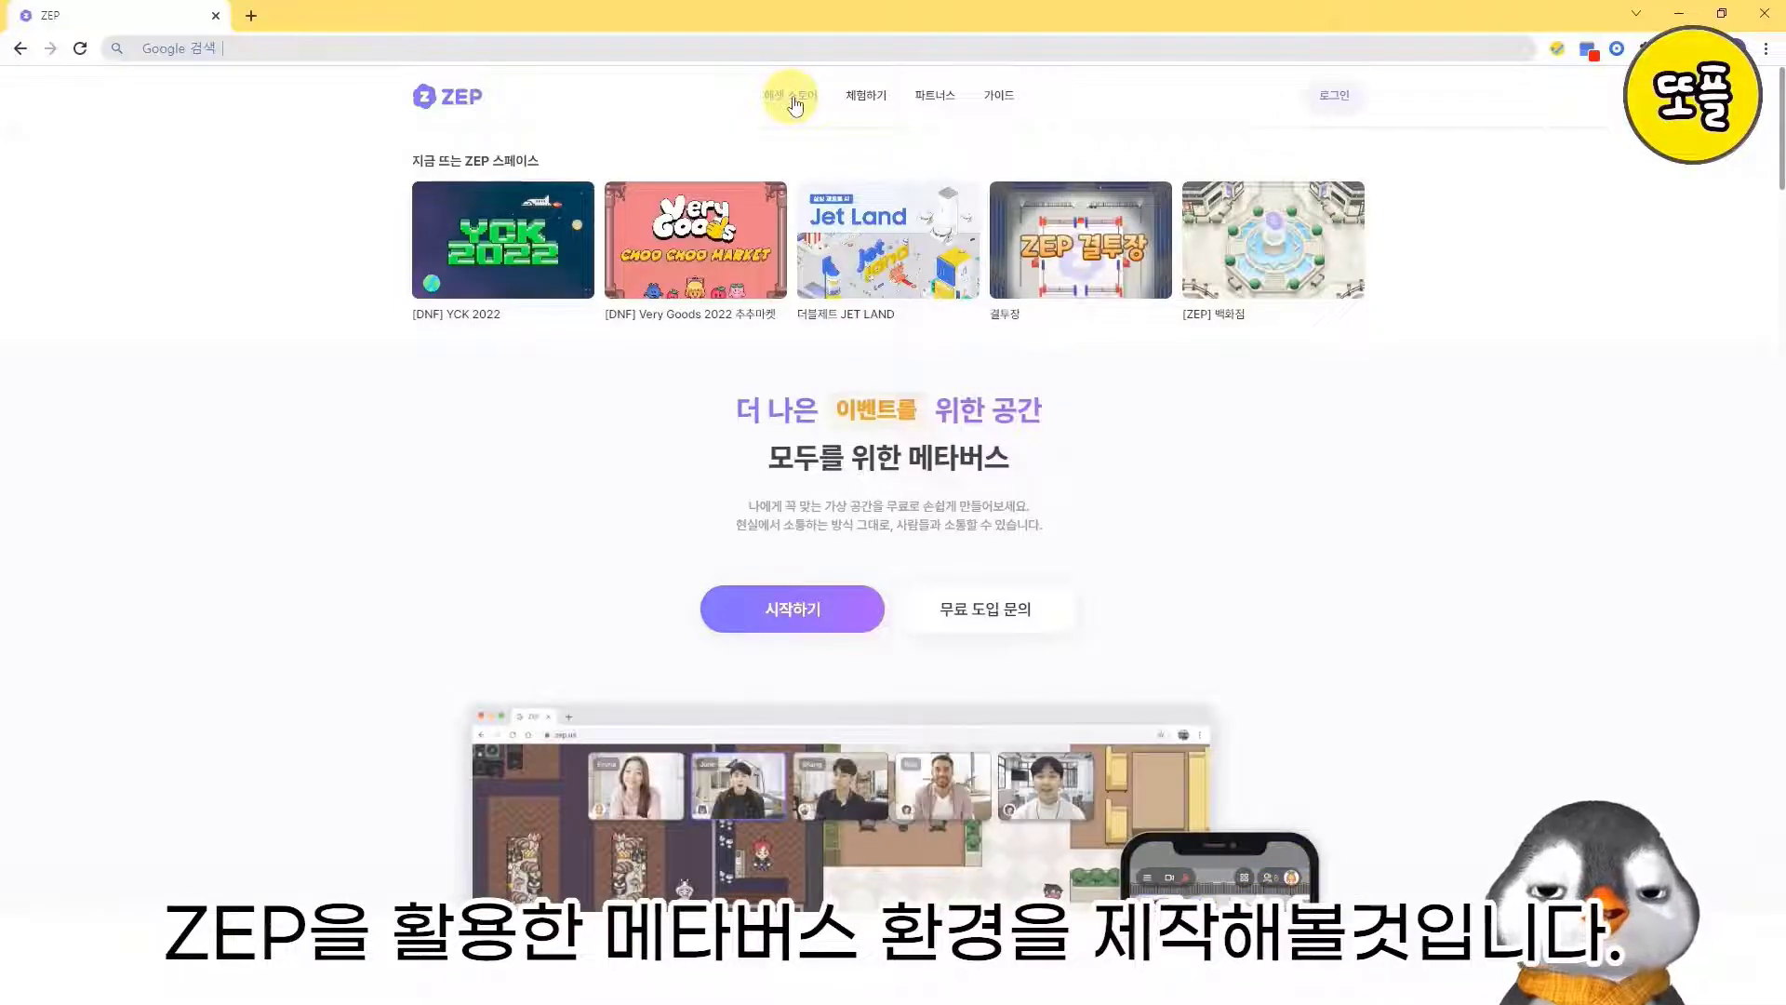
- Browse the ZEP home page, open the asset store and look through its recommended and popular maps, objects, apps and mini games
{"action": "scroll", "coordinate": [795, 105], "scroll_direction": "down", "scroll_amount": 10}
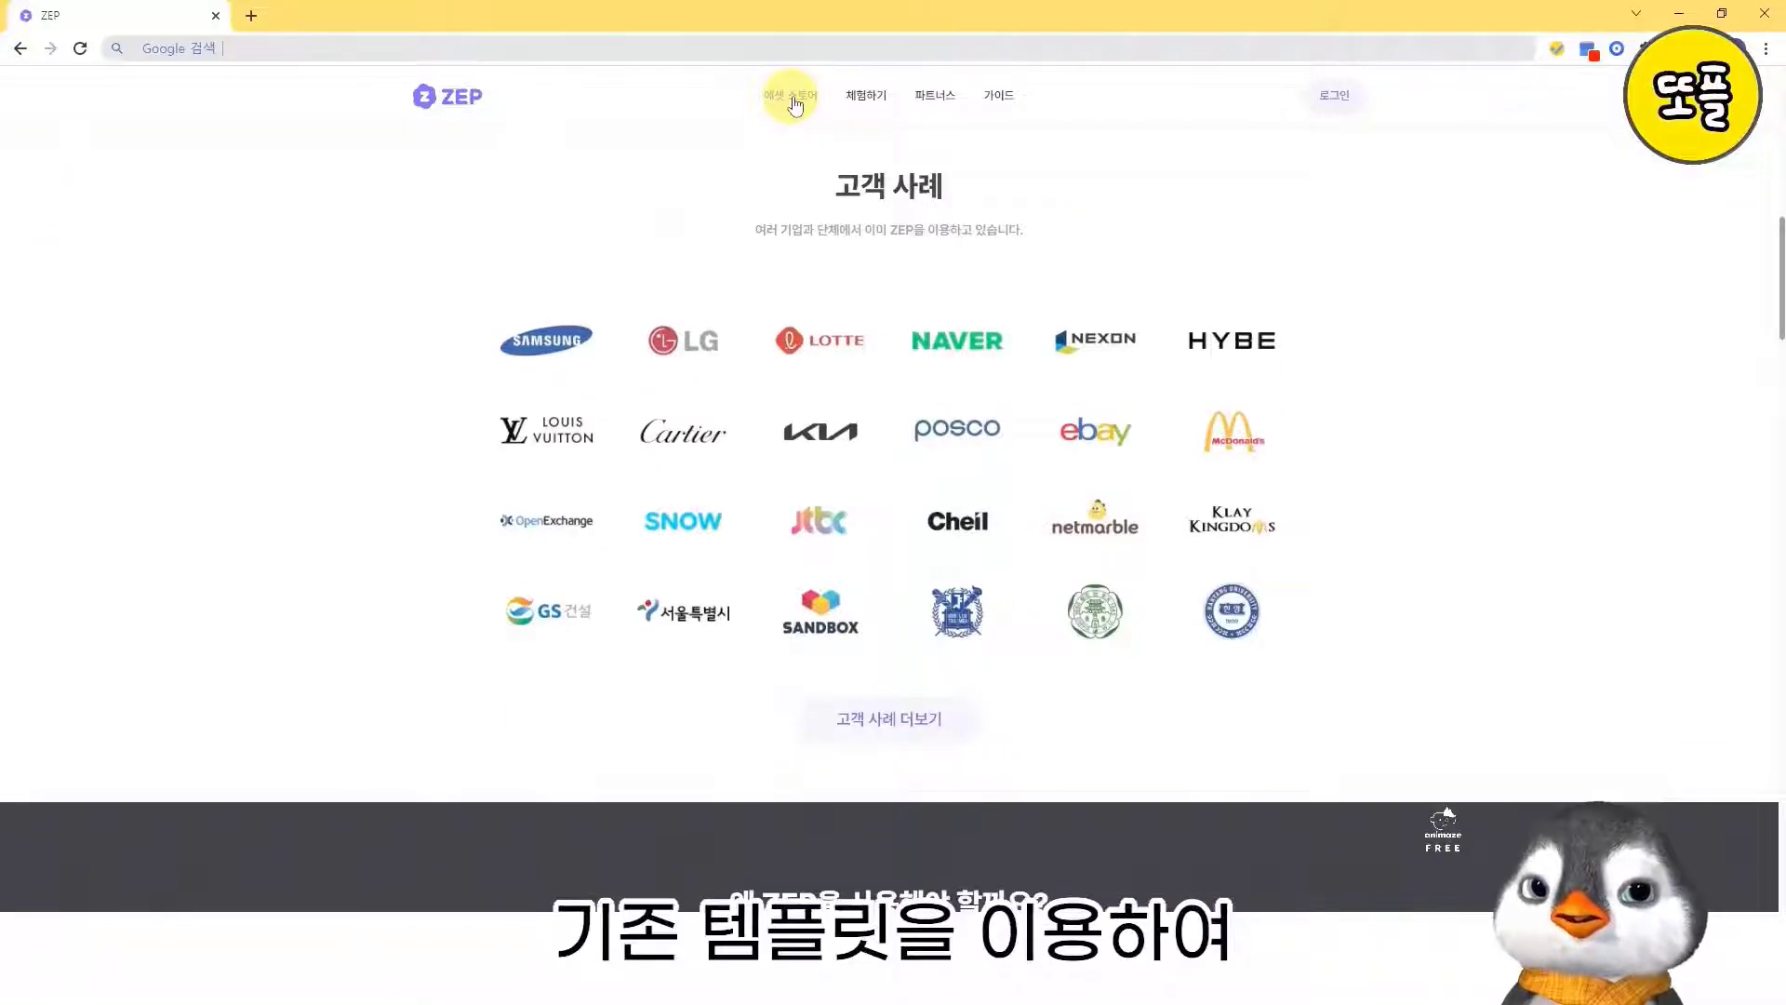
{"action": "scroll", "coordinate": [795, 105], "scroll_direction": "up", "scroll_amount": 15}
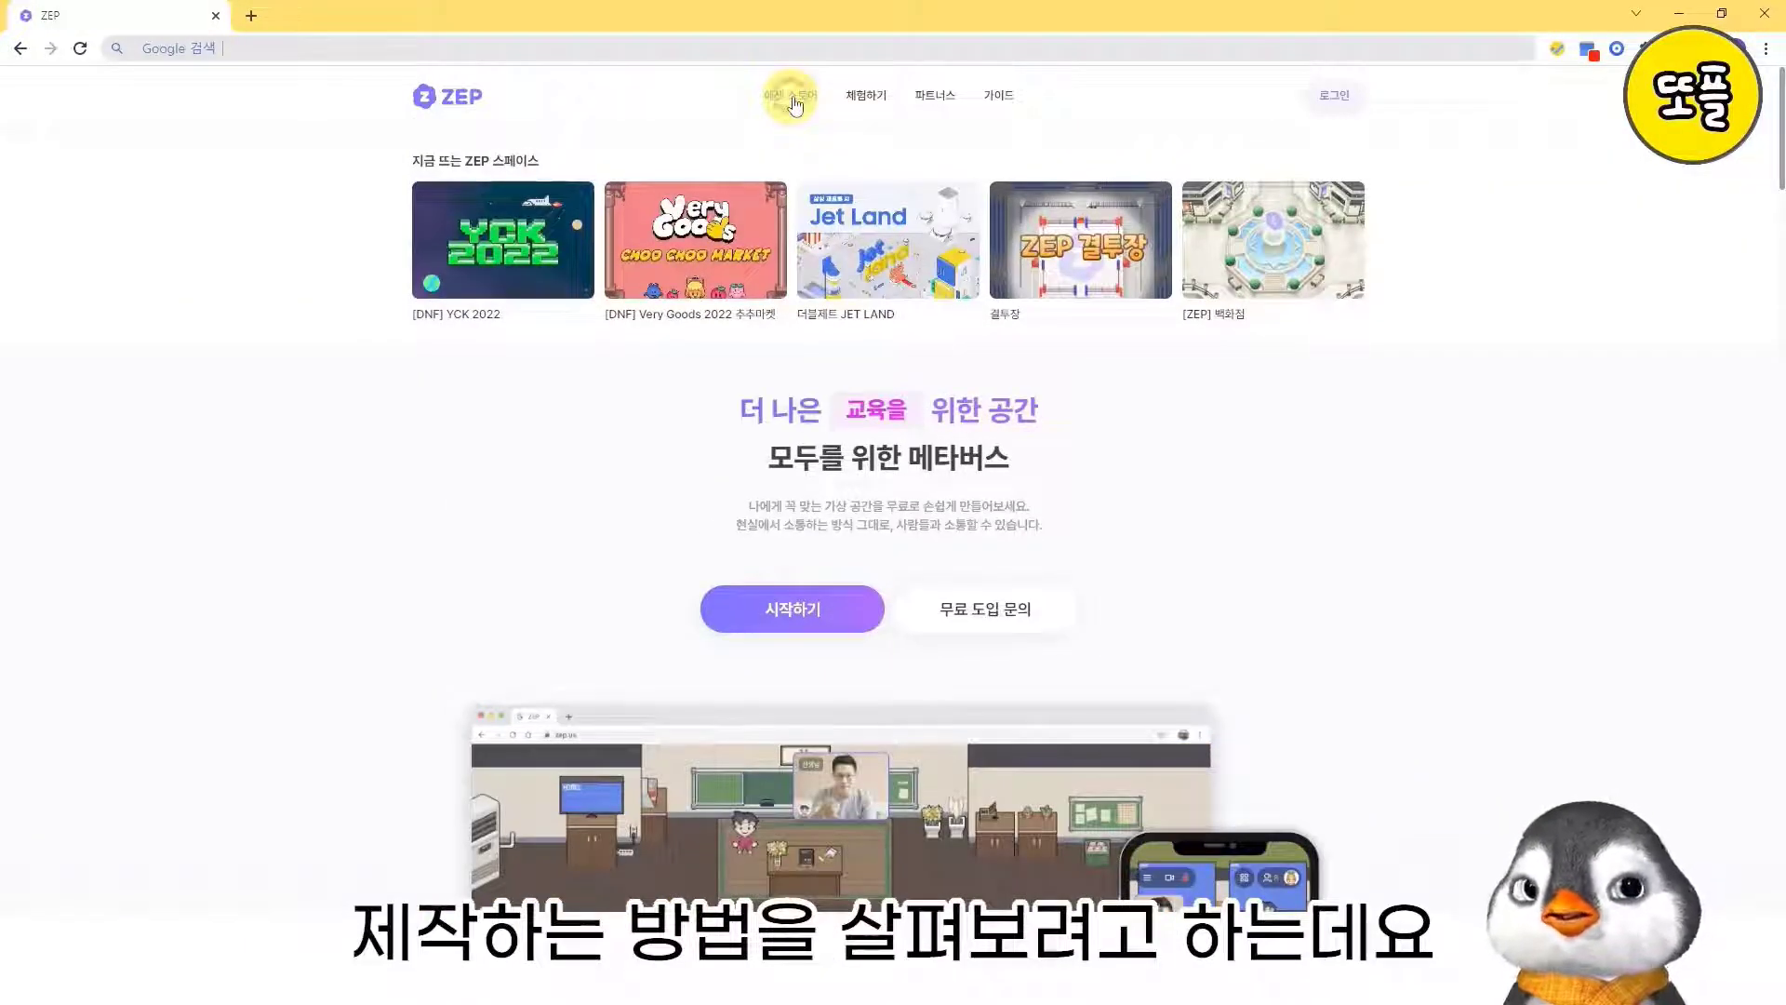
{"action": "left_click", "coordinate": [795, 98]}
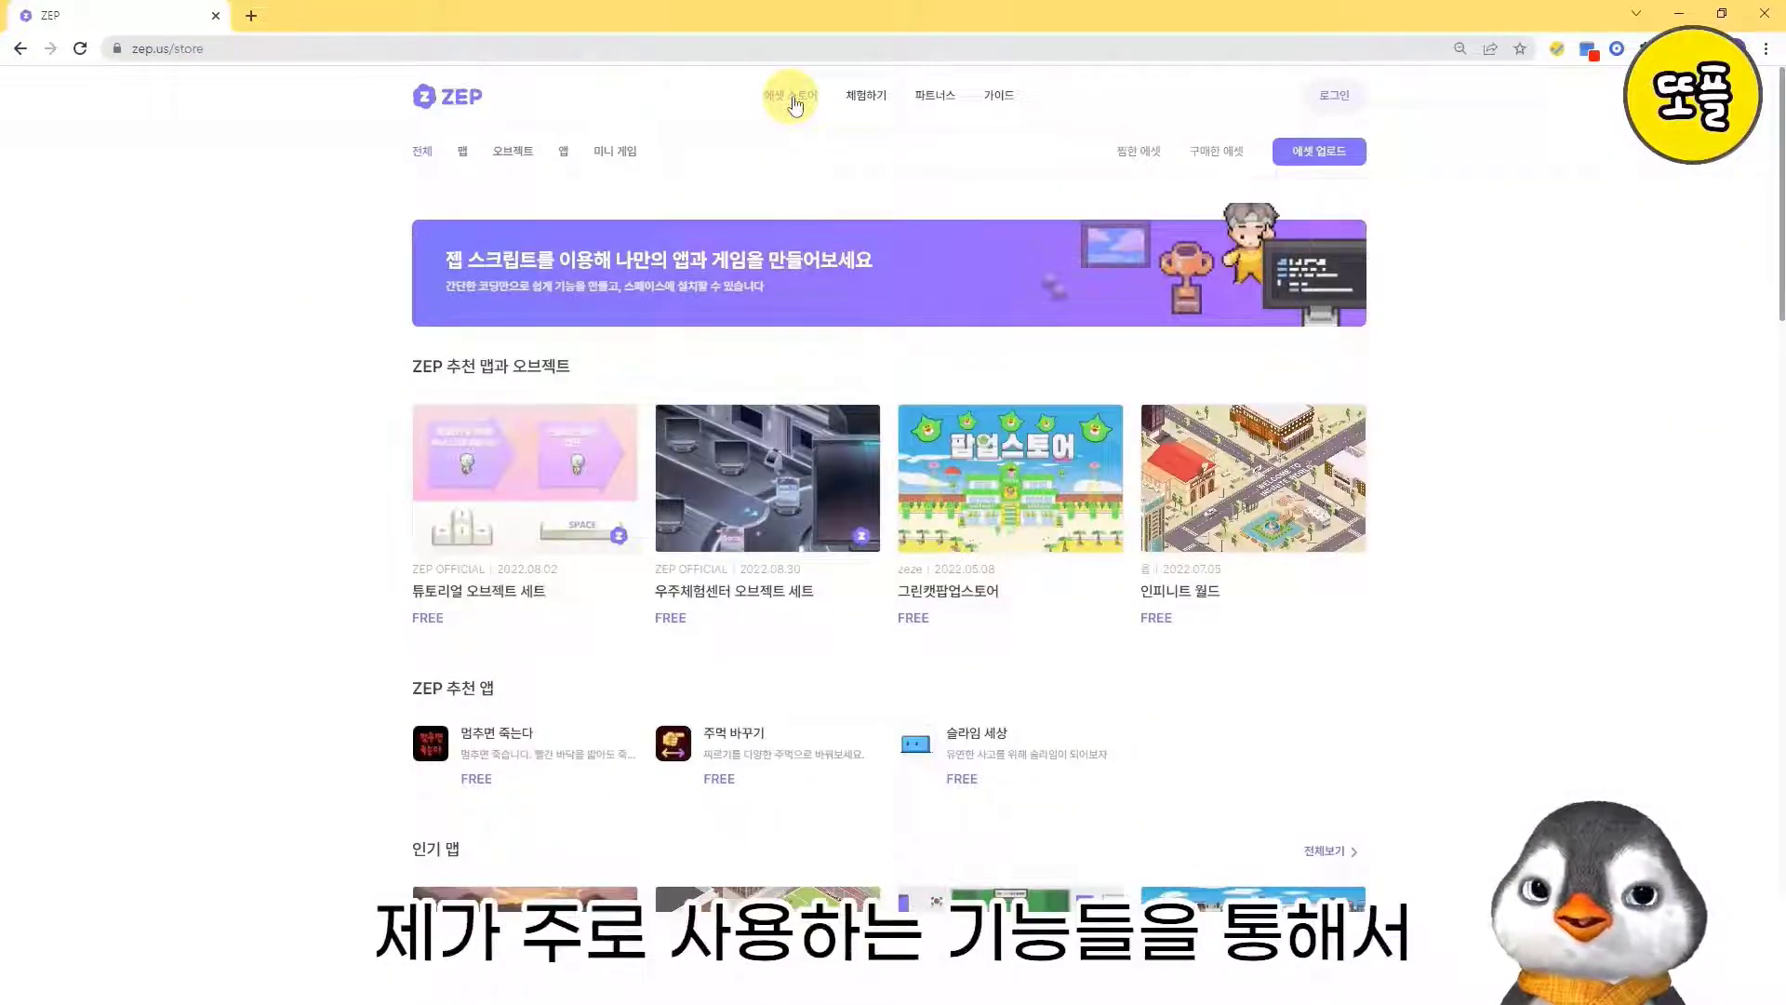
{"action": "scroll", "coordinate": [795, 105], "scroll_direction": "down", "scroll_amount": 3}
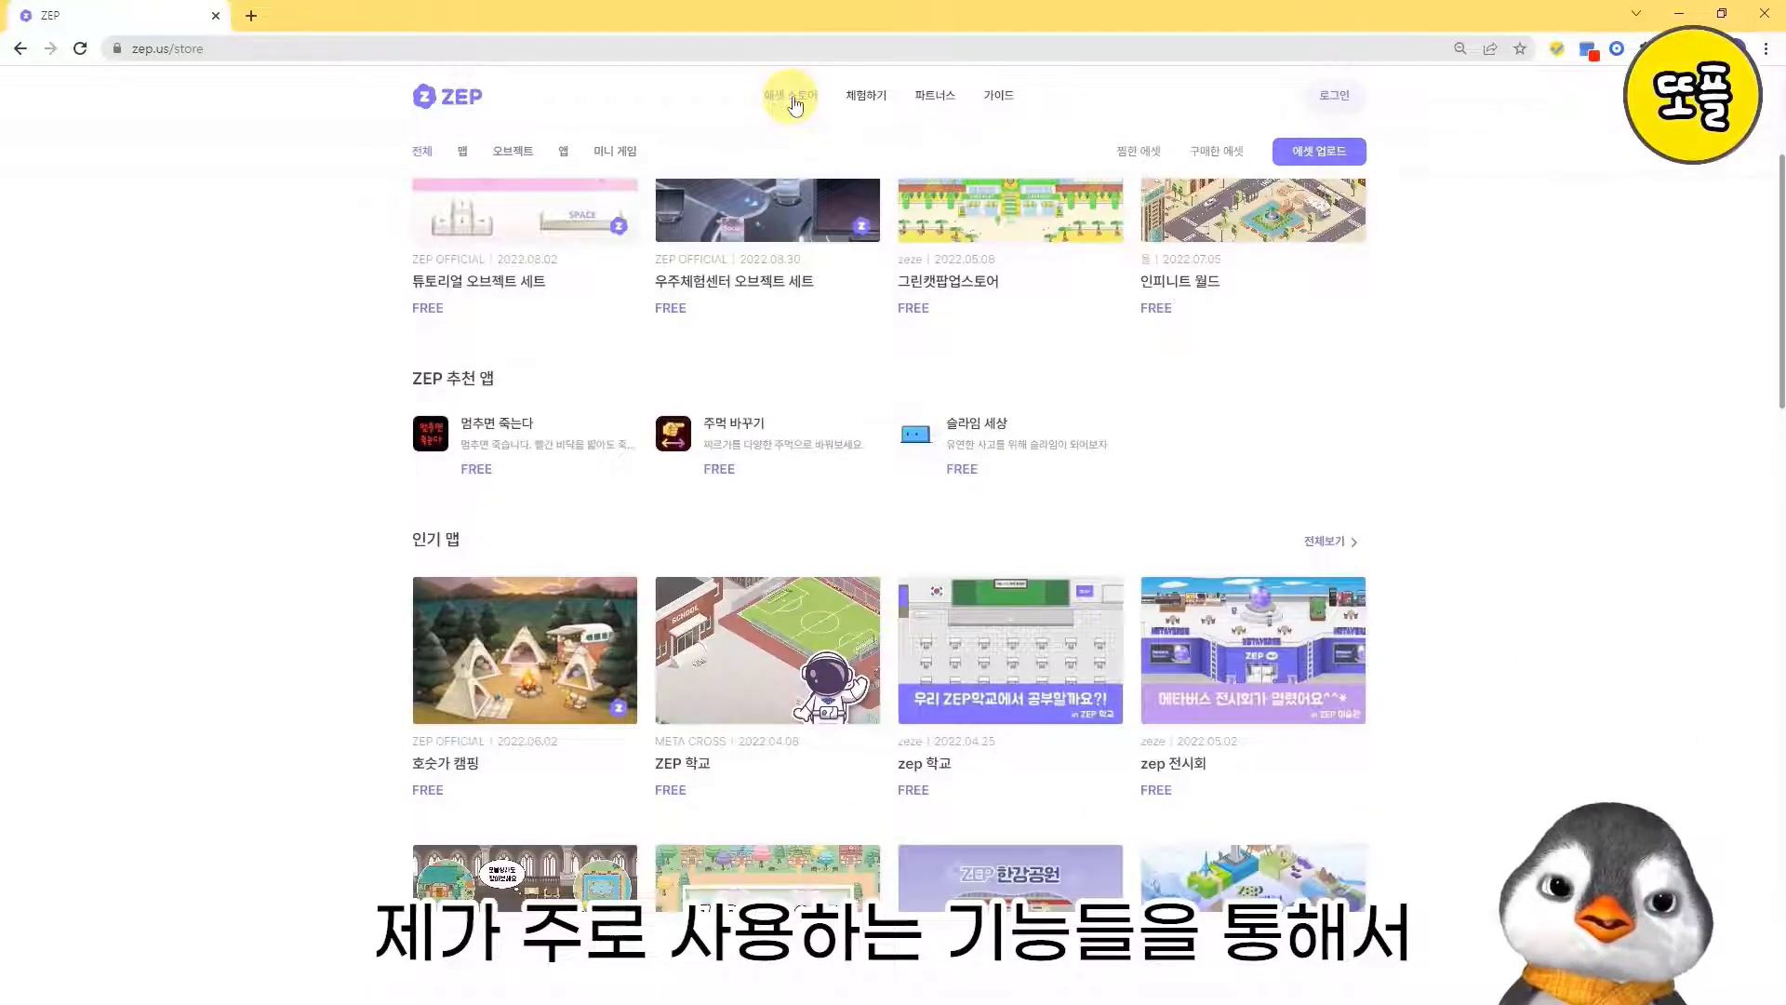
{"action": "scroll", "coordinate": [795, 106], "scroll_direction": "down", "scroll_amount": 6}
{"action": "scroll", "coordinate": [795, 105], "scroll_direction": "down", "scroll_amount": 8}
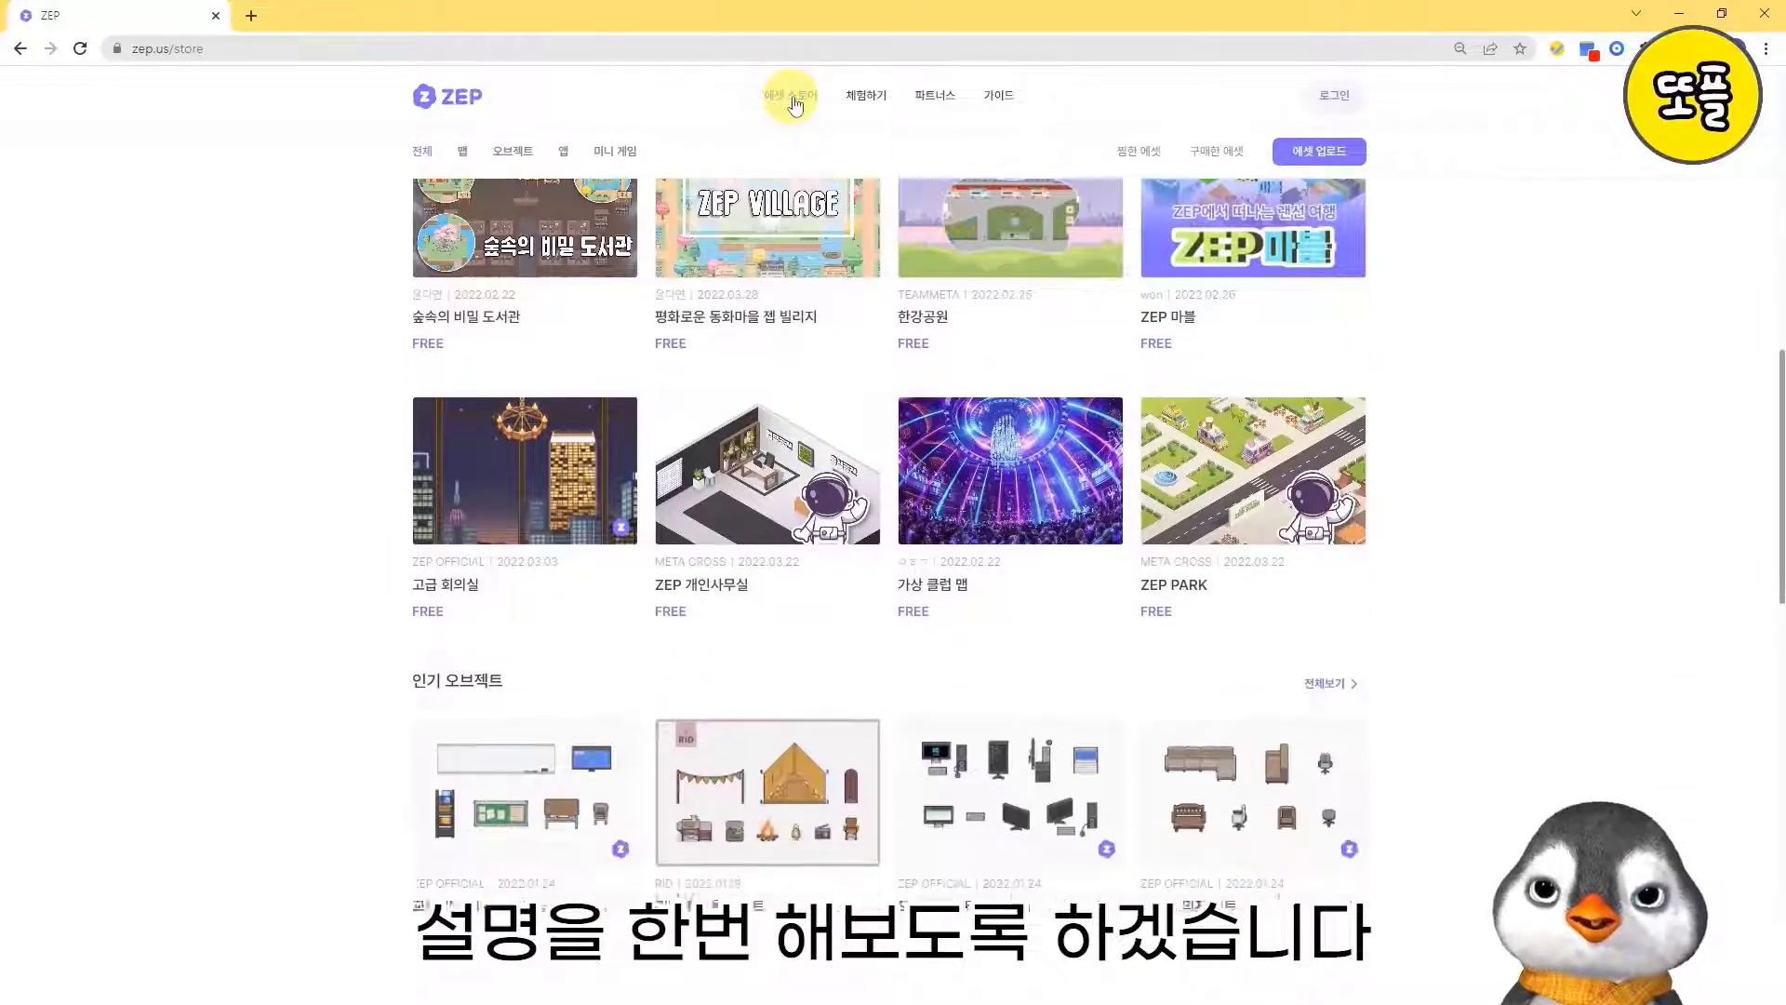
{"action": "scroll", "coordinate": [795, 105], "scroll_direction": "down", "scroll_amount": 2}
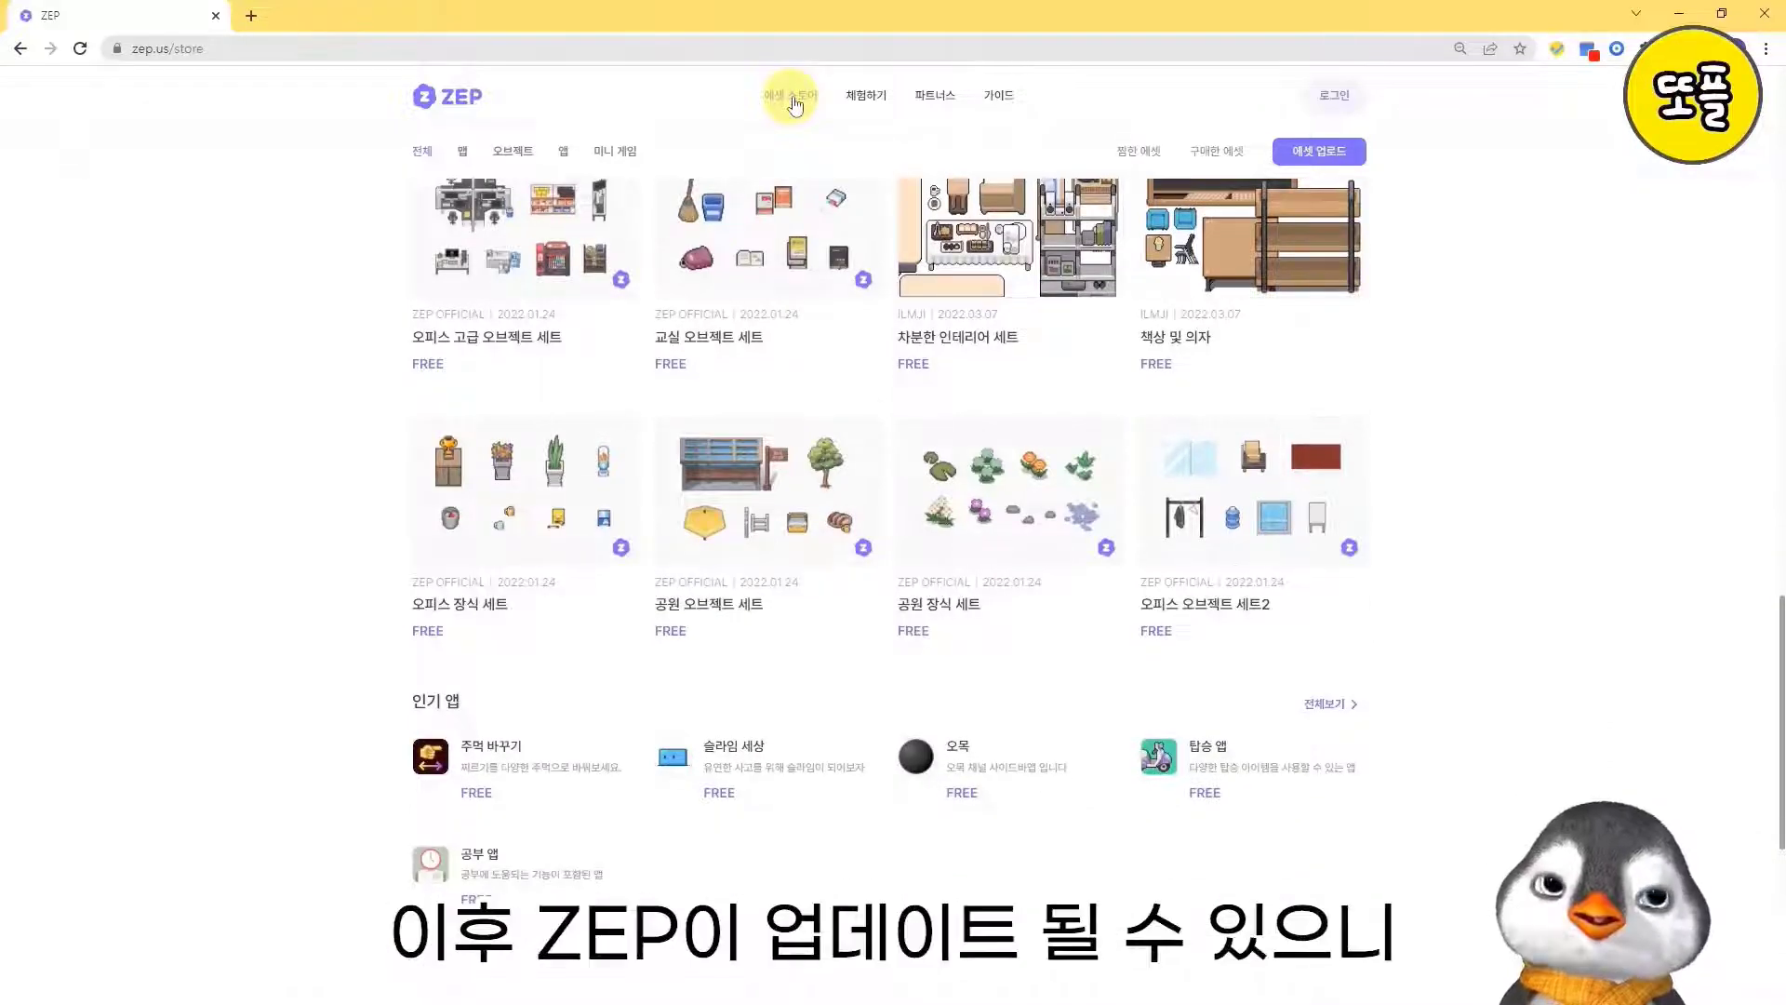
{"action": "scroll", "coordinate": [796, 105], "scroll_direction": "down", "scroll_amount": 3}
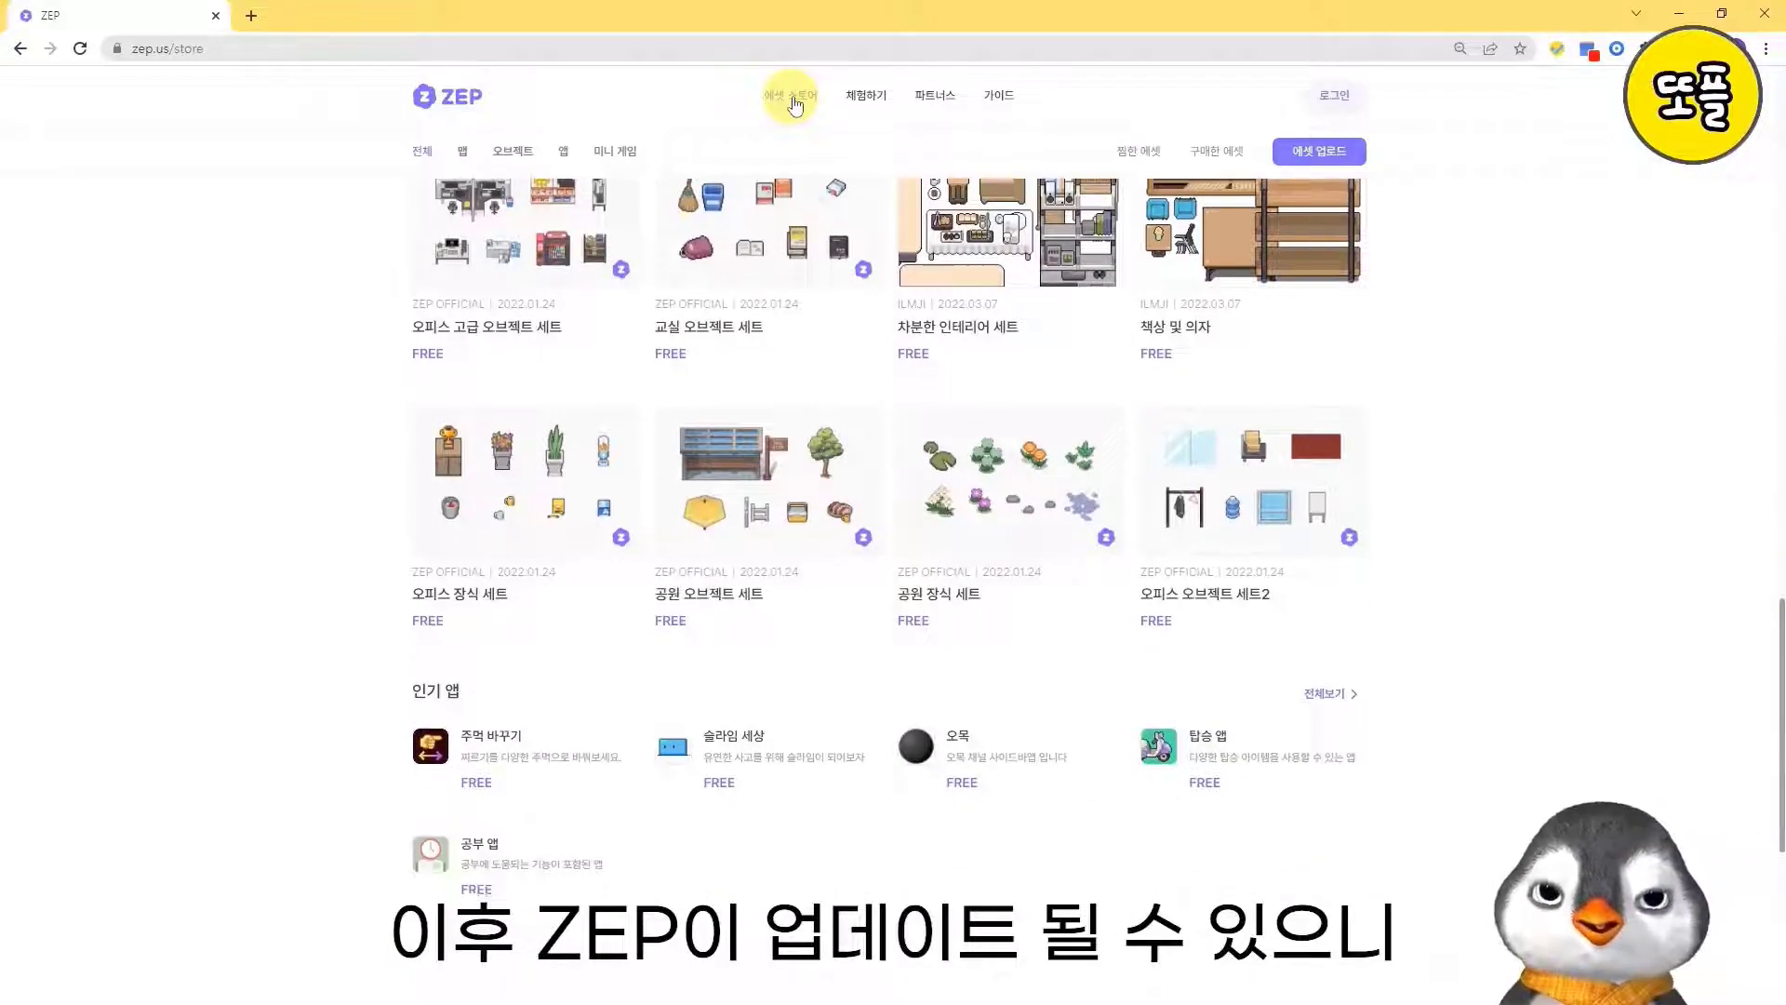
{"action": "scroll", "coordinate": [796, 105], "scroll_direction": "down", "scroll_amount": 1}
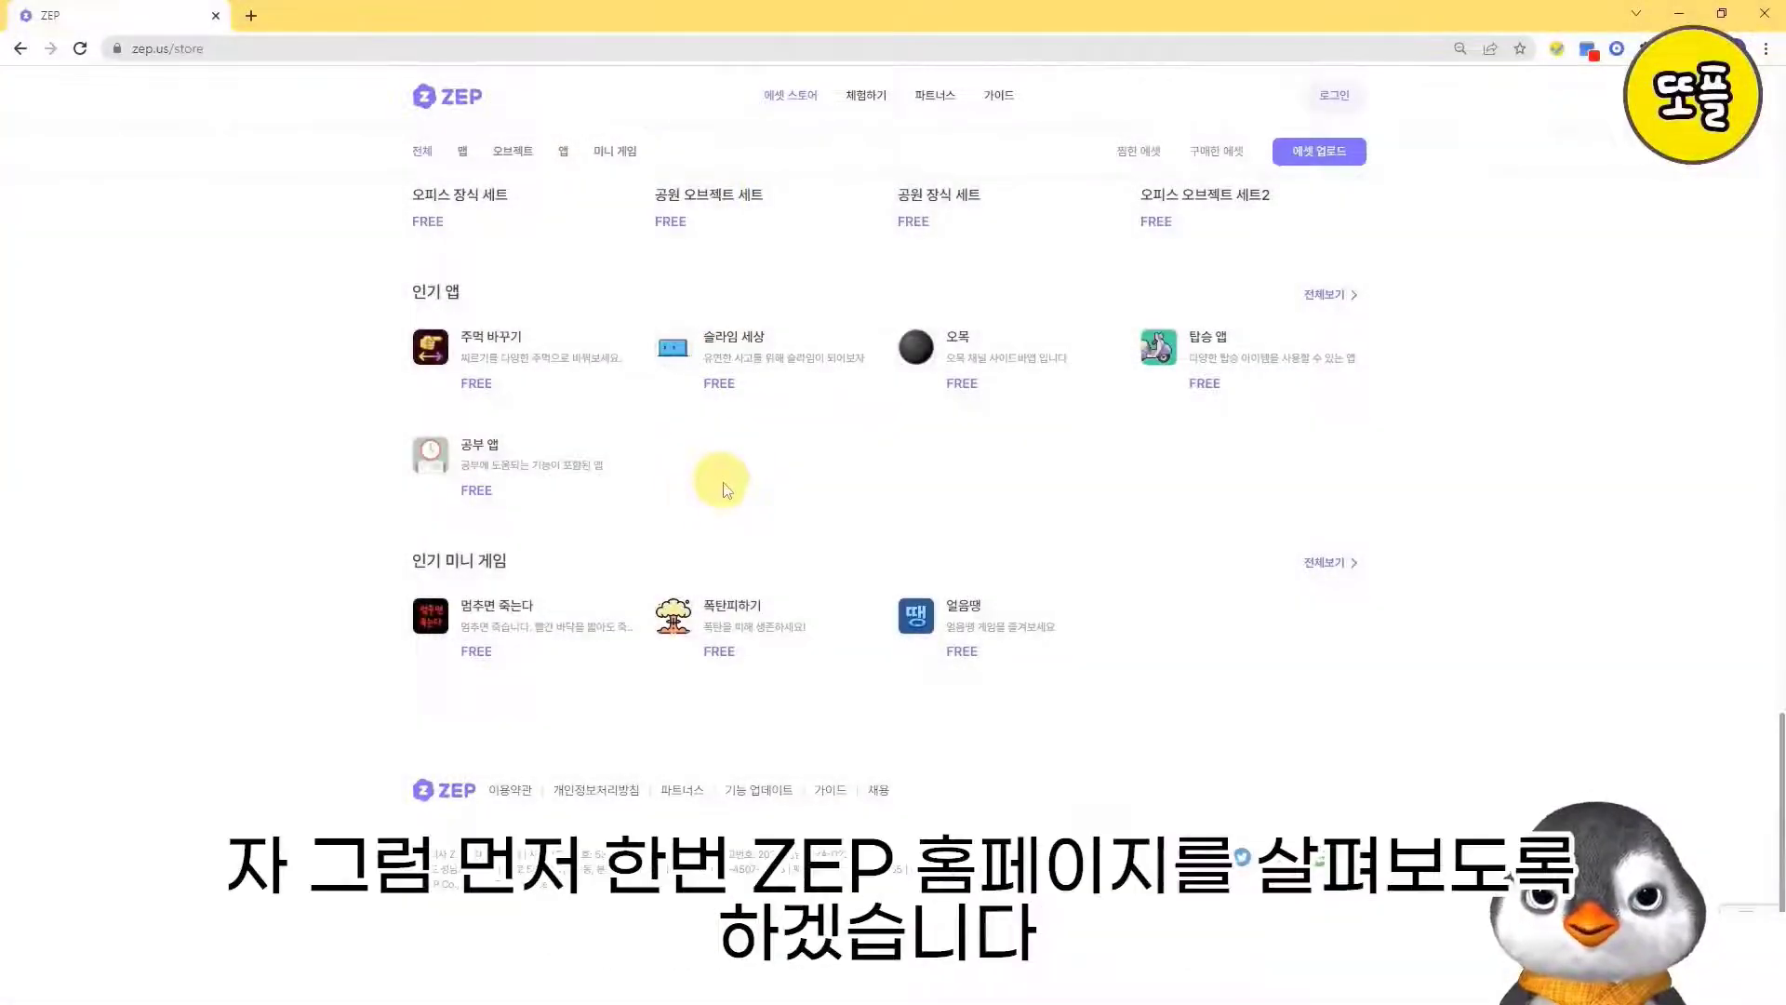
{"action": "scroll", "coordinate": [774, 535], "scroll_direction": "up", "scroll_amount": 2}
{"action": "scroll", "coordinate": [795, 642], "scroll_direction": "up", "scroll_amount": 15}
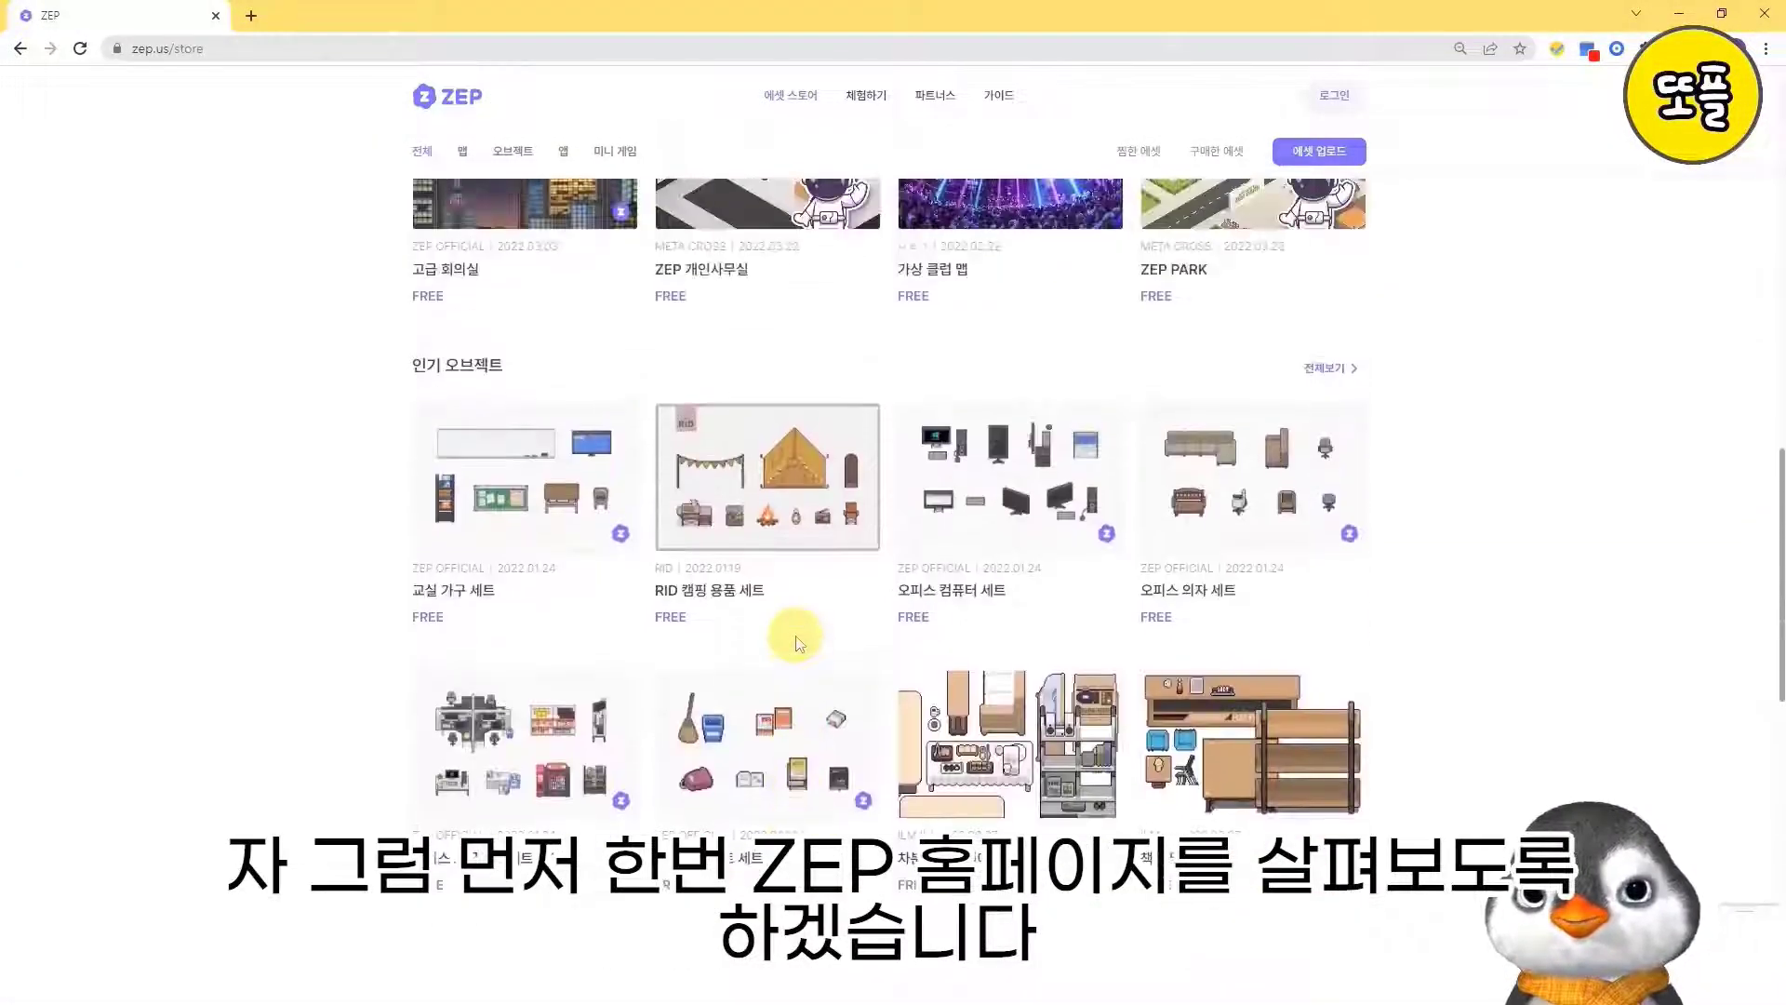
{"action": "scroll", "coordinate": [796, 642], "scroll_direction": "up", "scroll_amount": 2}
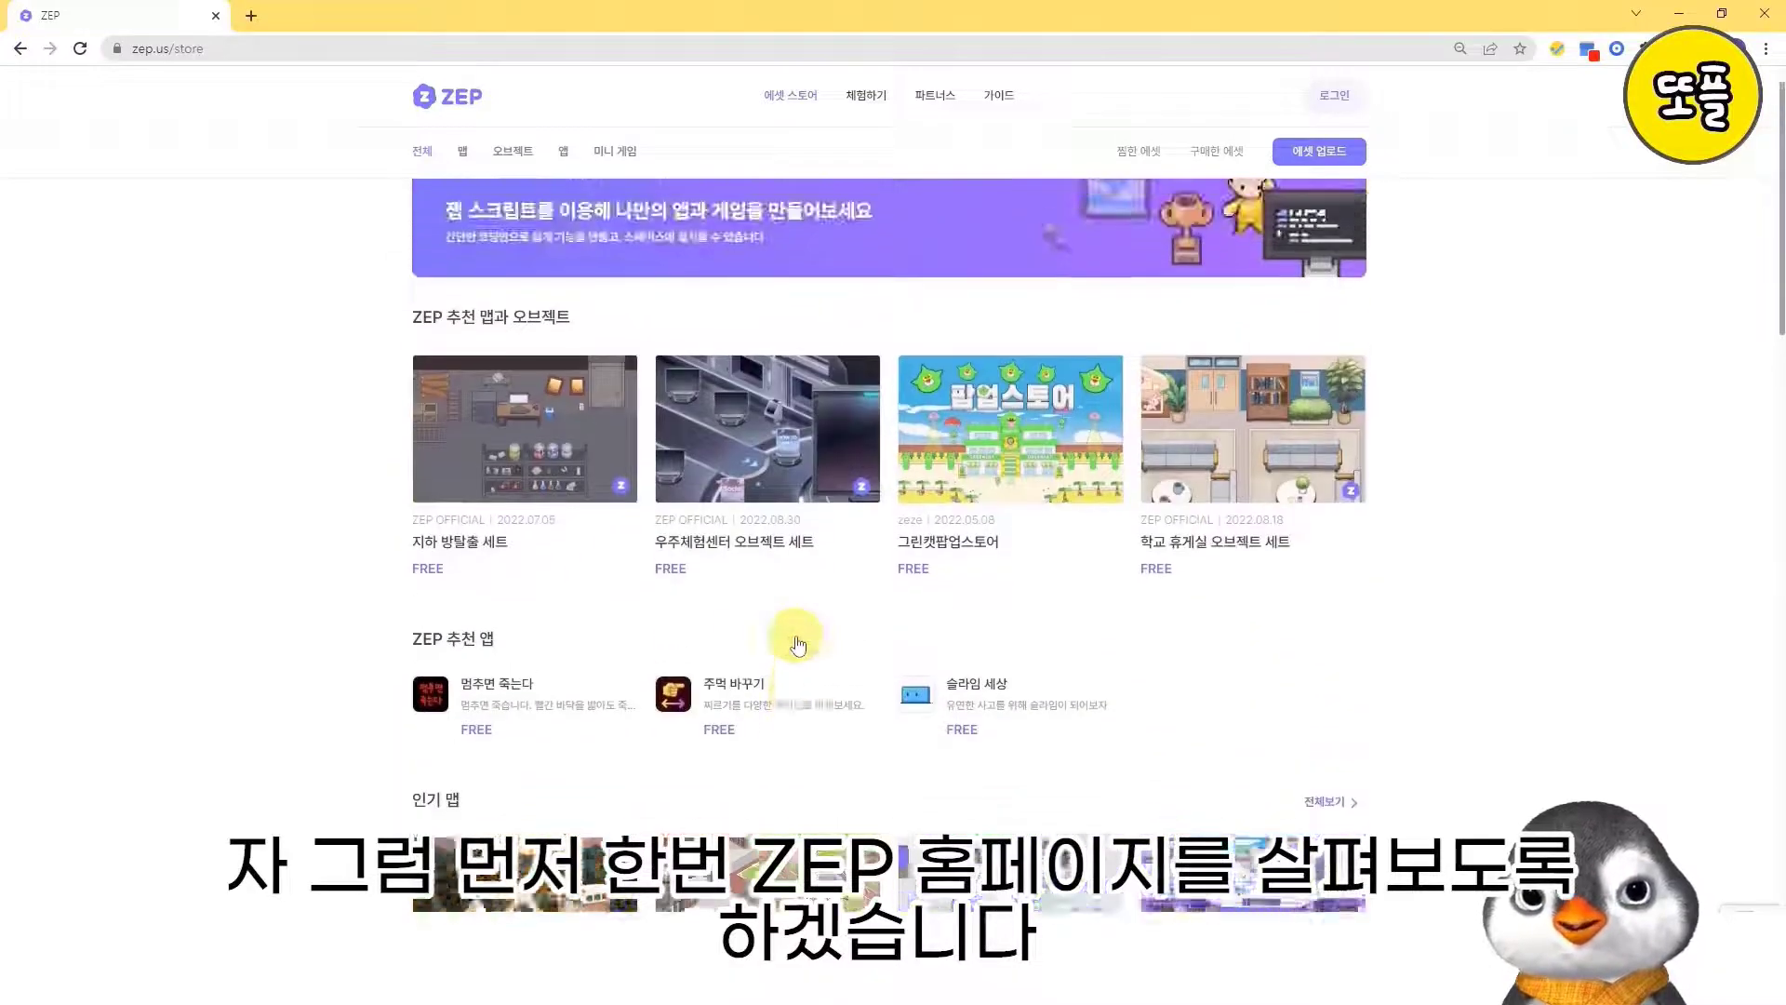
- Return to the ZEP home page and sign in with the first listed Google account
{"action": "left_click", "coordinate": [463, 104]}
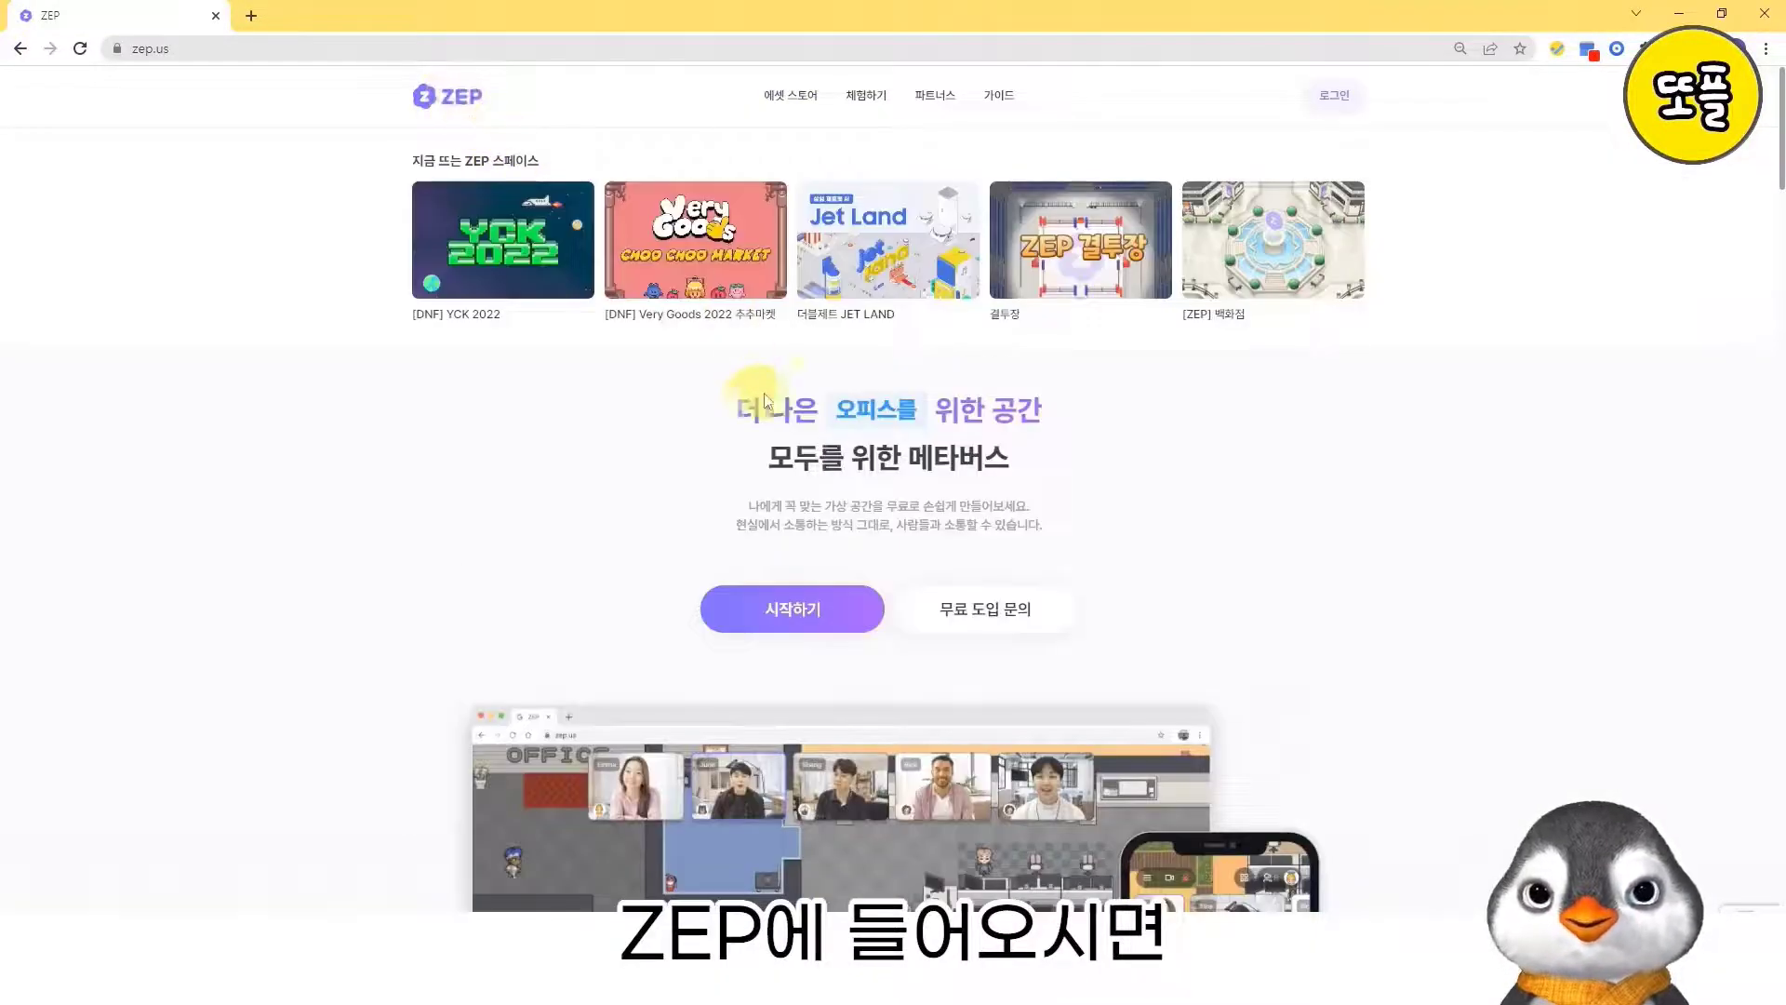
{"action": "left_click", "coordinate": [1332, 95]}
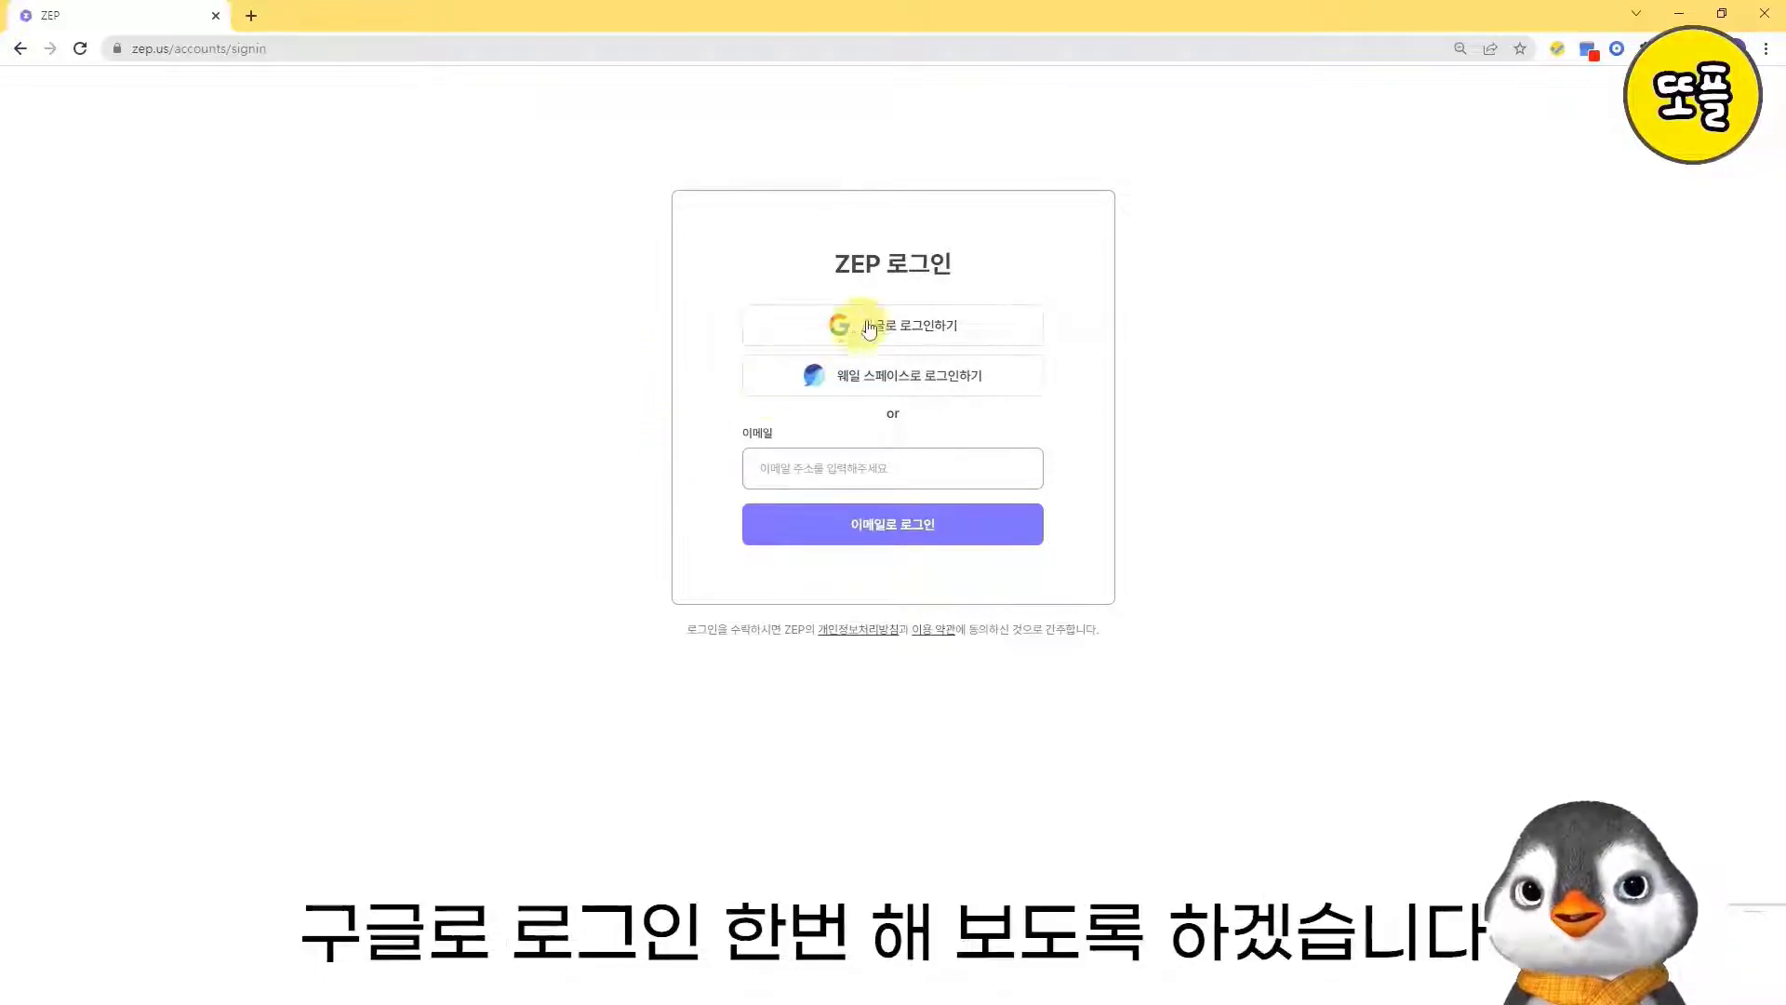
{"action": "left_click", "coordinate": [841, 326]}
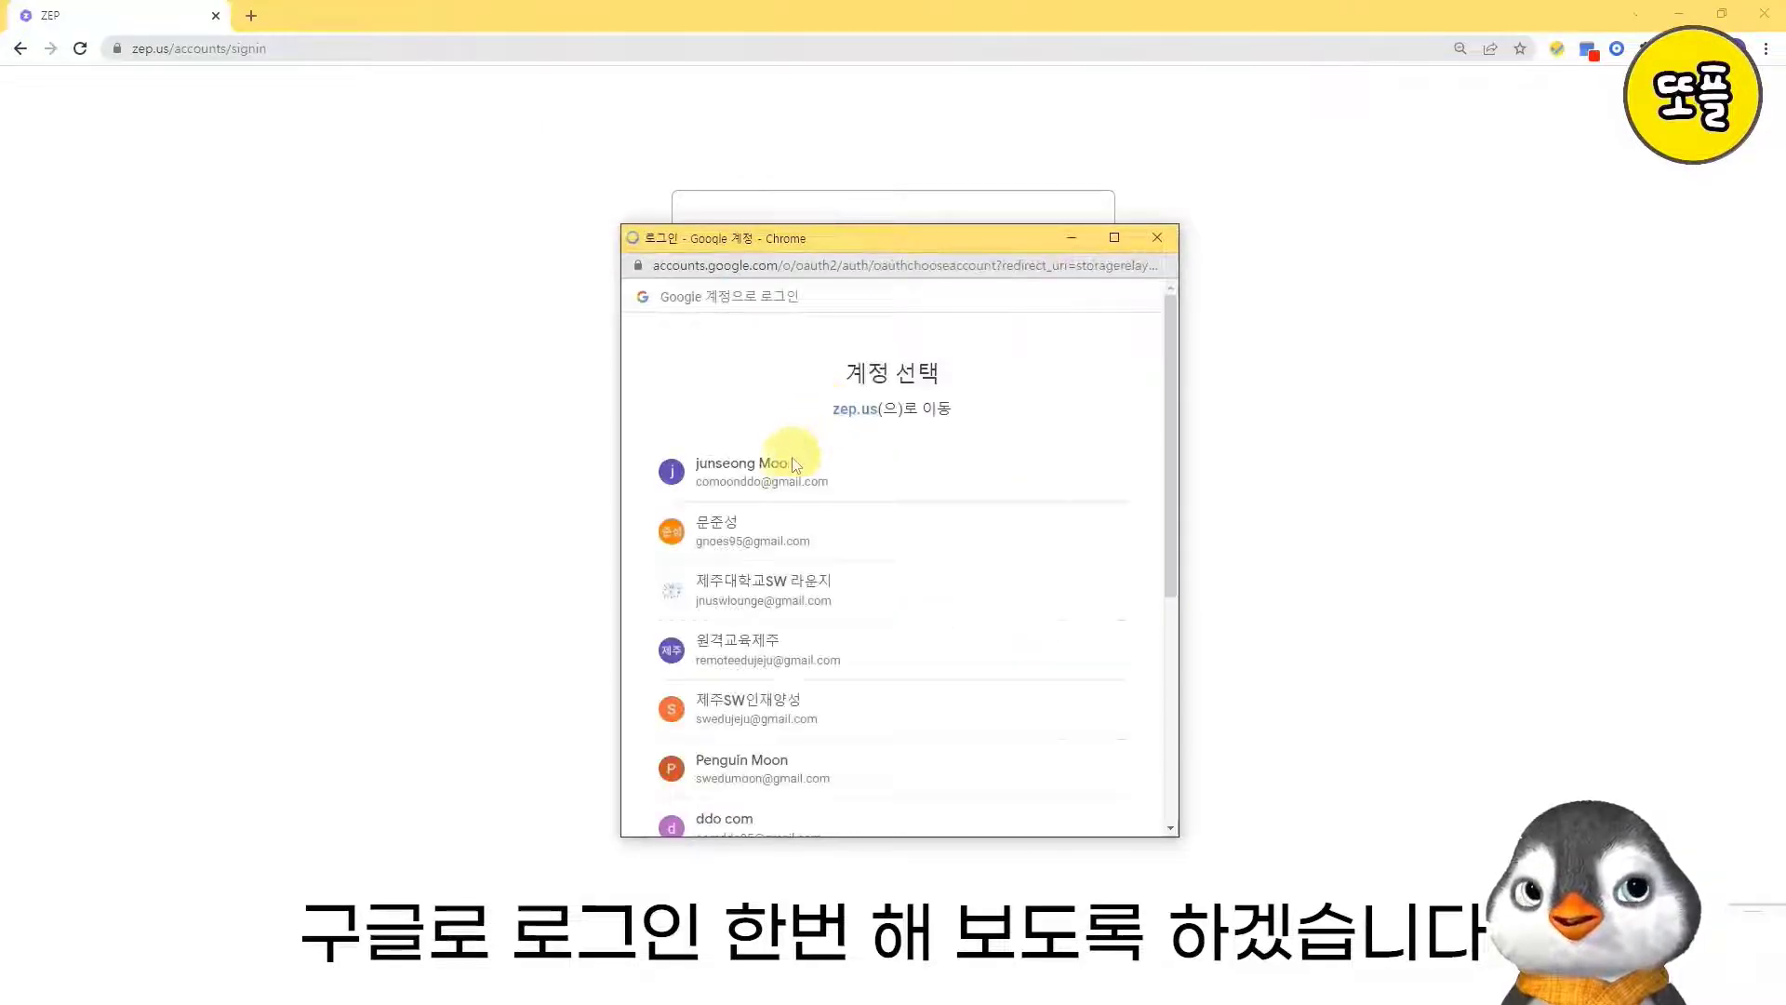
{"action": "left_click", "coordinate": [786, 470]}
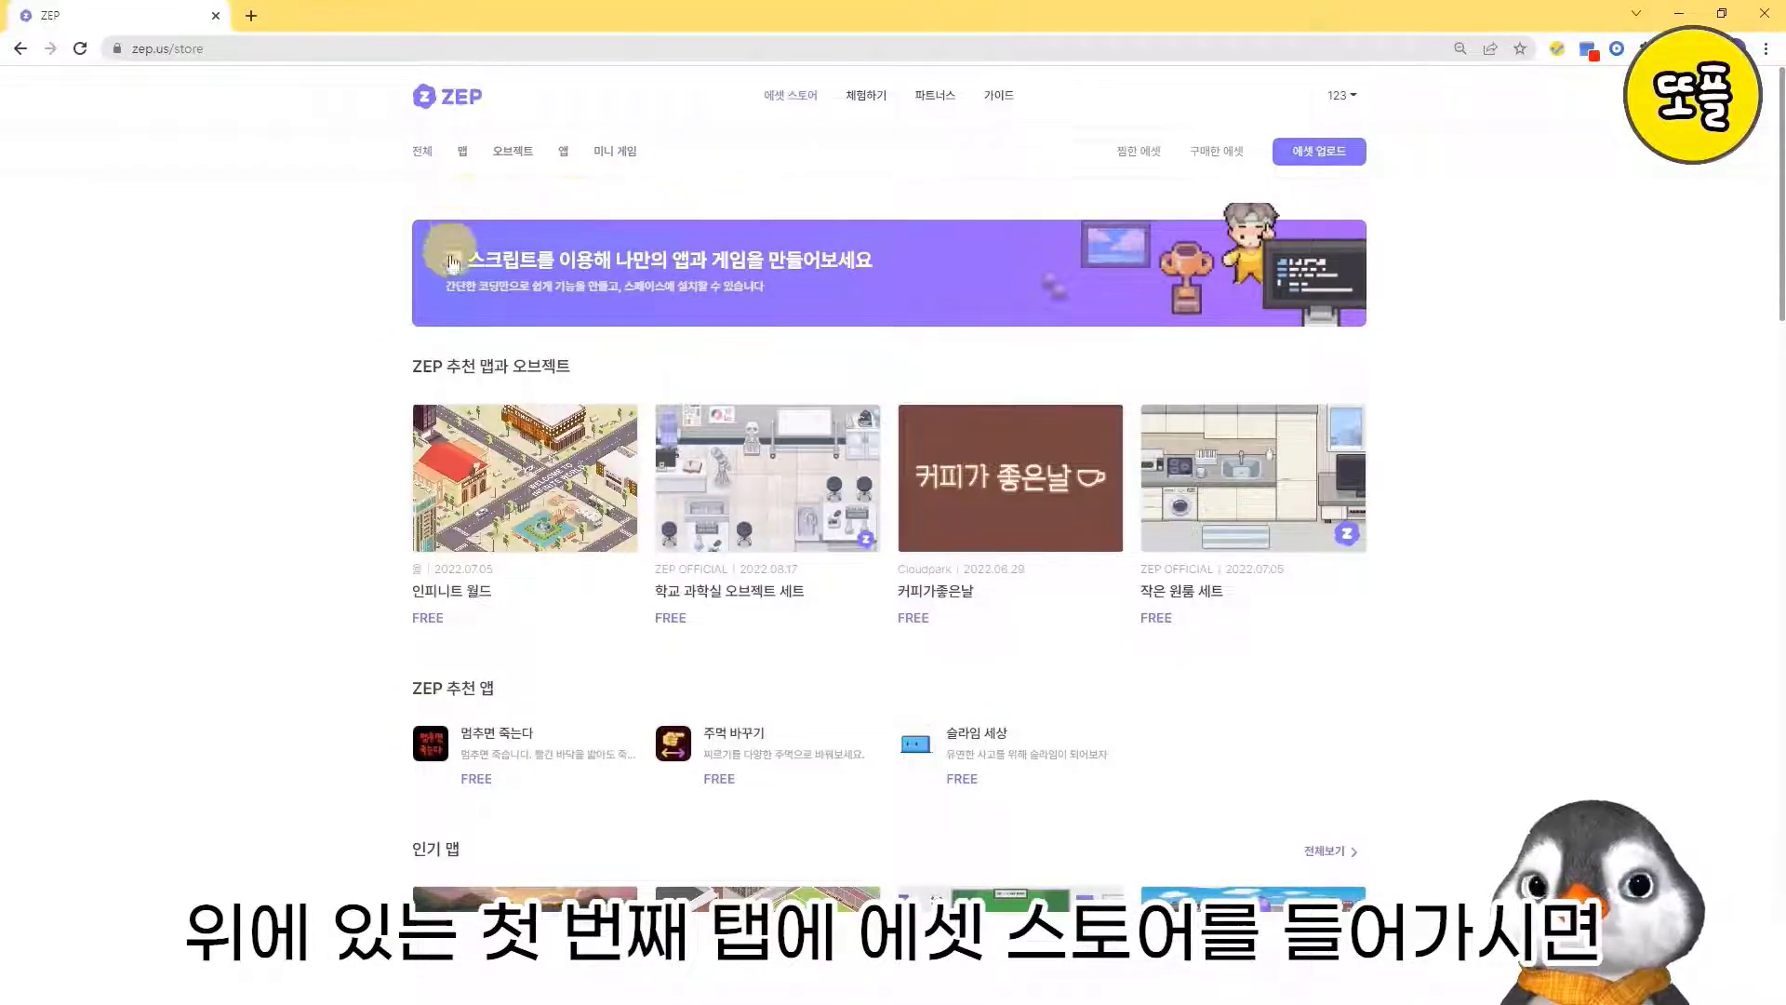
- Look through the recommended and popular maps and object sets in the asset store while signed in
{"action": "scroll", "coordinate": [578, 471], "scroll_direction": "down", "scroll_amount": 3}
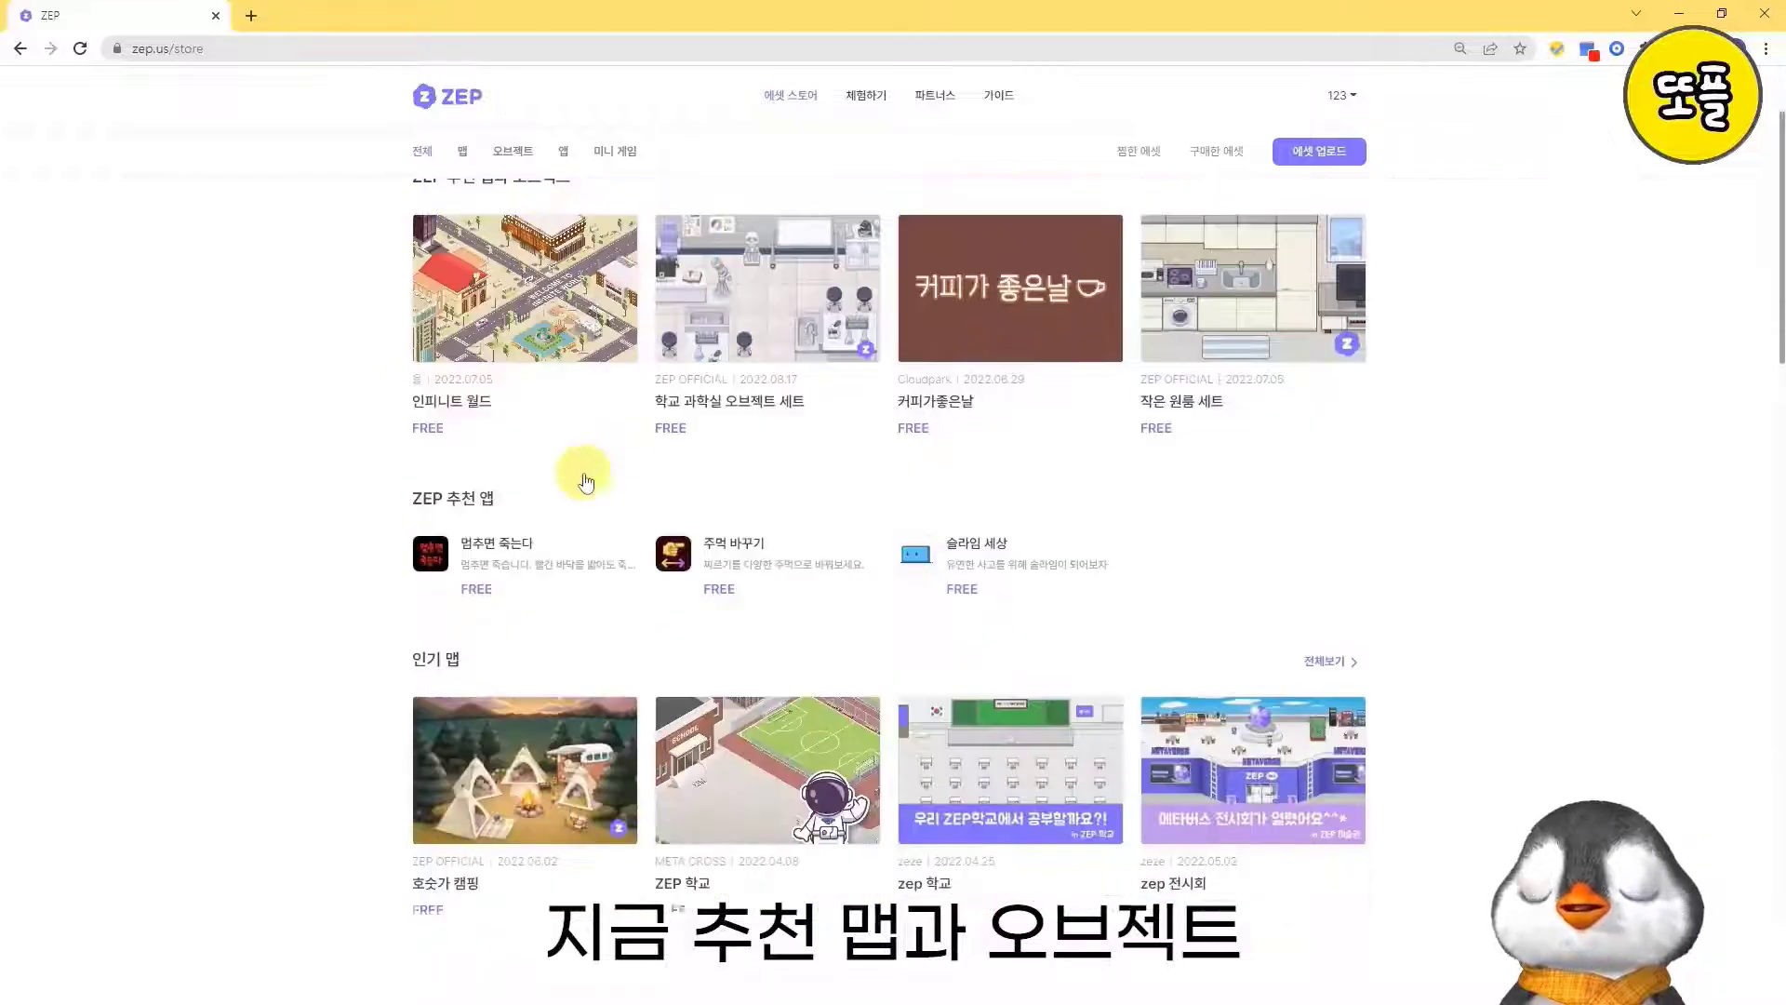
{"action": "scroll", "coordinate": [496, 518], "scroll_direction": "down", "scroll_amount": 8}
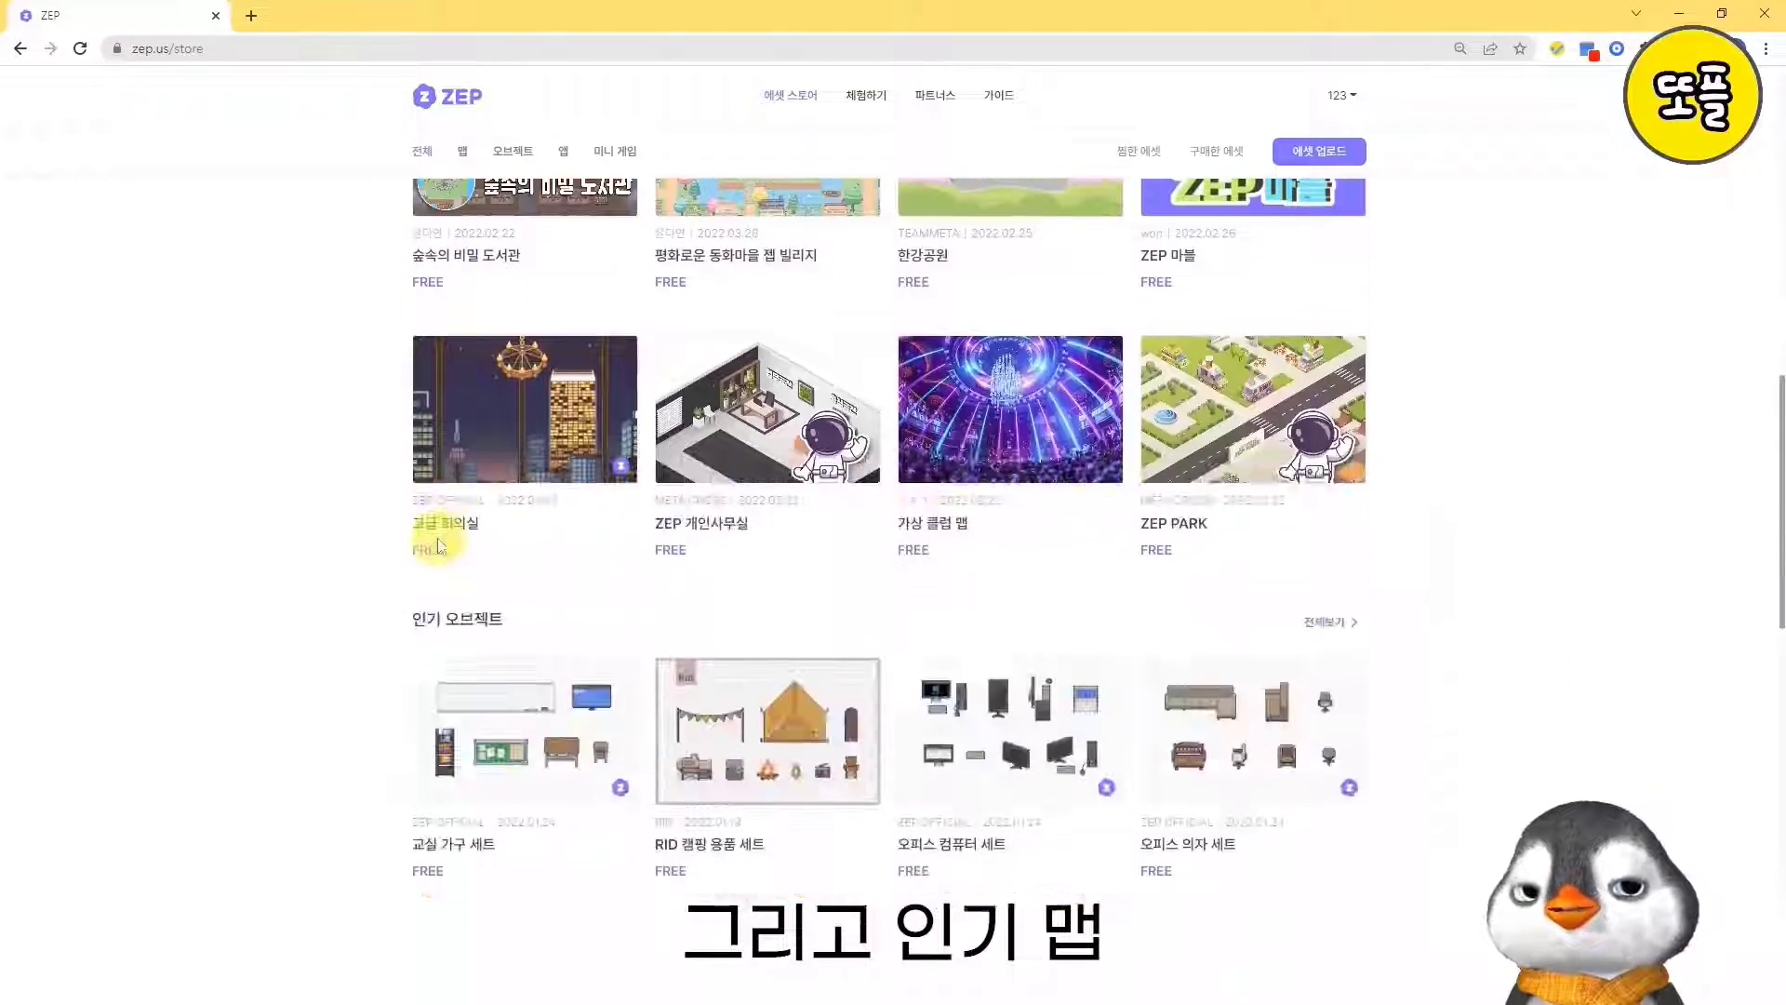
{"action": "scroll", "coordinate": [447, 614], "scroll_direction": "down", "scroll_amount": 3}
{"action": "scroll", "coordinate": [352, 593], "scroll_direction": "down", "scroll_amount": 2}
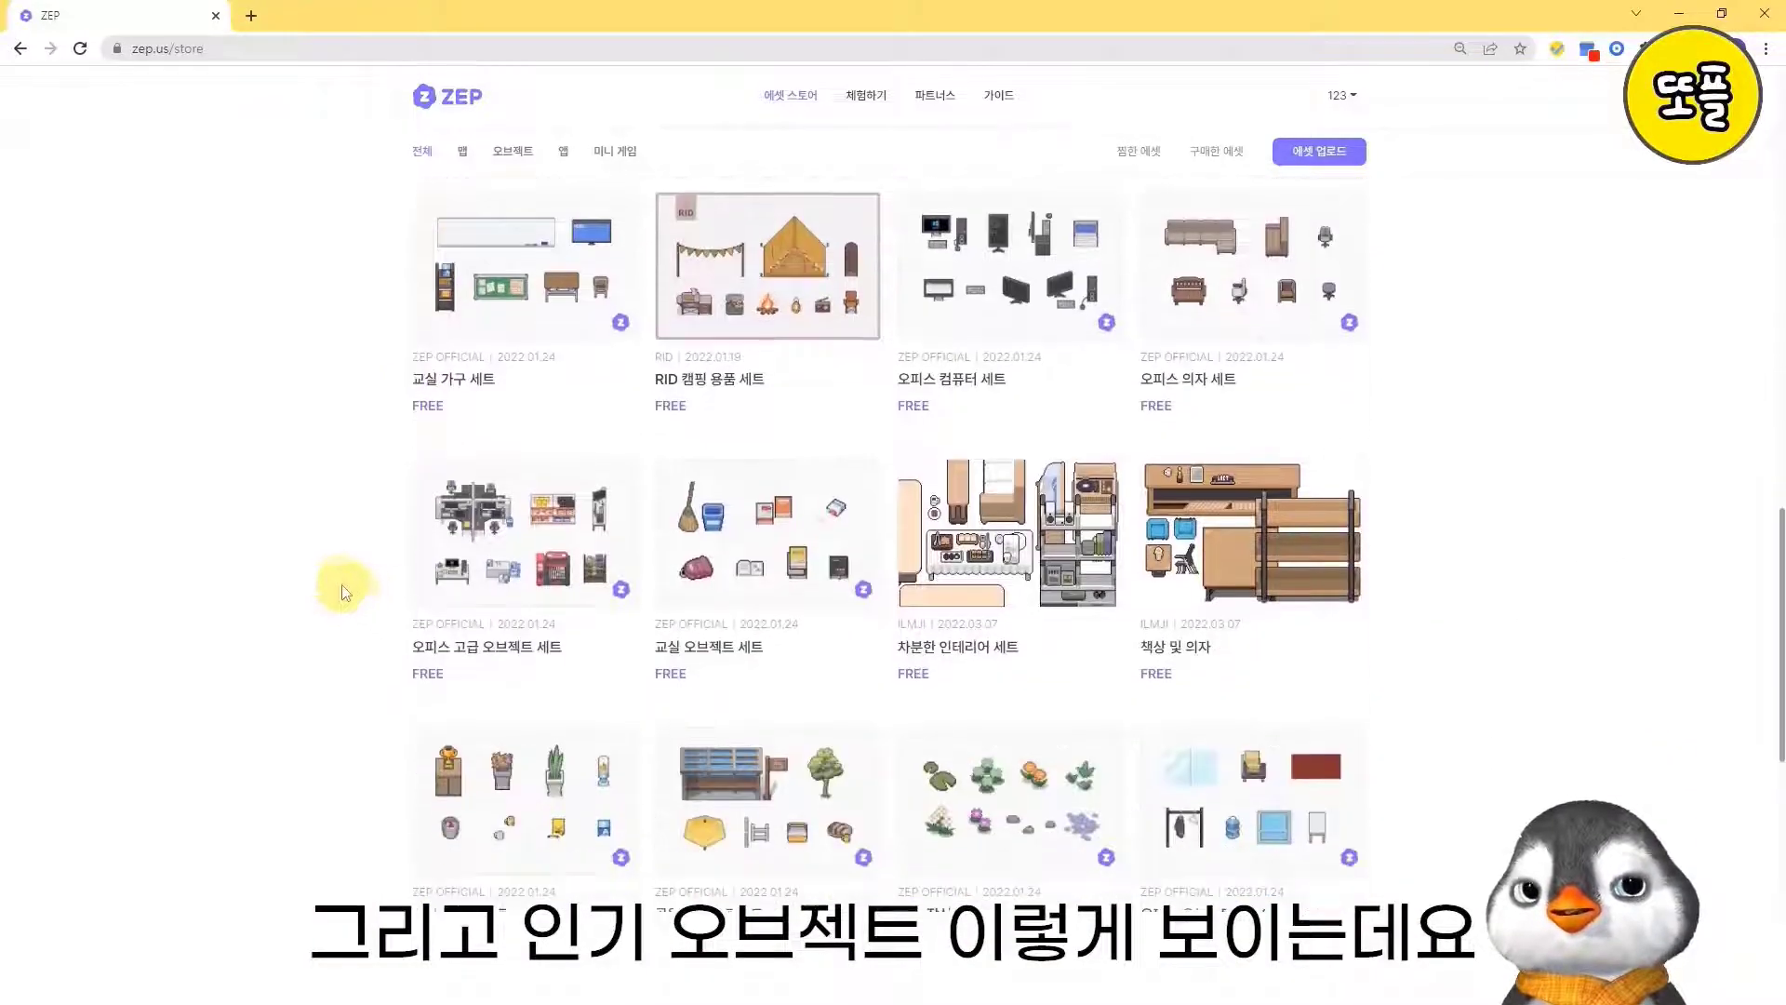
{"action": "scroll", "coordinate": [369, 618], "scroll_direction": "up", "scroll_amount": 15}
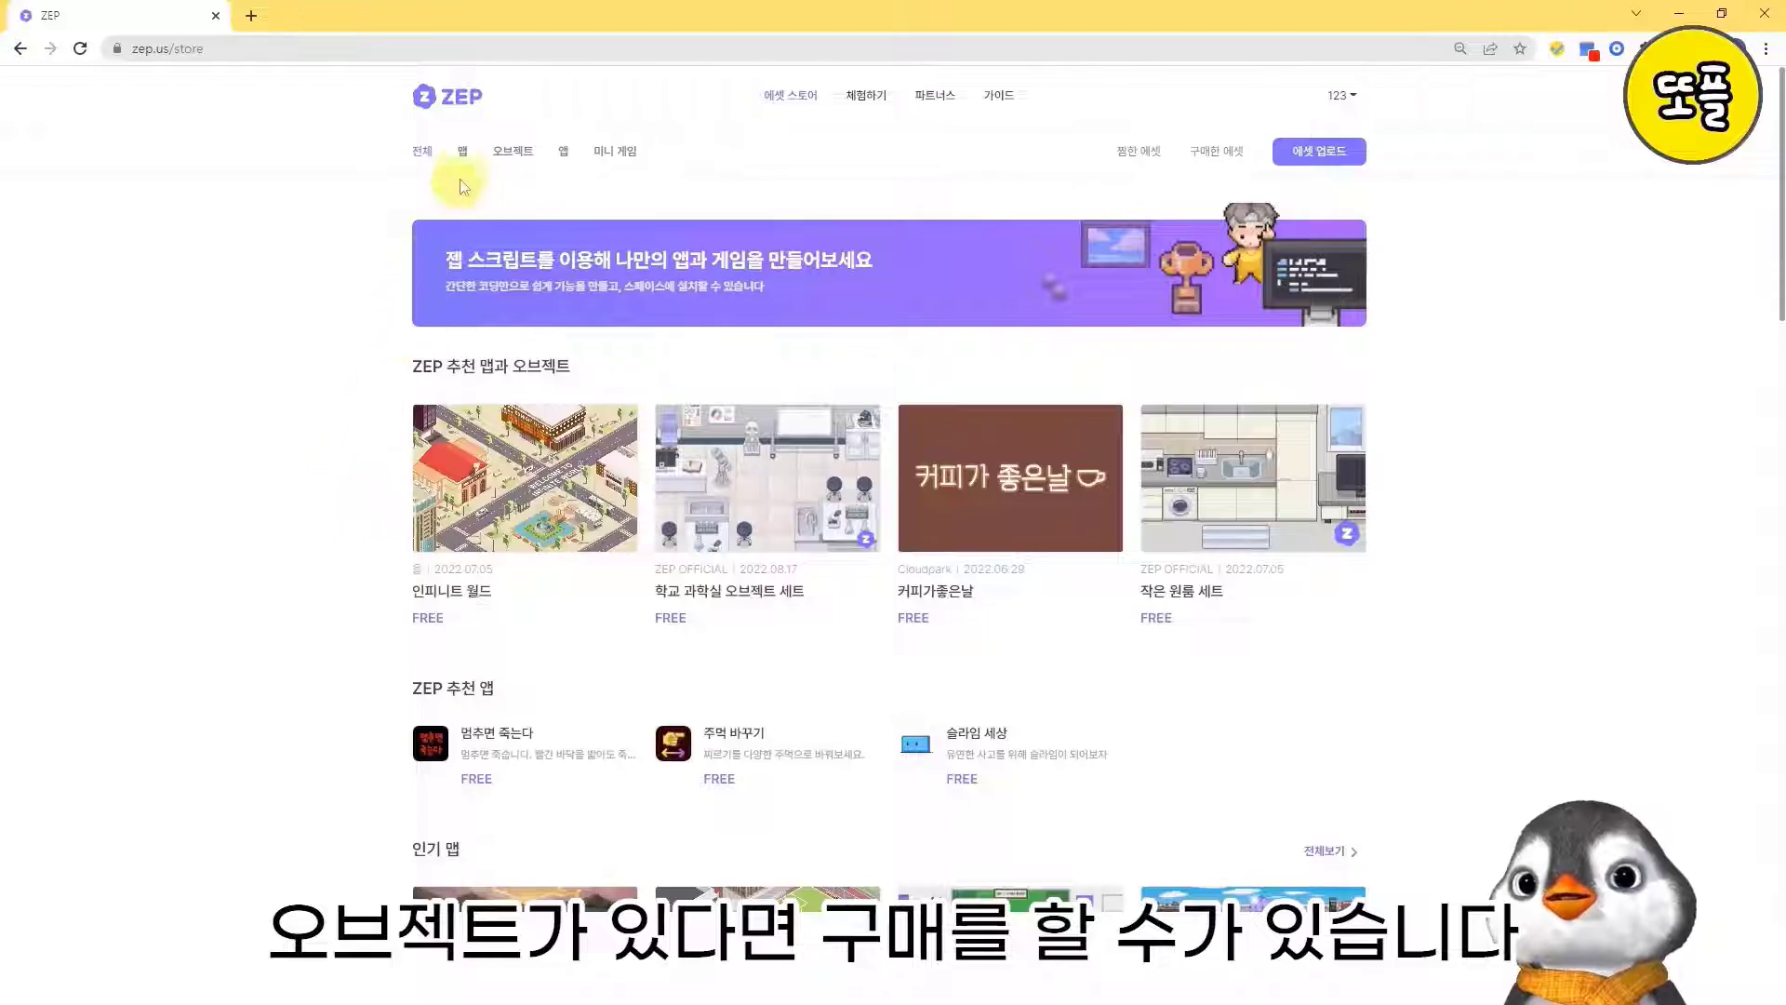
- Show only the map assets in the store and compare the free and paid maps
{"action": "left_click", "coordinate": [466, 155]}
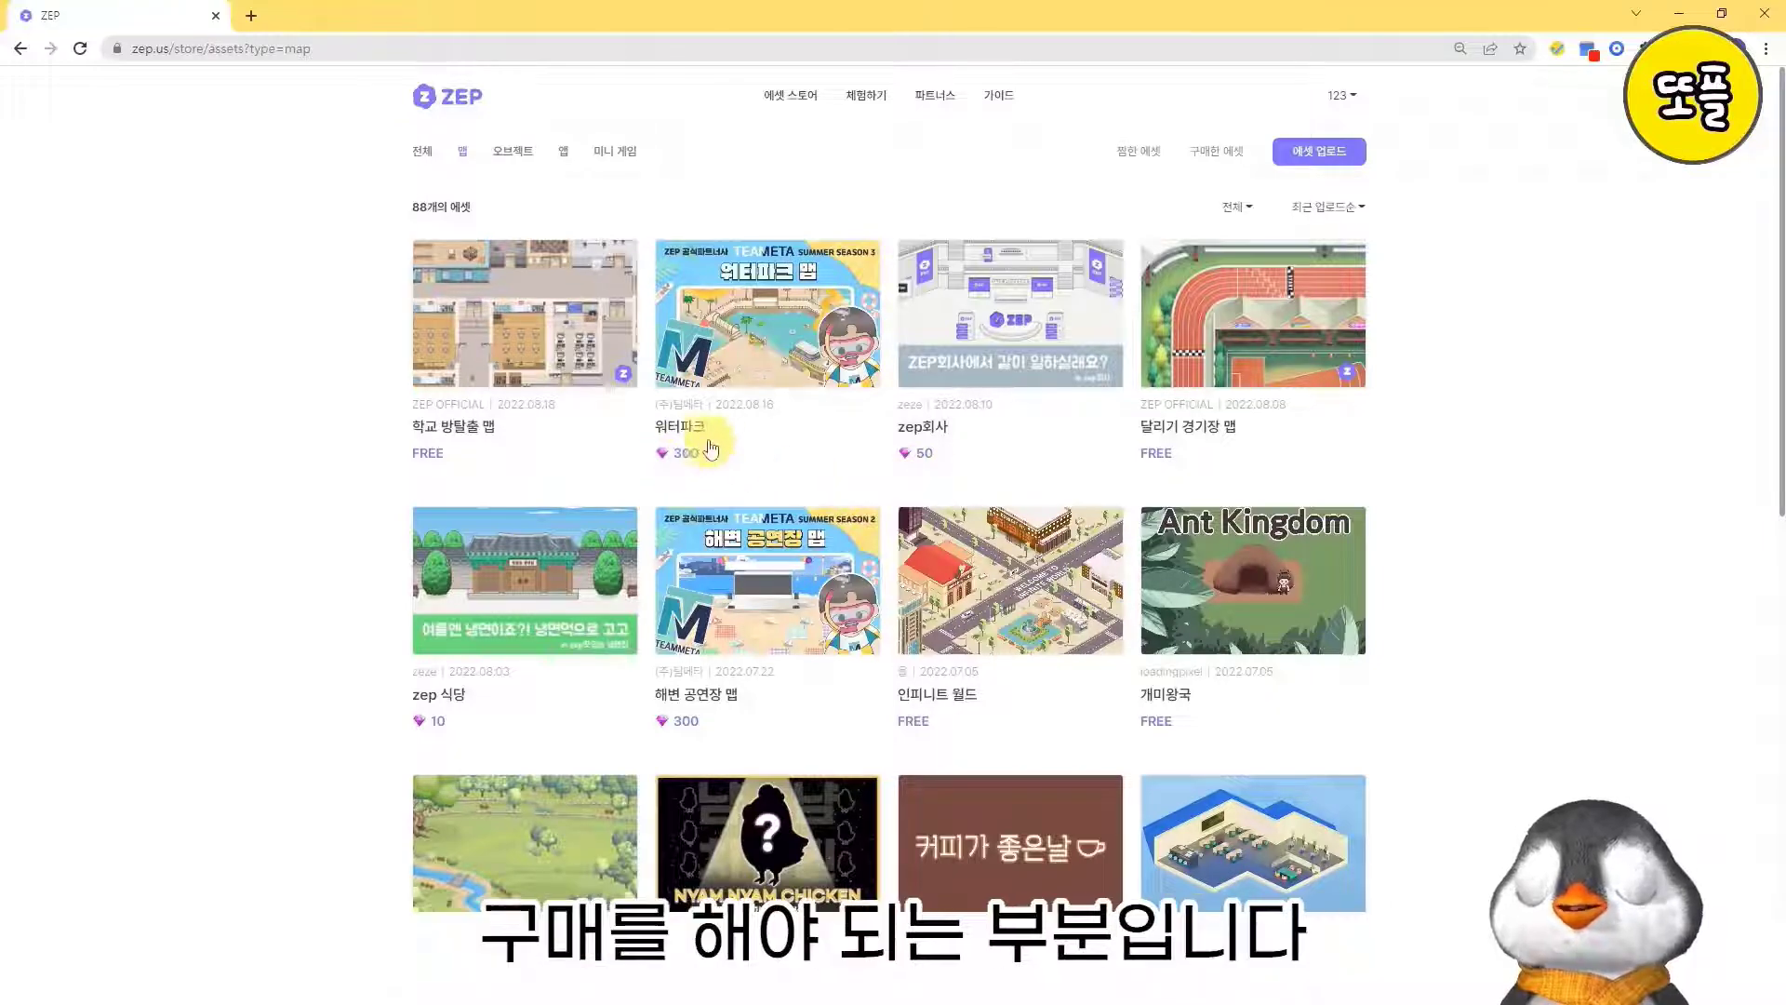
{"action": "scroll", "coordinate": [916, 470], "scroll_direction": "down", "scroll_amount": 3}
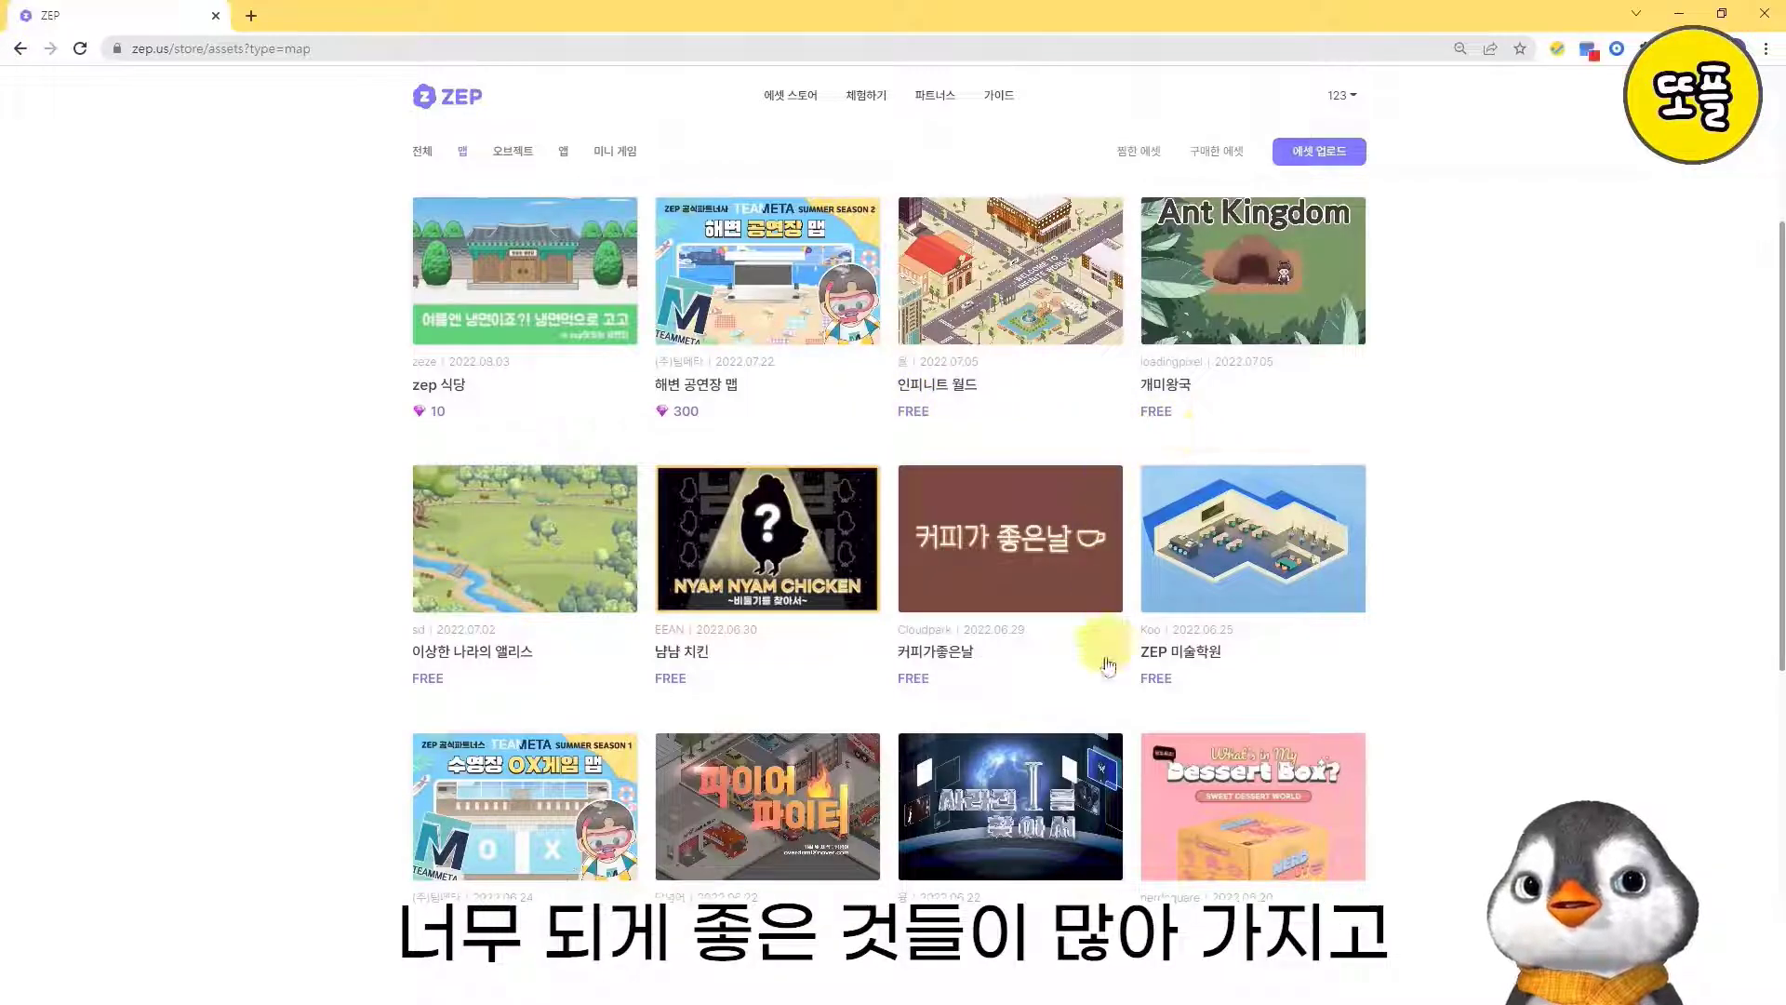
{"action": "scroll", "coordinate": [1139, 679], "scroll_direction": "down", "scroll_amount": 3}
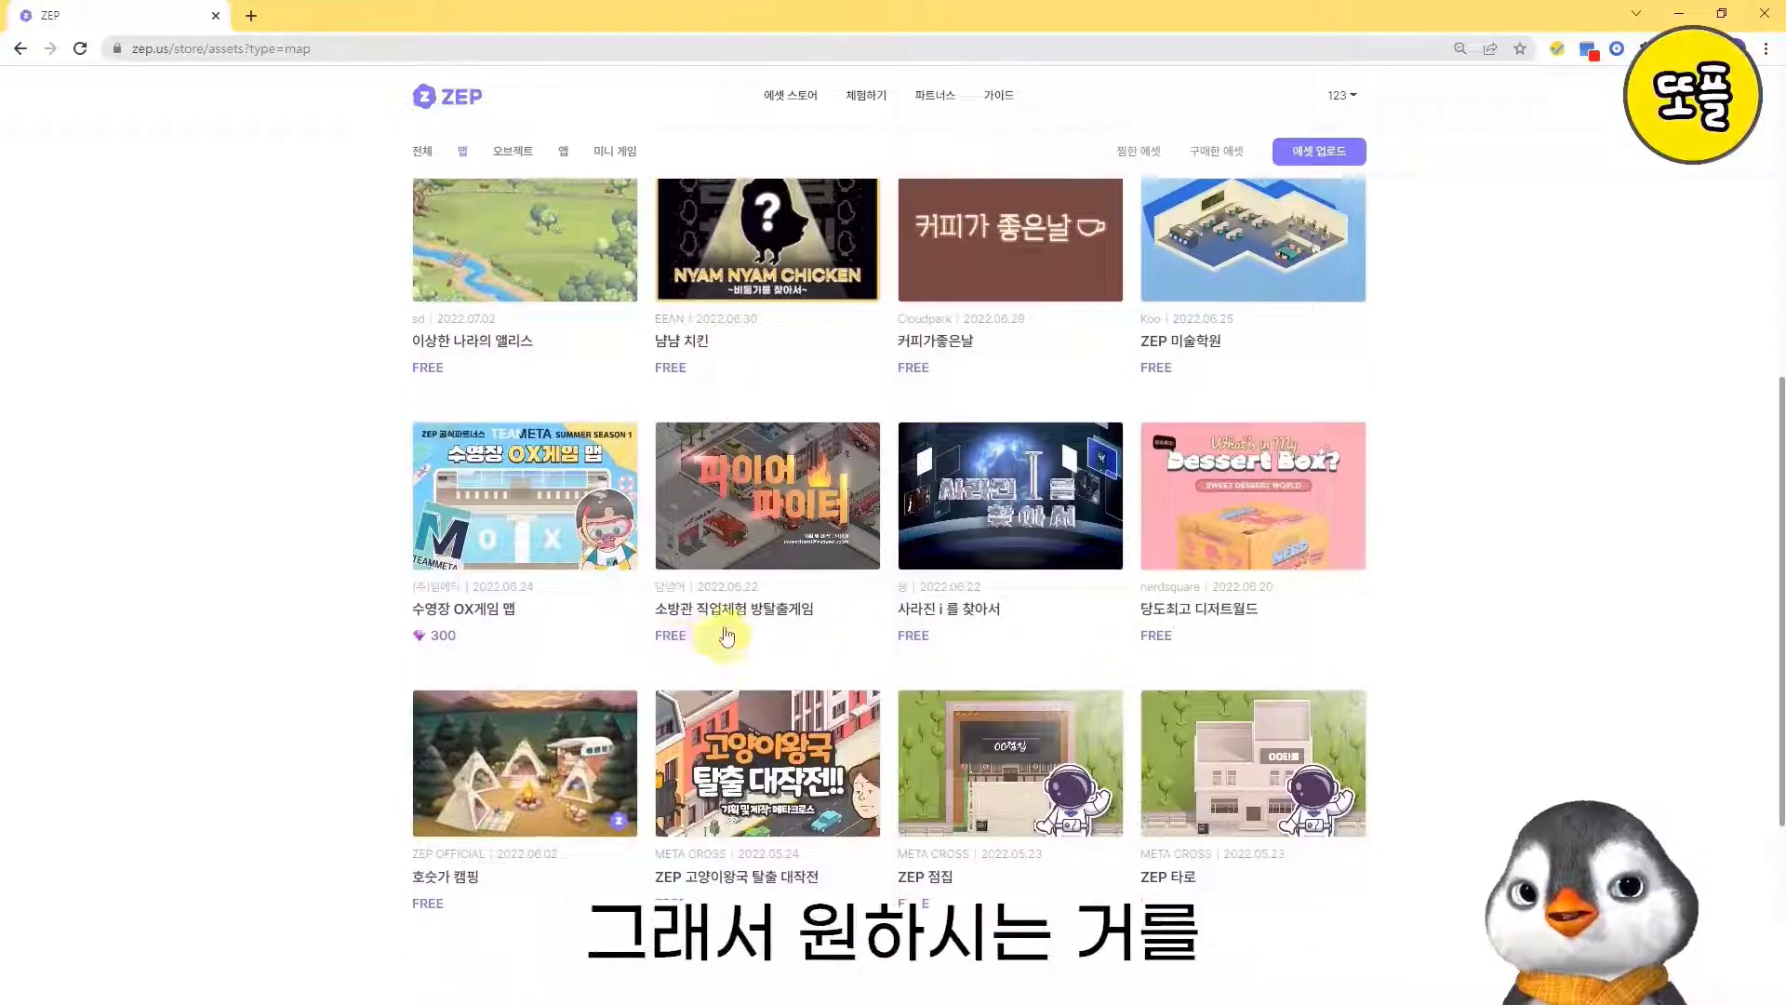
{"action": "scroll", "coordinate": [664, 652], "scroll_direction": "down", "scroll_amount": 2}
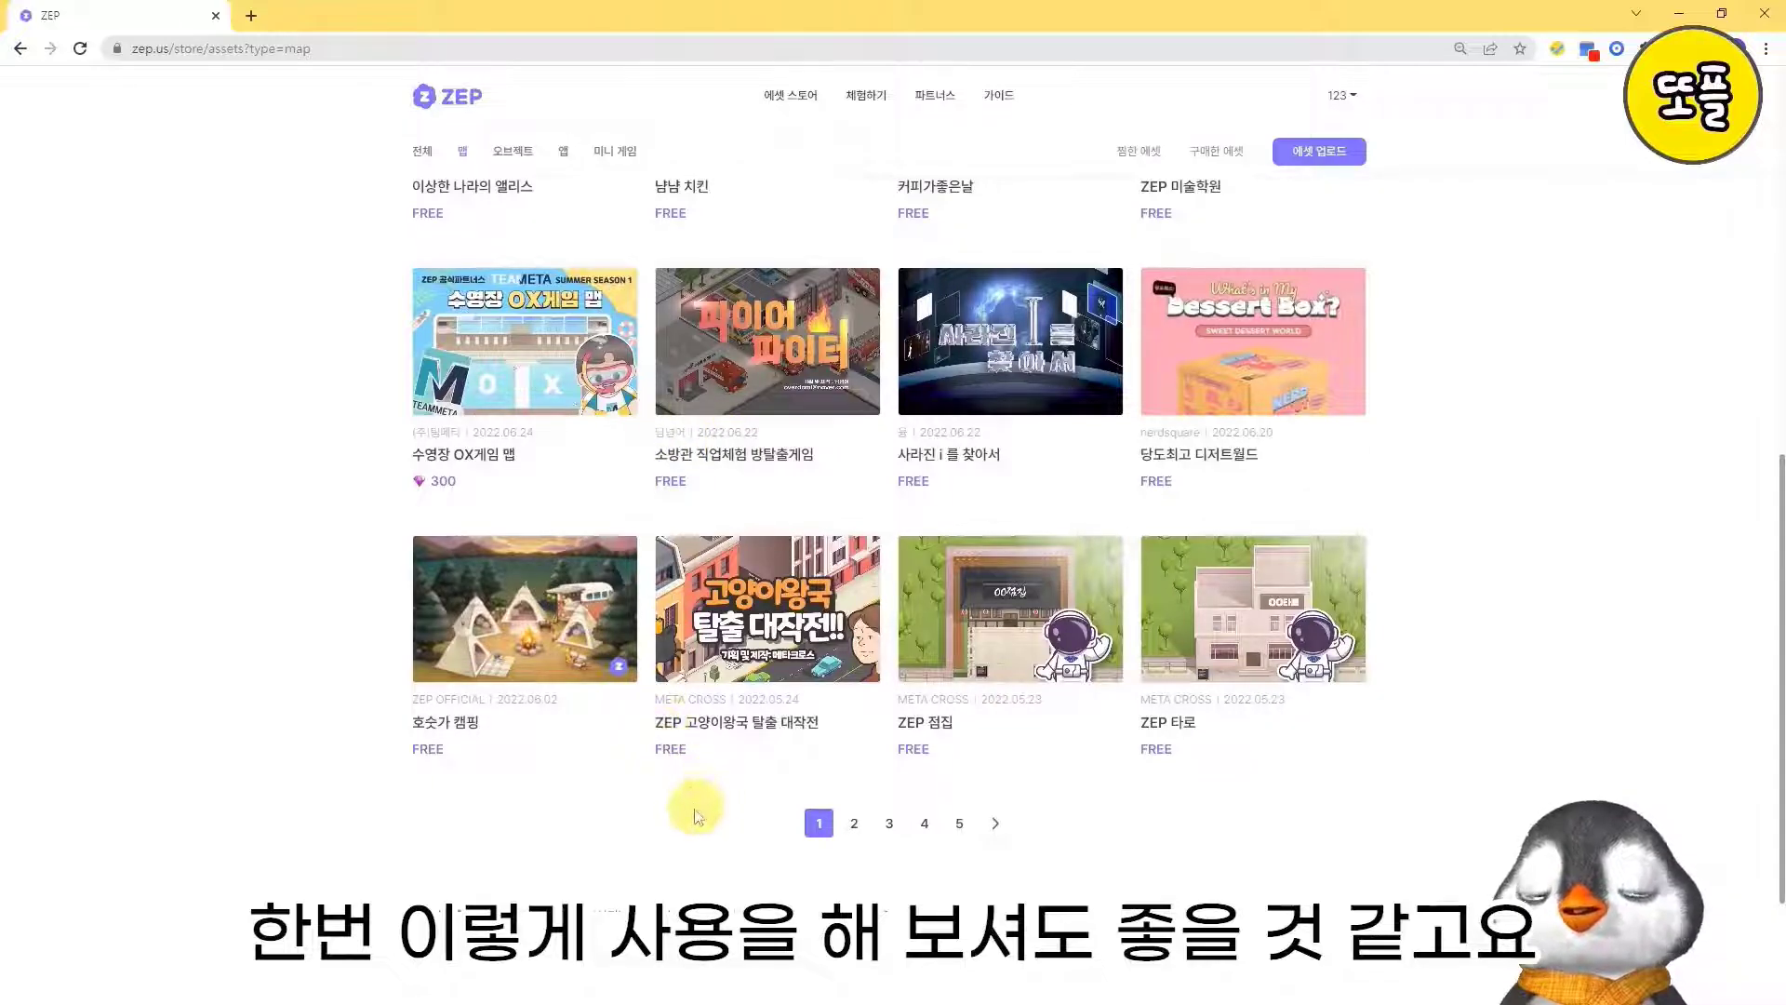
{"action": "scroll", "coordinate": [707, 830], "scroll_direction": "up", "scroll_amount": 8}
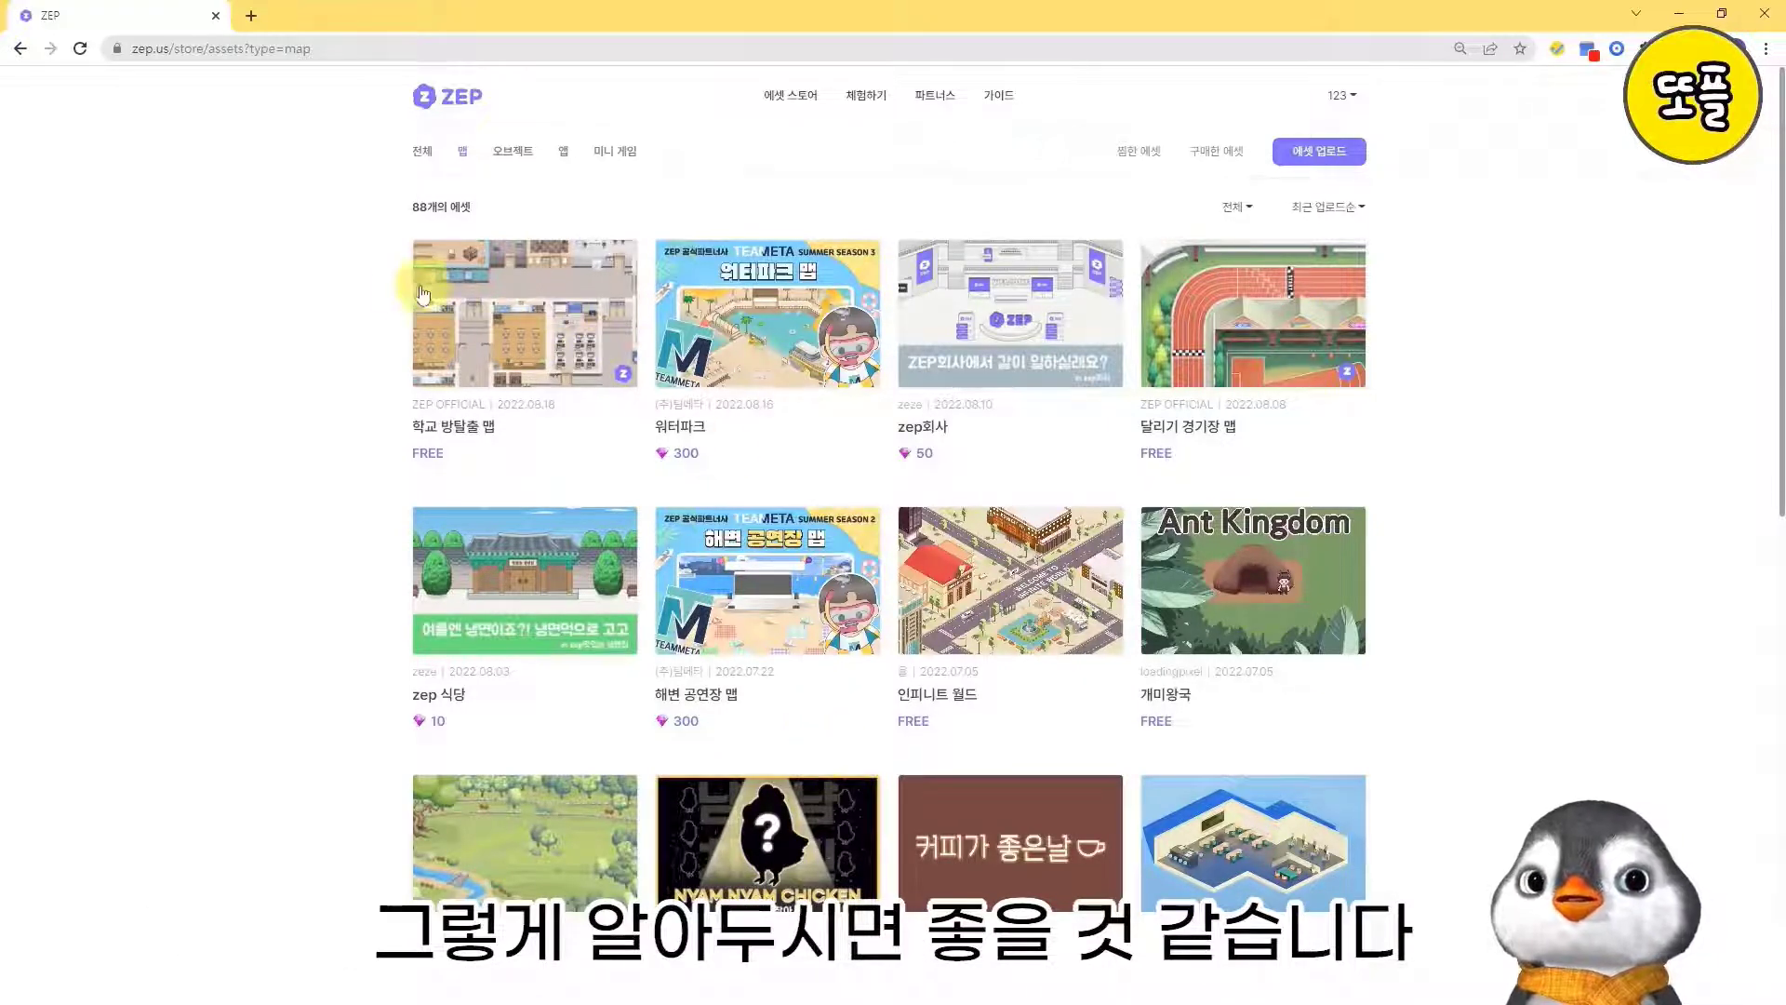
- Find the free 학교 교실 오브젝트 세트 among the store's object assets and acquire it
{"action": "left_click", "coordinate": [511, 162]}
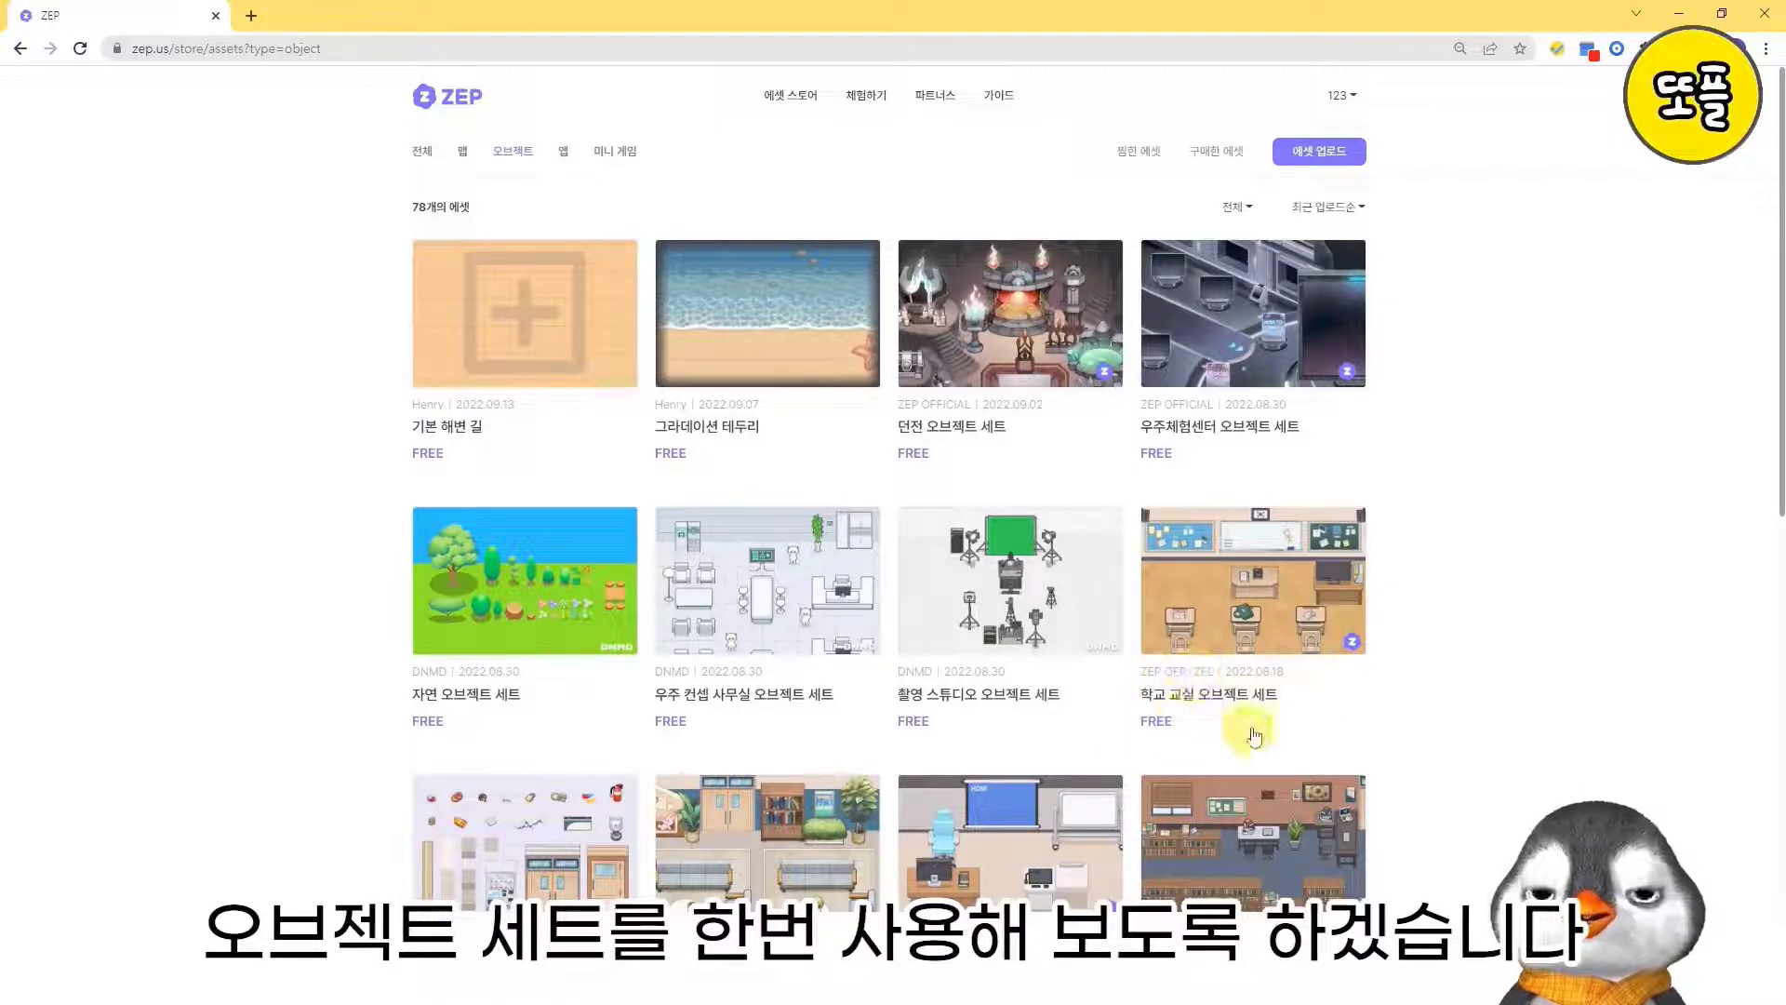
{"action": "left_click", "coordinate": [1245, 588]}
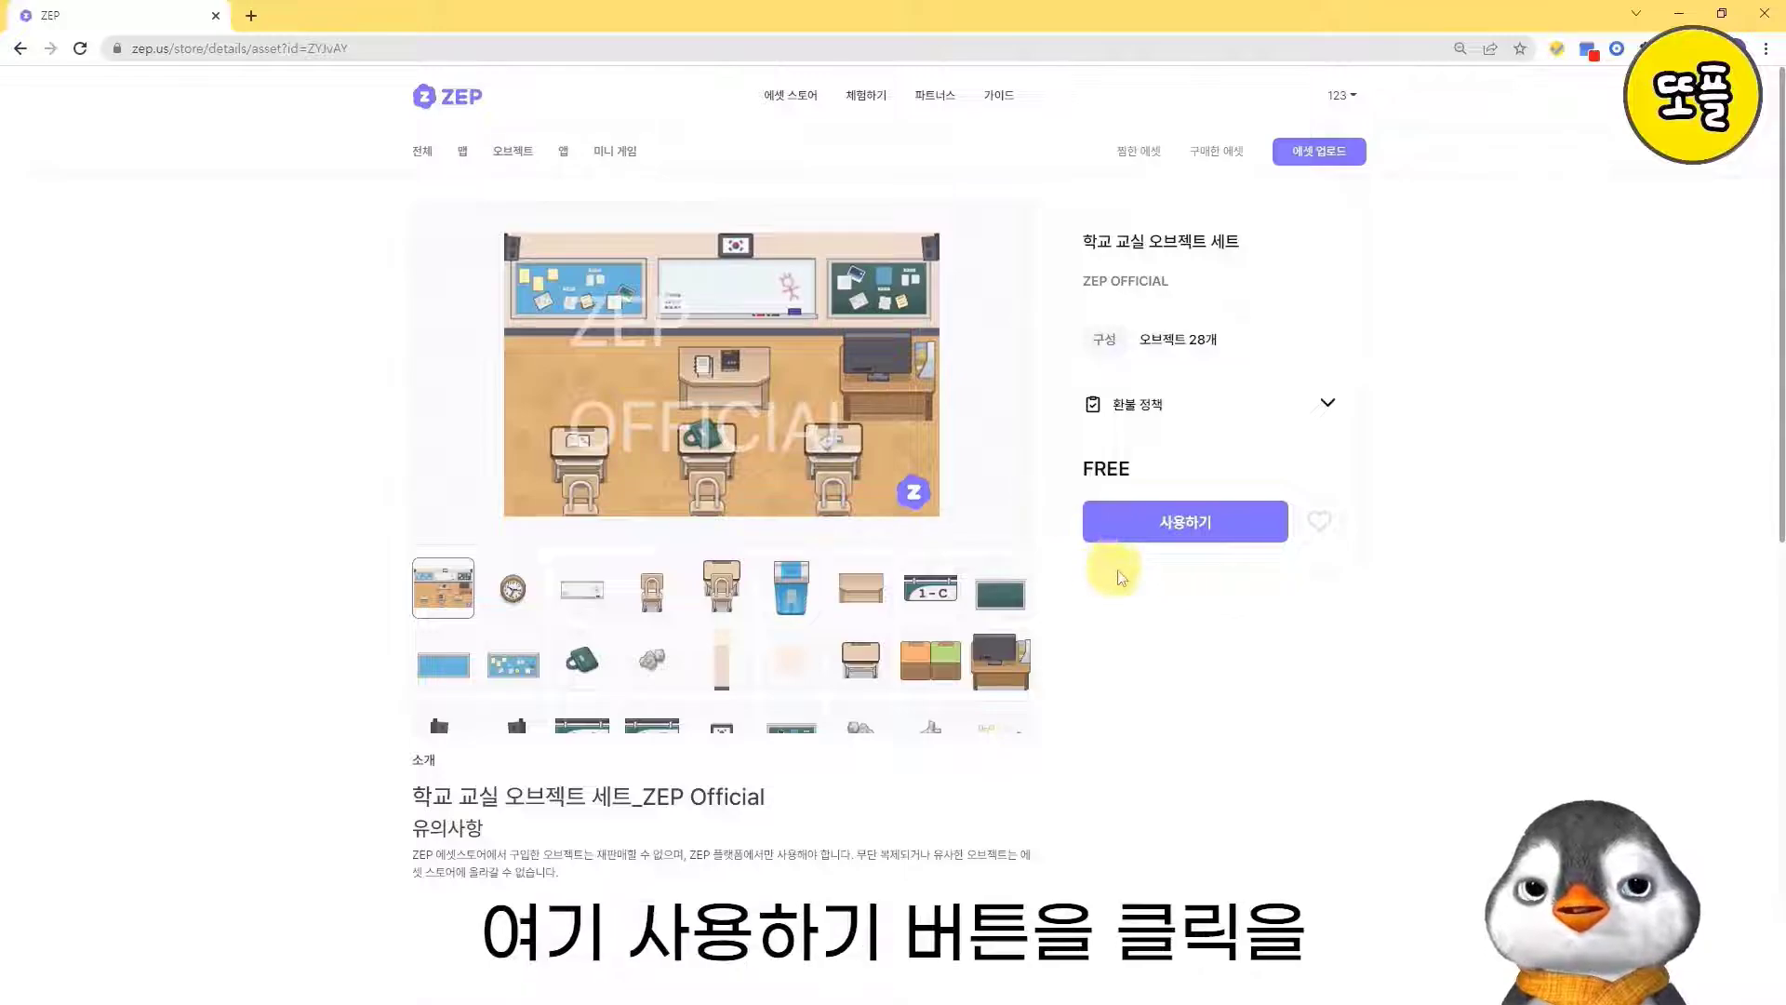
{"action": "left_click", "coordinate": [1174, 519]}
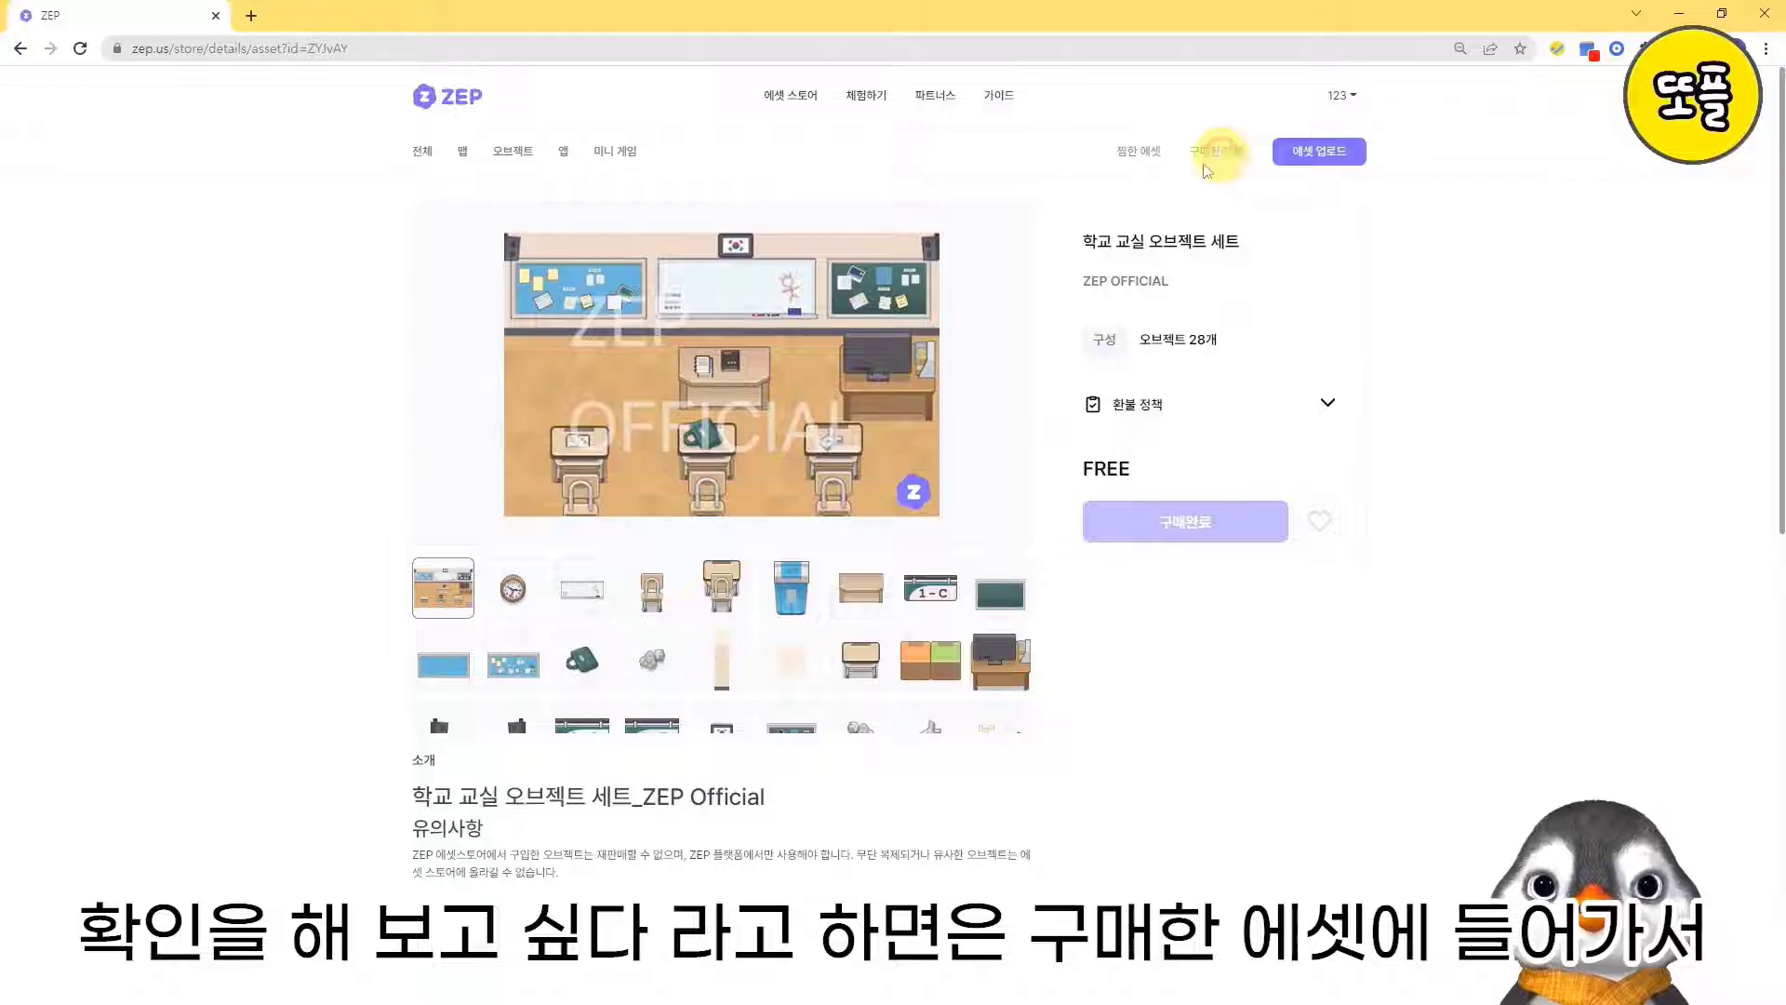
- Check the purchased assets for the 학교 교실 오브젝트 세트
{"action": "left_click", "coordinate": [1205, 166]}
{"action": "scroll", "coordinate": [463, 609], "scroll_direction": "down", "scroll_amount": 2}
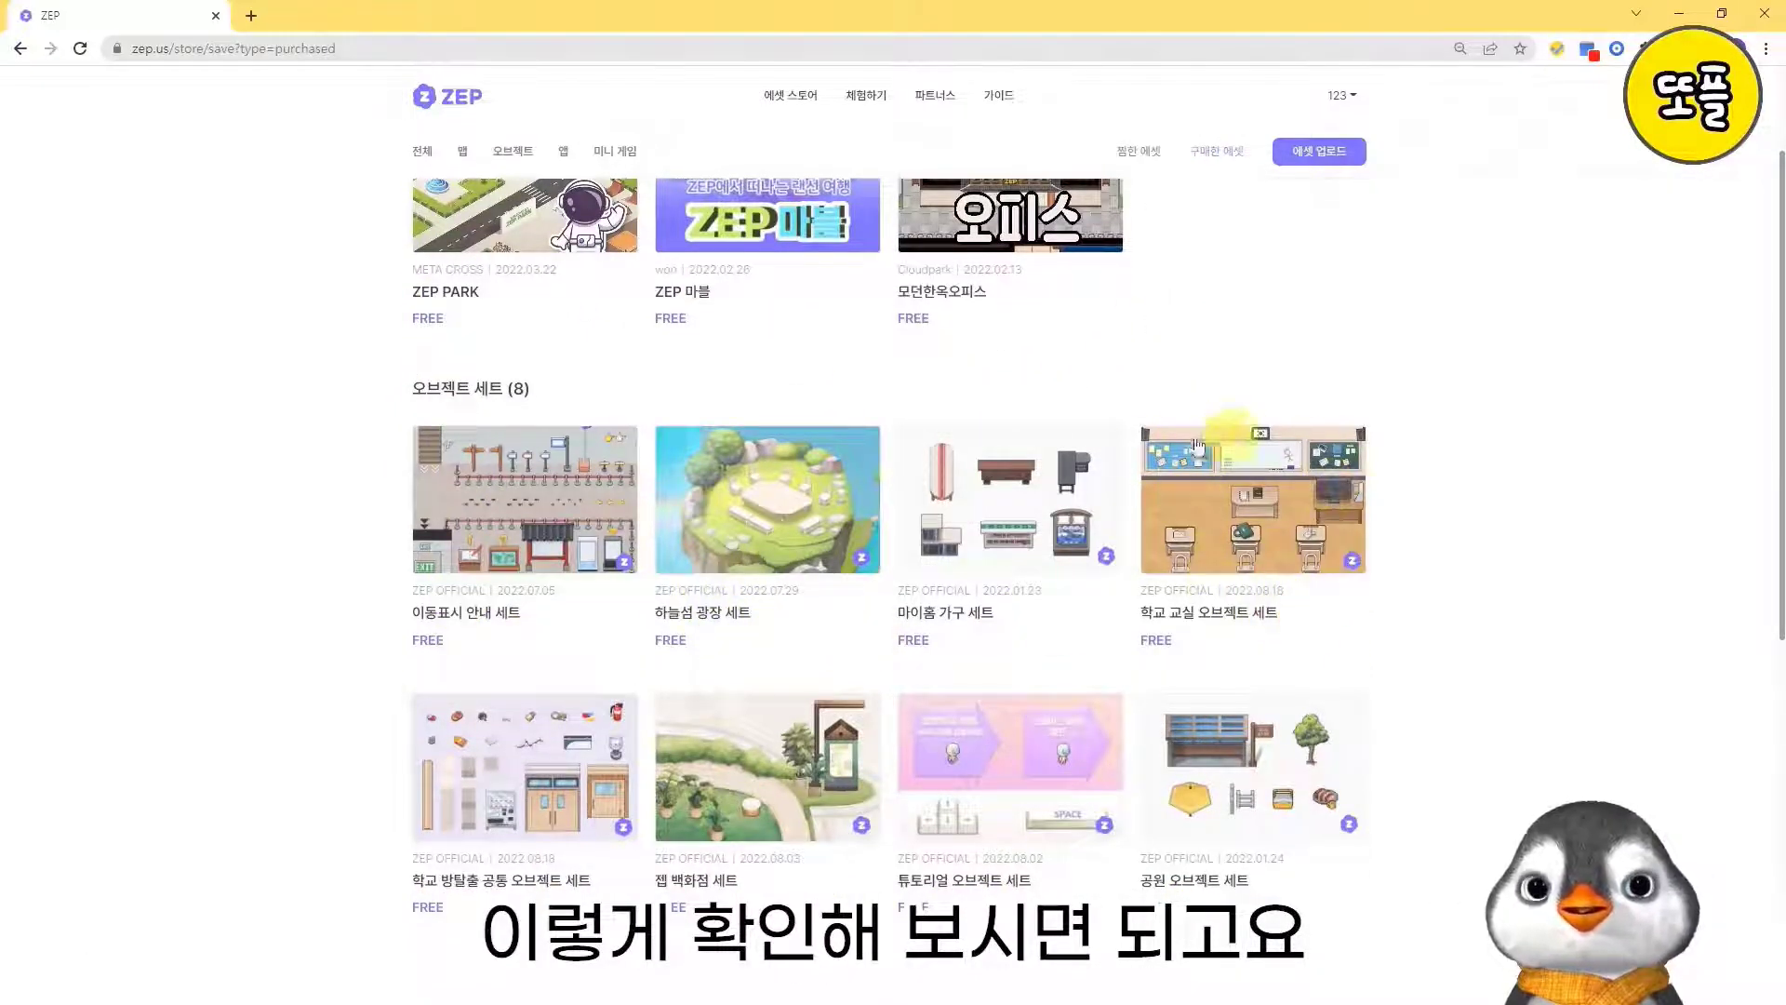
{"action": "scroll", "coordinate": [1218, 276], "scroll_direction": "up", "scroll_amount": 2}
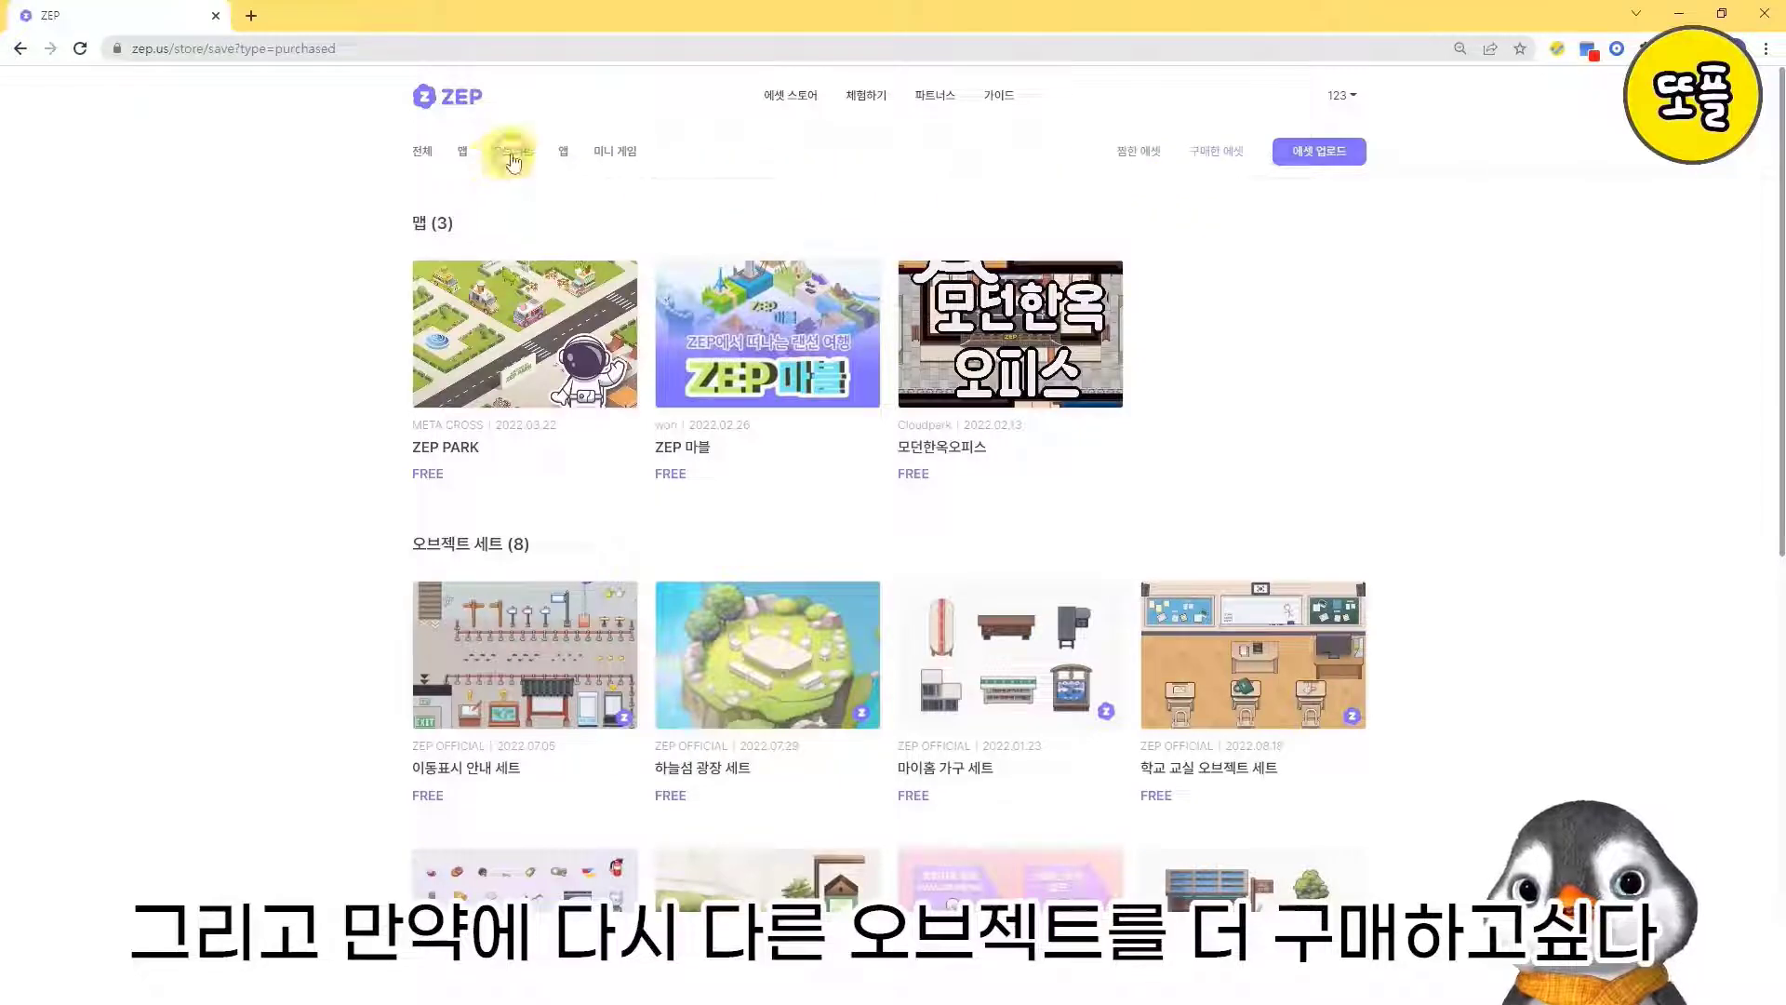
- Browse the store's object assets again and open the 학교 방탈출 공통 오브젝트 세트
{"action": "left_click", "coordinate": [513, 154]}
{"action": "scroll", "coordinate": [745, 521], "scroll_direction": "down", "scroll_amount": 6}
{"action": "scroll", "coordinate": [746, 547], "scroll_direction": "up", "scroll_amount": 2}
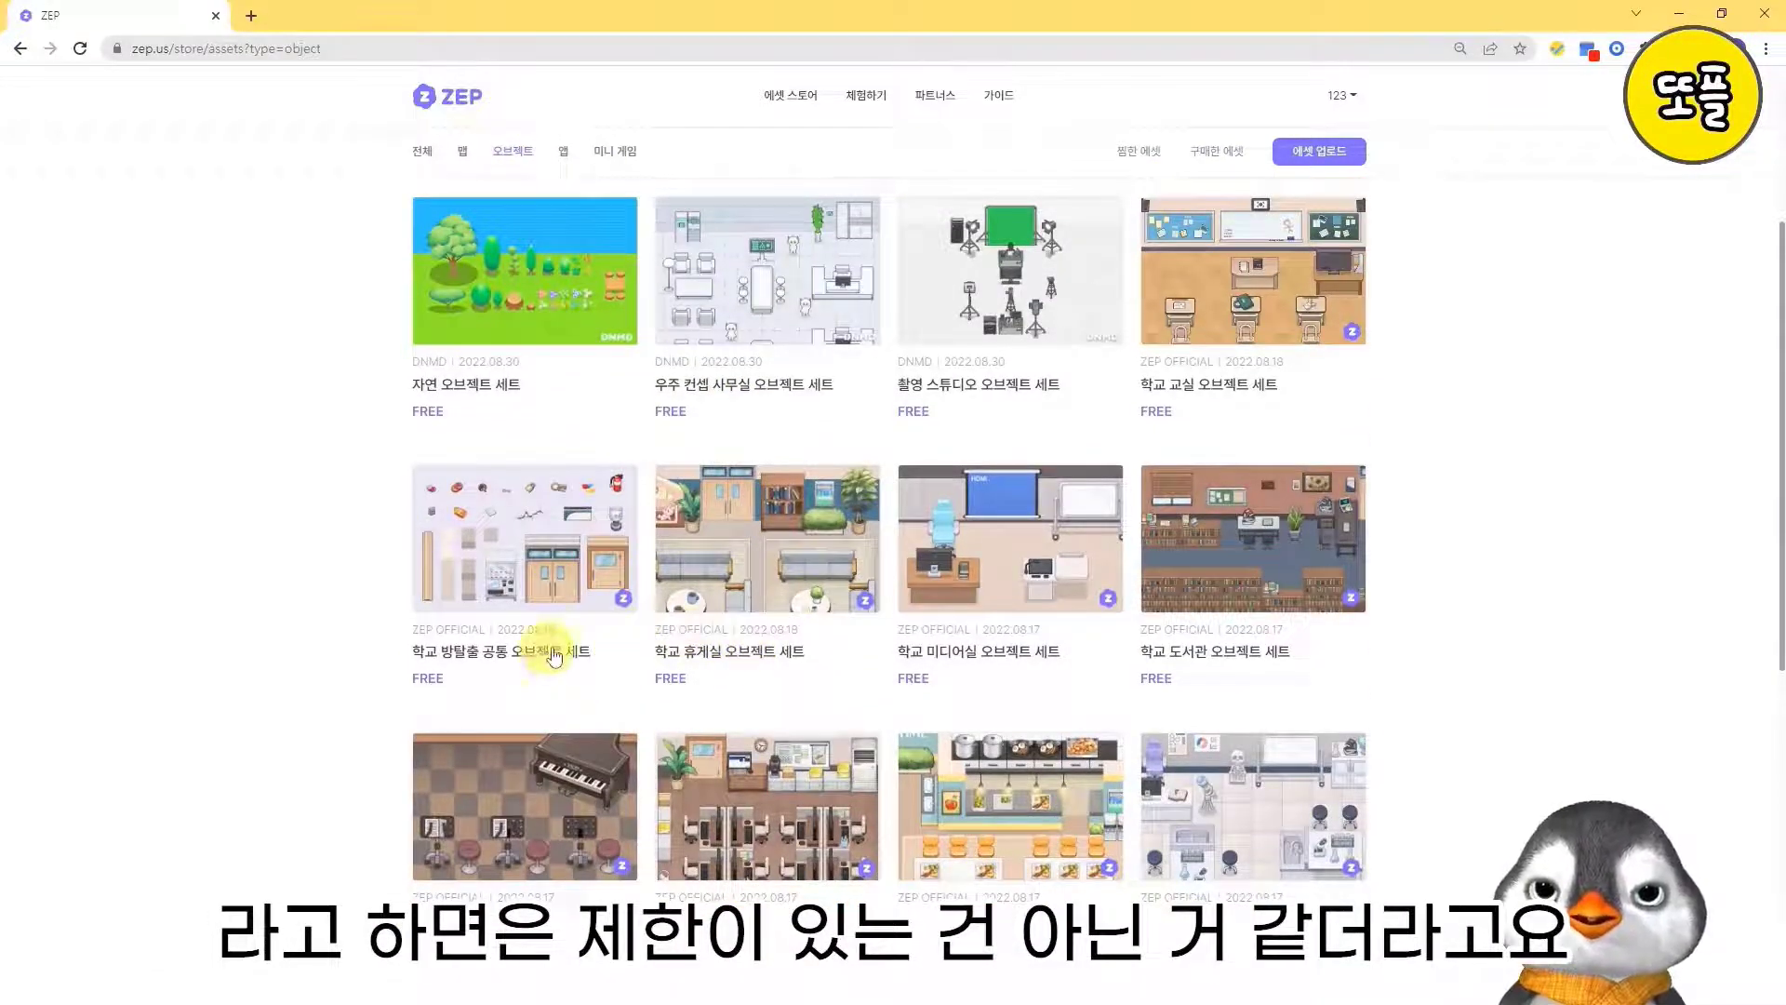
{"action": "left_click", "coordinate": [510, 580]}
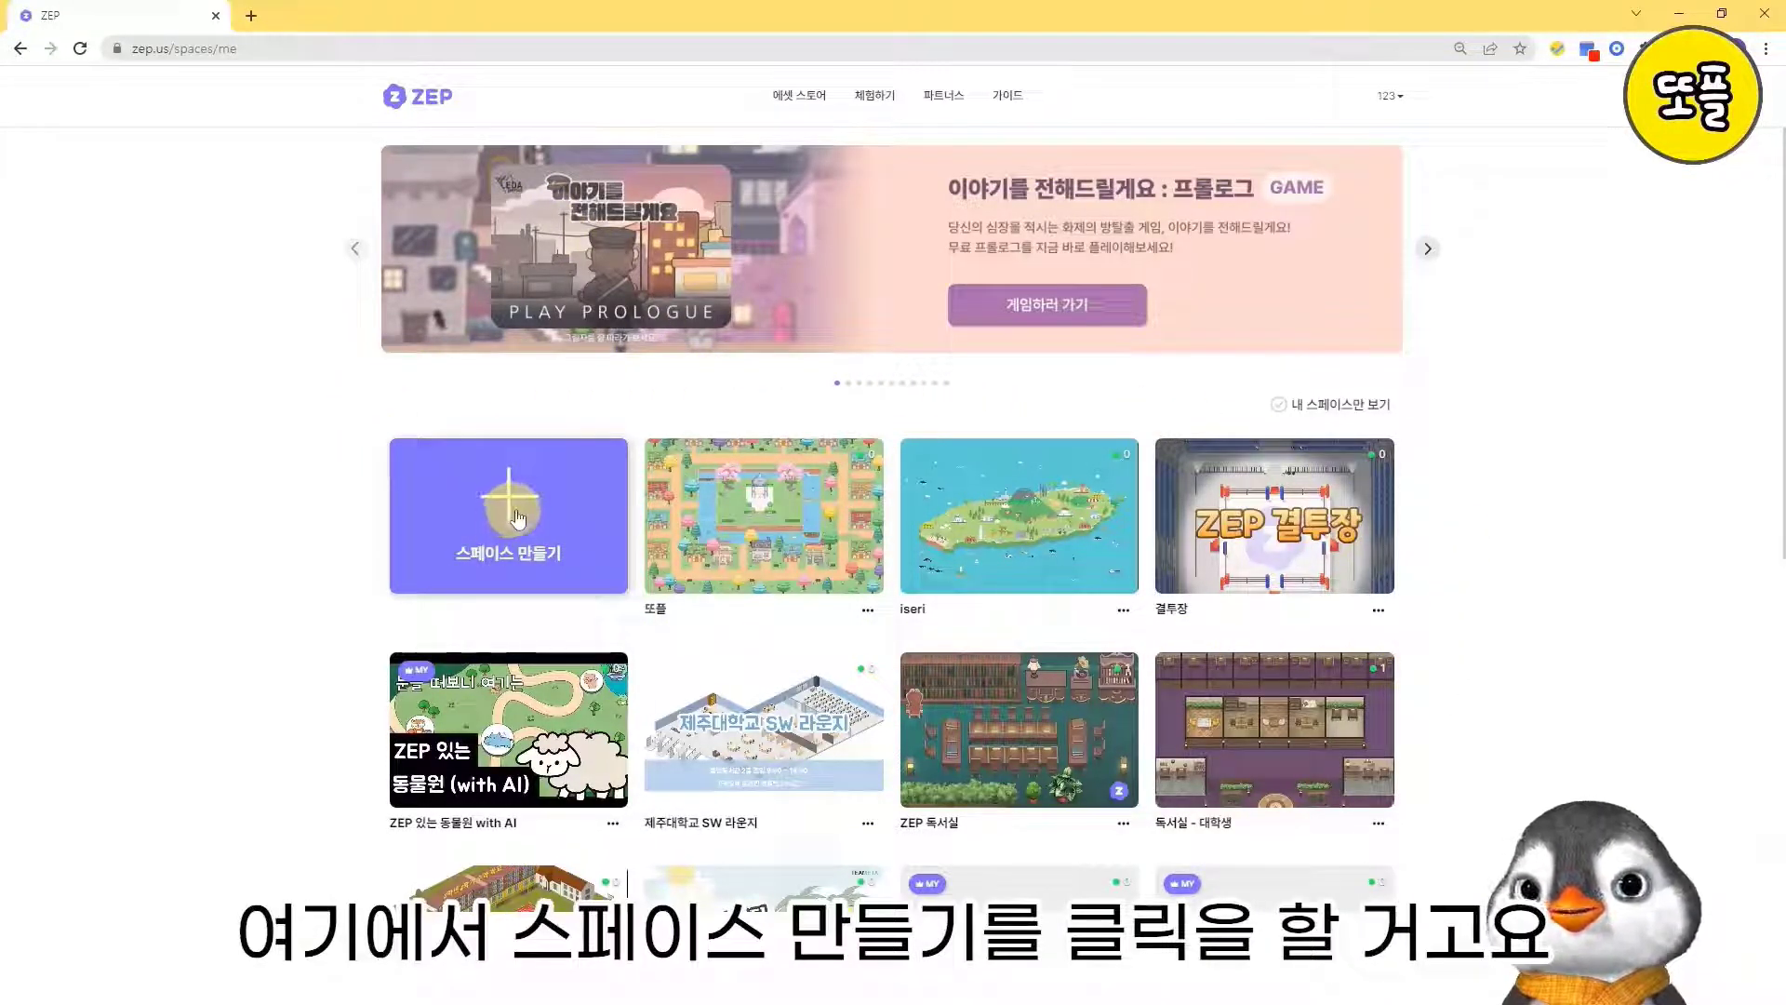
- Start creating a new space and review the available ZEP map templates and the purchased maps
{"action": "left_click", "coordinate": [517, 513]}
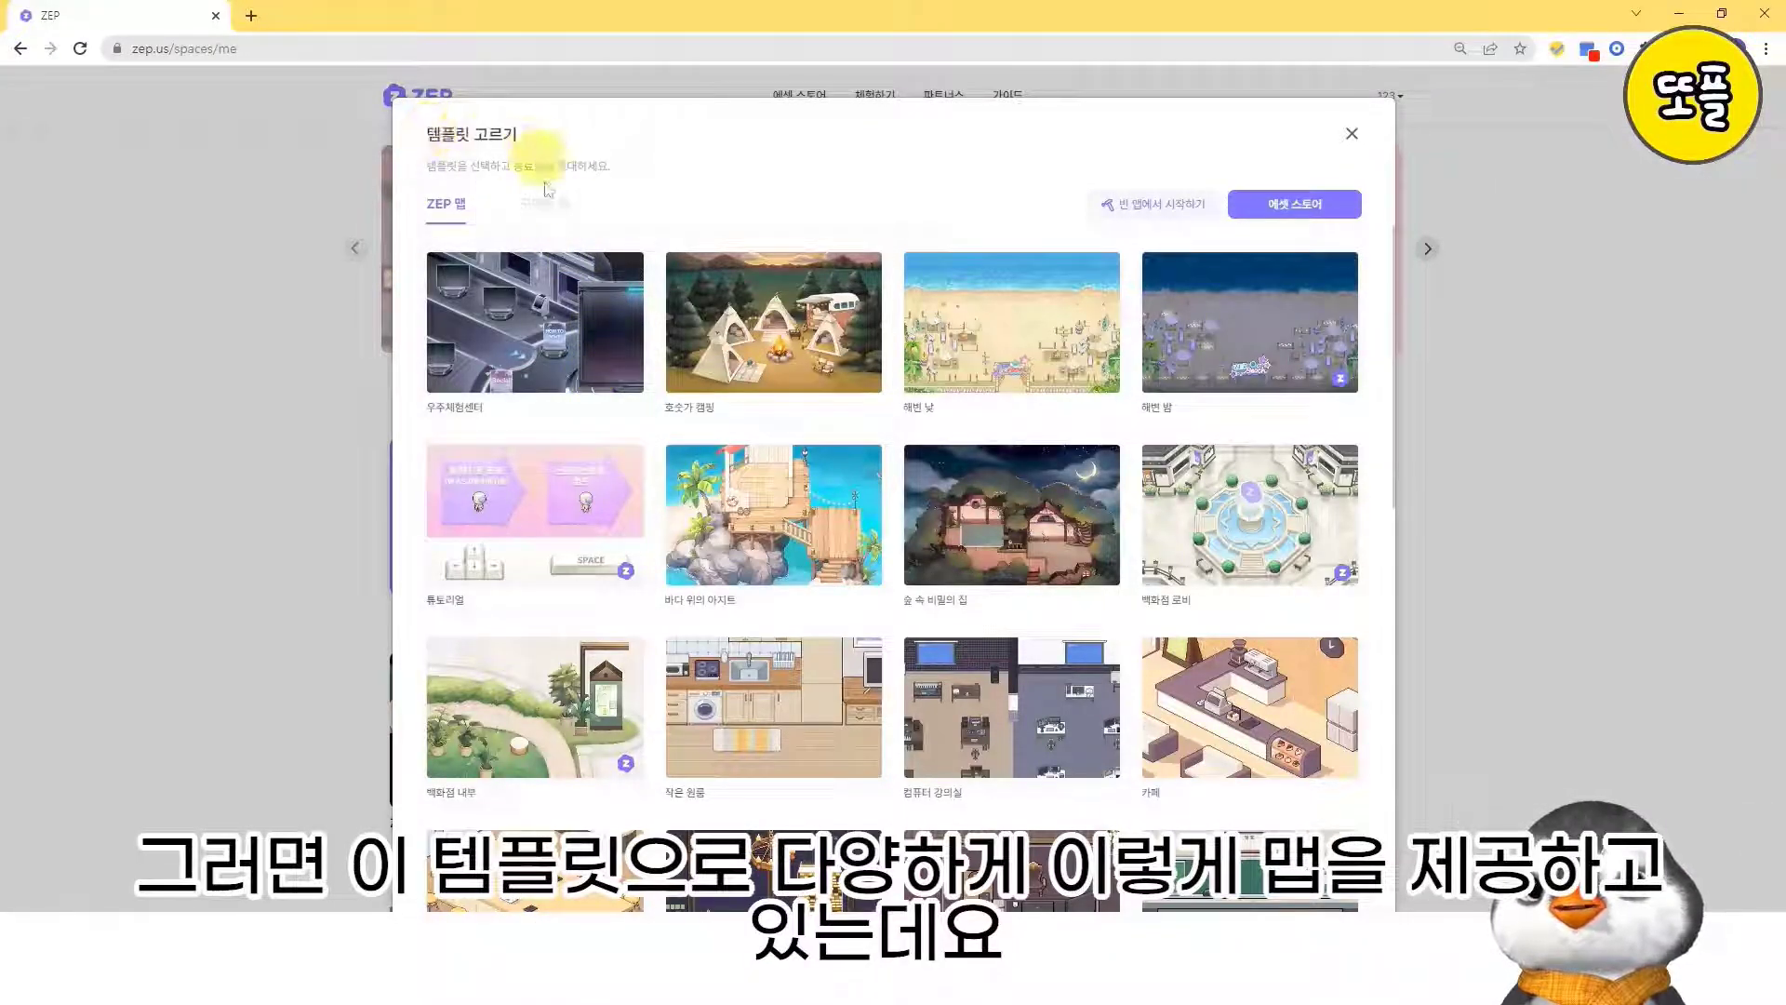
{"action": "scroll", "coordinate": [757, 414], "scroll_direction": "down", "scroll_amount": 10}
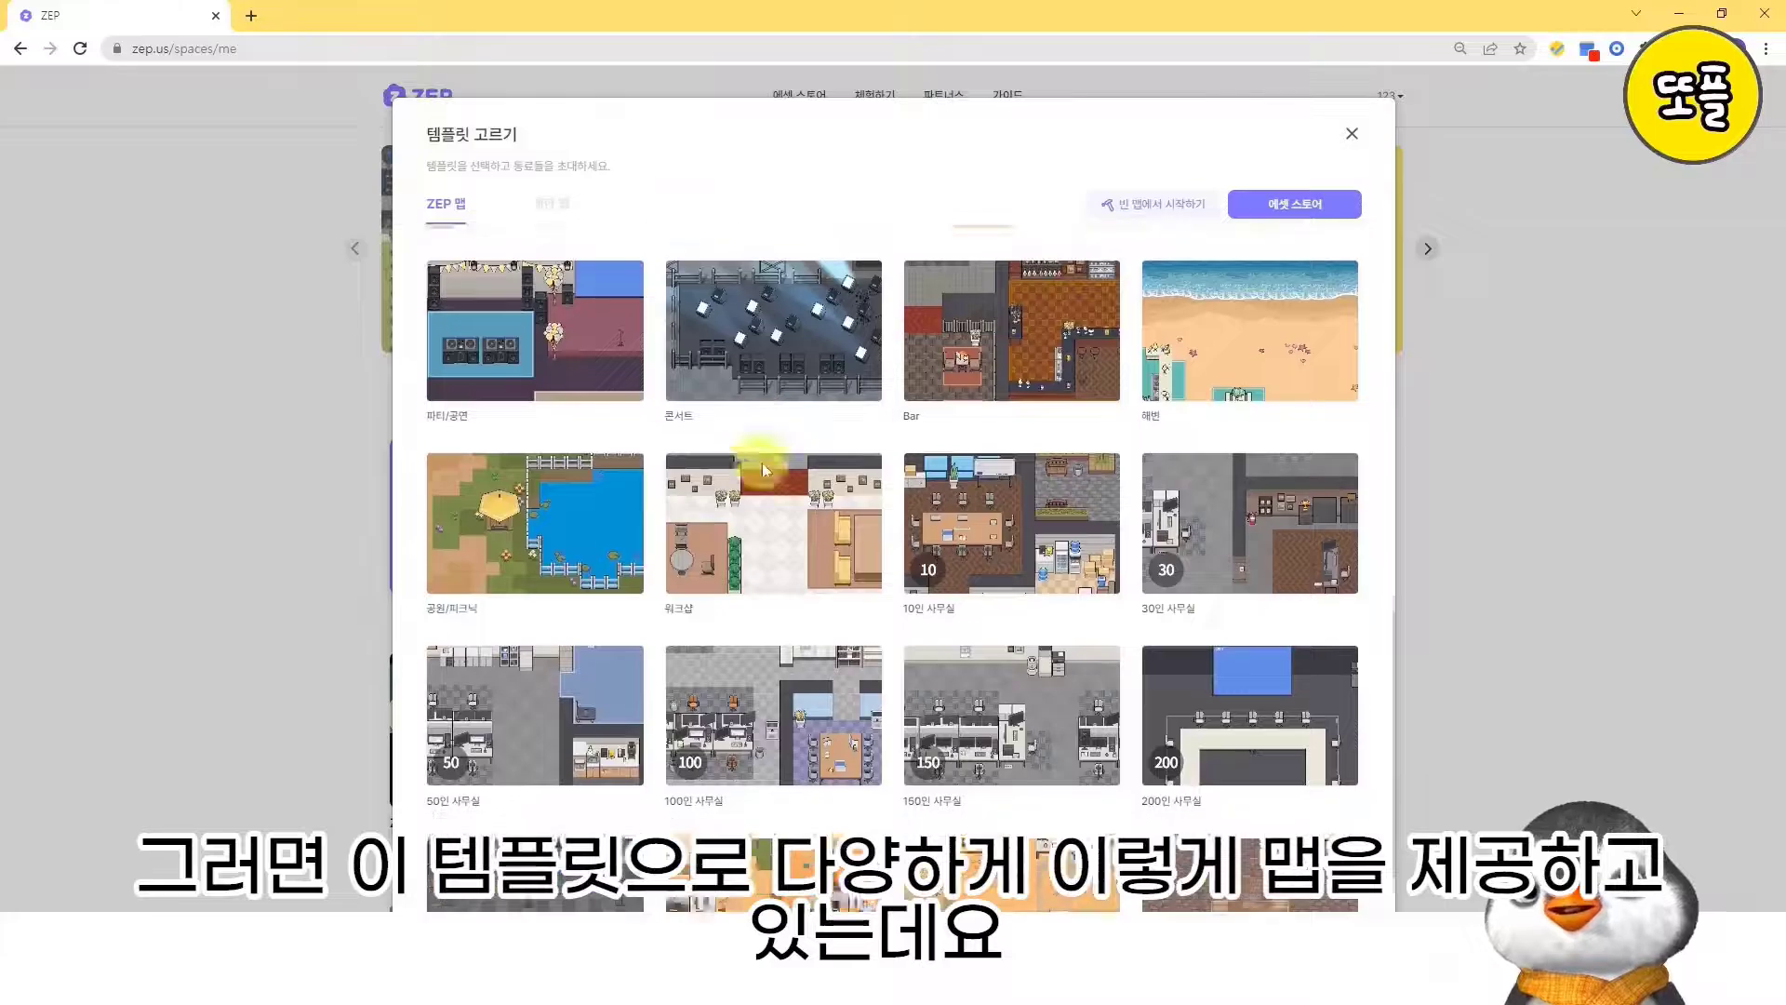
{"action": "scroll", "coordinate": [762, 462], "scroll_direction": "down", "scroll_amount": 2}
{"action": "scroll", "coordinate": [758, 460], "scroll_direction": "up", "scroll_amount": 10}
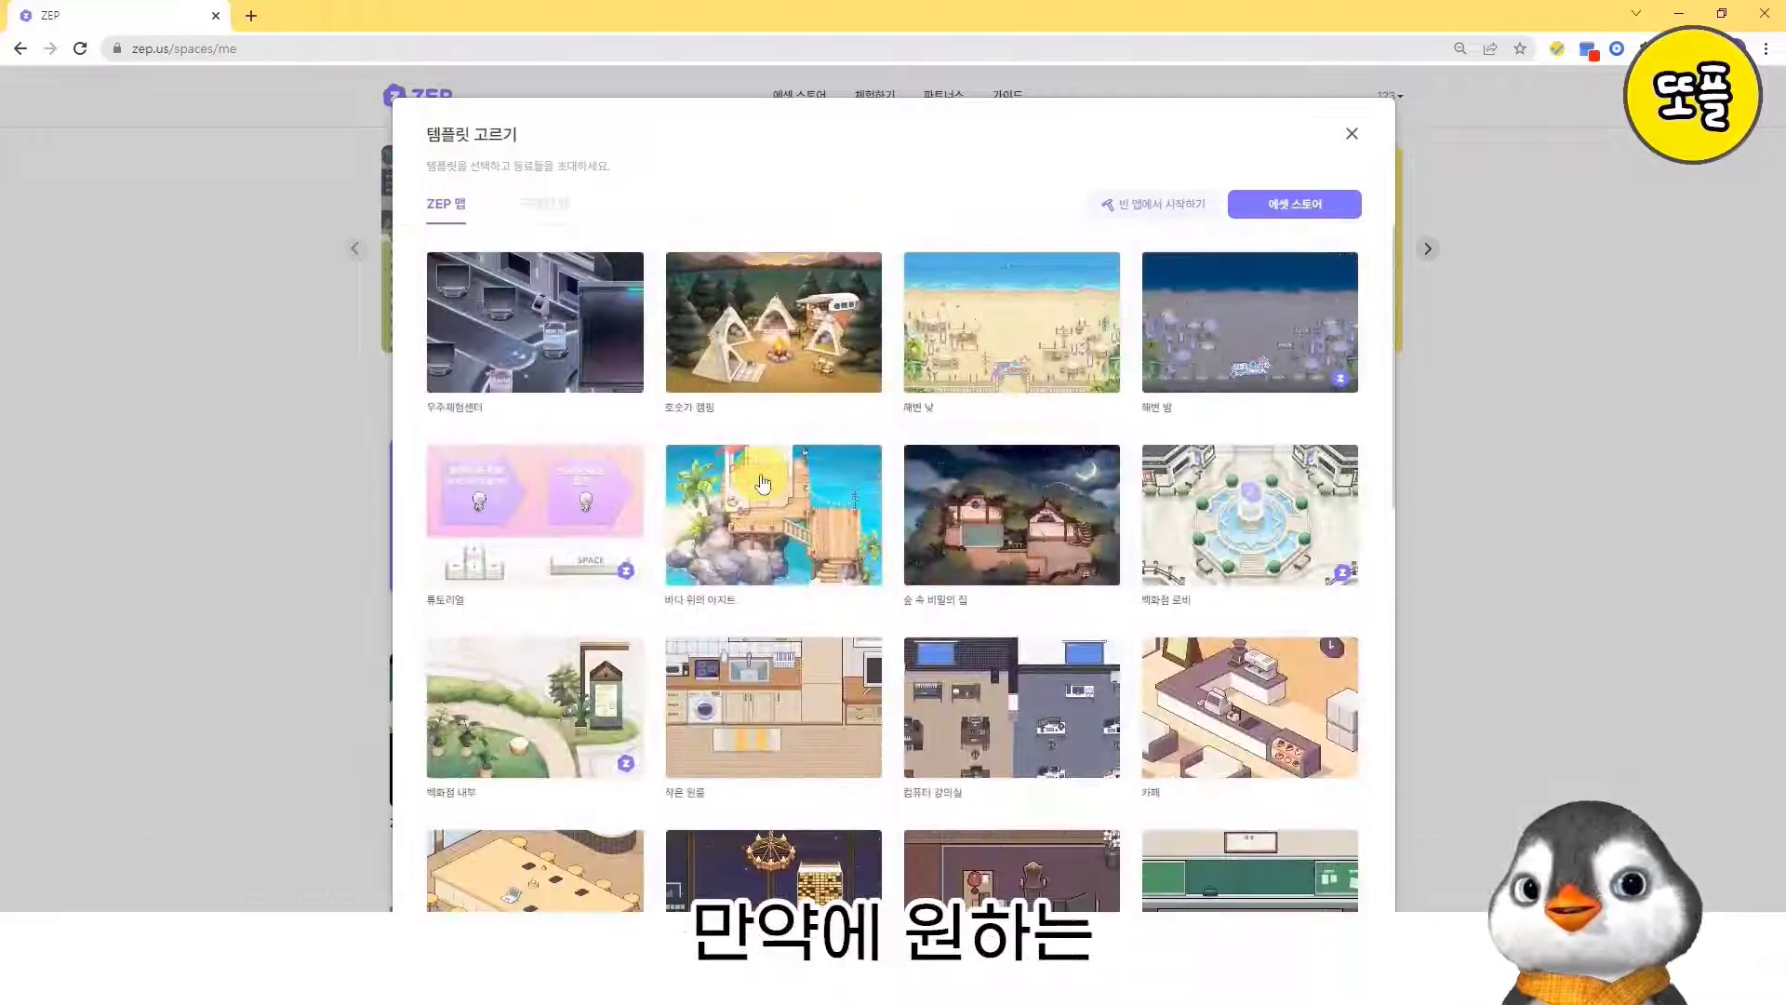
{"action": "left_click", "coordinate": [559, 210]}
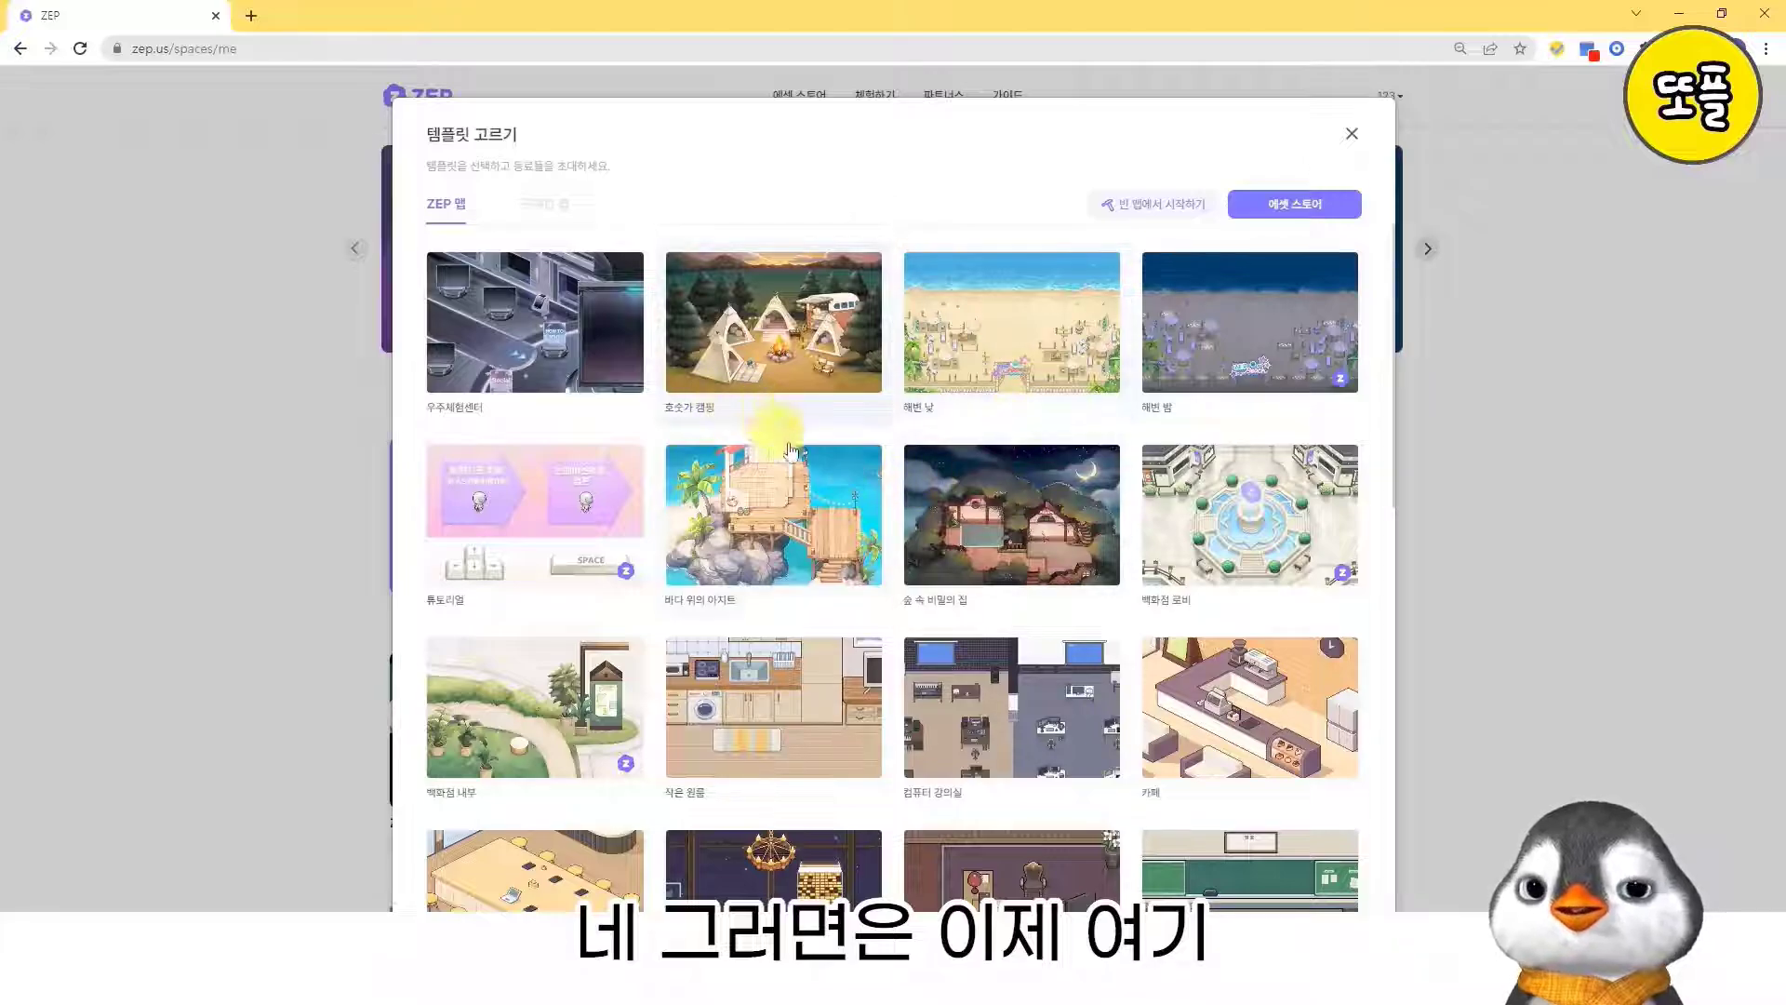
- Create a new space from the 교실 map template and name it test
{"action": "scroll", "coordinate": [982, 565], "scroll_direction": "down", "scroll_amount": 1}
{"action": "scroll", "coordinate": [981, 565], "scroll_direction": "down", "scroll_amount": 3}
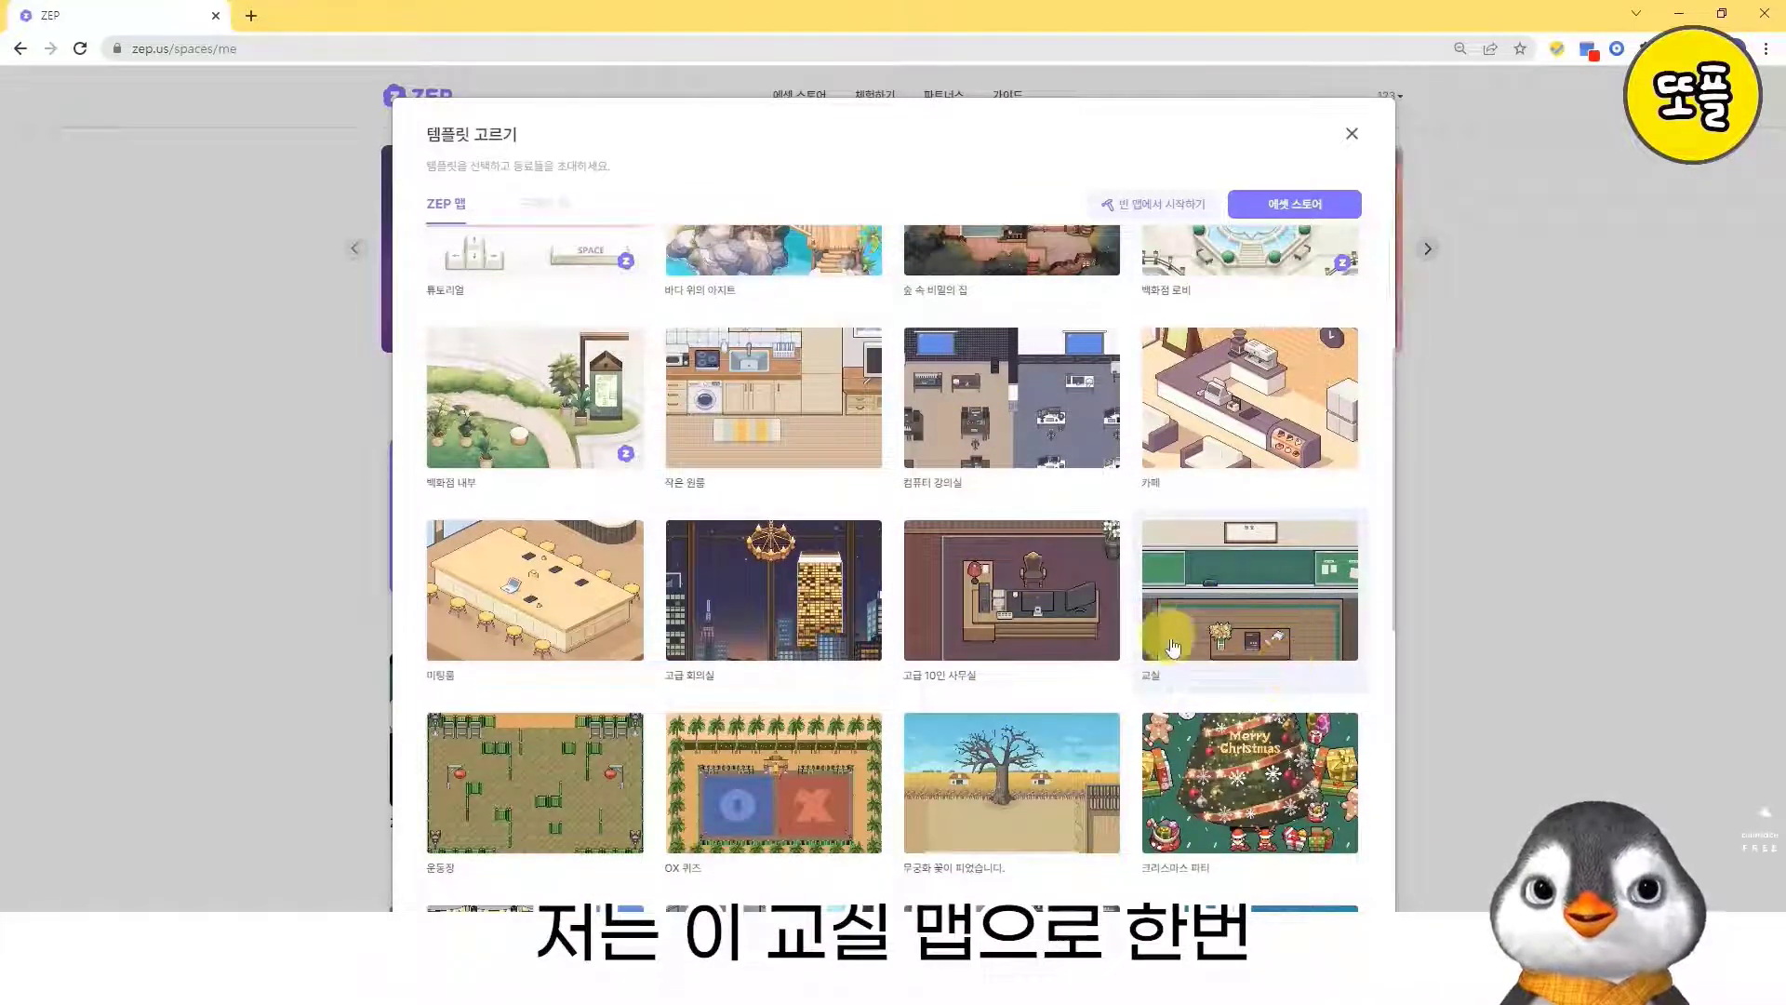
{"action": "left_click", "coordinate": [1250, 612]}
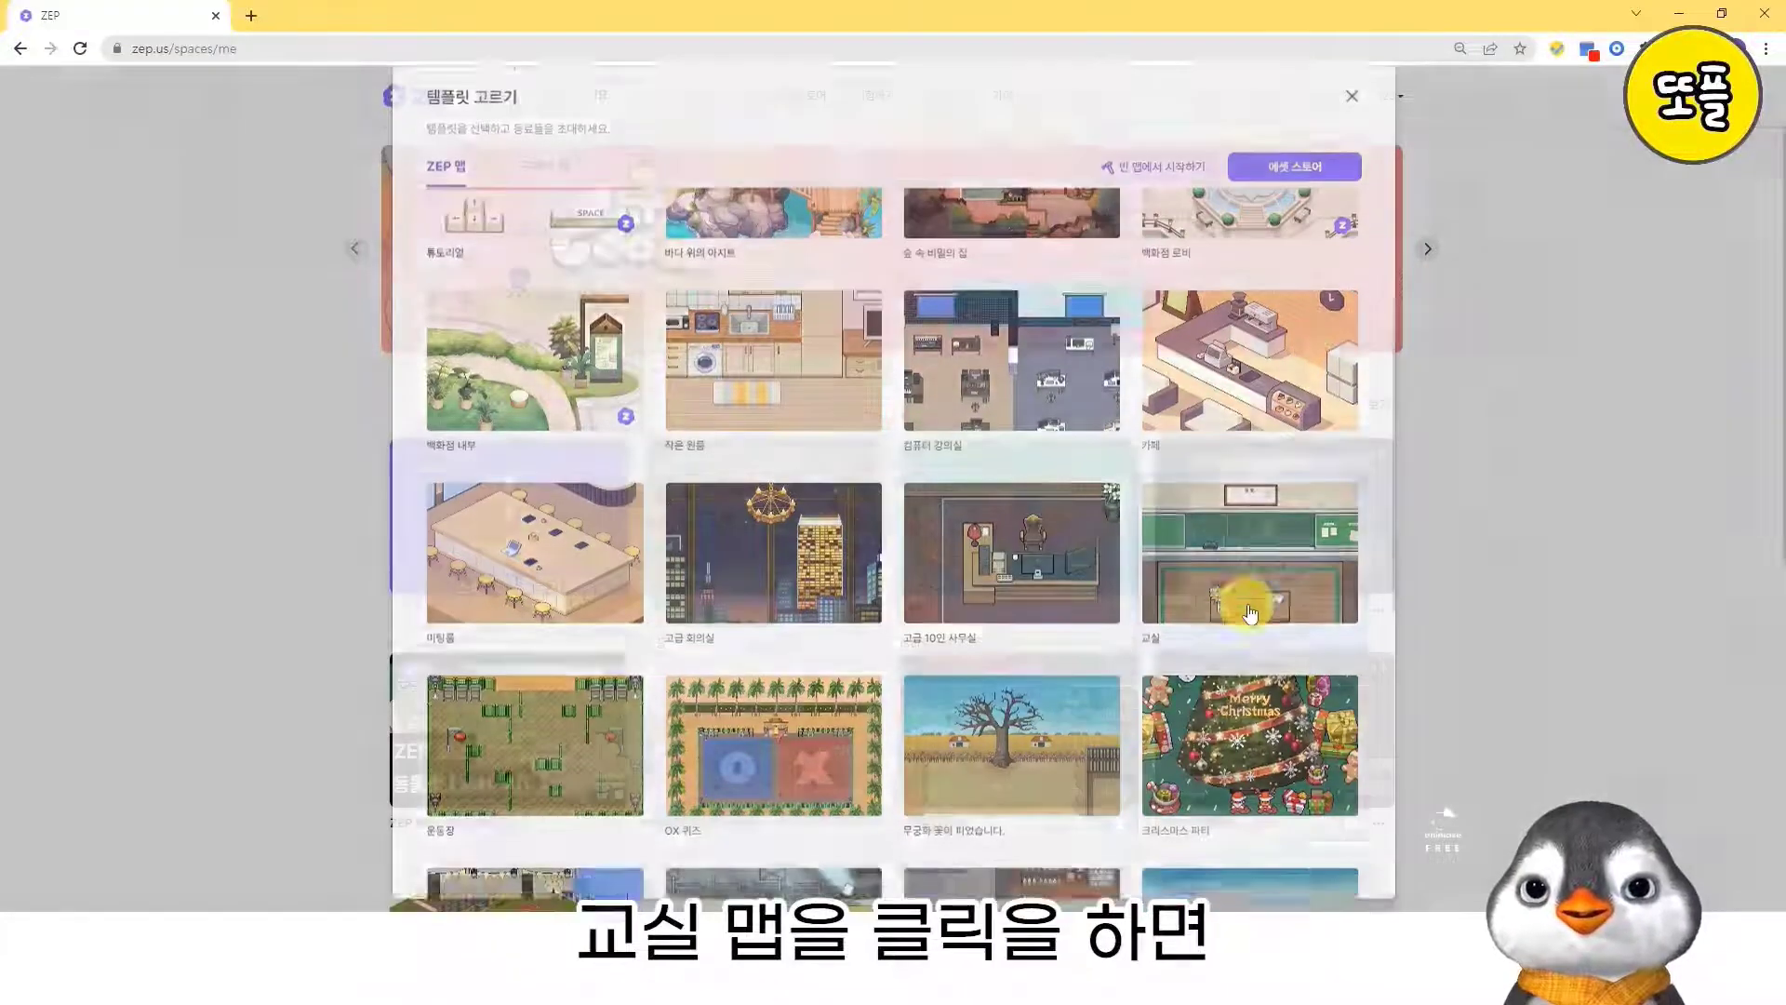
{"action": "left_click", "coordinate": [781, 497]}
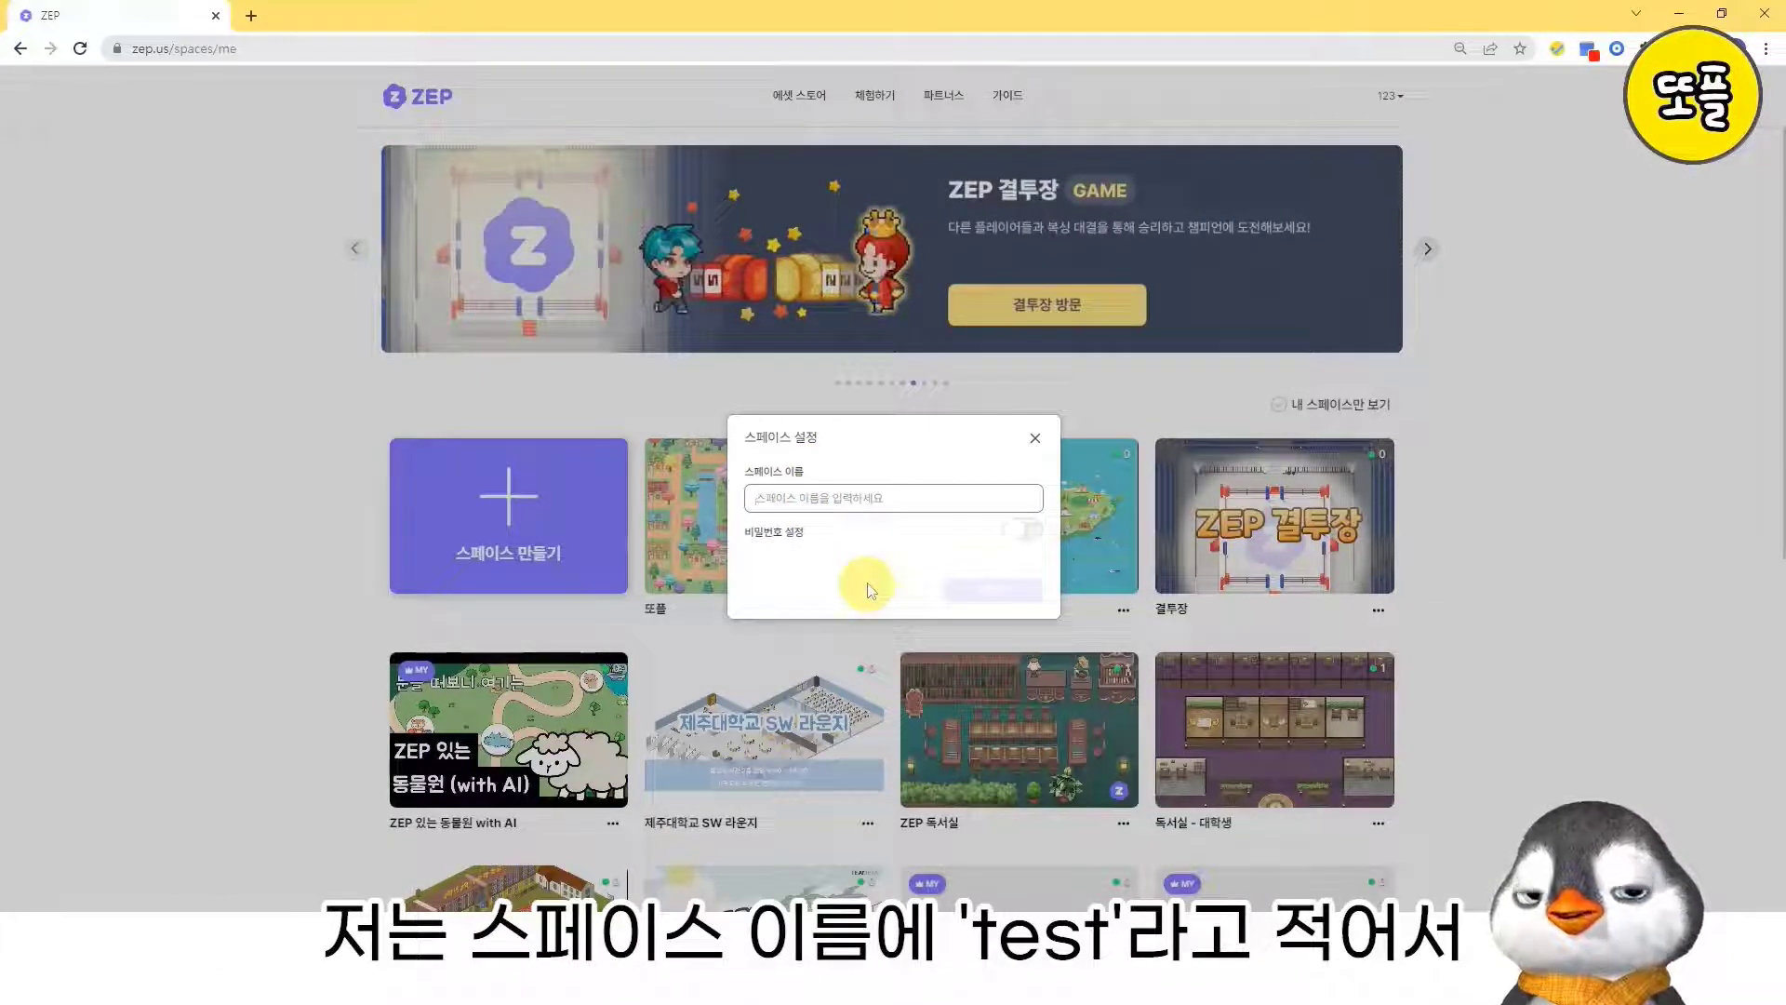
{"action": "type", "text": "test"}
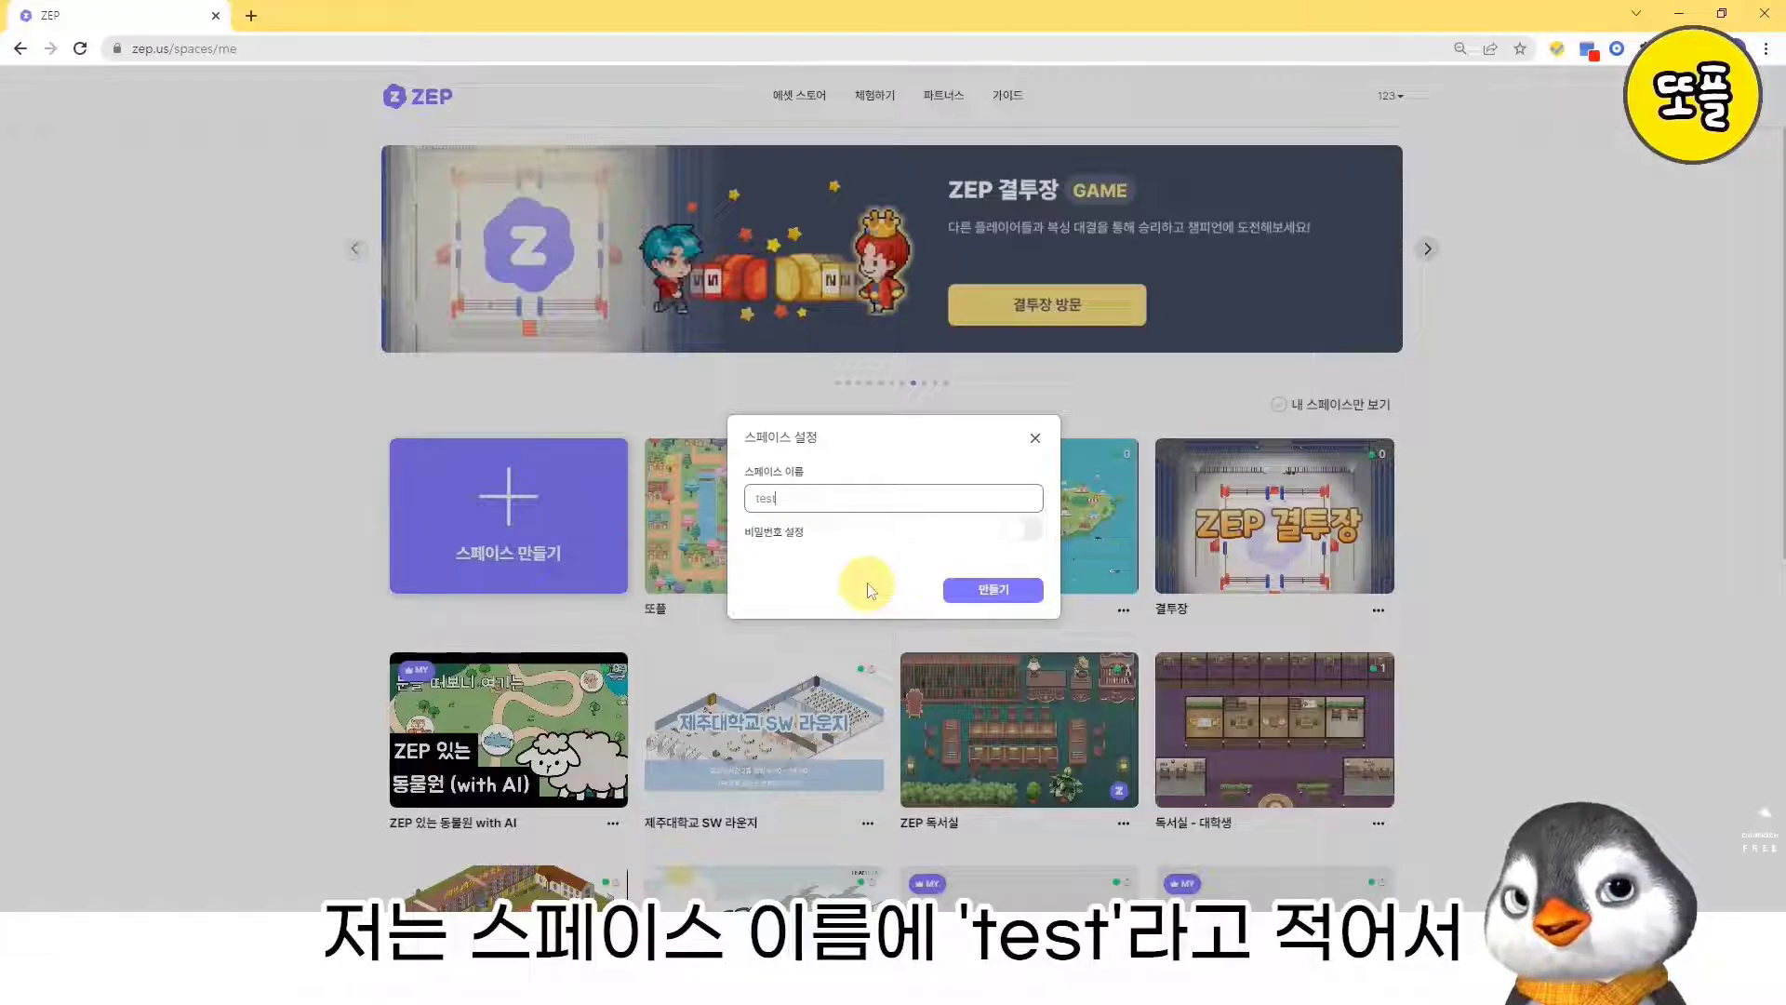
{"action": "left_click", "coordinate": [994, 592]}
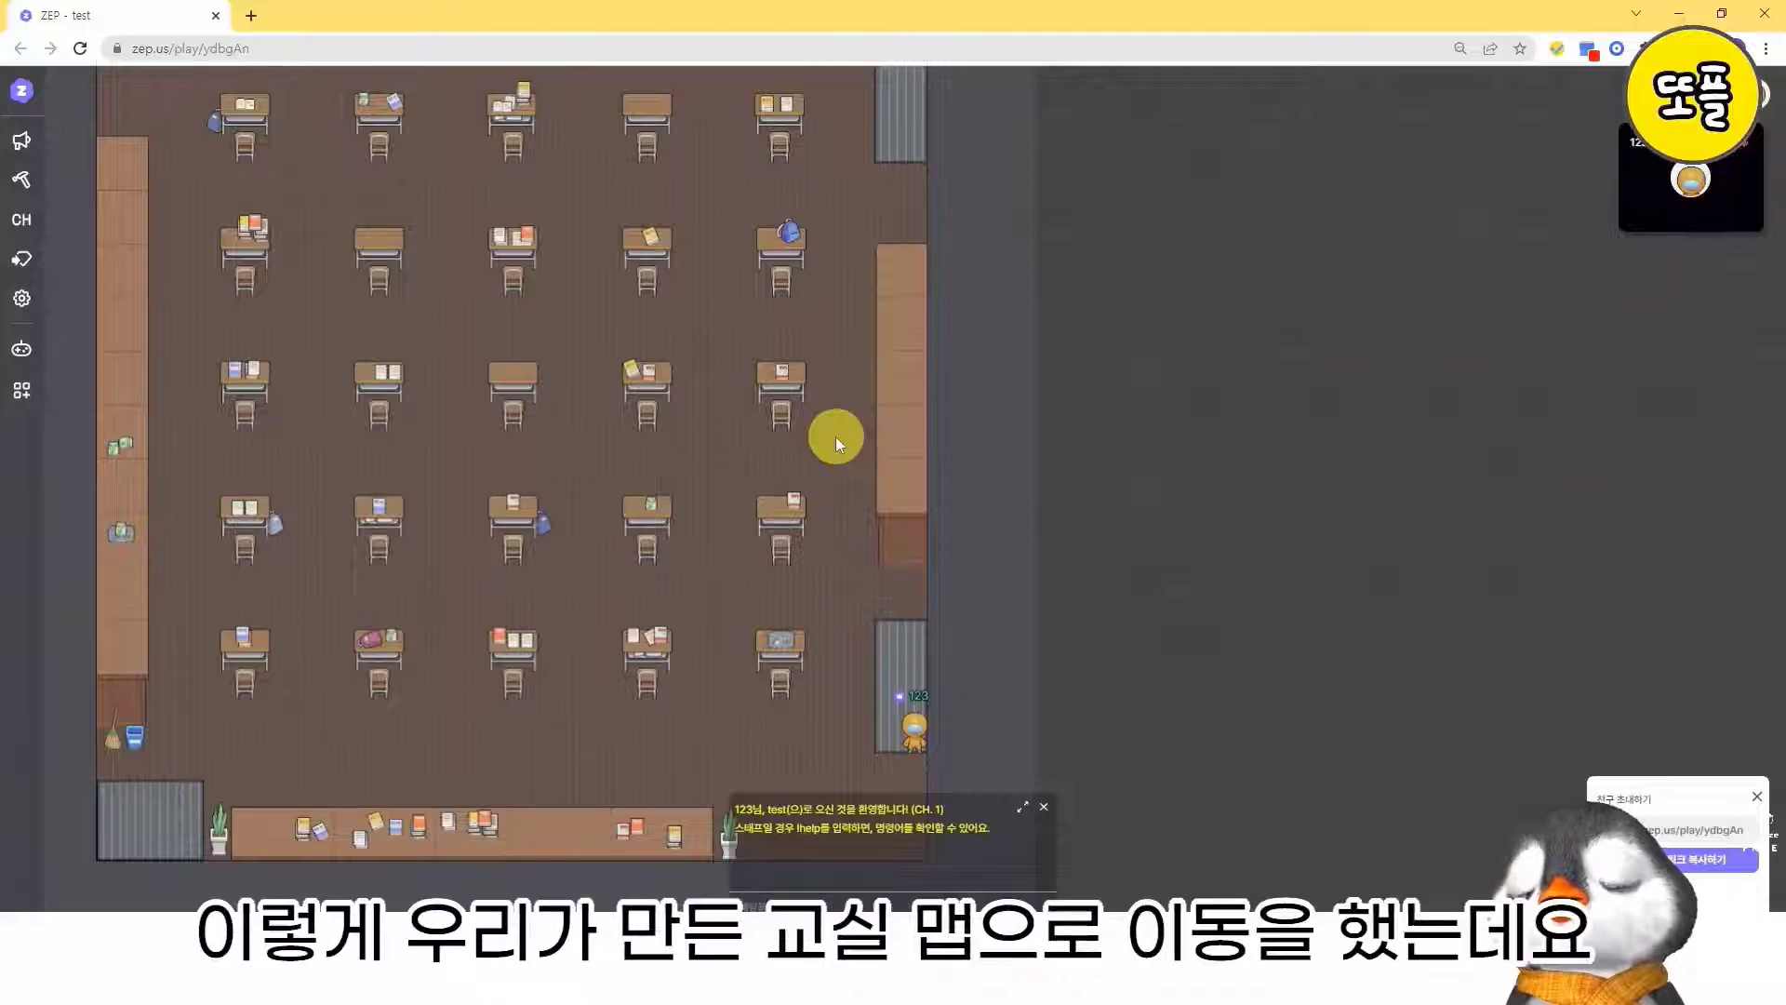
- Walk the avatar from the classroom's back door to the aisle between the desks in the second row from the blackboard
{"action": "key", "text": "Up"}
{"action": "key", "text": "Left"}
{"action": "key", "text": "Up"}
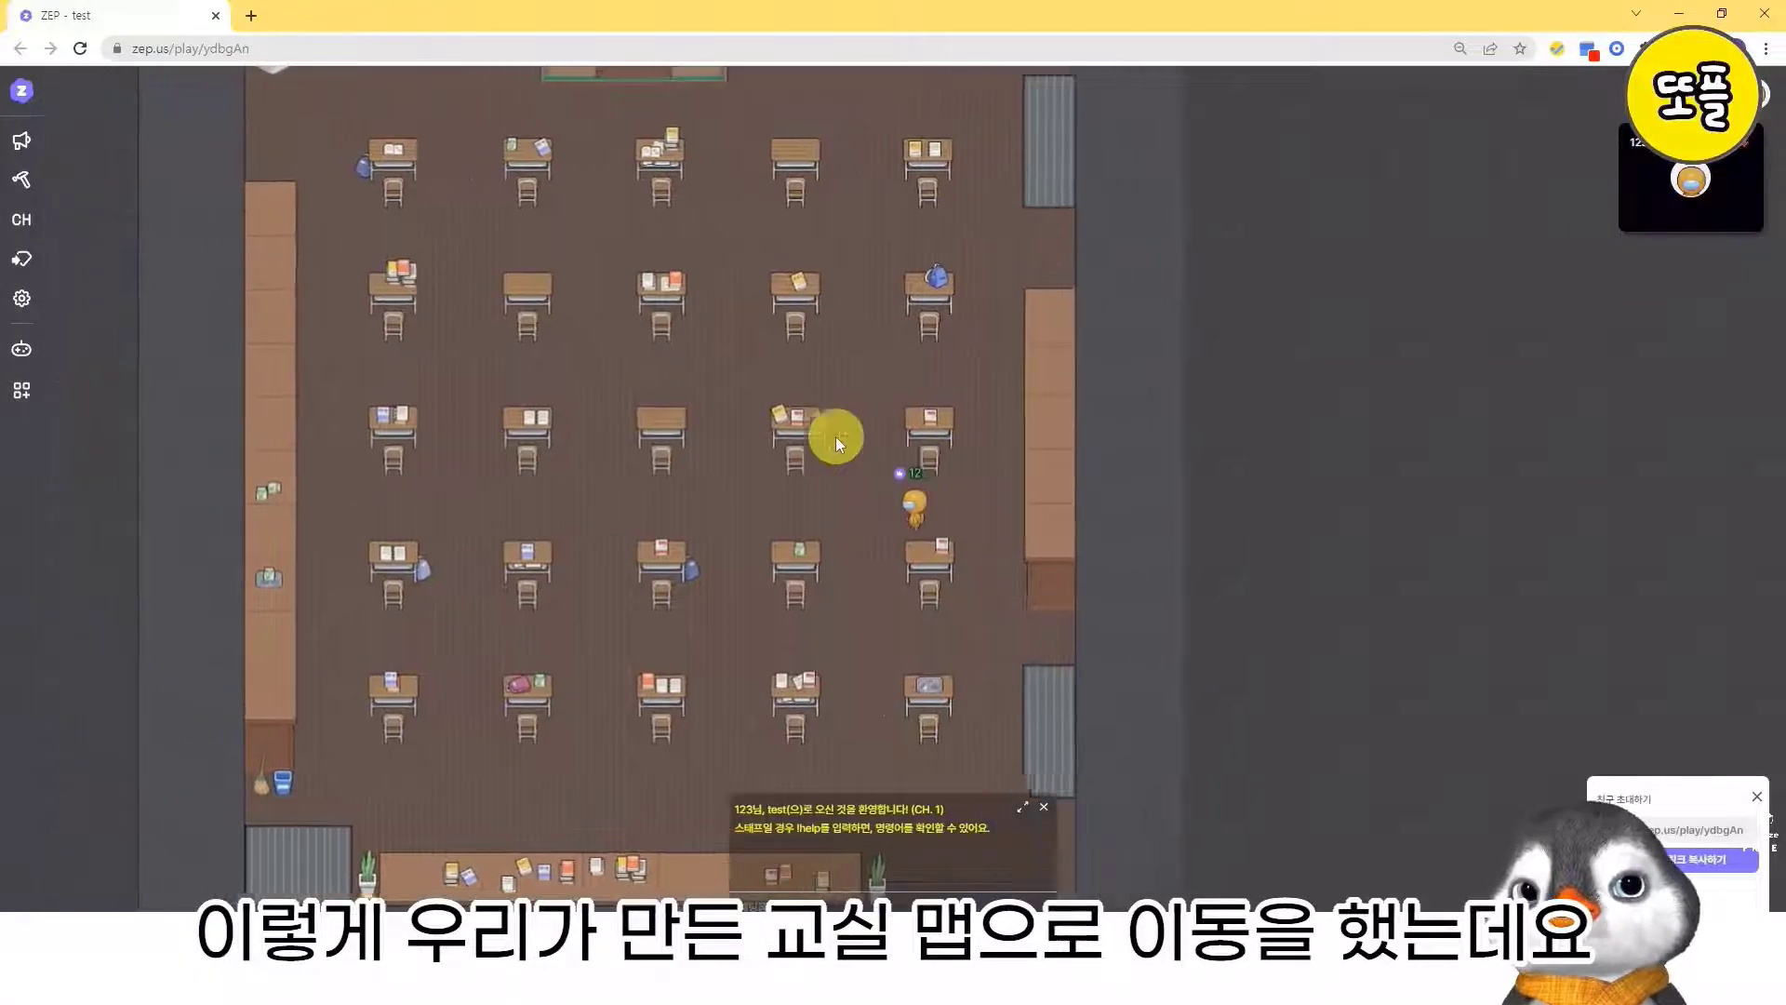
{"action": "key", "text": "Left"}
{"action": "key", "text": "Up"}
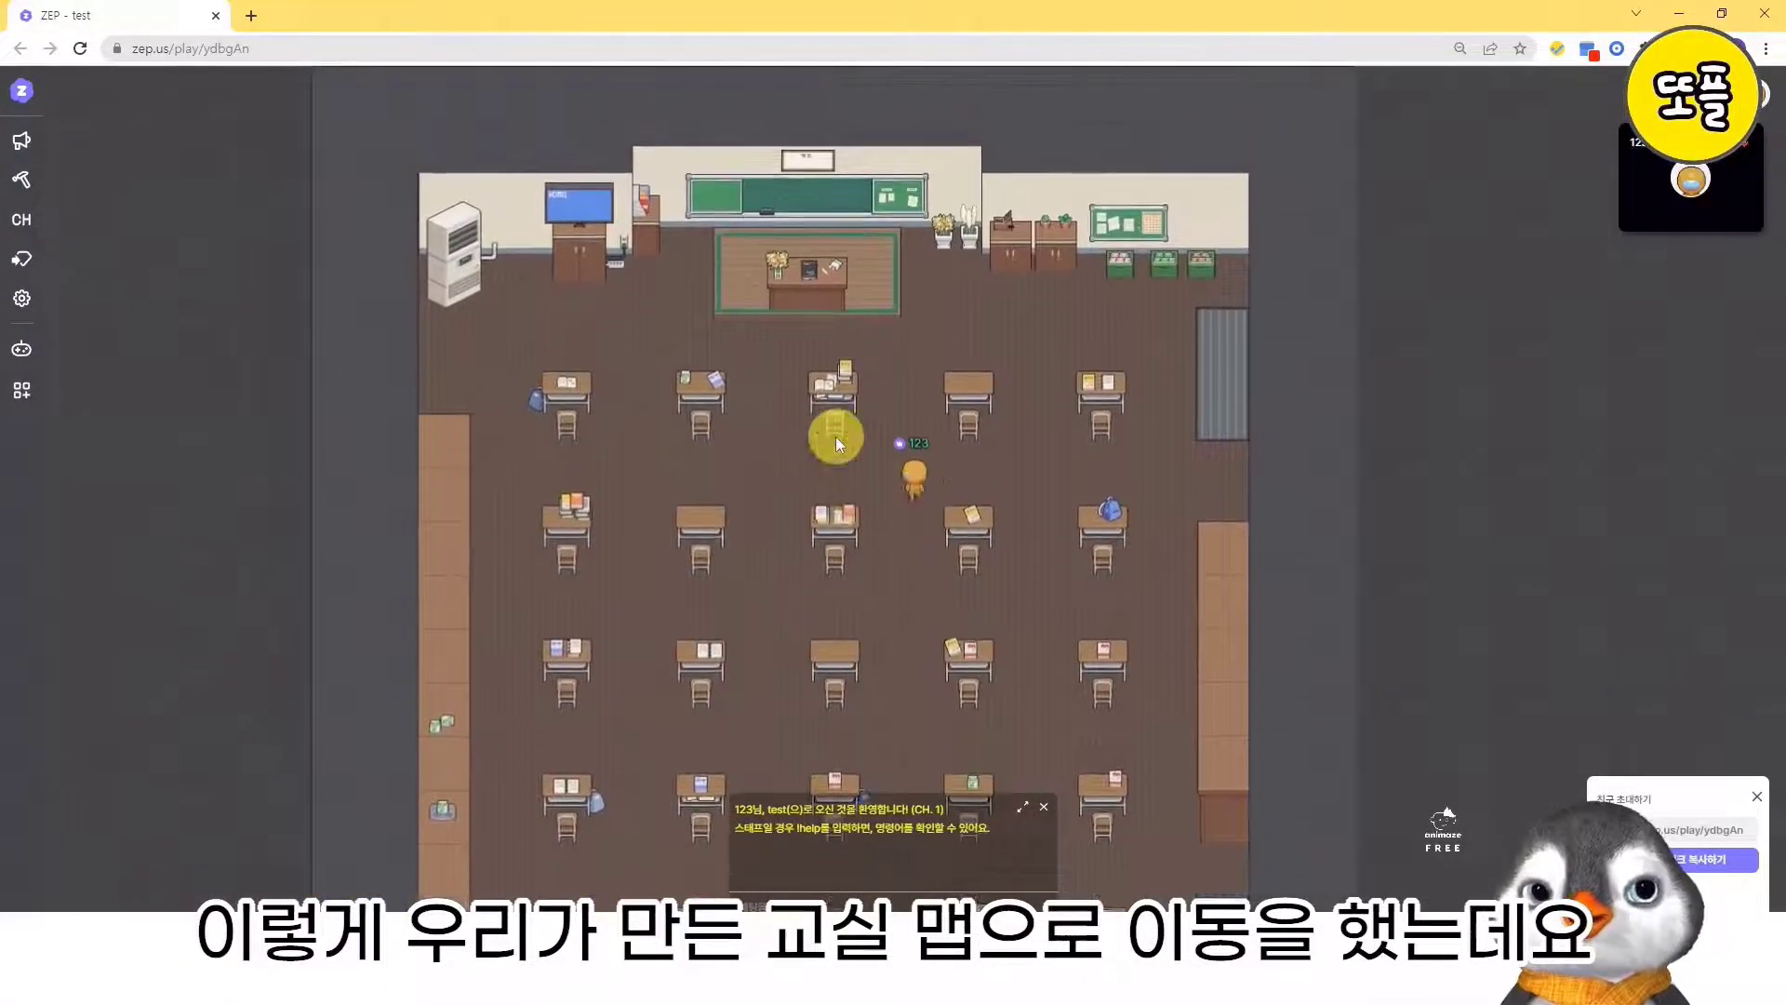
{"action": "key", "text": "Right"}
{"action": "key", "text": "Down"}
{"action": "key", "text": "Left"}
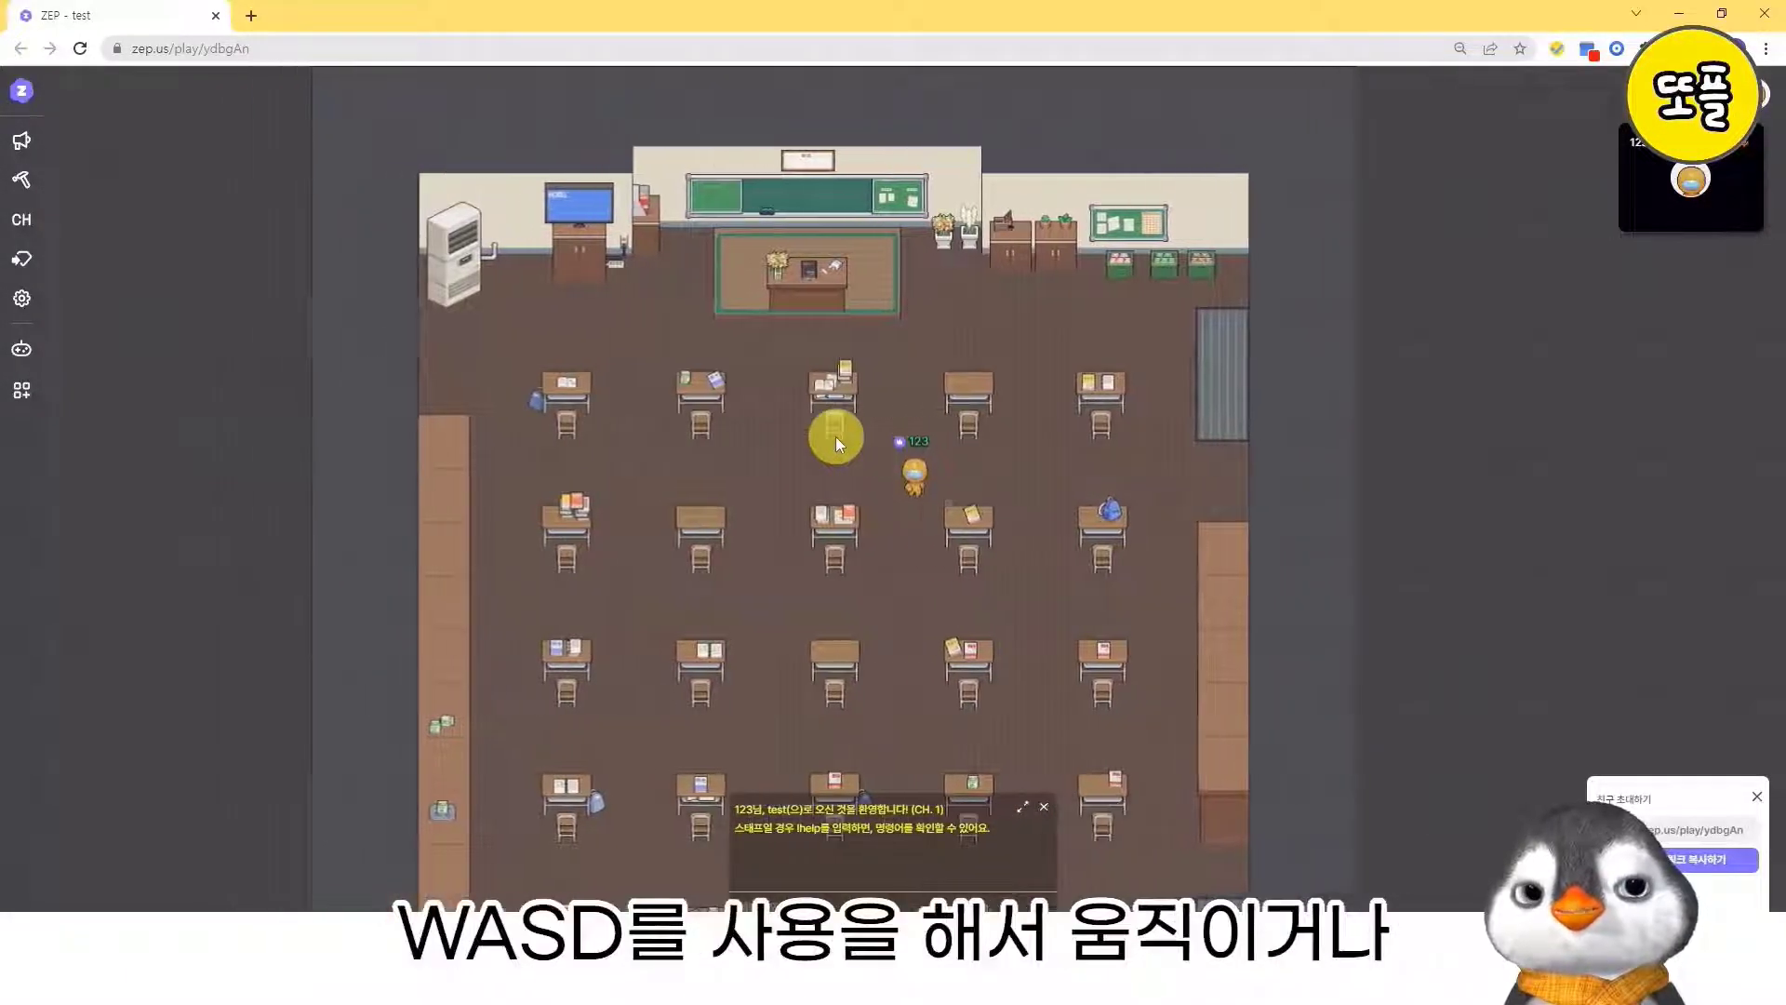
{"action": "key", "text": "s"}
{"action": "key", "text": "d"}
{"action": "key", "text": "w"}
{"action": "key", "text": "a"}
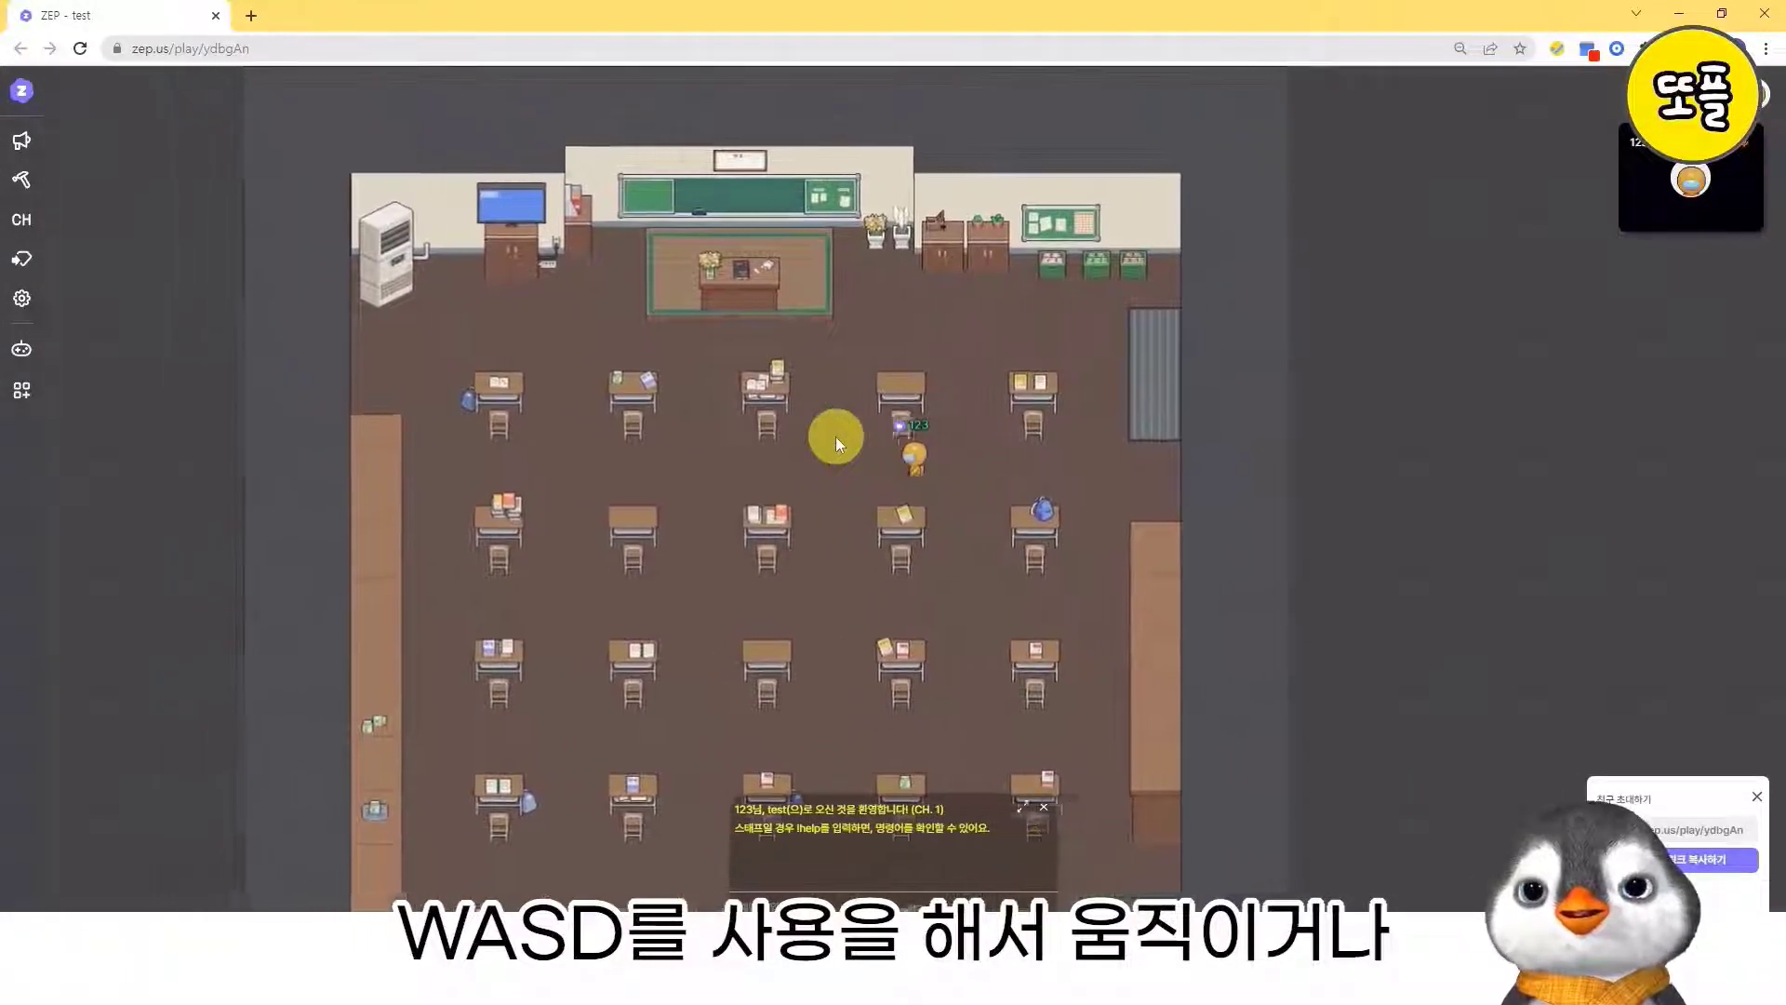
{"action": "key", "text": "s"}
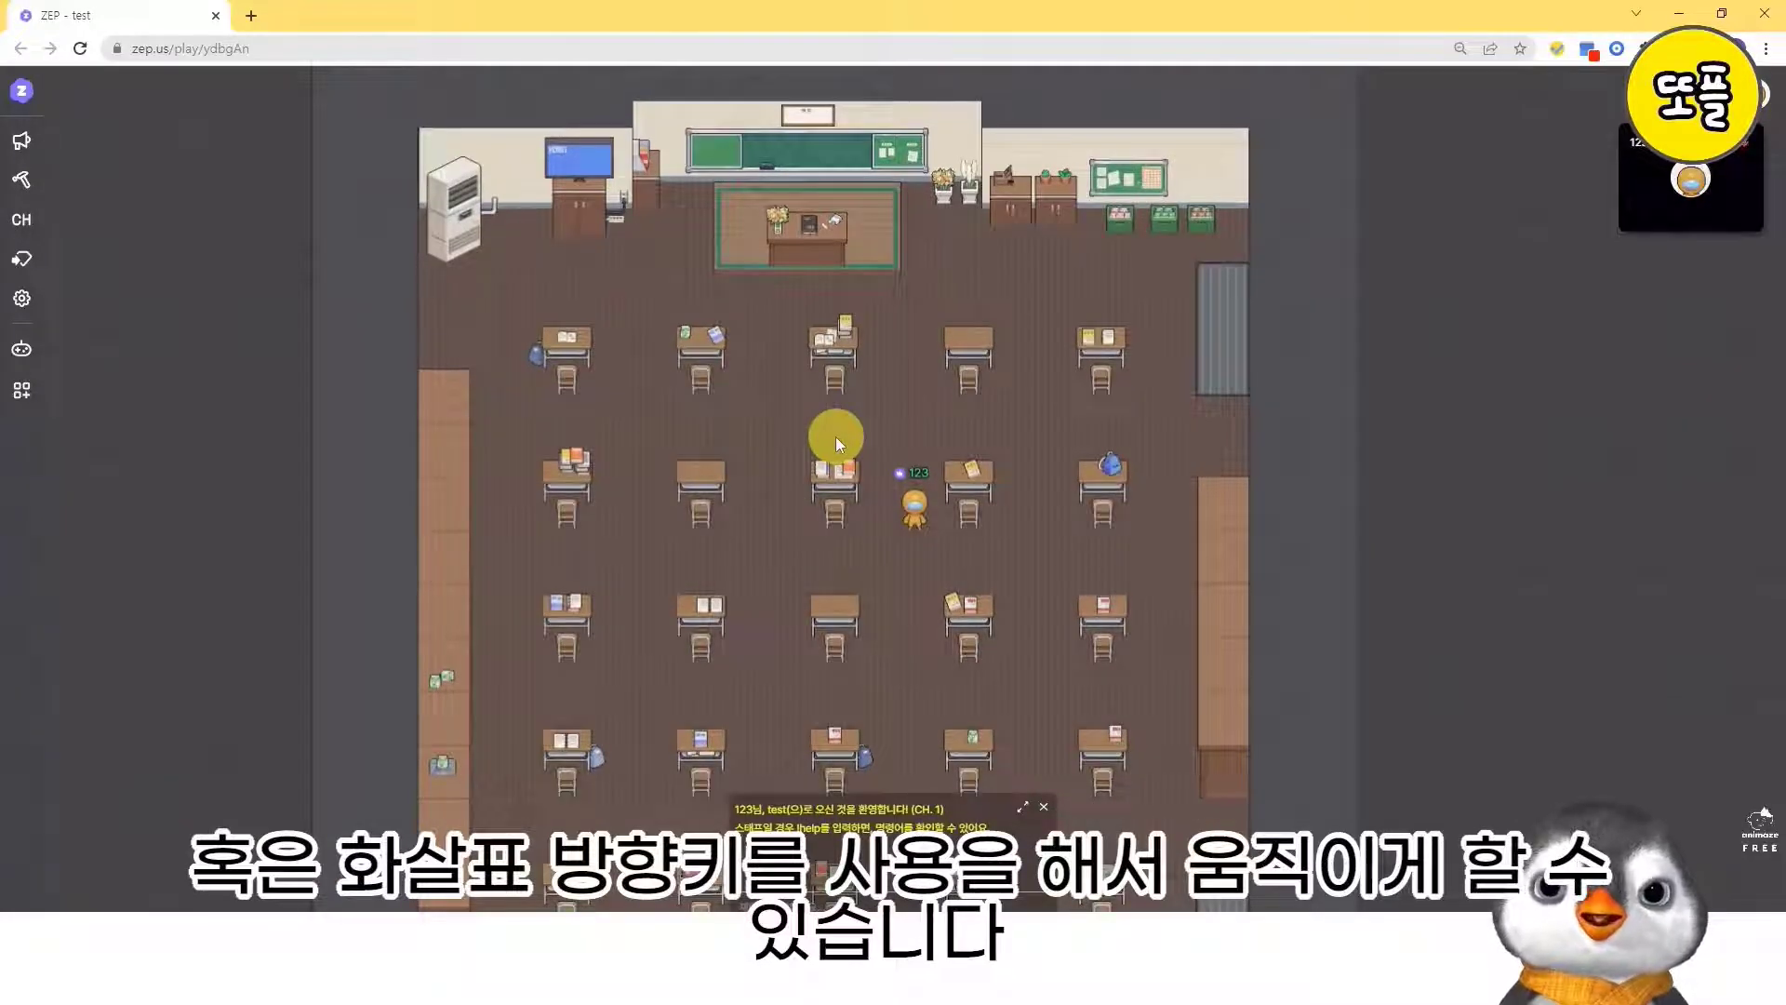
{"action": "key", "text": "Up"}
{"action": "key", "text": "Left"}
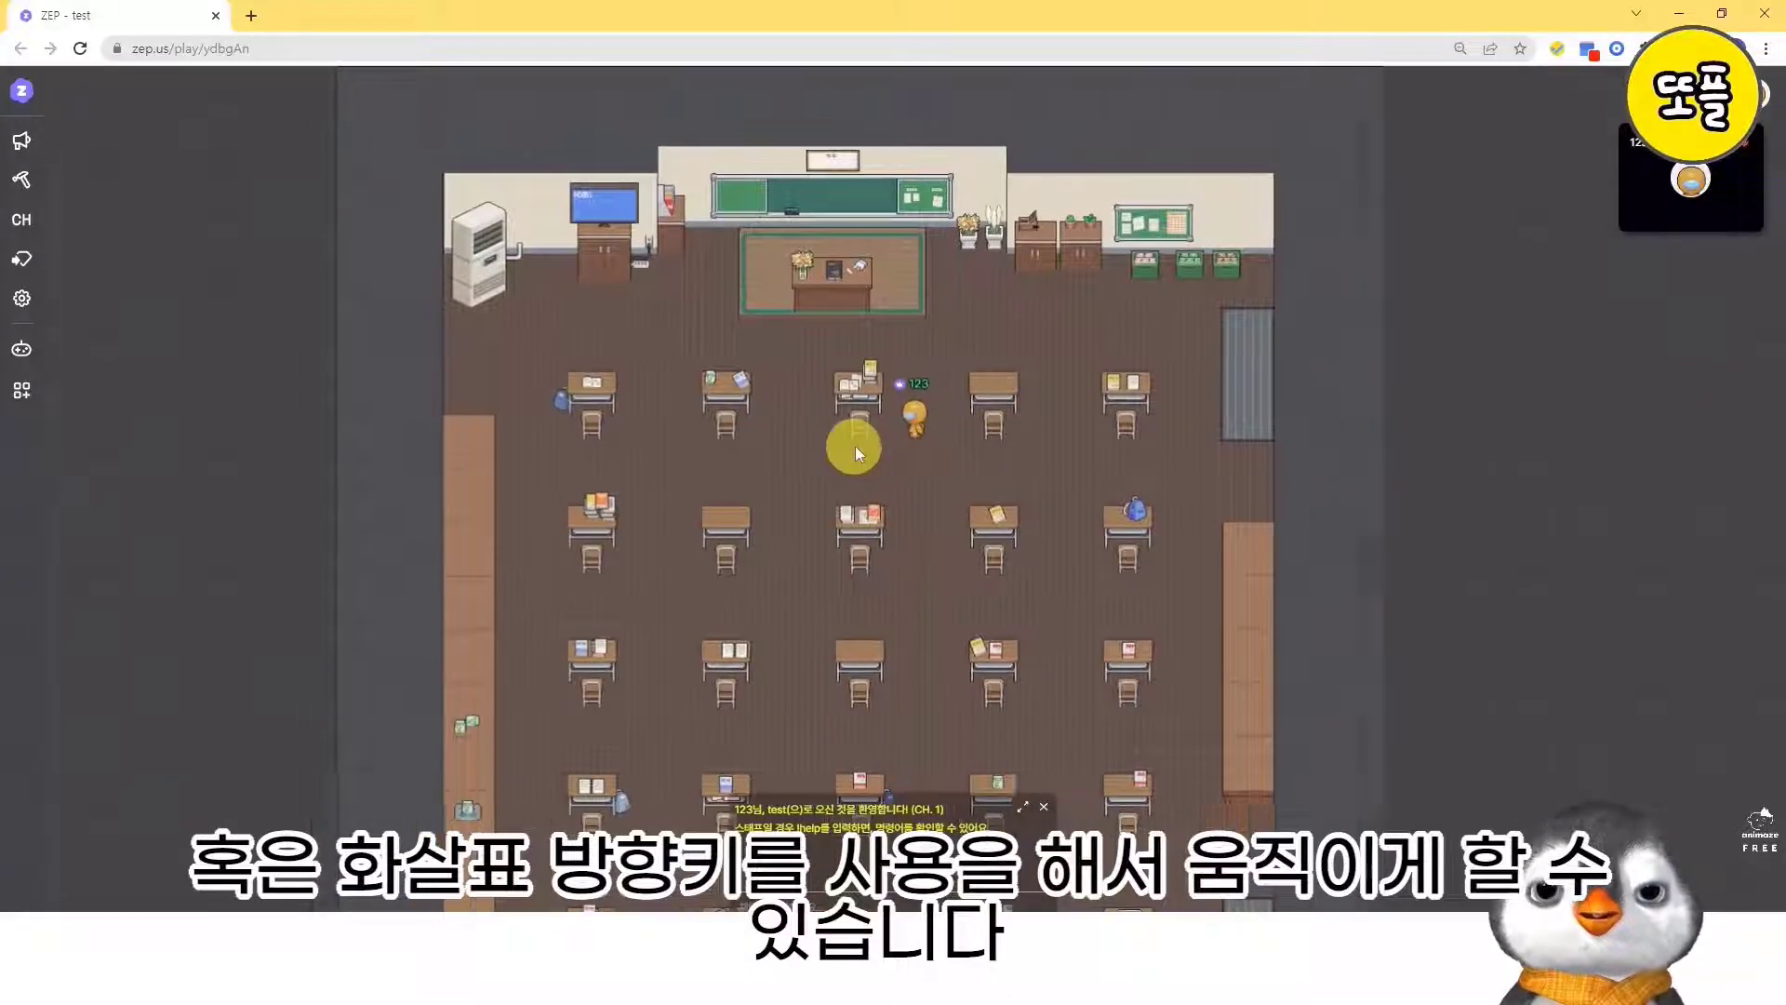
{"action": "key", "text": "Down"}
{"action": "key", "text": "Right"}
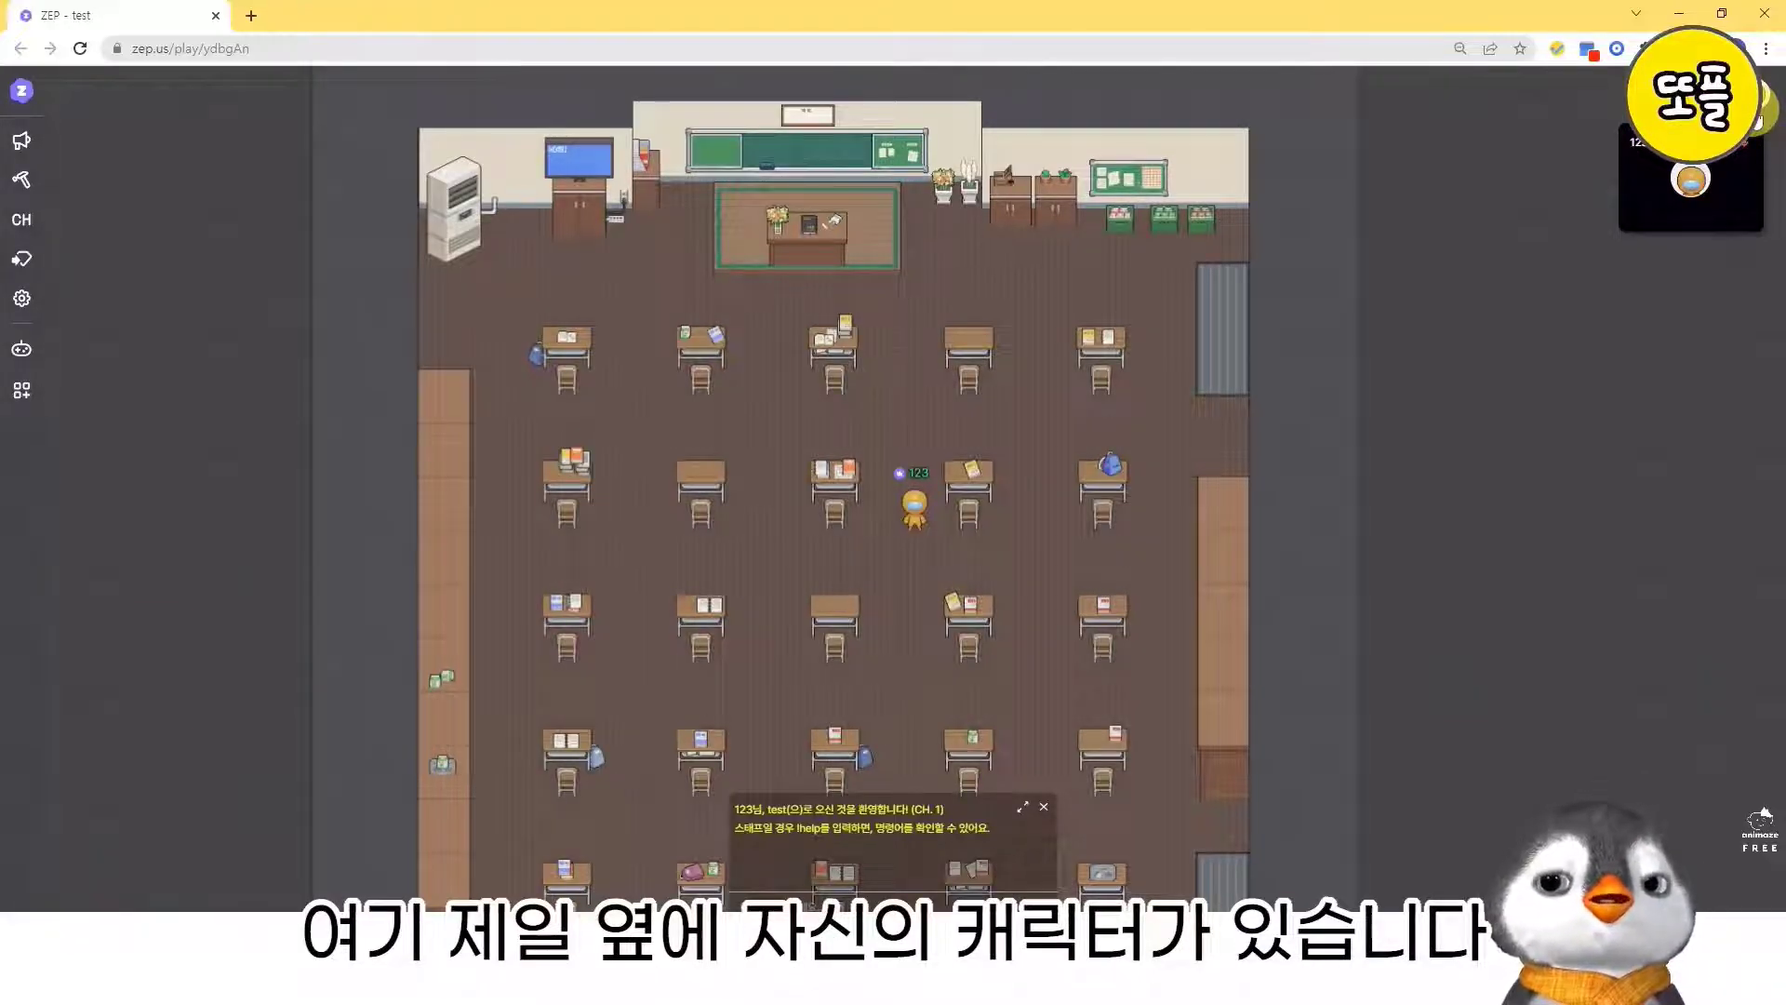
- Examine the avatar profile's name and status fields and the hair options for customizing the avatar, making no changes
{"action": "left_click", "coordinate": [1762, 107]}
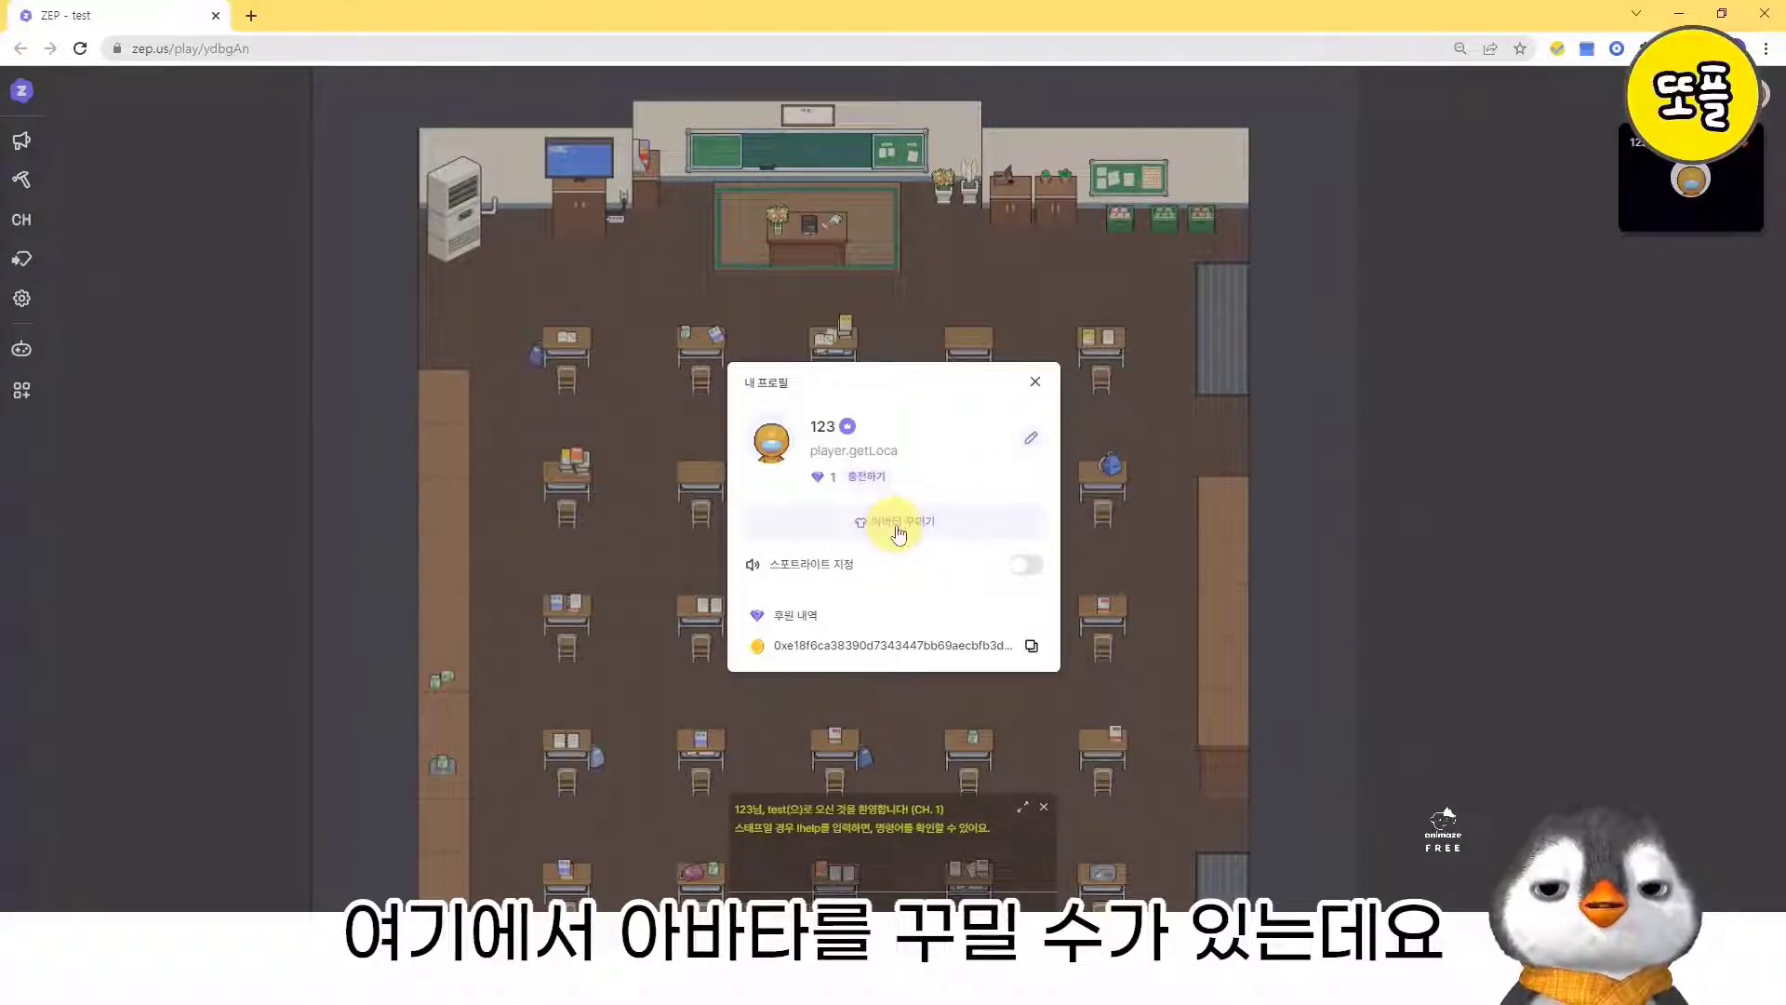
{"action": "left_click", "coordinate": [1032, 449]}
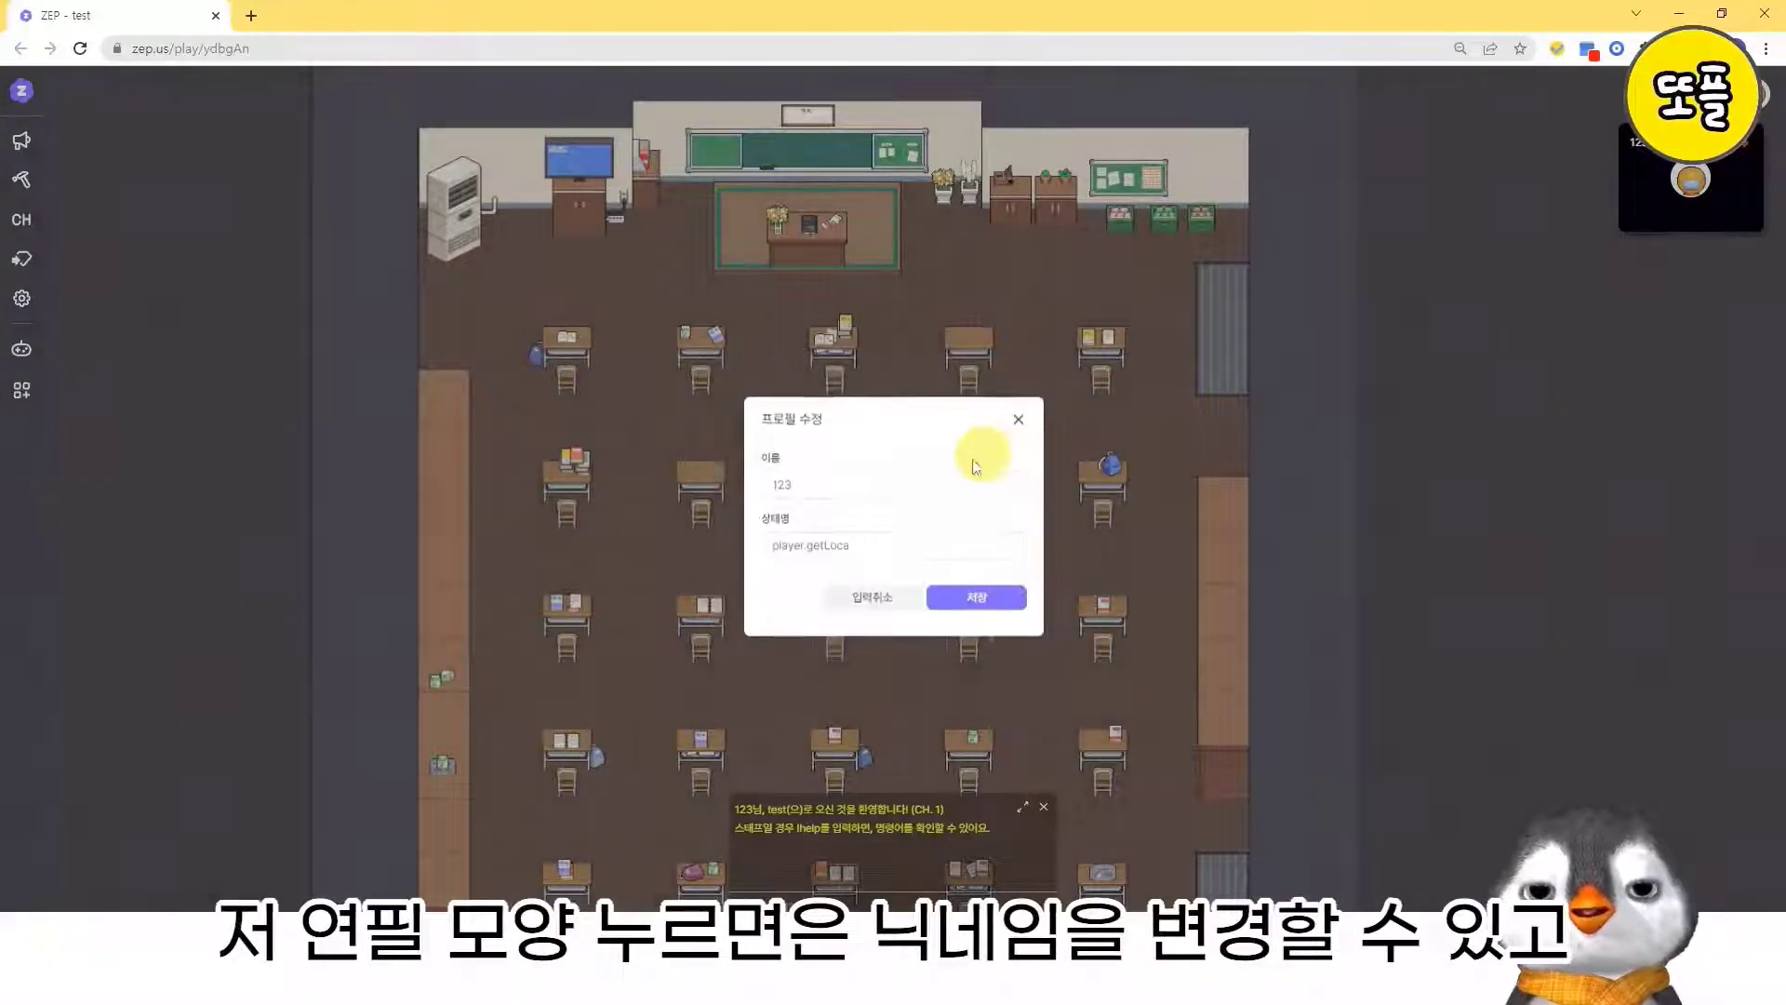
{"action": "left_click", "coordinate": [979, 600]}
{"action": "left_click", "coordinate": [925, 525]}
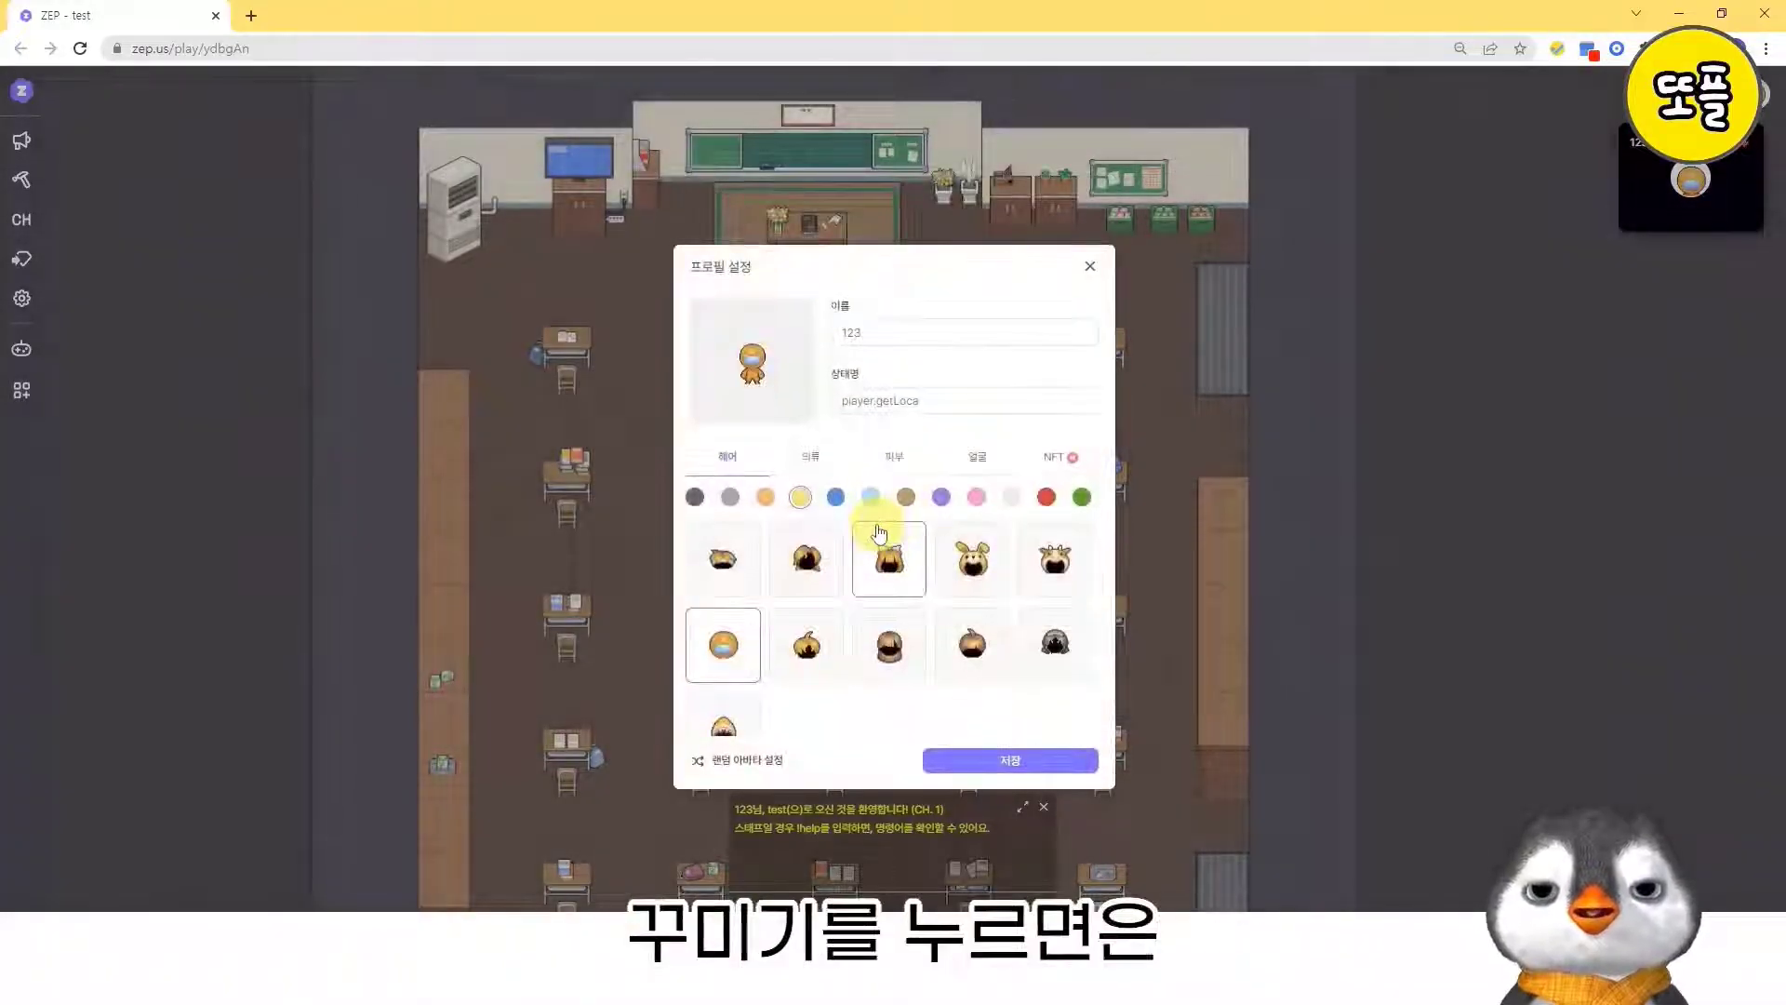
{"action": "scroll", "coordinate": [777, 655], "scroll_direction": "down", "scroll_amount": 1}
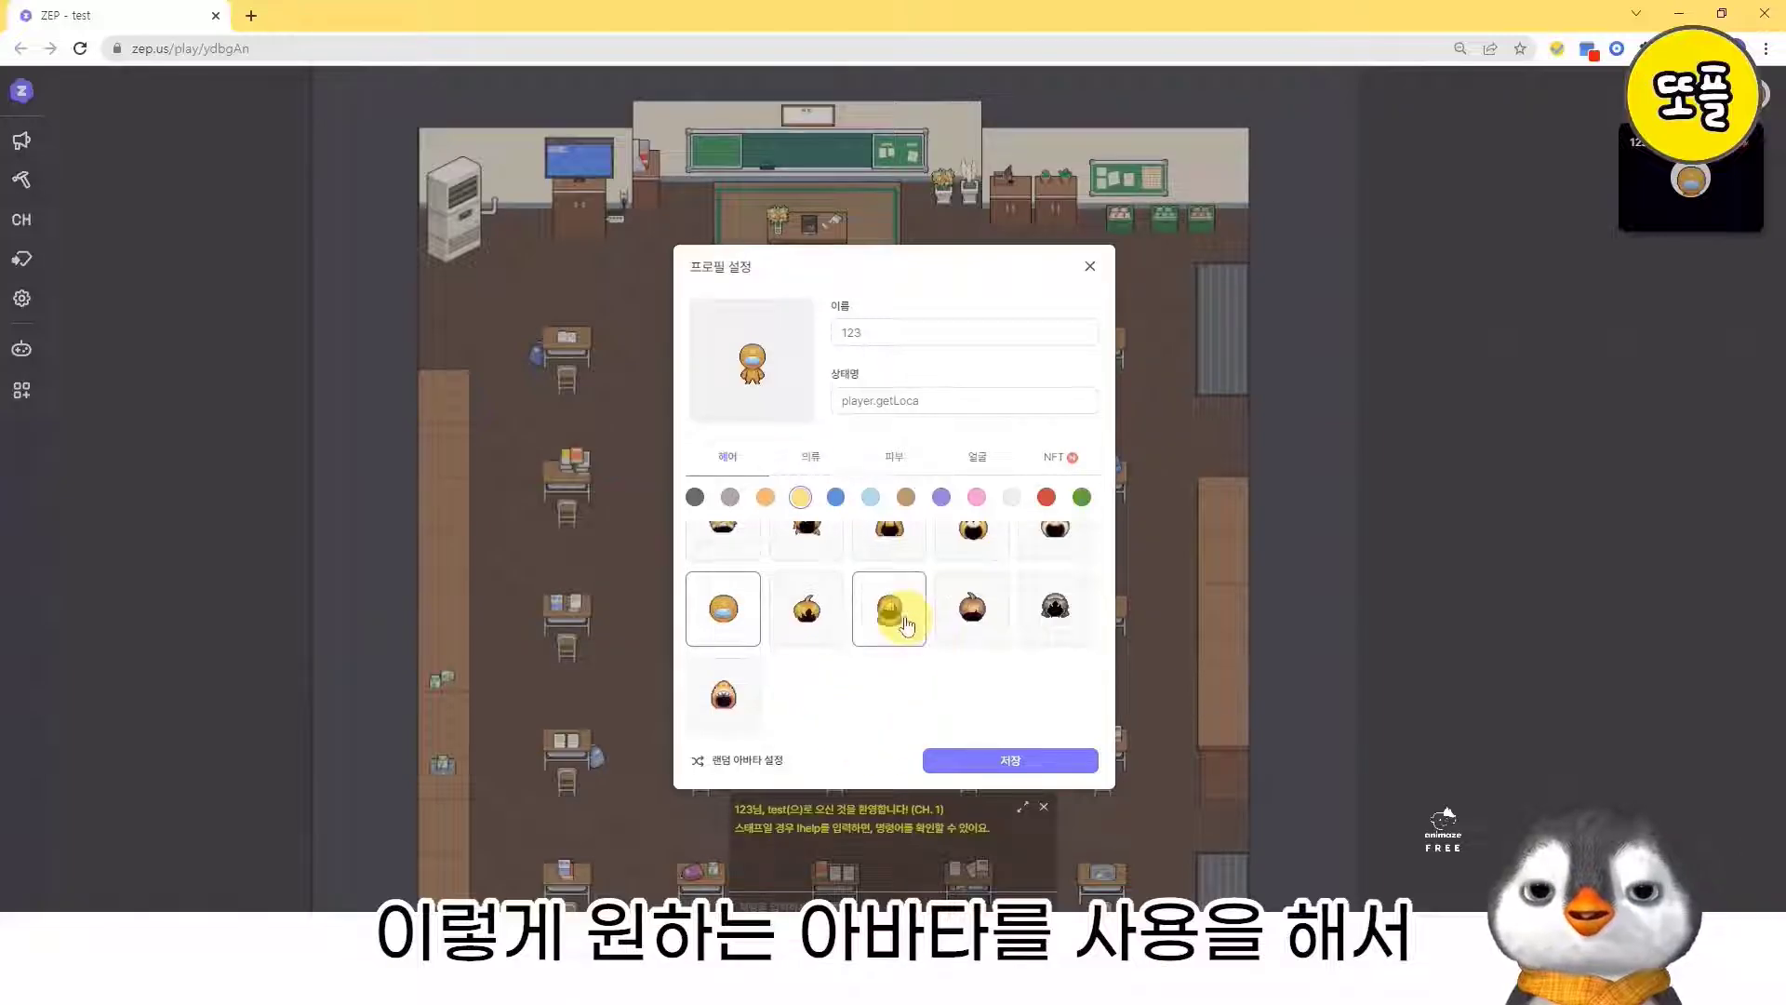
{"action": "scroll", "coordinate": [907, 625], "scroll_direction": "up", "scroll_amount": 1}
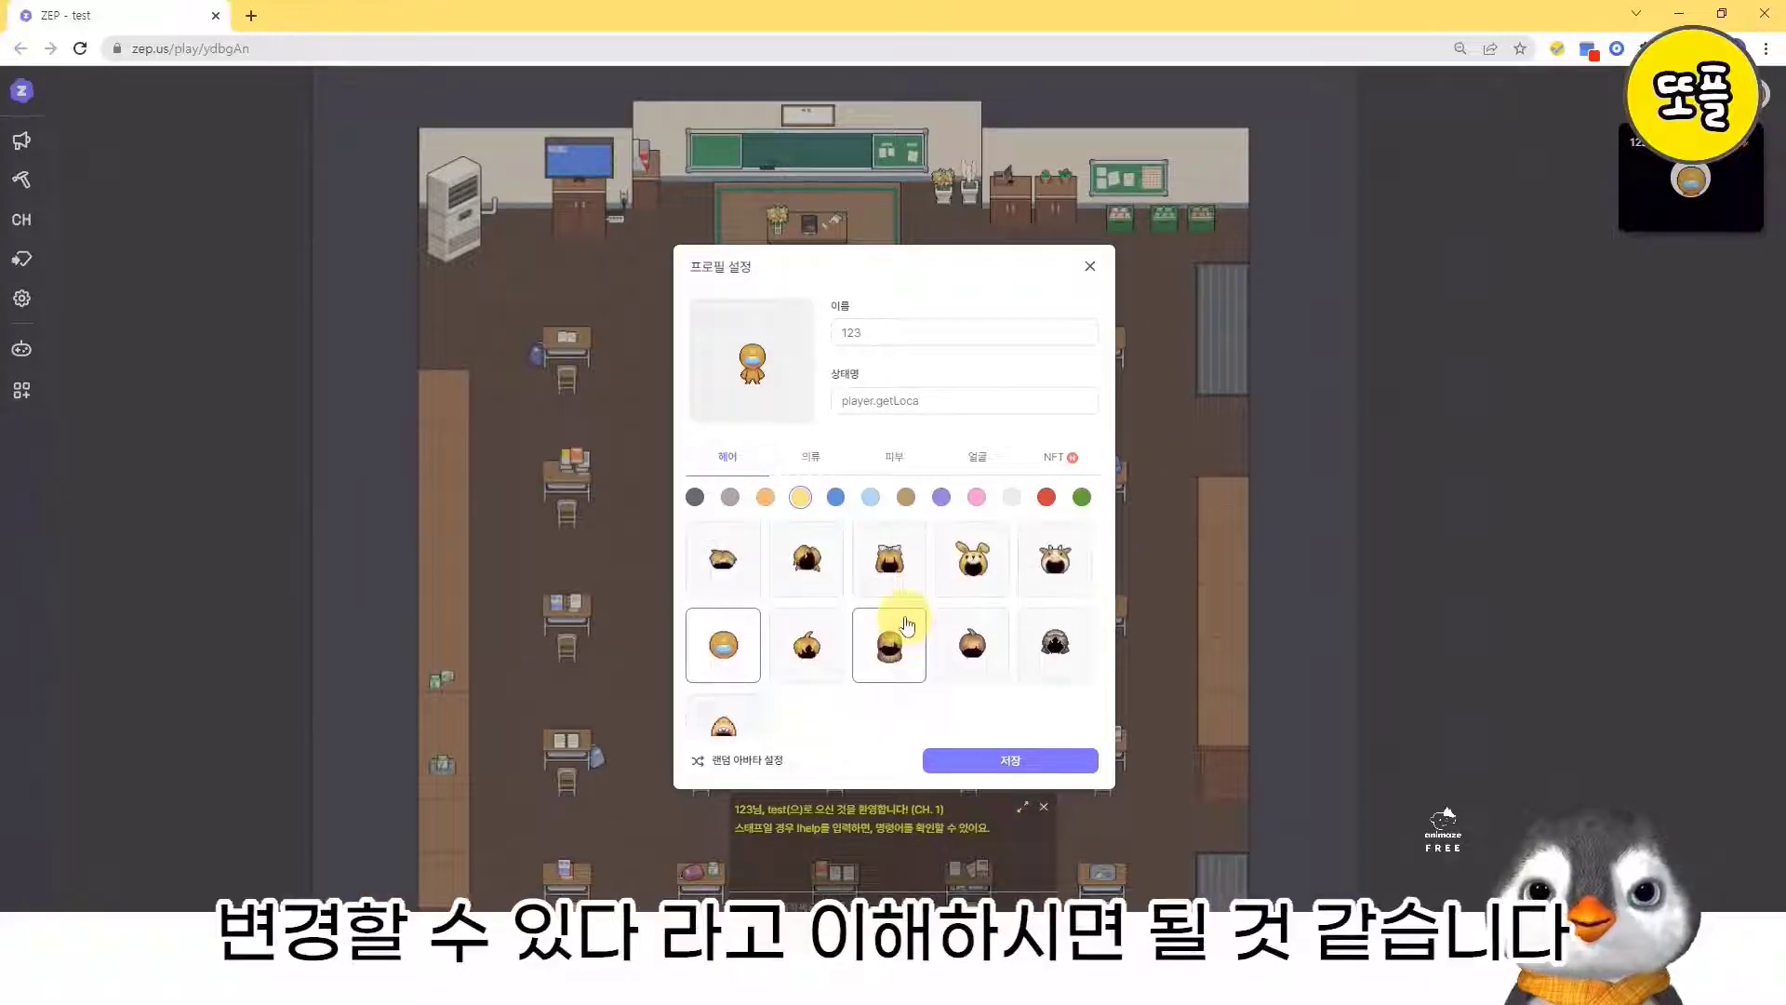
{"action": "left_click", "coordinate": [1090, 268]}
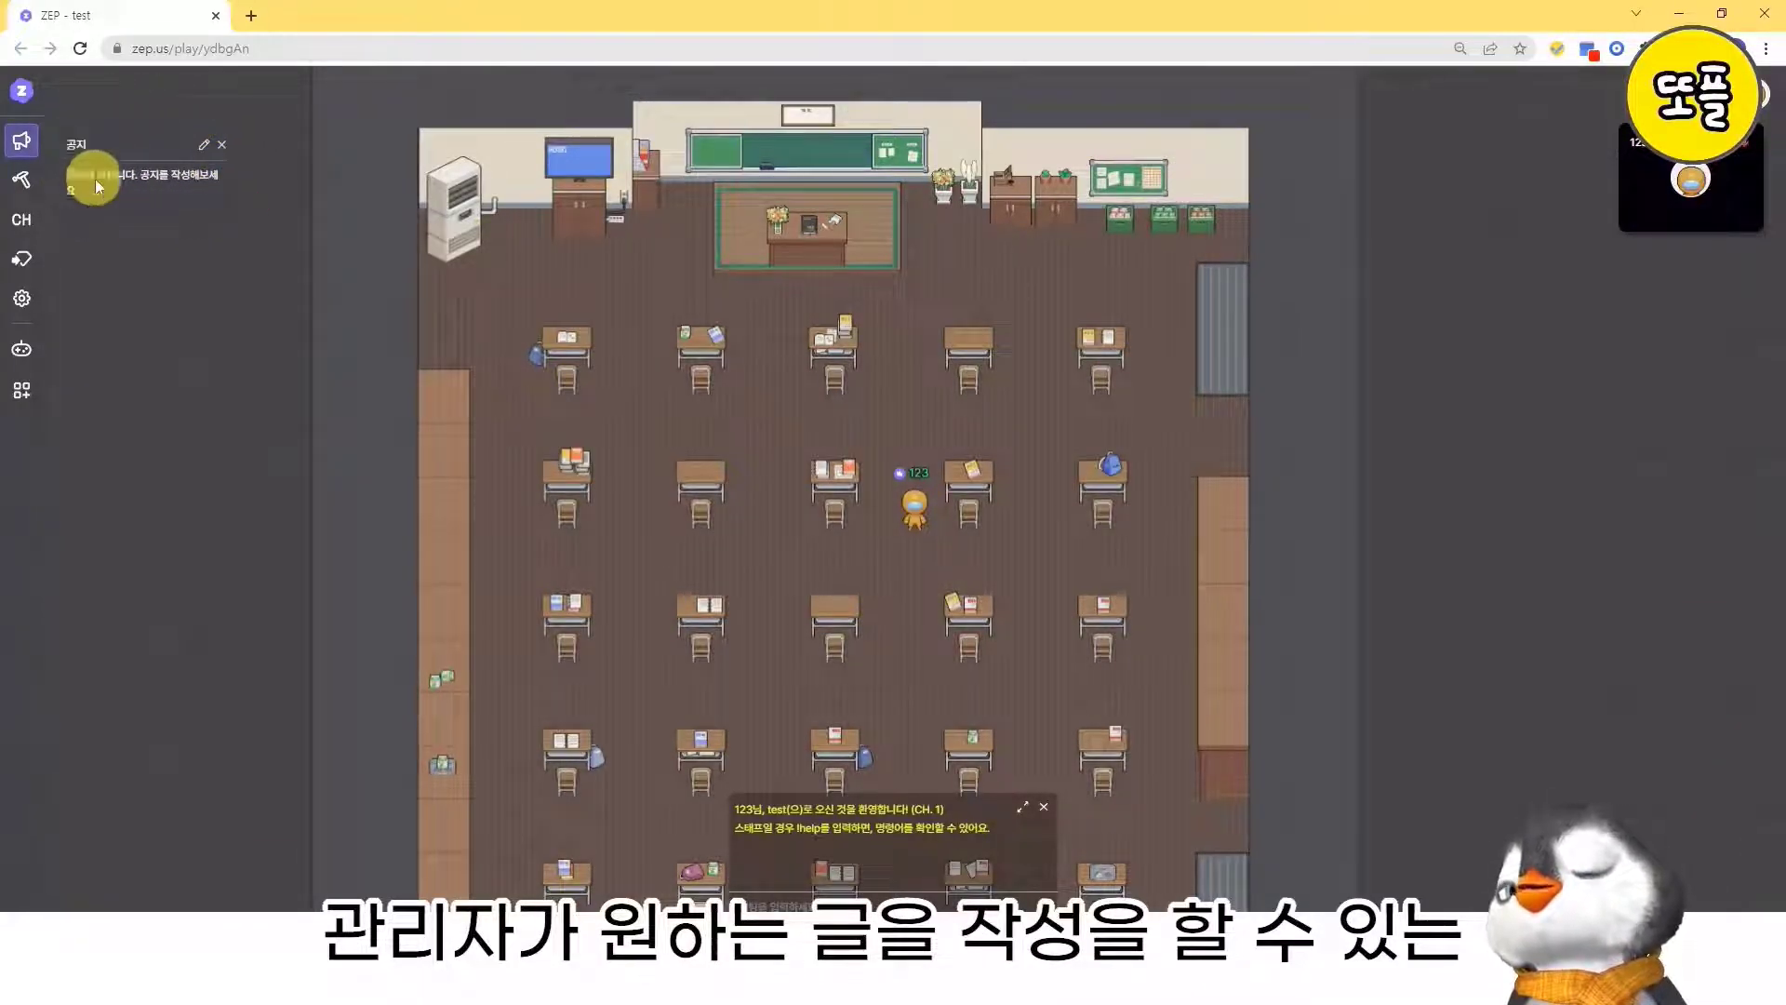
- Close the space's announcement and check its channel list
{"action": "left_click", "coordinate": [221, 145]}
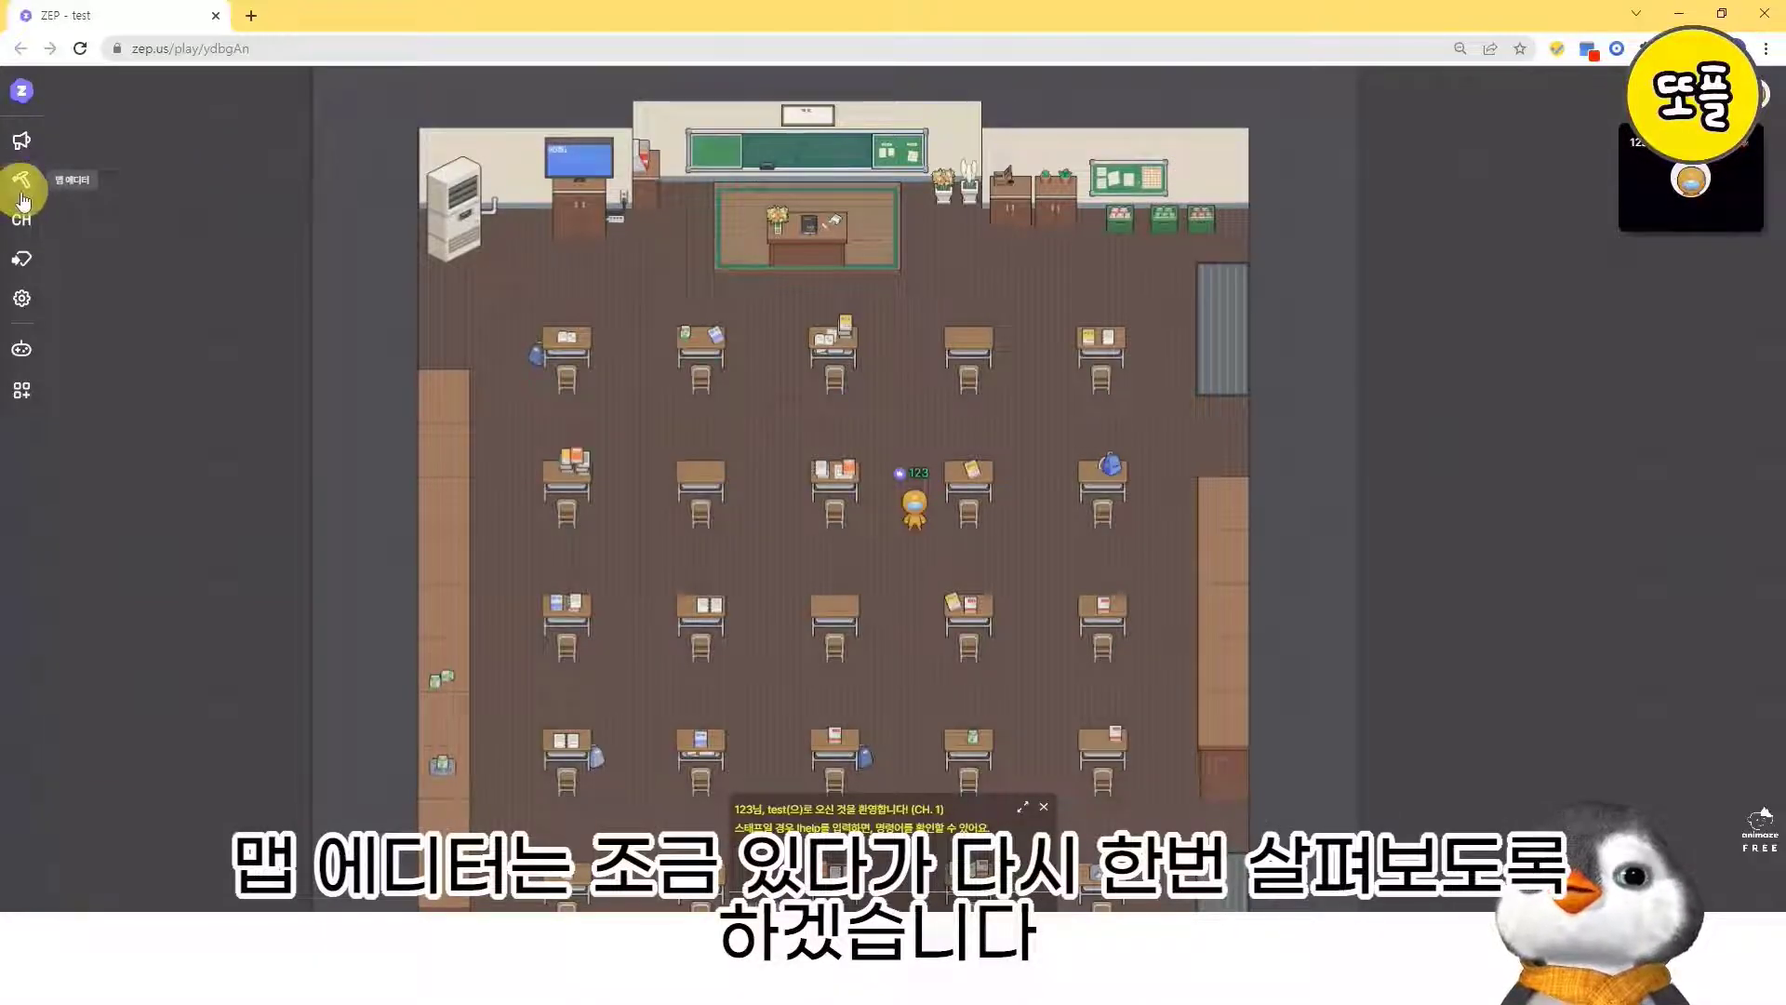
{"action": "left_click", "coordinate": [22, 221]}
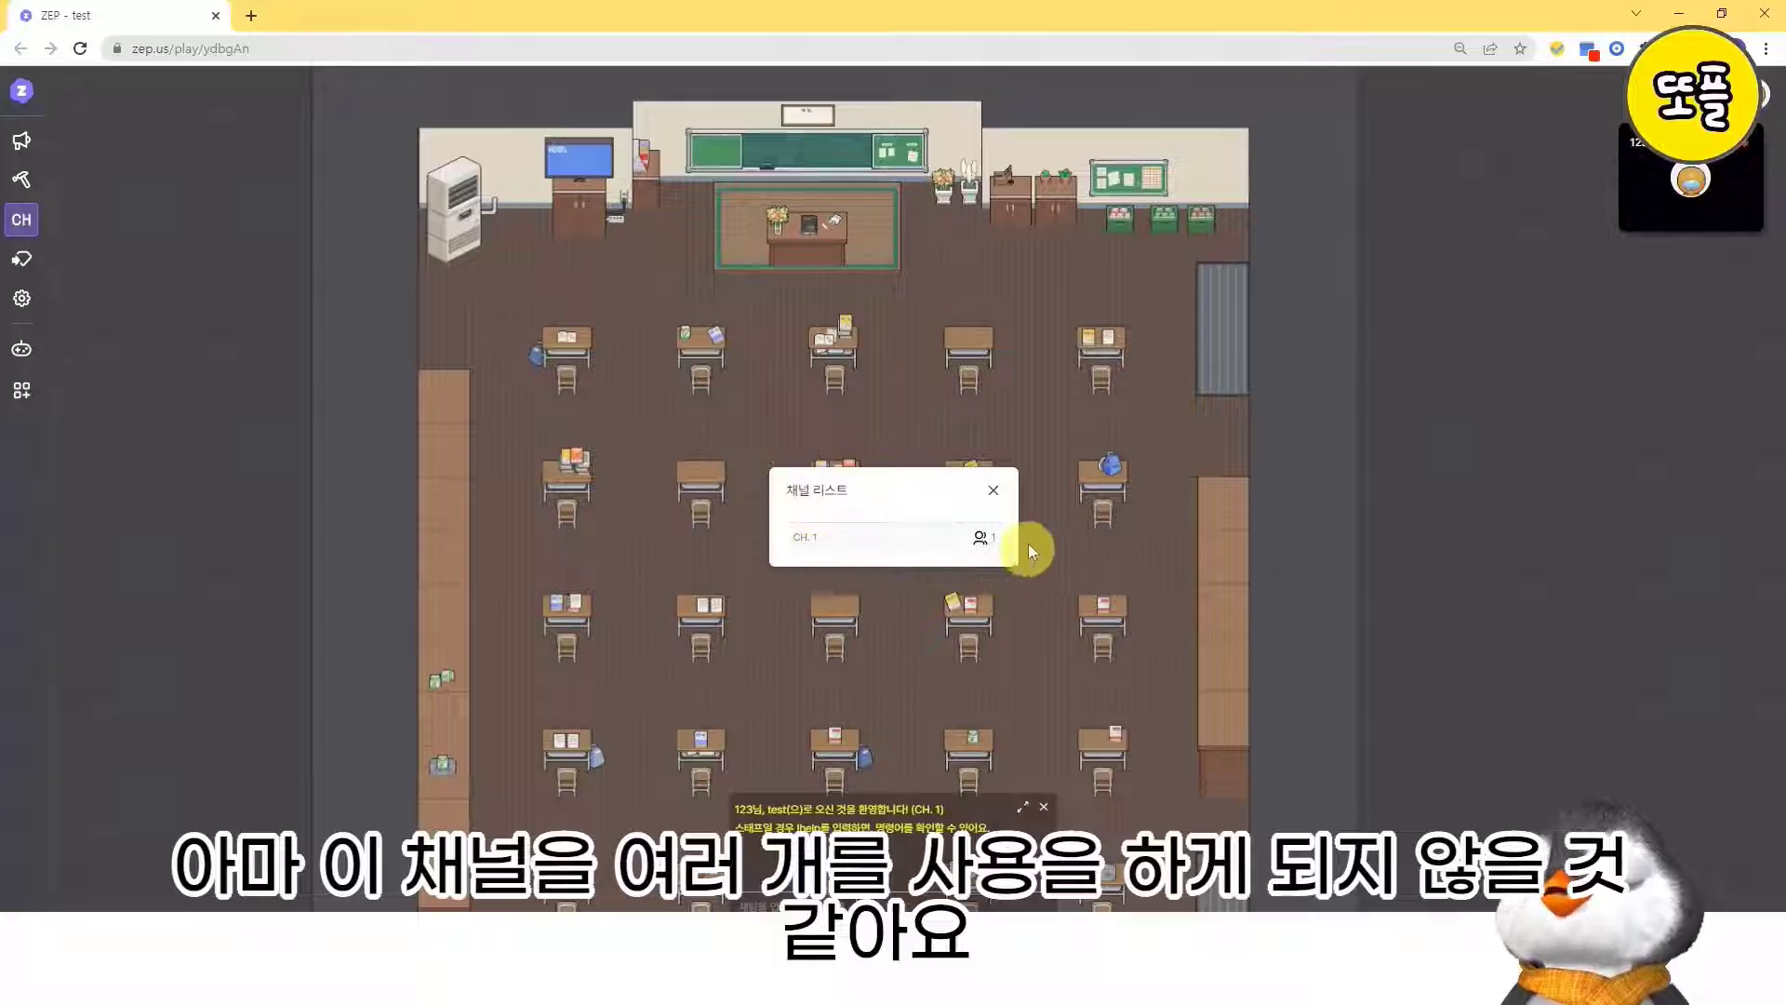
{"action": "left_click", "coordinate": [993, 491]}
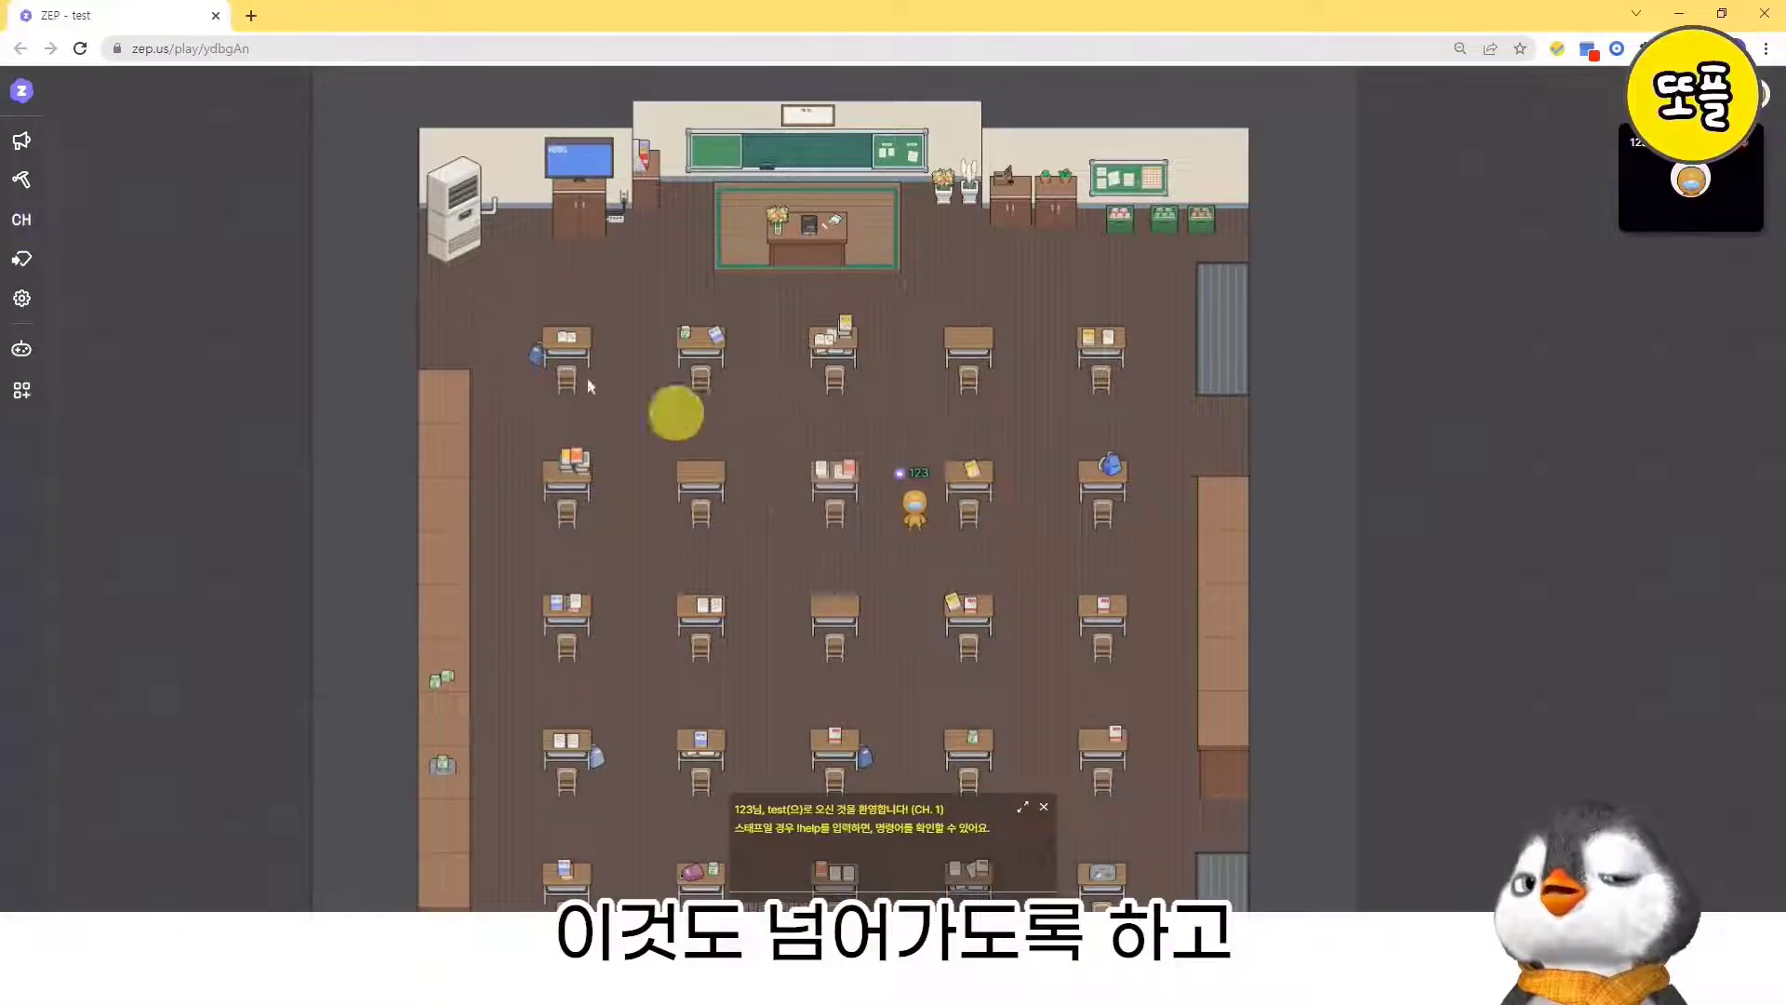
- Review the audio/video and other user settings of the space, and open the host's map settings
{"action": "left_click", "coordinate": [23, 302]}
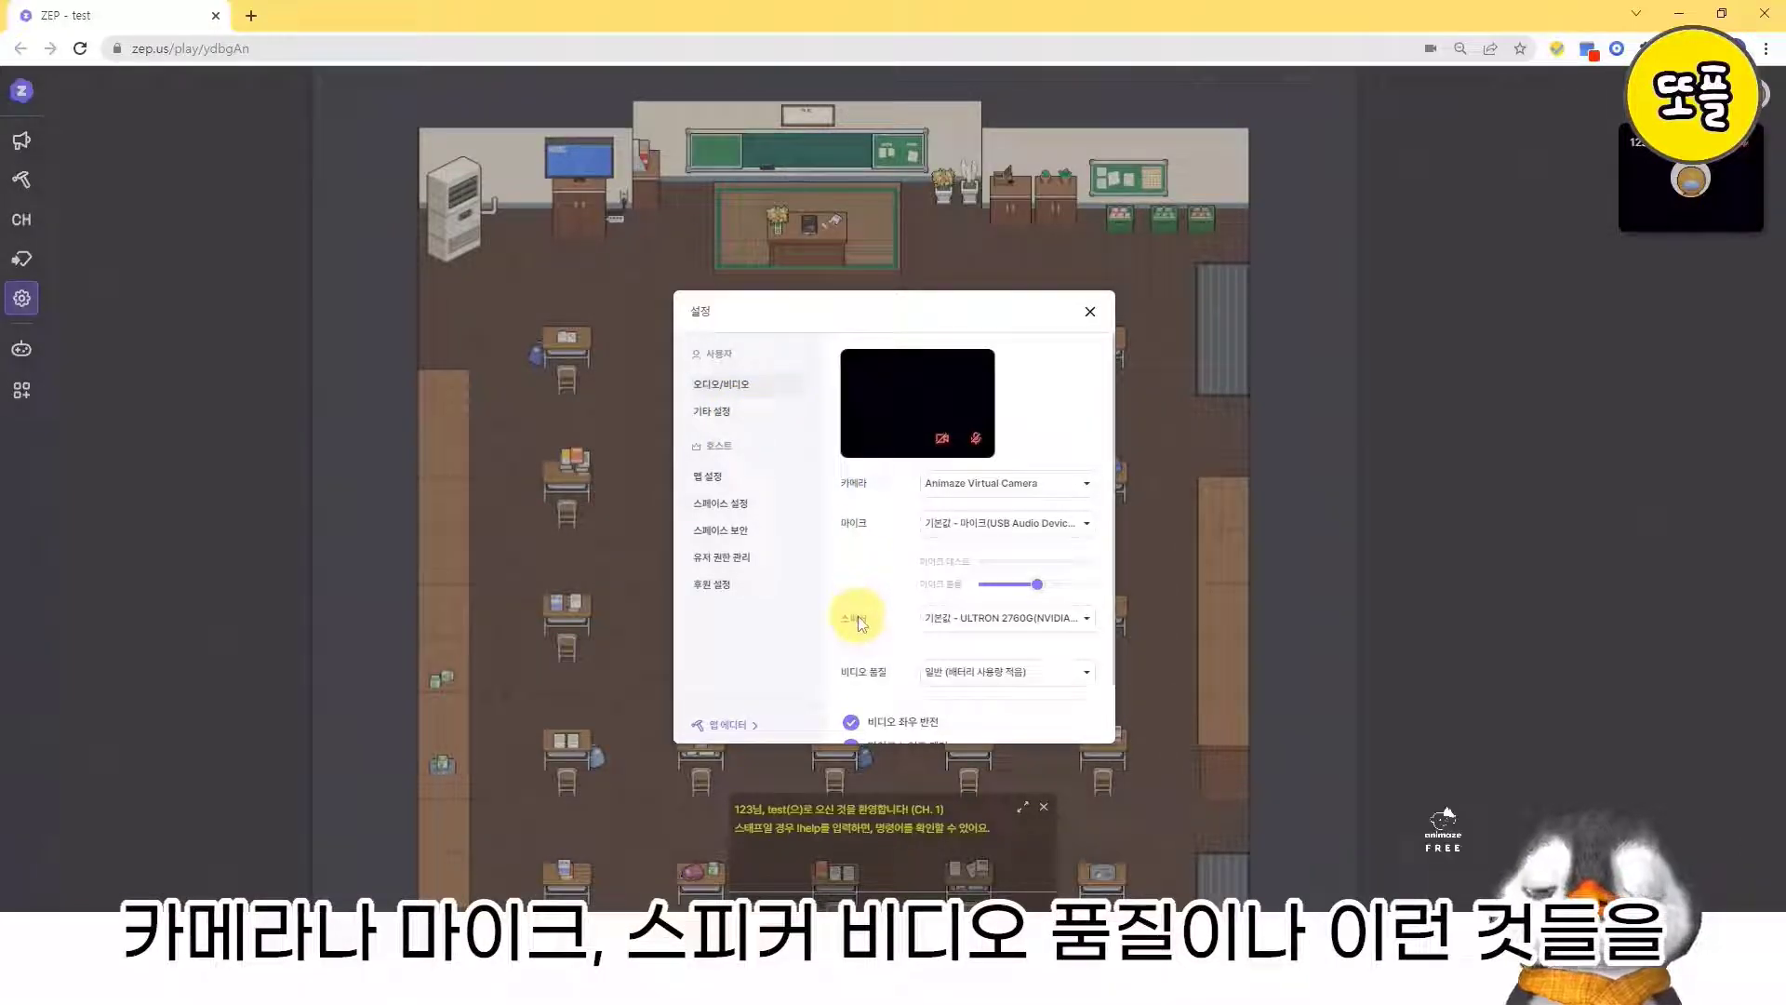
{"action": "scroll", "coordinate": [865, 628], "scroll_direction": "down", "scroll_amount": 1}
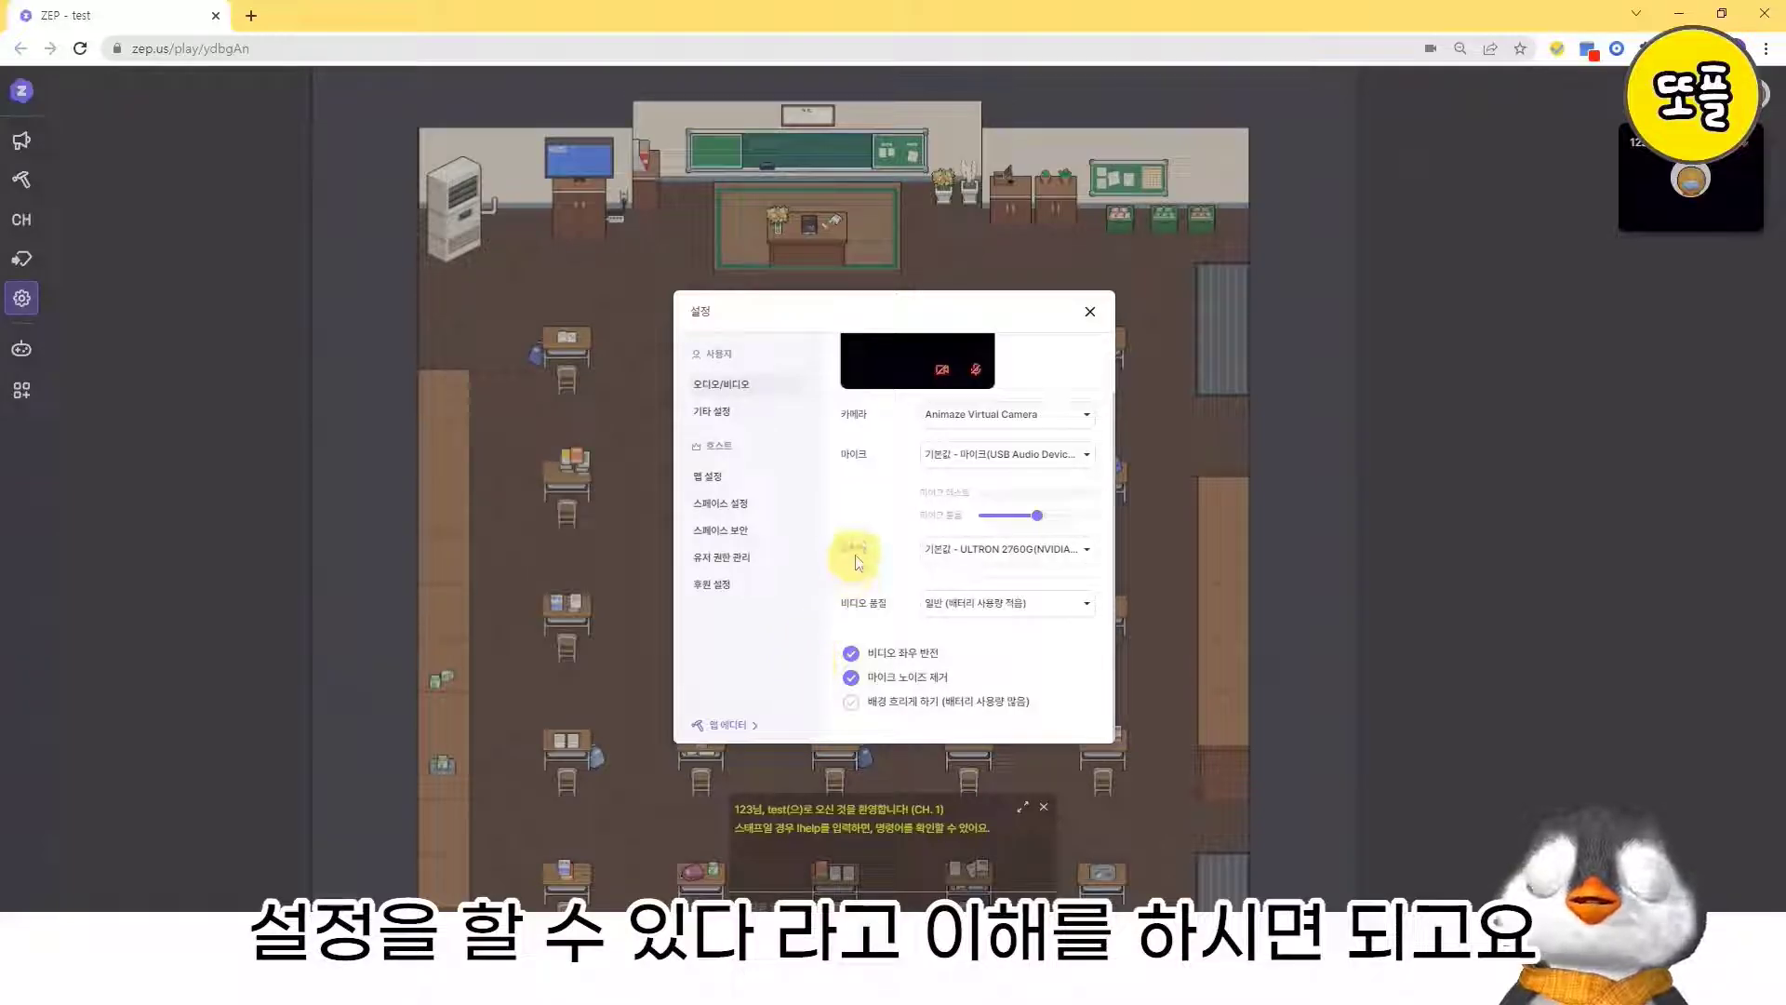
{"action": "scroll", "coordinate": [847, 558], "scroll_direction": "up", "scroll_amount": 1}
{"action": "left_click", "coordinate": [745, 414]}
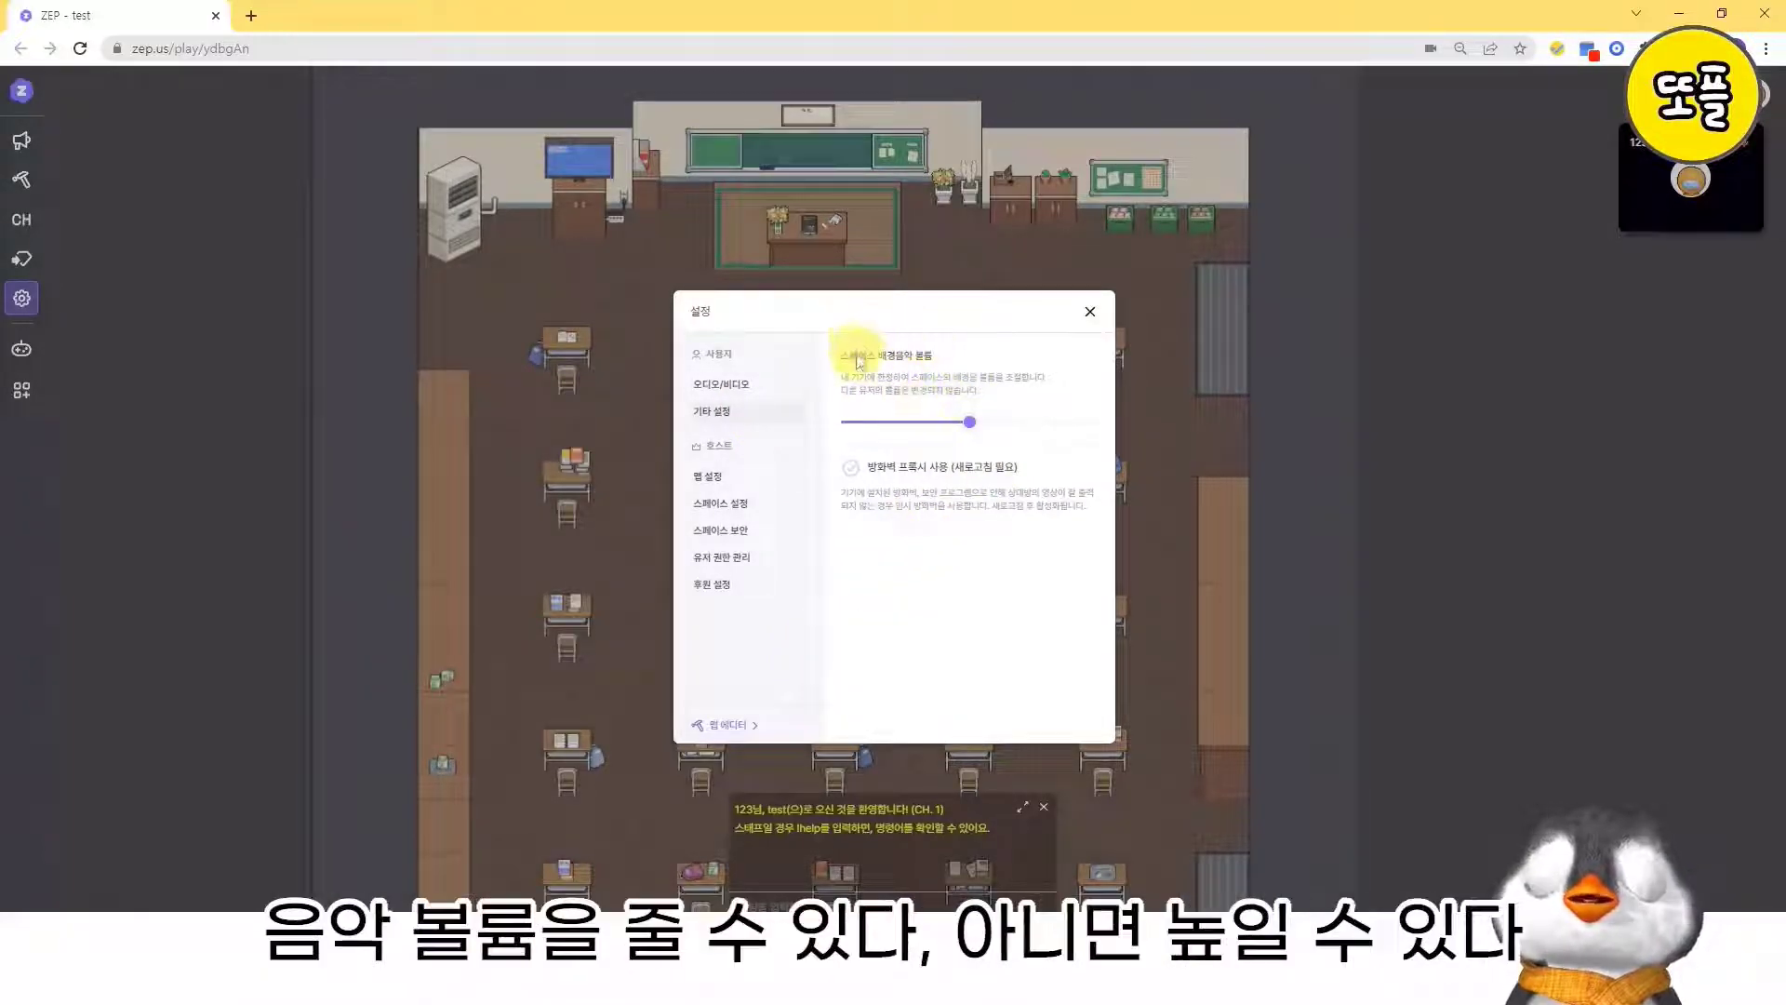
{"action": "mouse_move", "coordinate": [990, 423]}
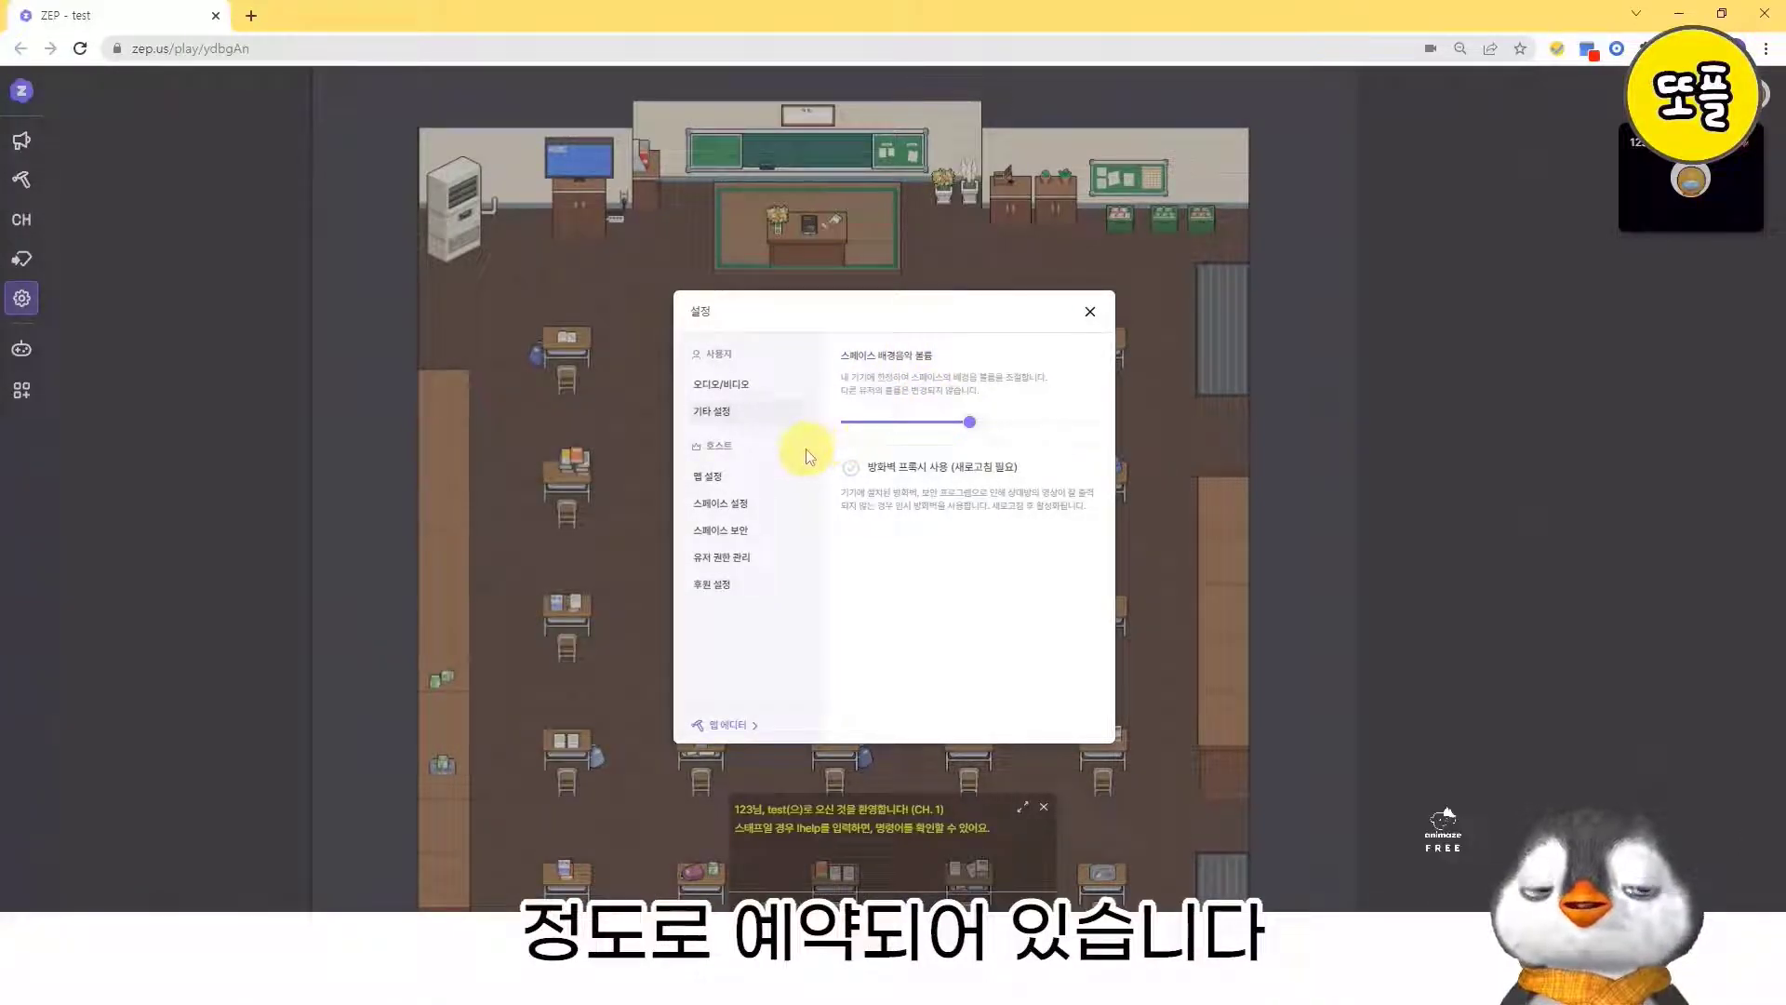
{"action": "left_click", "coordinate": [726, 478]}
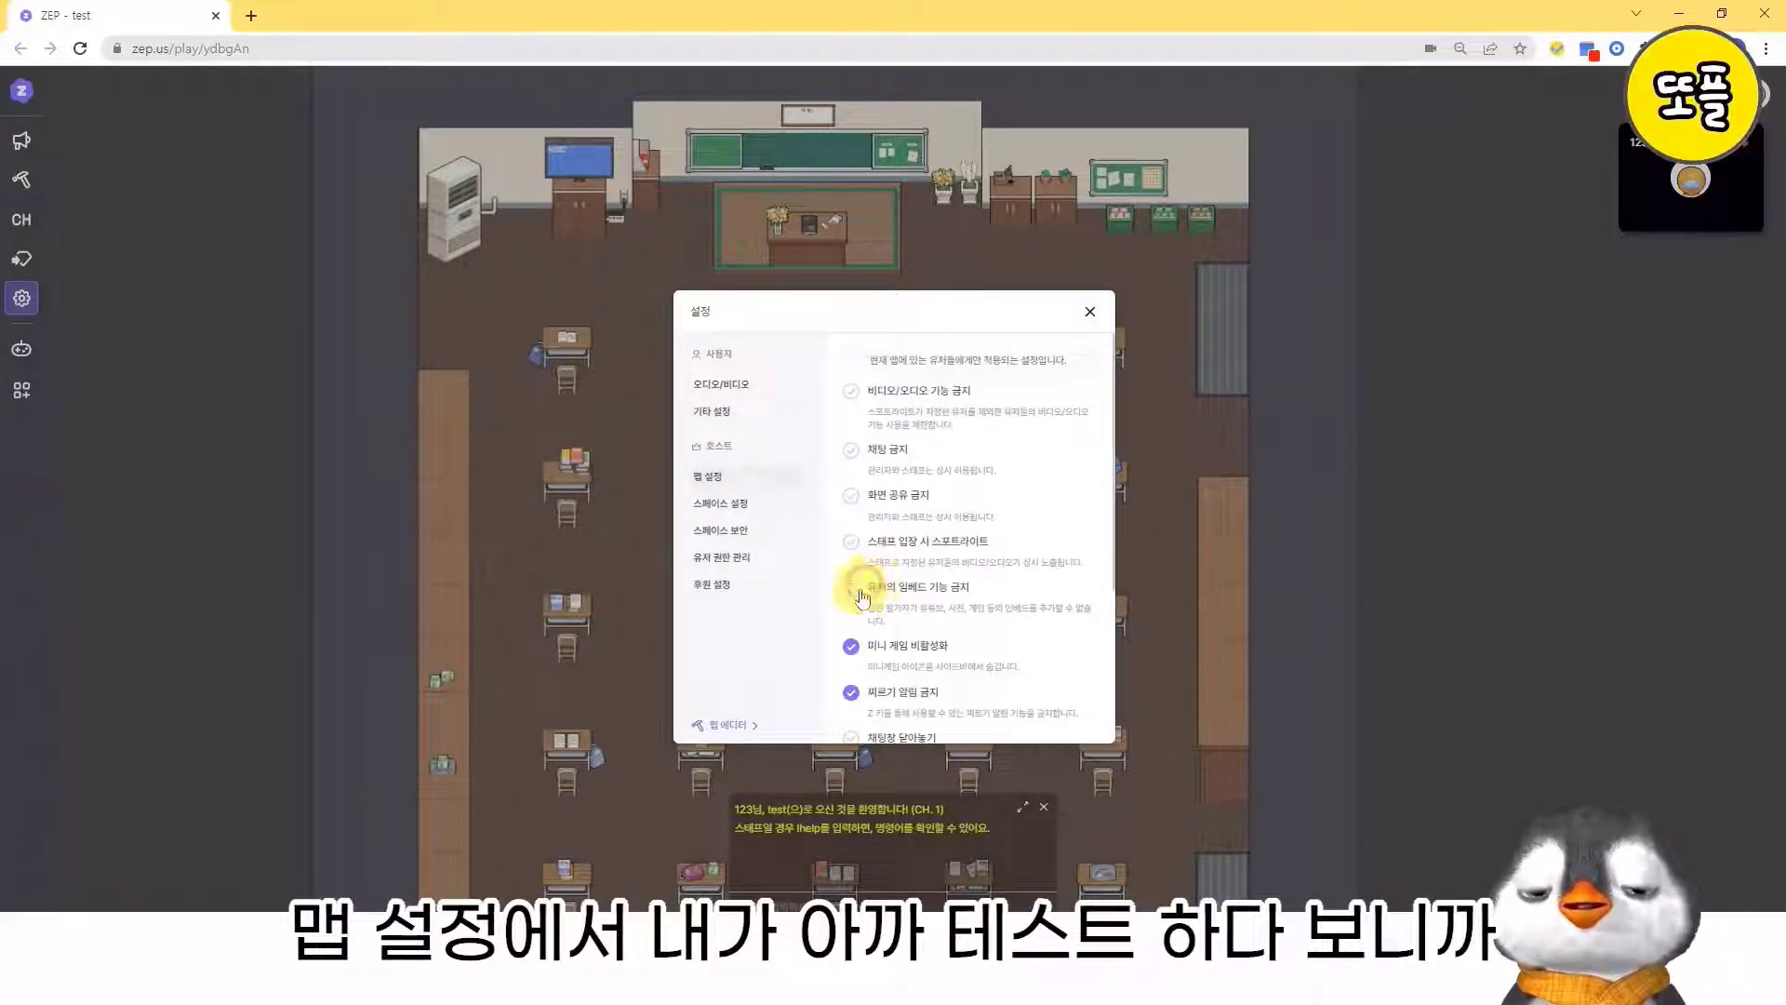
- Turn off 미니 게임 비활성화 and 찌르기 알림 금지 in the map settings
{"action": "left_click", "coordinate": [850, 646]}
{"action": "left_click", "coordinate": [850, 693]}
{"action": "scroll", "coordinate": [949, 679], "scroll_direction": "down", "scroll_amount": 3}
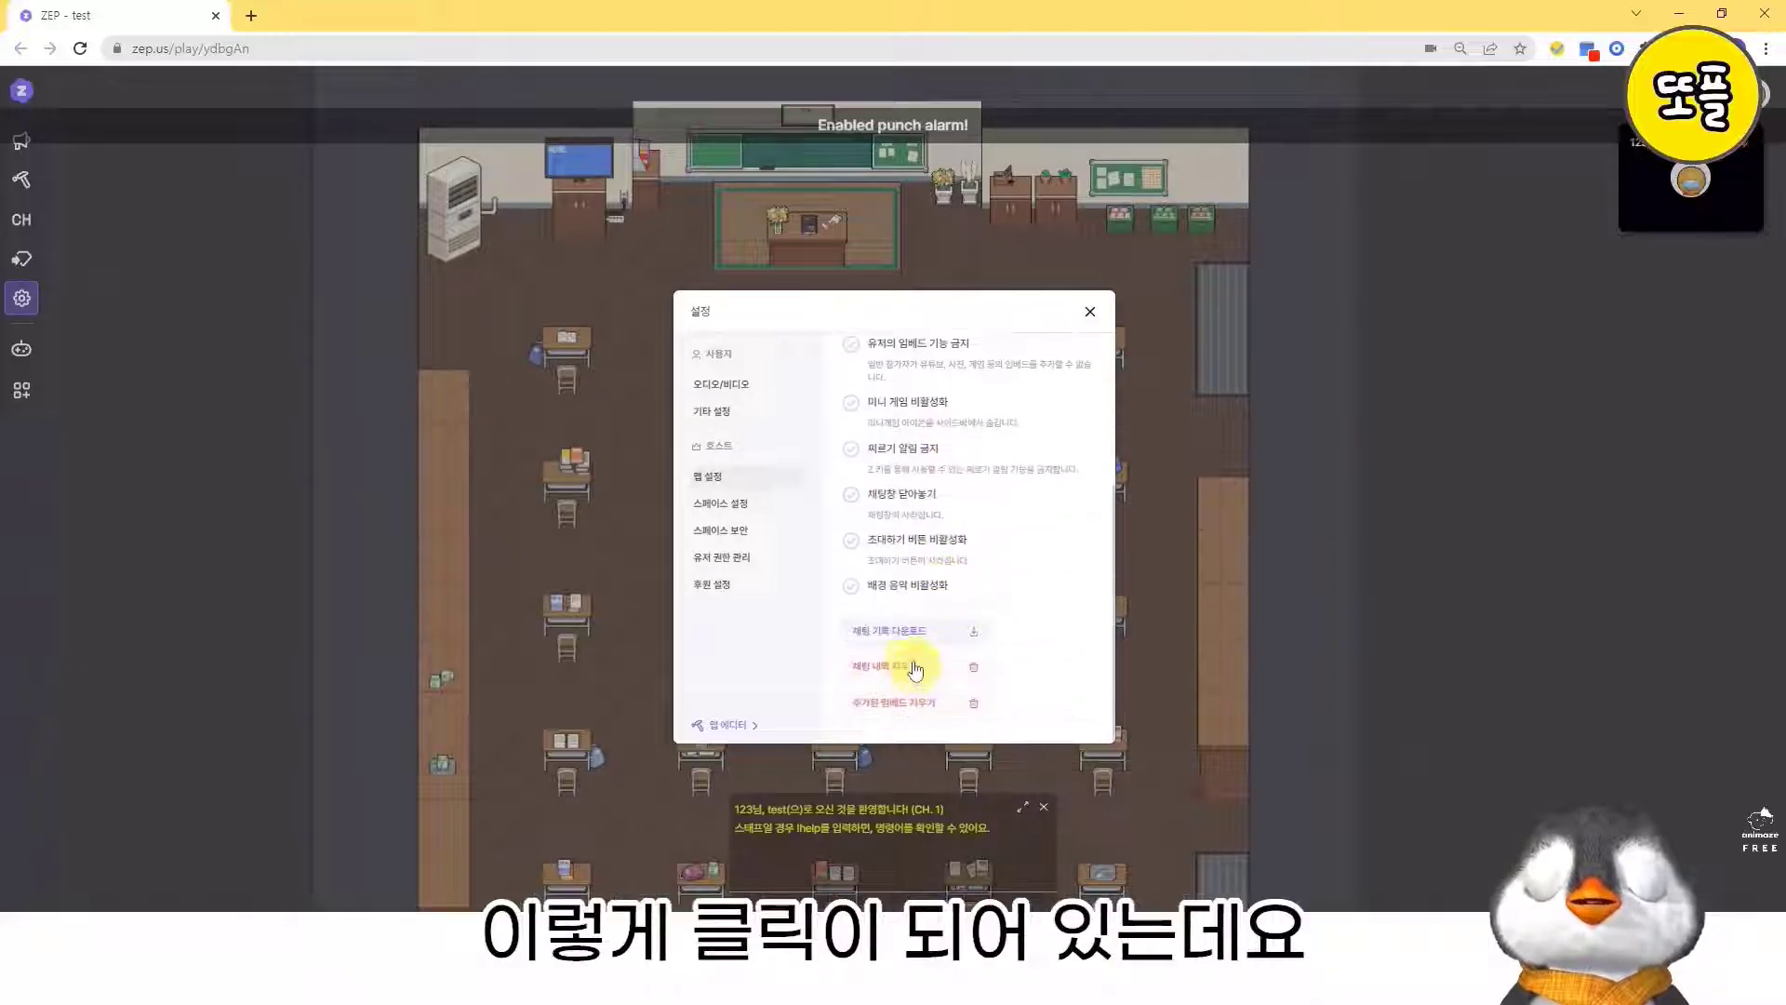
- Turn on 미니 게임 비활성화, 찌르기 알림 금지 and 유저의 임베드 기능 금지 in the map settings
{"action": "scroll", "coordinate": [907, 596], "scroll_direction": "up", "scroll_amount": 3}
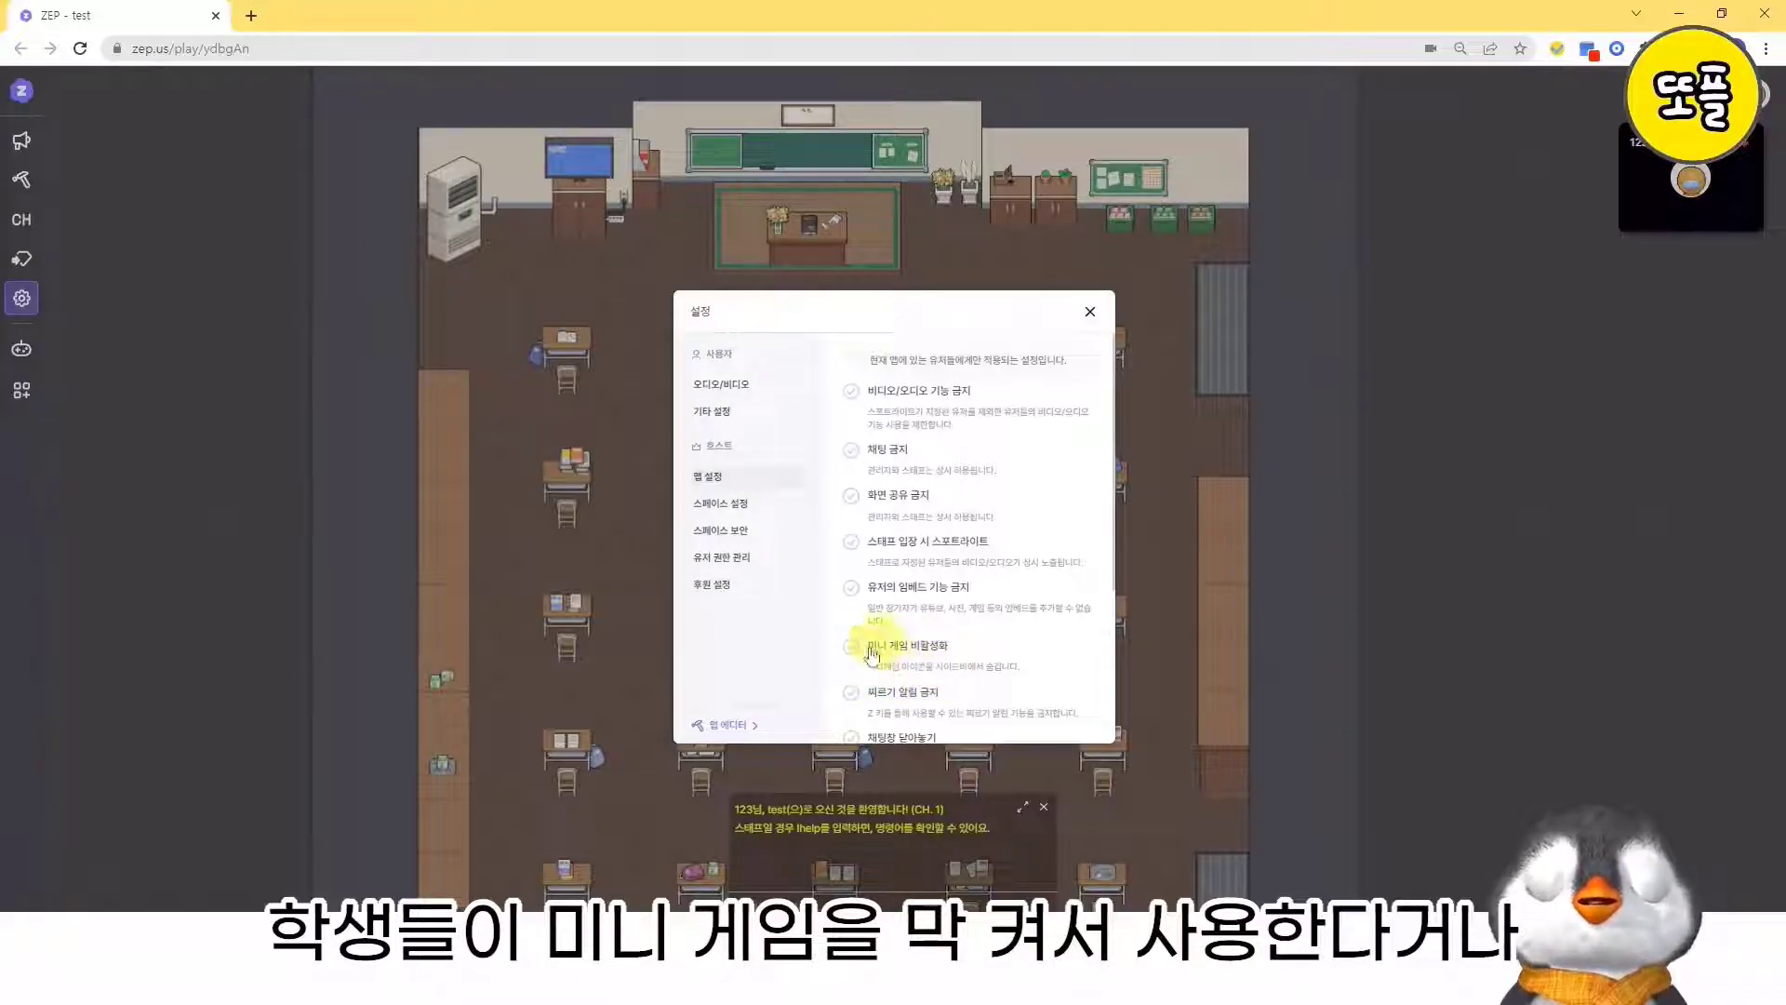
{"action": "scroll", "coordinate": [917, 670], "scroll_direction": "down", "scroll_amount": 2}
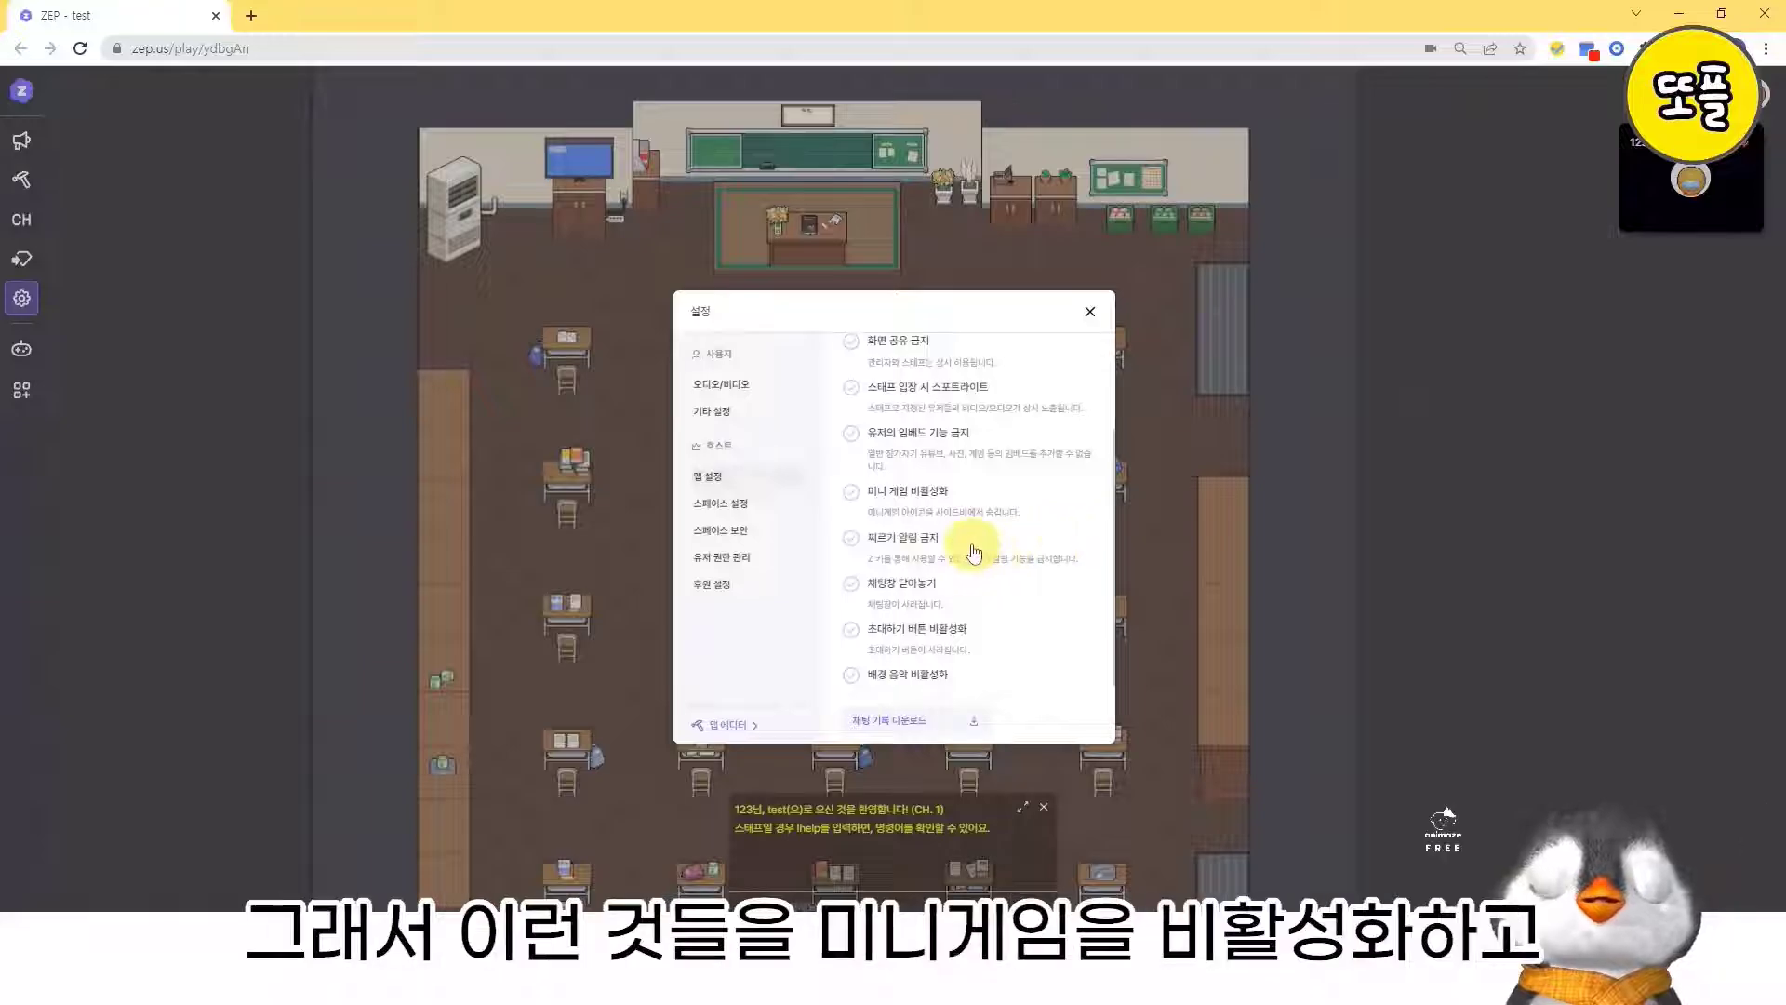
{"action": "left_click", "coordinate": [934, 498]}
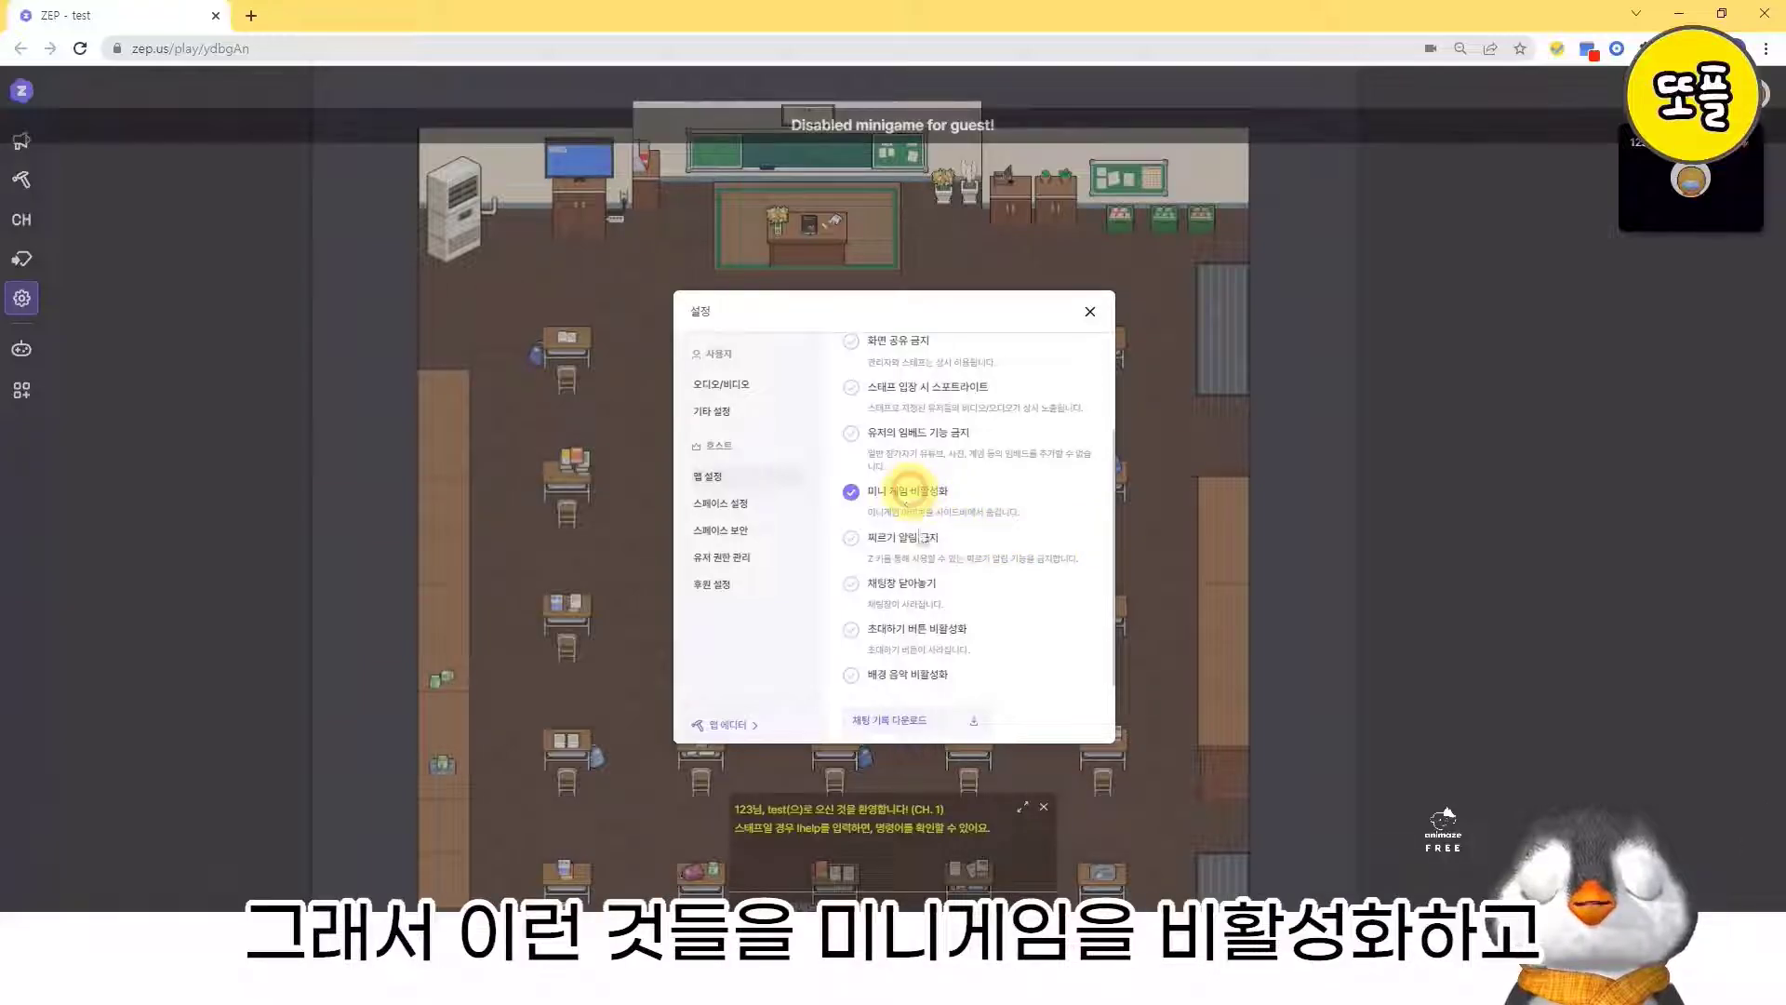
{"action": "left_click", "coordinate": [919, 549]}
{"action": "scroll", "coordinate": [1005, 586], "scroll_direction": "up", "scroll_amount": 2}
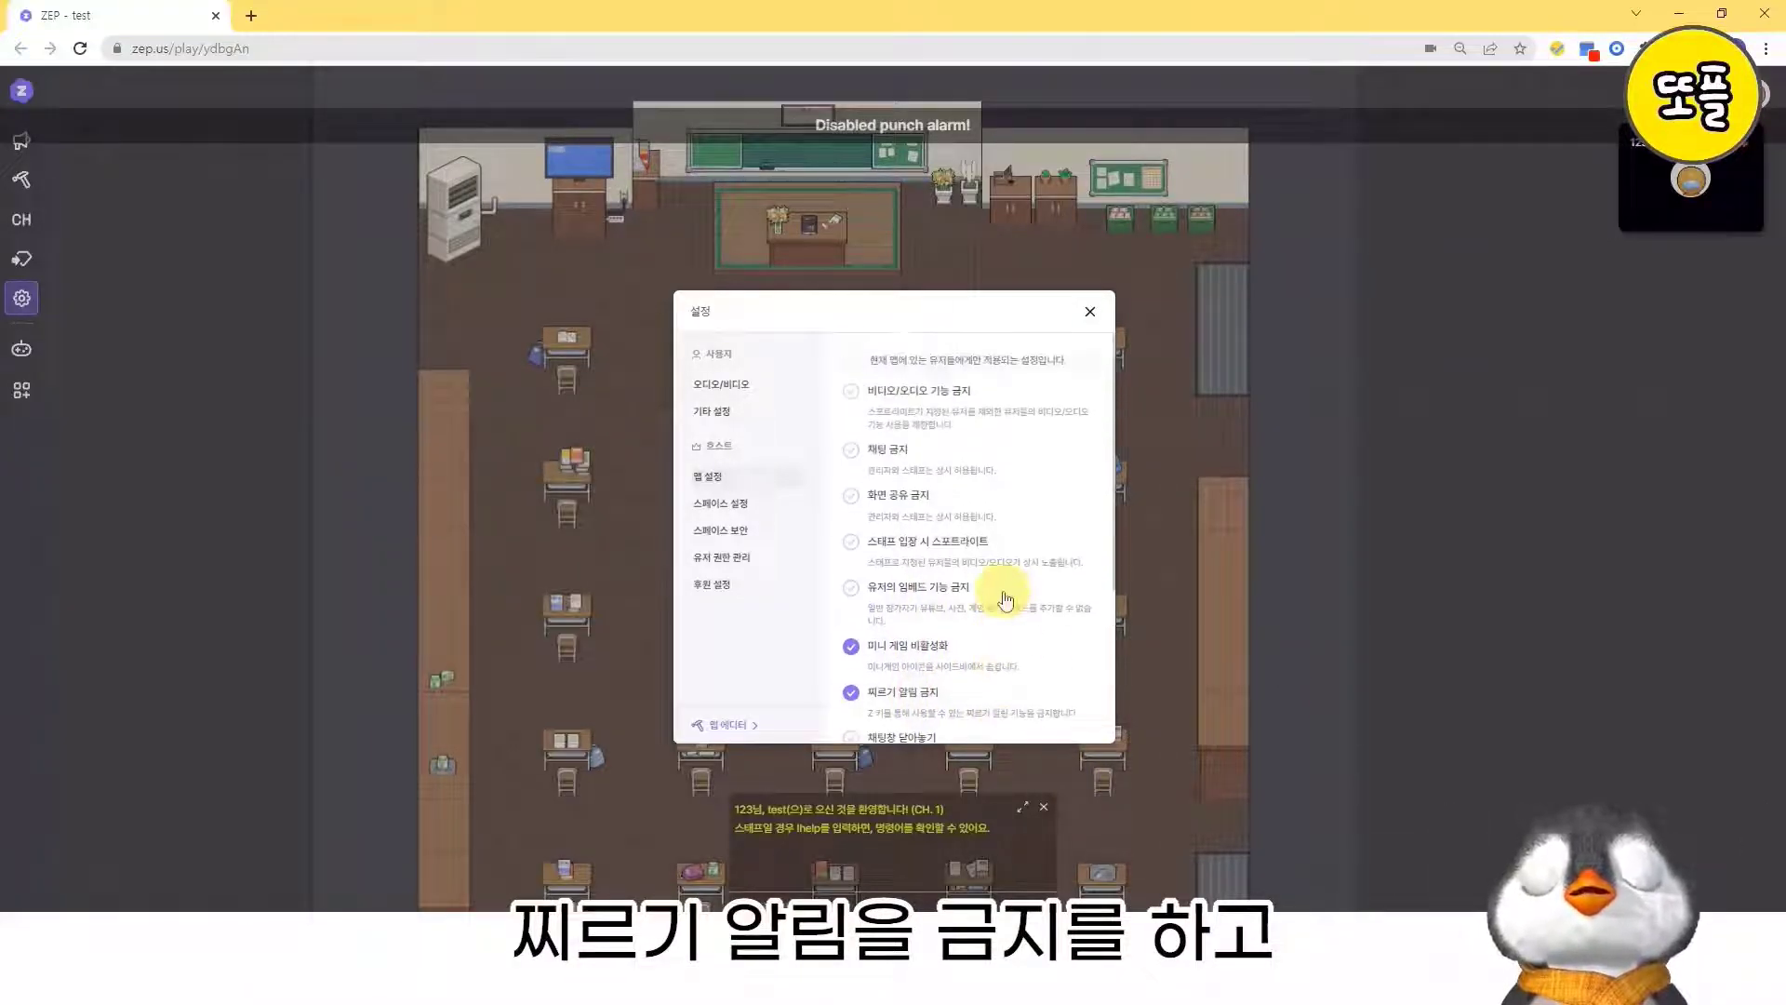
{"action": "left_click", "coordinate": [934, 588]}
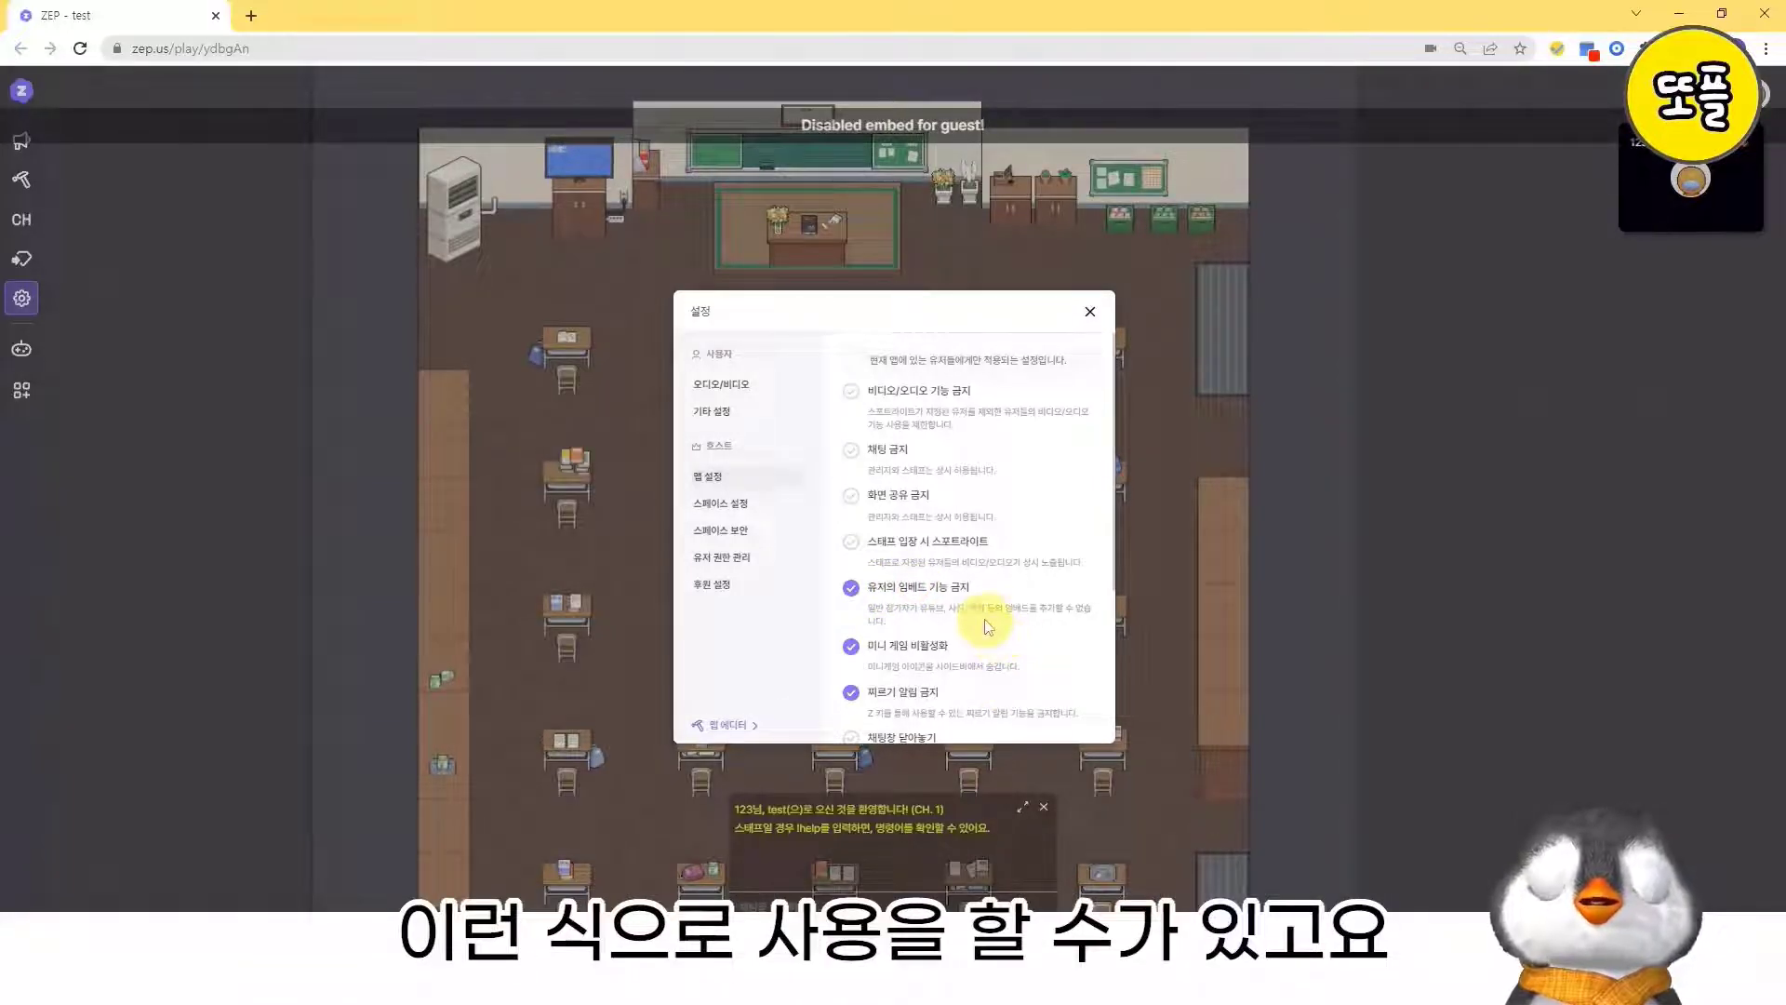
{"action": "scroll", "coordinate": [988, 626], "scroll_direction": "down", "scroll_amount": 3}
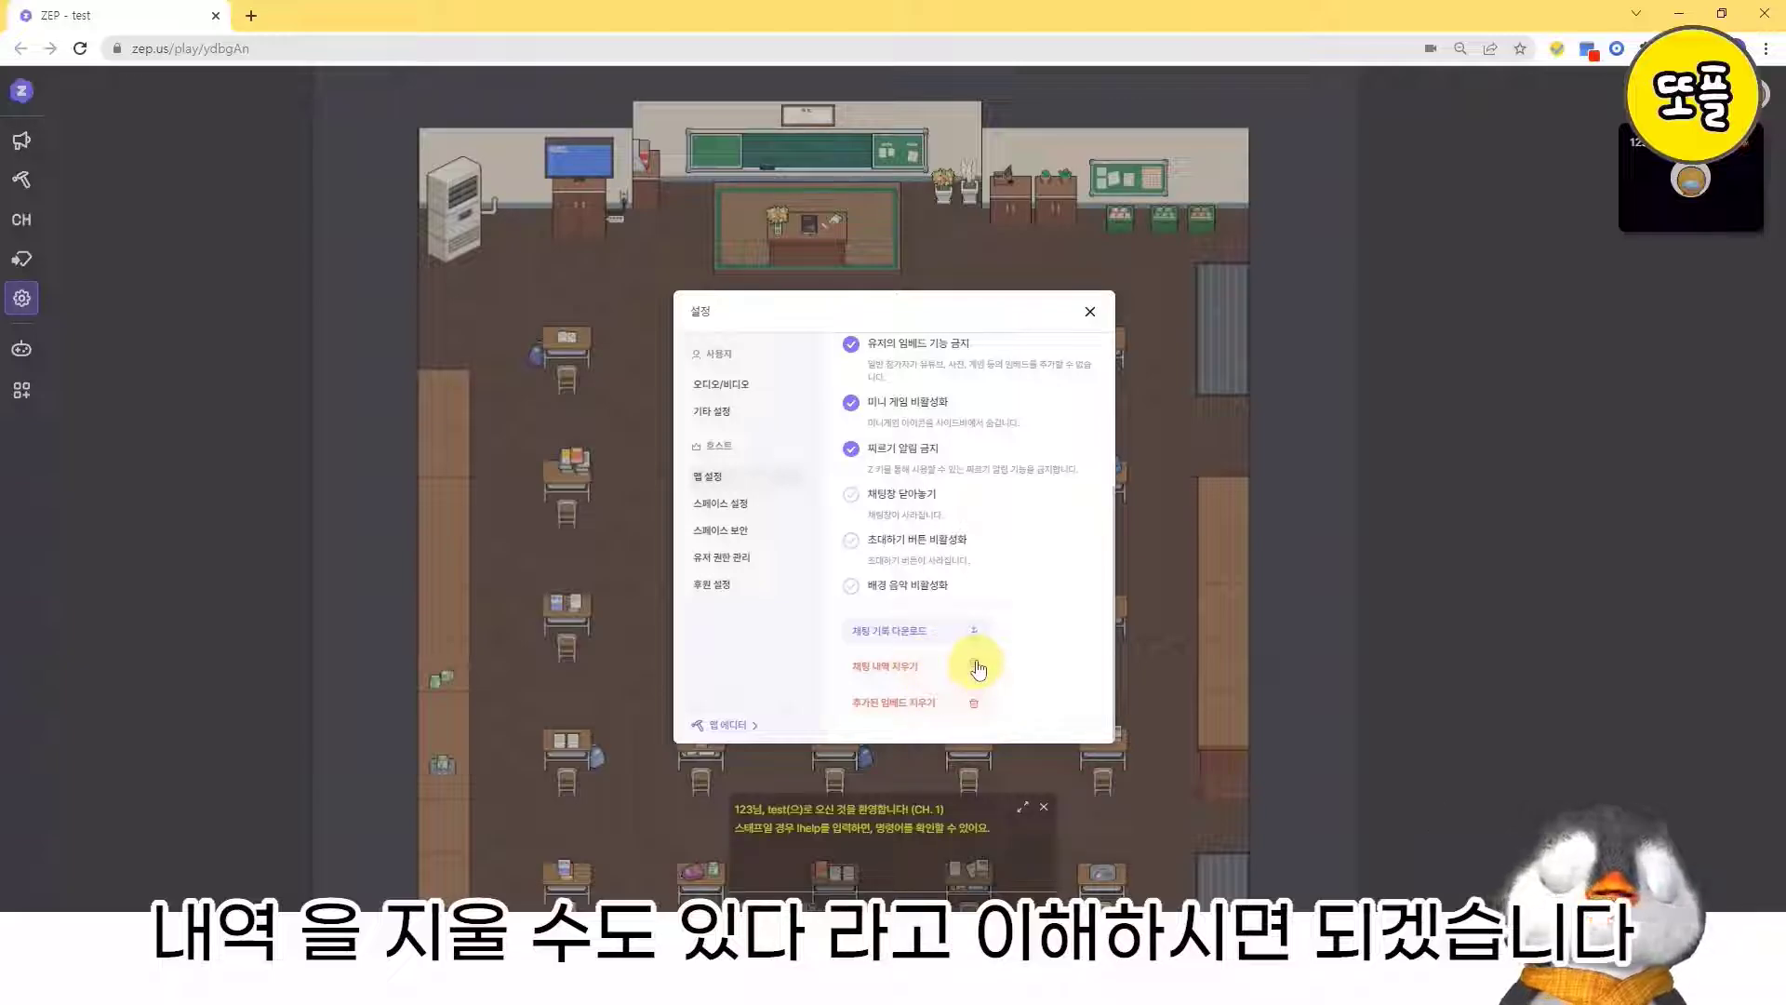
- Open the detailed settings page of the test space from its space settings
{"action": "left_click", "coordinate": [721, 504]}
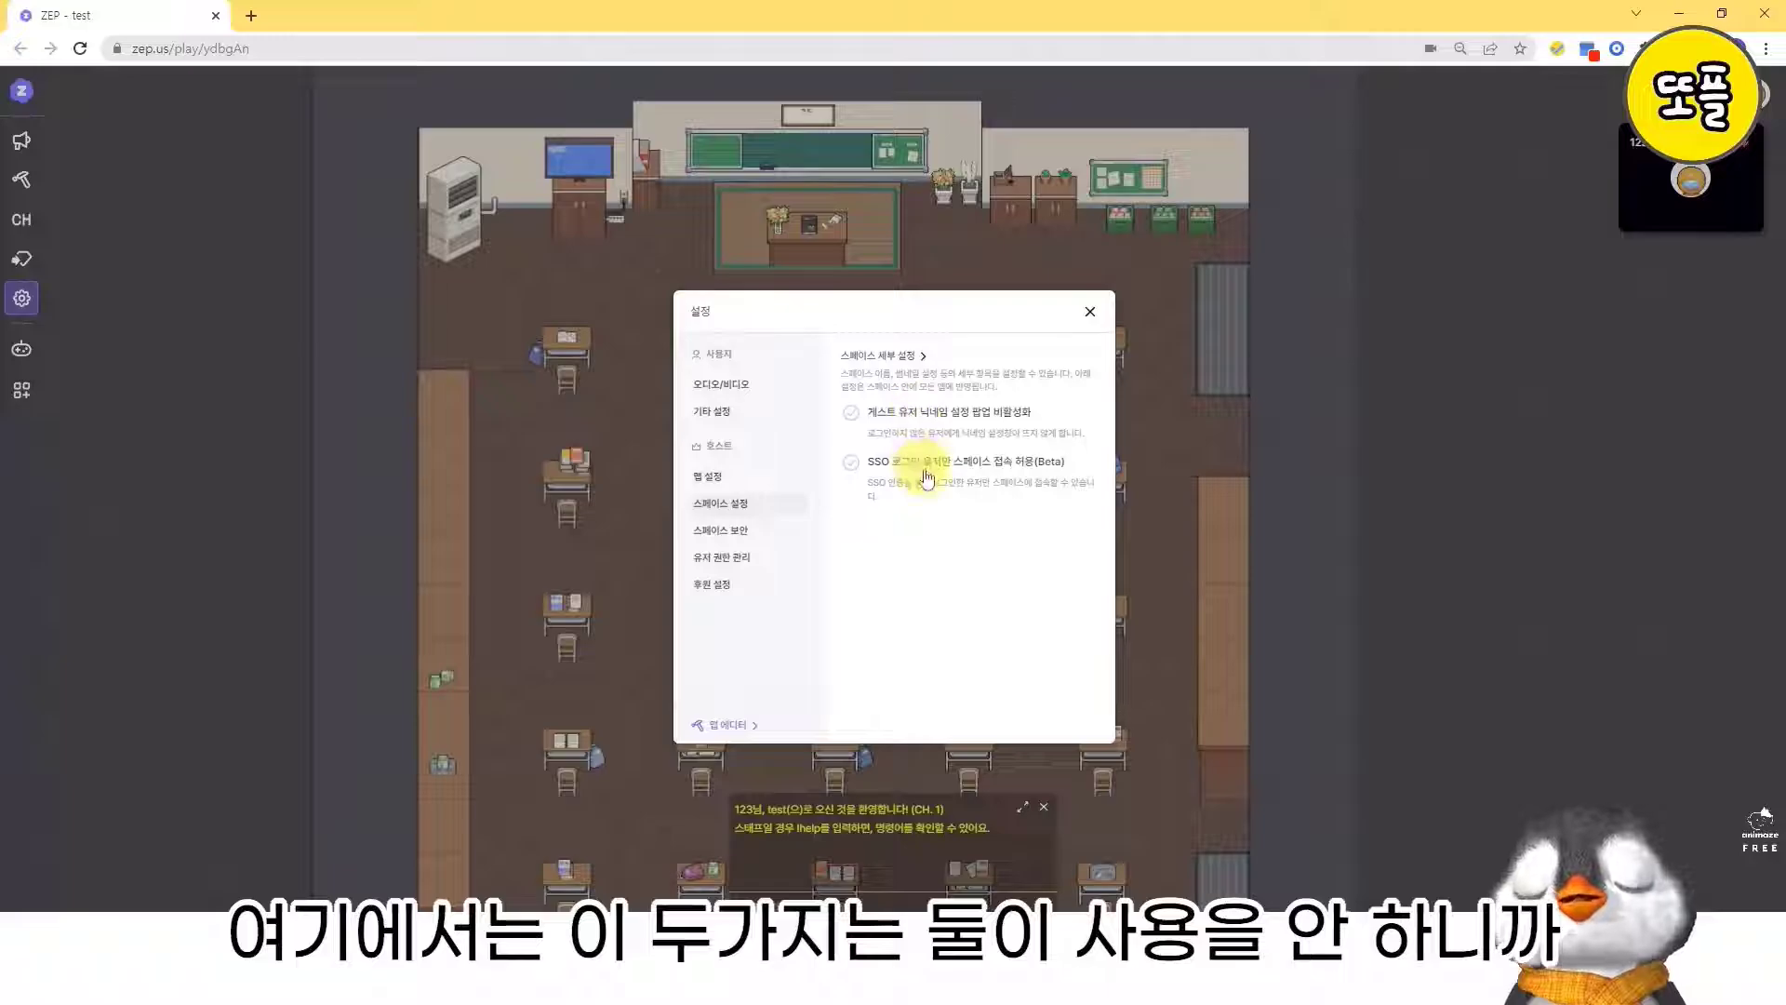
{"action": "left_click", "coordinate": [889, 358]}
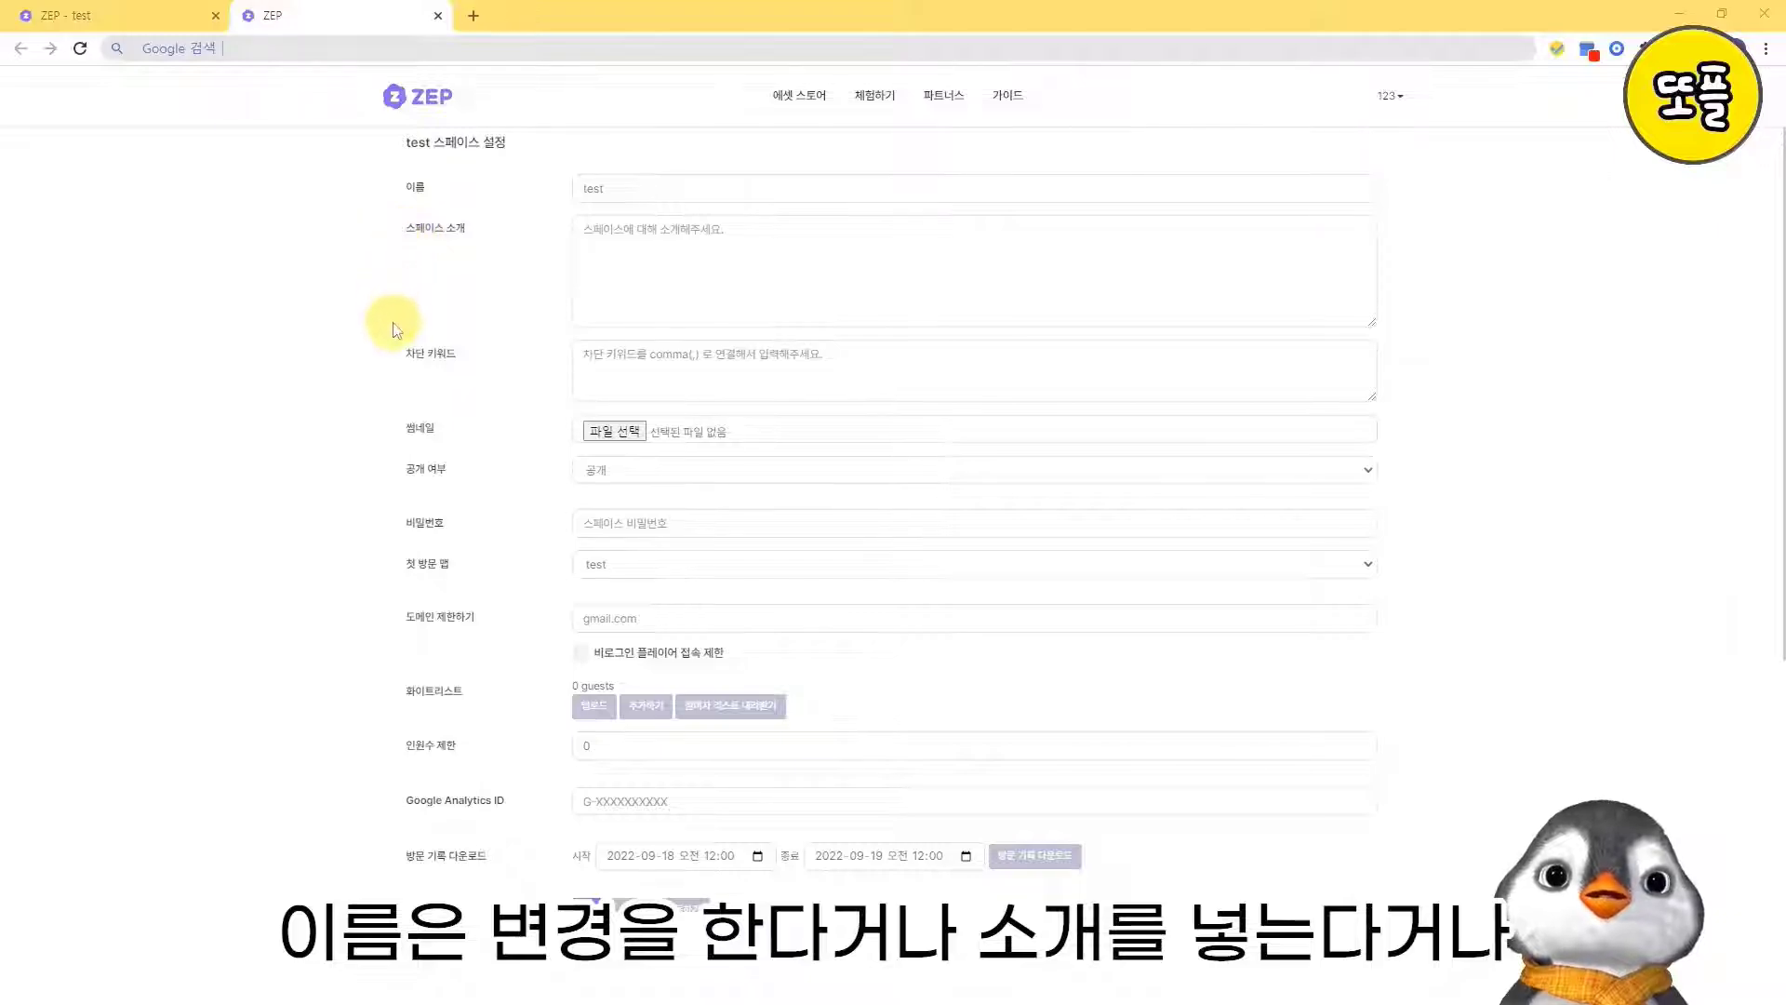
- Examine the fields of the test space's detailed settings page, from name and thumbnail to password, domain restriction and player invitation
{"action": "scroll", "coordinate": [400, 321], "scroll_direction": "down", "scroll_amount": 1}
{"action": "scroll", "coordinate": [418, 363], "scroll_direction": "up", "scroll_amount": 1}
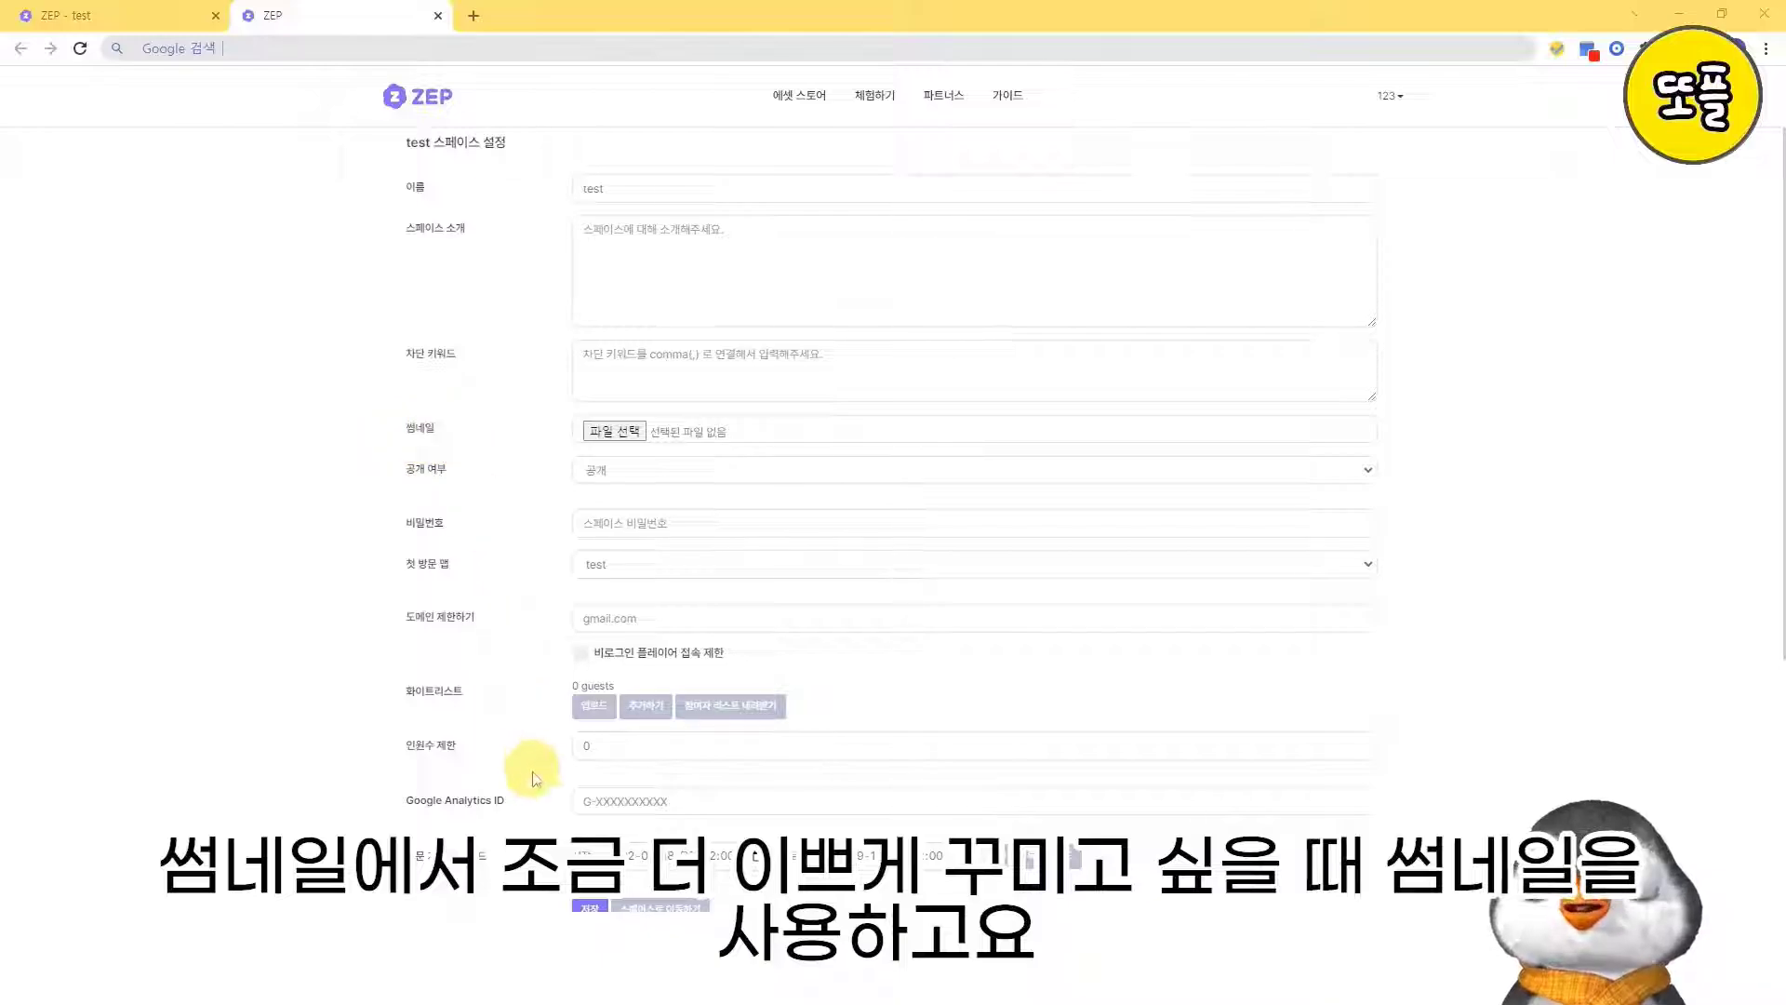
{"action": "scroll", "coordinate": [521, 763], "scroll_direction": "down", "scroll_amount": 2}
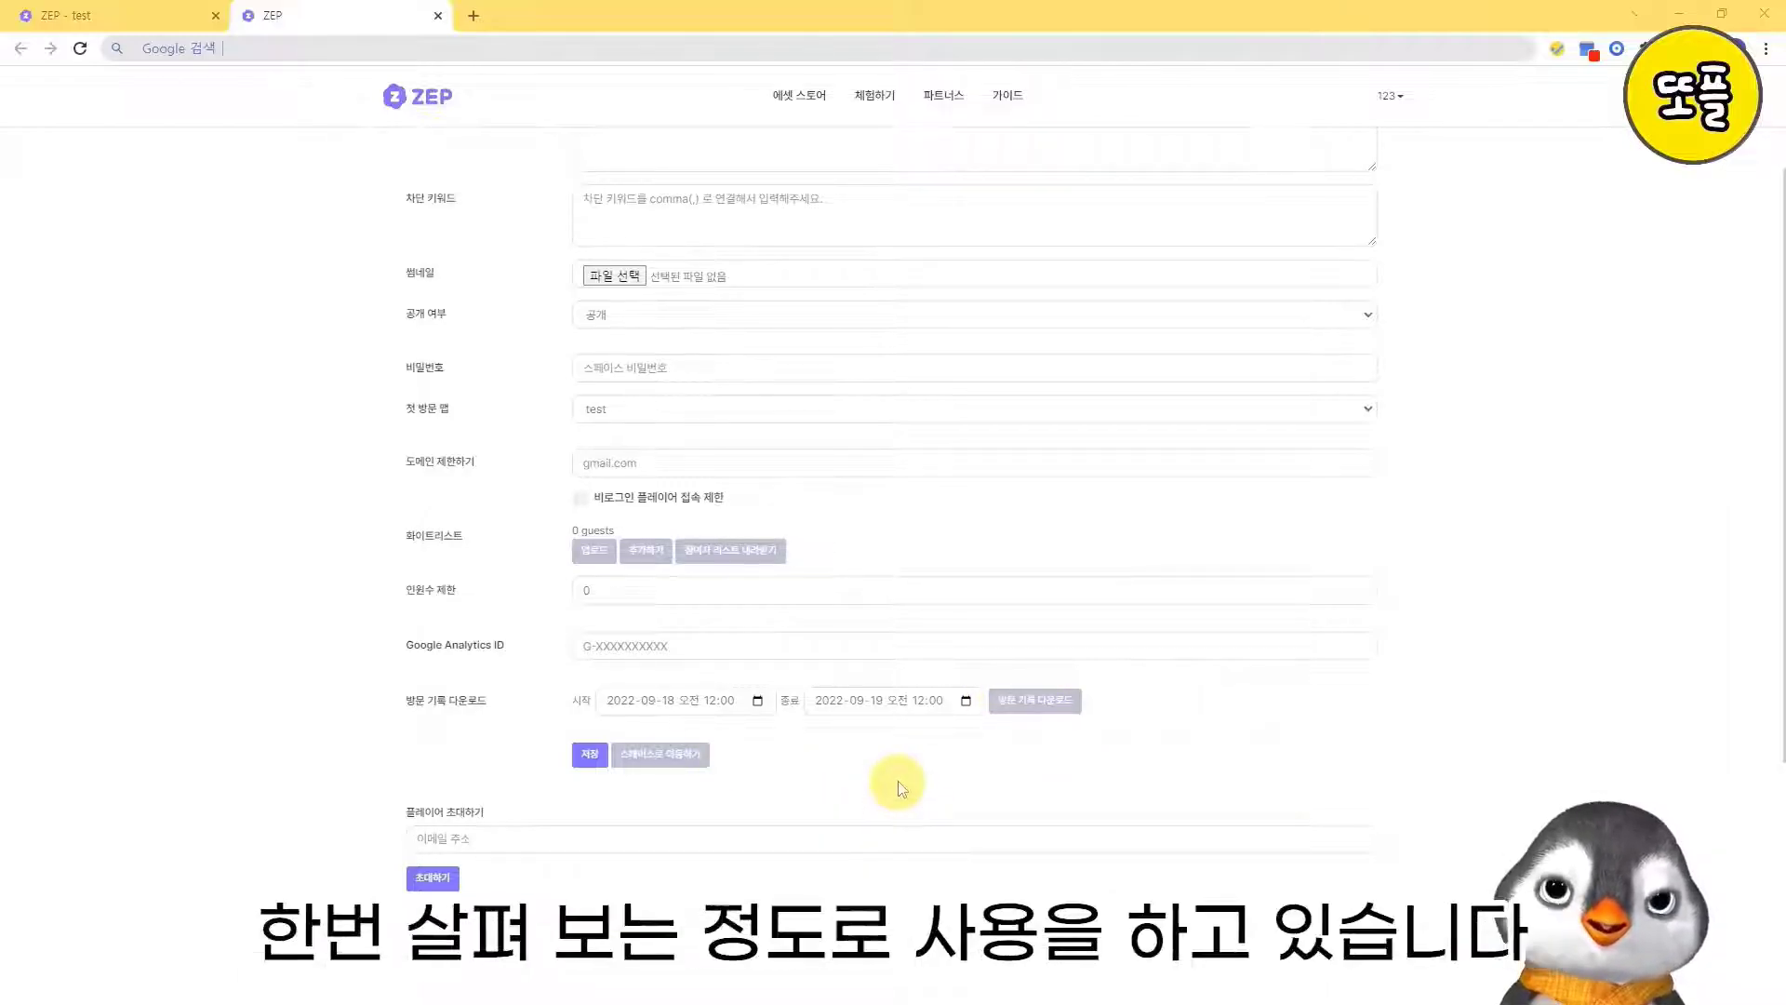
{"action": "scroll", "coordinate": [895, 787], "scroll_direction": "down", "scroll_amount": 2}
{"action": "scroll", "coordinate": [861, 723], "scroll_direction": "up", "scroll_amount": 4}
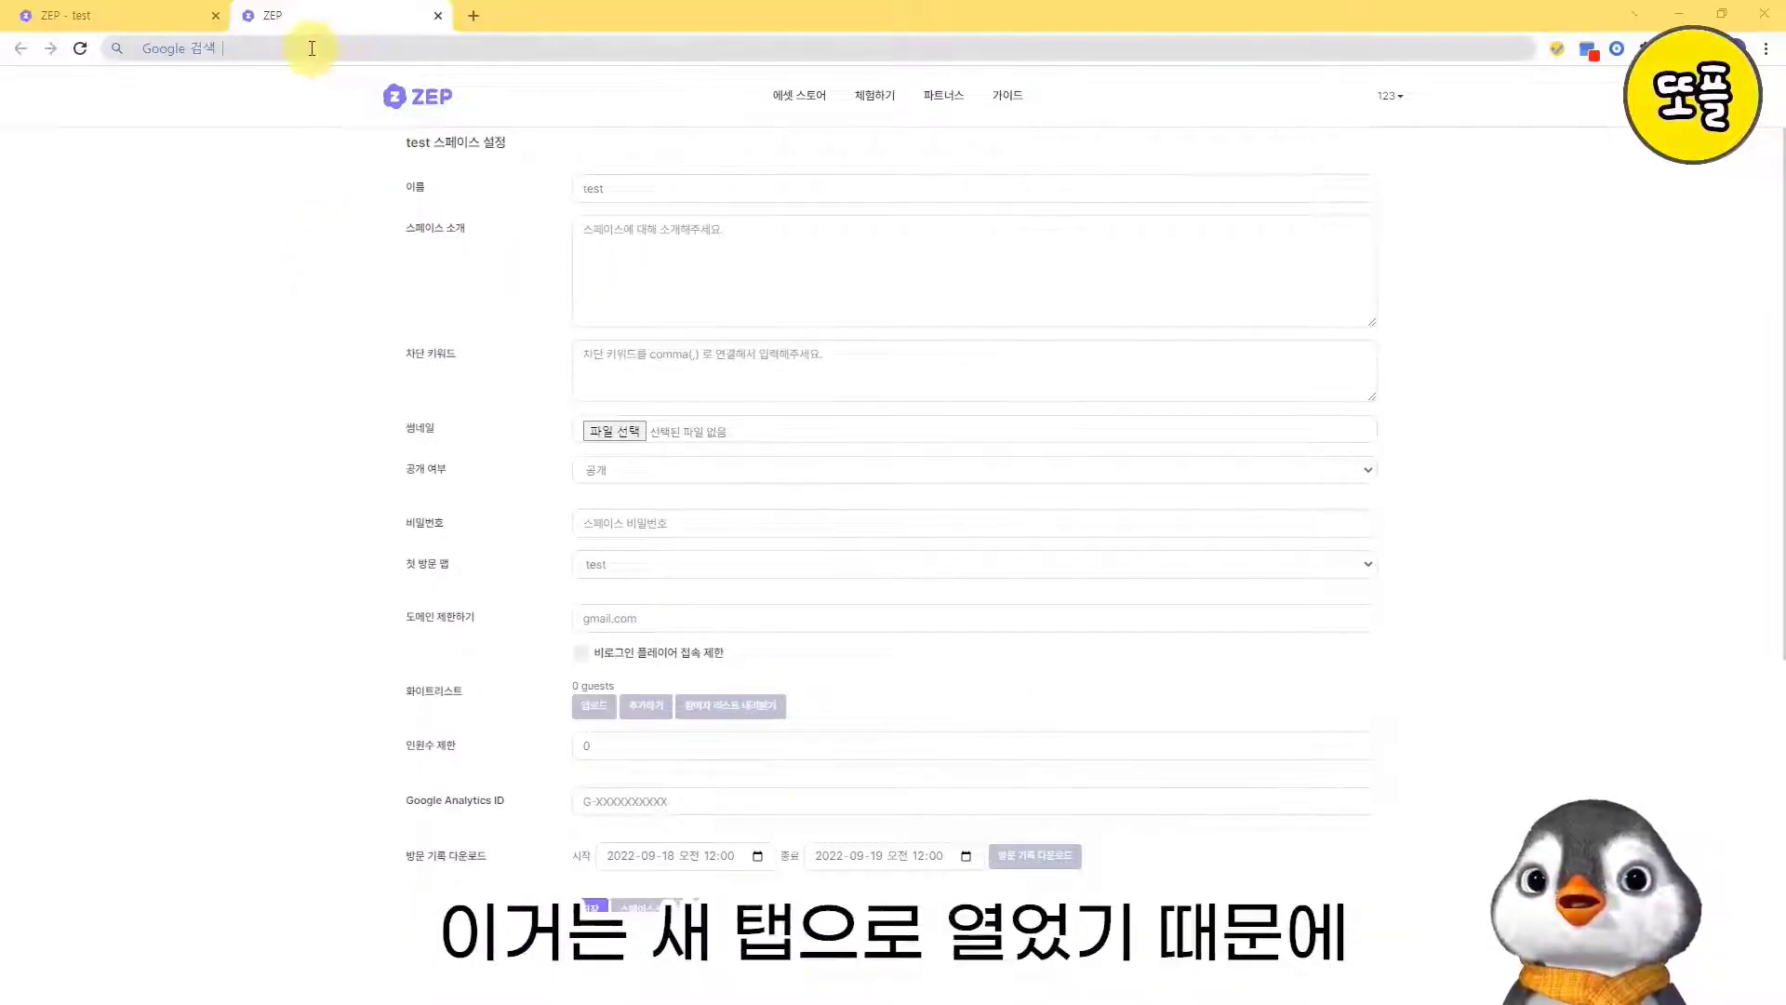
- Return to the test classroom, review its 스페이스 보안 and 유저 권한 관리 settings, and close the settings
{"action": "left_click", "coordinate": [130, 15]}
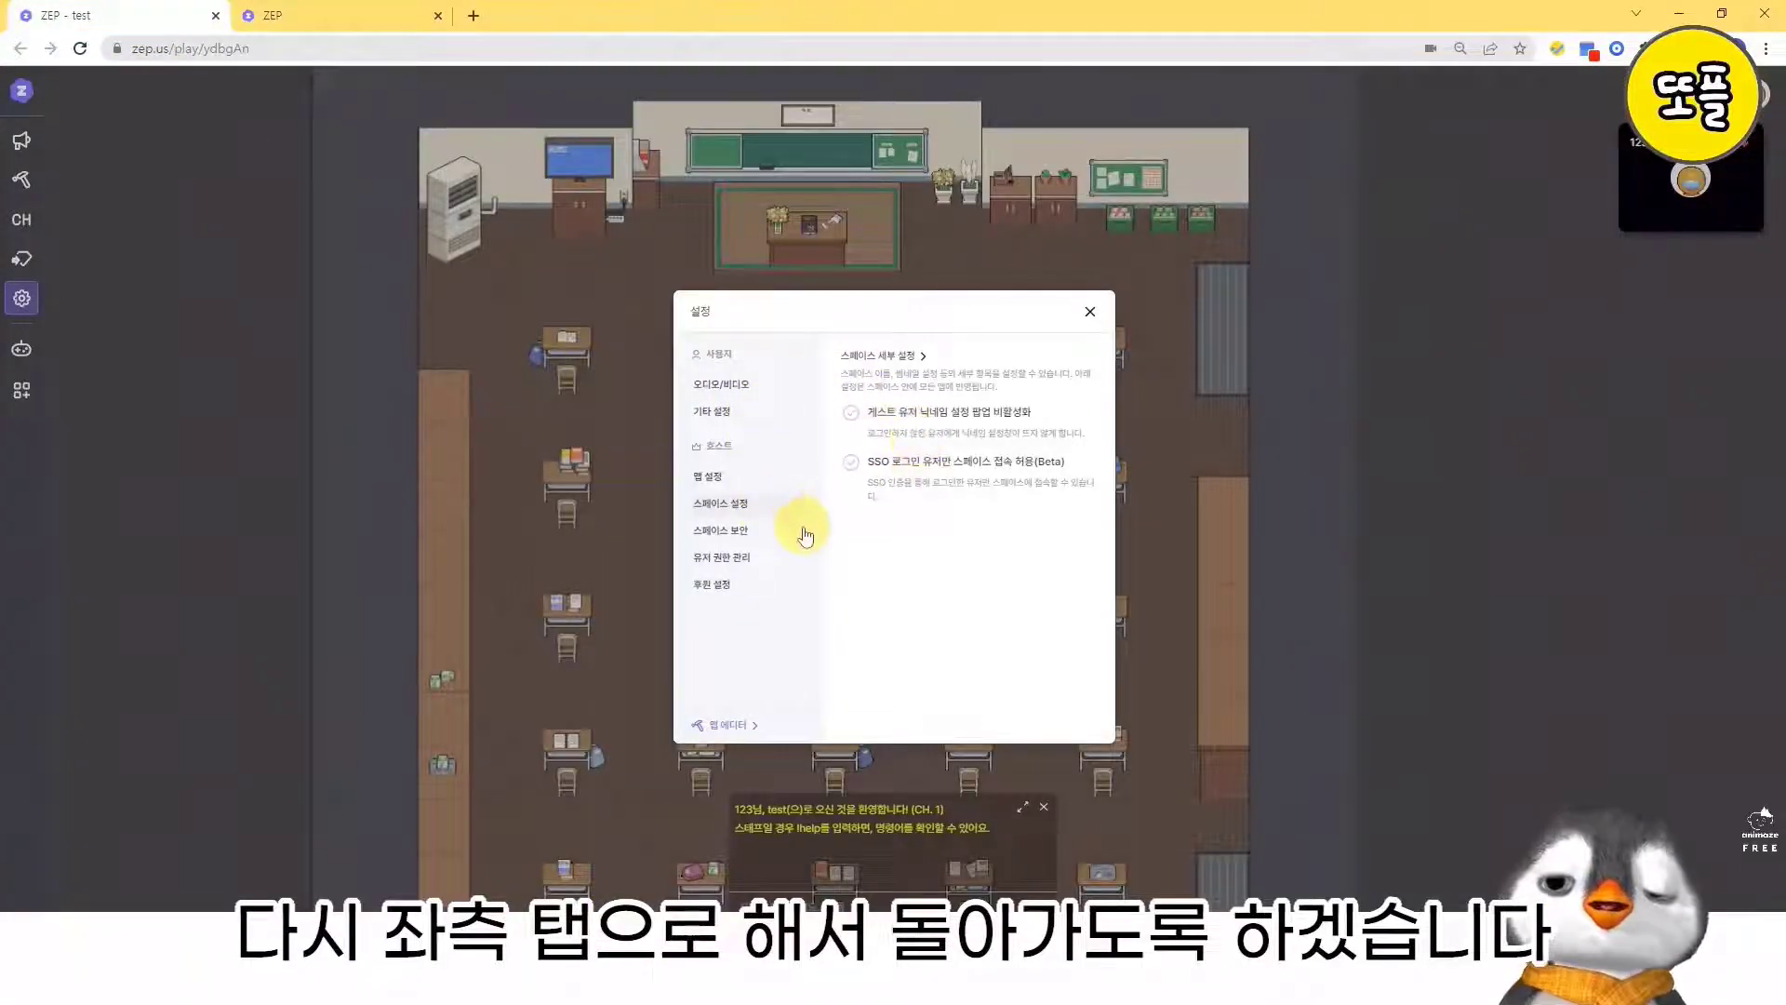
{"action": "left_click", "coordinate": [743, 535]}
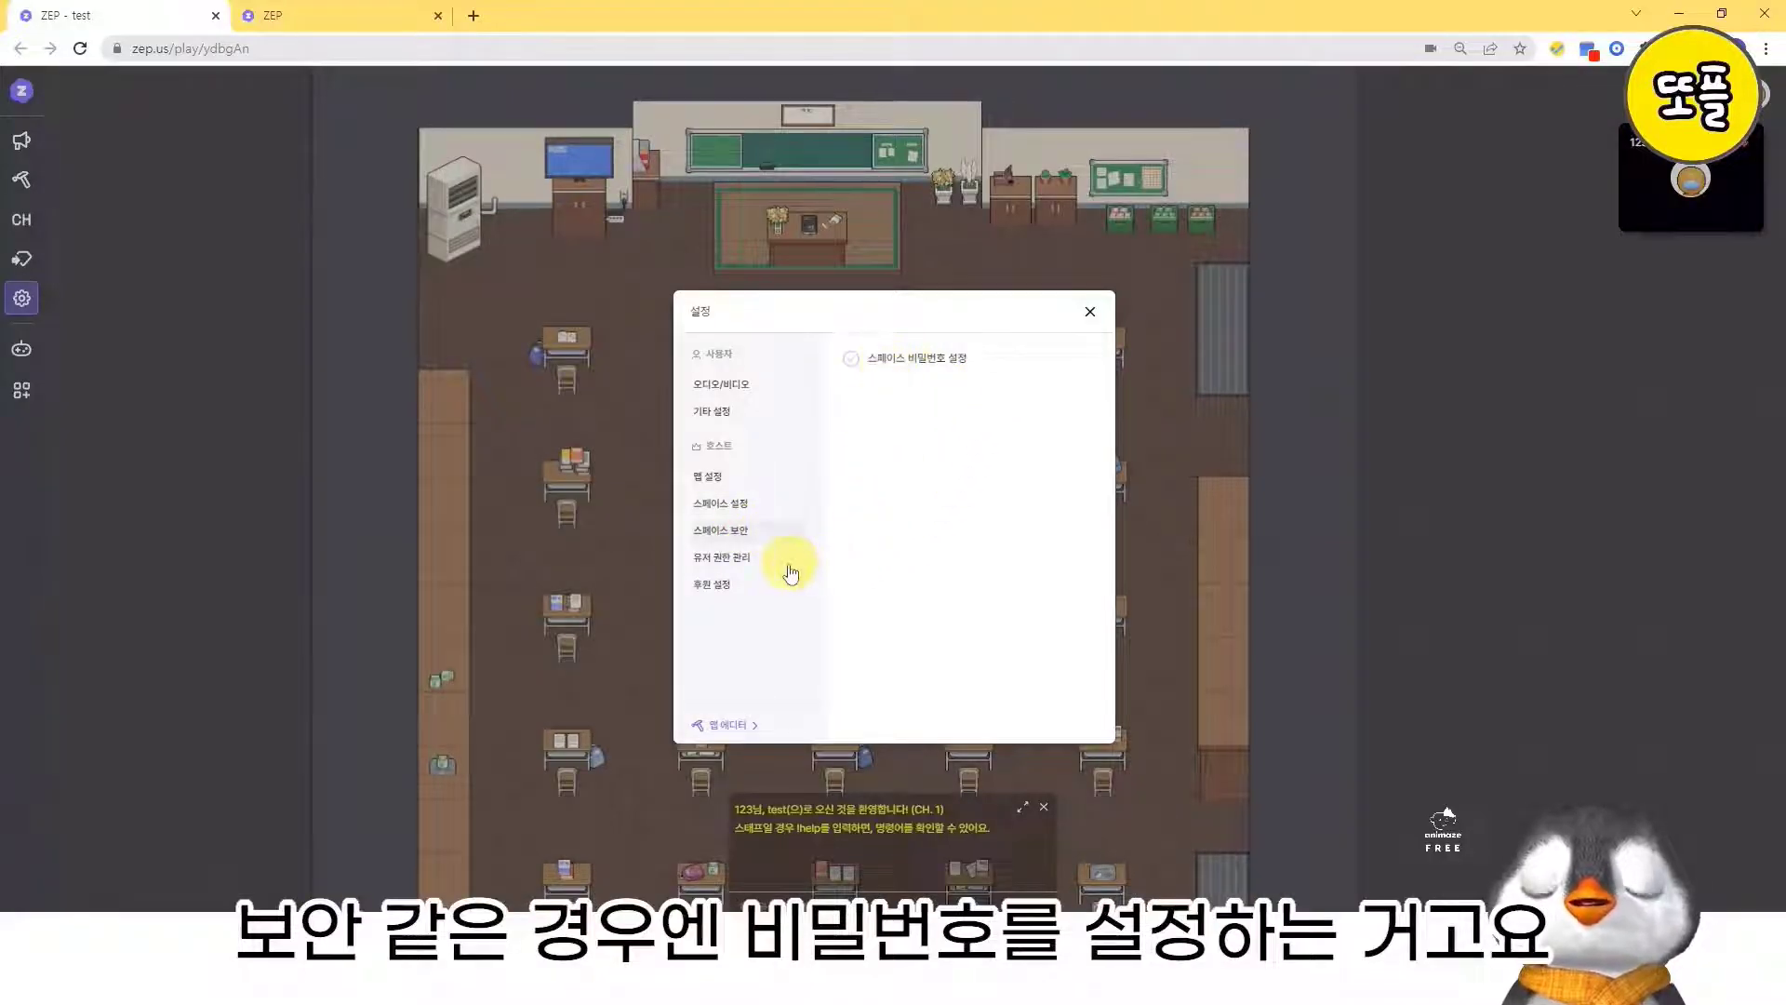
{"action": "left_click", "coordinate": [765, 562]}
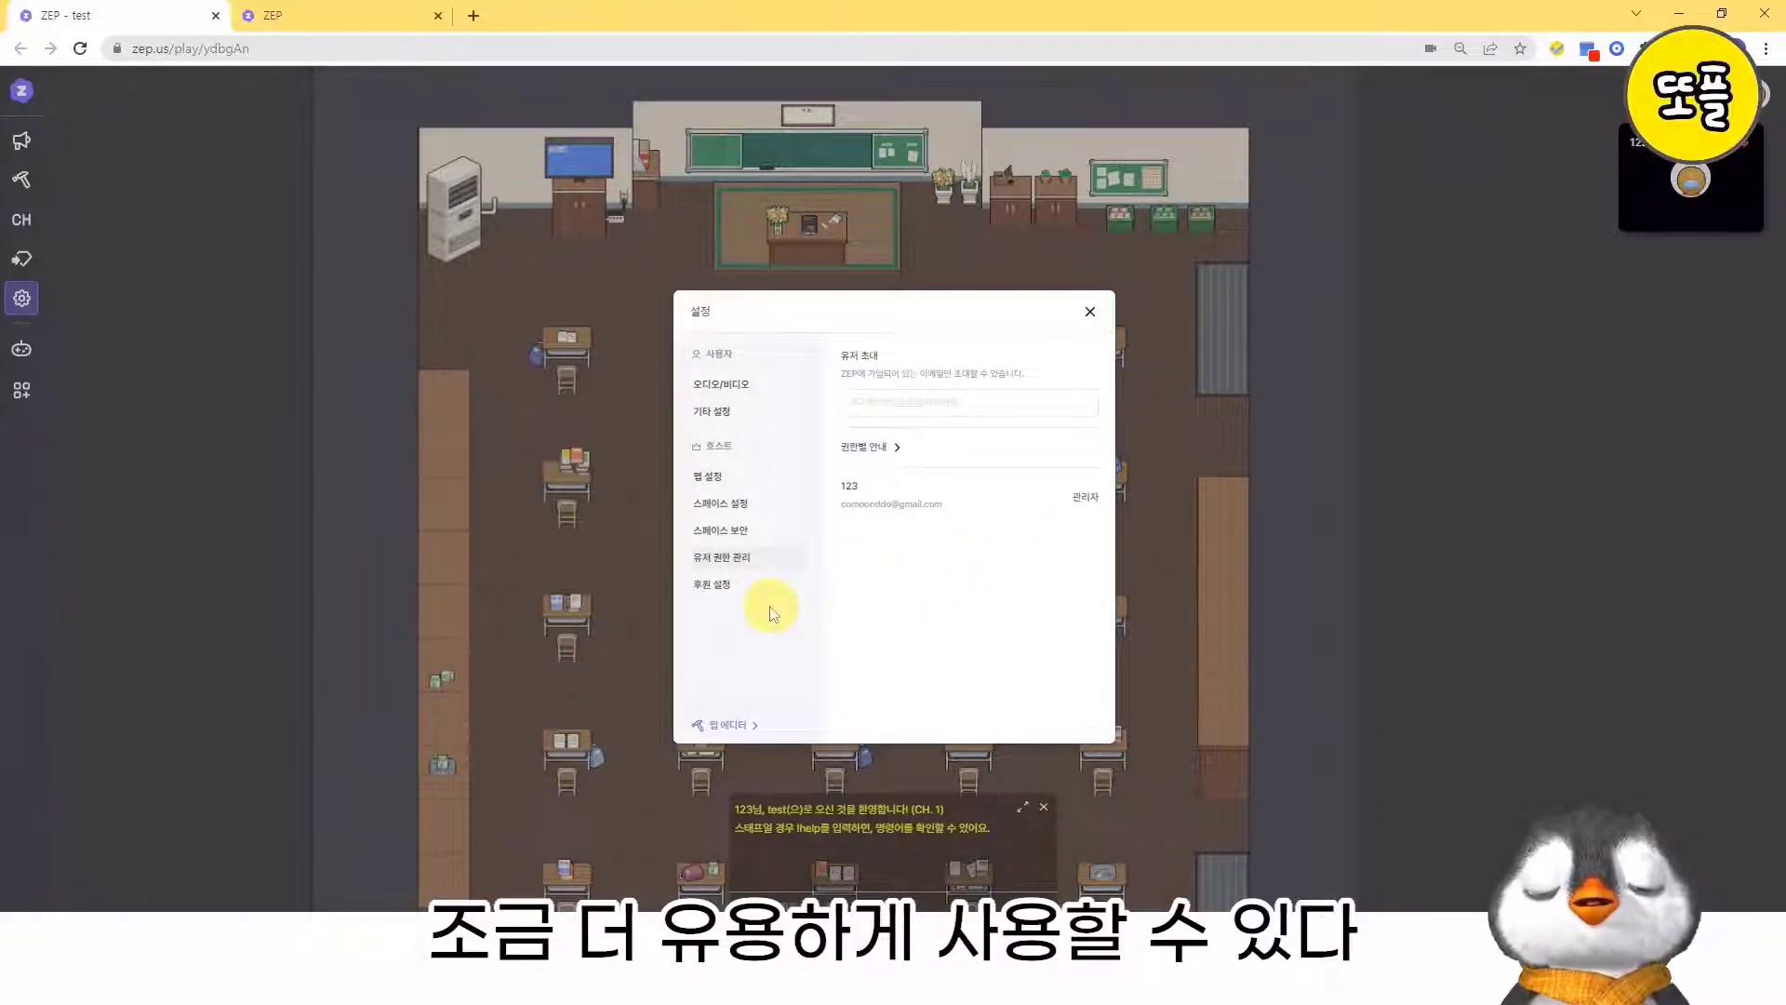
{"action": "left_click", "coordinate": [1089, 313]}
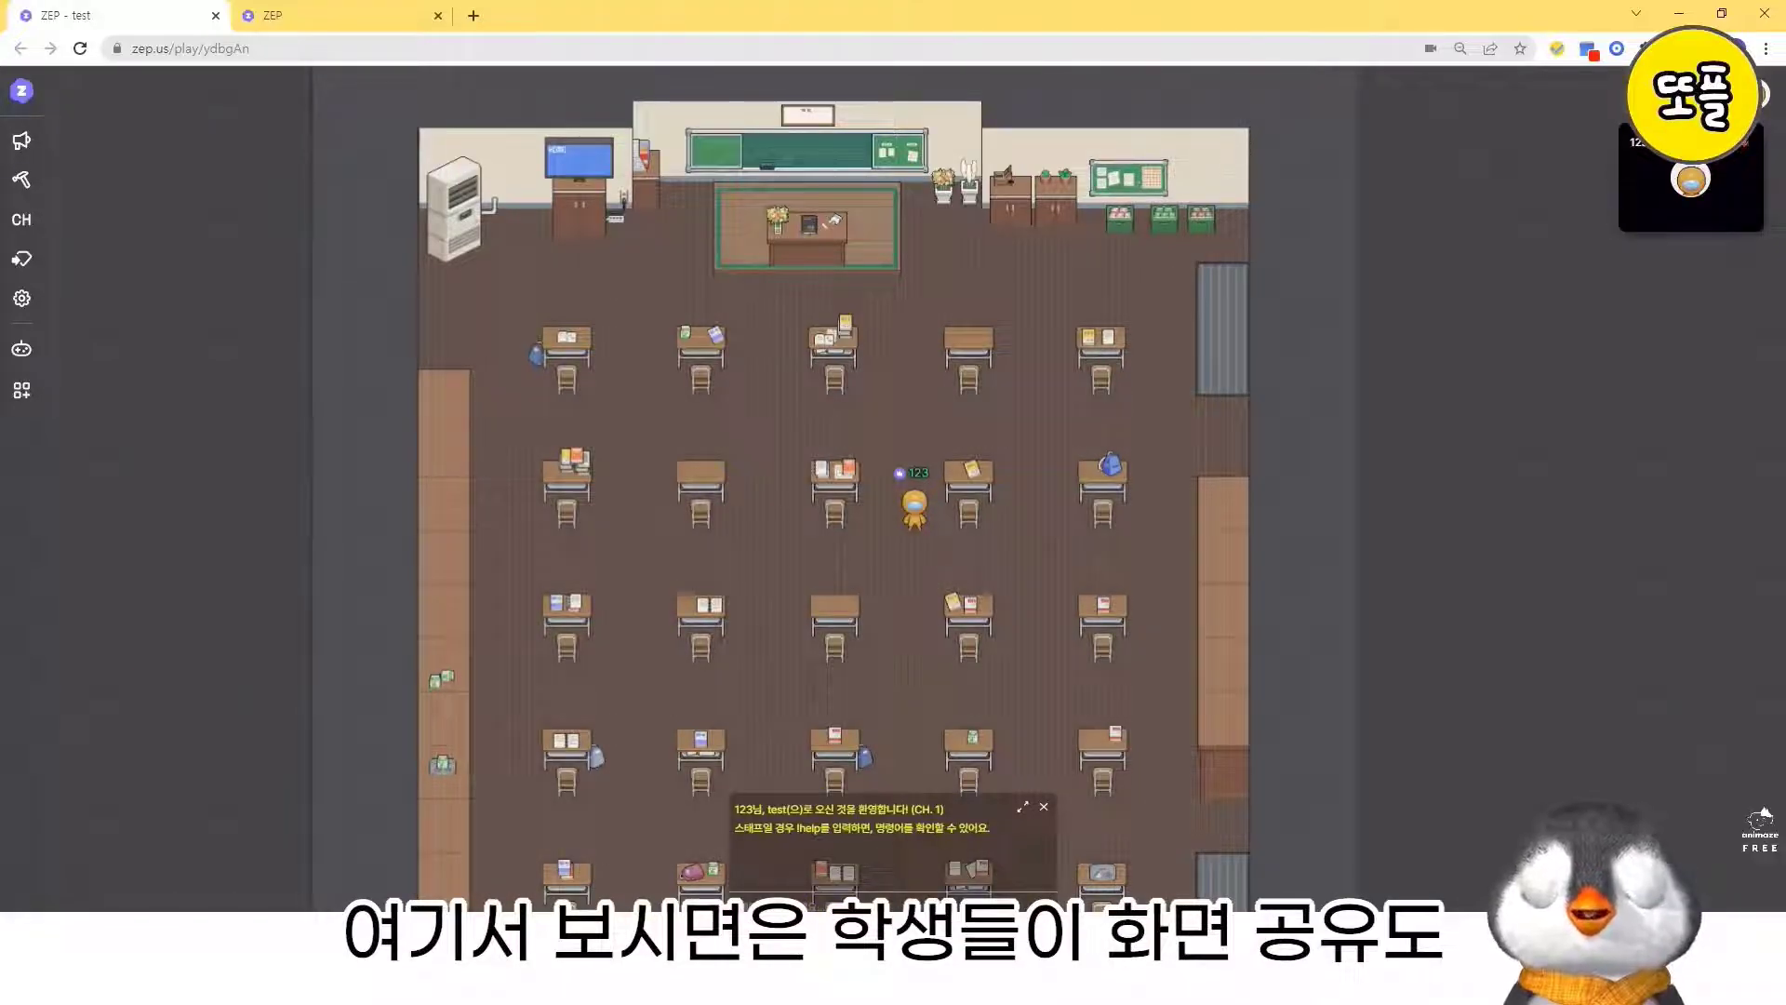
- Review the 창 and 전체 화면 sources offered for screen sharing, and cancel without sharing
{"action": "left_click", "coordinate": [908, 893]}
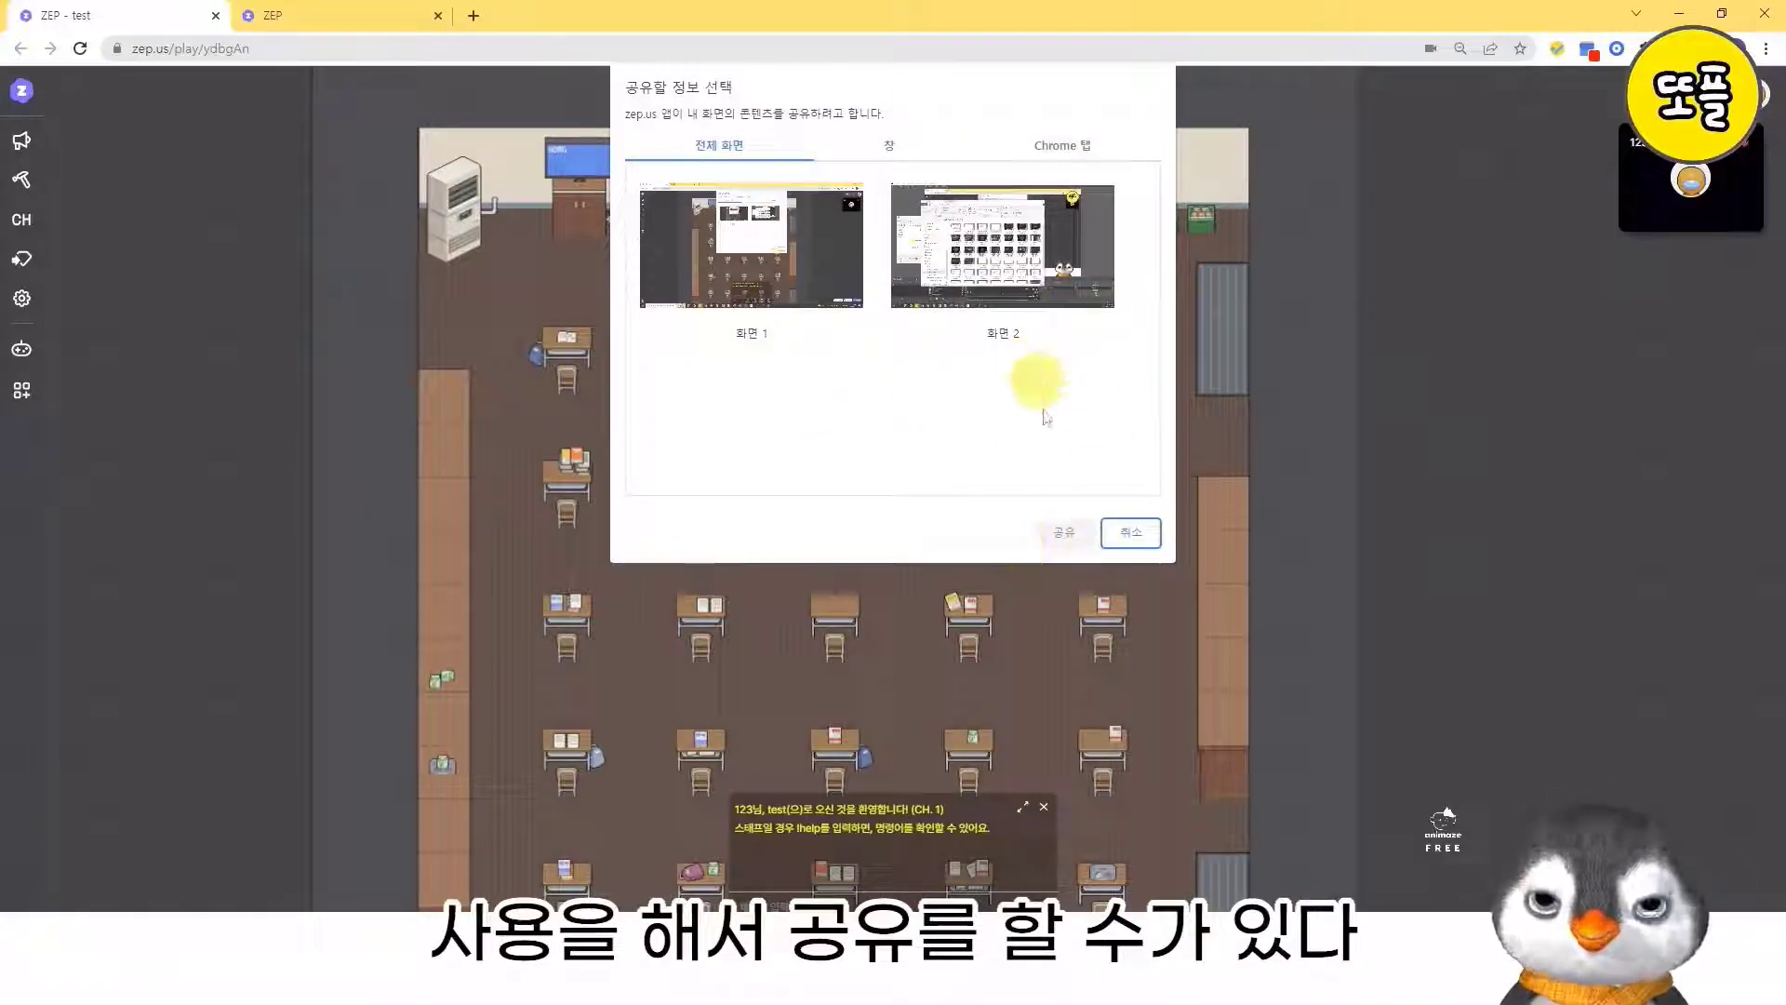
{"action": "left_click", "coordinate": [889, 145]}
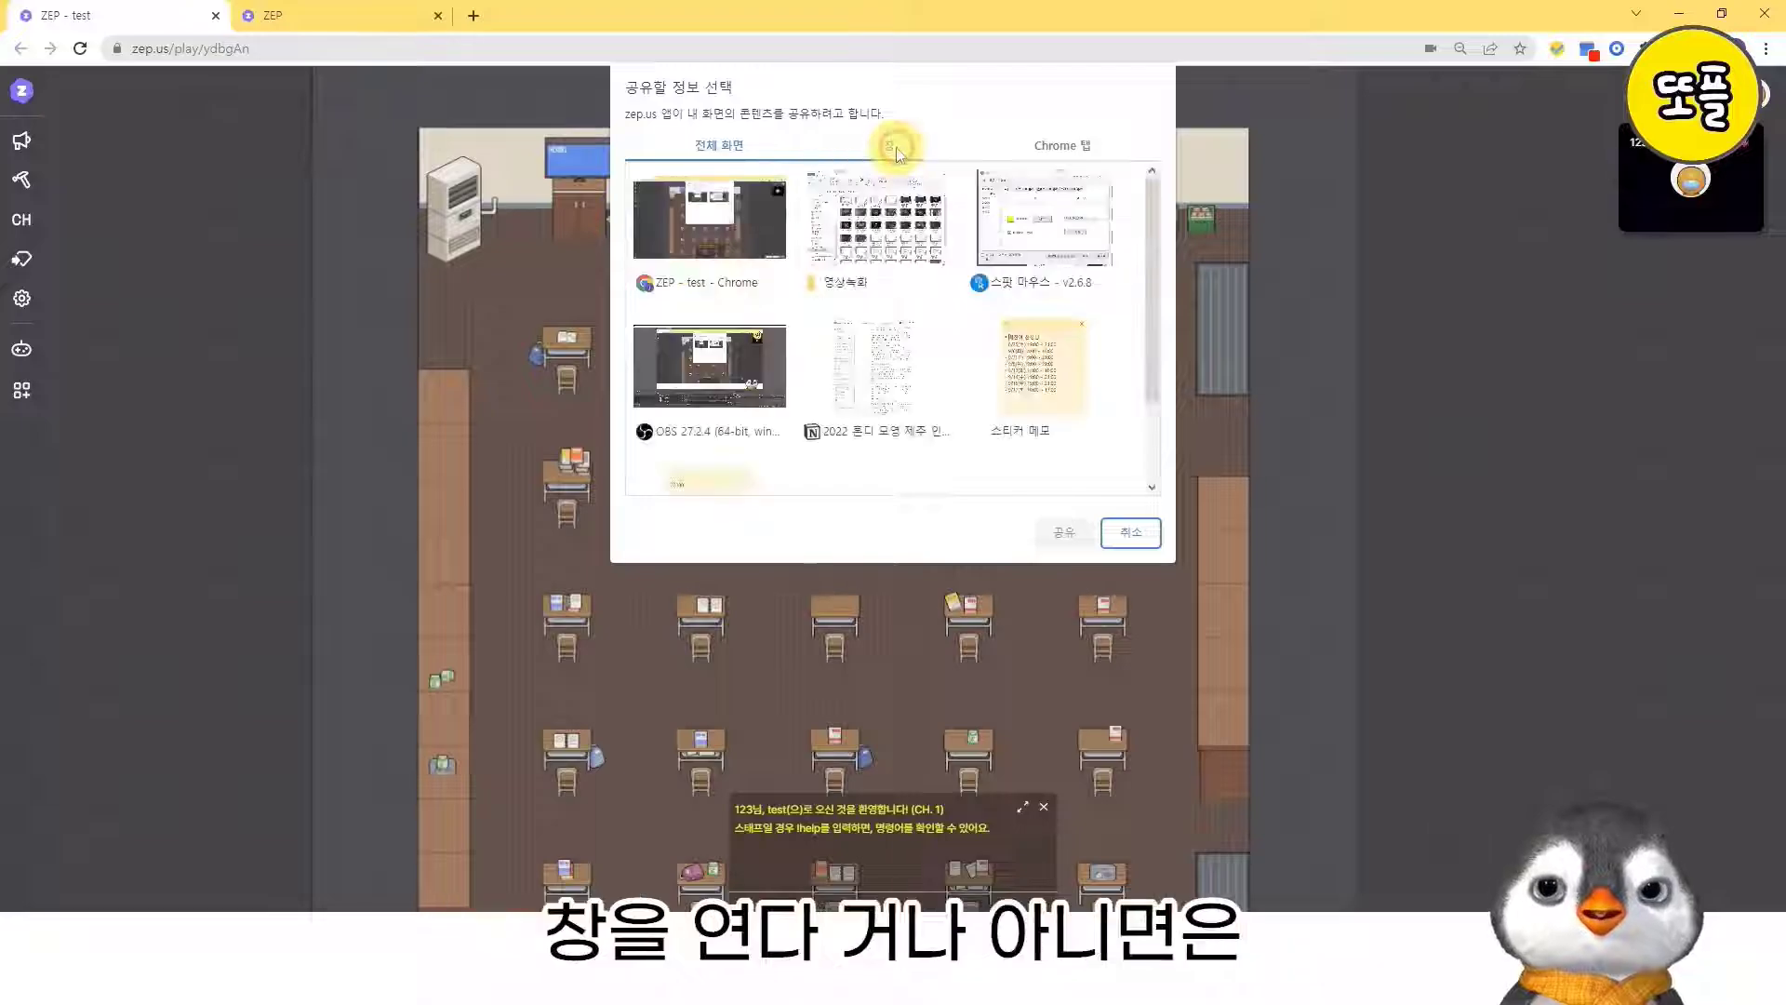
{"action": "left_click", "coordinate": [727, 151]}
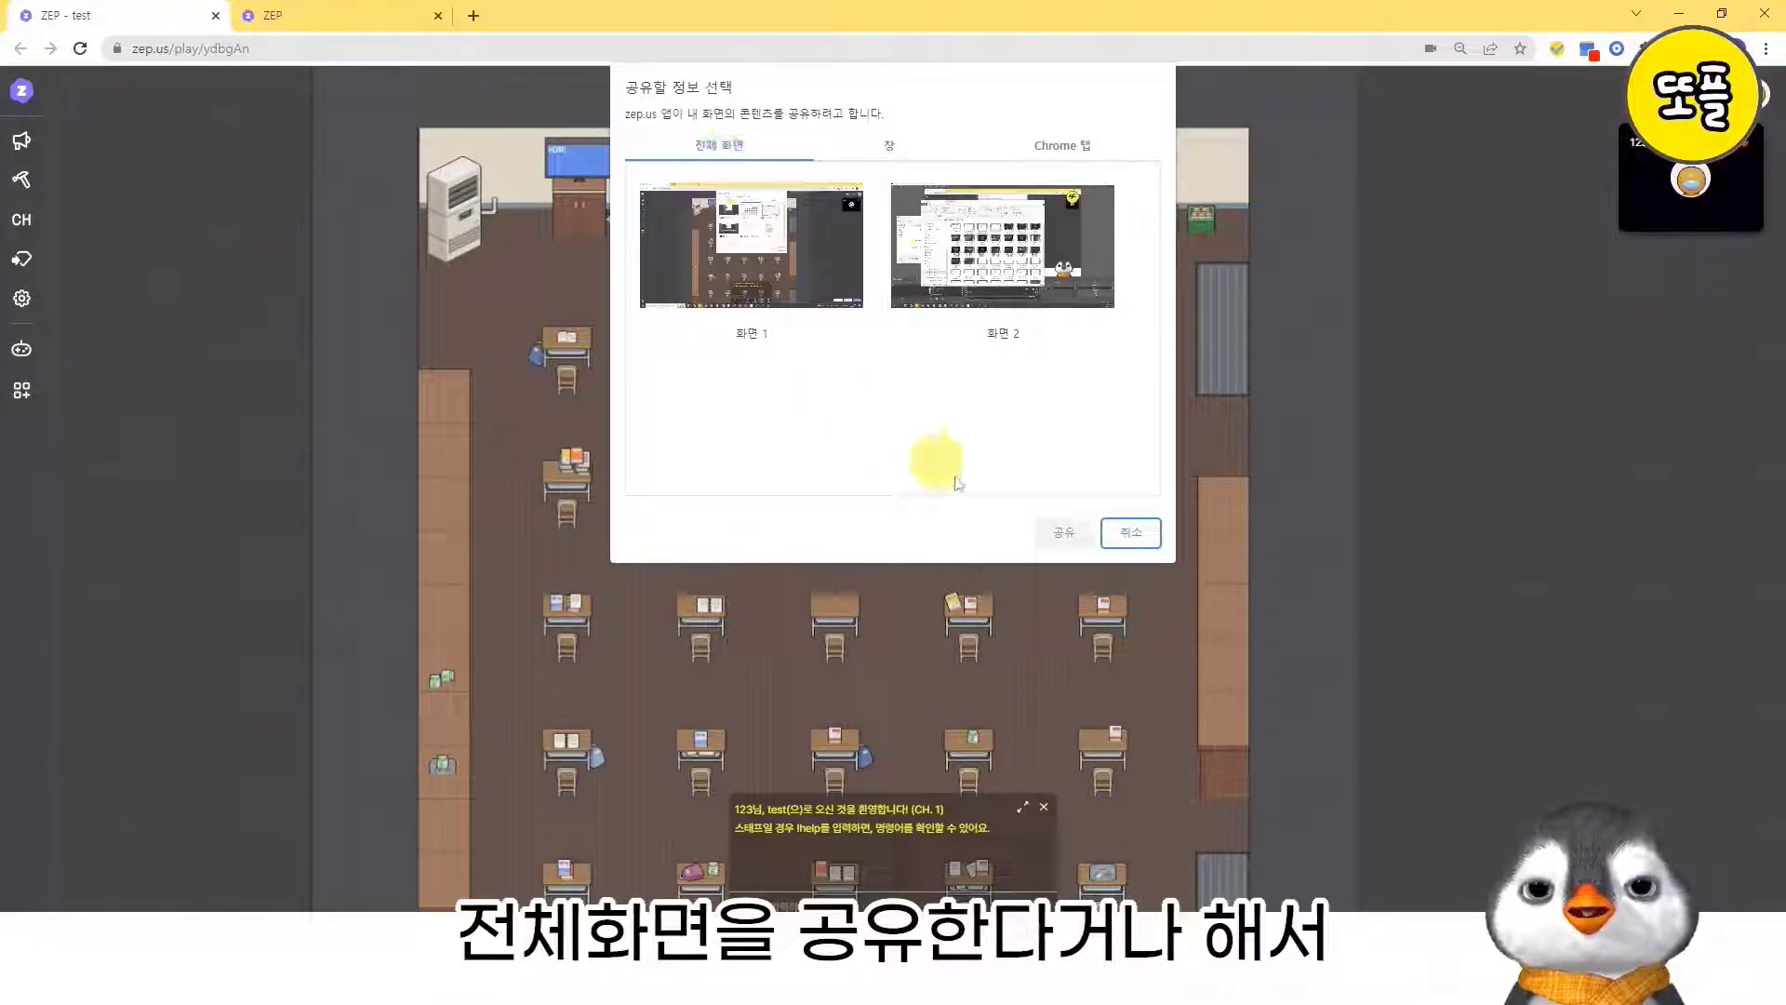
{"action": "left_click", "coordinate": [1137, 534]}
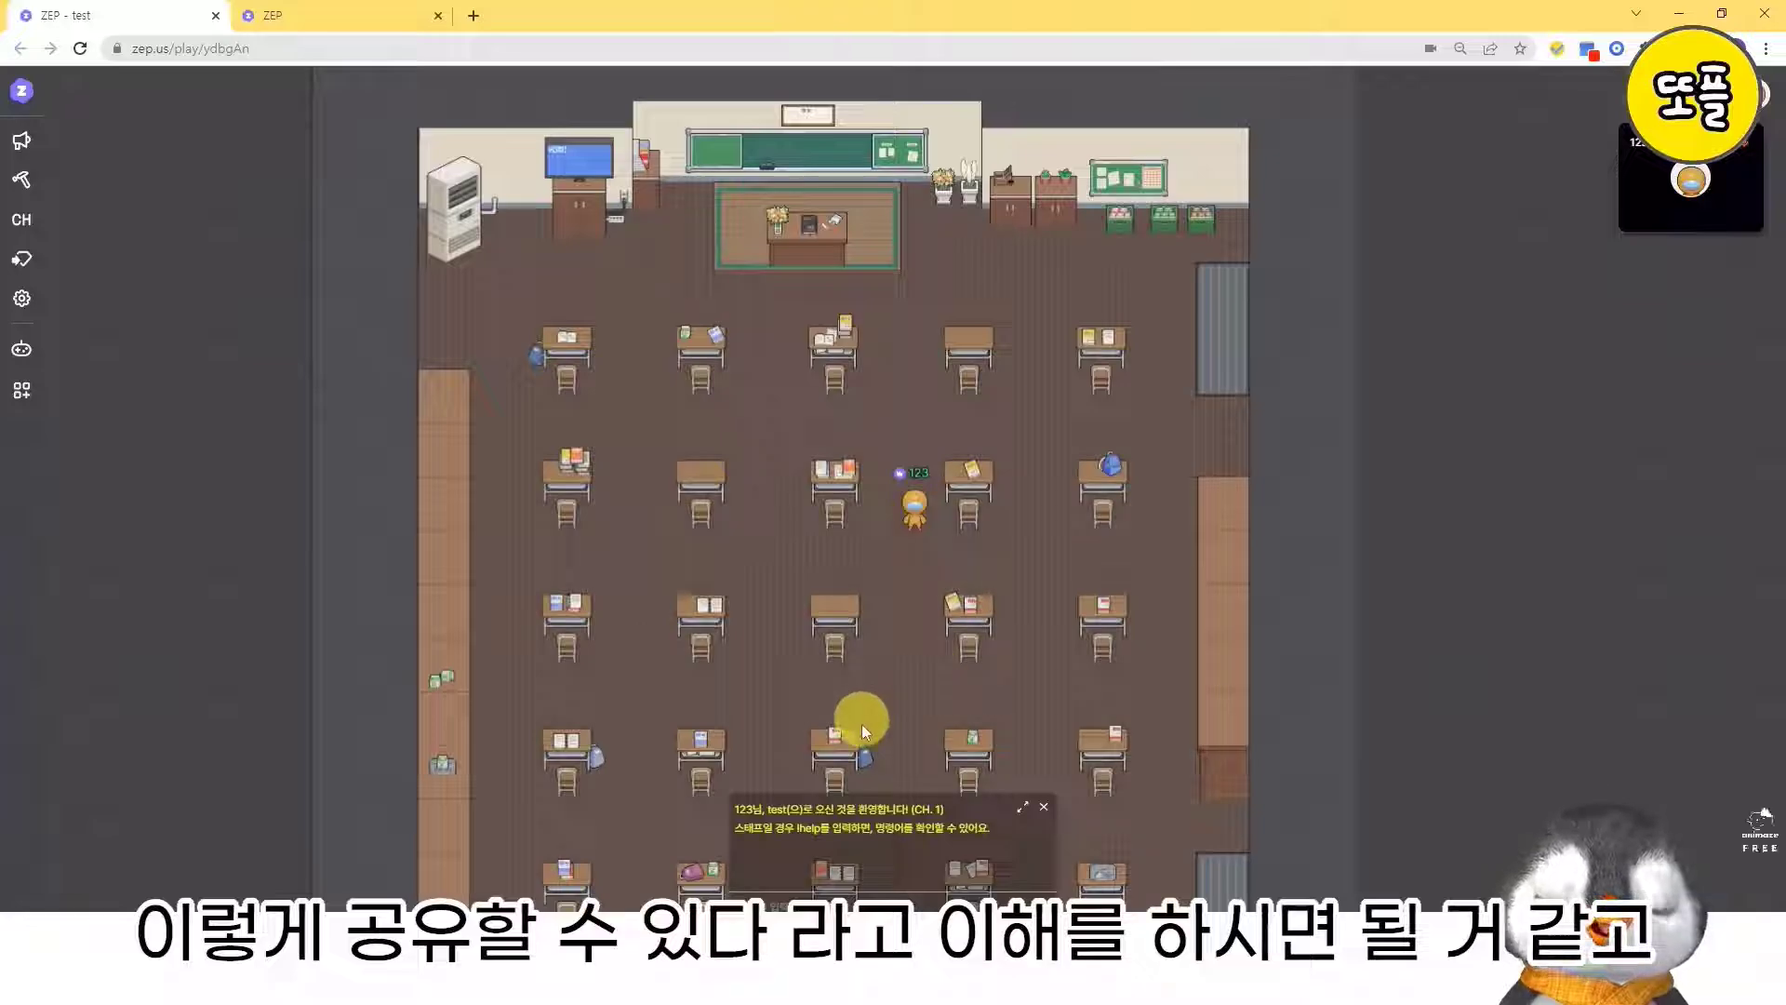
- Review the 유튜브 embed option and its screen size choices among the media that can be added, and close it without embedding
{"action": "left_click", "coordinate": [902, 943]}
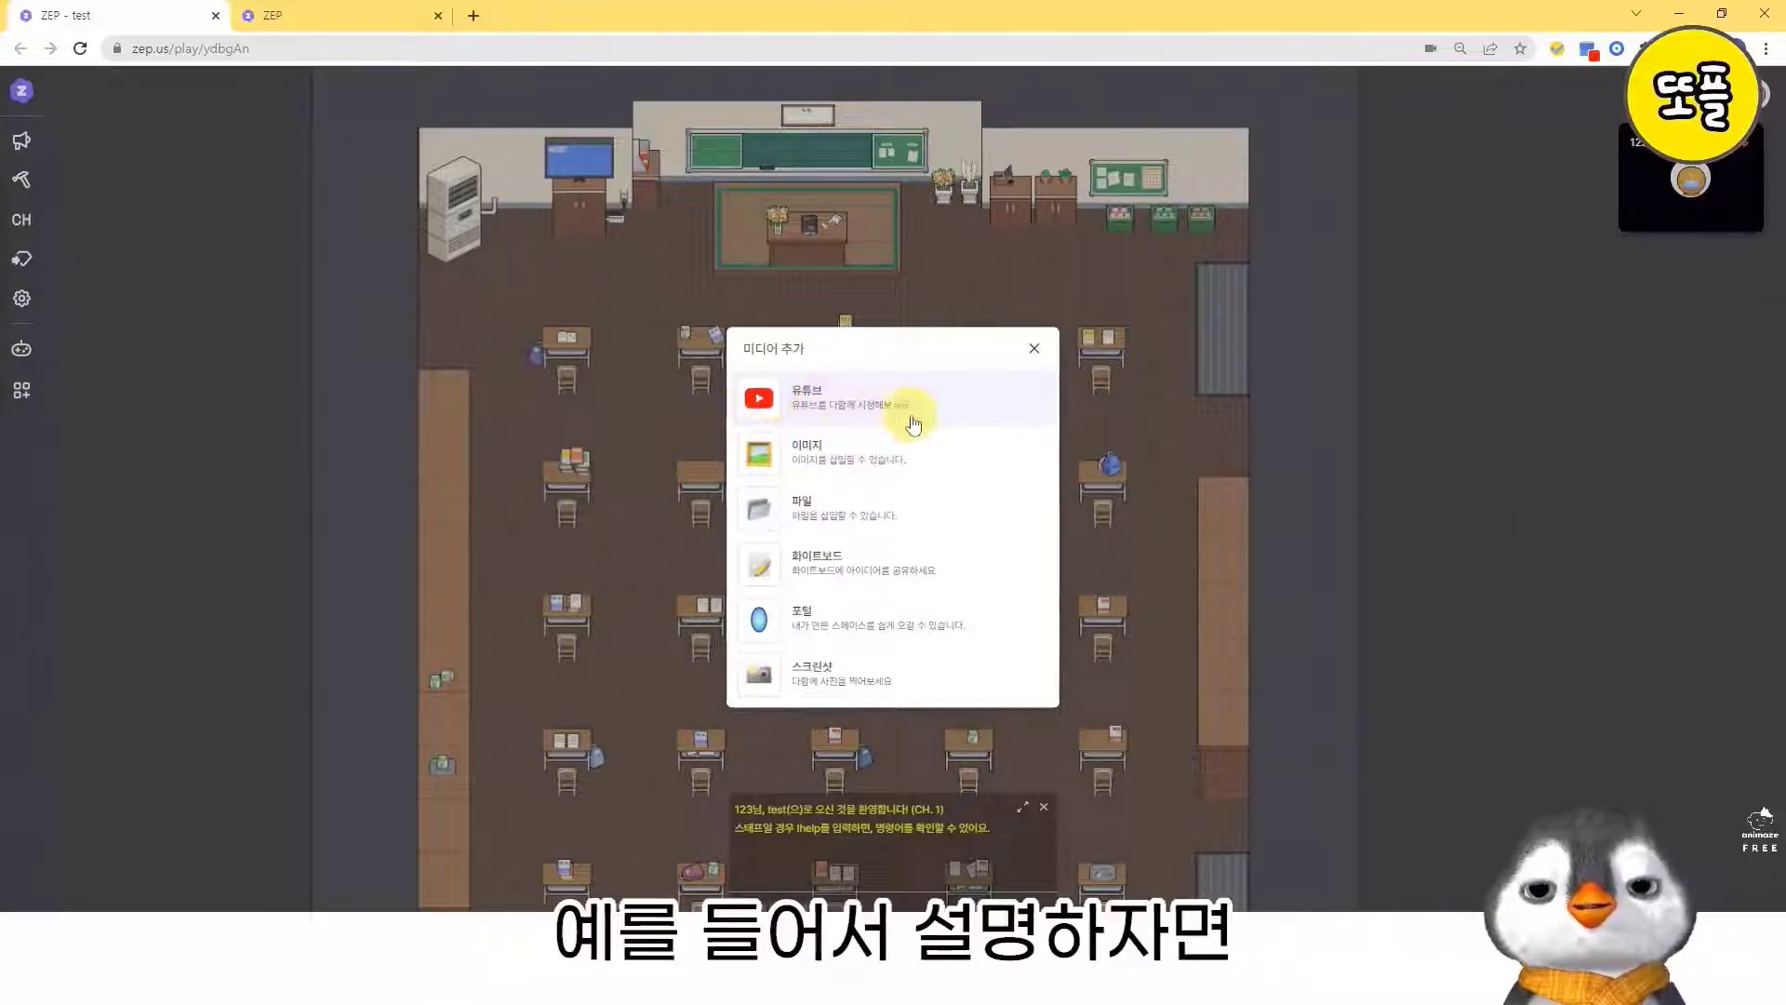
{"action": "left_click", "coordinate": [846, 410]}
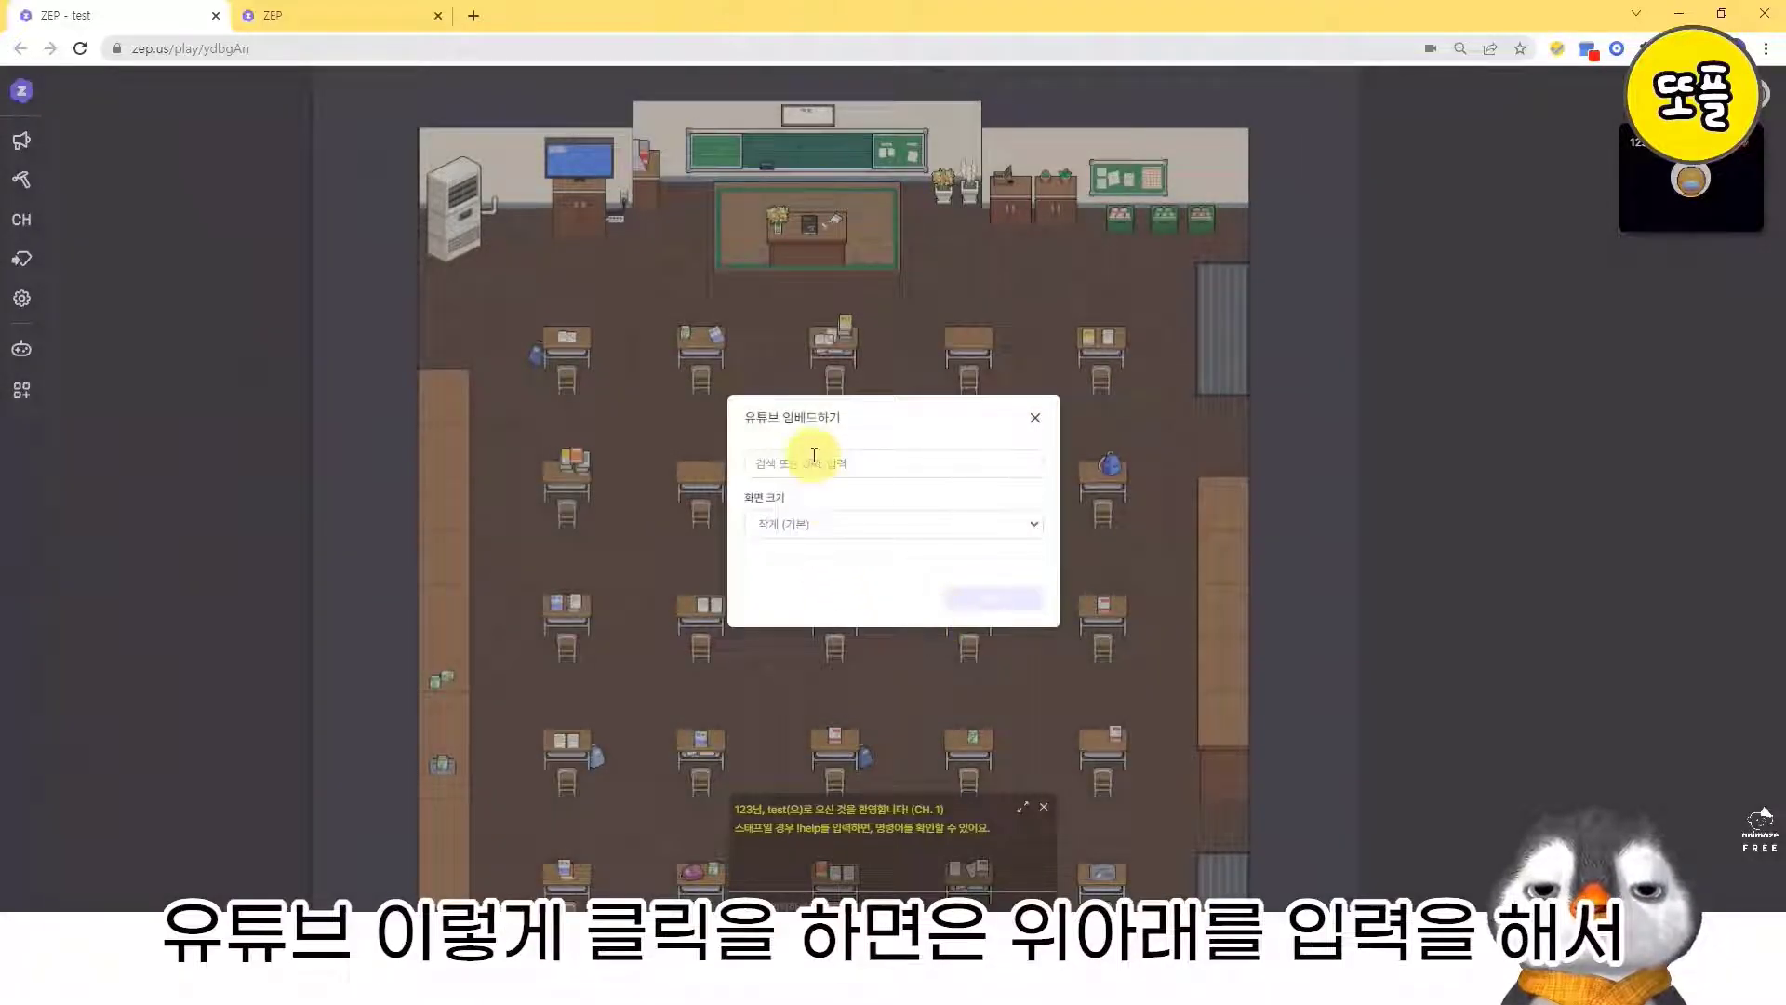
{"action": "left_click", "coordinate": [797, 524]}
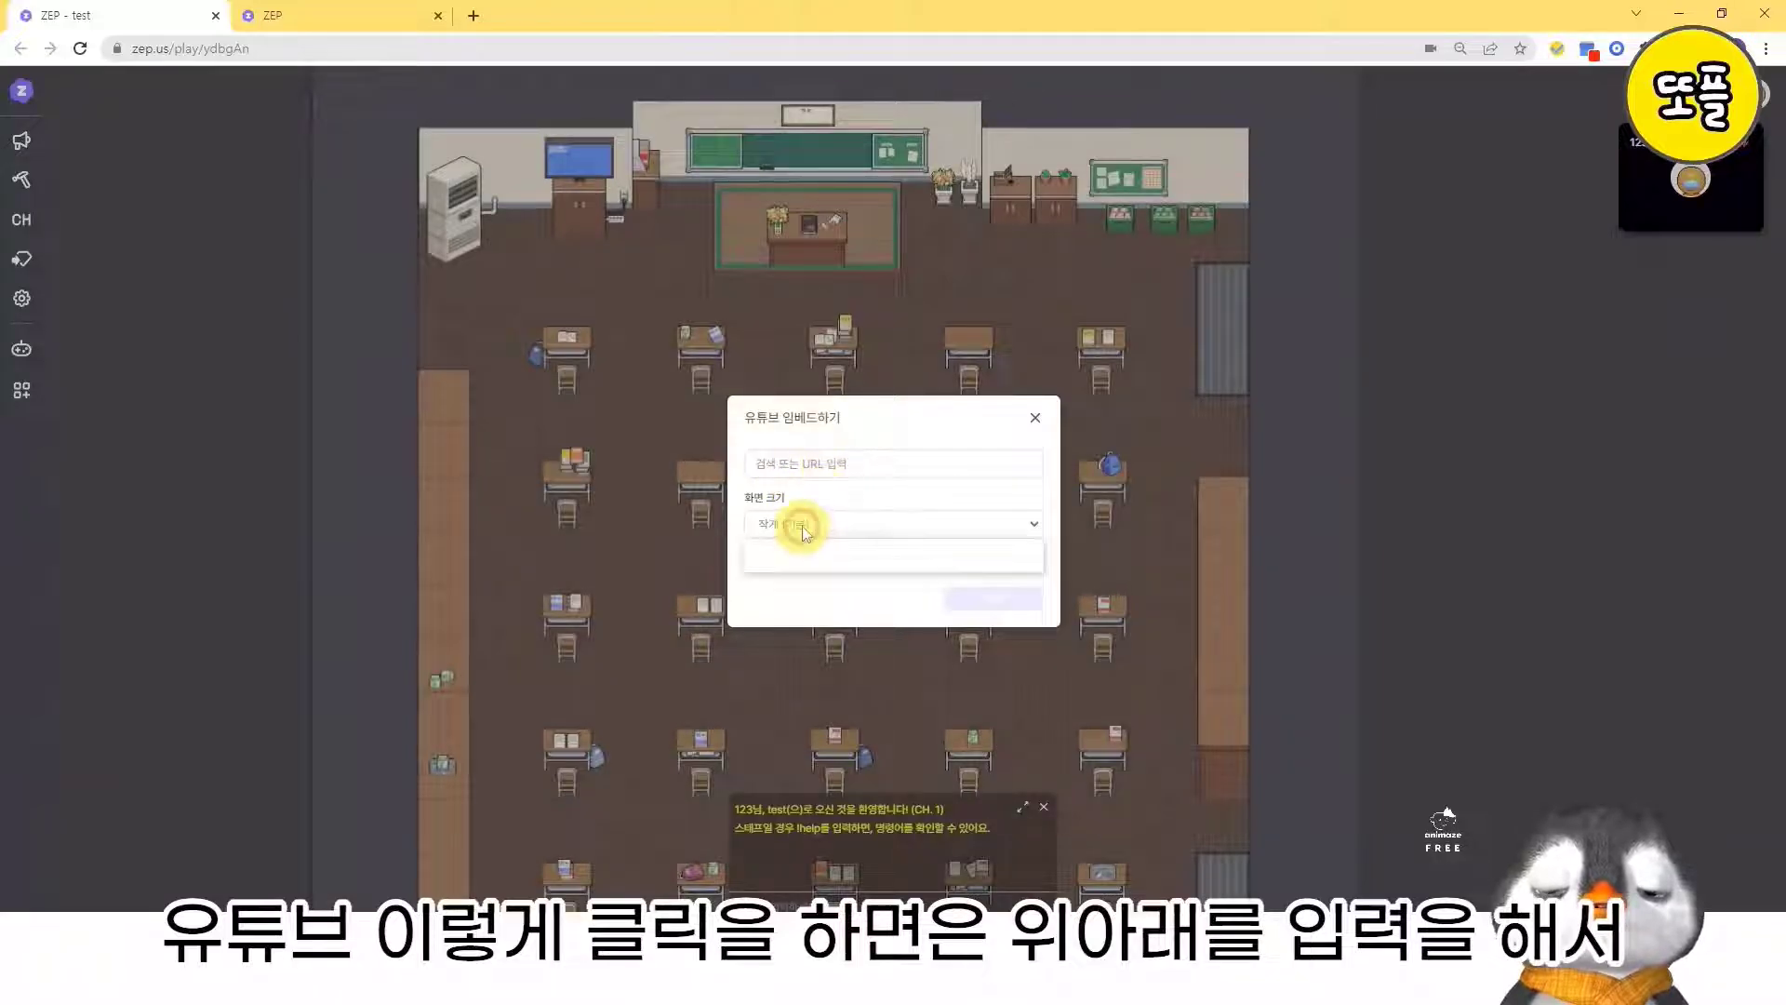
{"action": "left_click", "coordinate": [807, 601]}
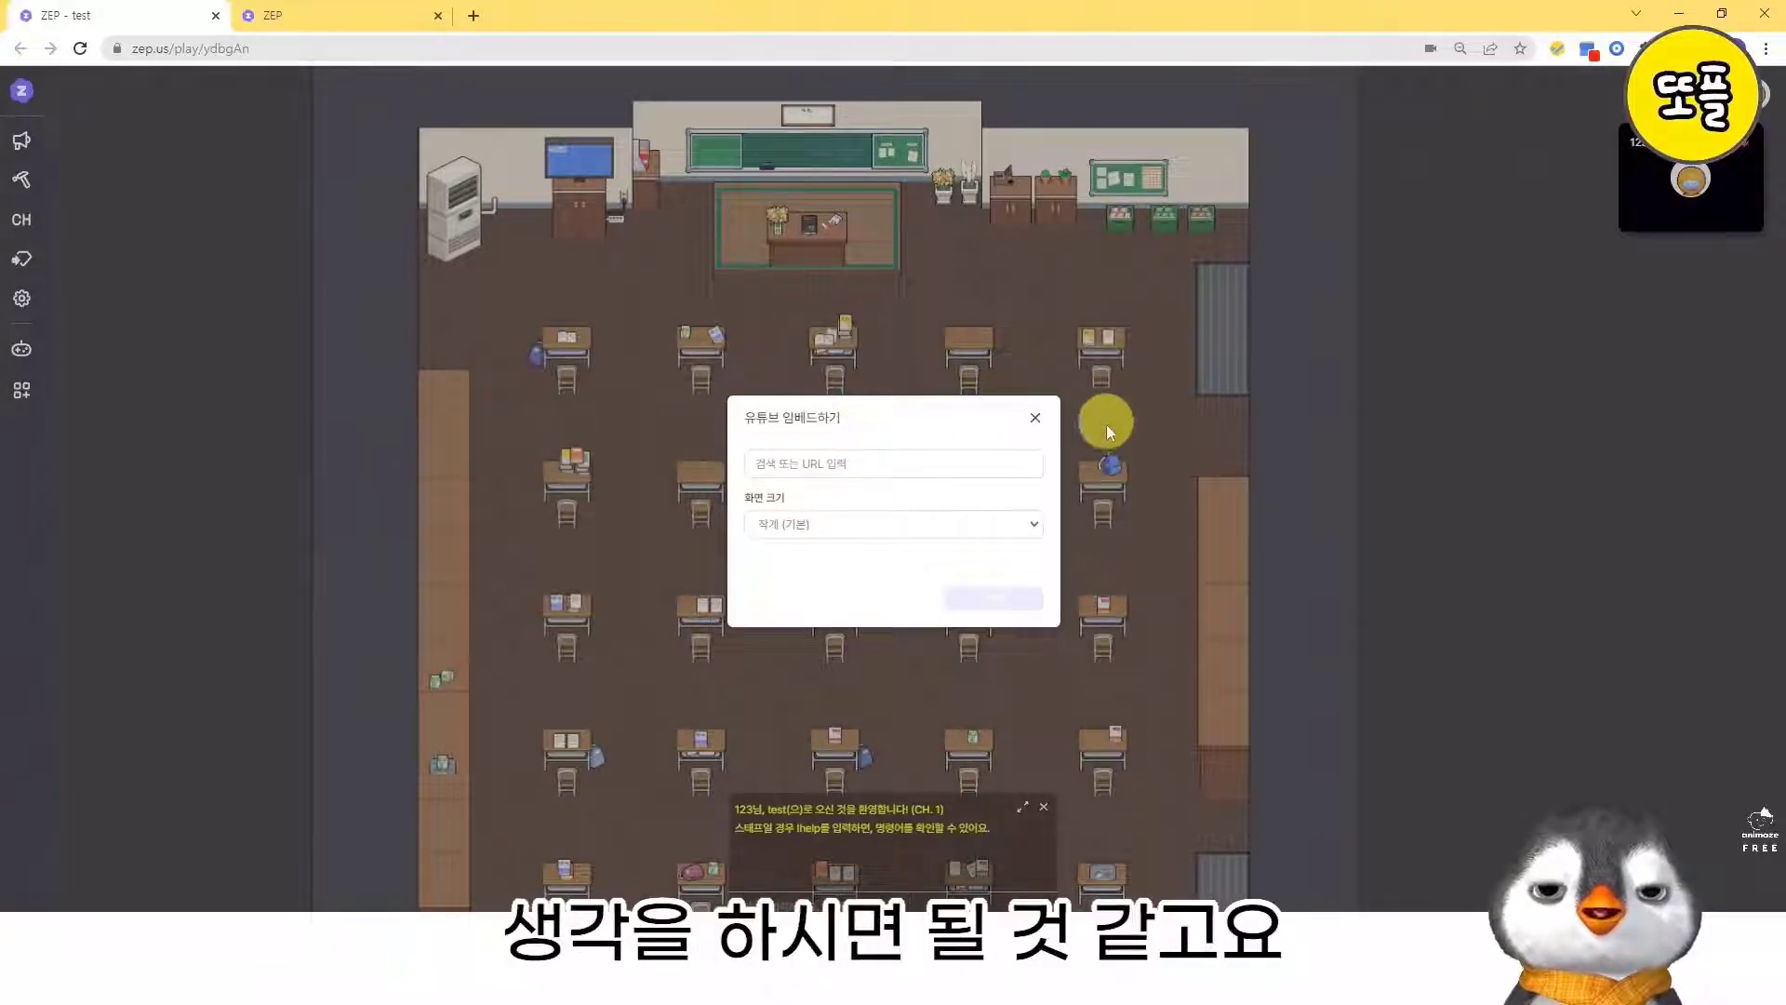
{"action": "left_click", "coordinate": [1035, 418]}
- Have the avatar show the clap, heart and smiling-face reactions in the classroom
{"action": "left_click", "coordinate": [1069, 932]}
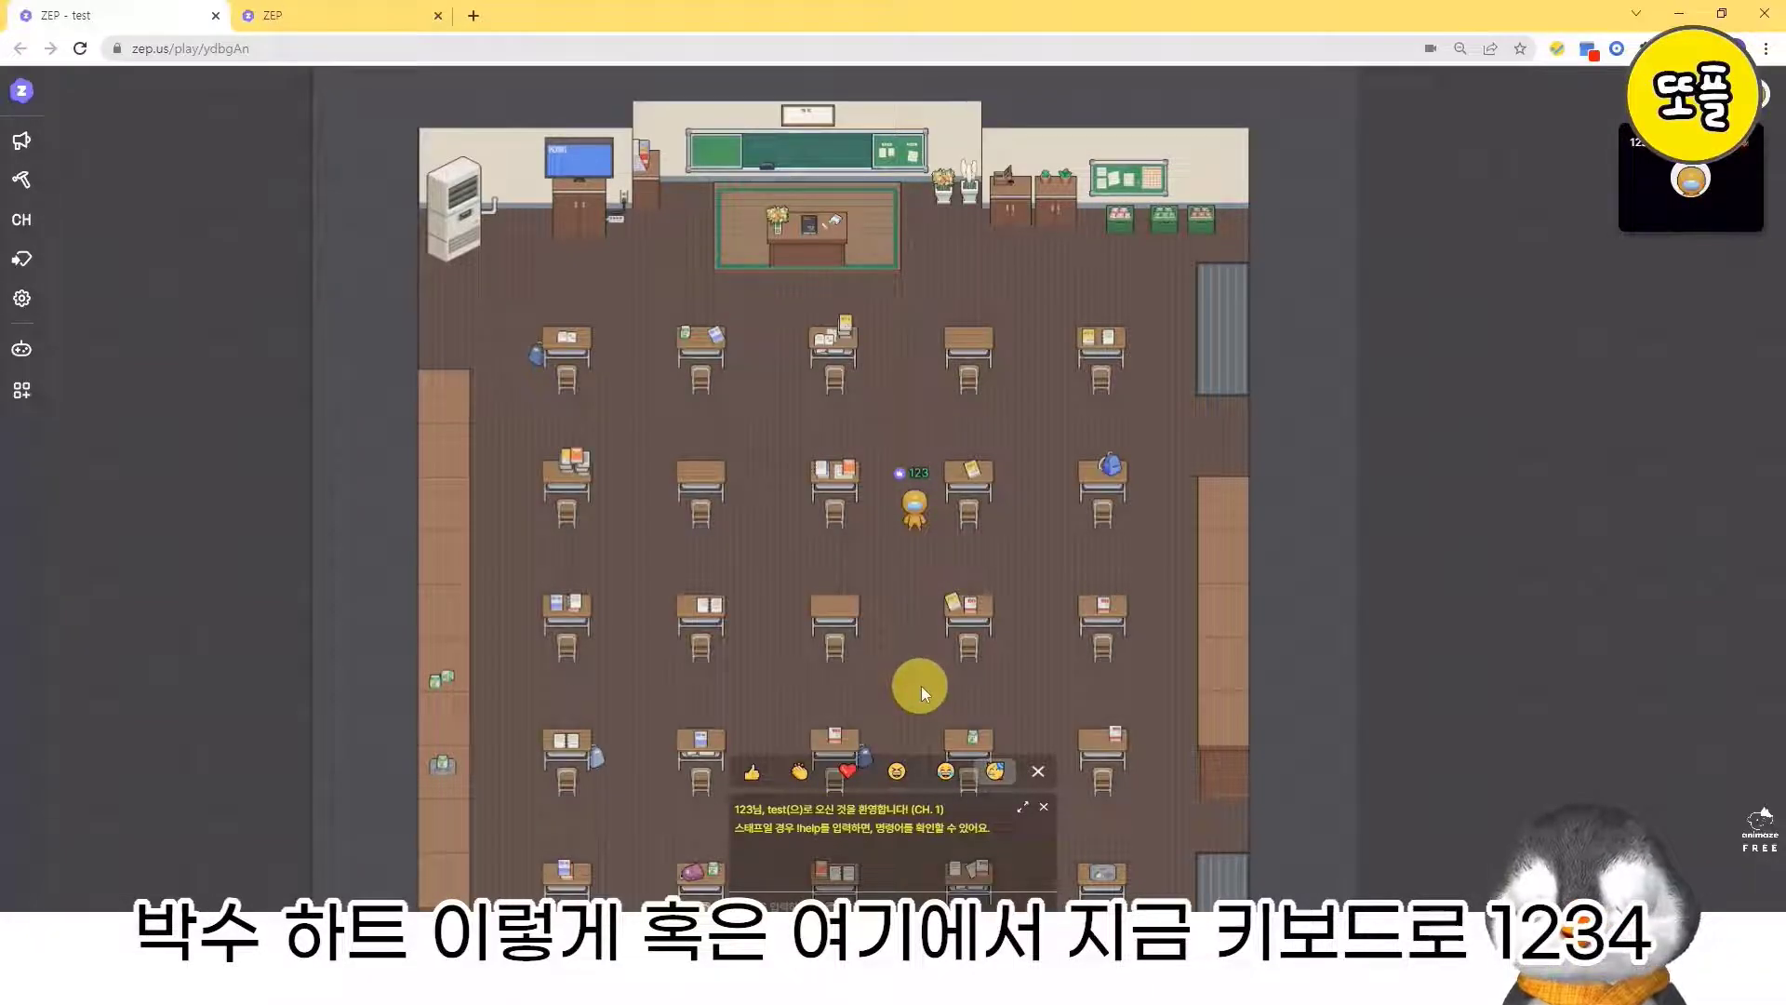
{"action": "key", "text": "2"}
{"action": "key", "text": "3"}
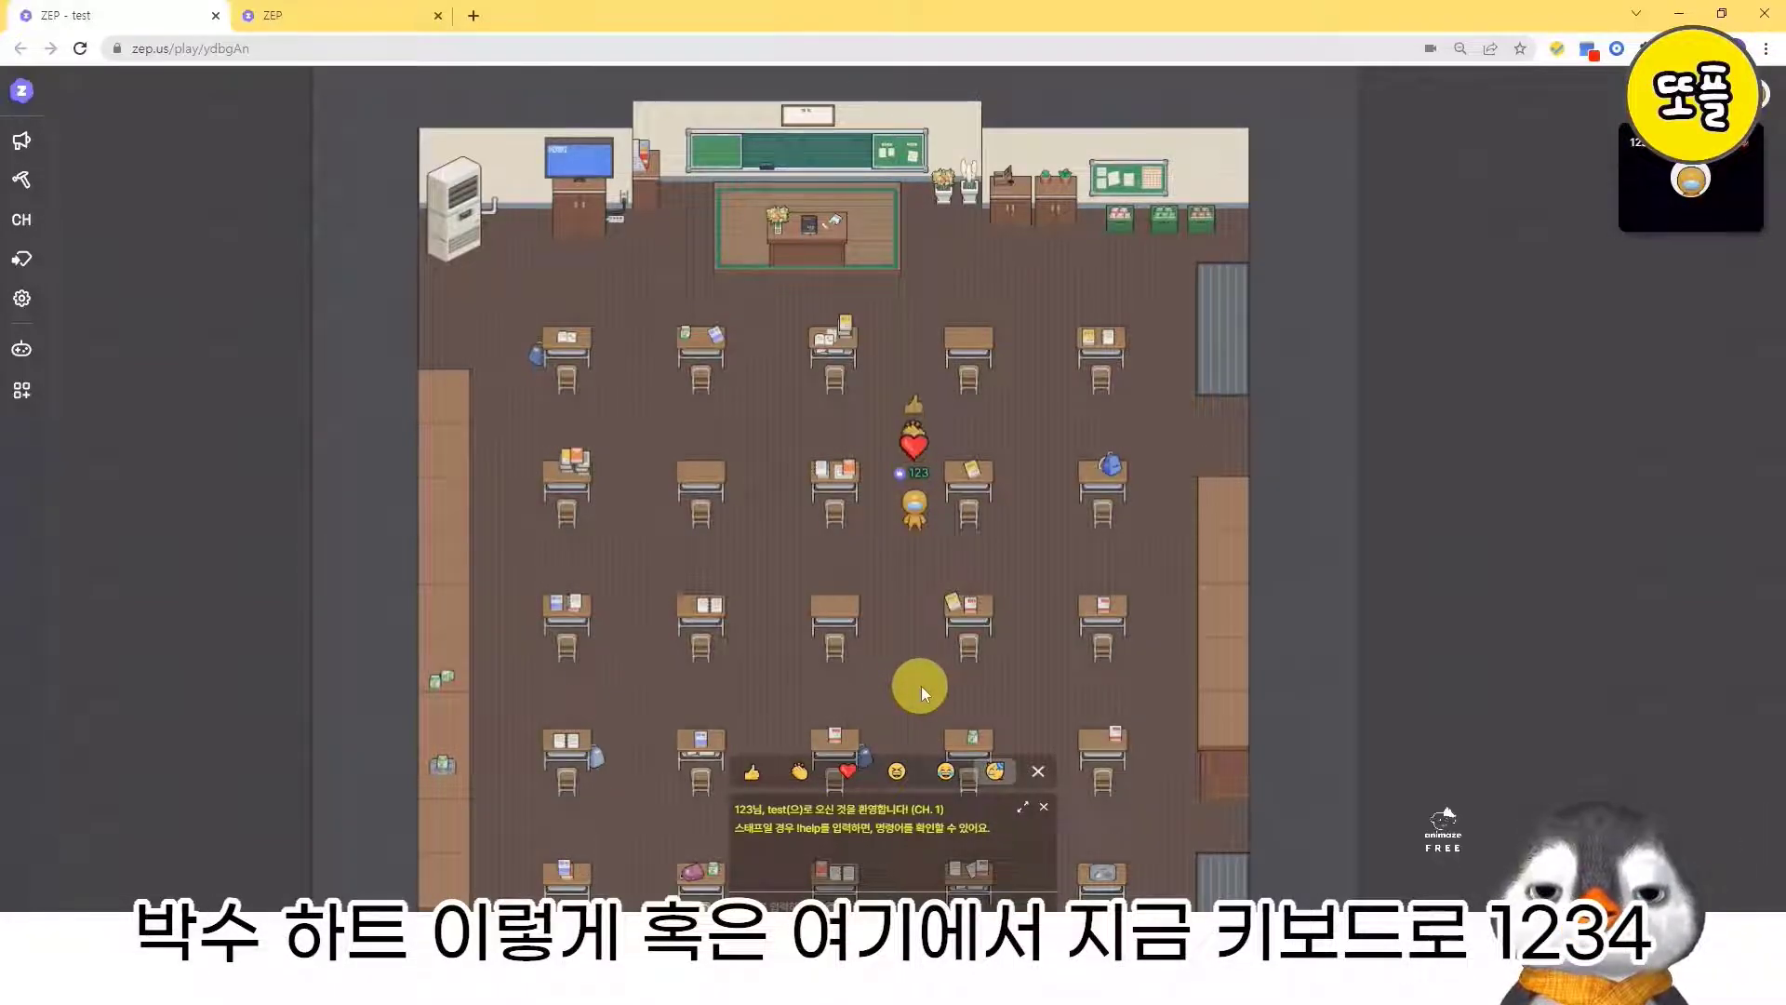
{"action": "key", "text": "4"}
- Walk the avatar around between the desks and make it perform the 춤추기 reaction
{"action": "key", "text": "Right"}
{"action": "key", "text": "Up"}
{"action": "key", "text": "Left"}
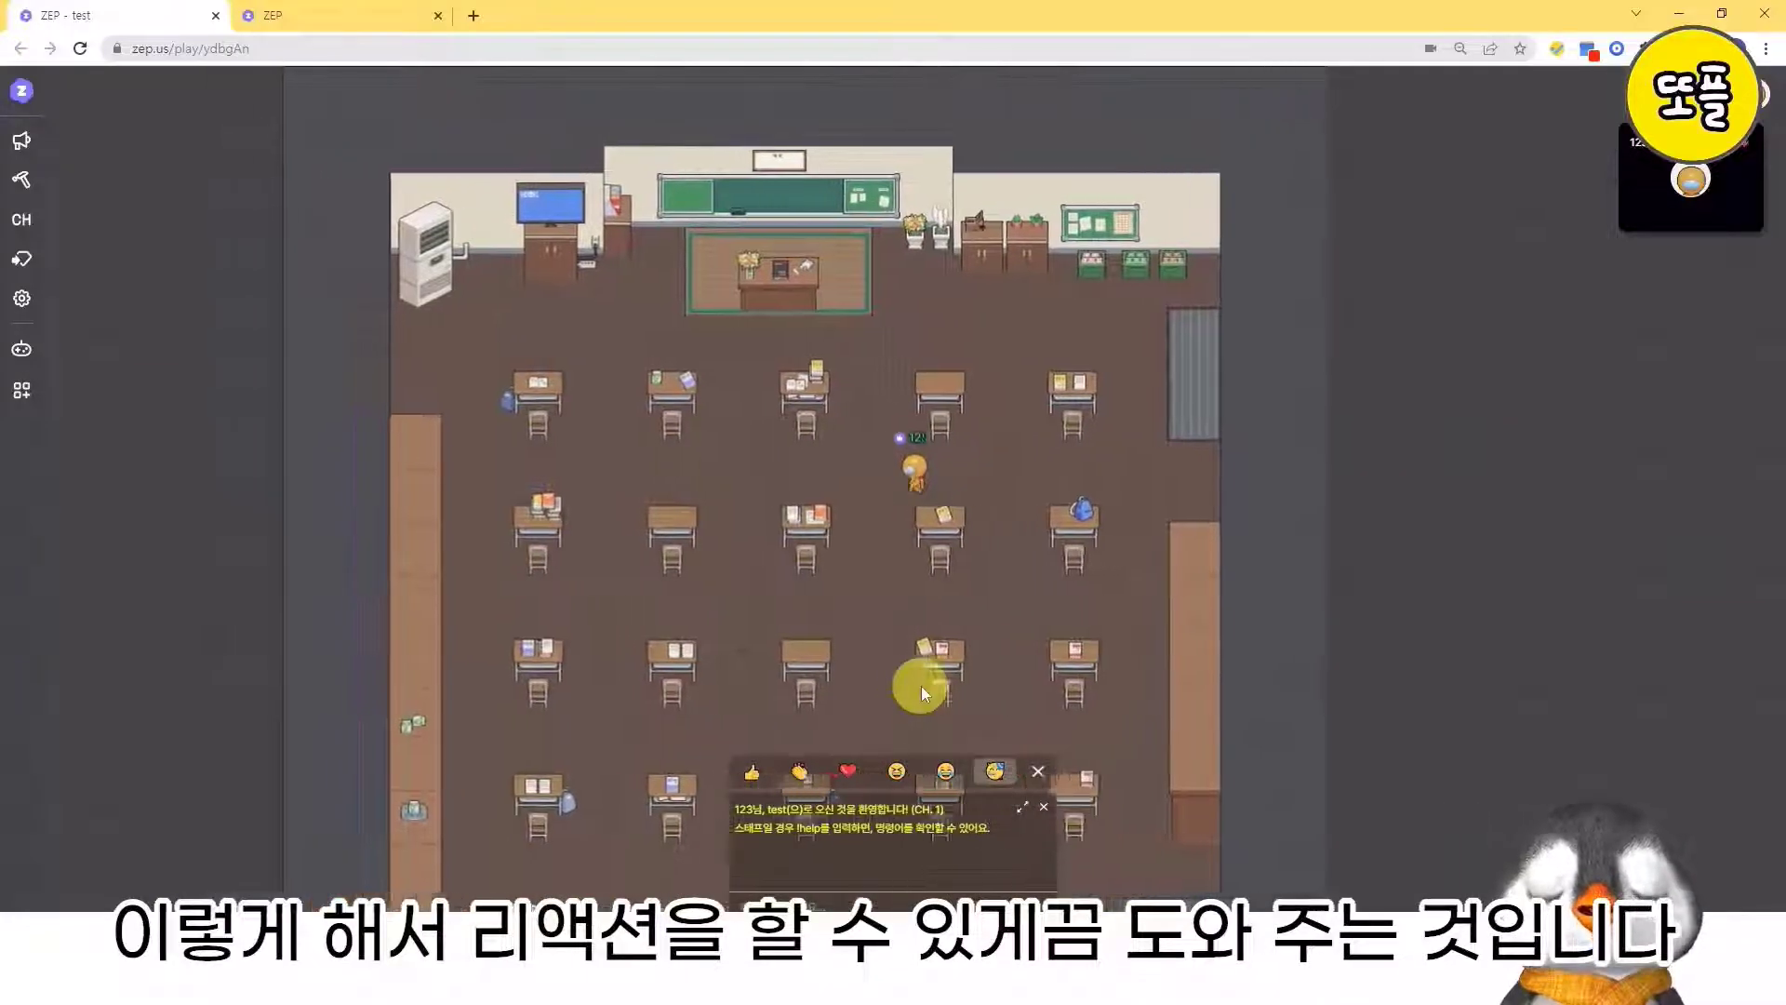
{"action": "key", "text": "Down"}
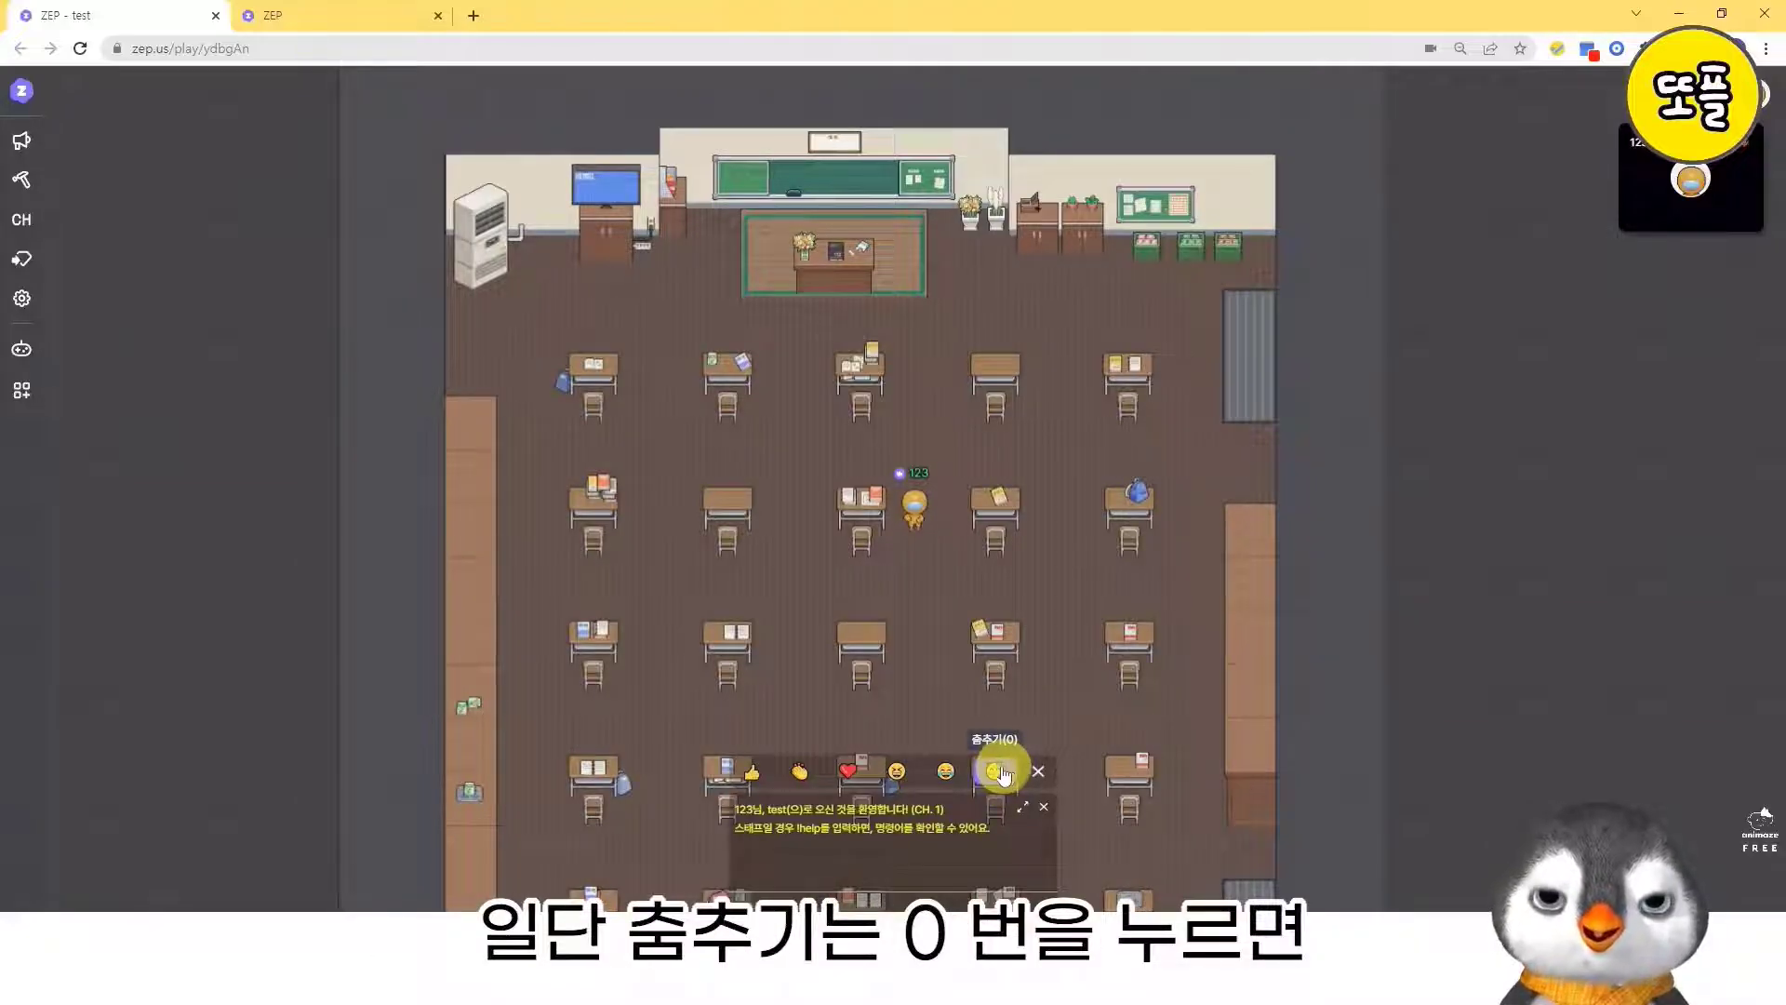
{"action": "left_click", "coordinate": [1002, 774]}
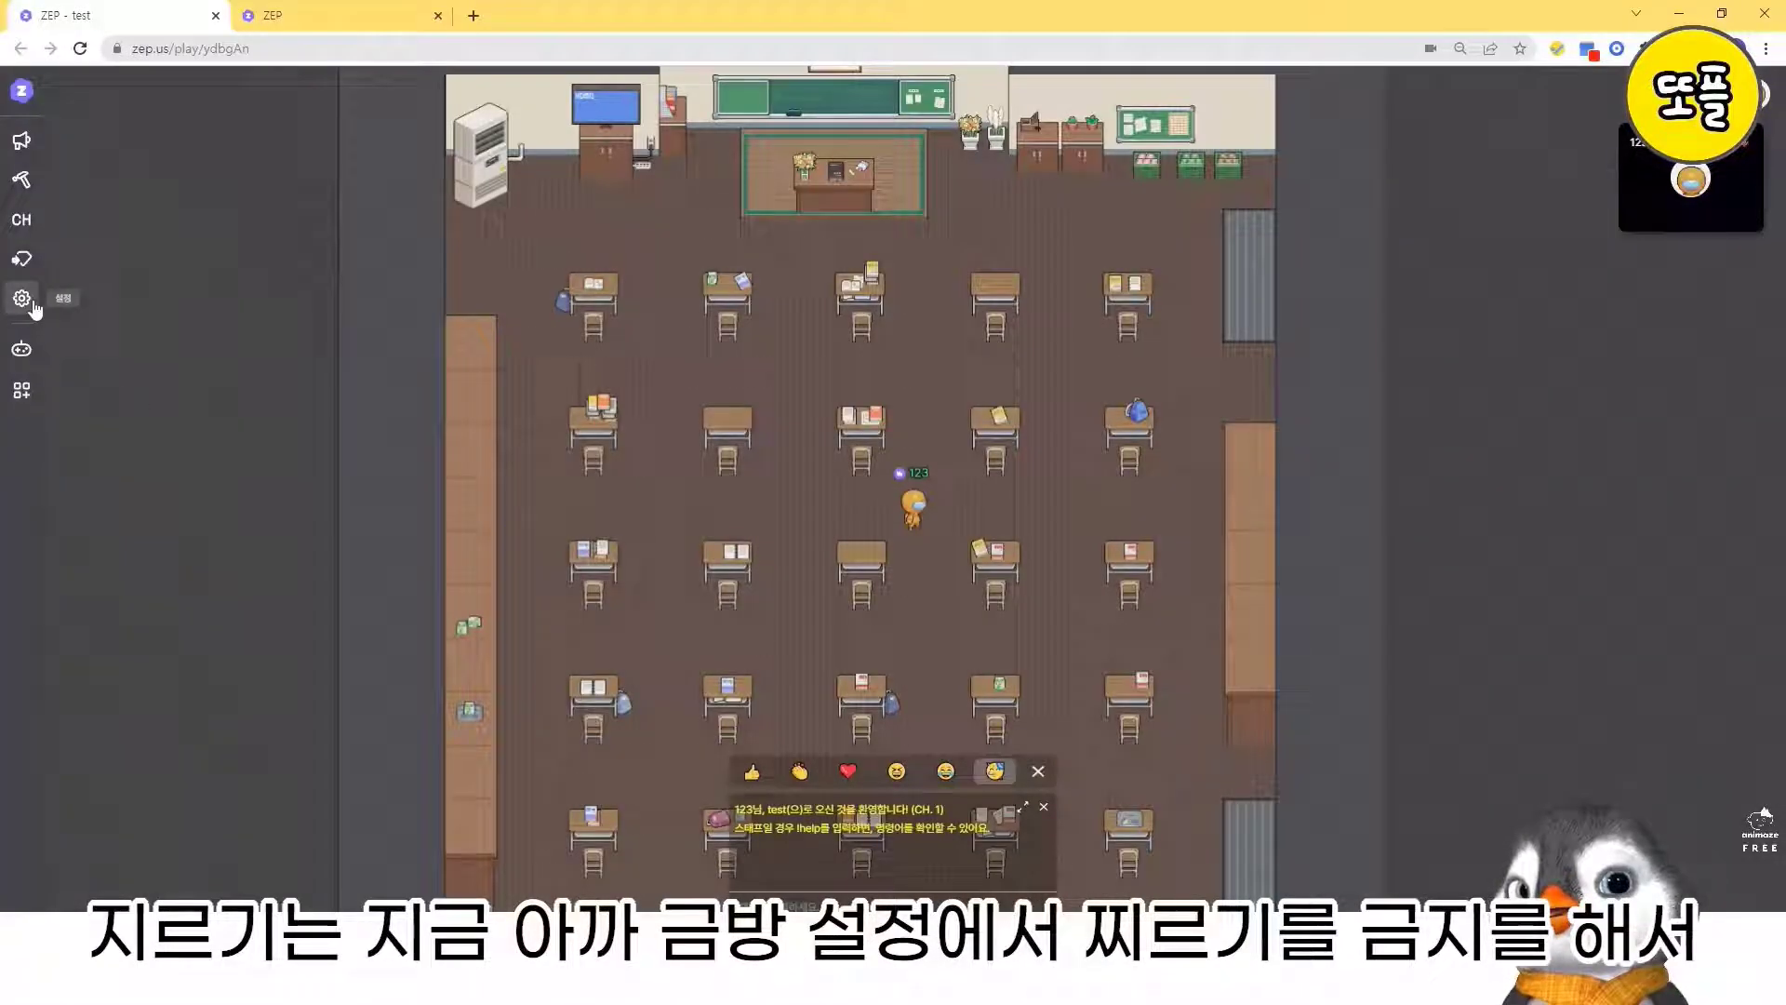
- Turn off 찌르기 알림 금지 in the host's map settings and close the settings
{"action": "left_click", "coordinate": [33, 305]}
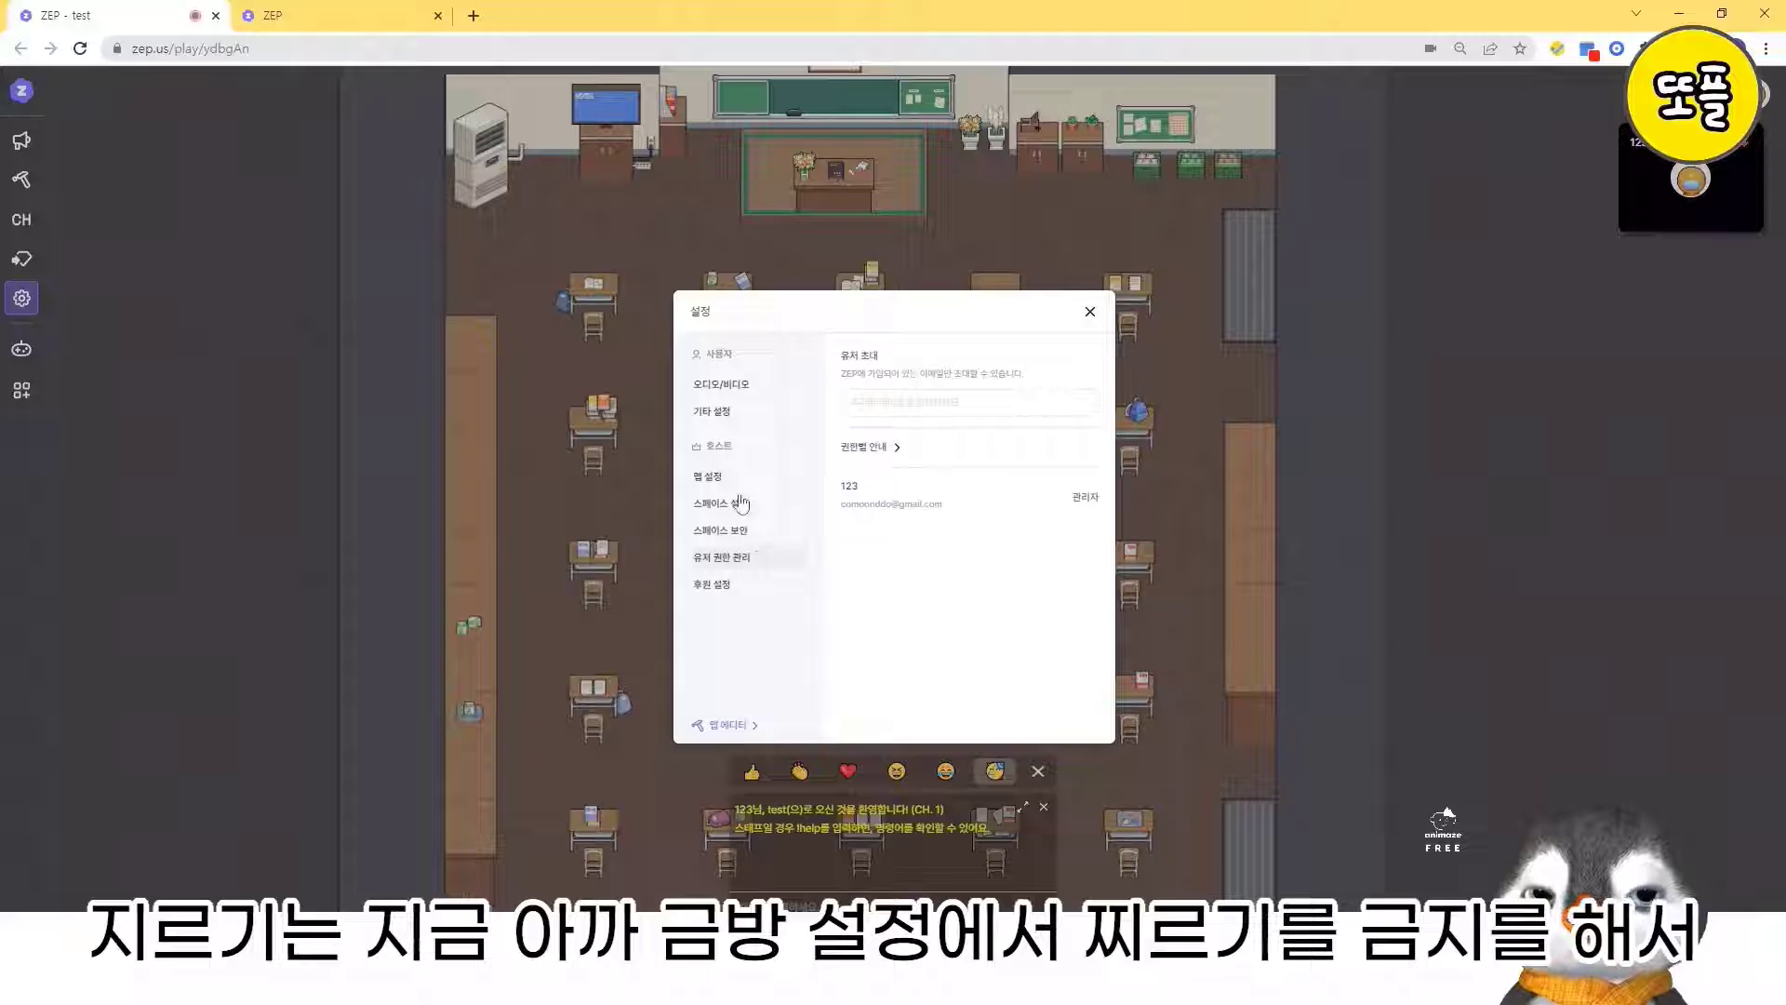
{"action": "left_click", "coordinate": [727, 474]}
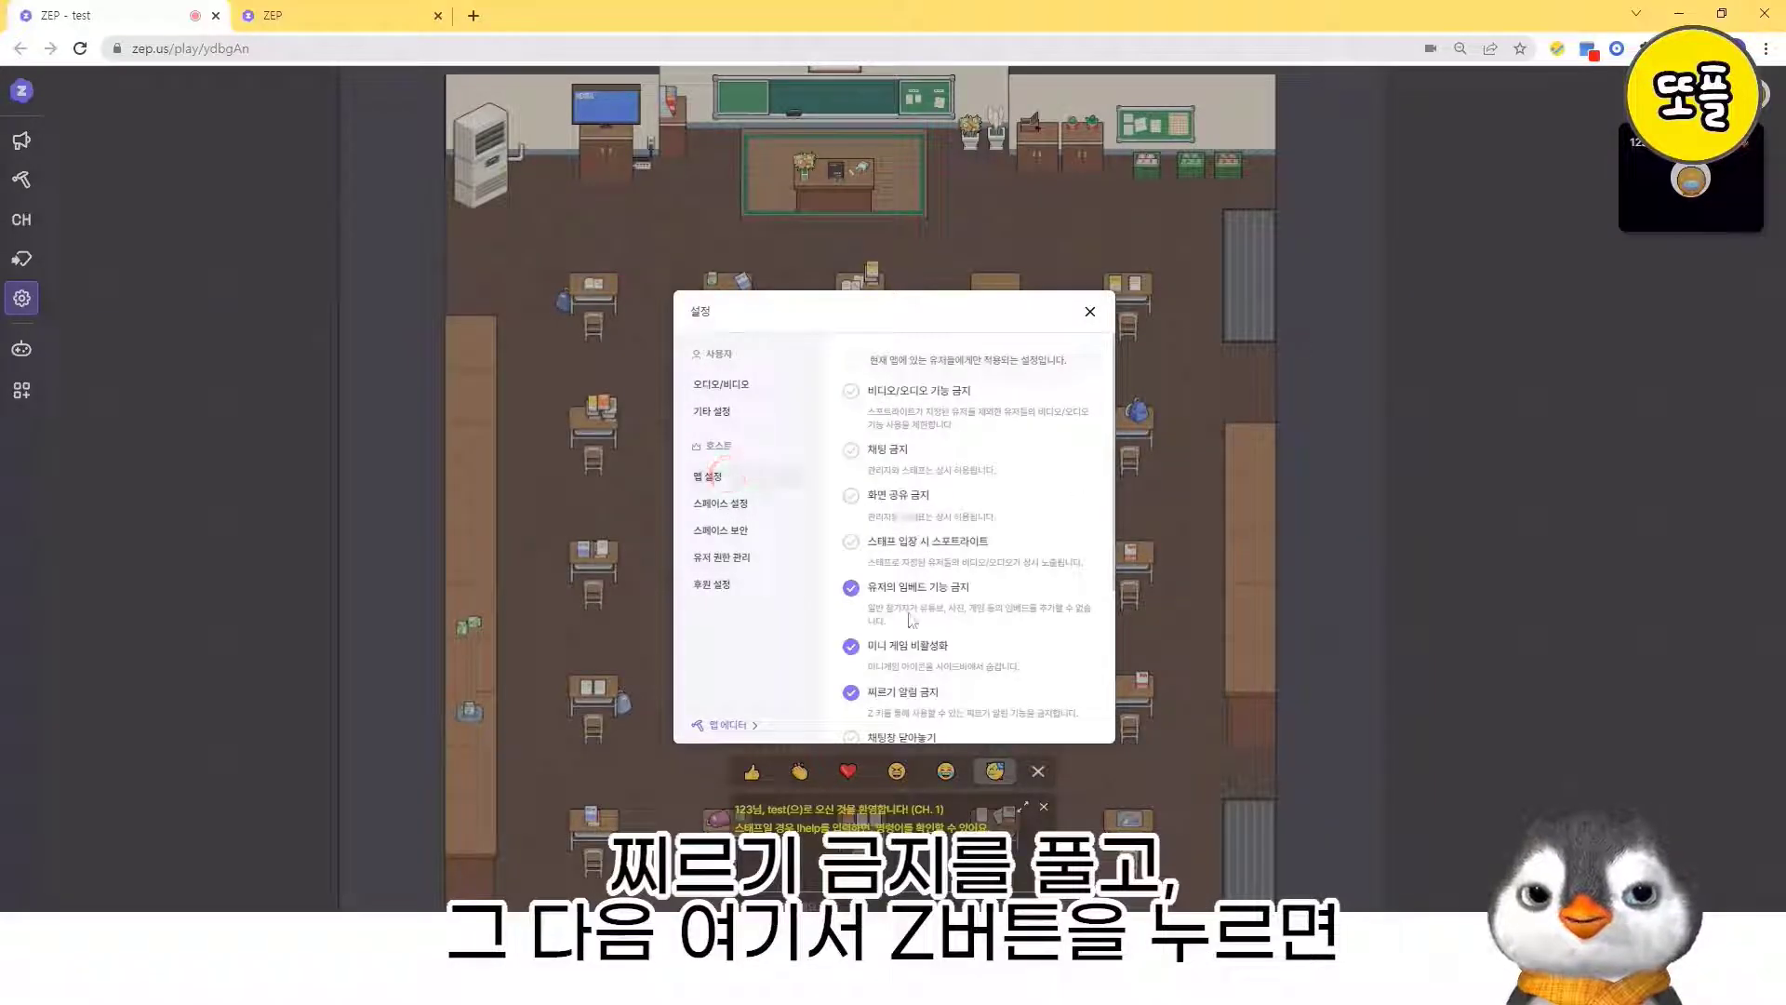
{"action": "left_click", "coordinate": [909, 697]}
{"action": "left_click", "coordinate": [1090, 315]}
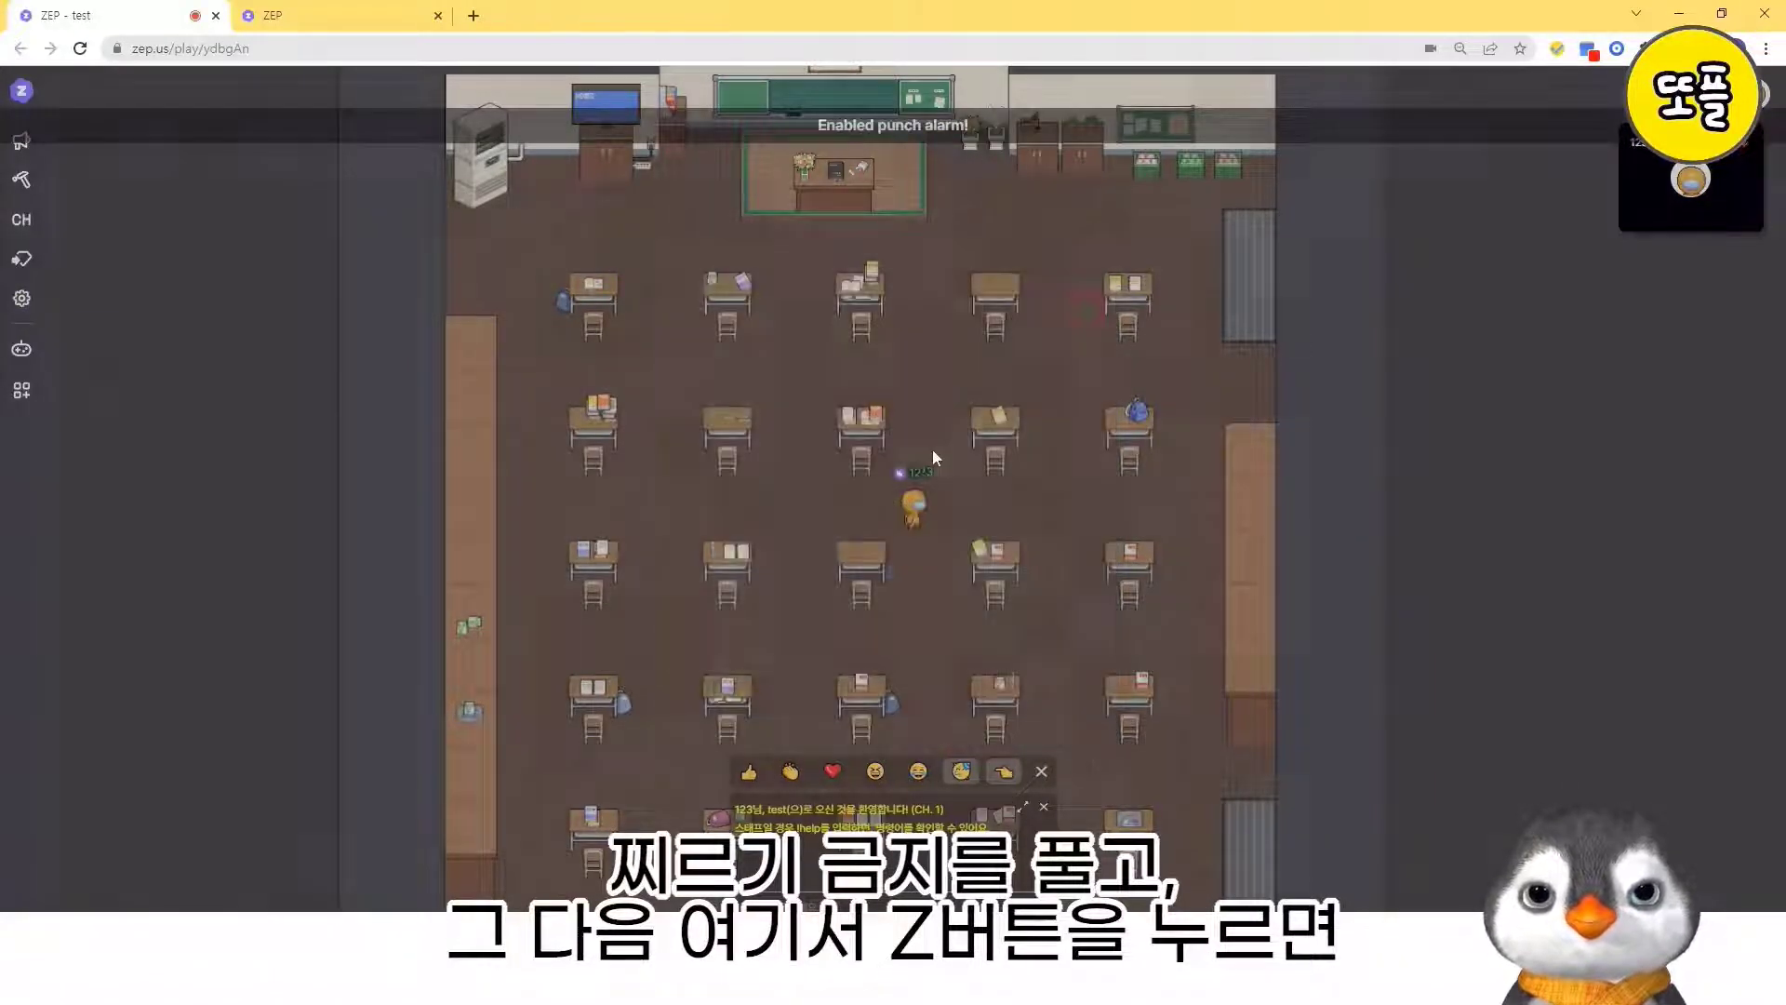
- Make the avatar perform the poke action several times while walking among the classroom desks
{"action": "key", "text": "z"}
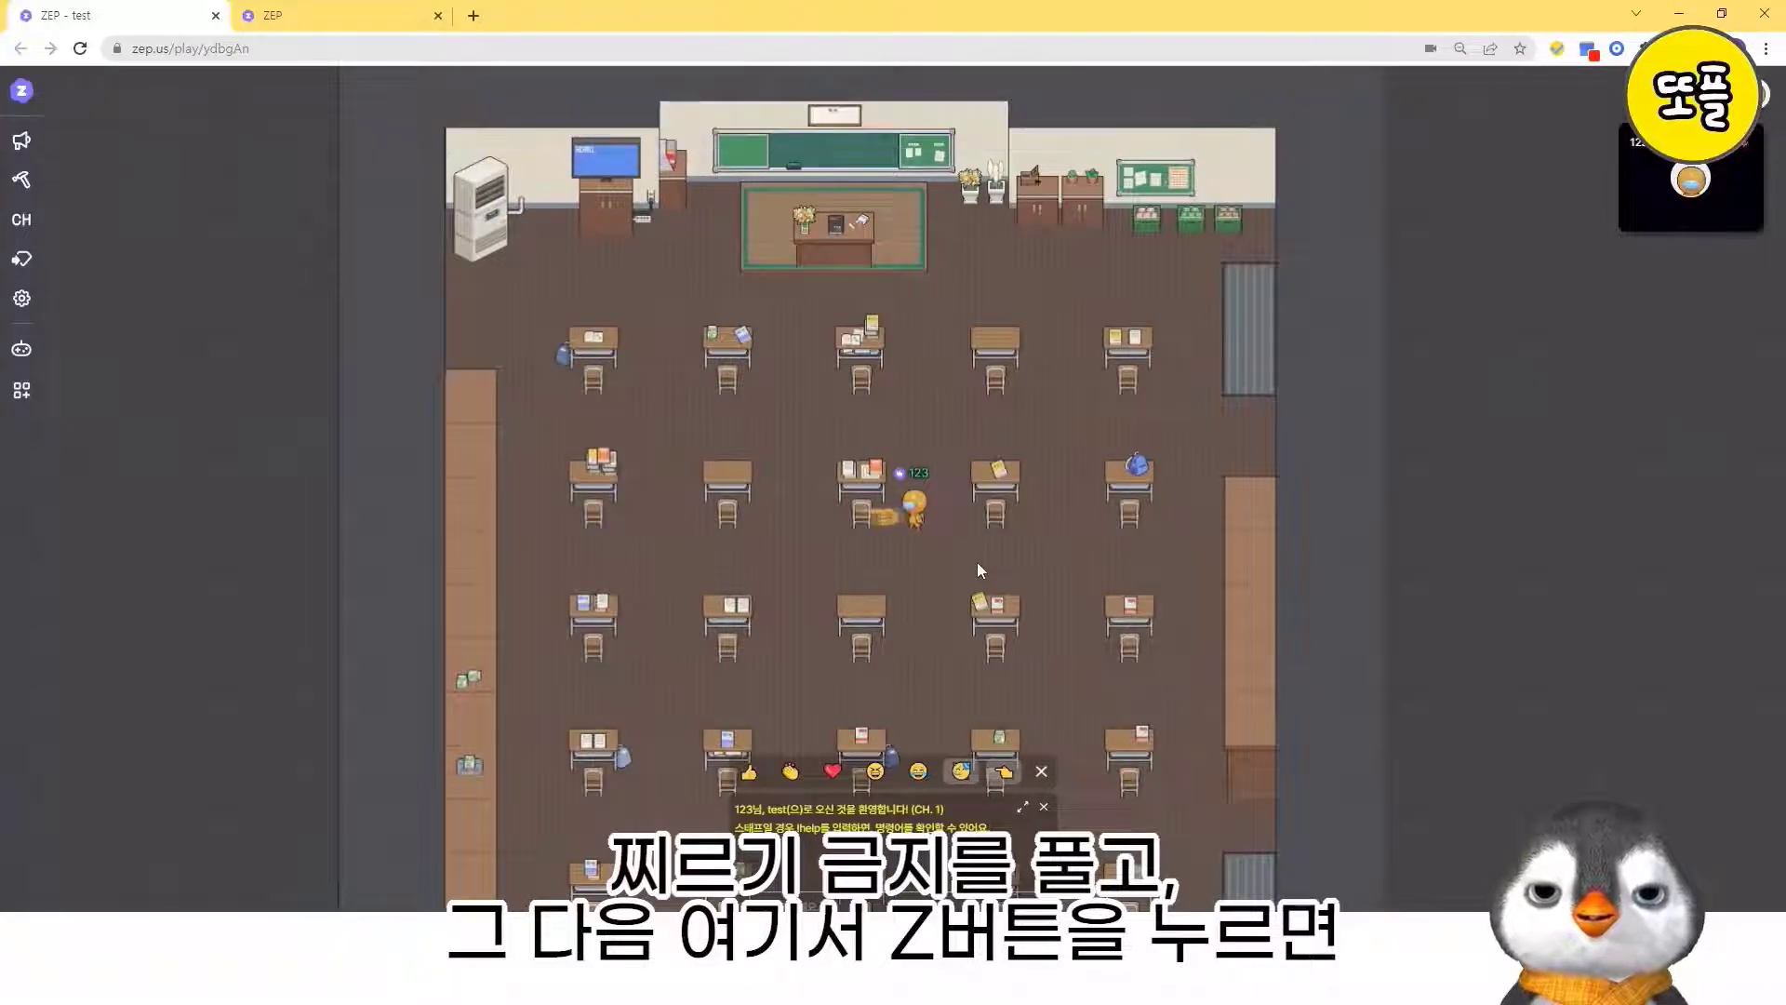
{"action": "key", "text": "Down"}
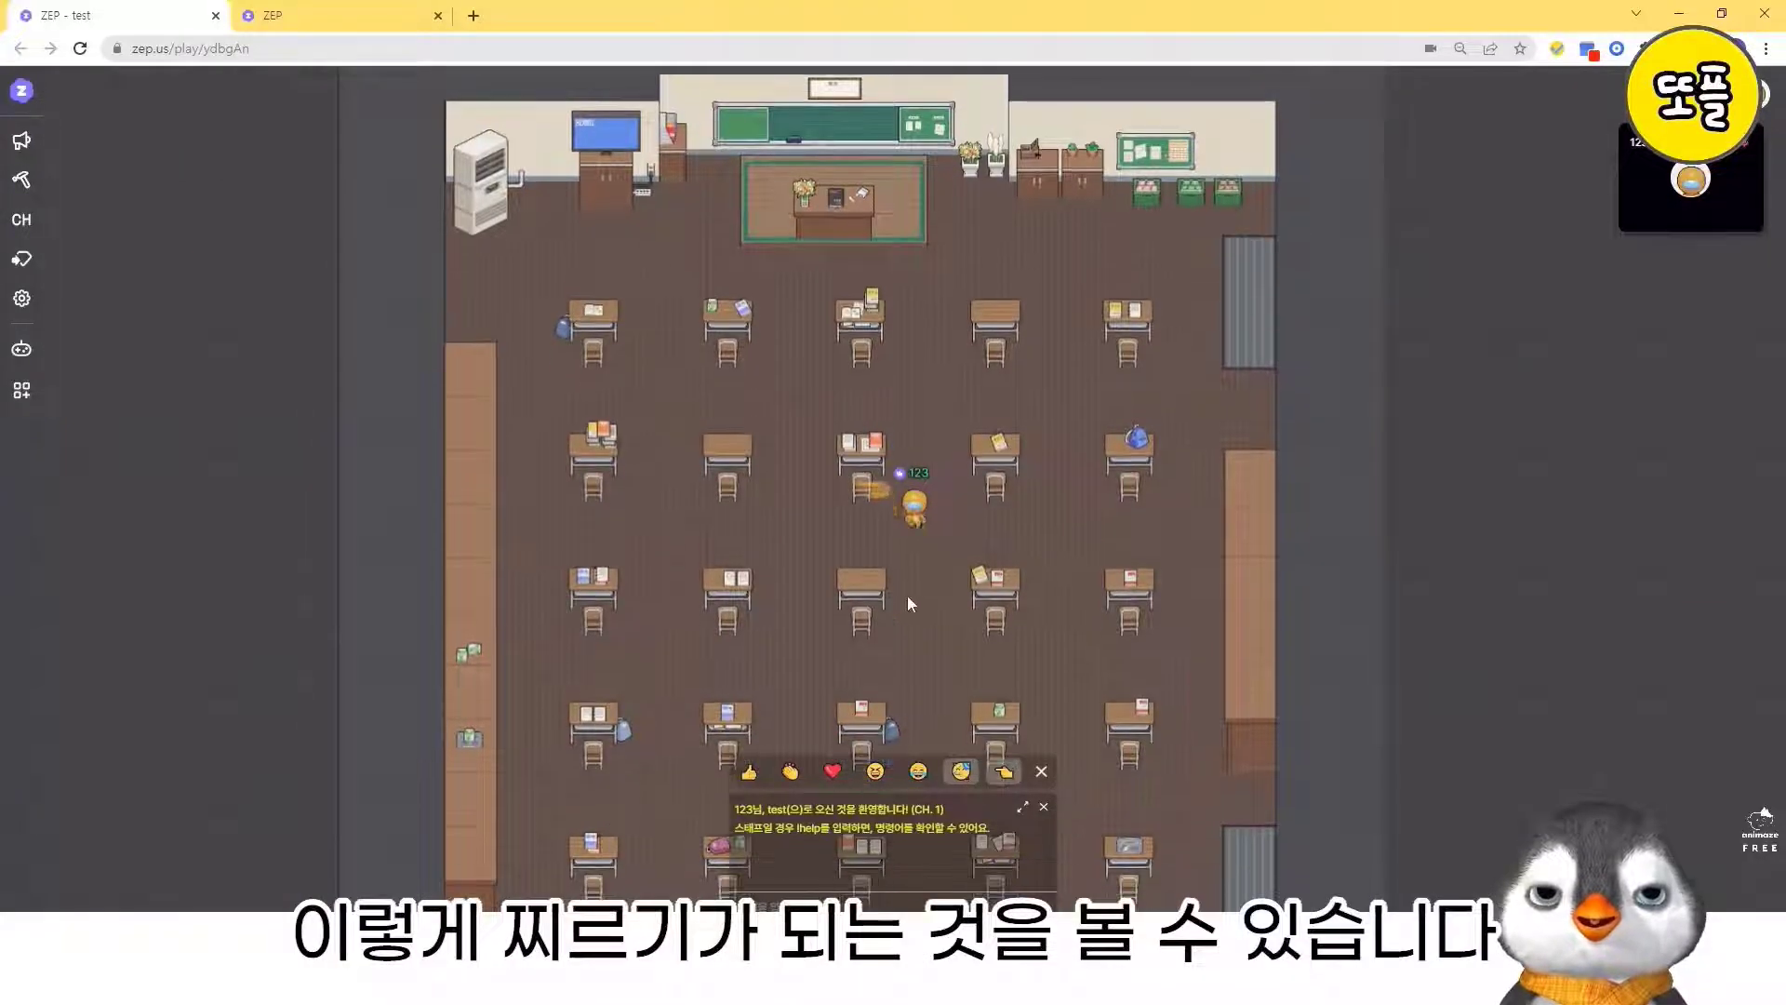
{"action": "key", "text": "z"}
{"action": "key", "text": "Down"}
{"action": "key", "text": "z"}
{"action": "key", "text": "Right"}
{"action": "key", "text": "Left"}
{"action": "key", "text": "Up"}
{"action": "key", "text": "Right"}
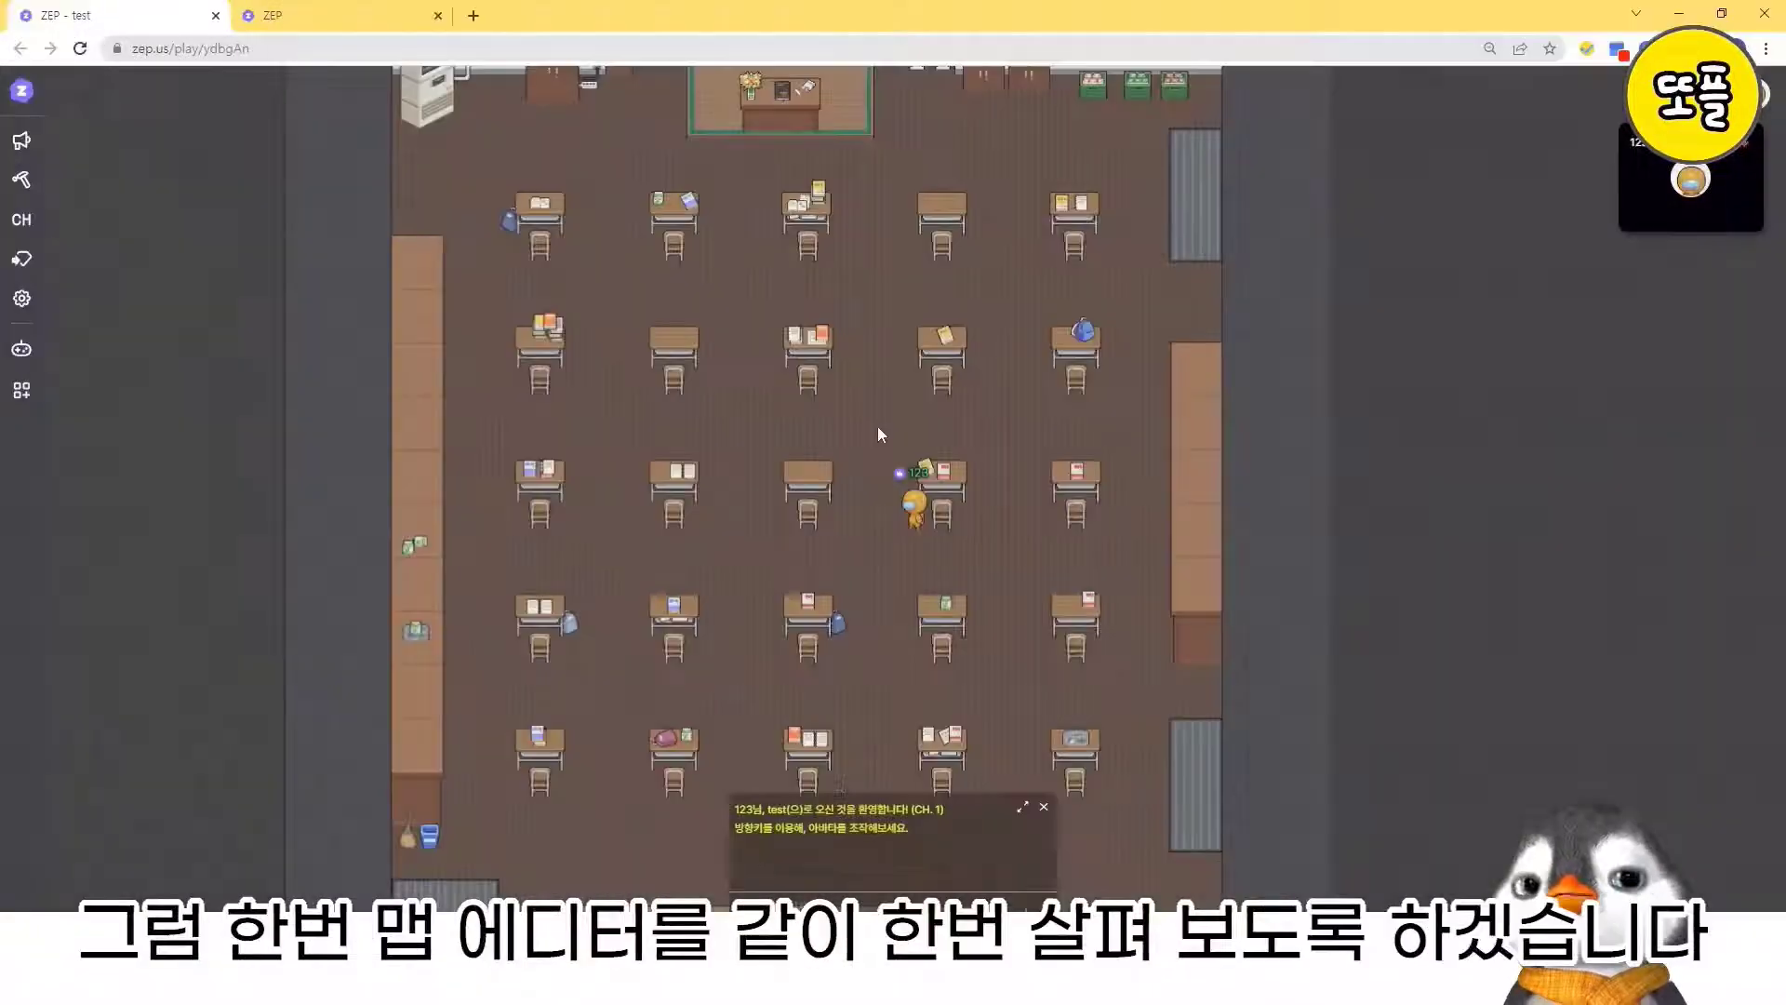
{"action": "key", "text": "Left"}
{"action": "key", "text": "Up"}
{"action": "key", "text": "Down"}
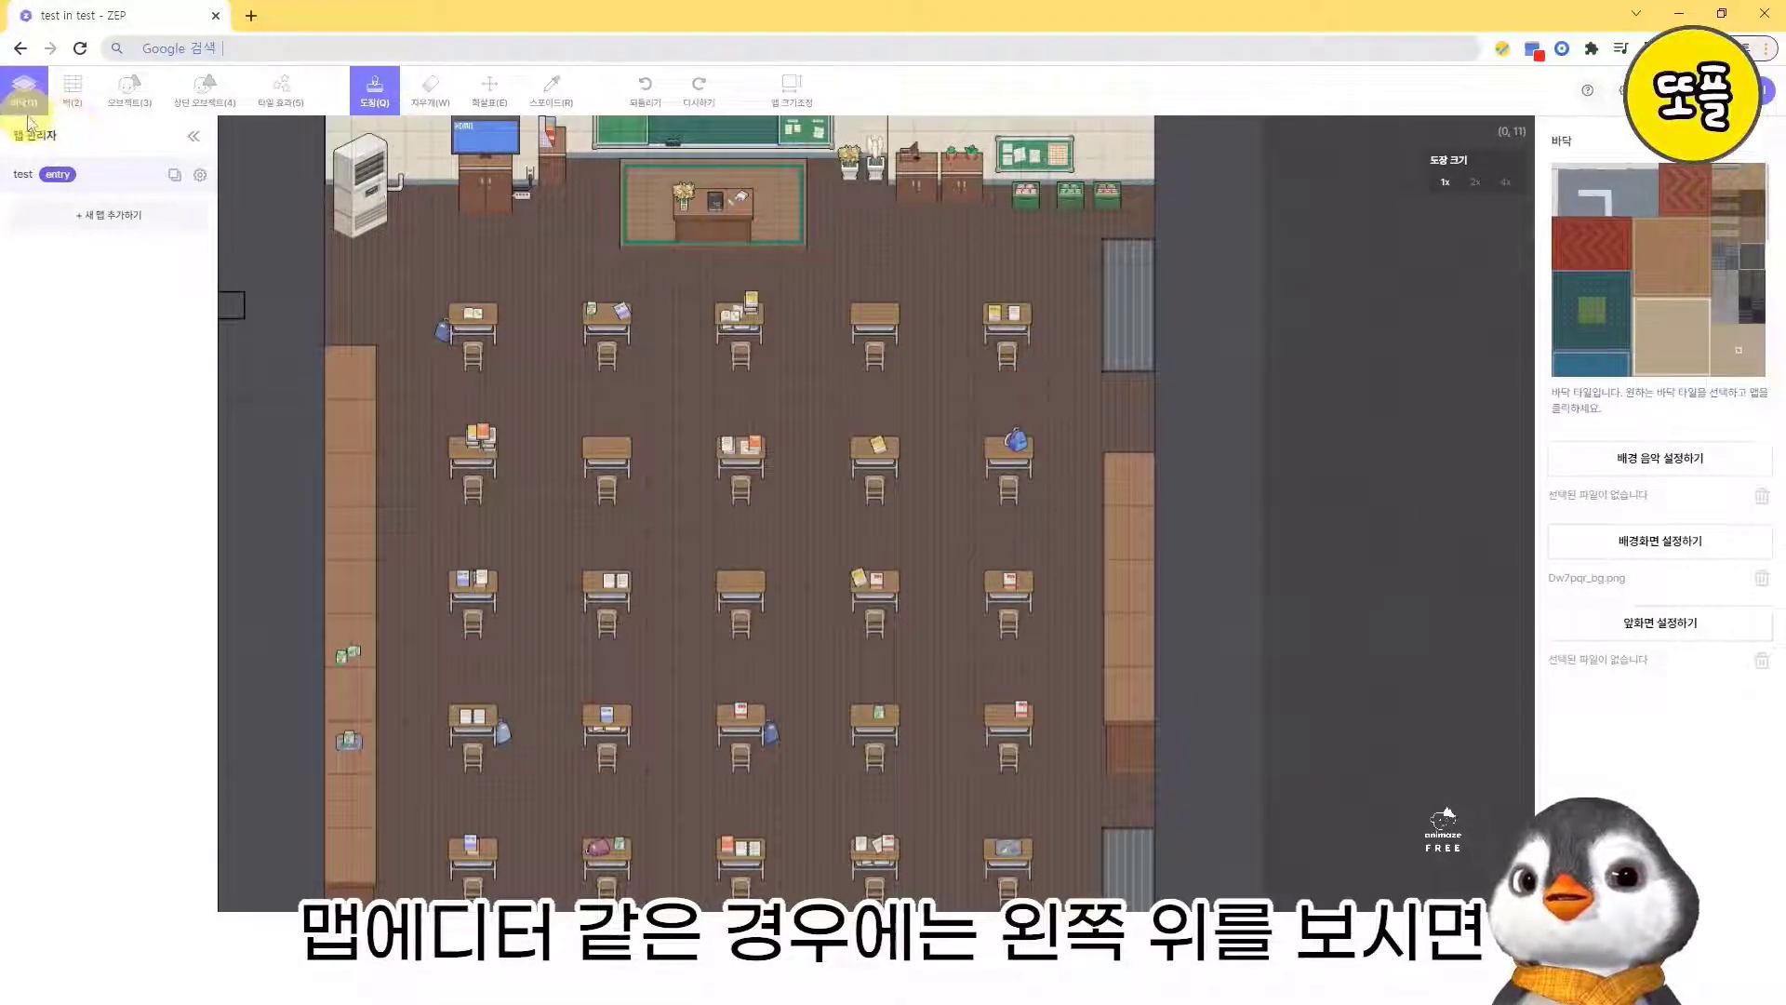
- Look through the map editor's 벽, 오브젝트, 상단 오브젝트 and 타일 효과 layers
{"action": "left_click", "coordinate": [73, 93]}
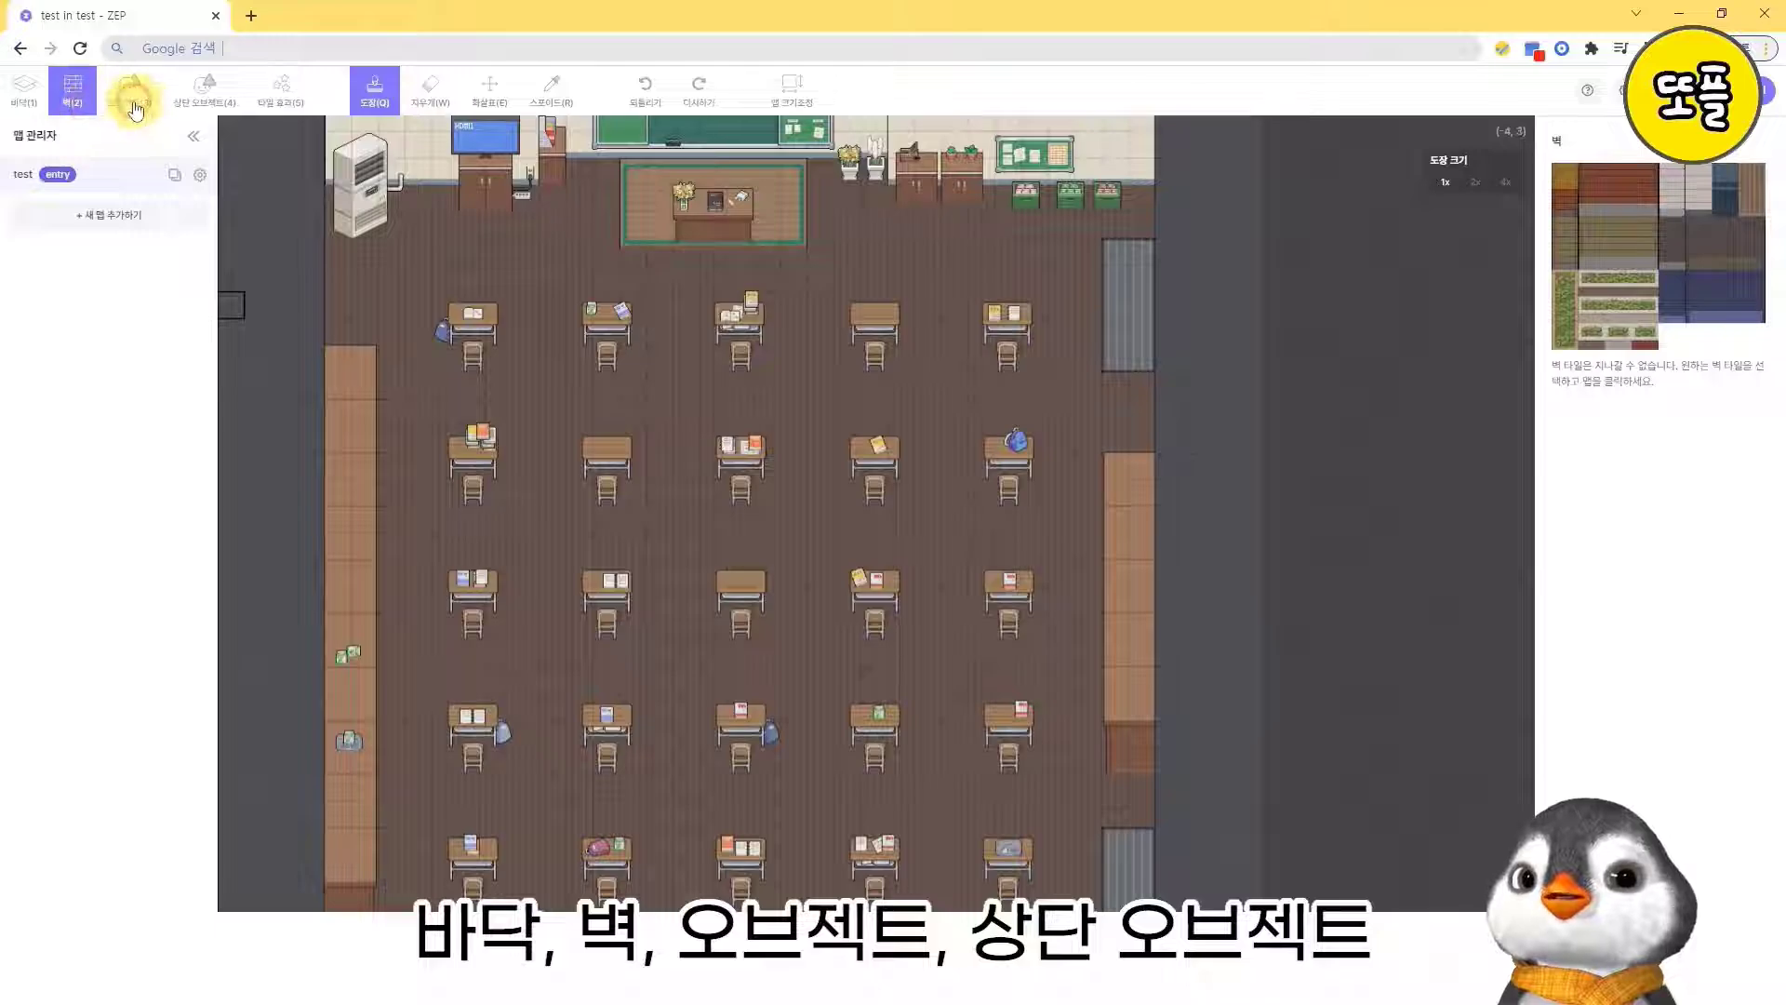
{"action": "left_click", "coordinate": [131, 93]}
{"action": "left_click", "coordinate": [212, 102]}
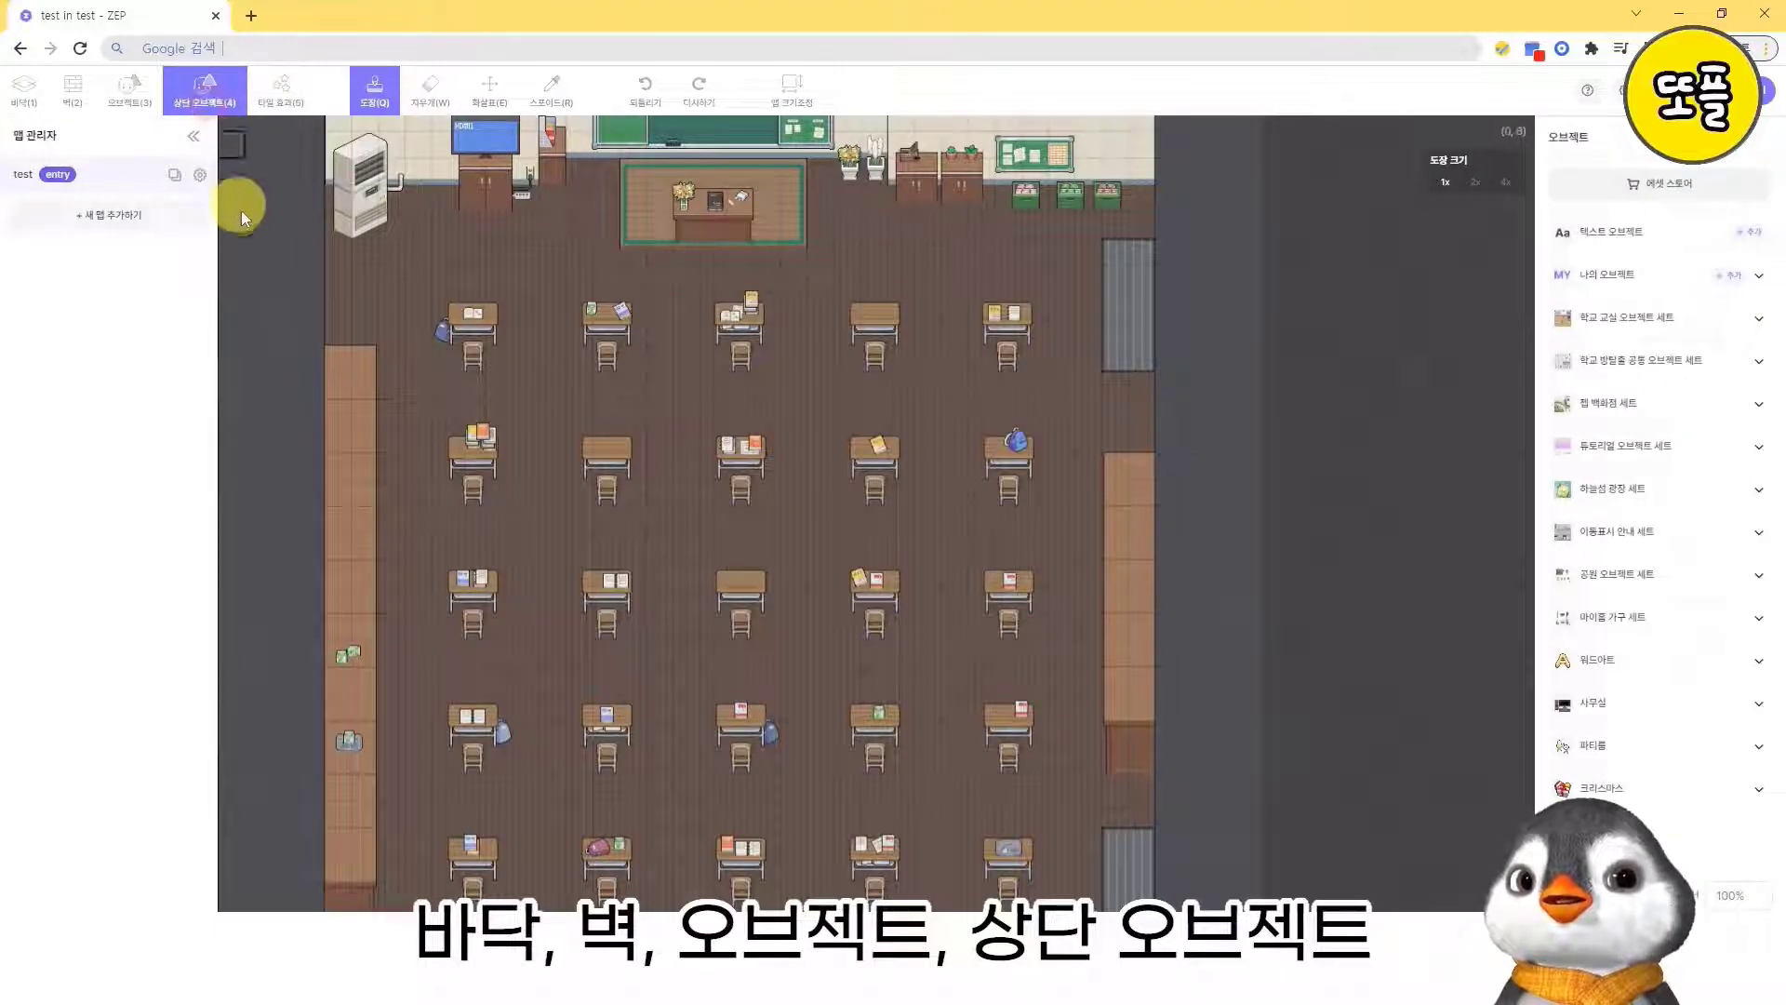
{"action": "left_click", "coordinate": [283, 102]}
- Paint a light-brown floor strip about 2 tiles wide and 7 tiles tall in the aisle between the third and fourth desk columns
{"action": "left_click", "coordinate": [24, 93]}
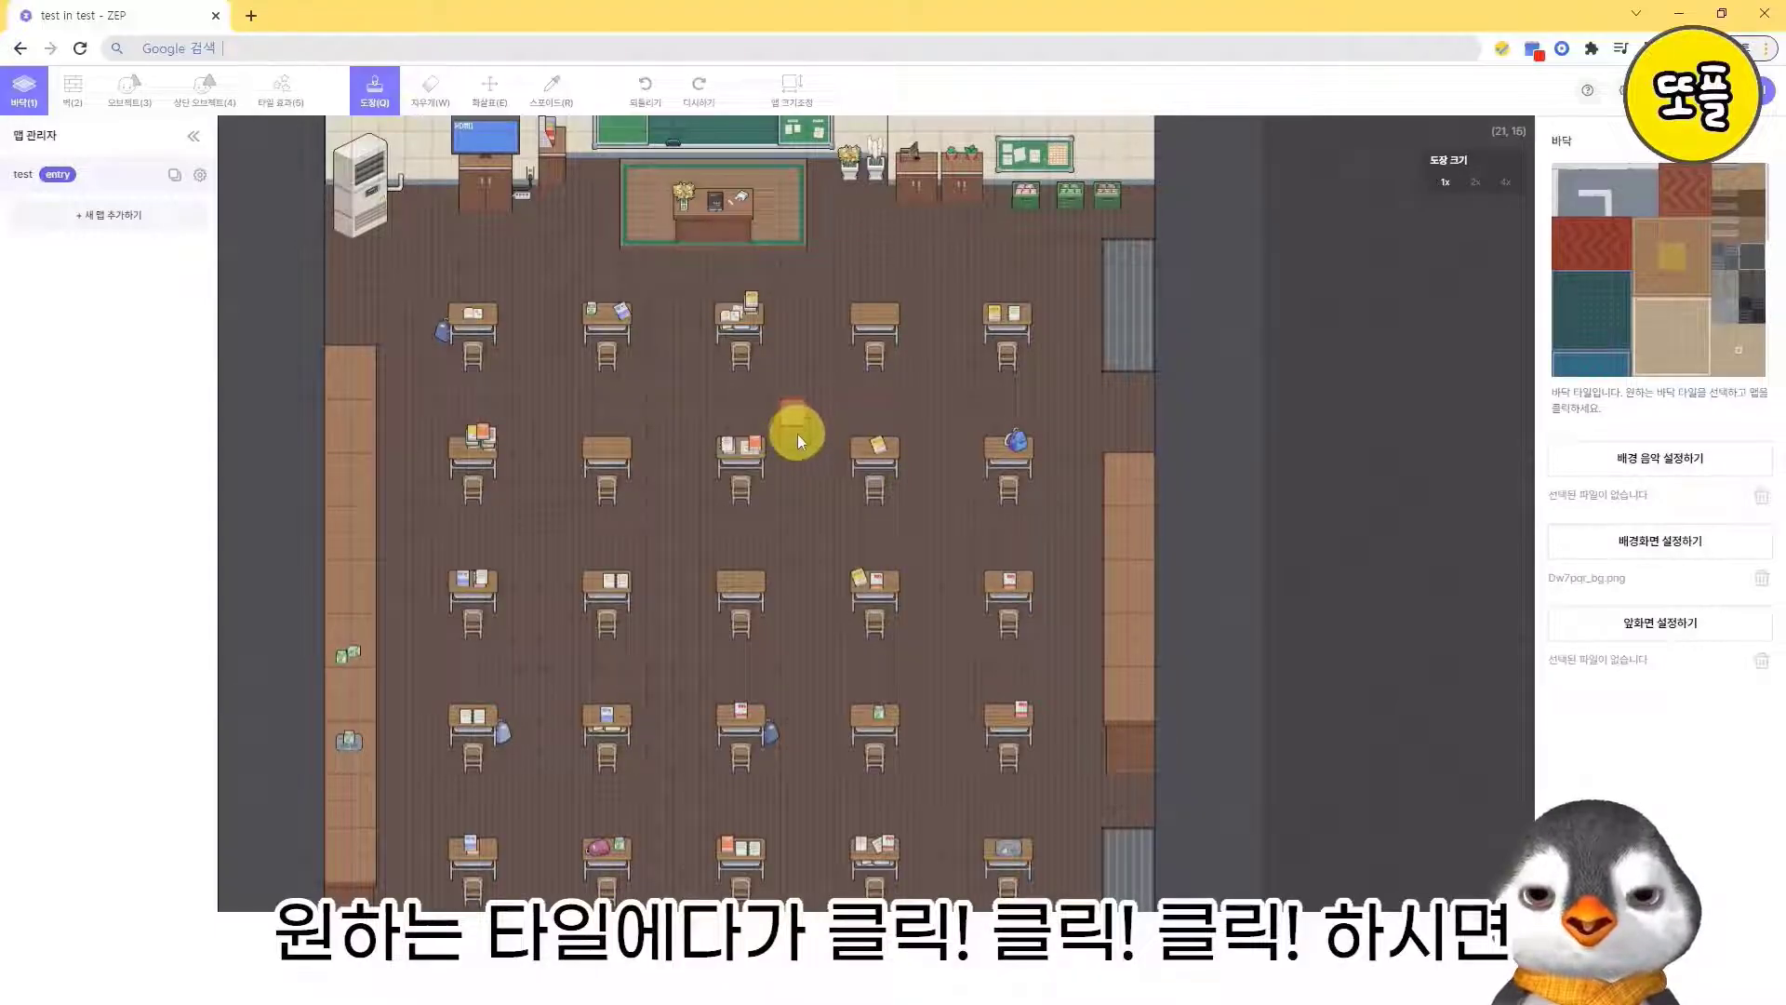
{"action": "left_click", "coordinate": [798, 491]}
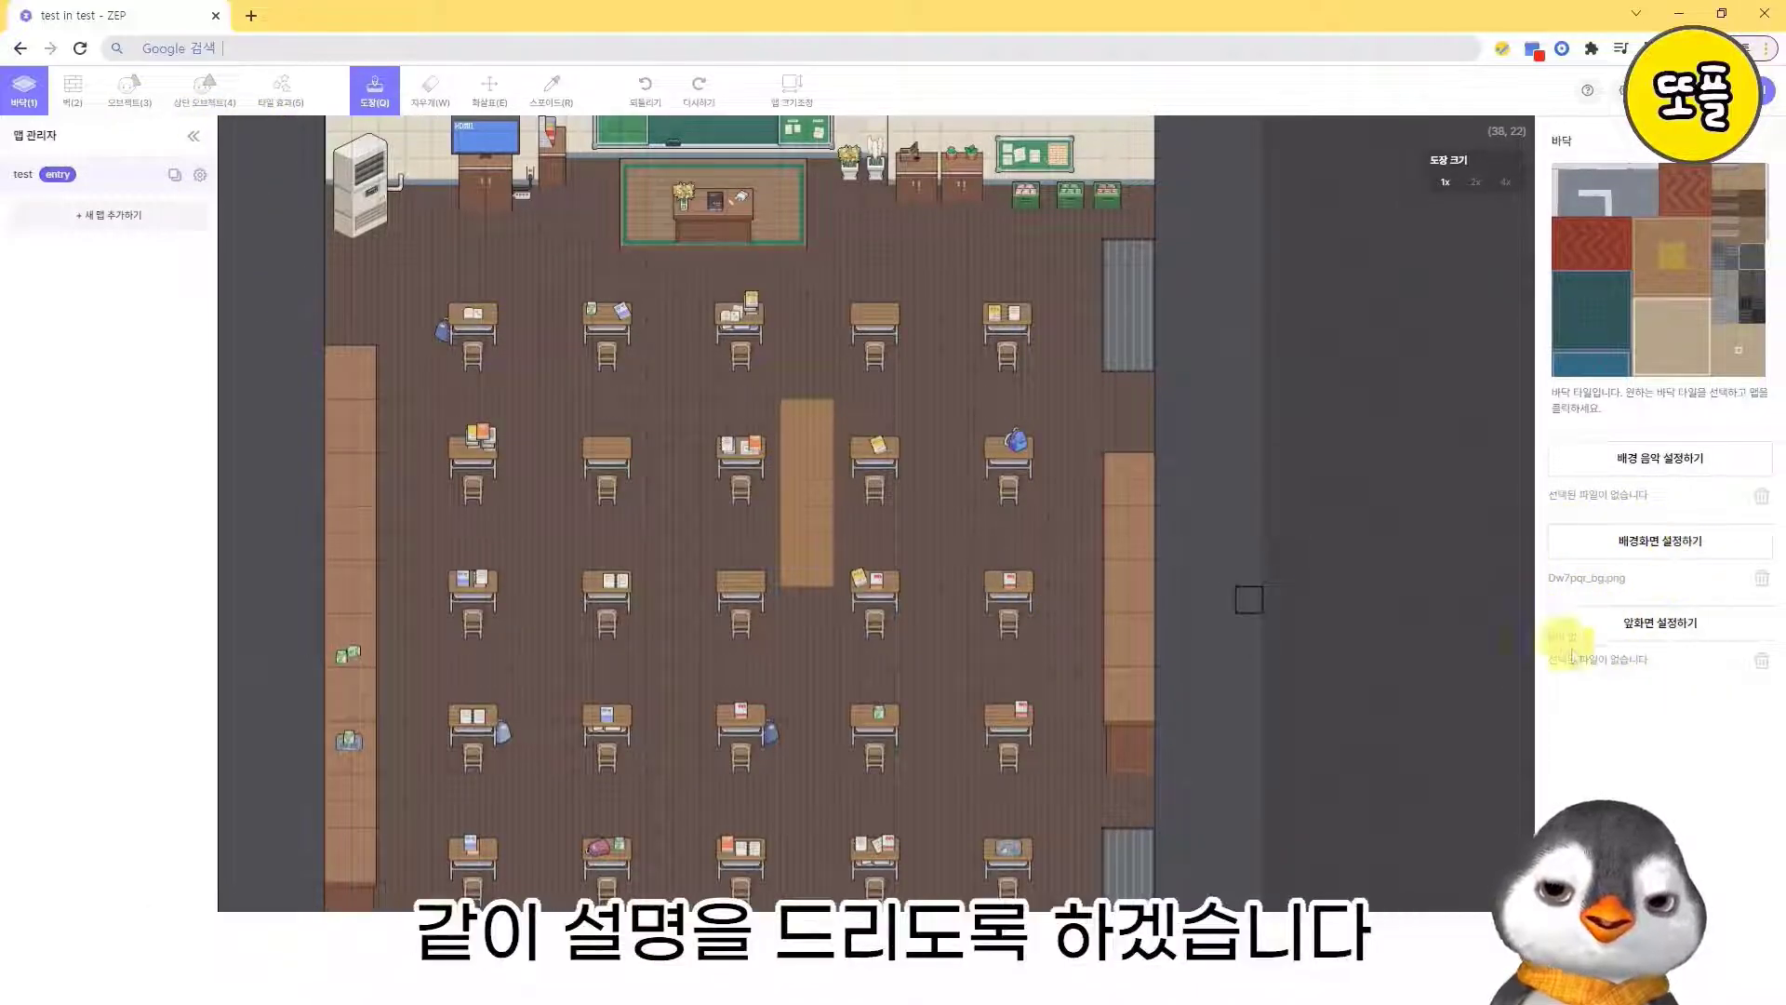
- Place two adjoining green planter wall tiles in the open floor between the fourth and fifth desk columns
{"action": "left_click", "coordinate": [75, 93]}
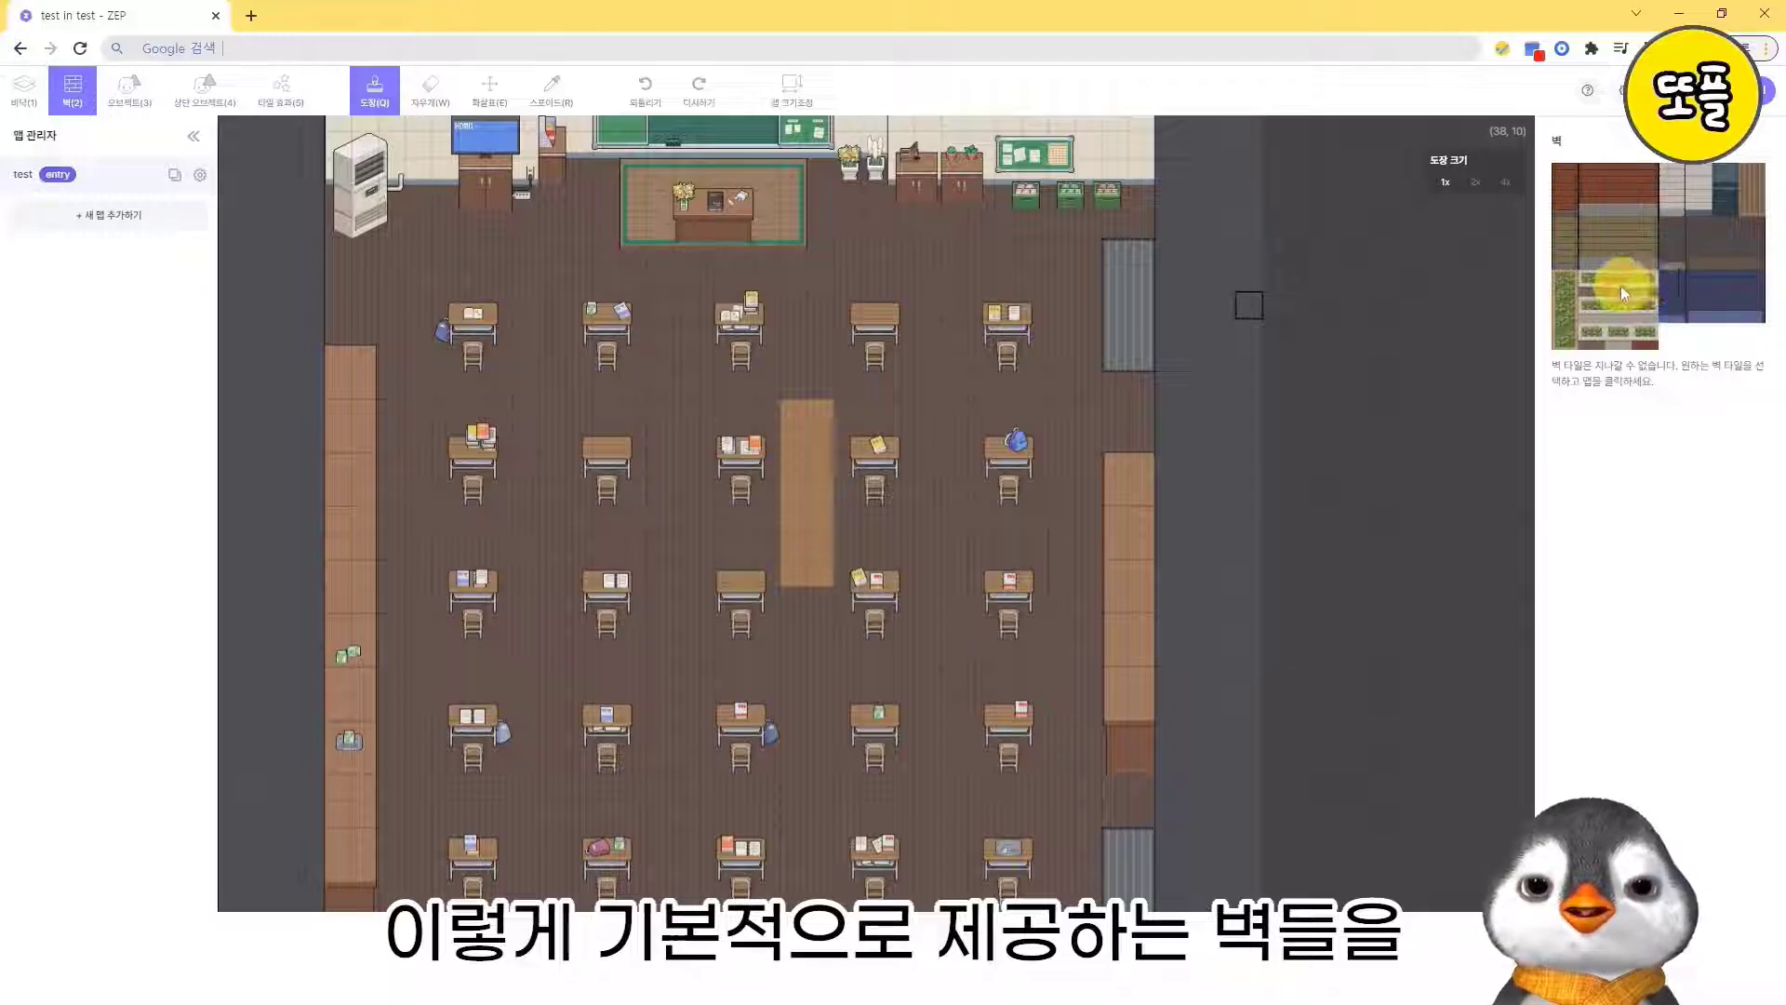
{"action": "left_click", "coordinate": [1594, 284]}
{"action": "left_click", "coordinate": [921, 409]}
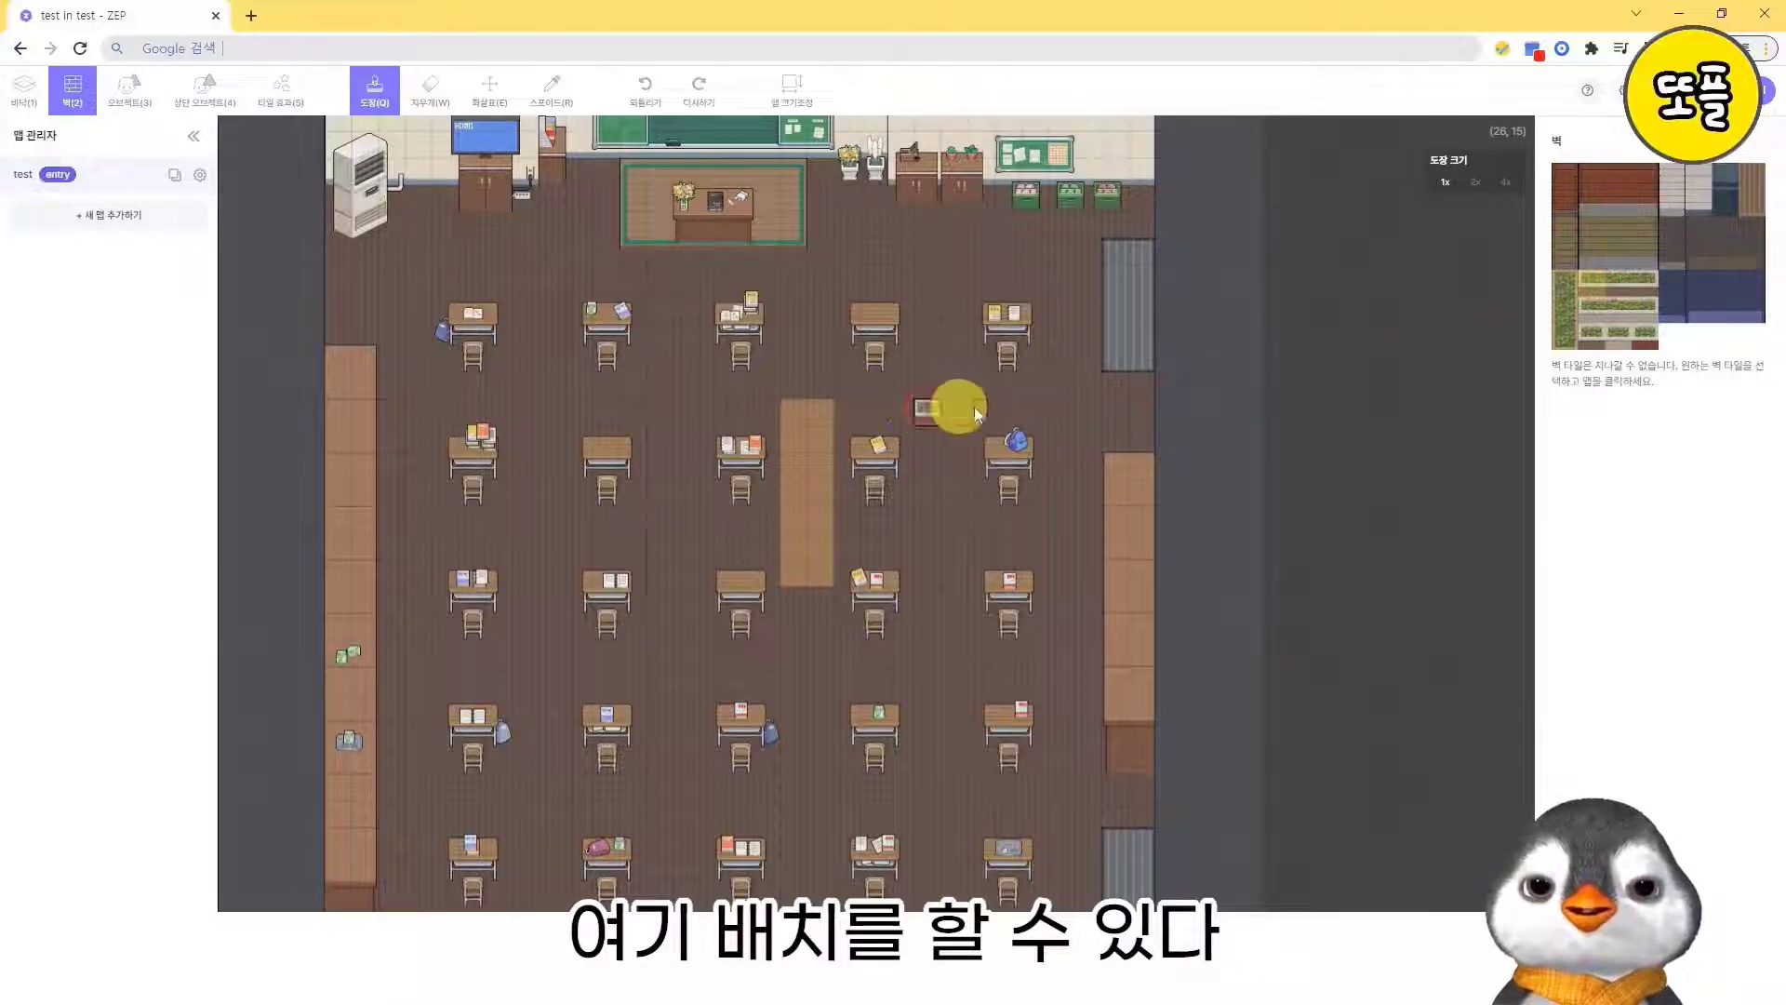
{"action": "left_click", "coordinate": [1621, 289]}
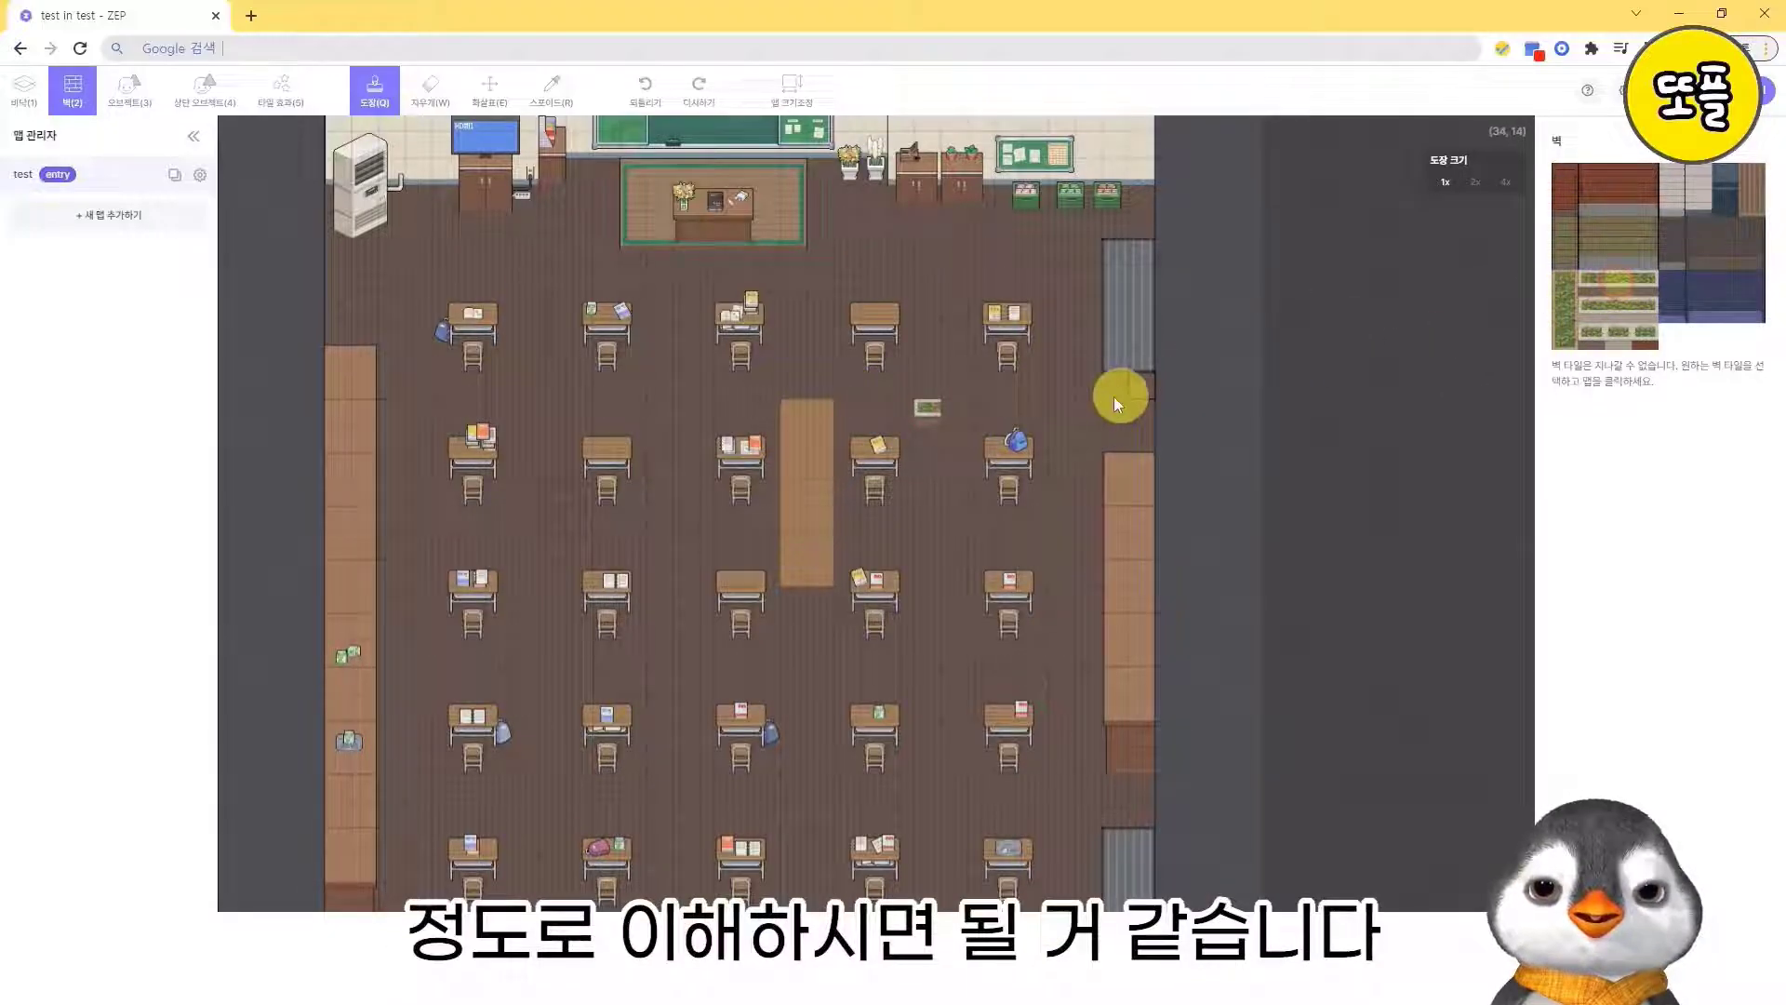
{"action": "left_click", "coordinate": [952, 413]}
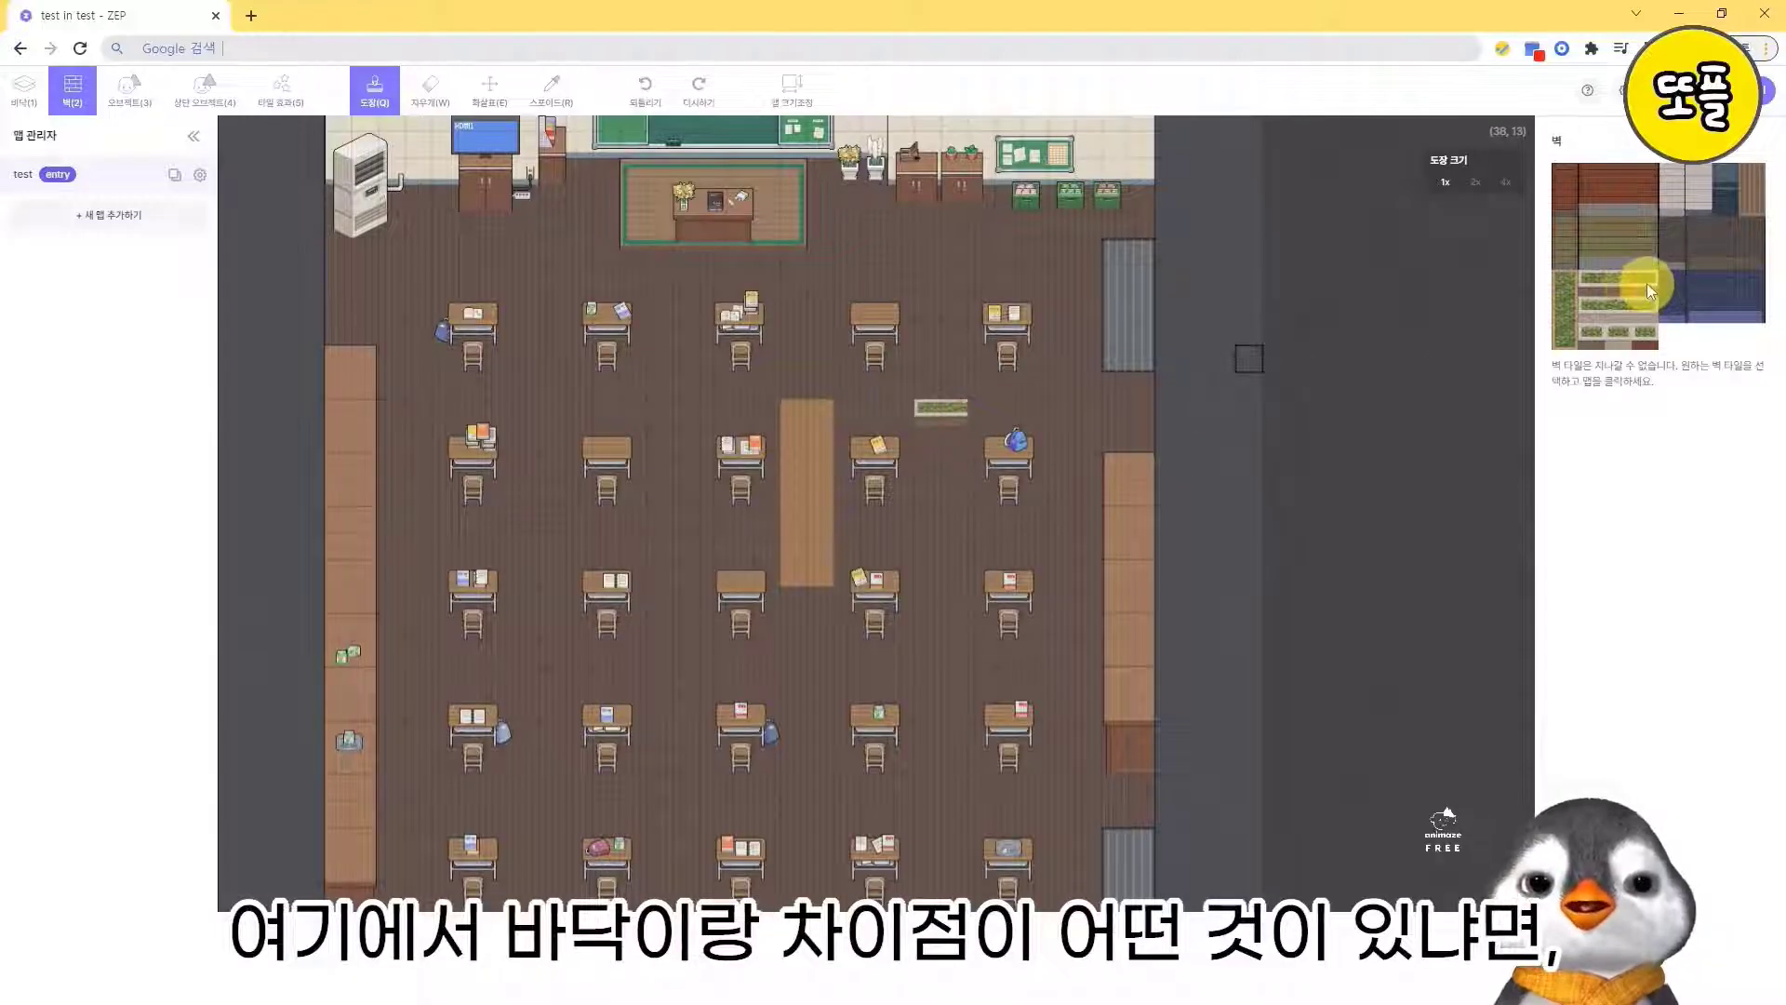
- Extend the green planter wall between the fourth and fifth desk columns by one more tile toward the fifth column
{"action": "left_click", "coordinate": [1011, 410]}
{"action": "left_click", "coordinate": [984, 415]}
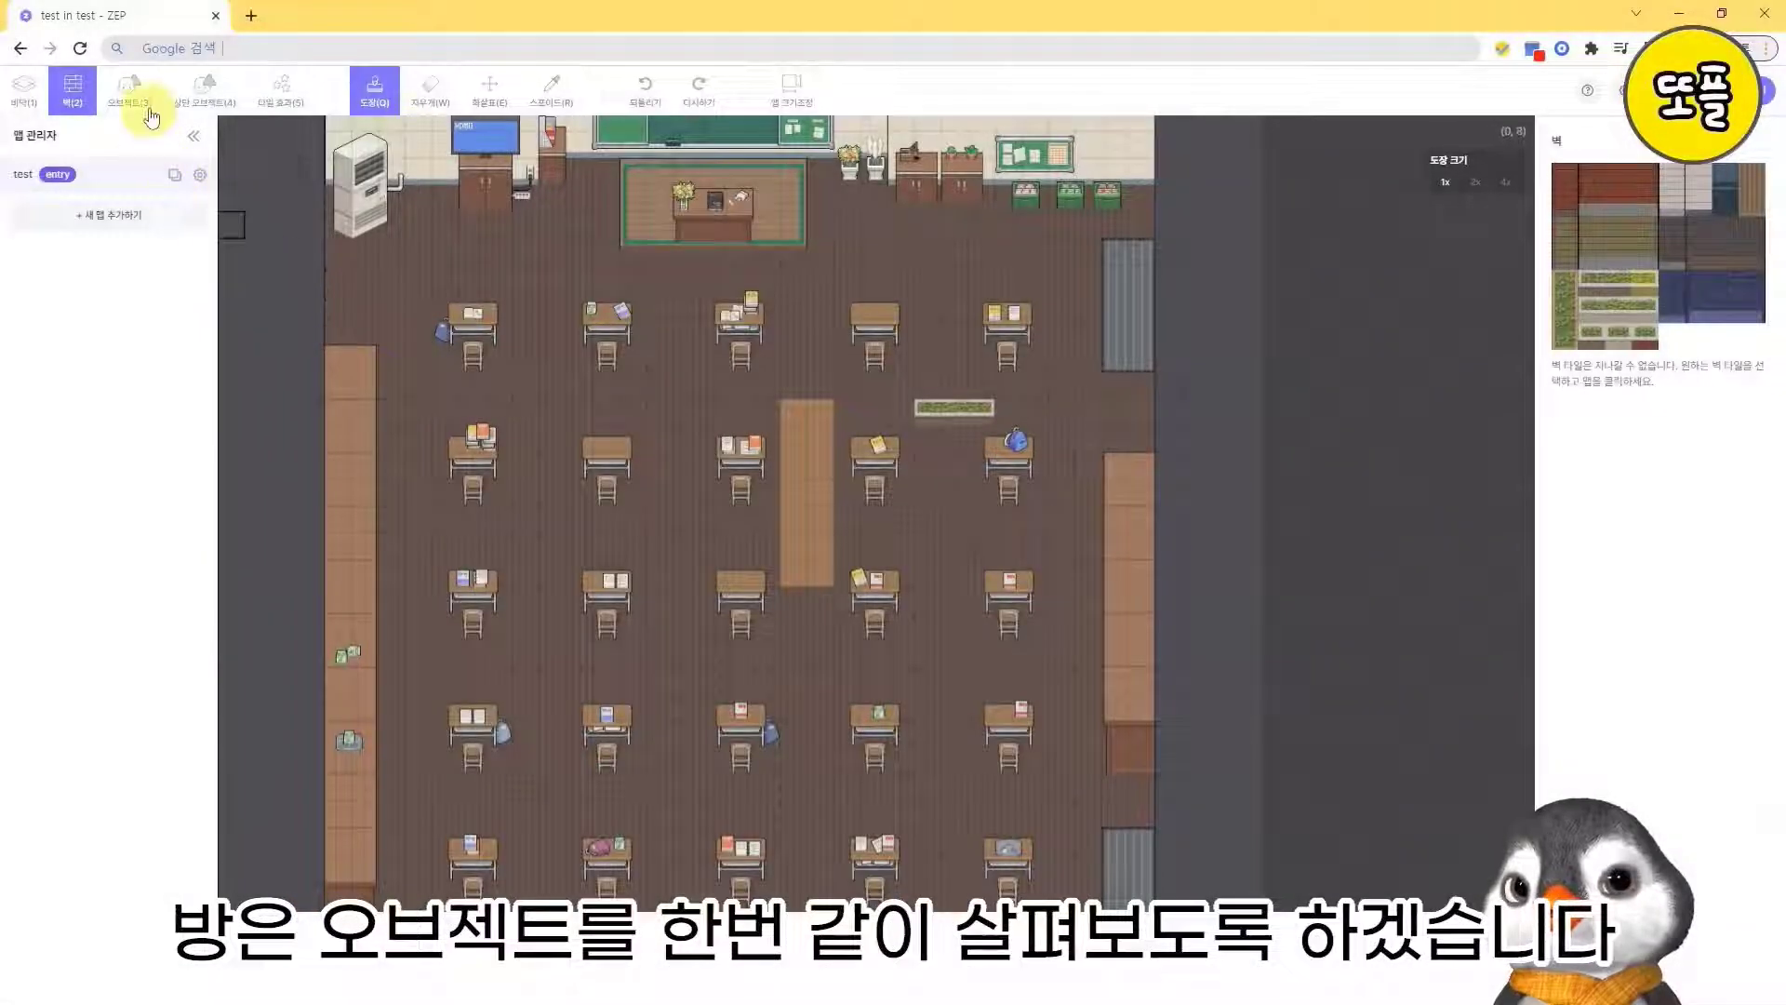
- Place a note object from 학교 교실 오브젝트 세트 on the open floor below the green planter
{"action": "left_click", "coordinate": [149, 104]}
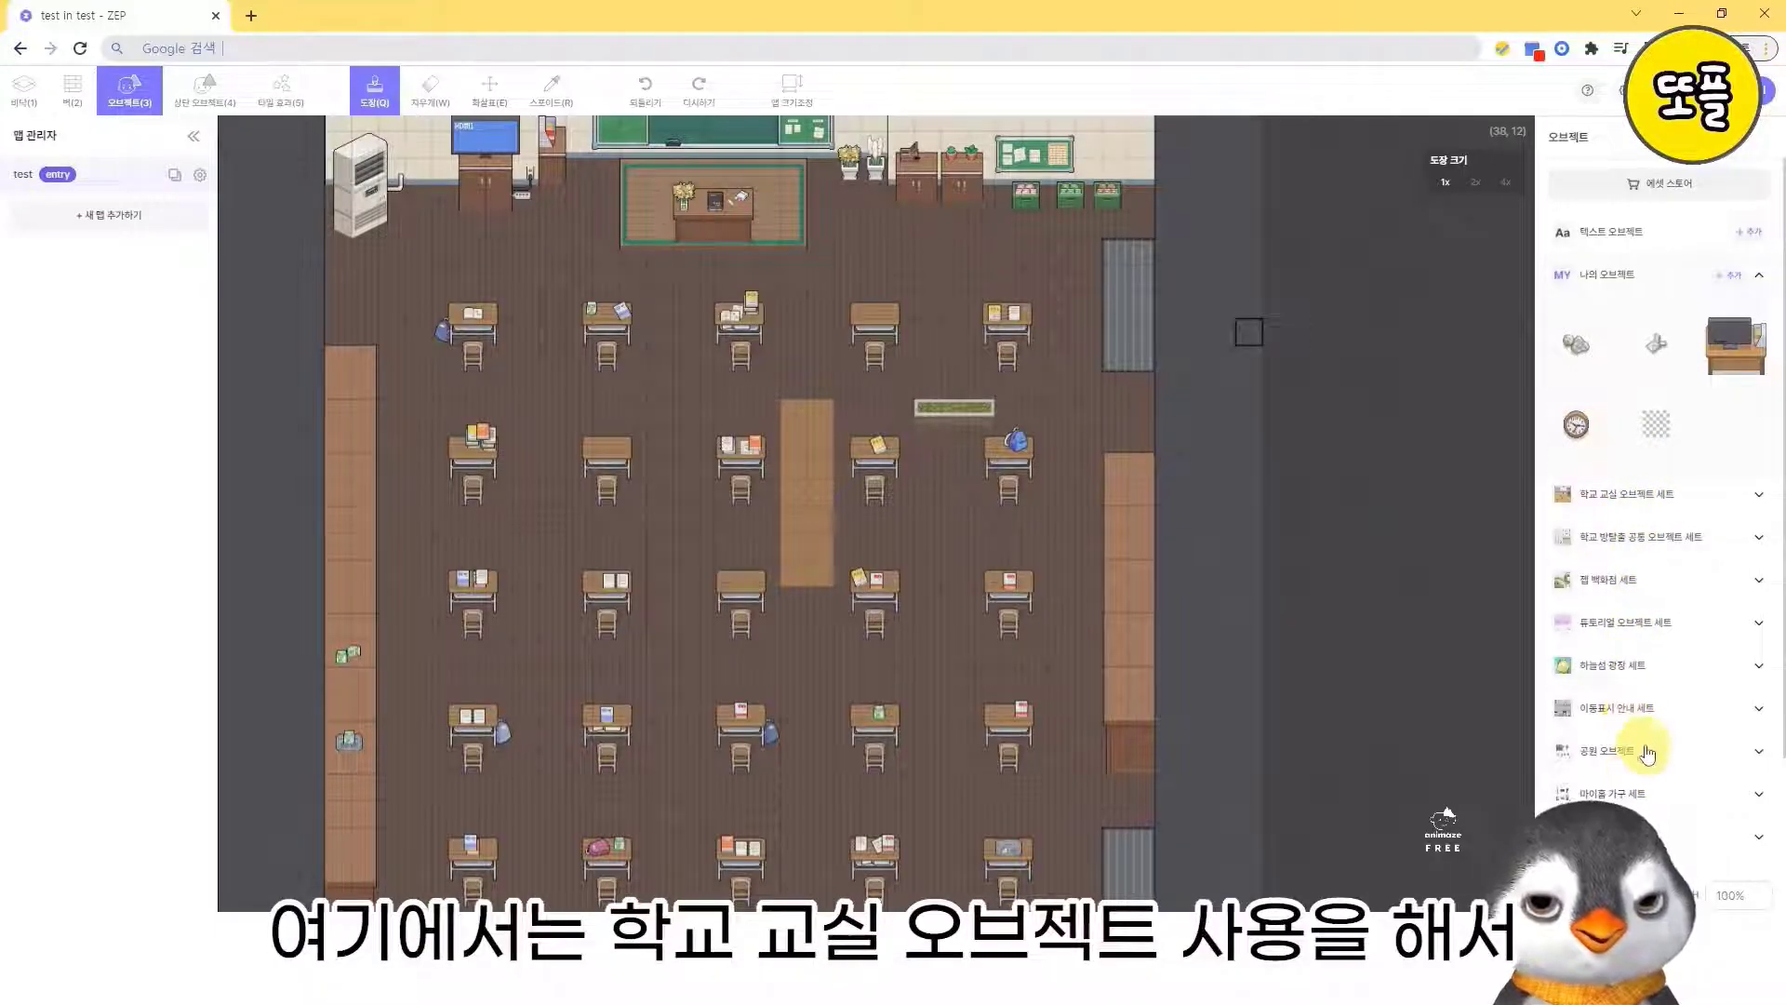
{"action": "left_click", "coordinate": [1688, 501]}
{"action": "scroll", "coordinate": [1642, 693], "scroll_direction": "down", "scroll_amount": 5}
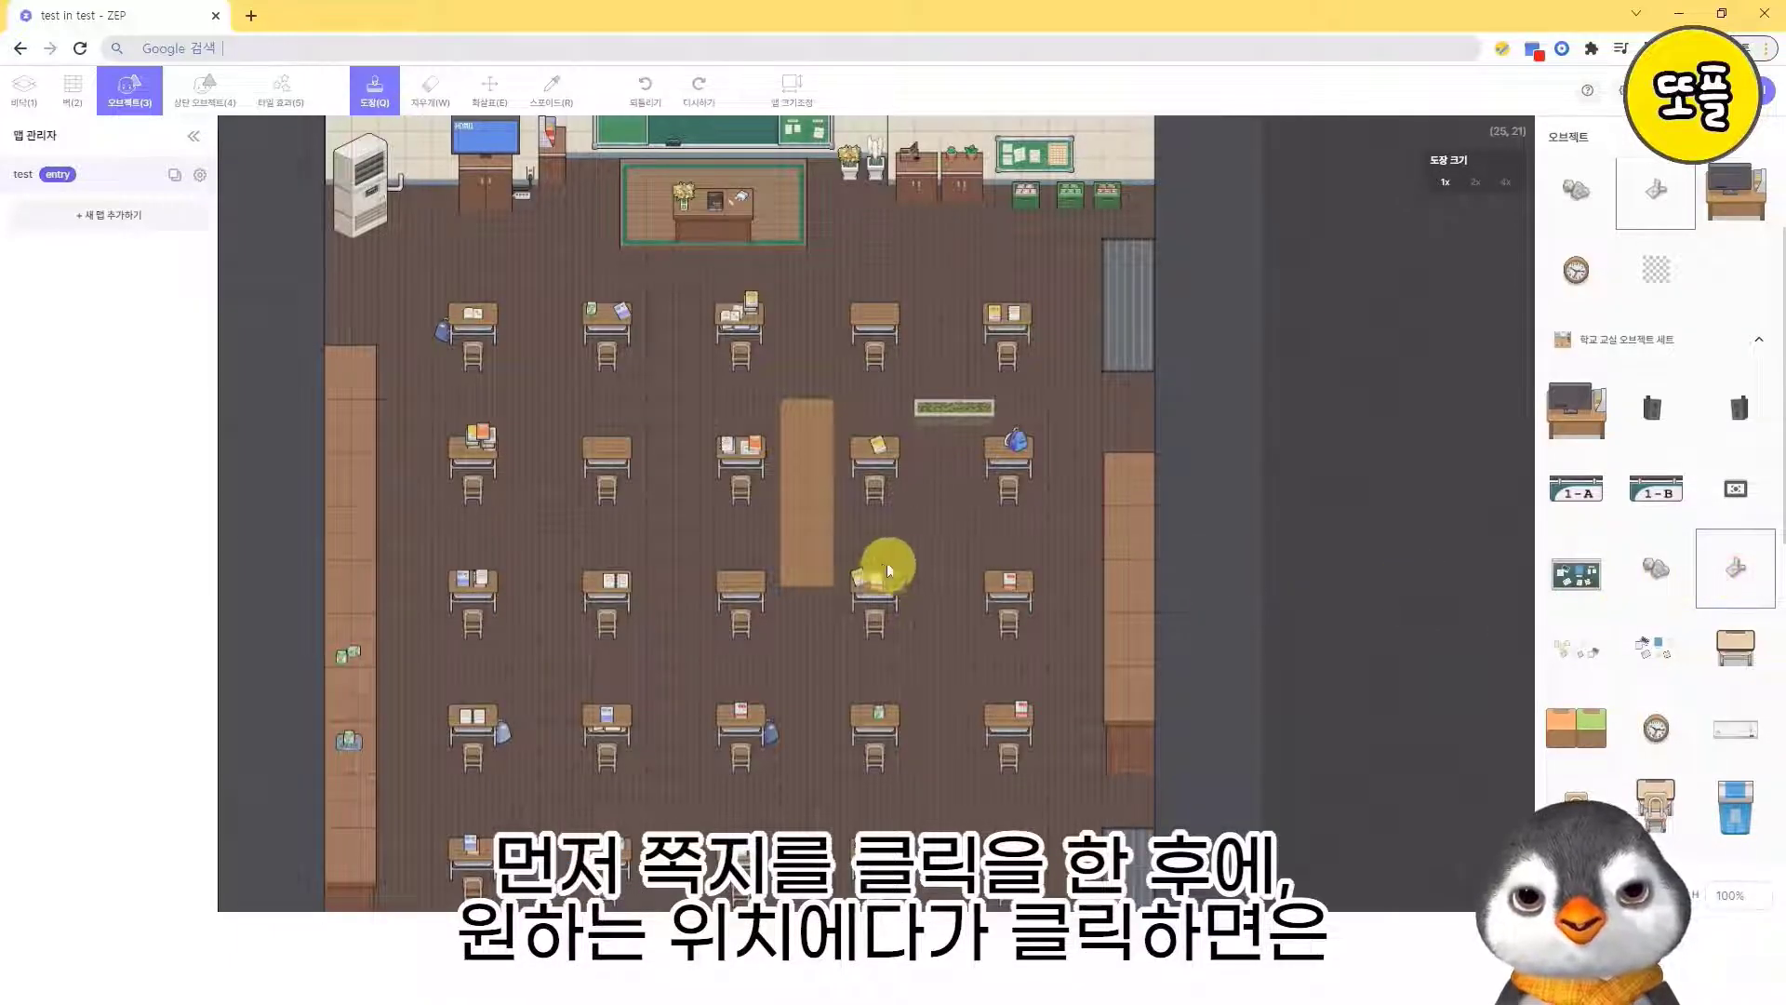
{"action": "left_click", "coordinate": [931, 524]}
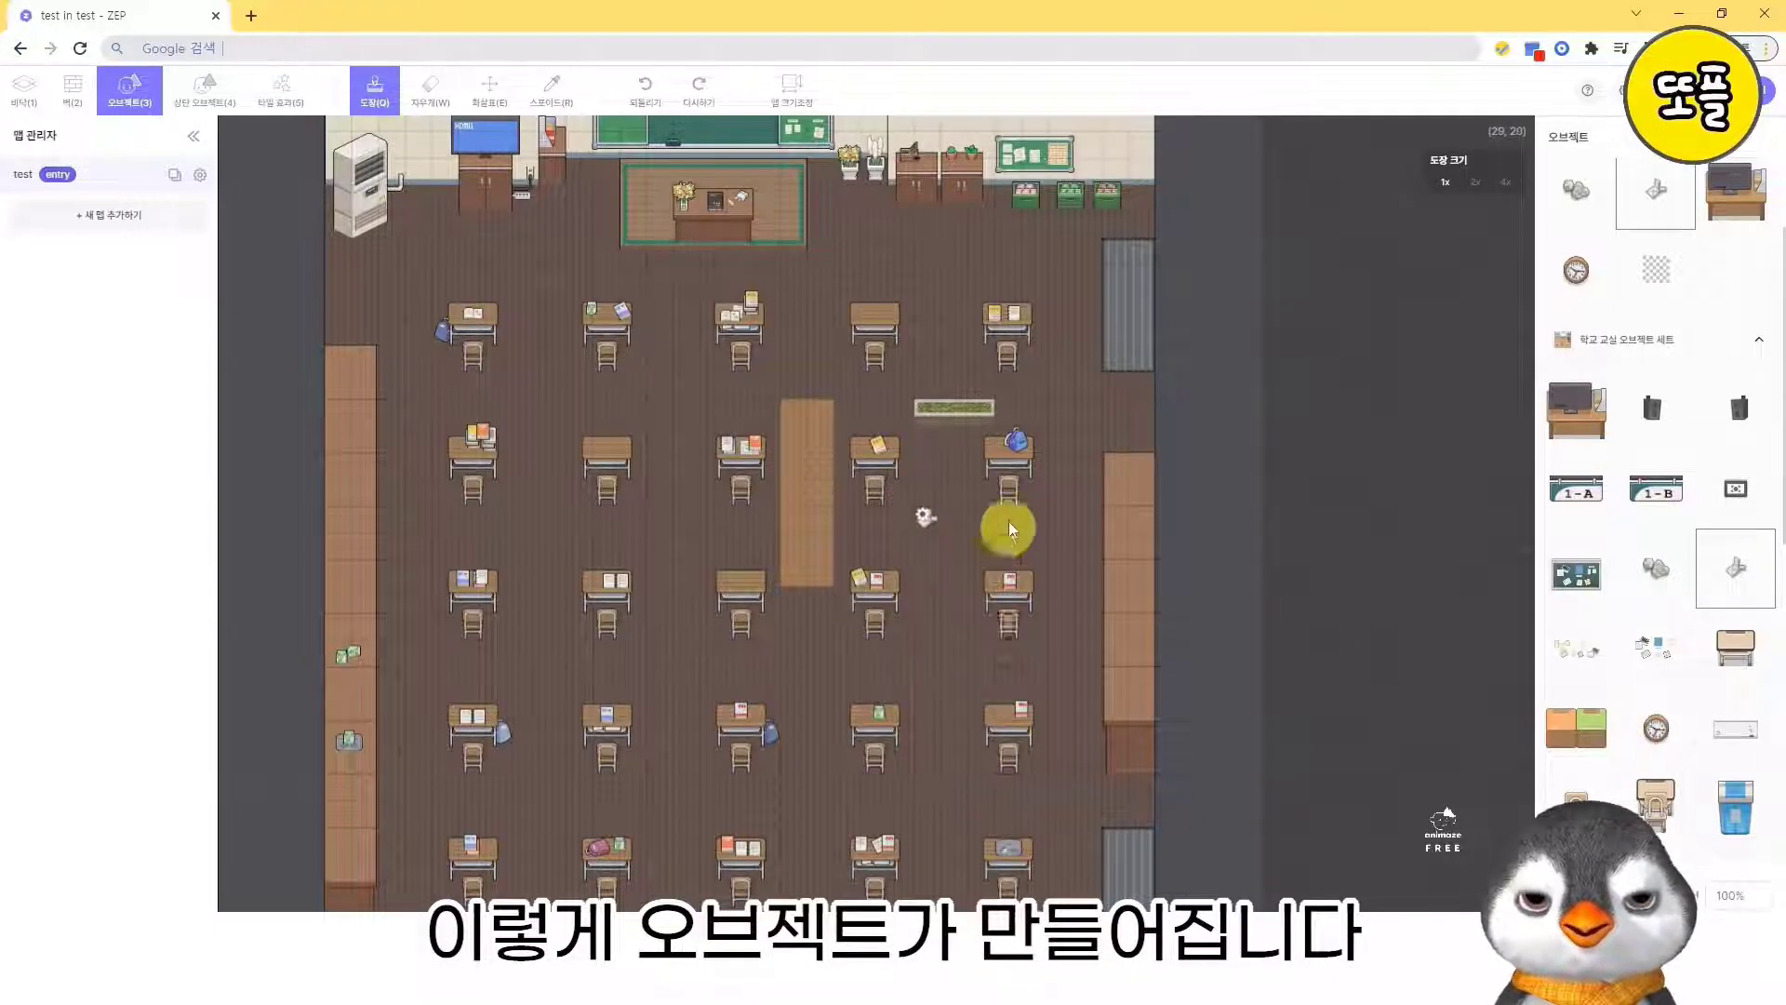
- Place seven more notes around the third desk of the fifth column
{"action": "left_click", "coordinate": [1035, 521]}
{"action": "left_click", "coordinate": [1008, 548]}
{"action": "left_click", "coordinate": [955, 574]}
{"action": "left_click", "coordinate": [954, 600]}
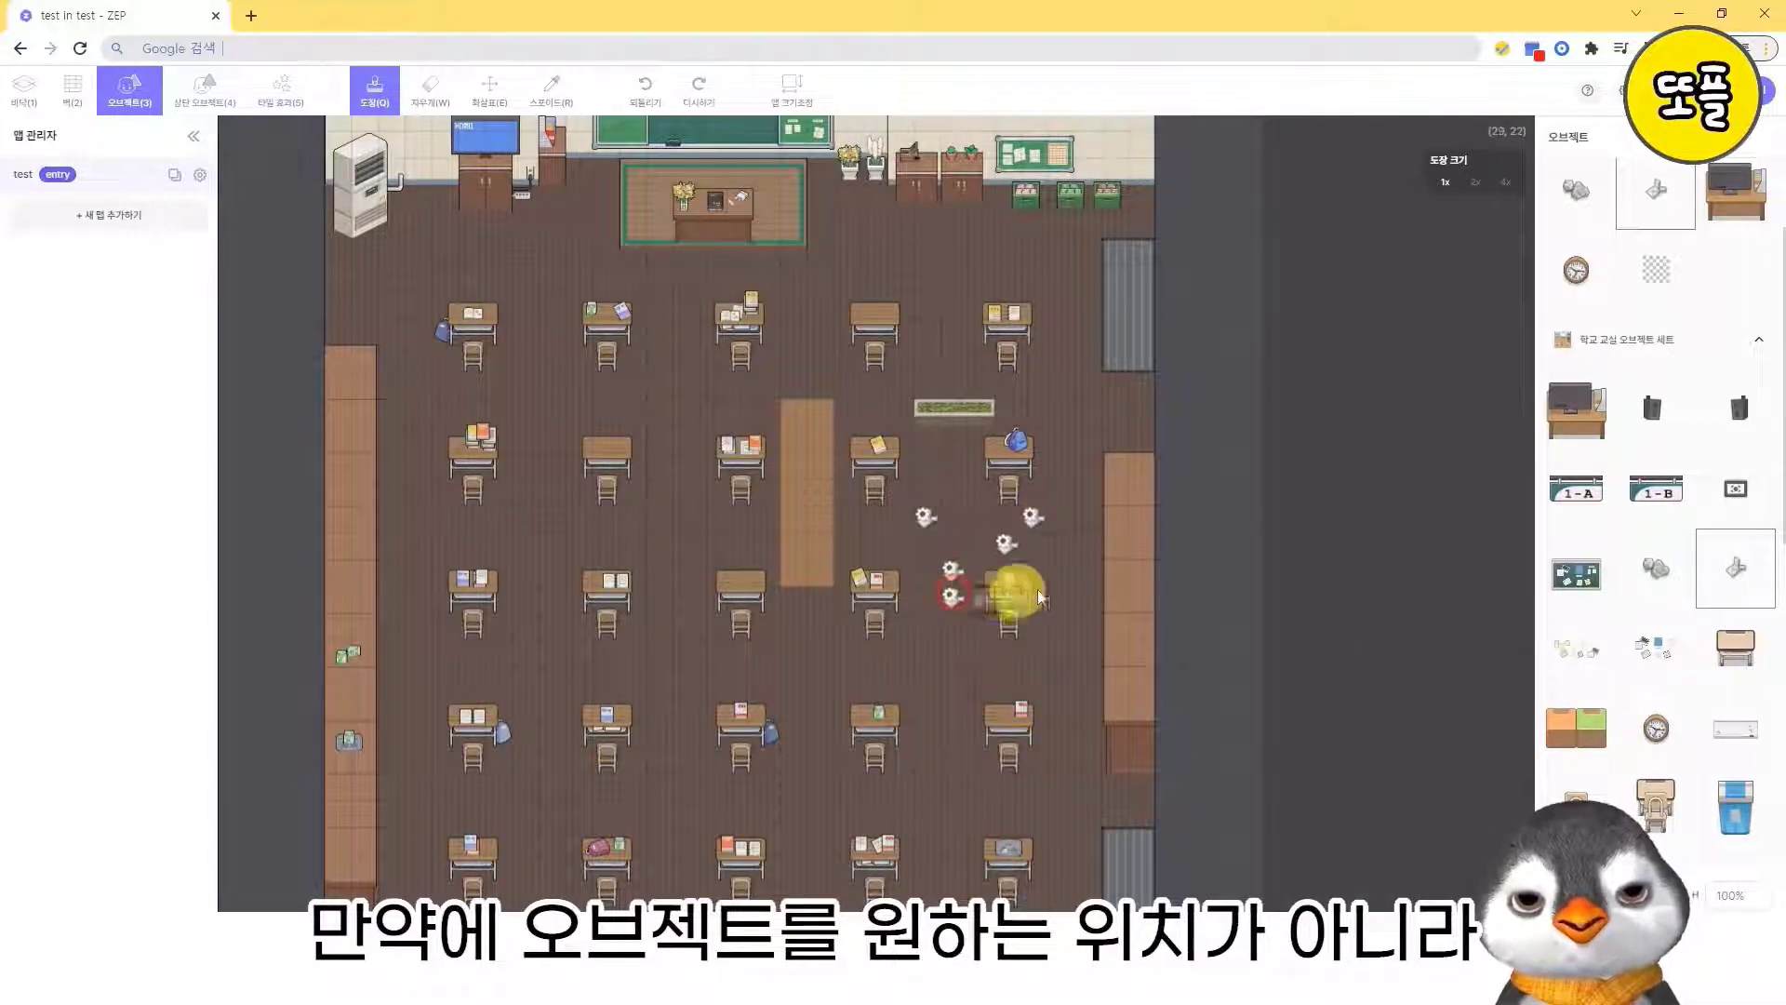
{"action": "left_click", "coordinate": [1033, 600]}
{"action": "left_click", "coordinate": [1060, 573]}
{"action": "left_click", "coordinate": [1057, 547]}
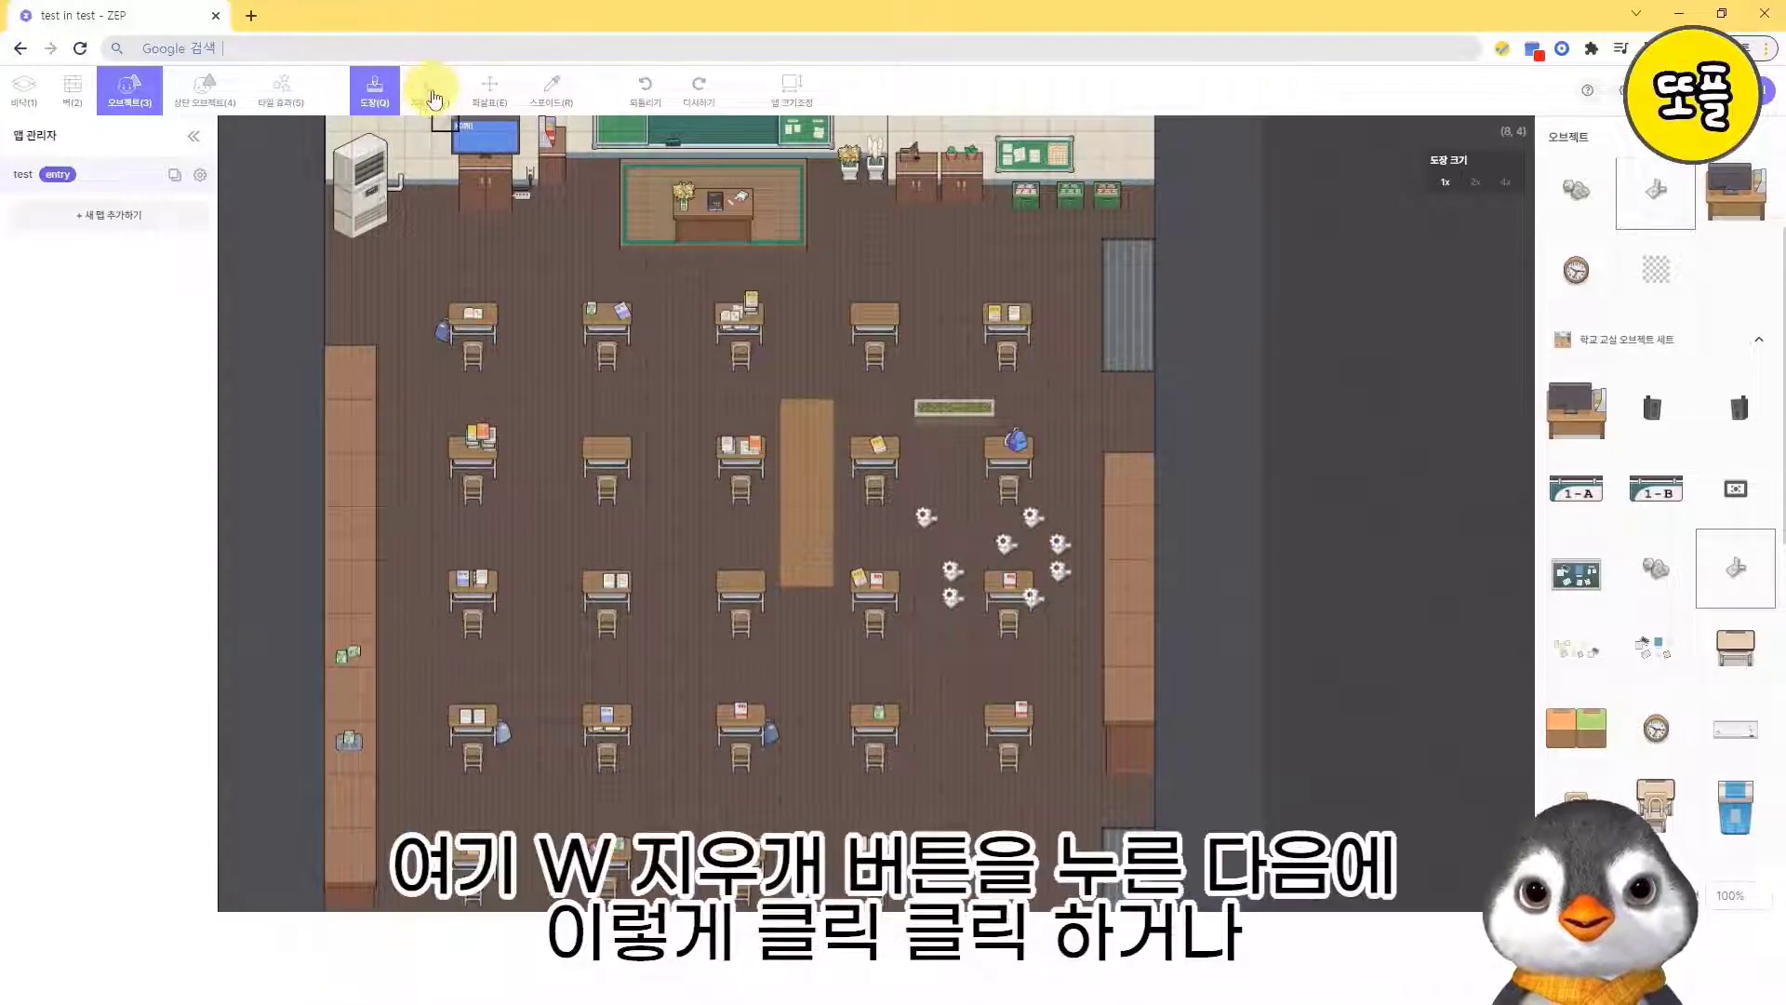
- Erase the seven extra notes around the third desk of the fifth column, keeping the first note
{"action": "left_click", "coordinate": [433, 108]}
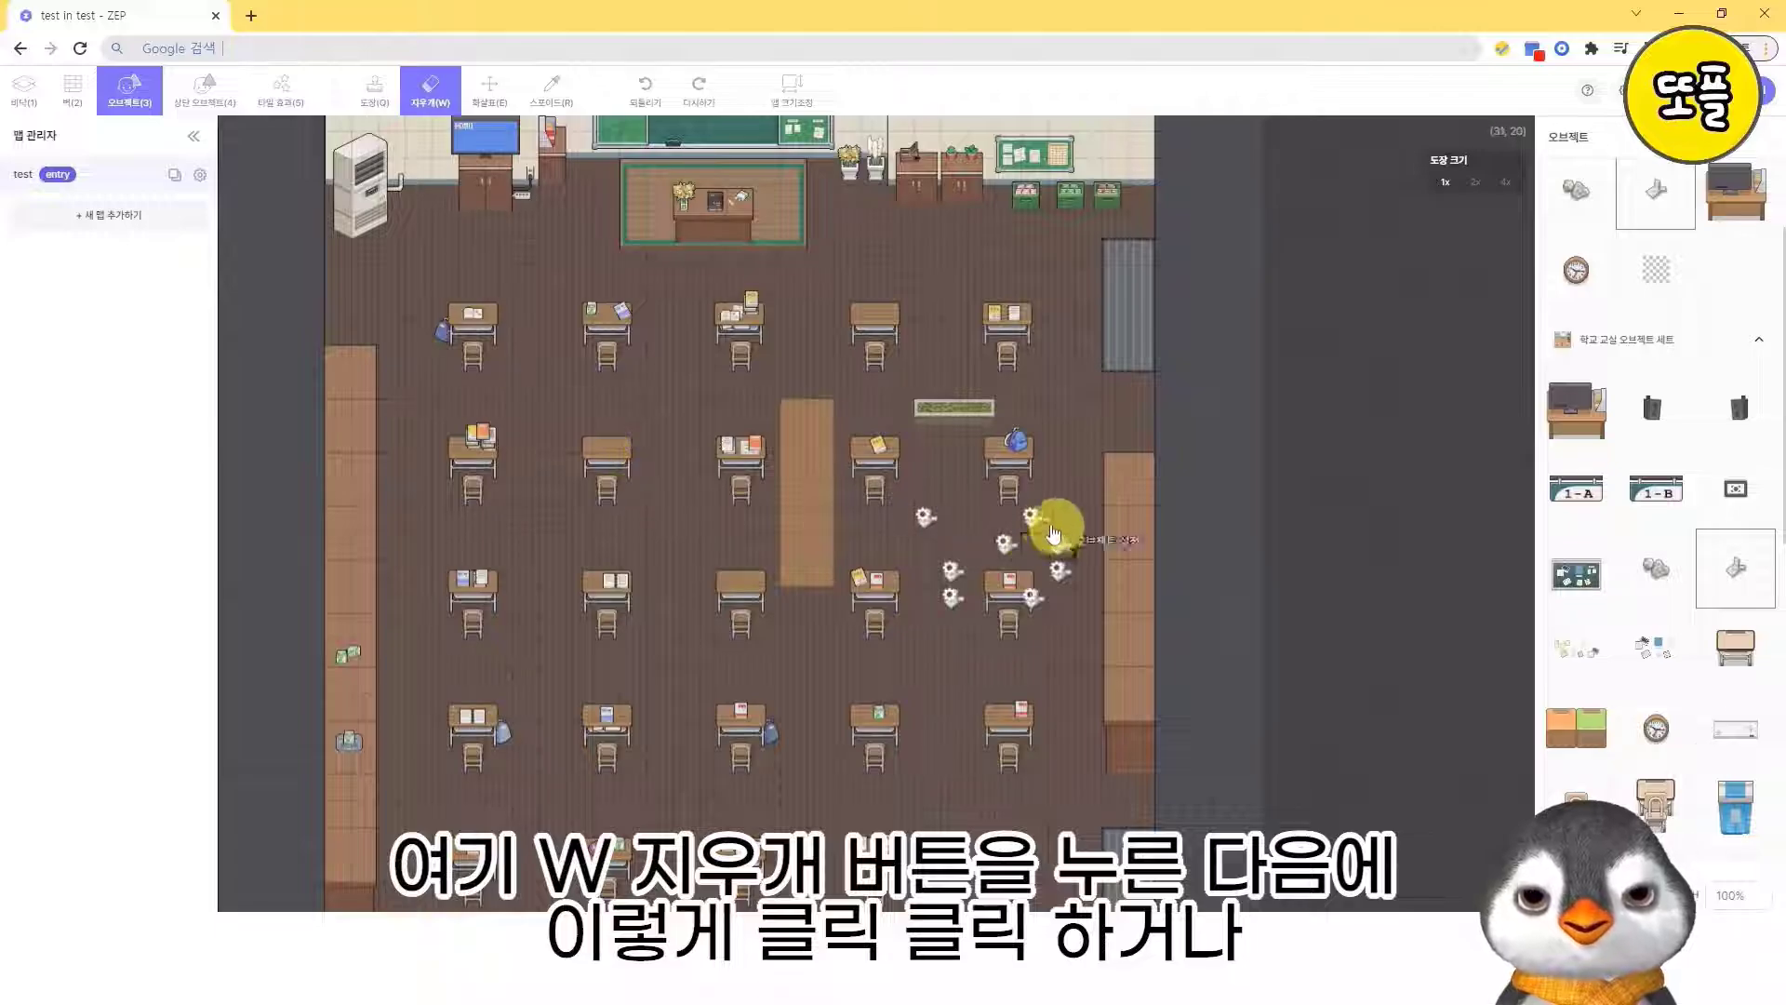
{"action": "left_click", "coordinate": [1034, 518]}
{"action": "left_click", "coordinate": [1007, 544]}
{"action": "left_click", "coordinate": [951, 570]}
{"action": "left_click", "coordinate": [950, 595]}
{"action": "left_click", "coordinate": [1031, 597]}
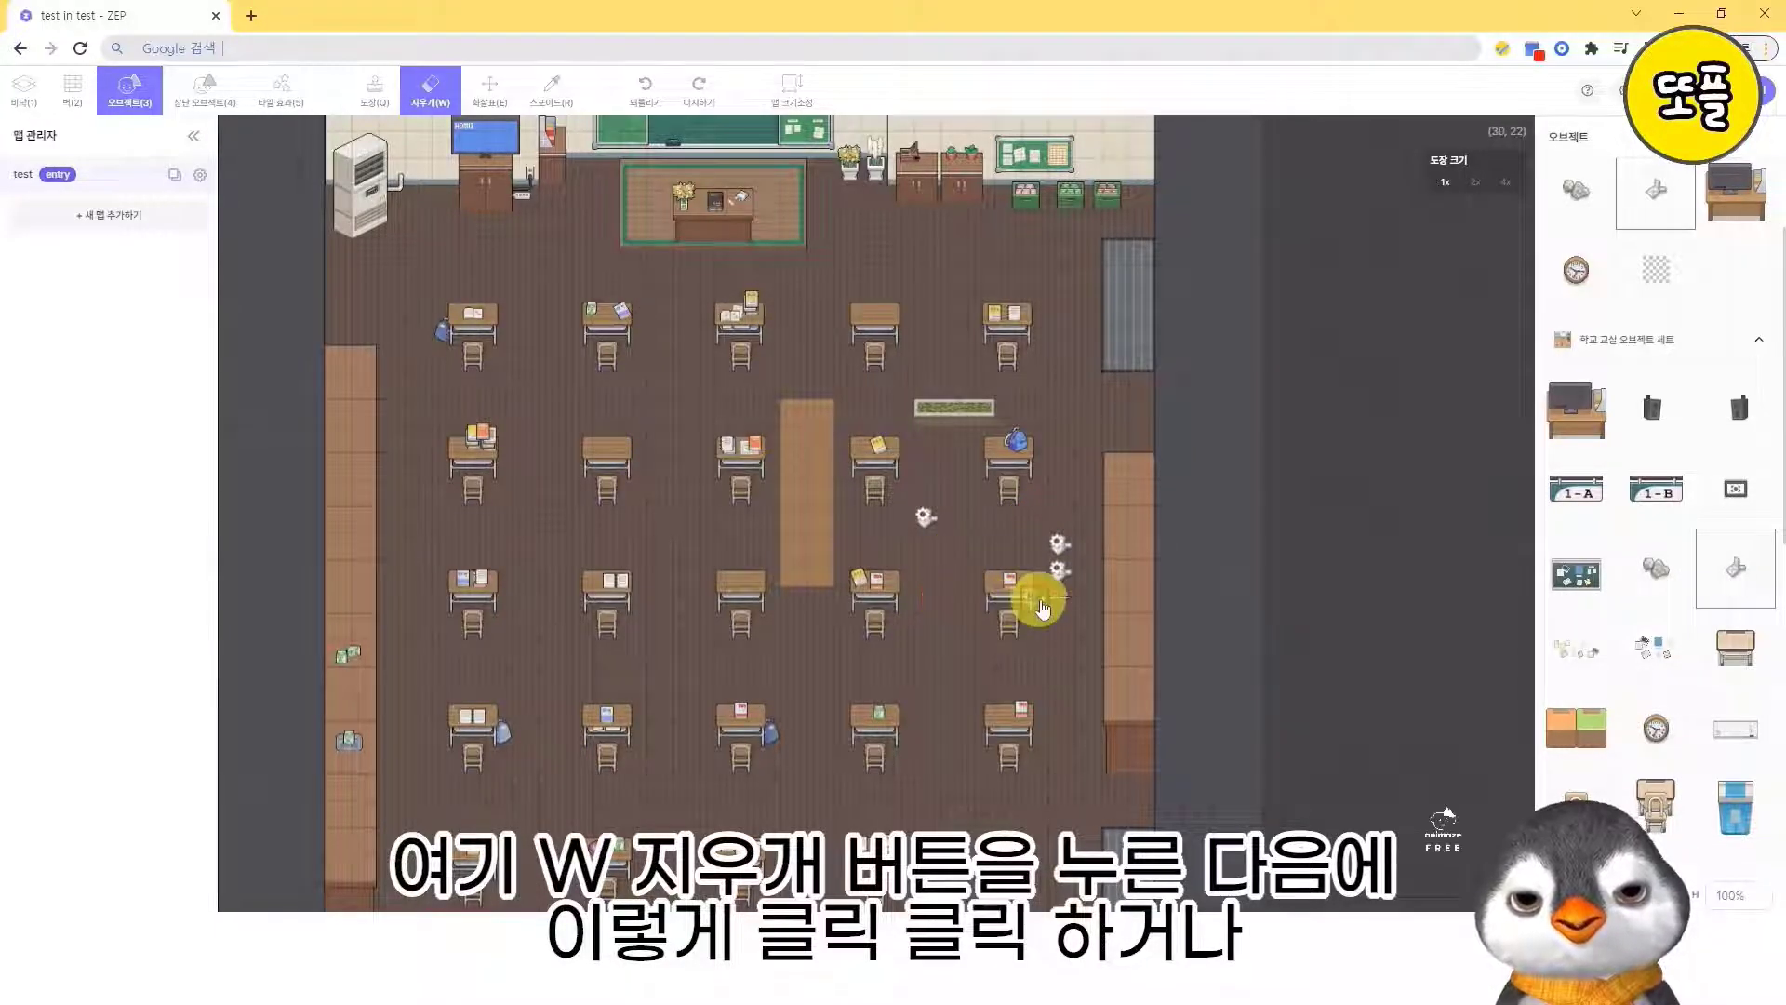
{"action": "left_click", "coordinate": [1058, 570]}
{"action": "left_click", "coordinate": [1058, 542]}
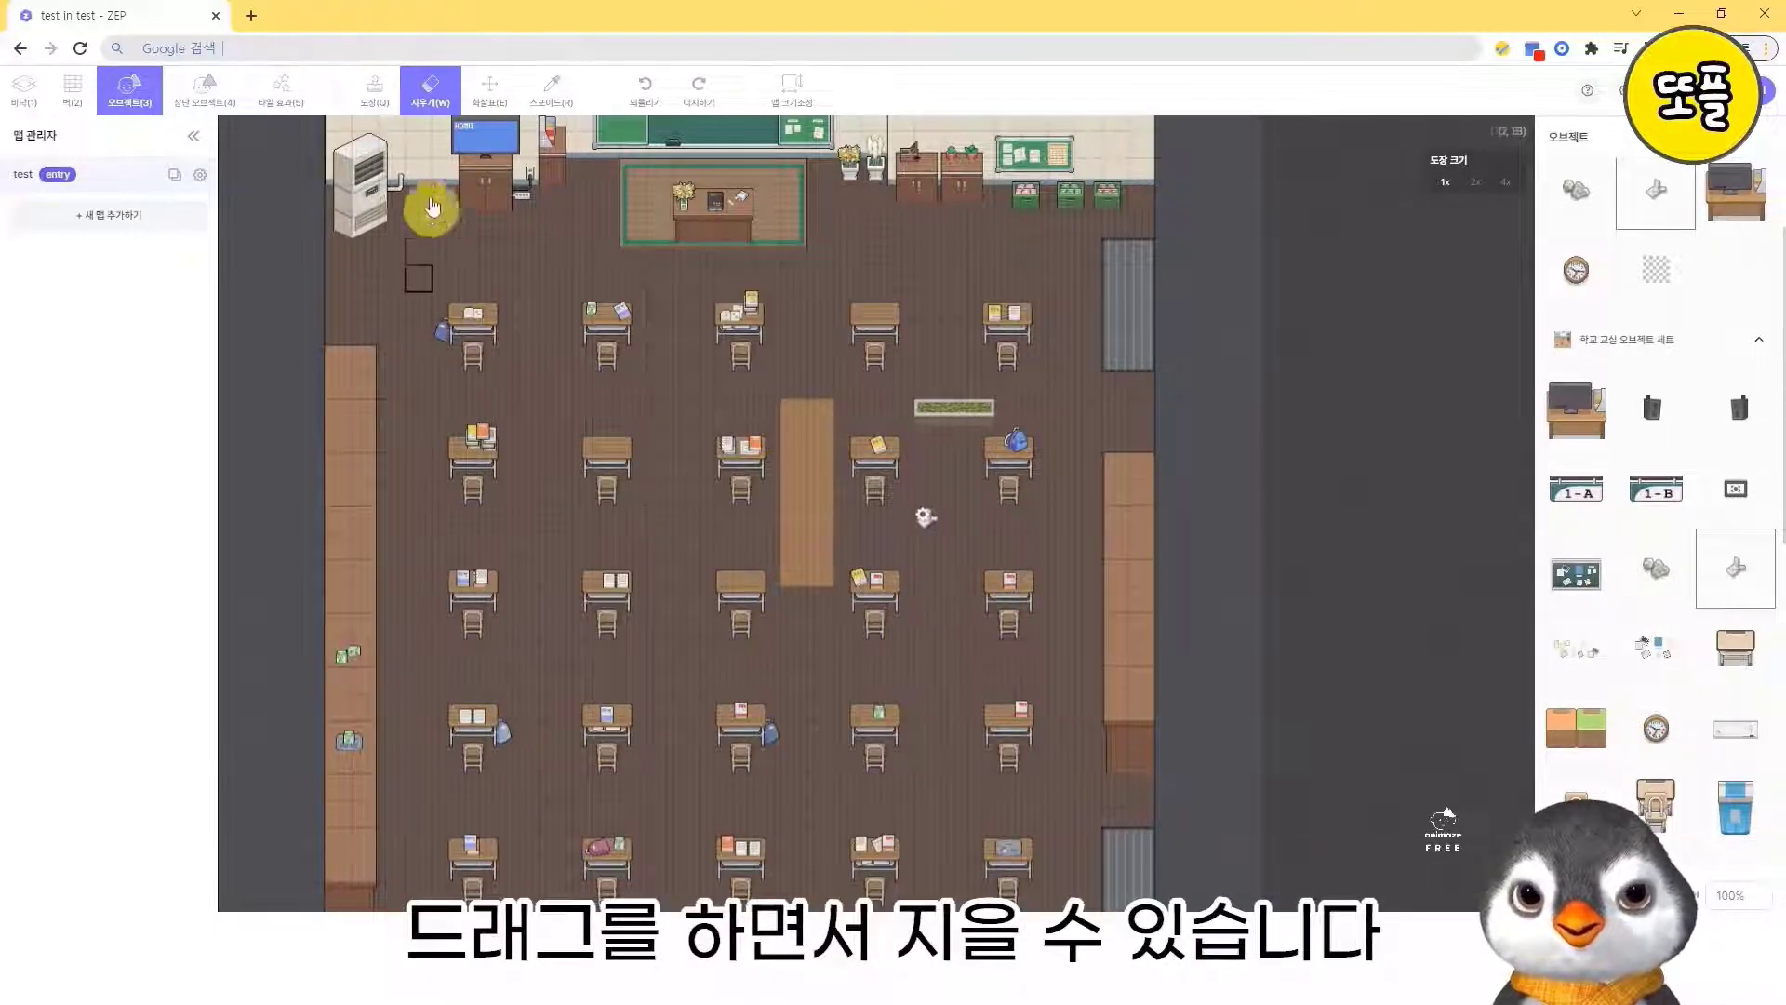
- Give the remaining note the 말풍선 표시 function with the name 쪽지 and the bubble text 안녕하세요
{"action": "left_click", "coordinate": [377, 94]}
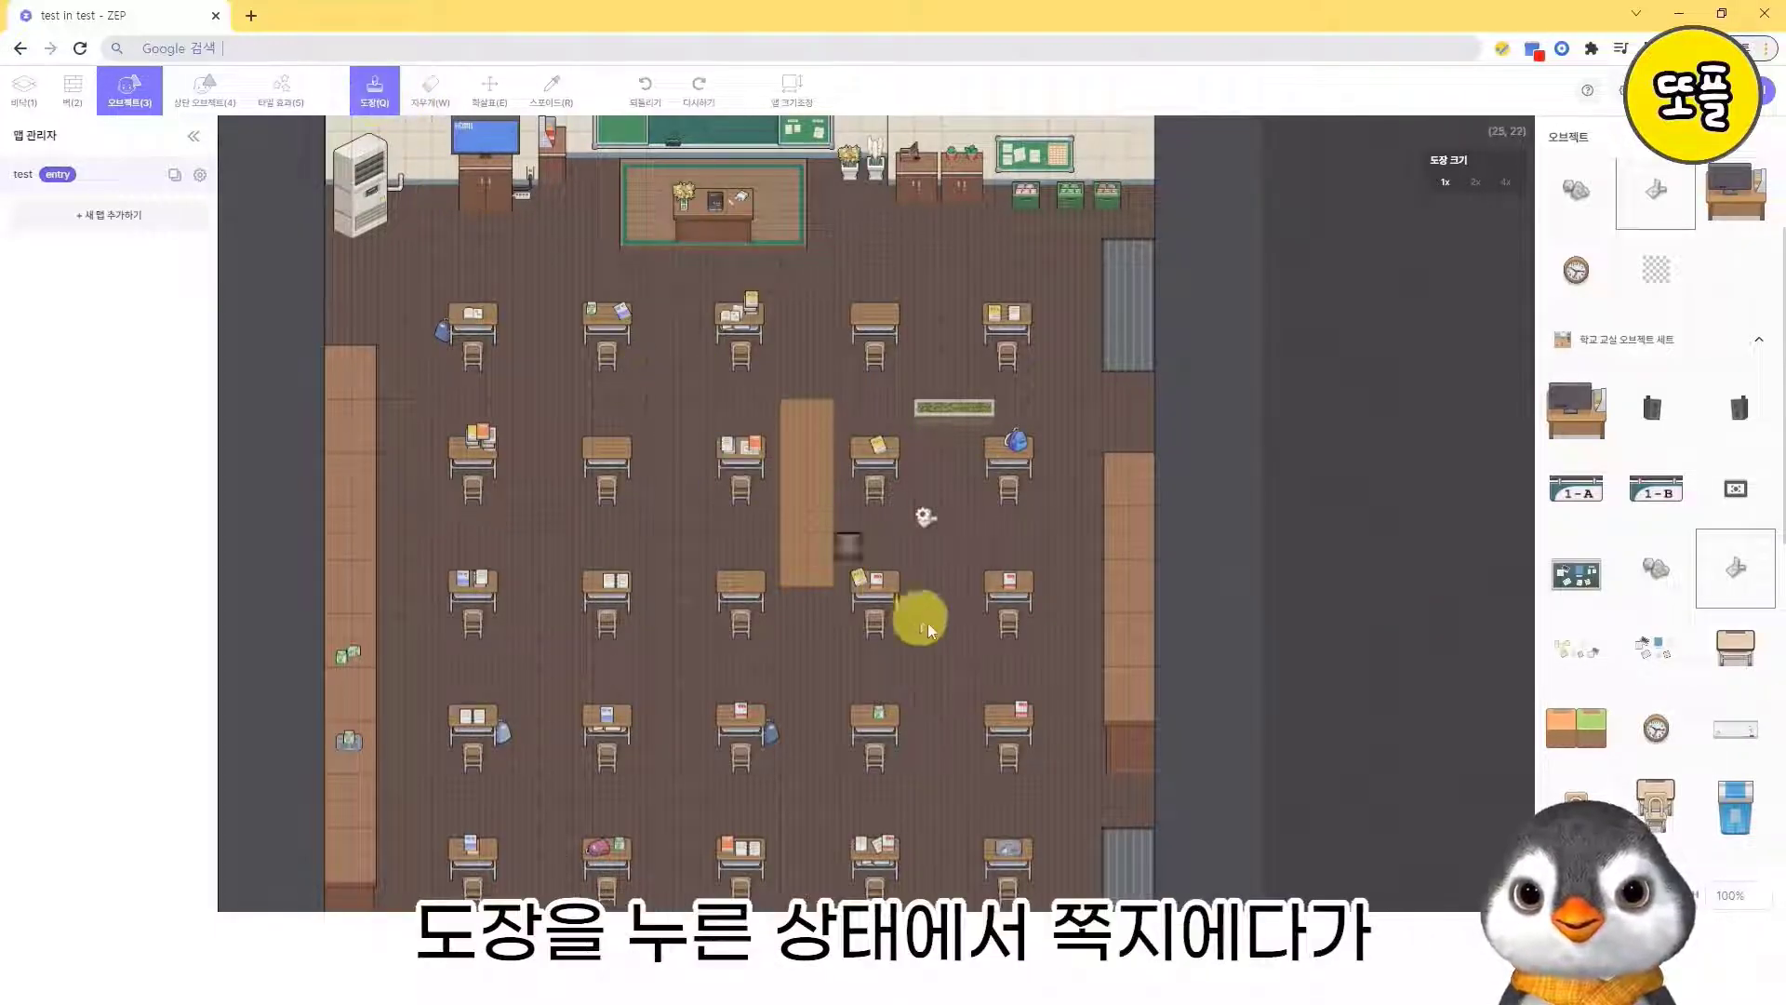
{"action": "left_click", "coordinate": [924, 521]}
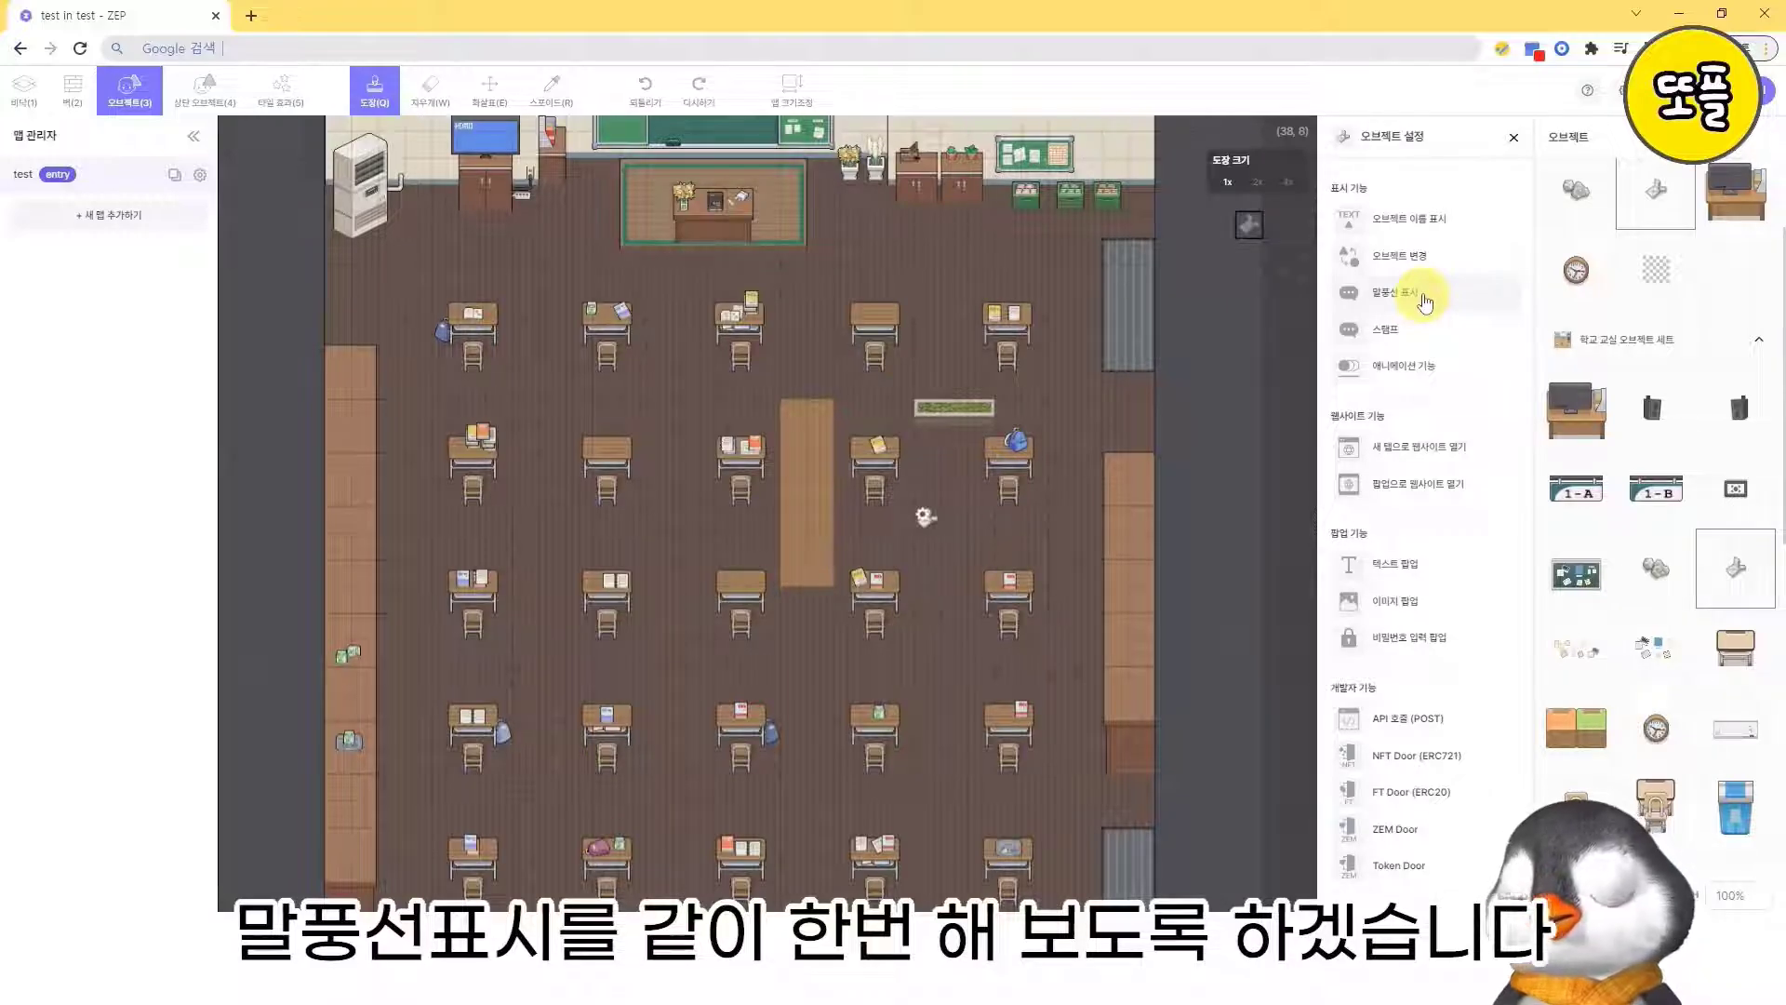
{"action": "left_click", "coordinate": [1423, 300]}
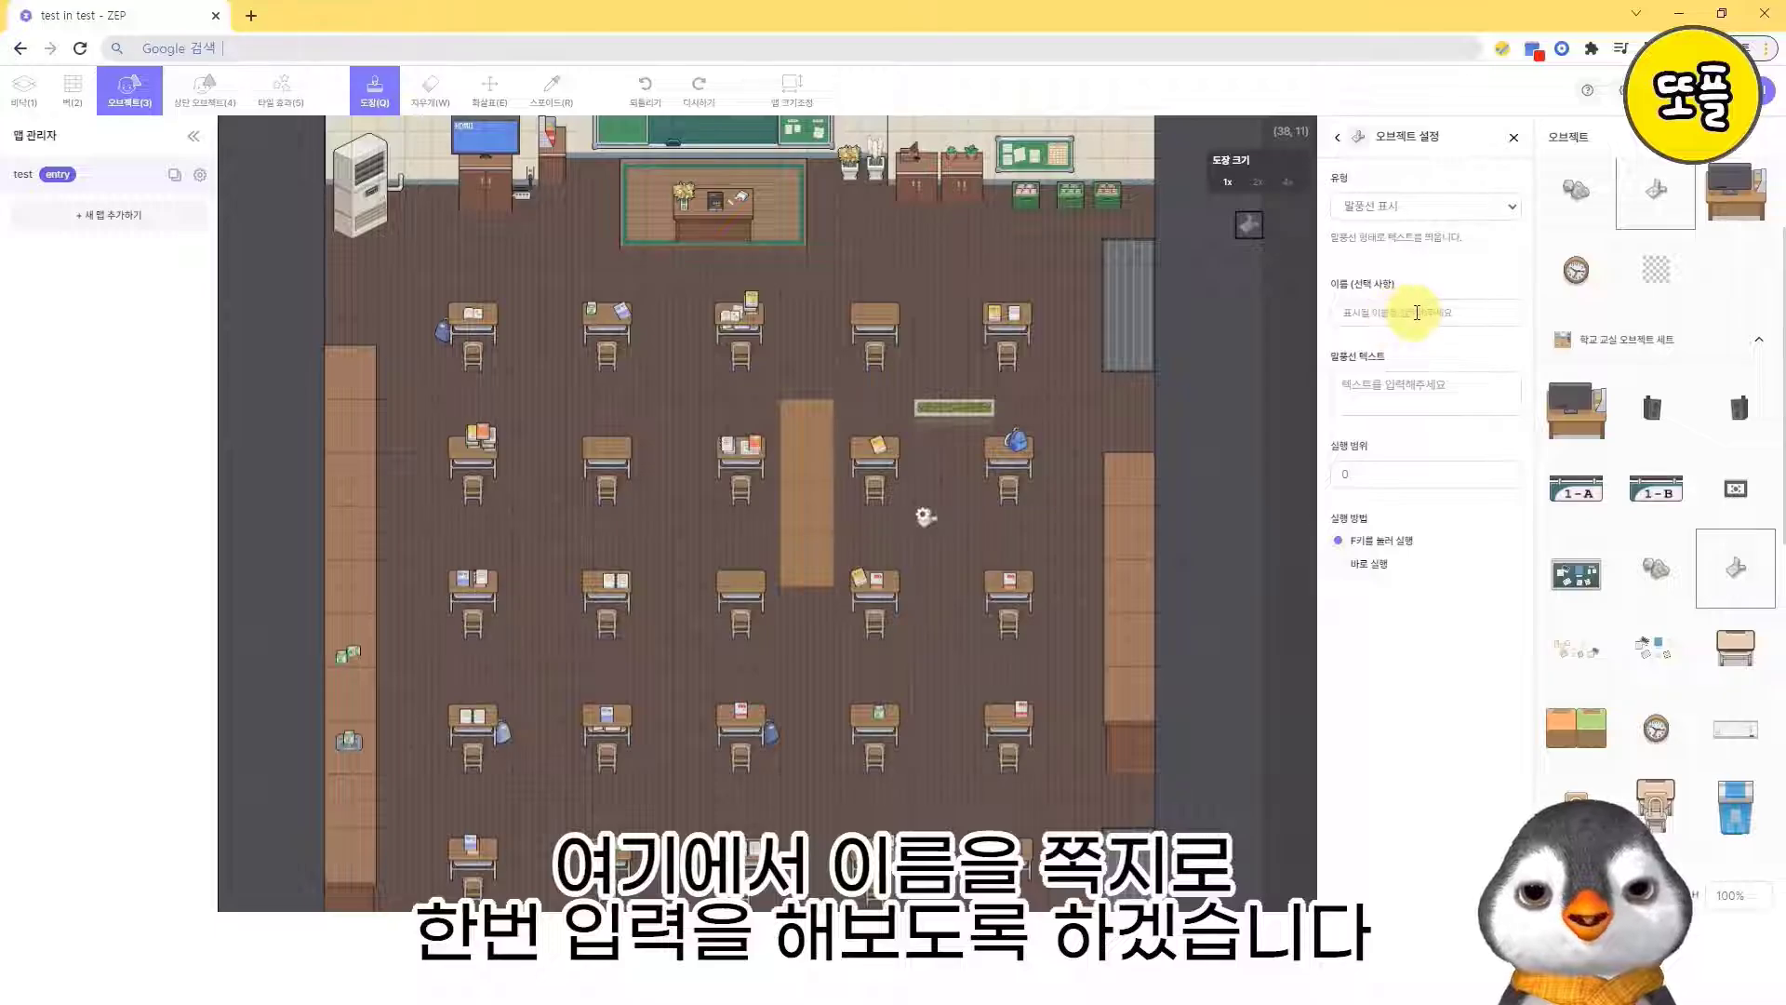
{"action": "left_click", "coordinate": [1413, 313]}
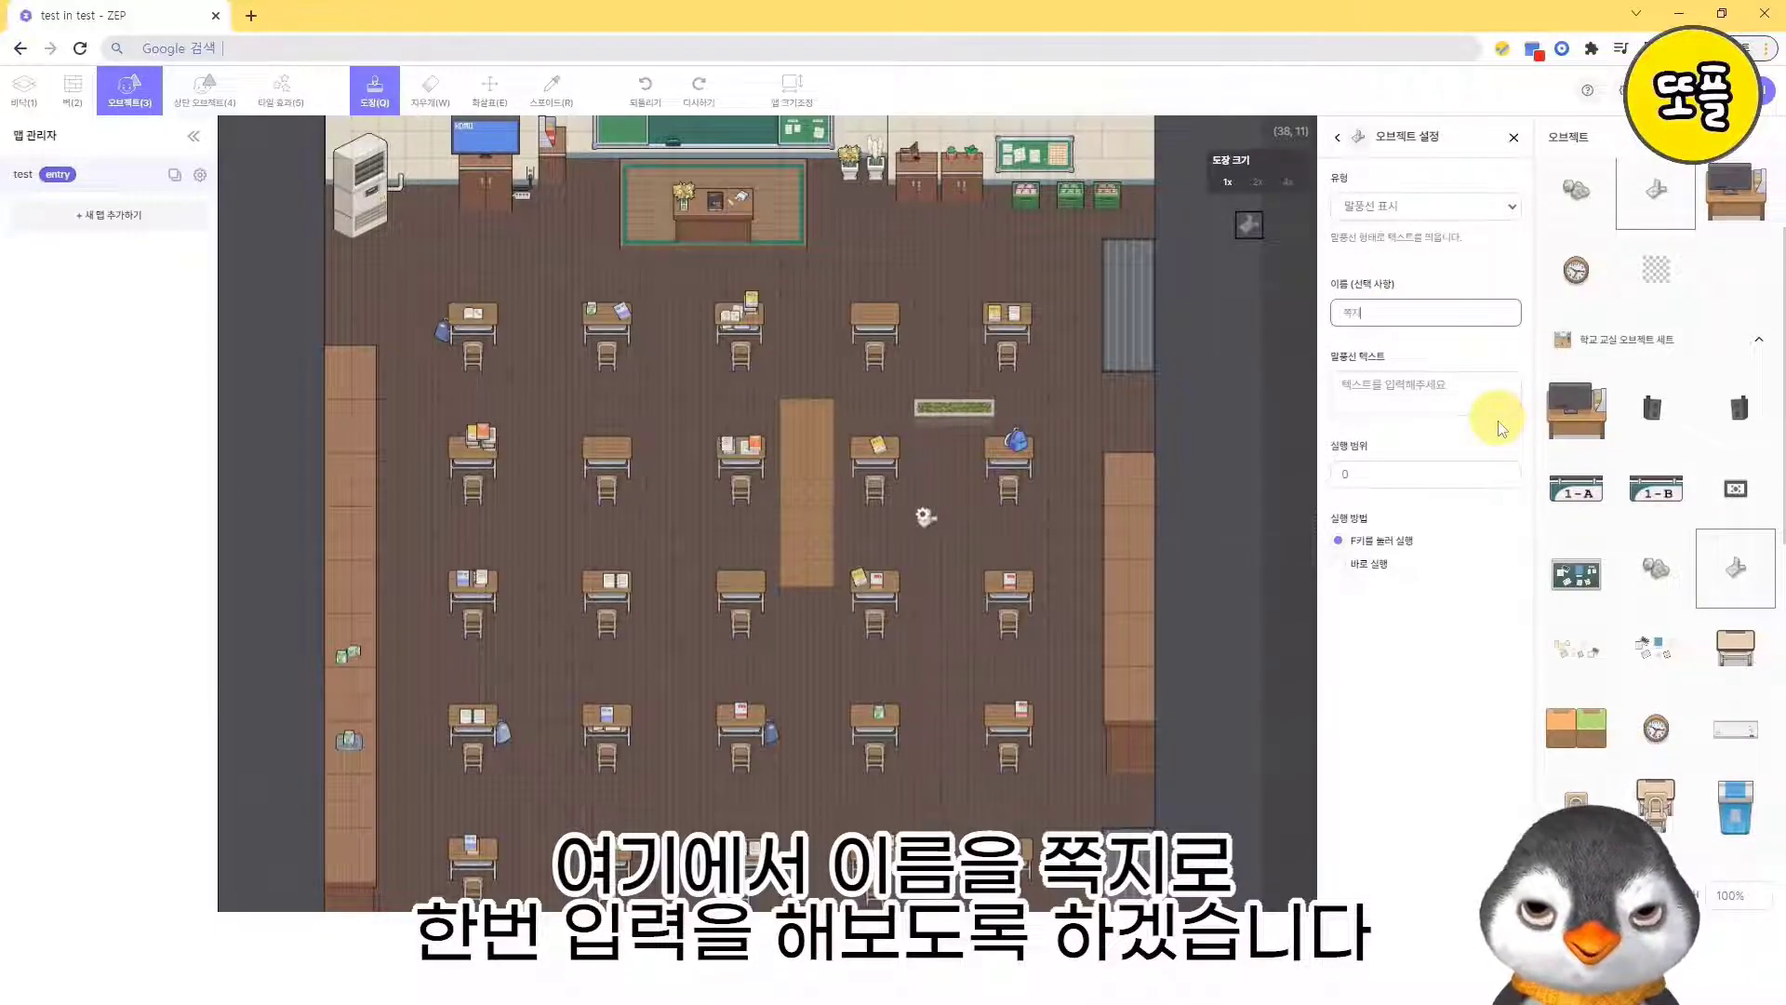
{"action": "left_click", "coordinate": [1430, 396]}
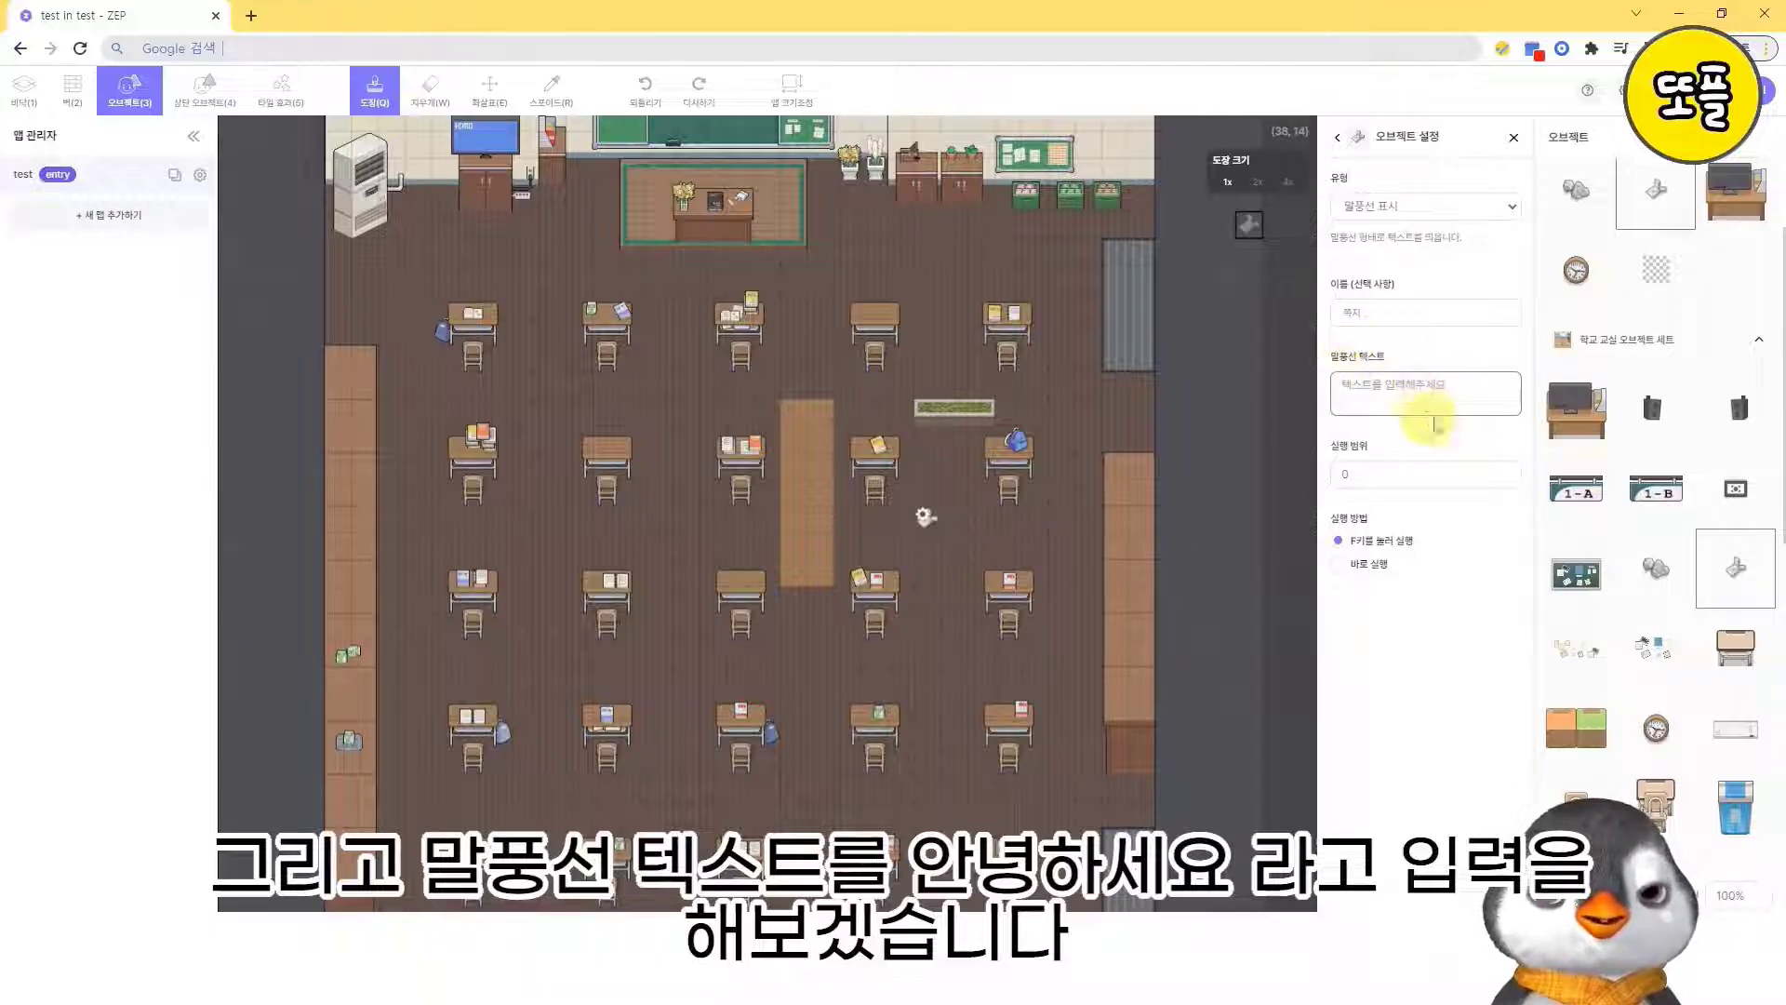
{"action": "type", "text": "안녕하"}
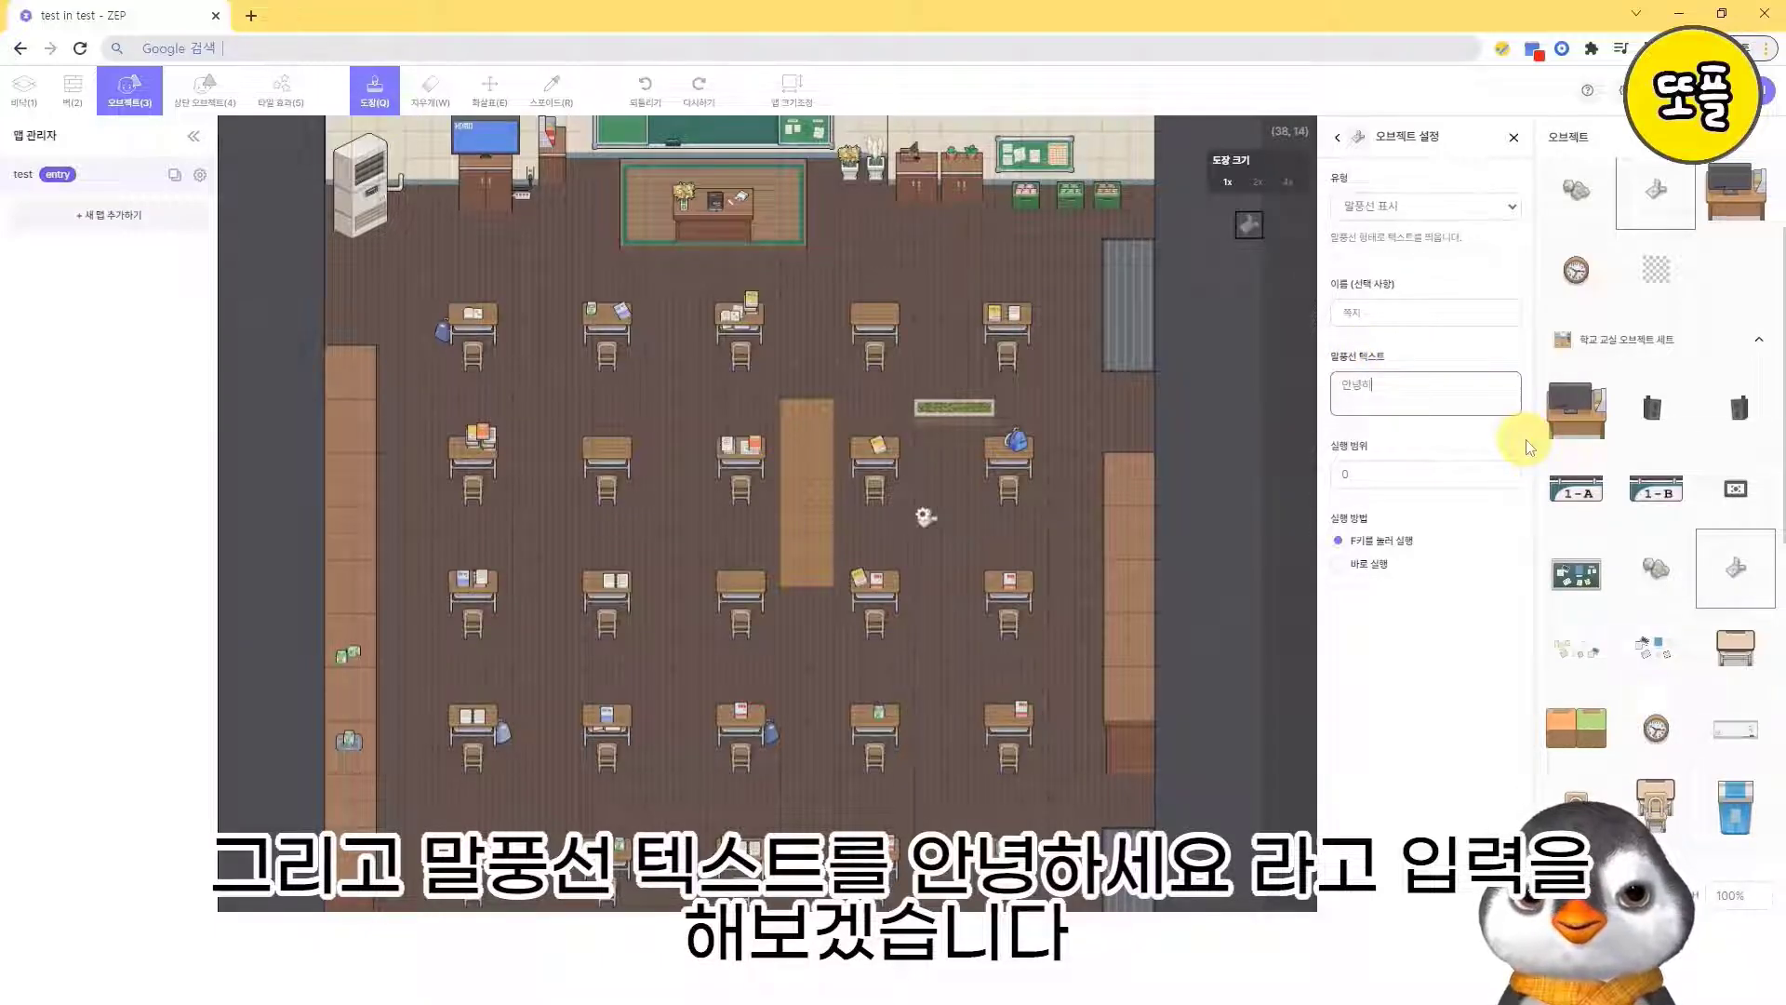
{"action": "type", "text": "세요"}
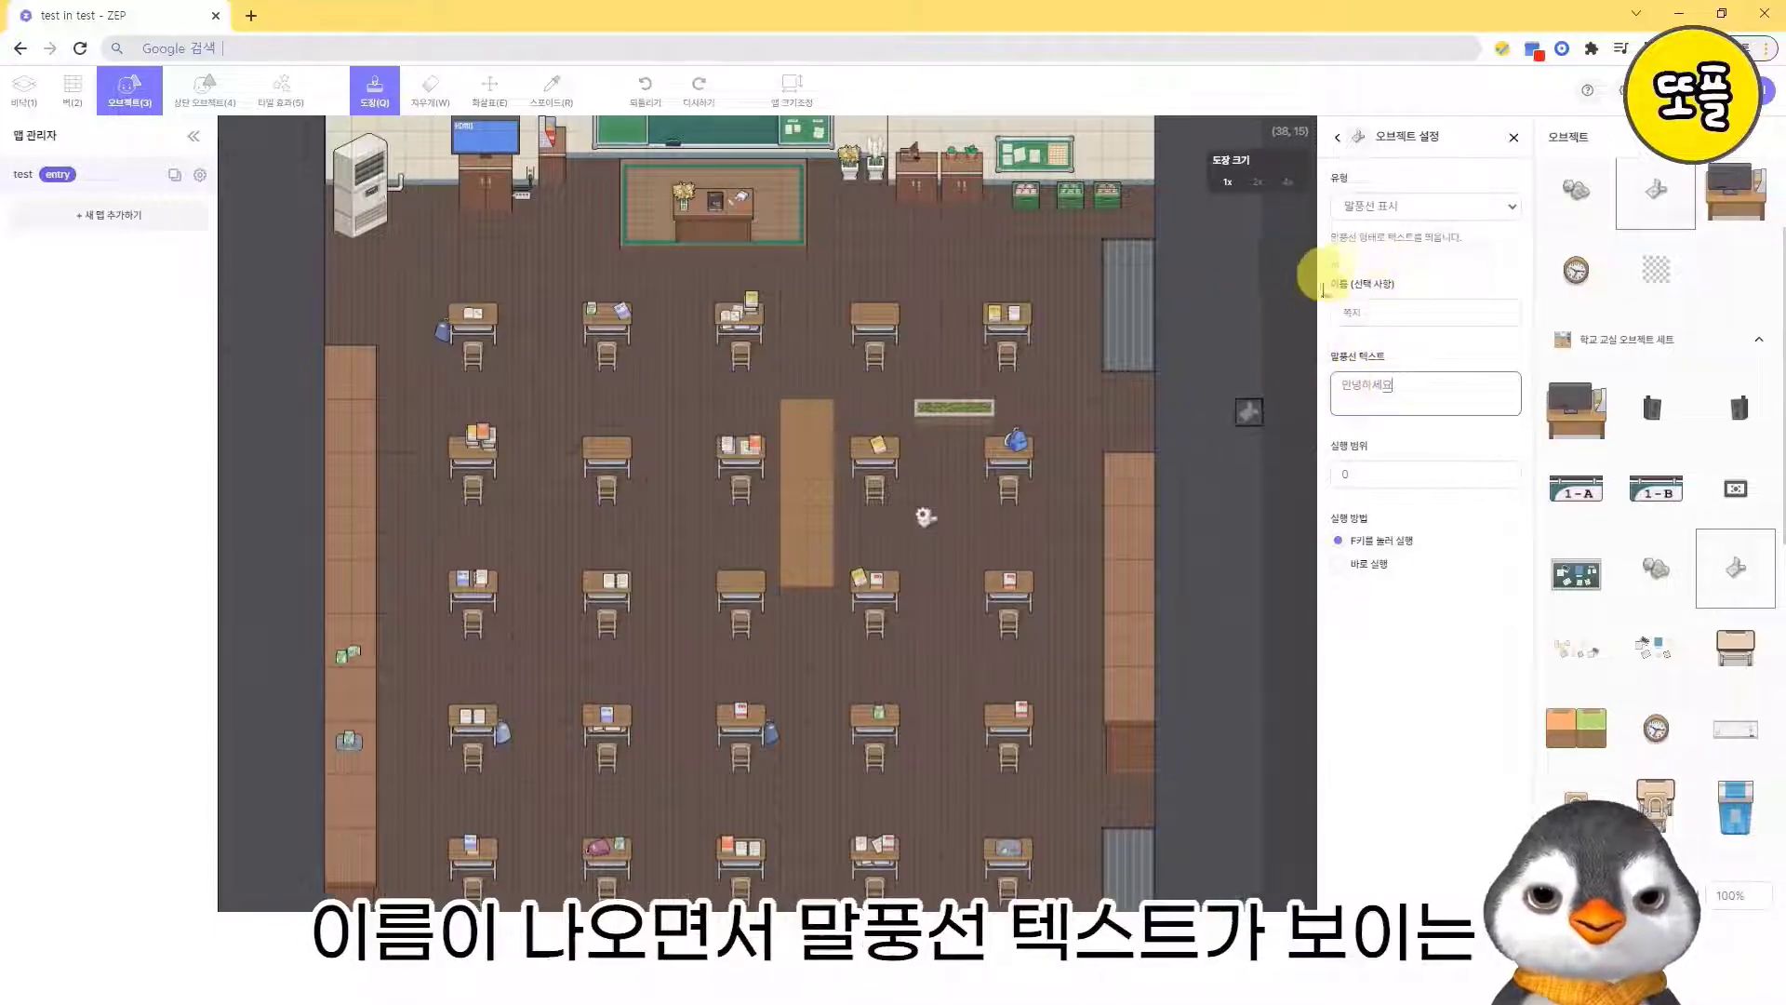
{"action": "left_click", "coordinate": [1344, 311]}
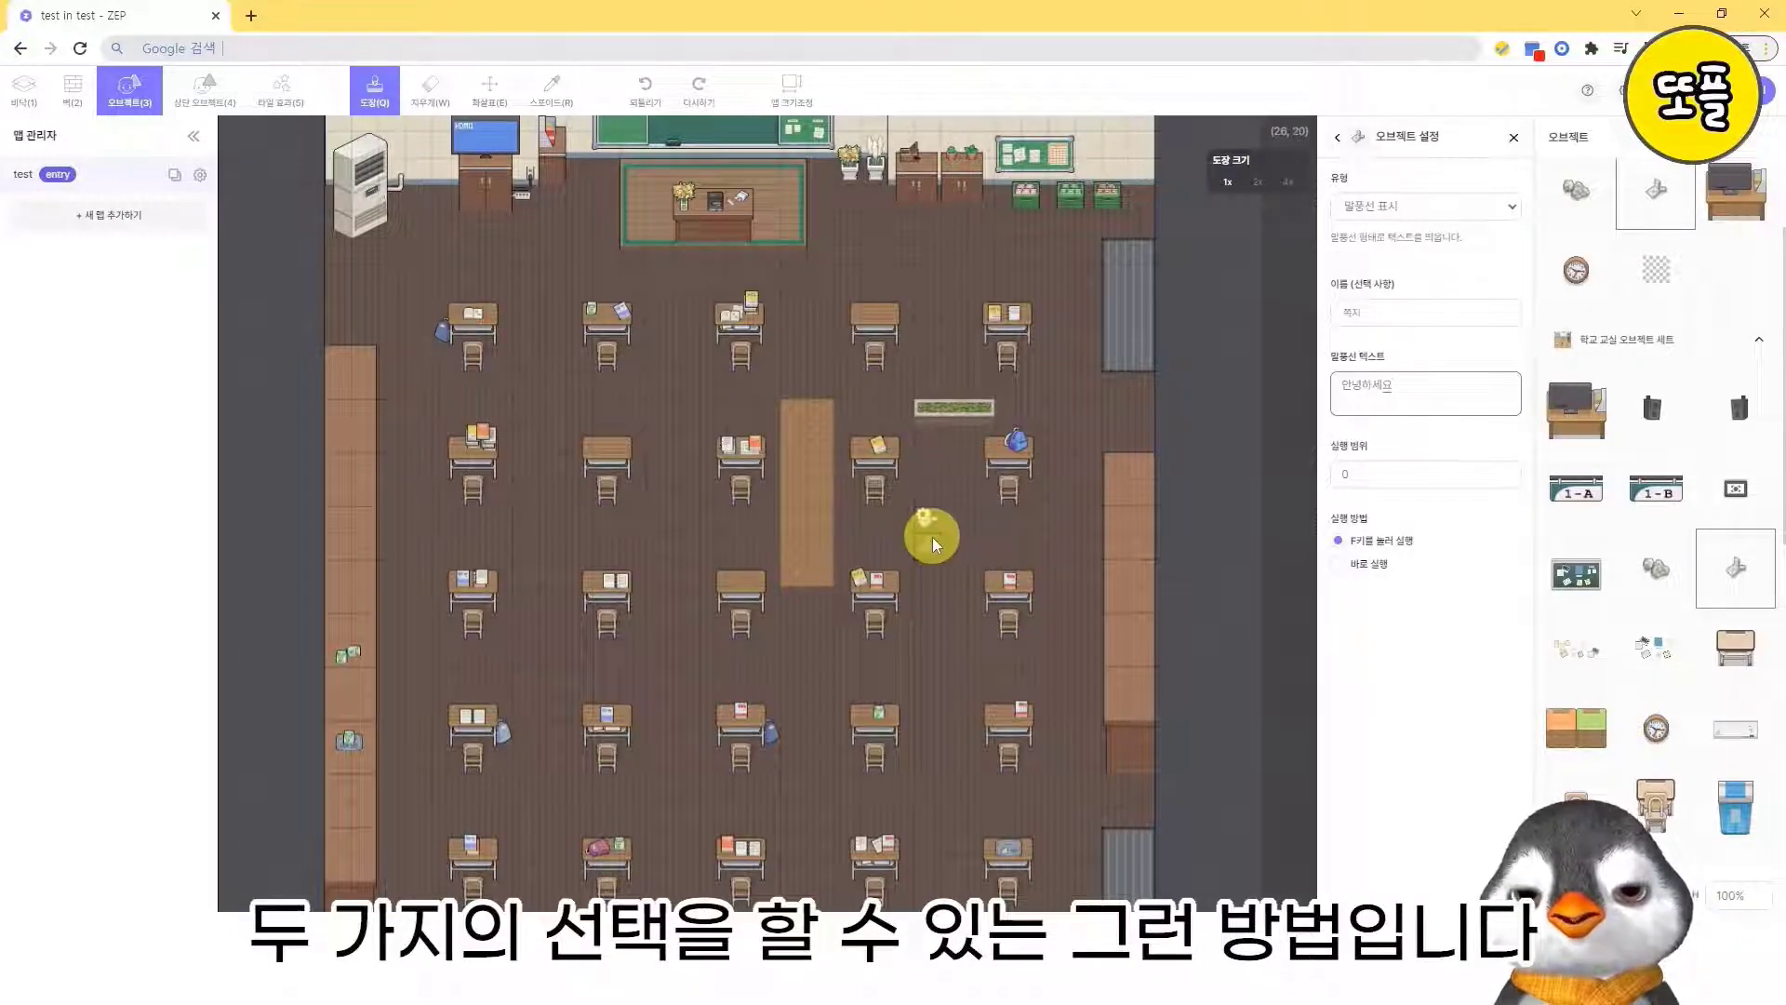
- Set the note's 실행 범위 to 1 and its 실행 방법 to 바로 실행
{"action": "left_click", "coordinate": [929, 527]}
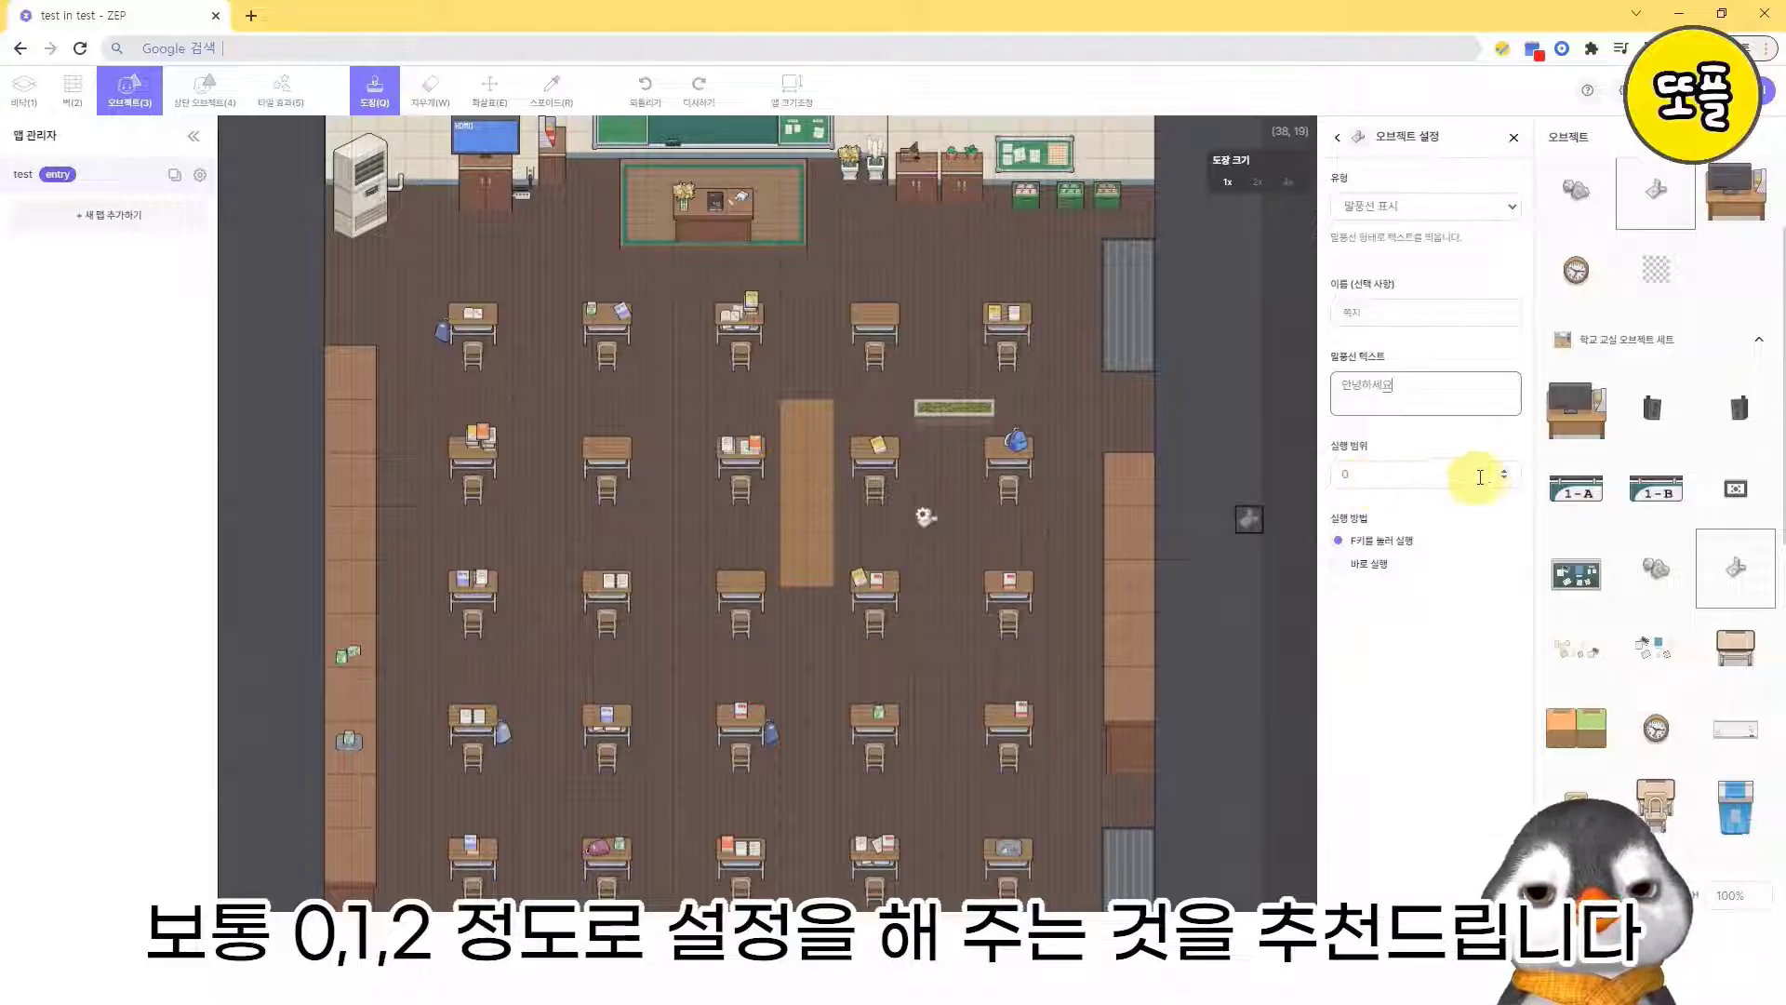
{"action": "left_click", "coordinate": [1502, 470]}
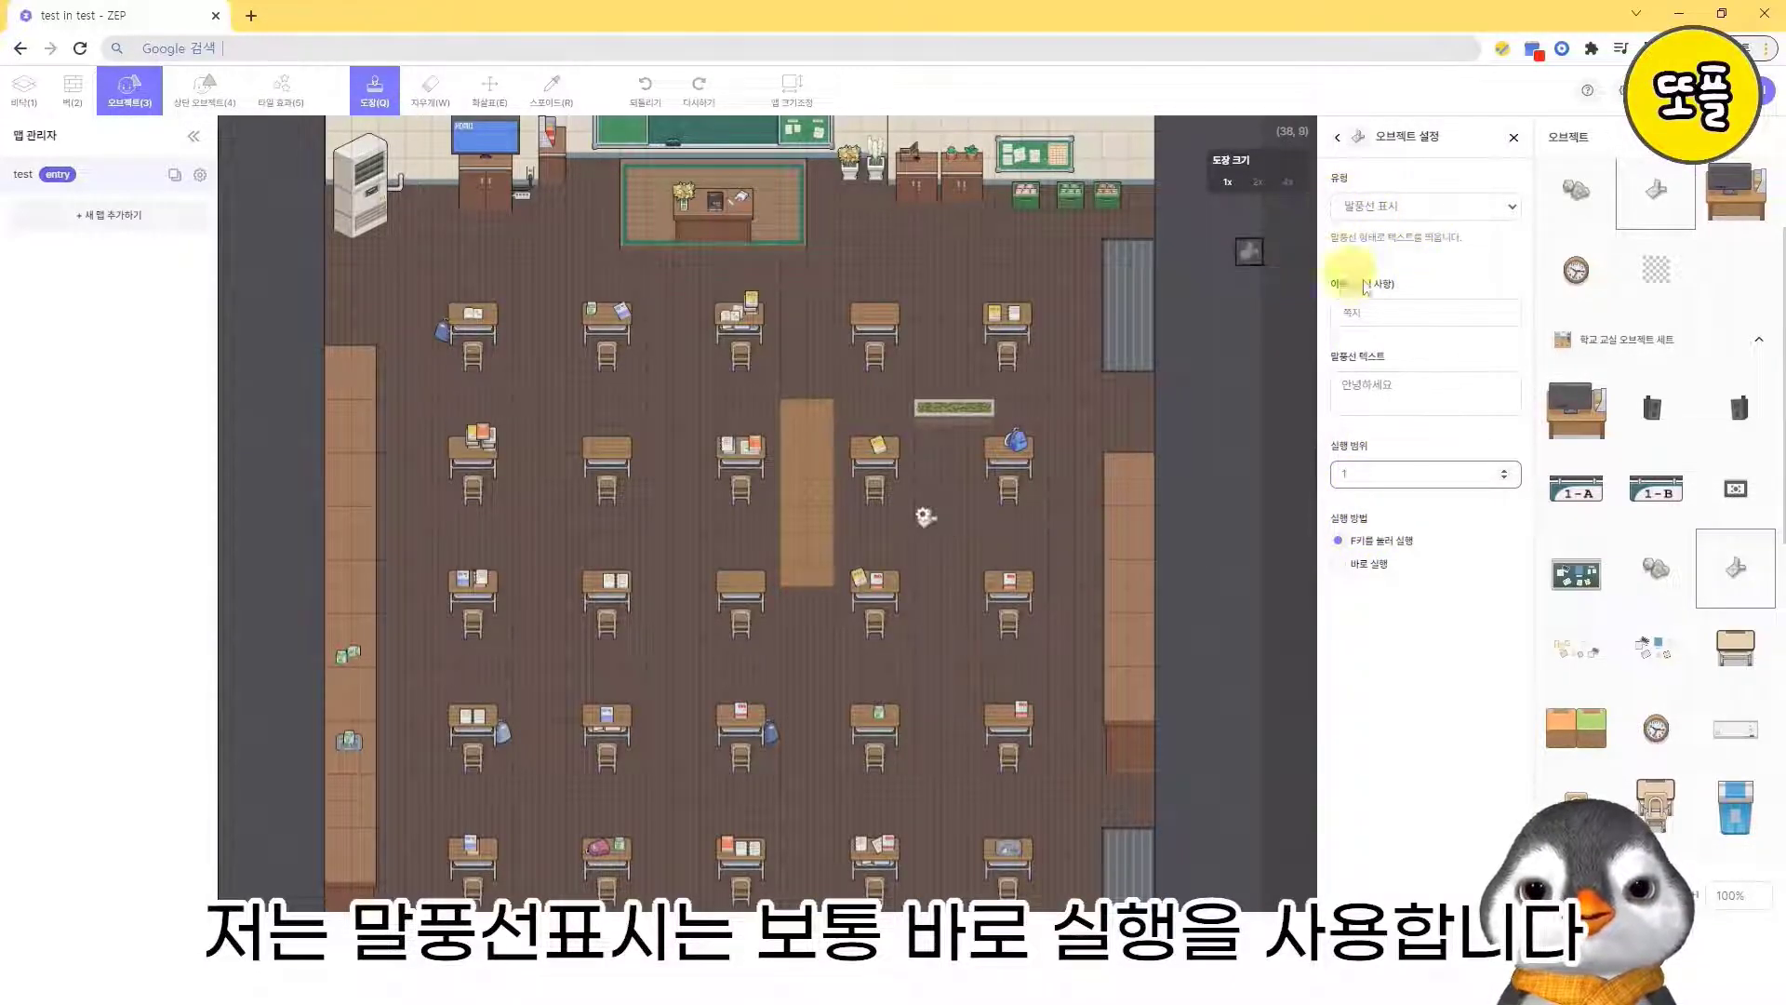
{"action": "left_click", "coordinate": [1369, 567]}
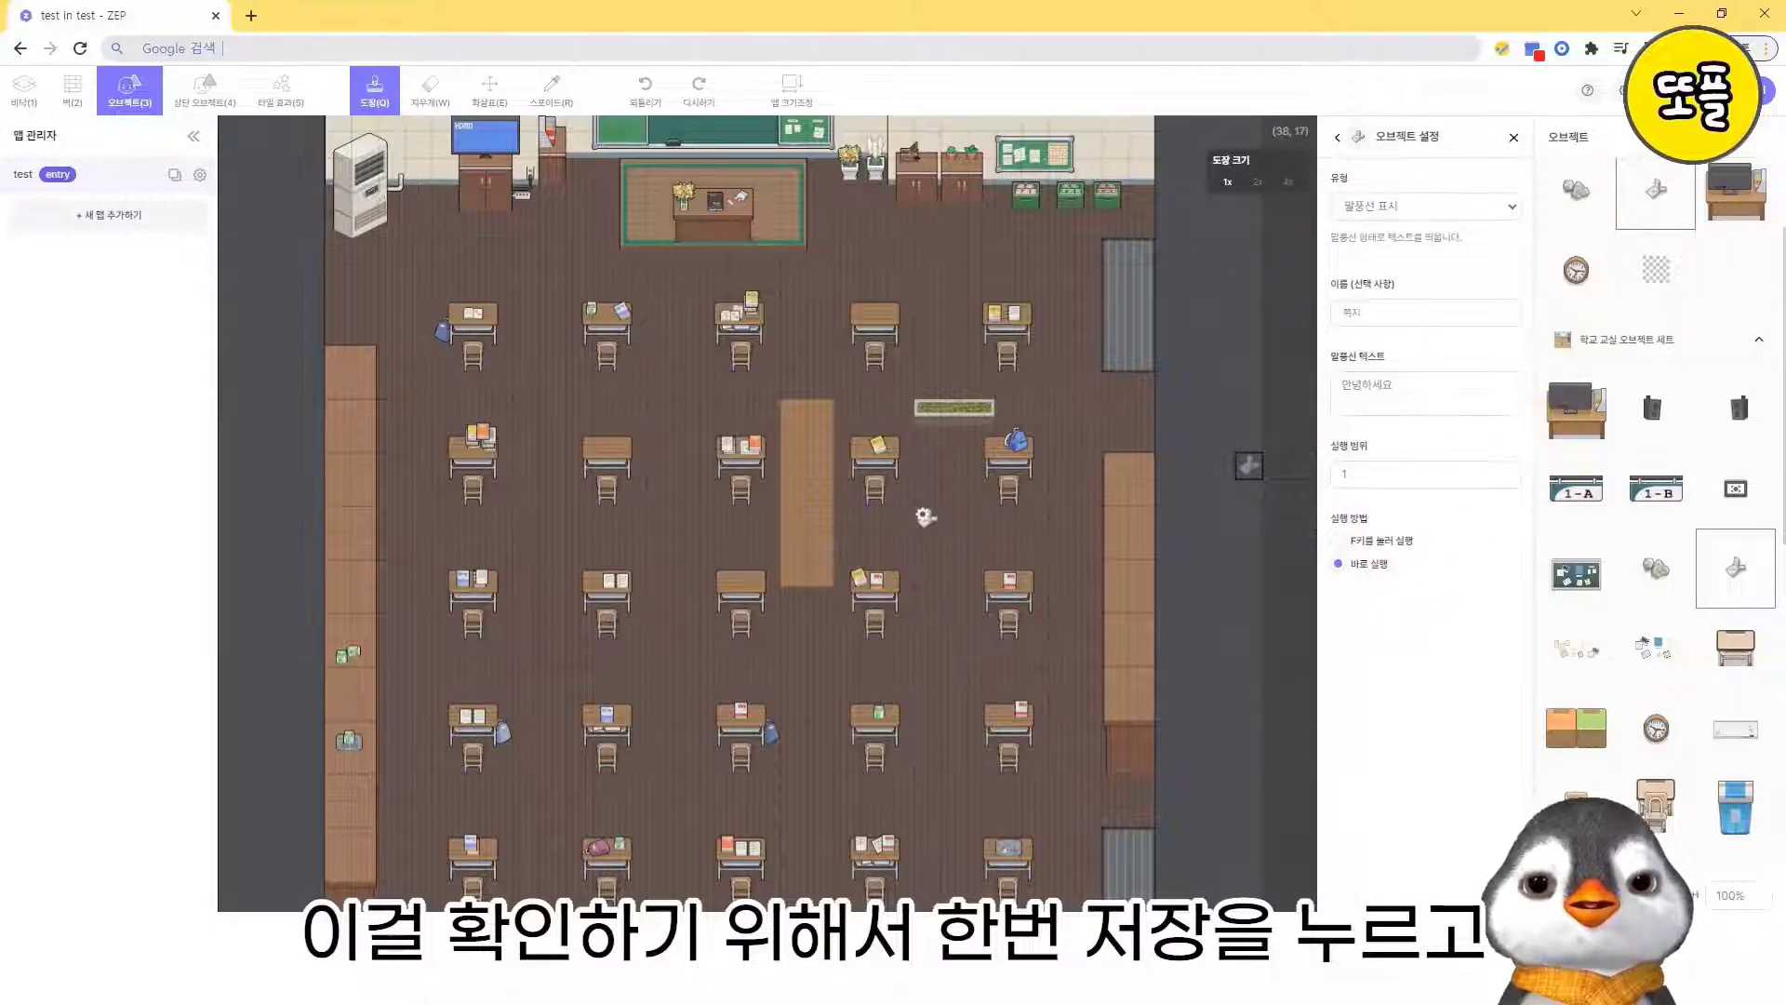
- Save the map and walk the avatar up to the note in play mode to test its speech bubble
{"action": "left_click", "coordinate": [1672, 91]}
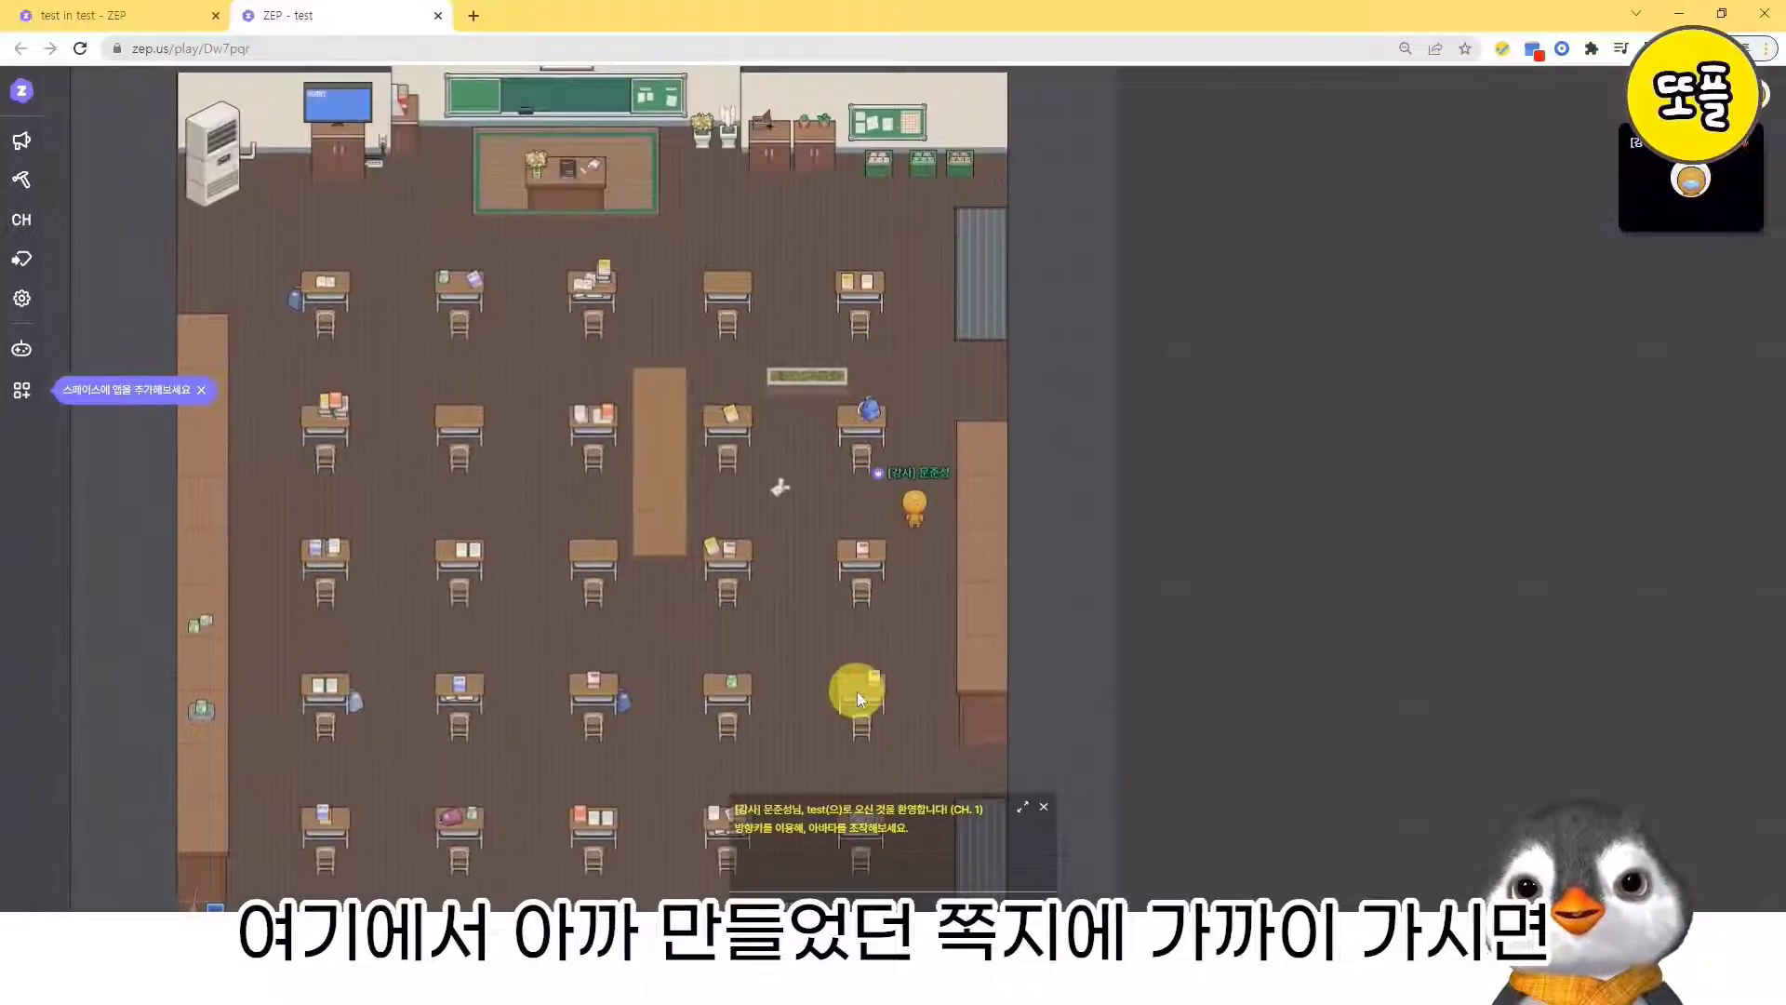
{"action": "key", "text": "Left"}
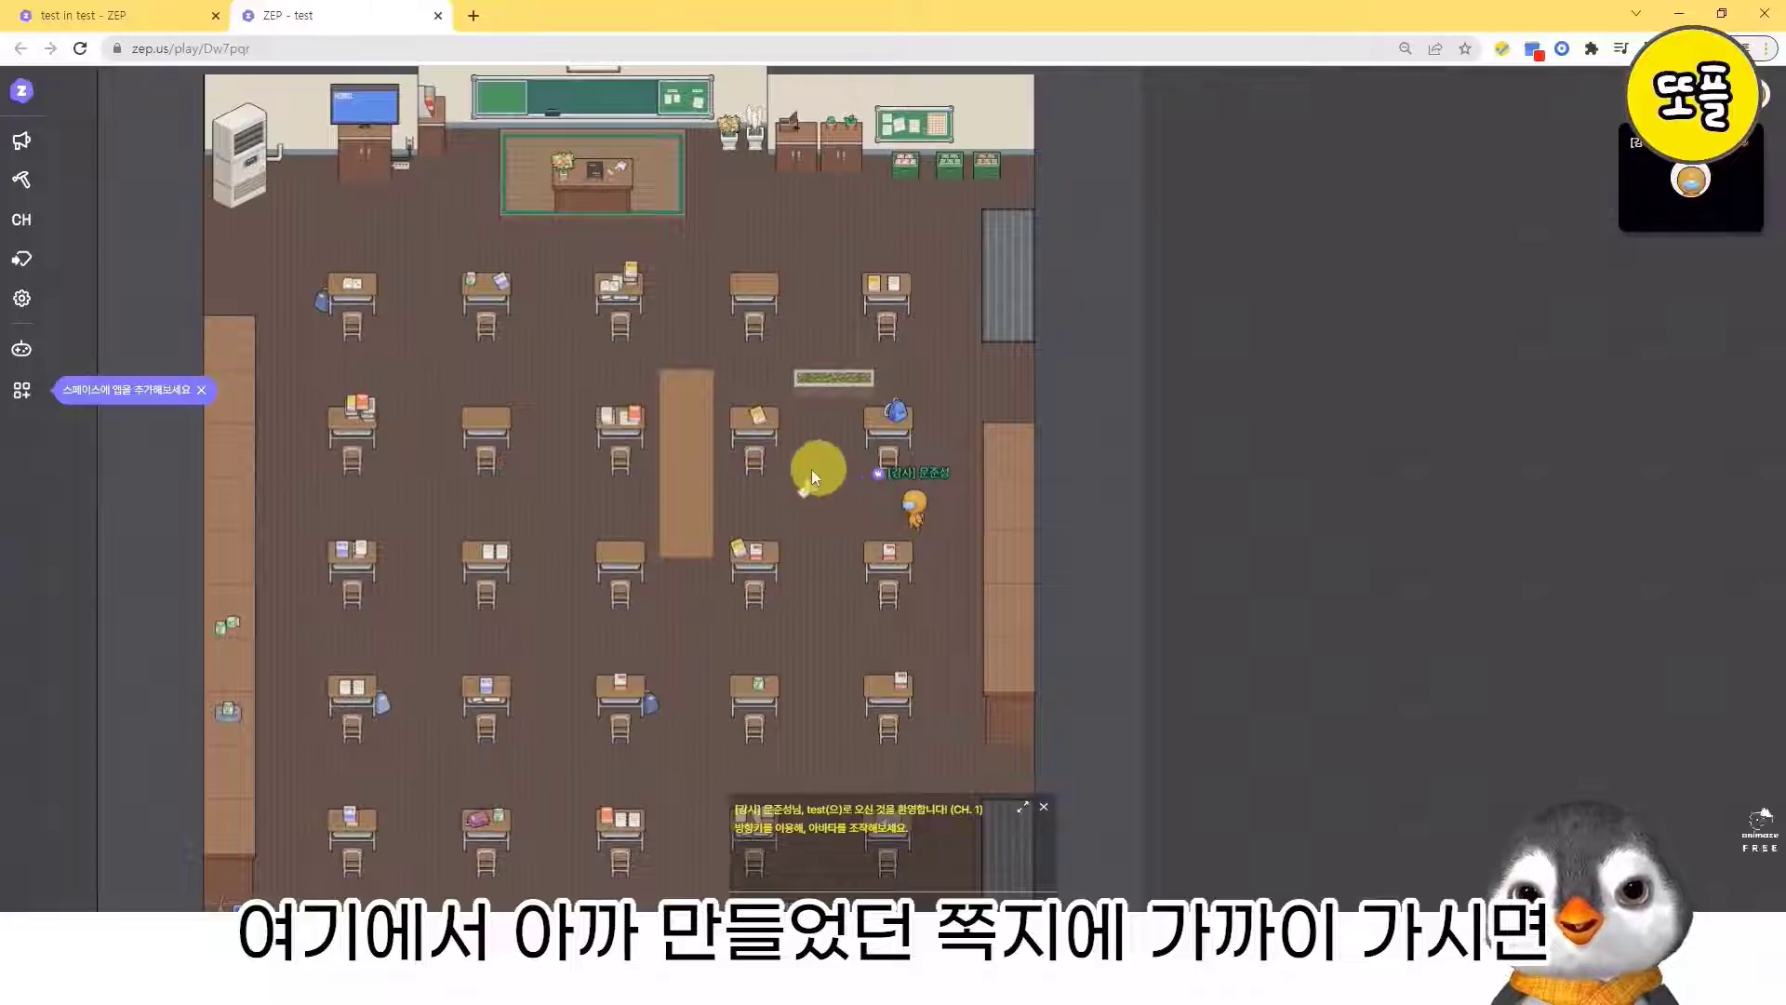
{"action": "key", "text": "Left"}
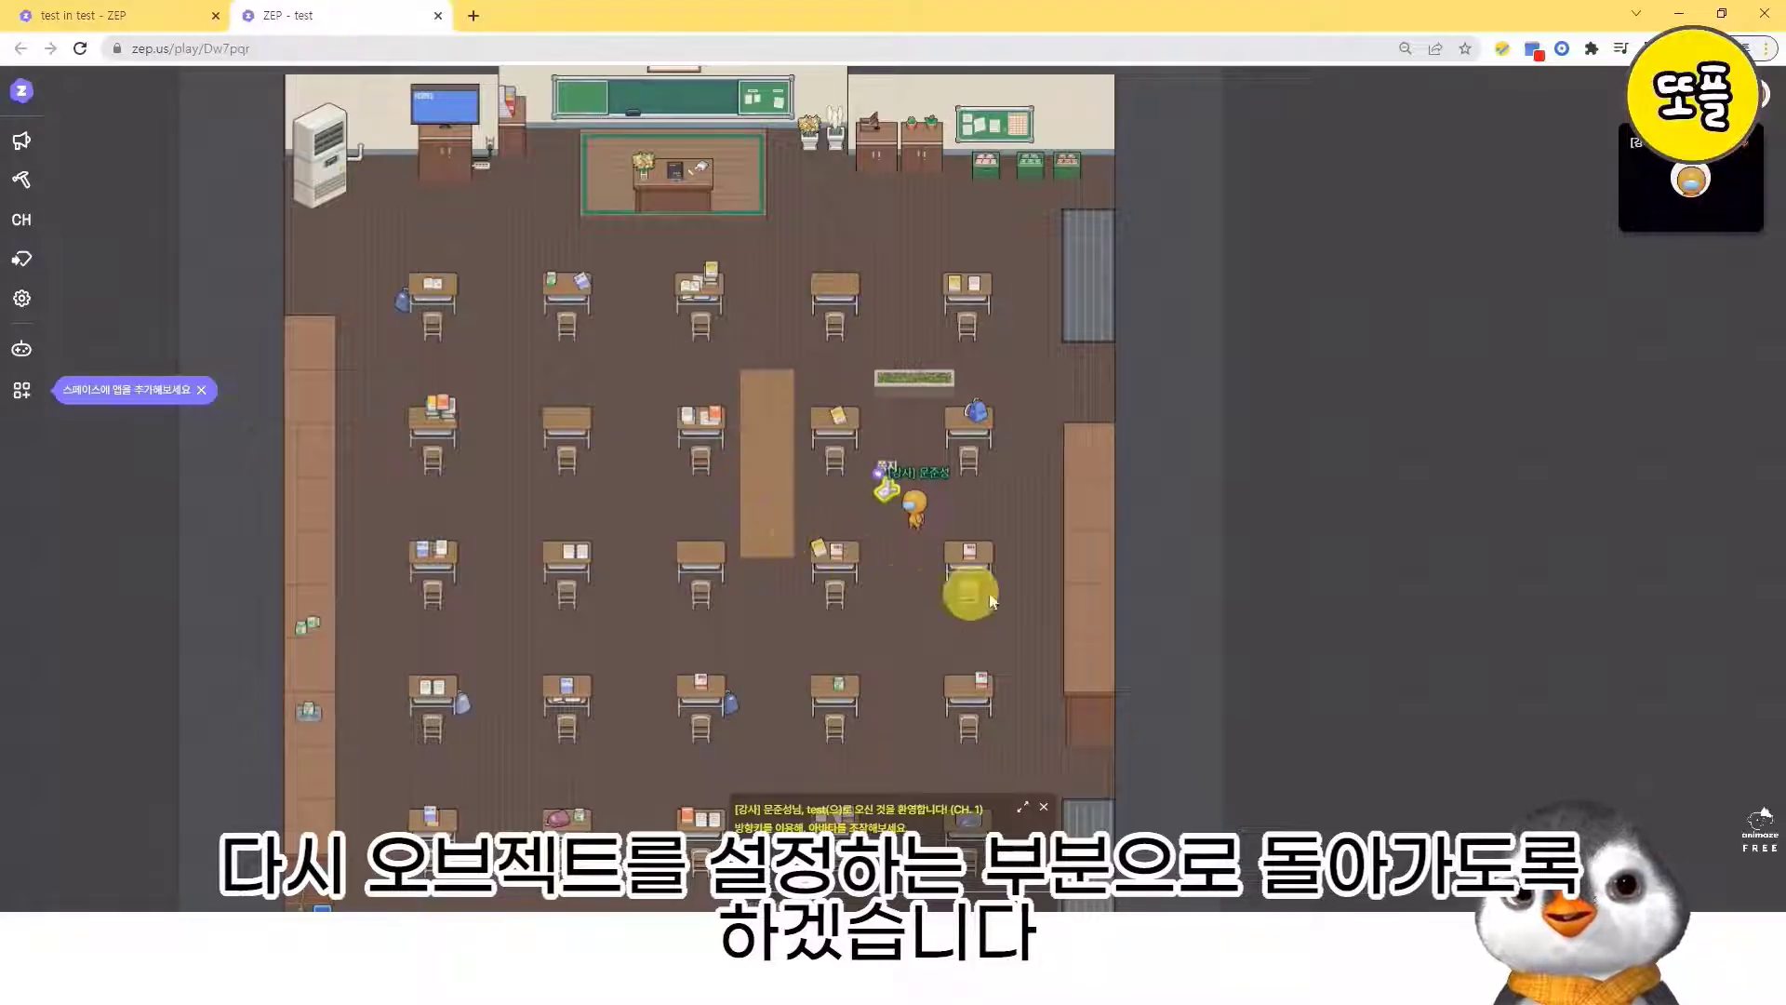
- Return to the map editor and place a blue board object over the middle of the front chalkboard
{"action": "left_click", "coordinate": [111, 17]}
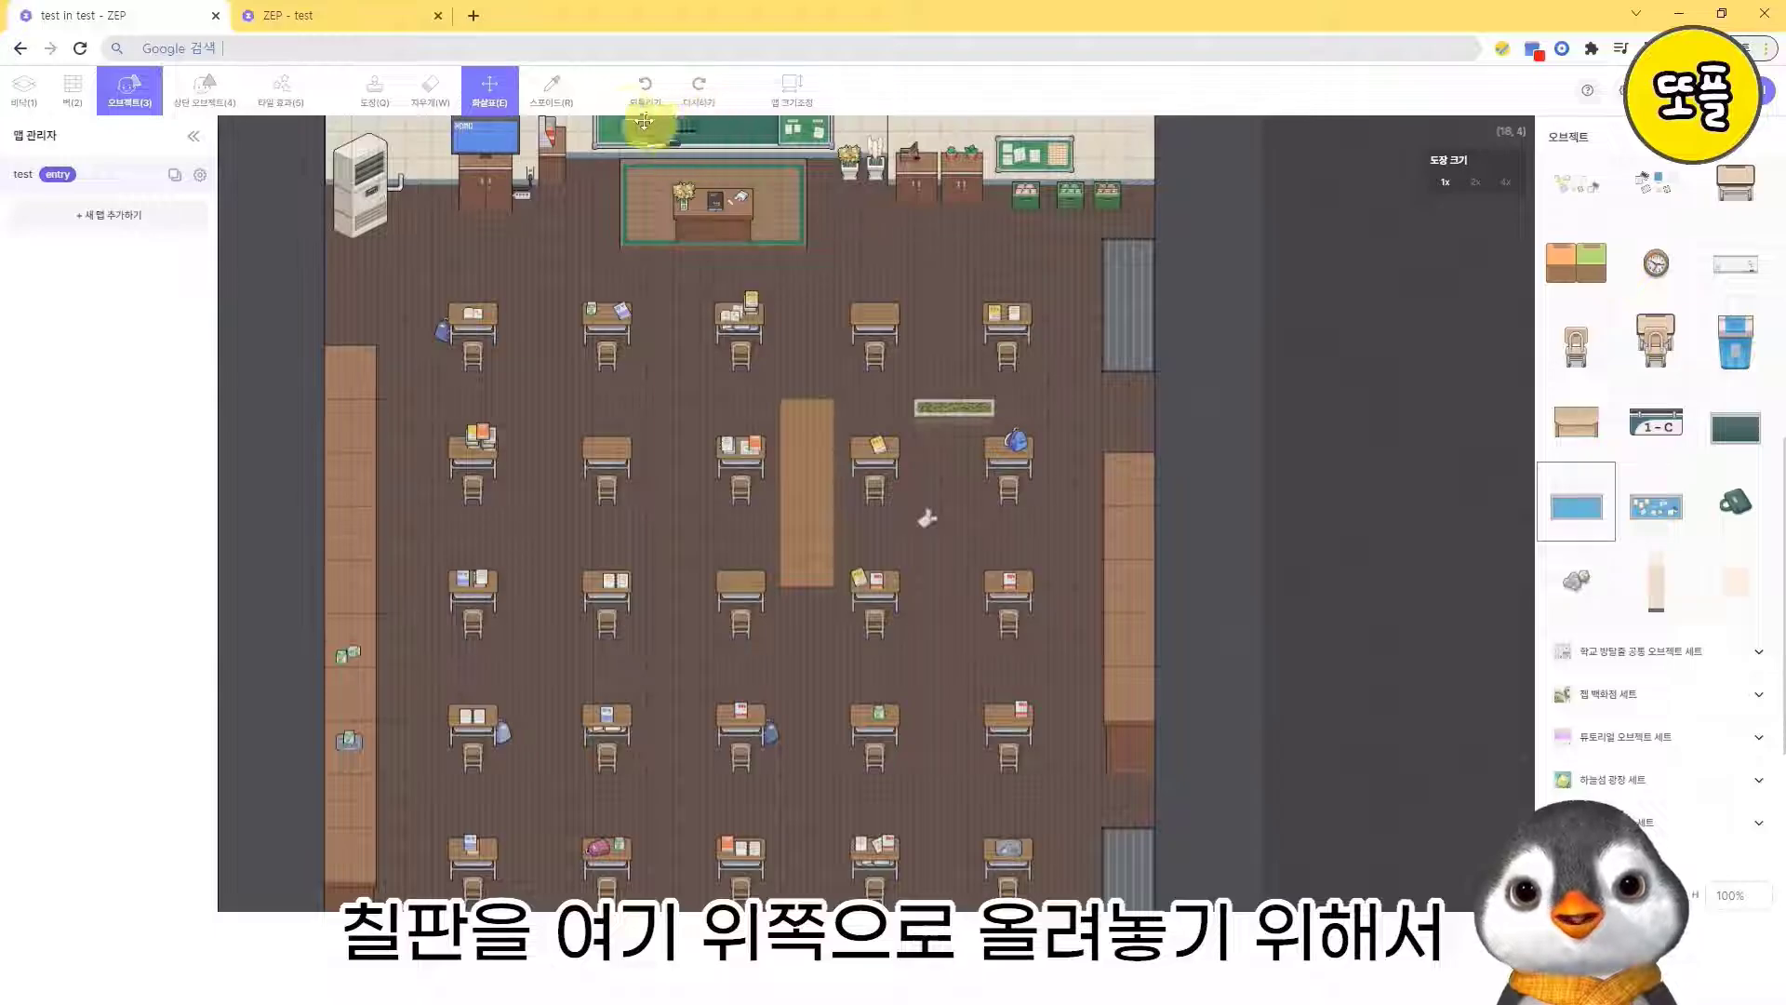
{"action": "left_click", "coordinate": [491, 96]}
{"action": "left_click_drag", "start_coordinate": [745, 267], "coordinate": [760, 482]}
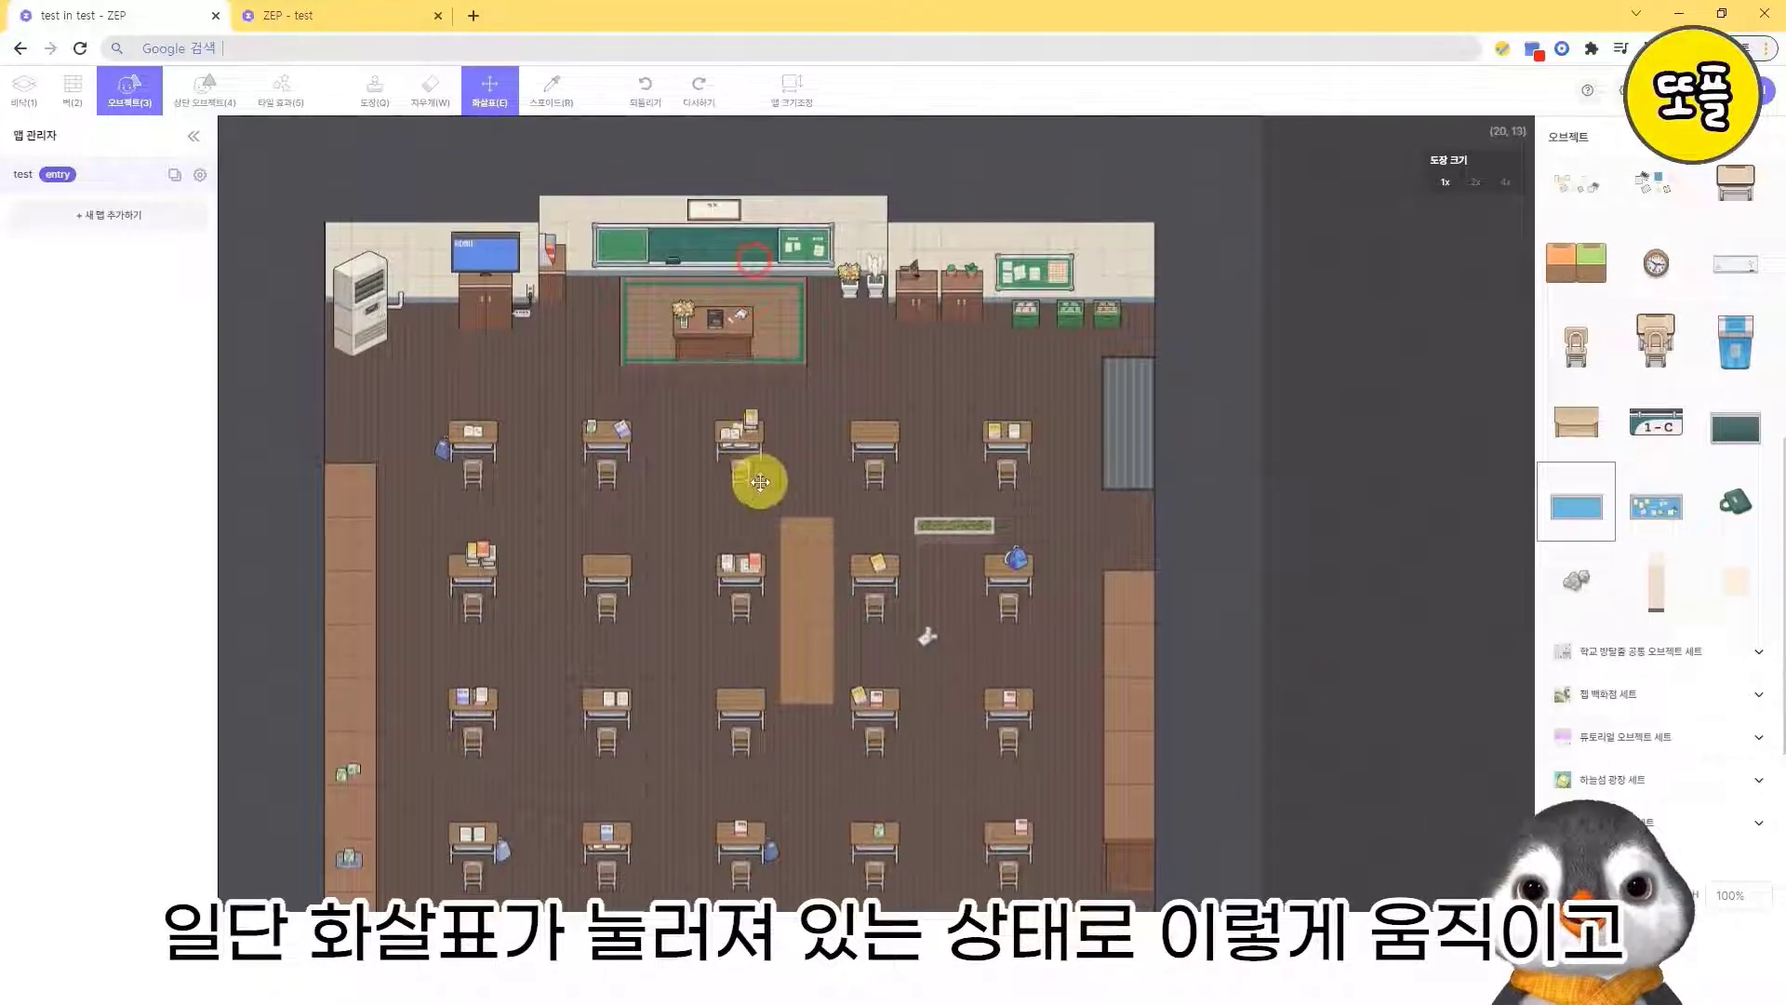
{"action": "left_click", "coordinate": [378, 95]}
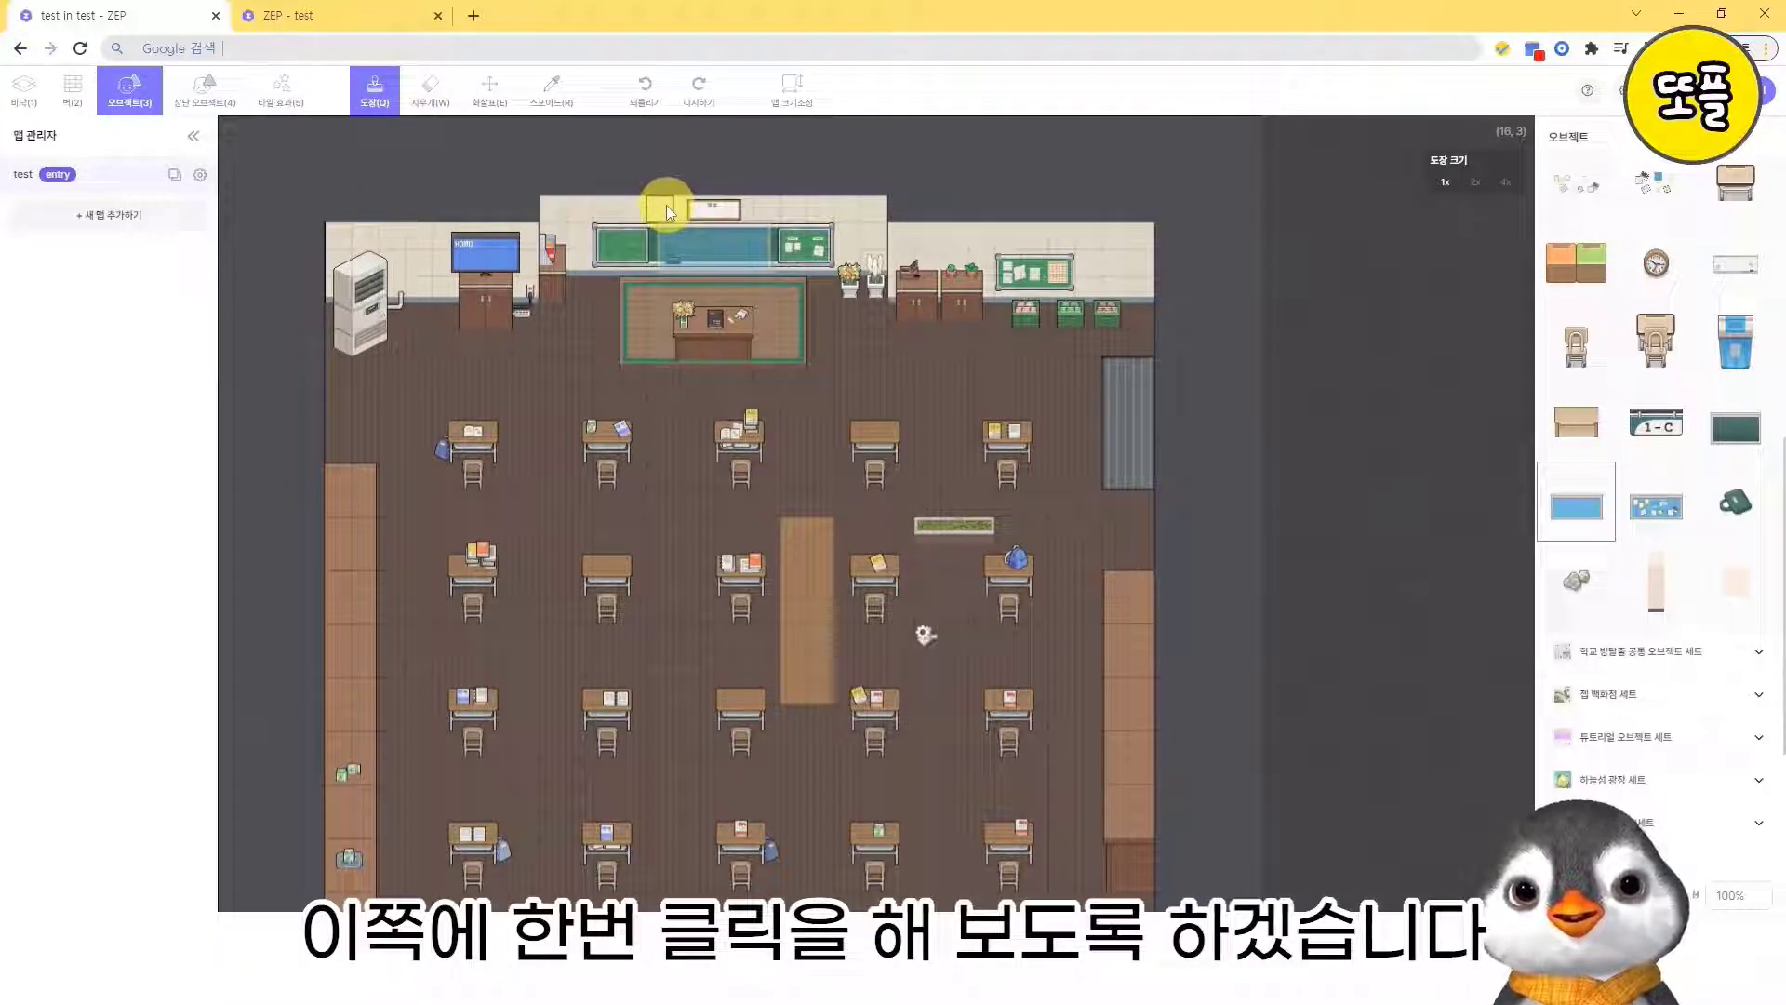
{"action": "left_click", "coordinate": [666, 205]}
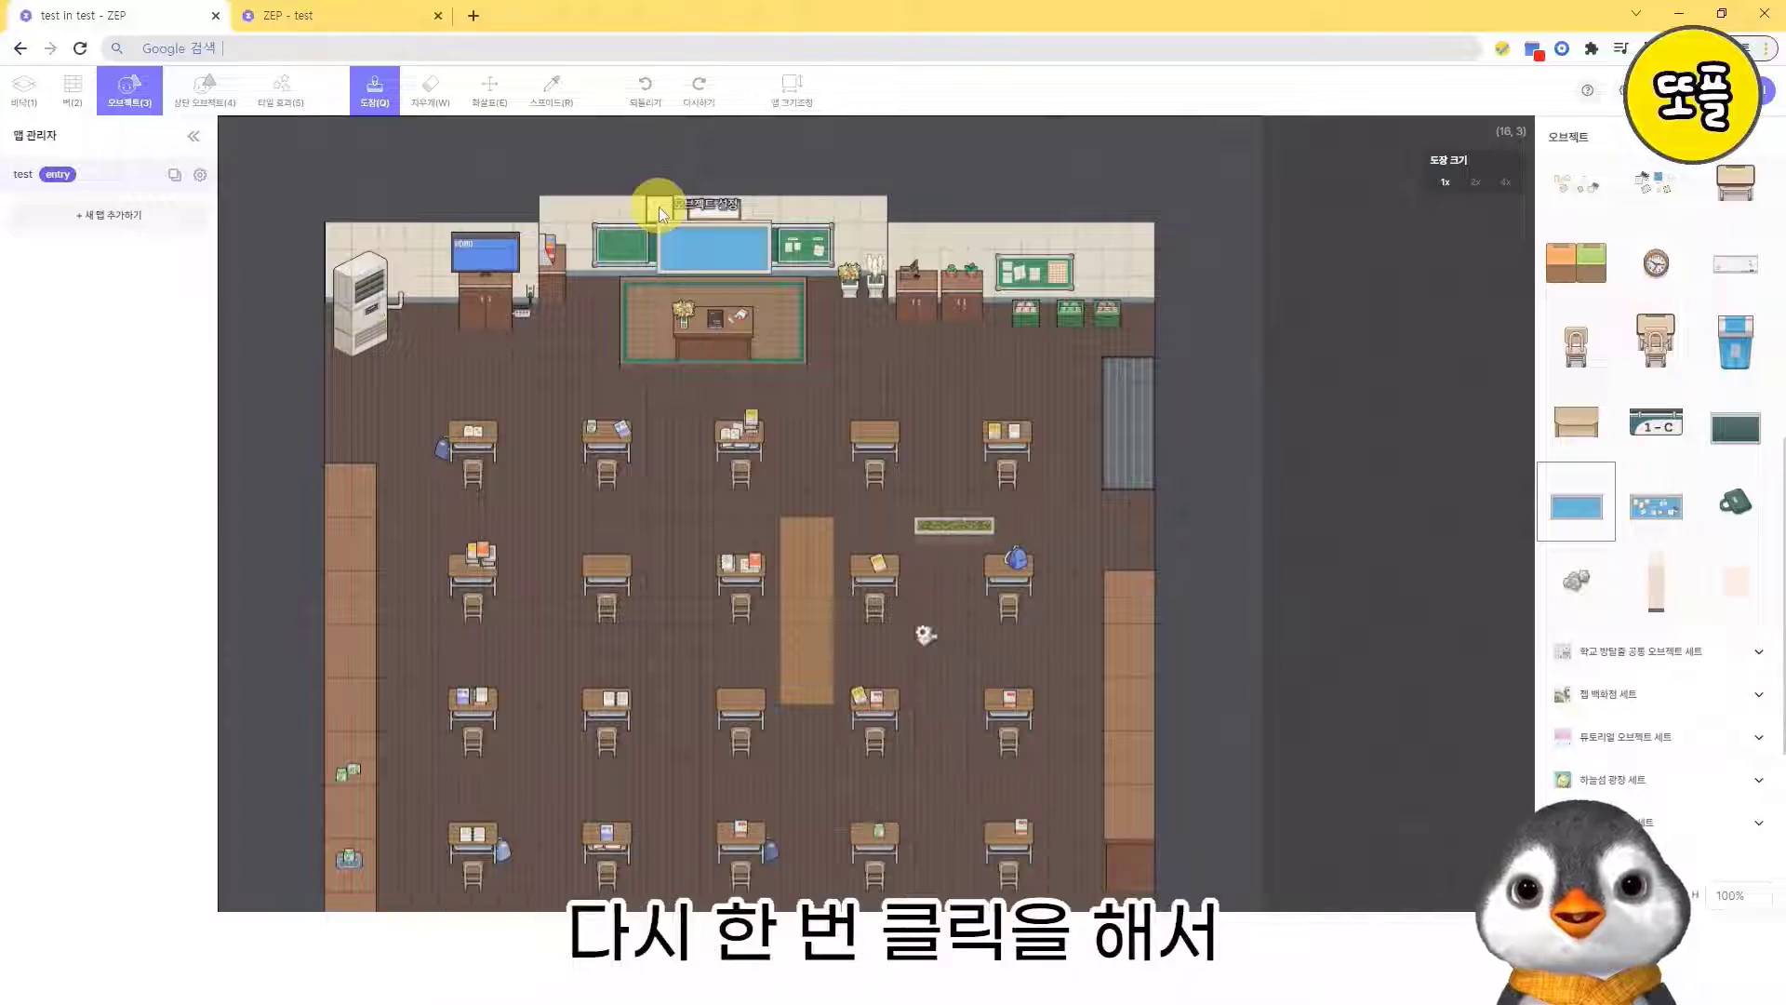
{"action": "left_click", "coordinate": [658, 206]}
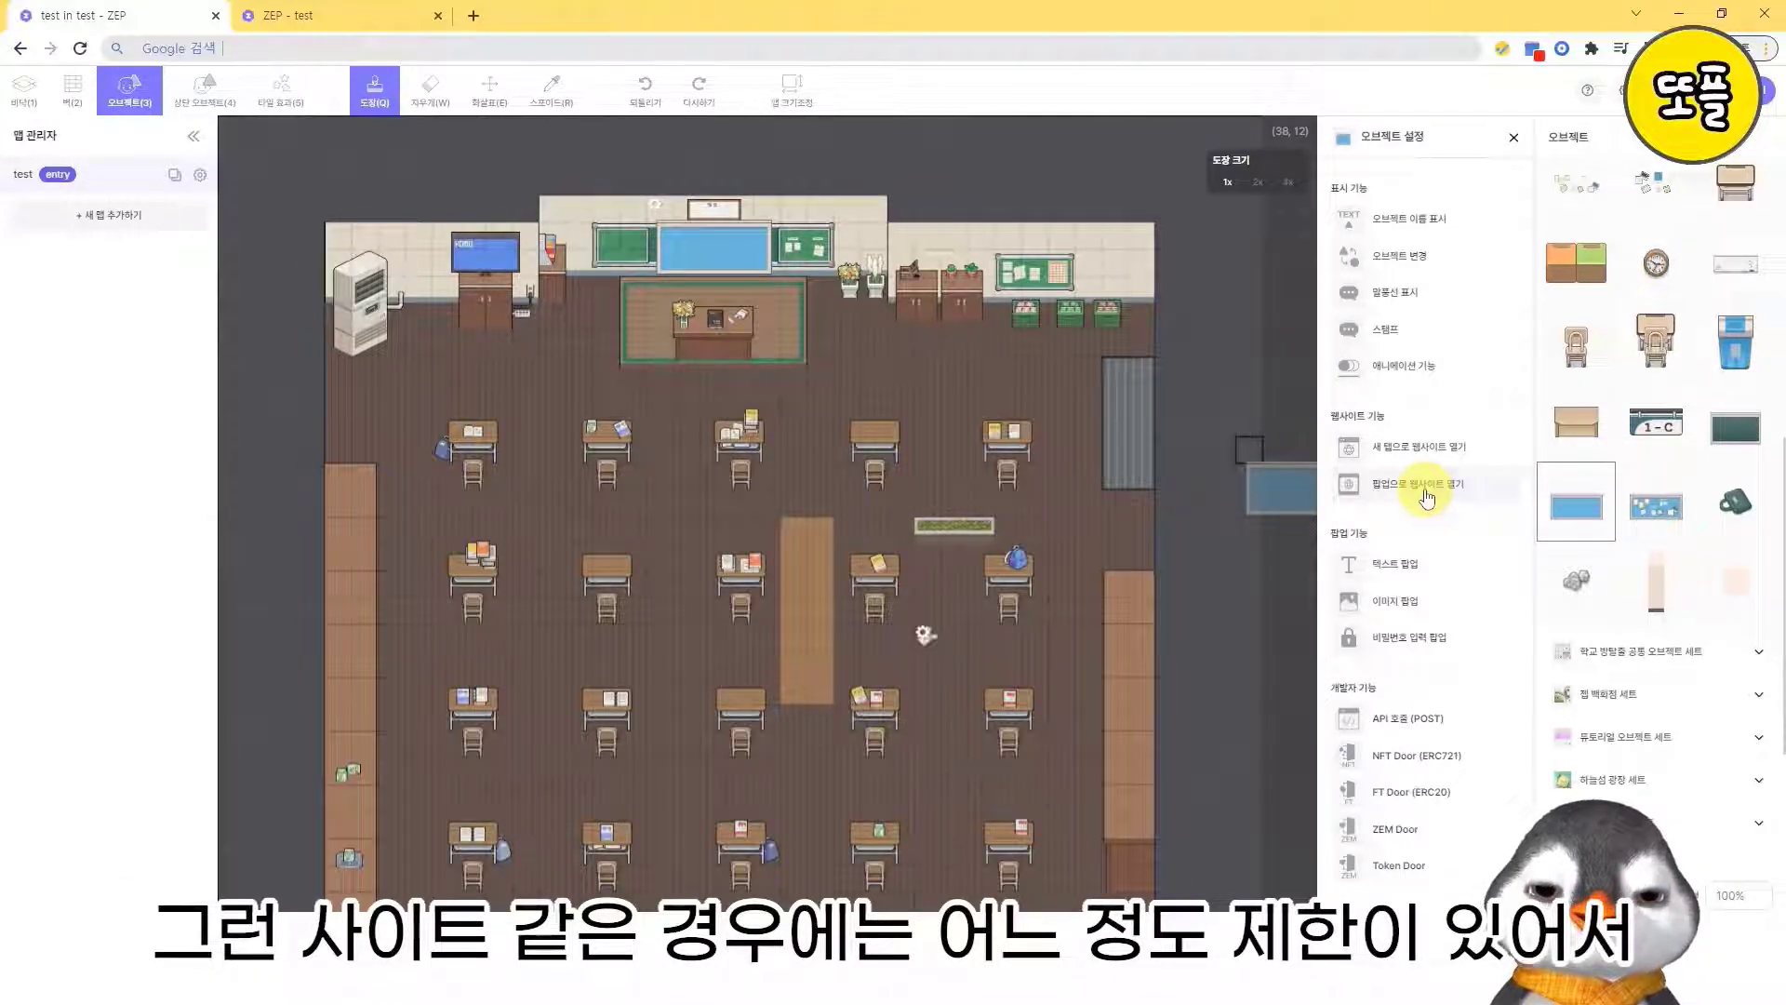
{"action": "left_click", "coordinate": [1425, 449]}
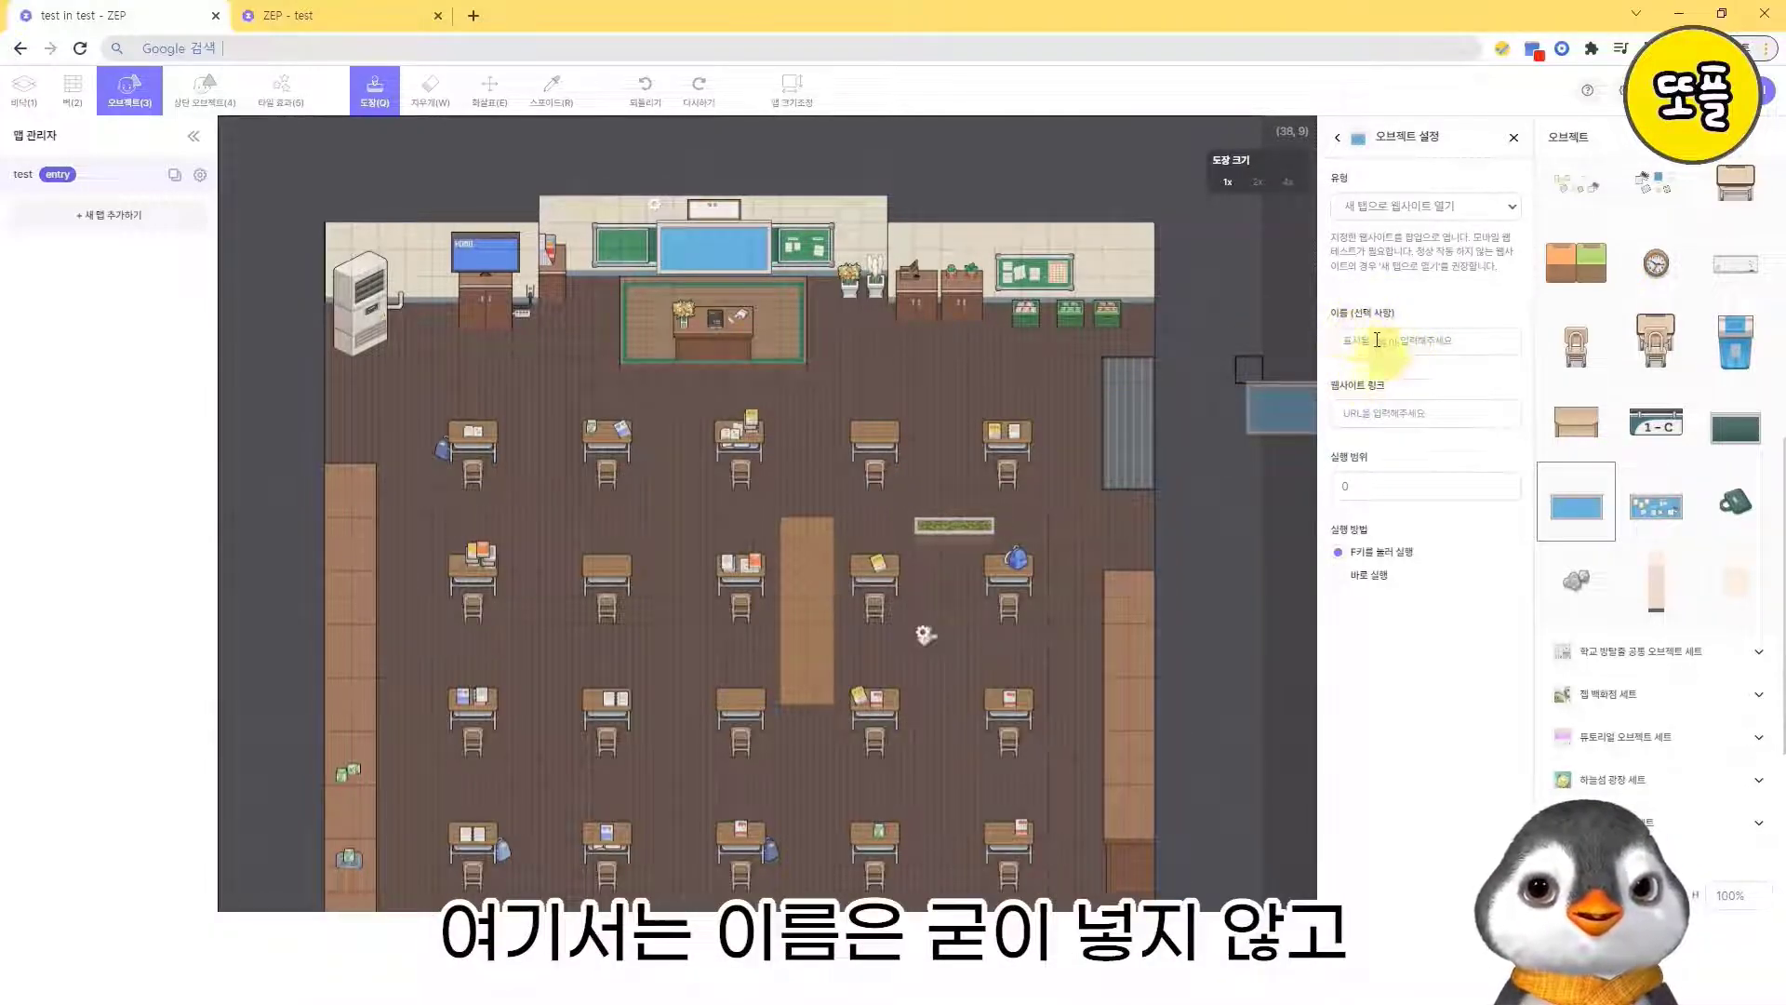
{"action": "left_click", "coordinate": [1395, 413]}
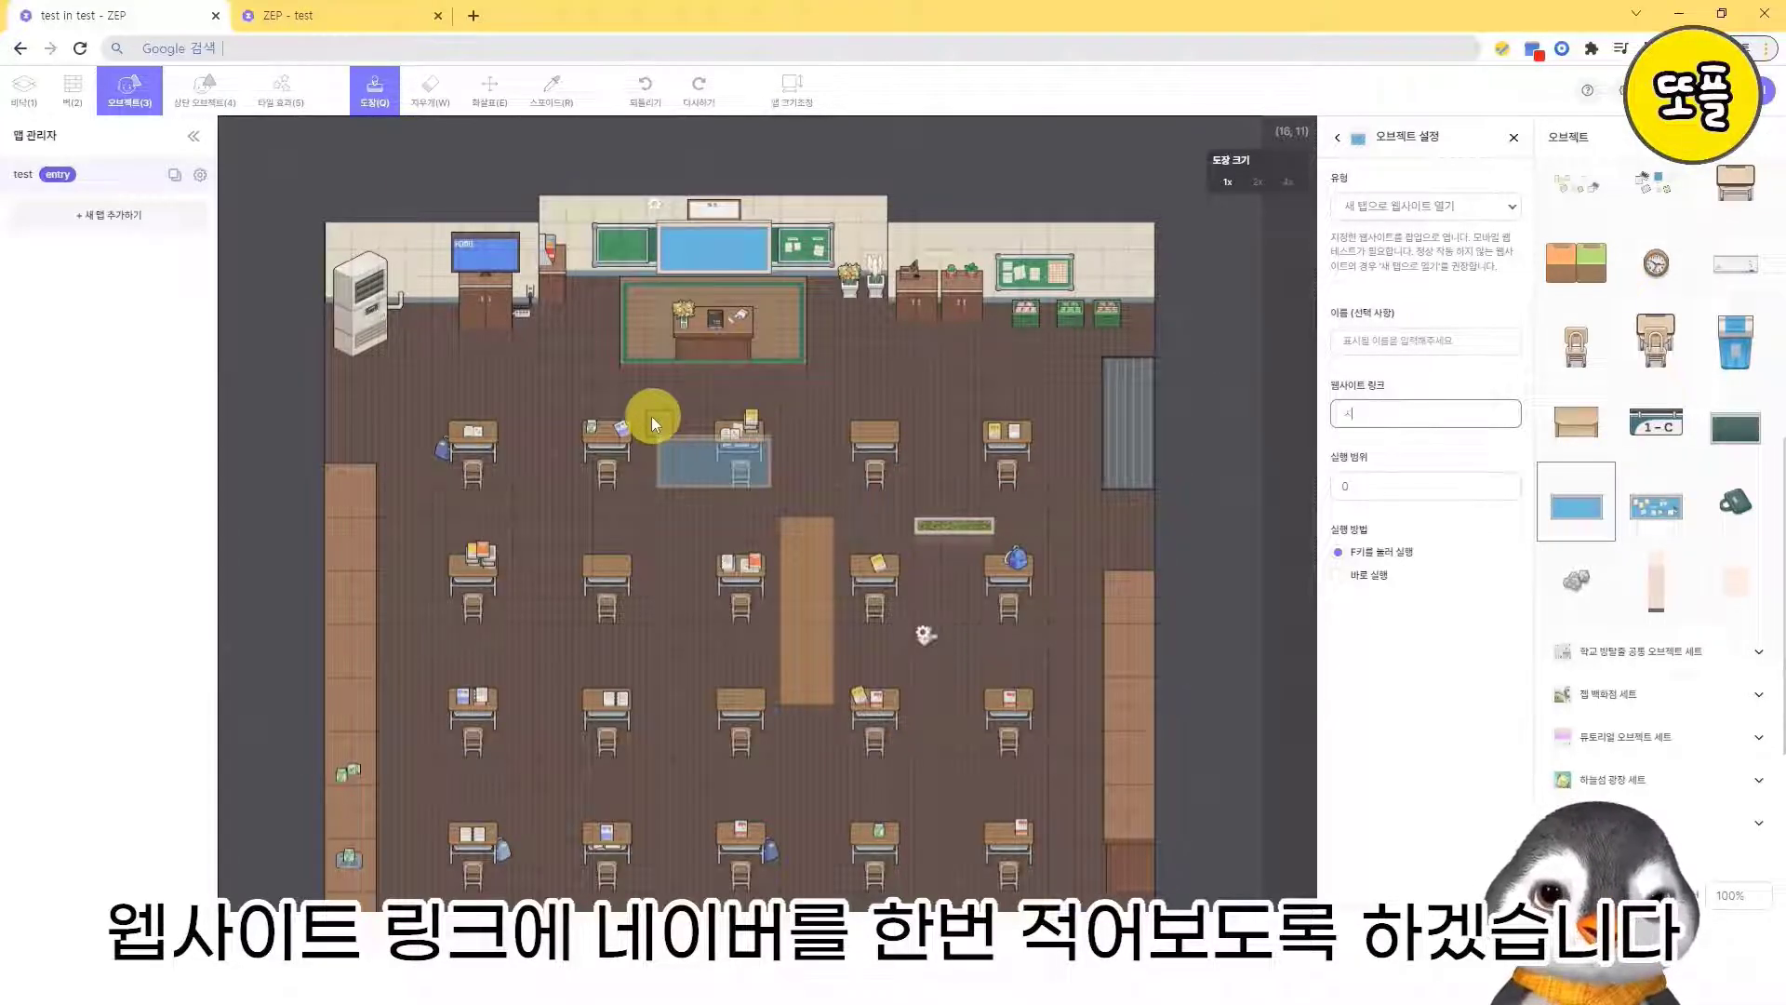
{"action": "type", "text": "www.naver.com"}
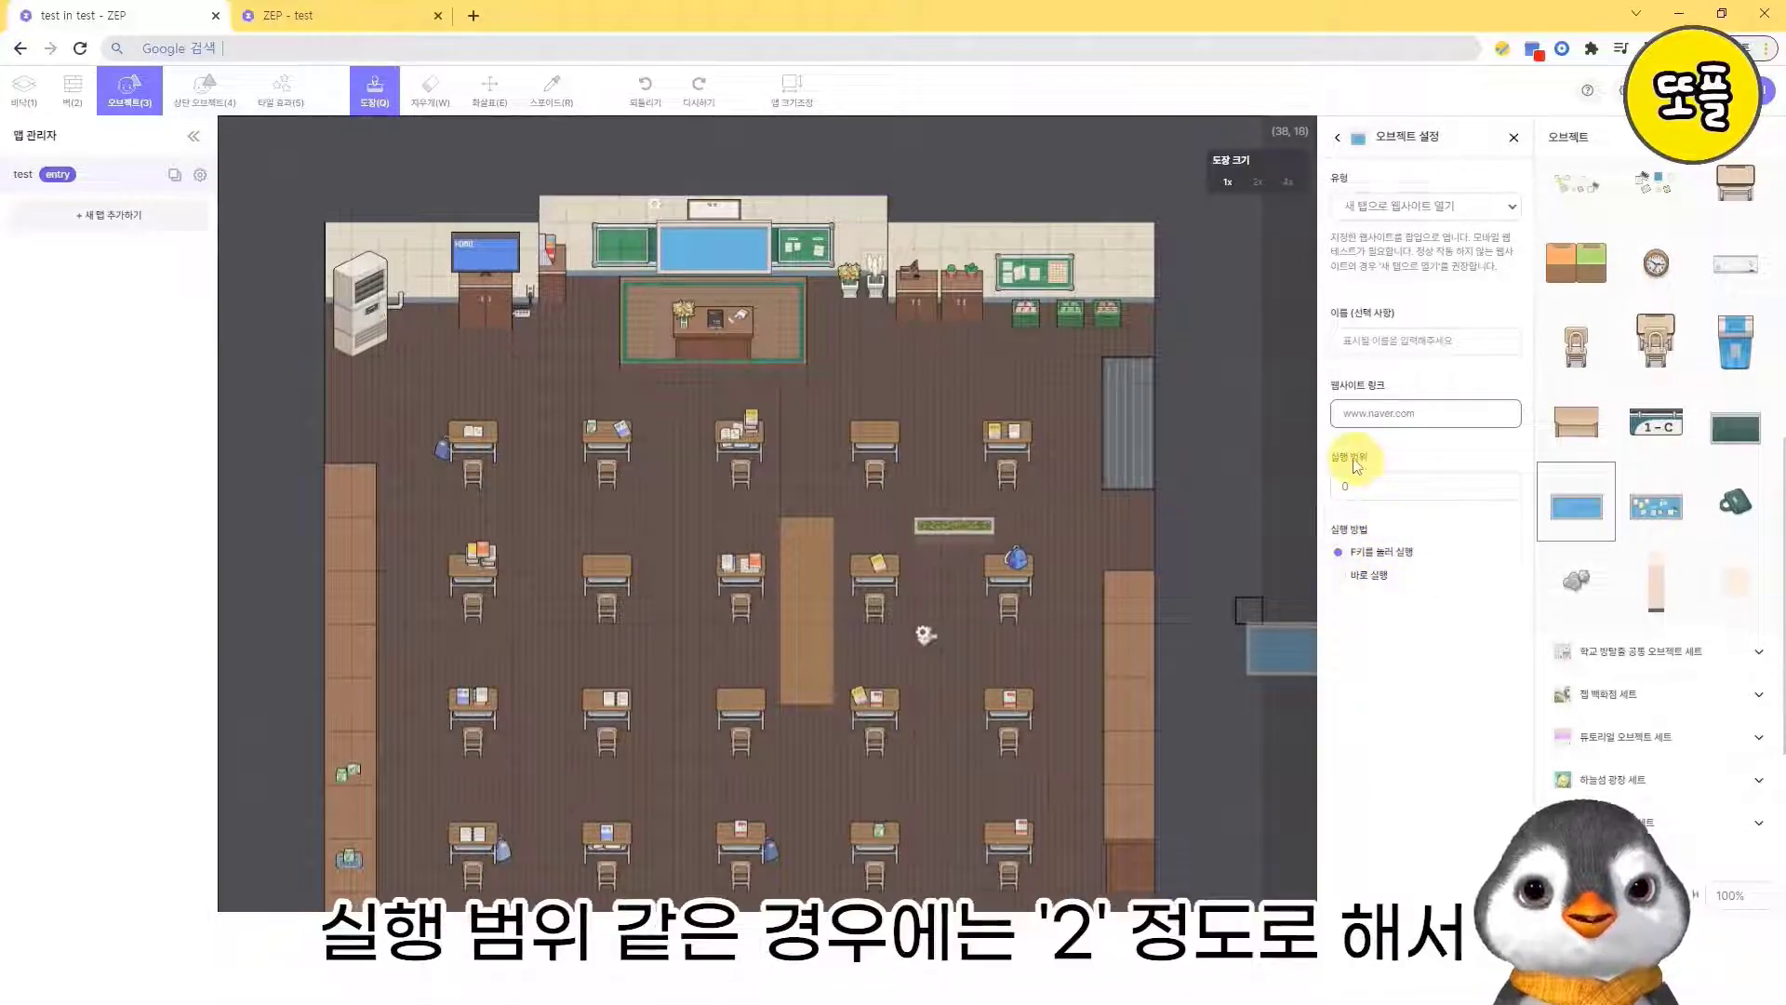
{"action": "left_click", "coordinate": [1505, 481]}
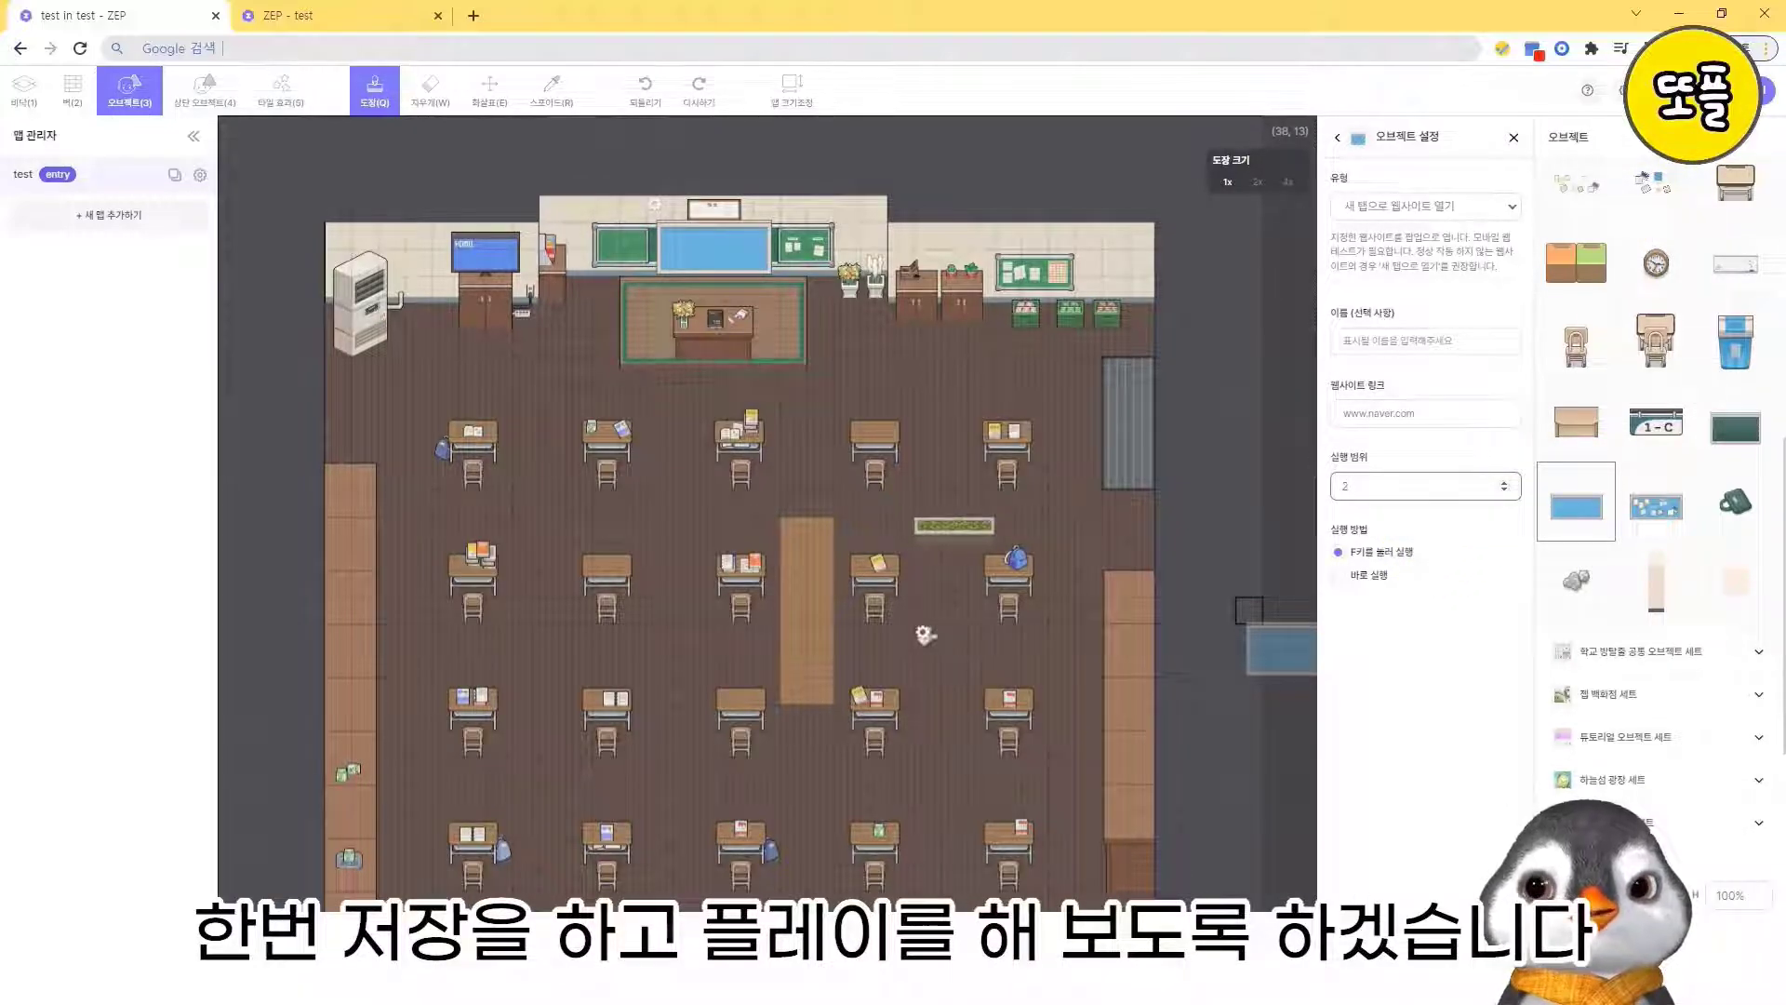
- Save the map, launch it in play mode and switch to the newly opened play tab
{"action": "left_click", "coordinate": [1667, 90]}
{"action": "left_click", "coordinate": [1719, 91]}
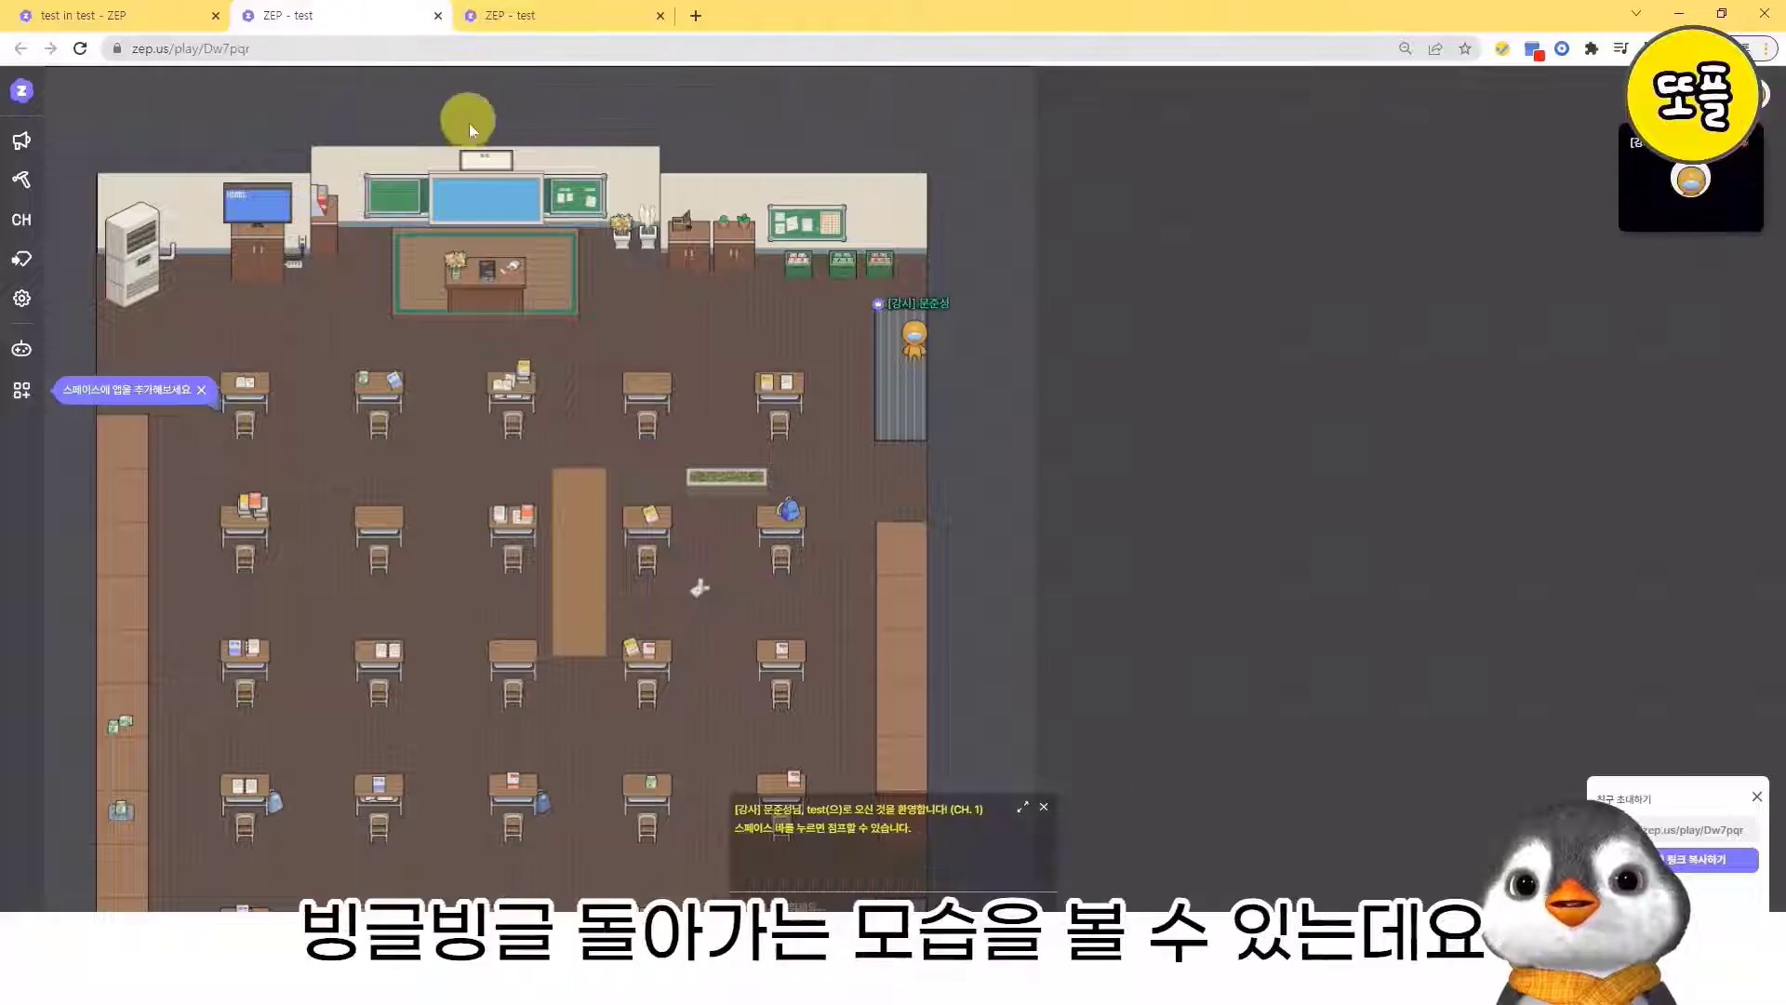
{"action": "key", "text": "Down"}
{"action": "key", "text": "Left"}
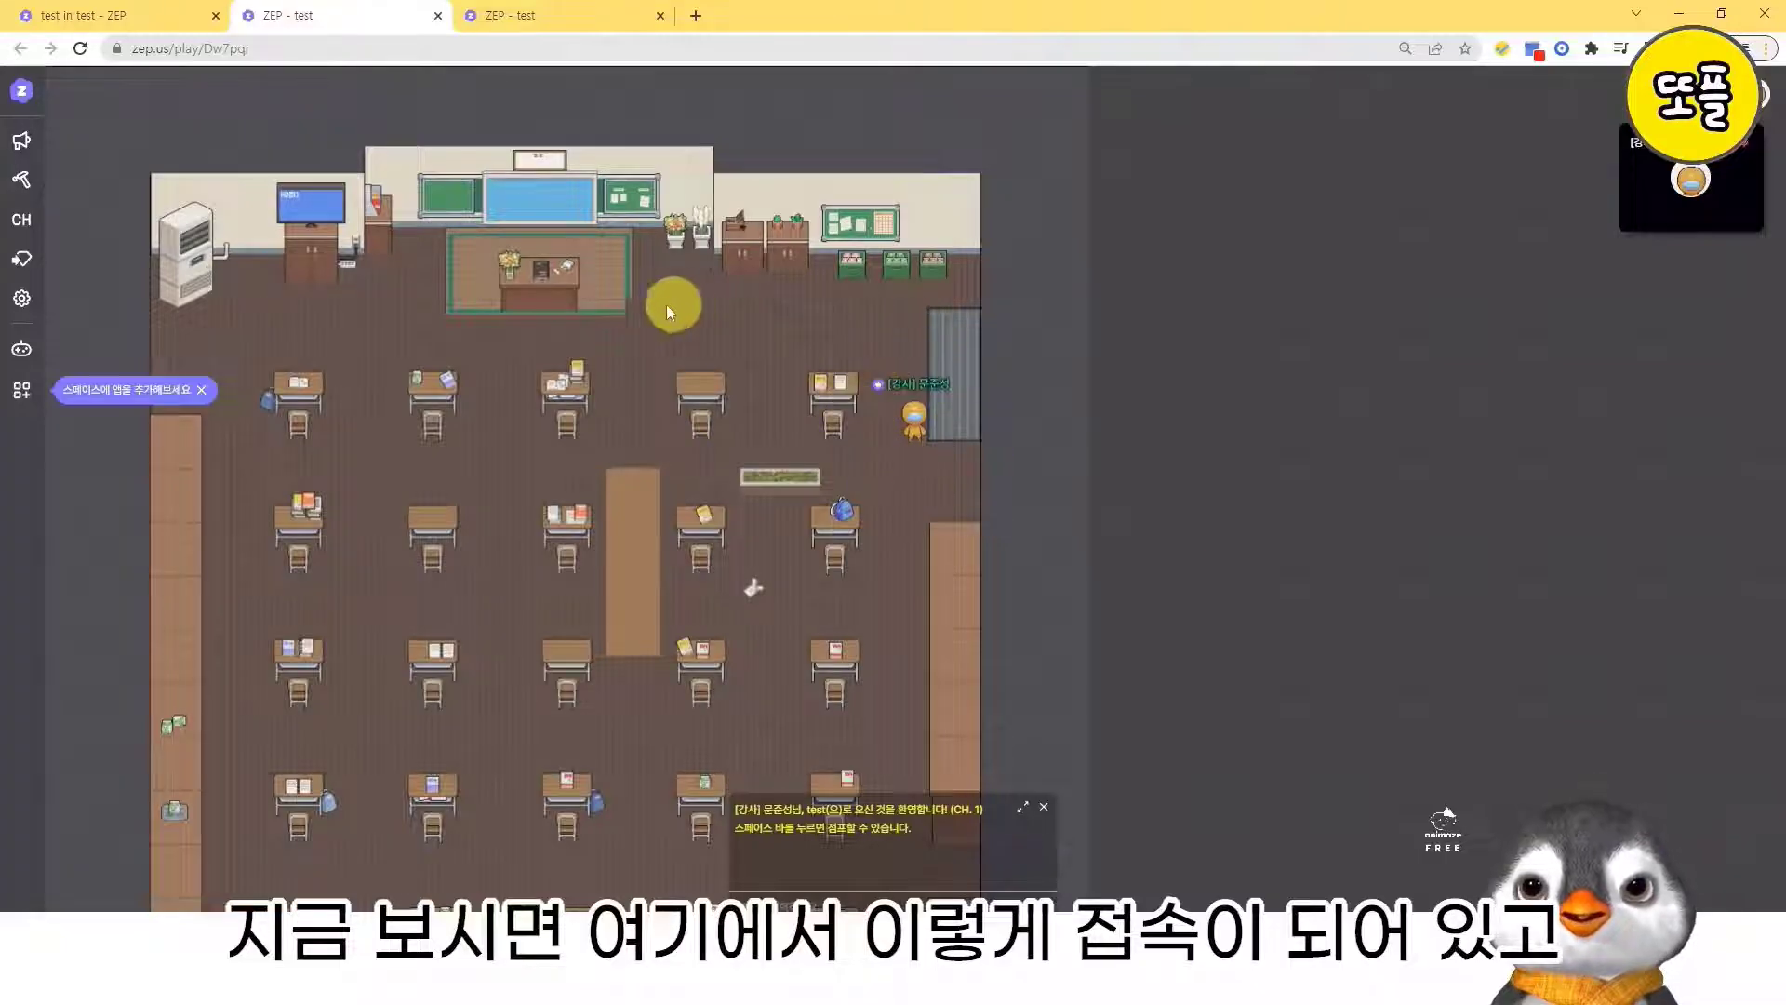
{"action": "left_click", "coordinate": [502, 33]}
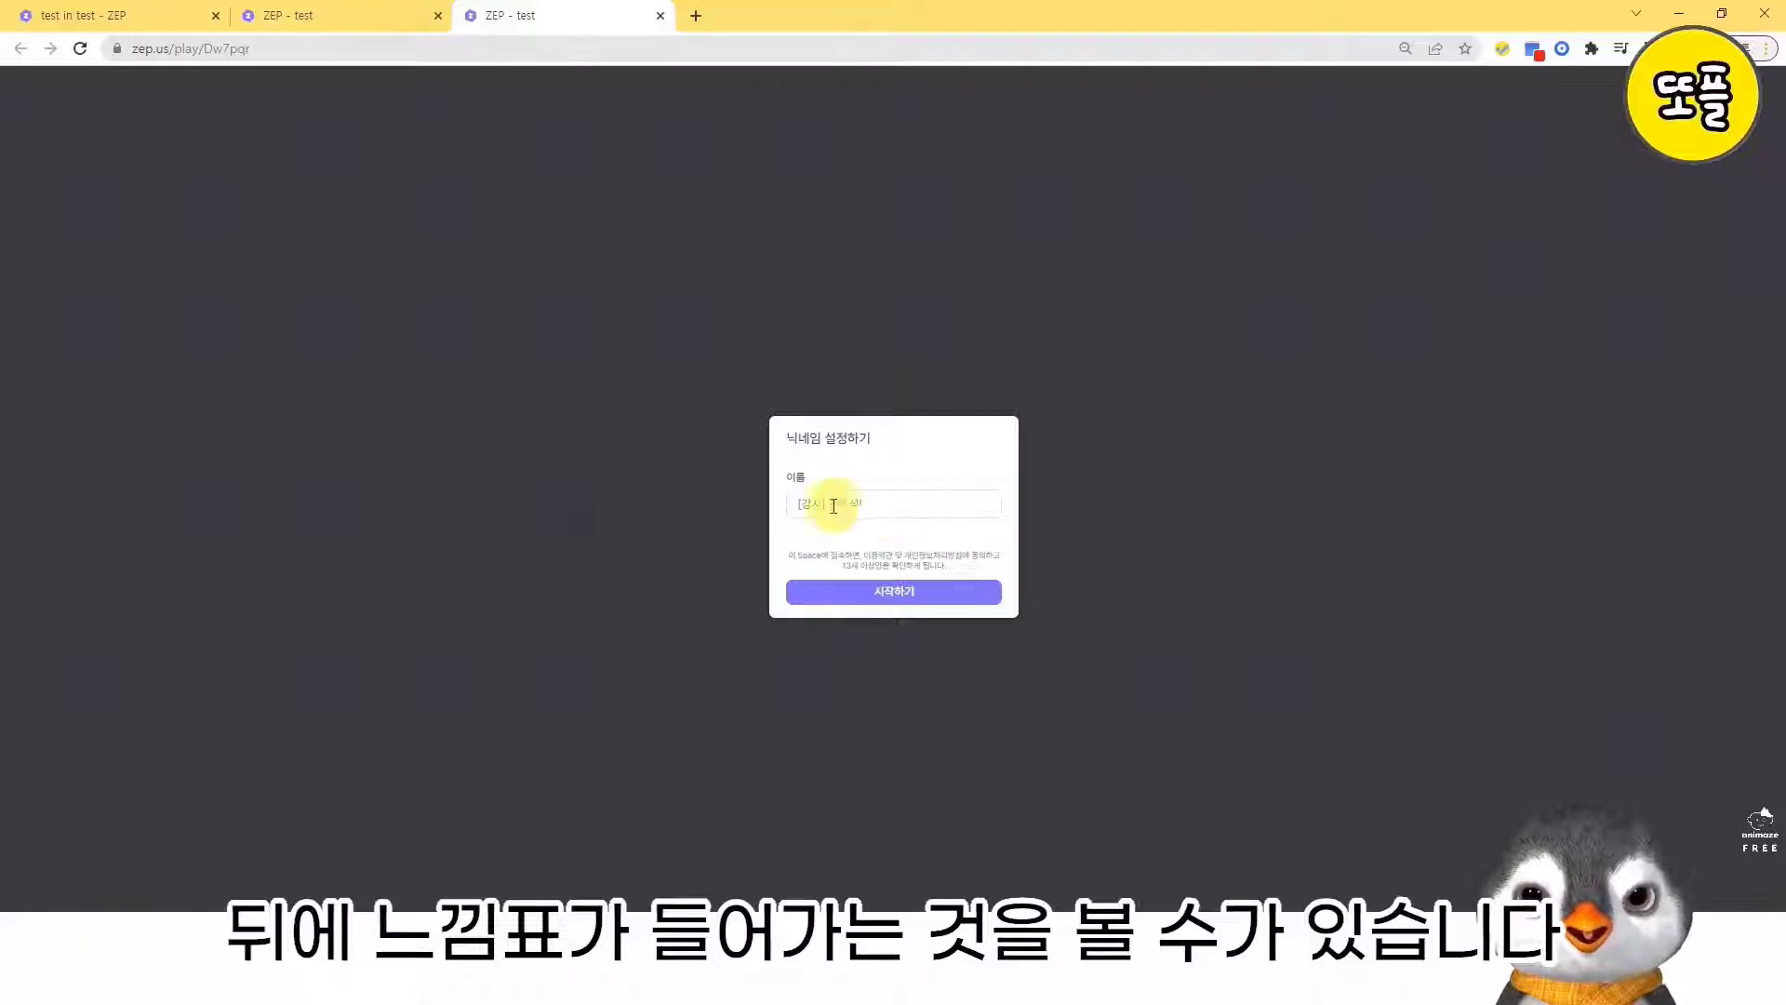
- Return to the play tab that is already joined, move the avatar briefly and close the duplicate play tab
{"action": "left_click", "coordinate": [335, 16]}
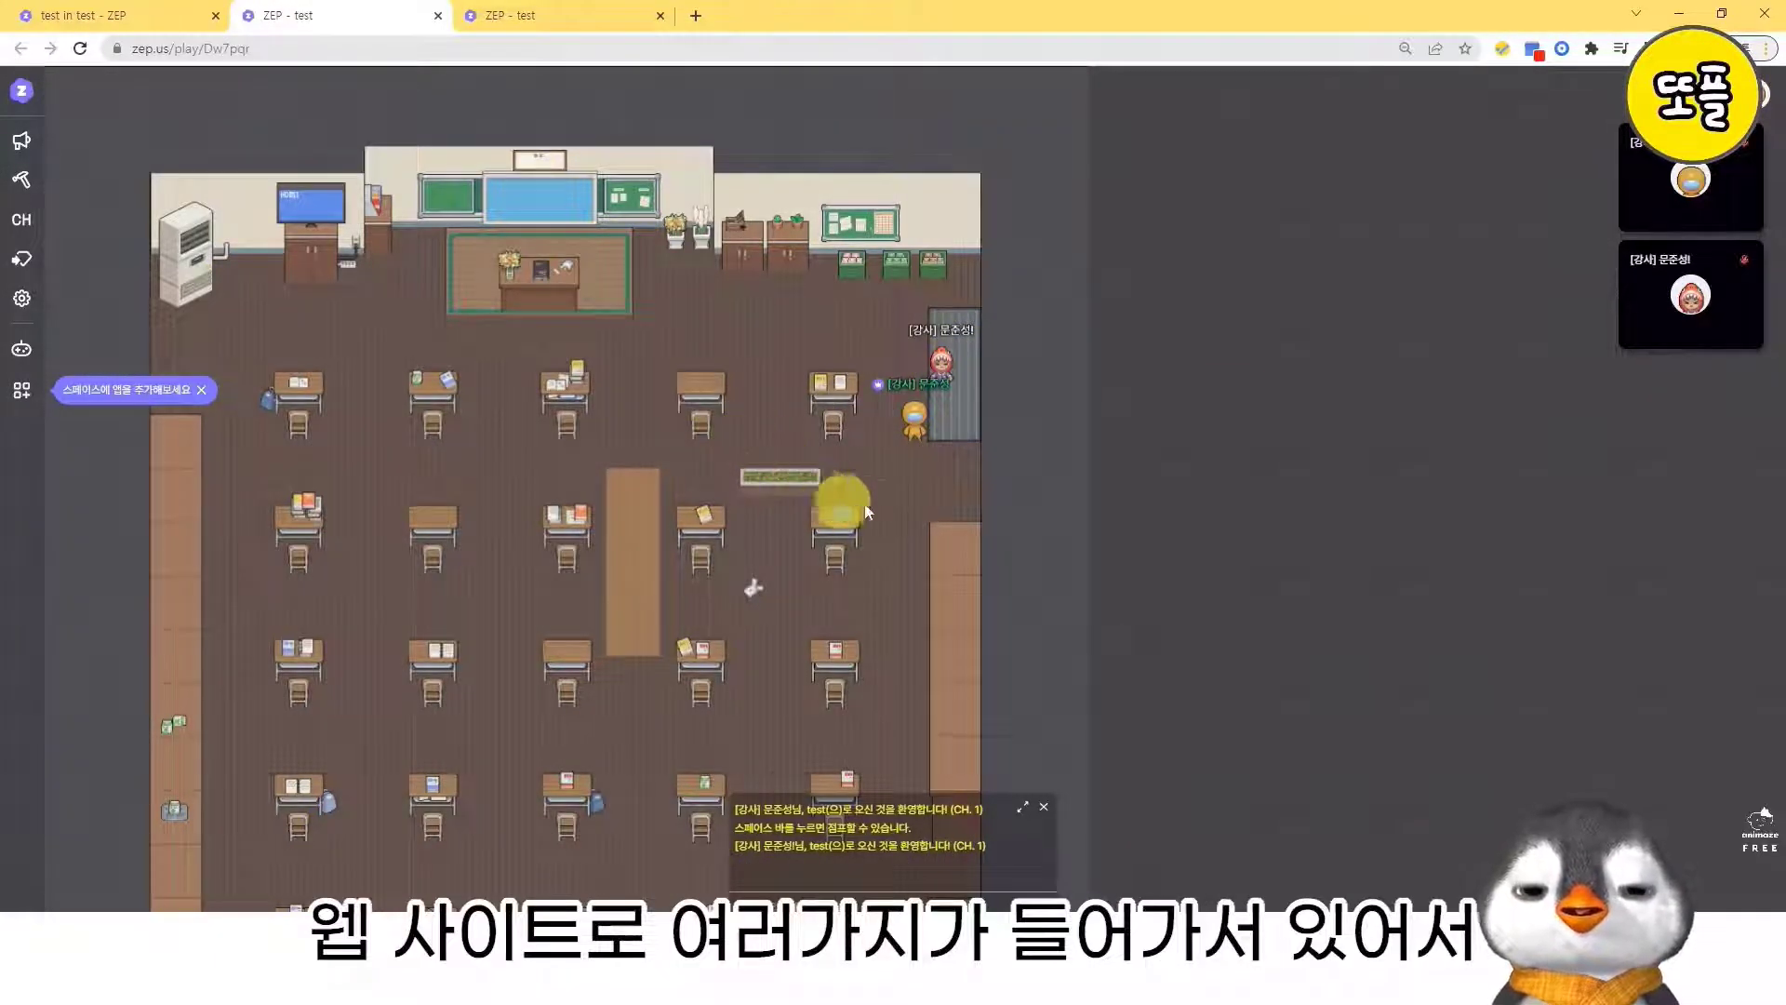
{"action": "key", "text": "Up"}
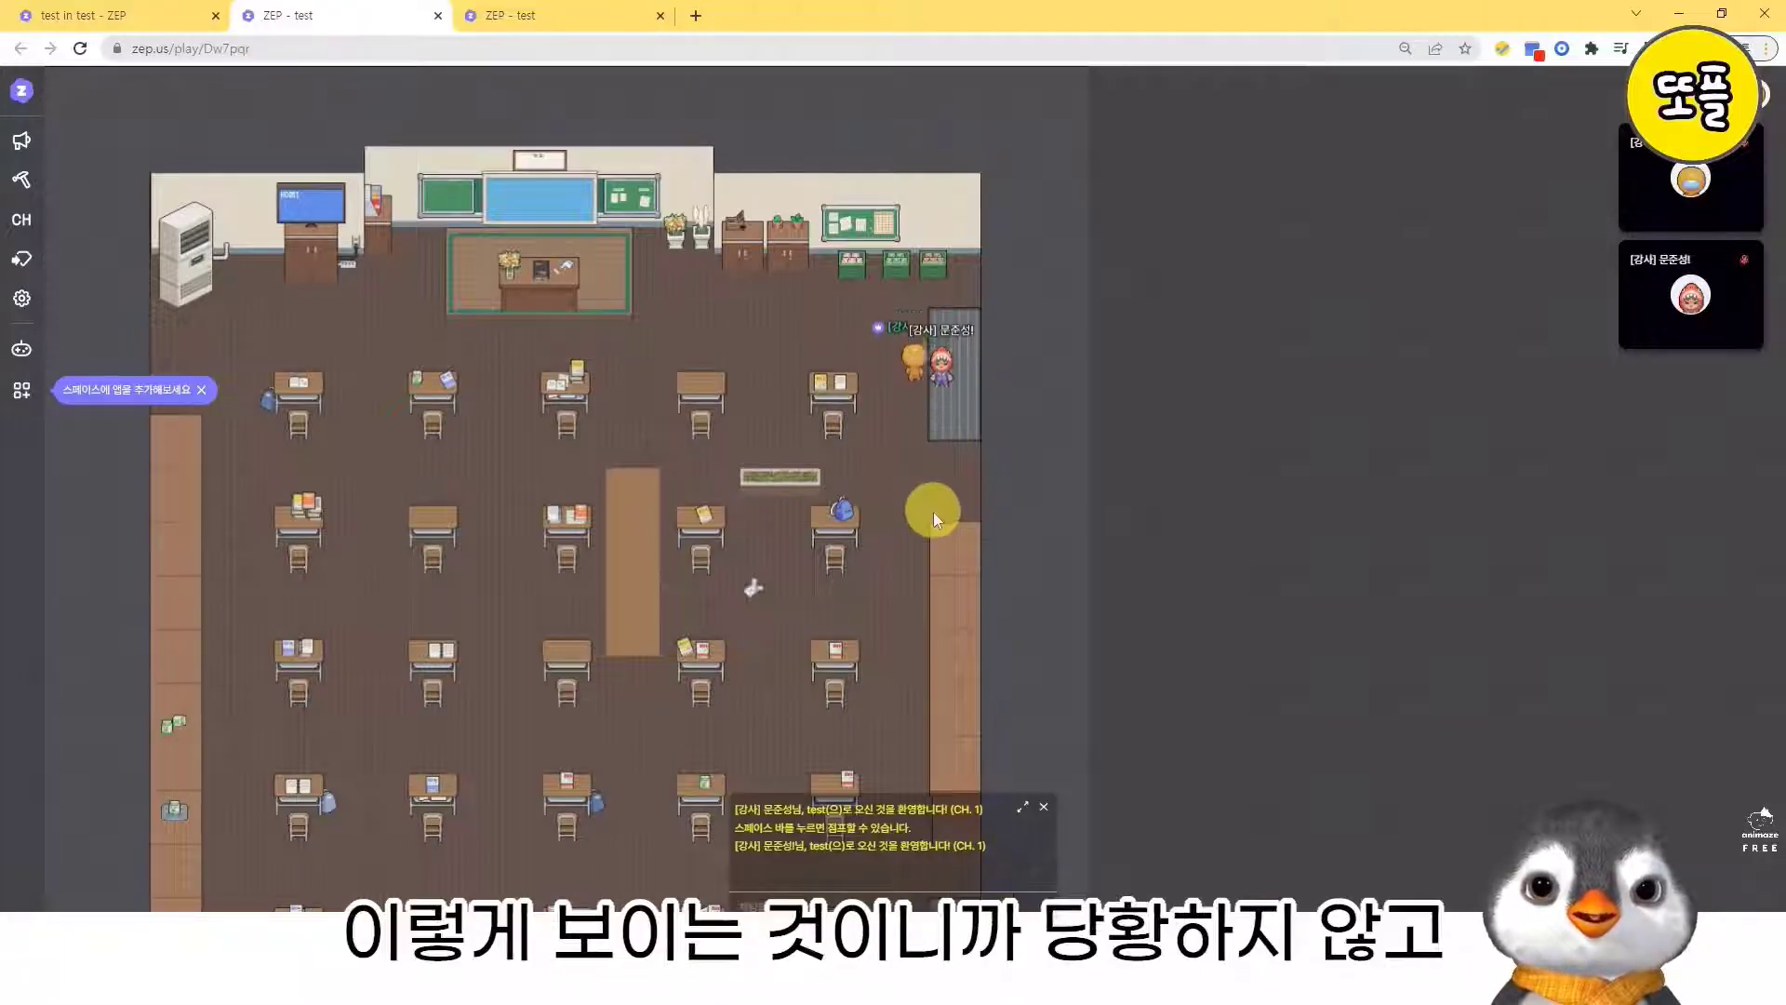
{"action": "key", "text": "Left"}
{"action": "key", "text": "Right"}
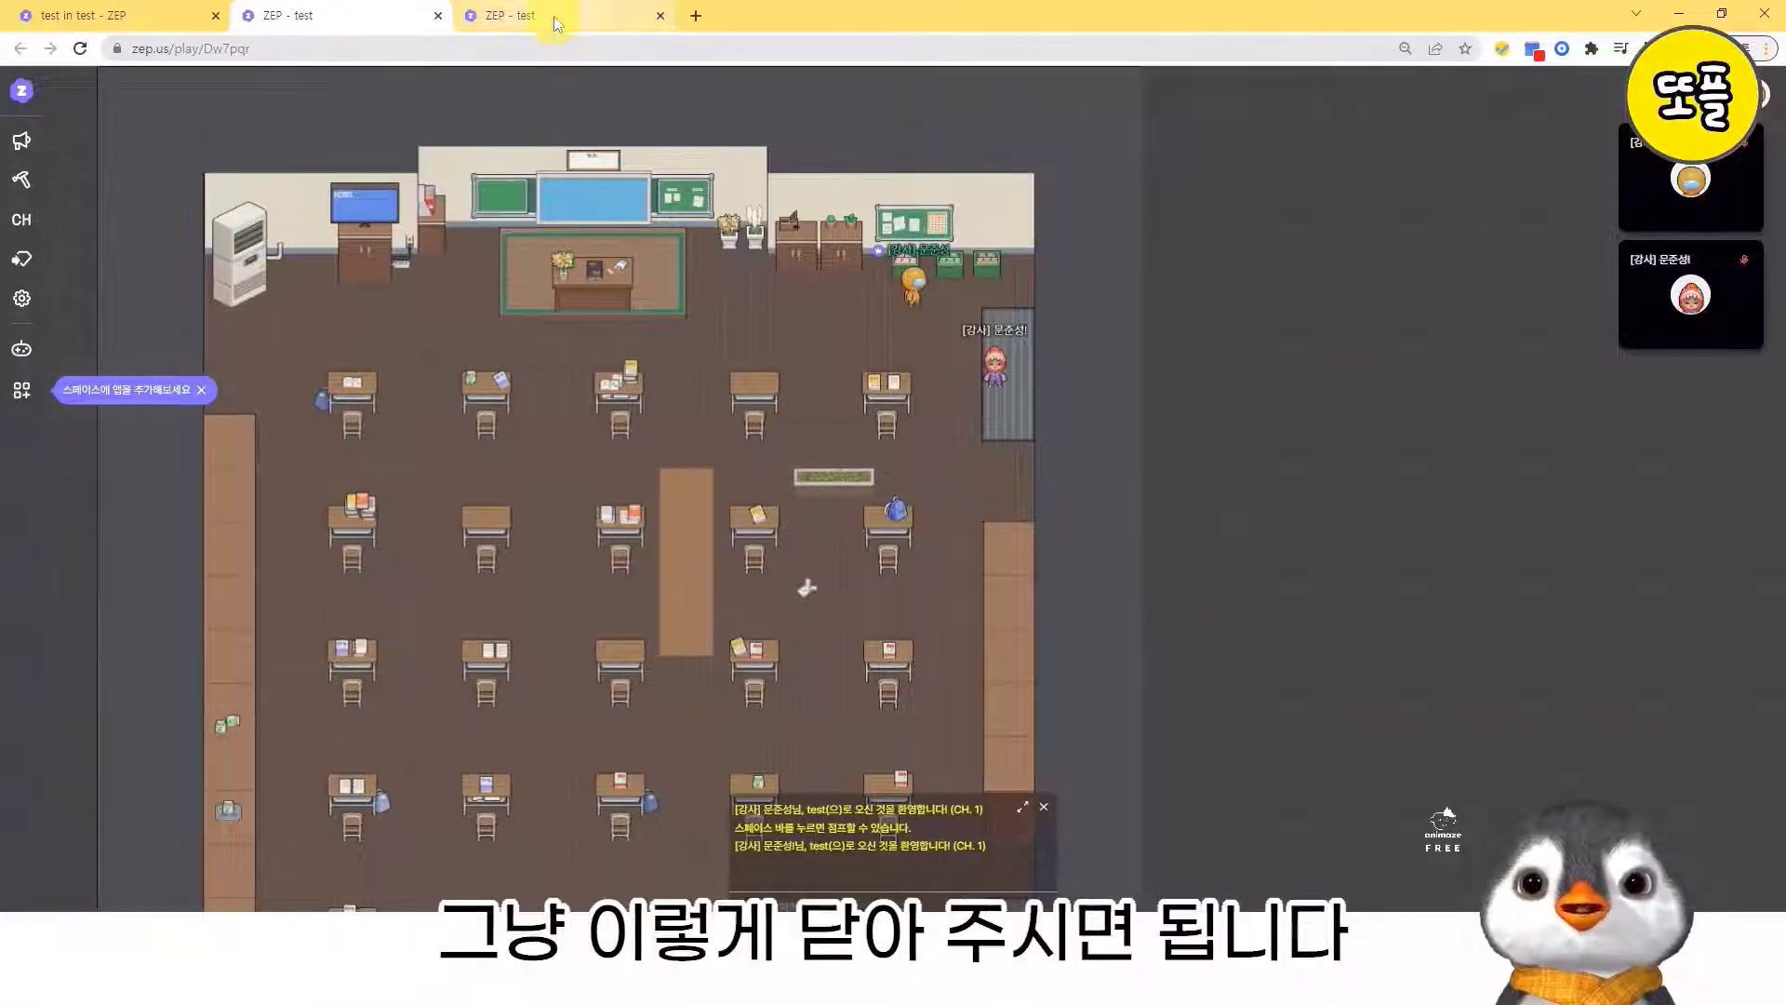
{"action": "left_click", "coordinate": [661, 15]}
- Walk the avatar up to the blue board at the front of the classroom and run it to open its website
{"action": "key", "text": "Down"}
{"action": "key", "text": "Left"}
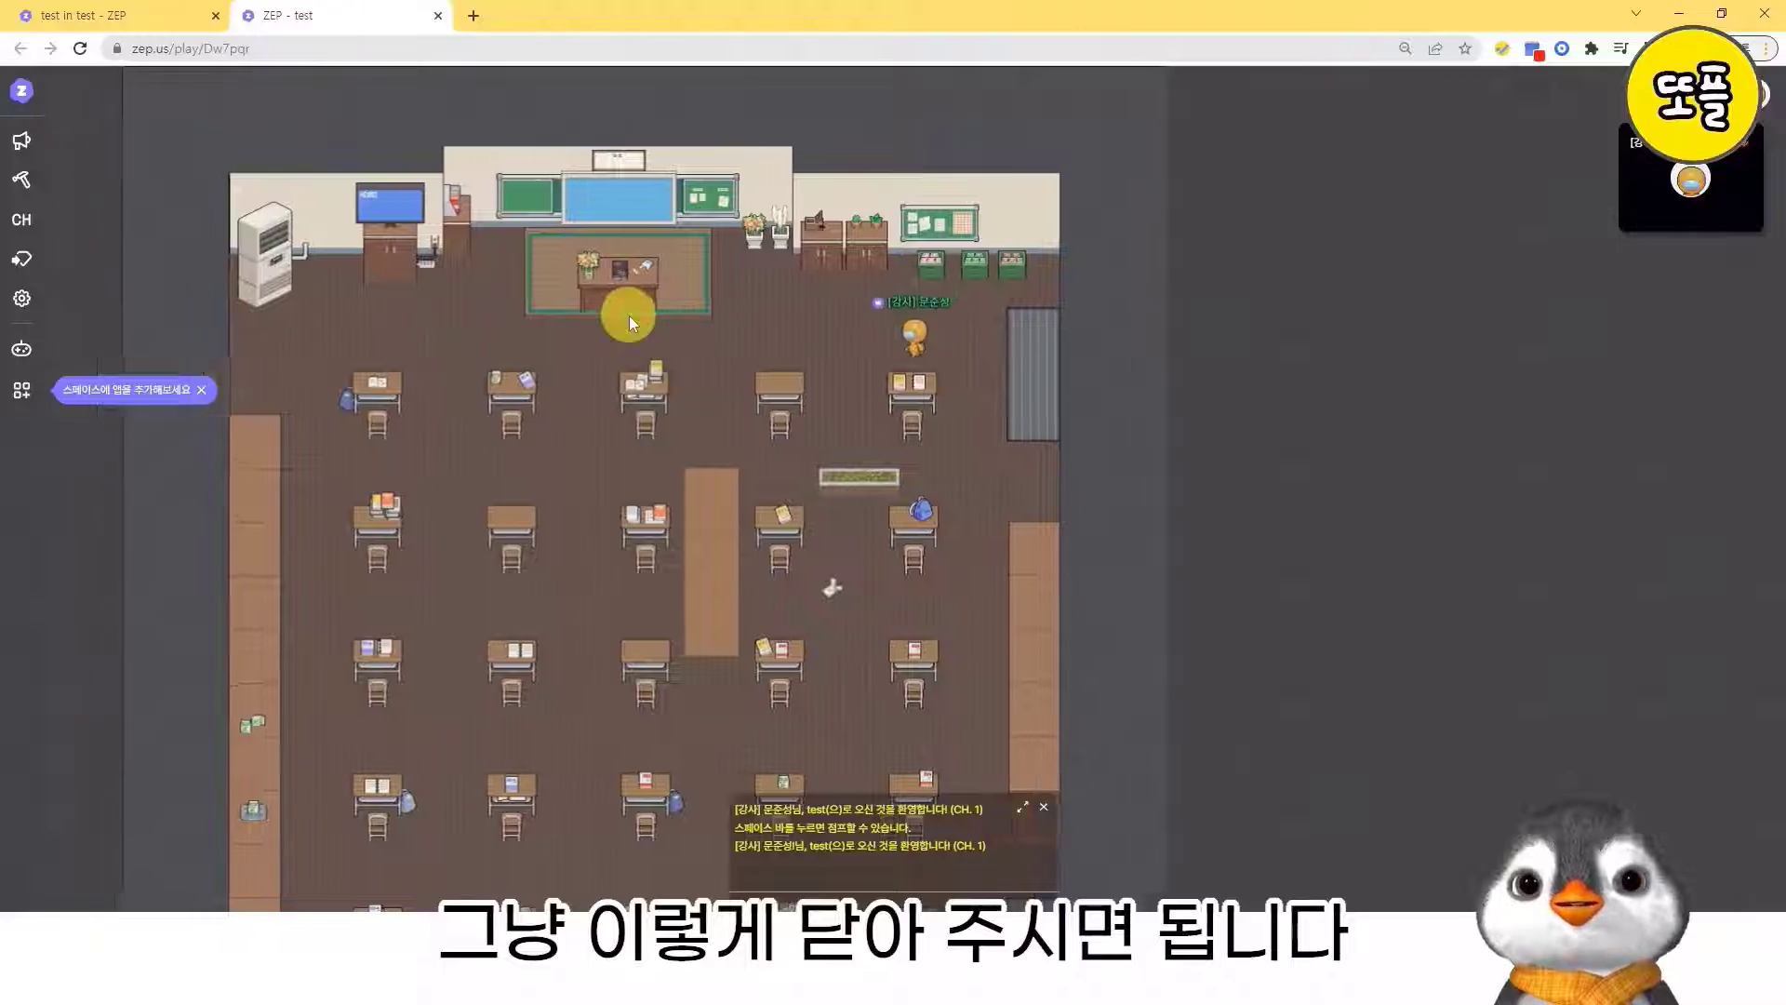
{"action": "key", "text": "Up"}
{"action": "key", "text": "Left"}
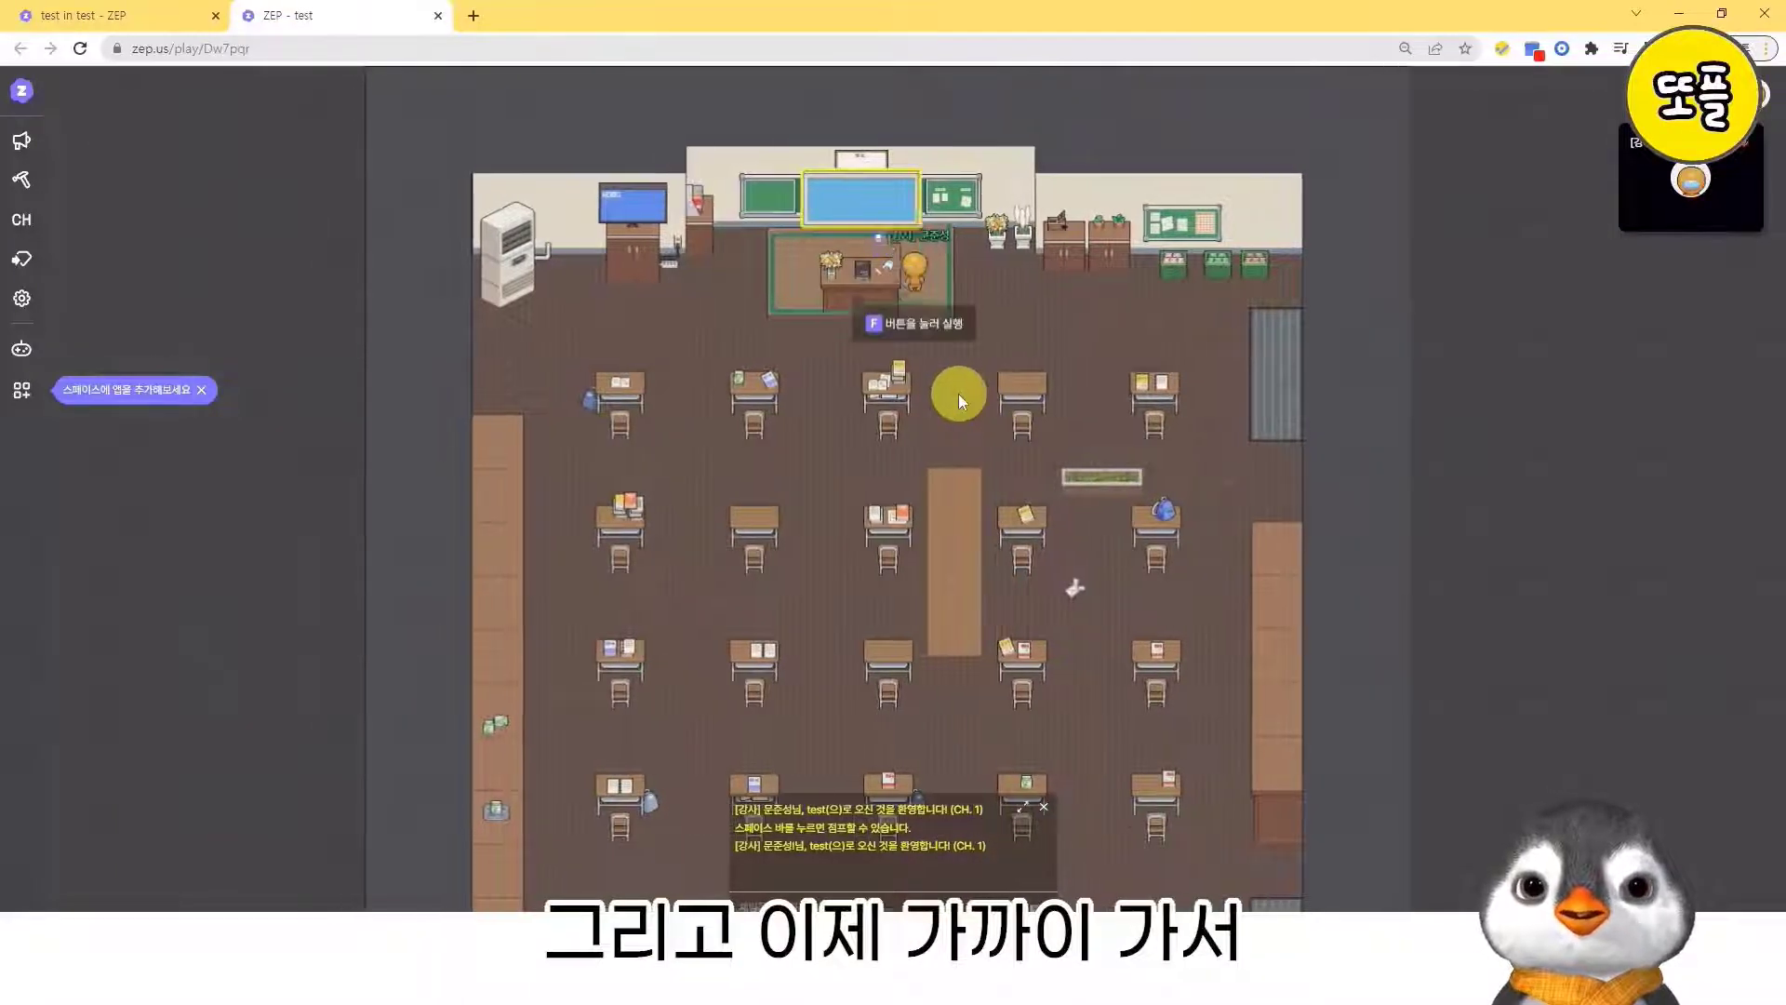
{"action": "key", "text": "Left"}
{"action": "key", "text": "Right"}
{"action": "key", "text": "Left"}
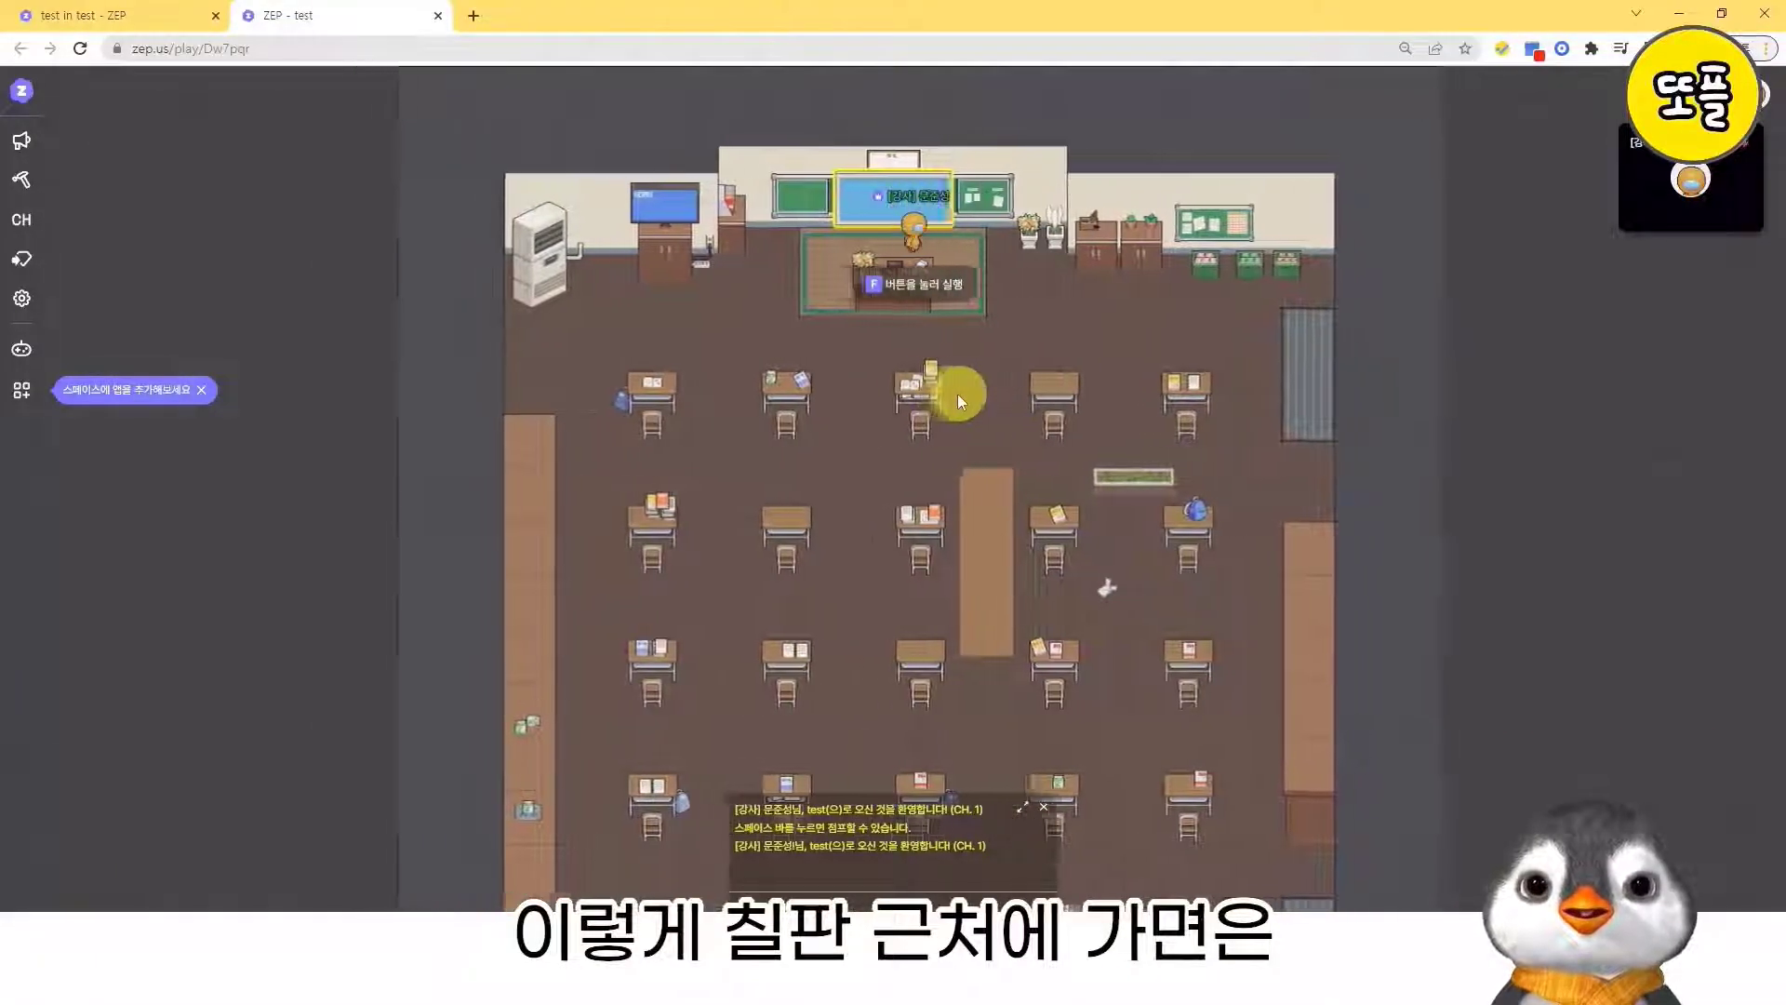
{"action": "key", "text": "Right"}
{"action": "key", "text": "Left"}
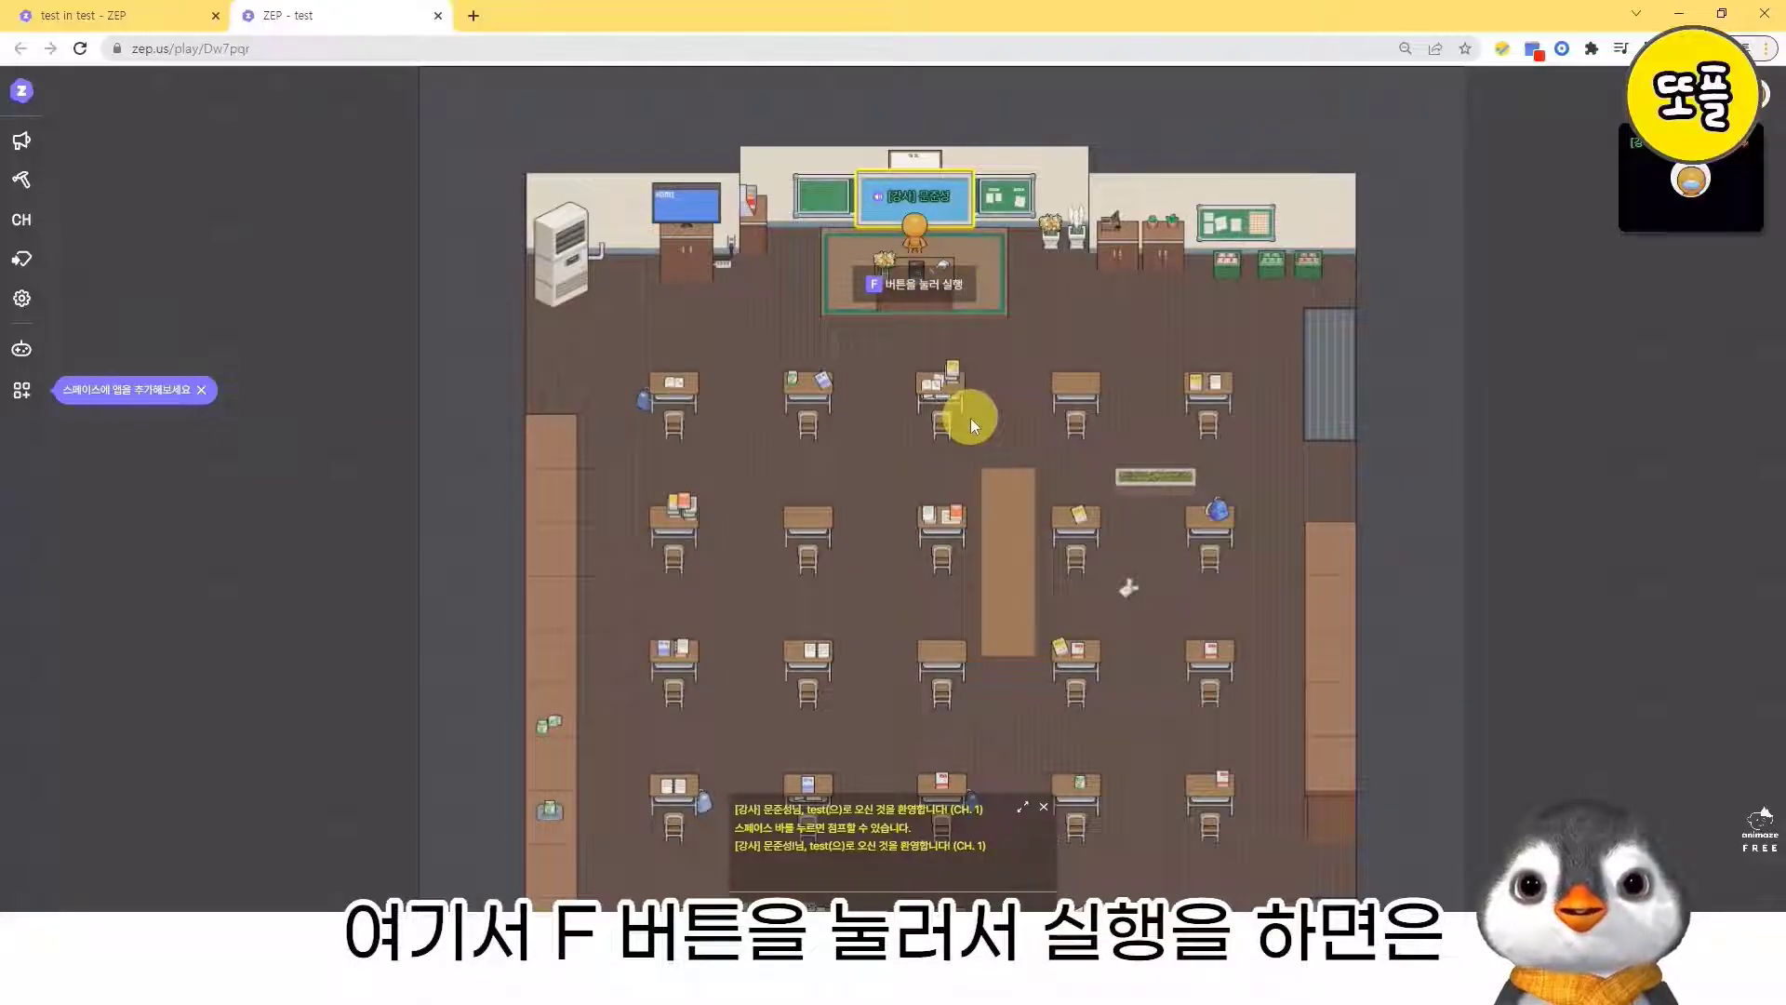
{"action": "key", "text": "f"}
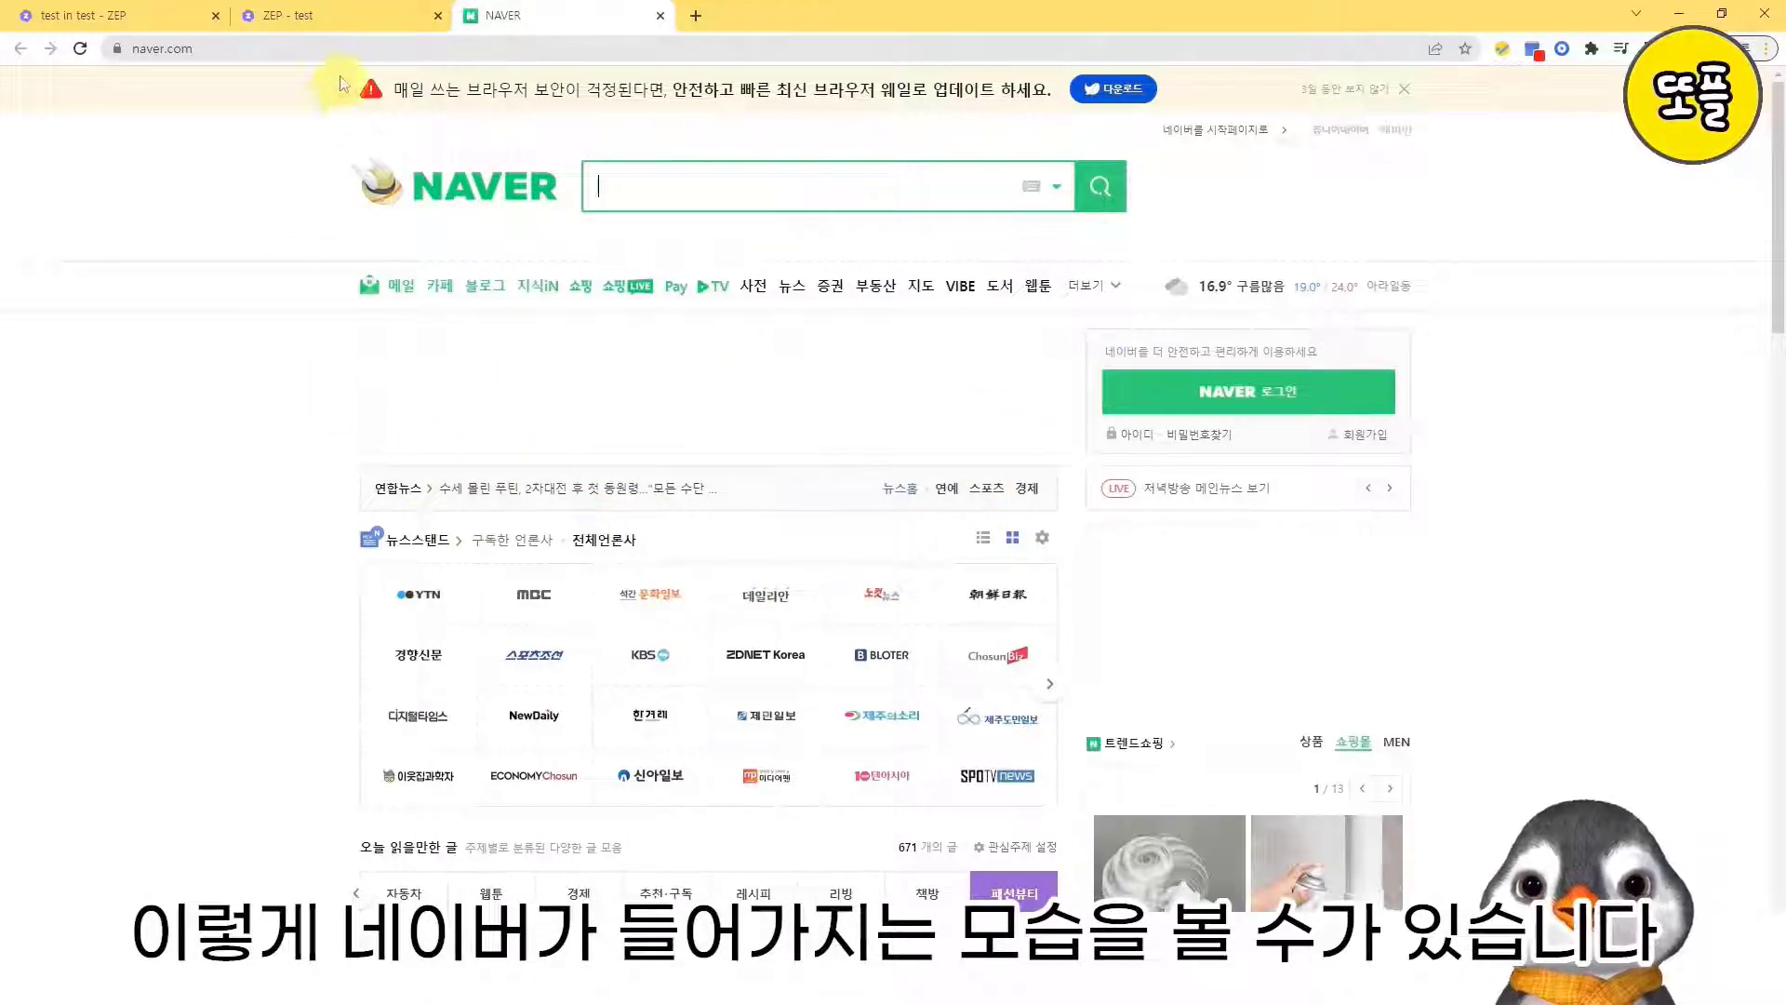
- Return to the map editor, place a crumpled paper object on the floor between the teacher's platform and the grey mat, and open its settings
{"action": "left_click", "coordinate": [327, 9]}
{"action": "left_click", "coordinate": [83, 15]}
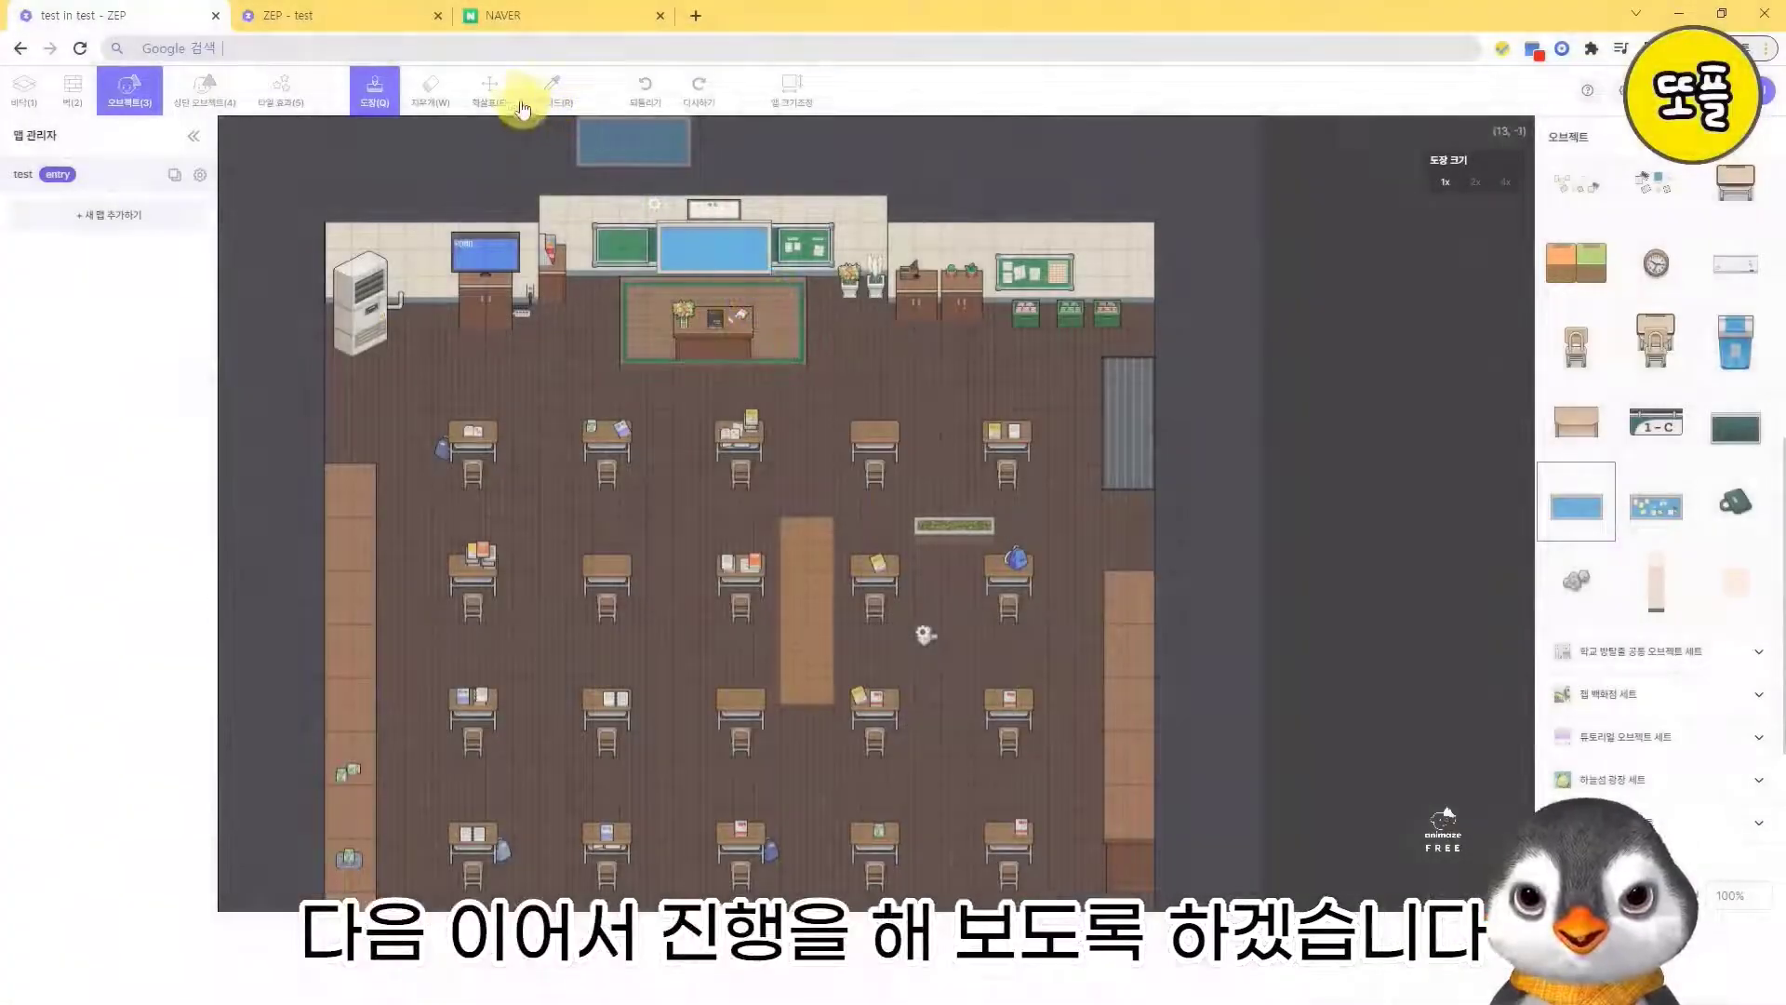
{"action": "left_click", "coordinate": [491, 93]}
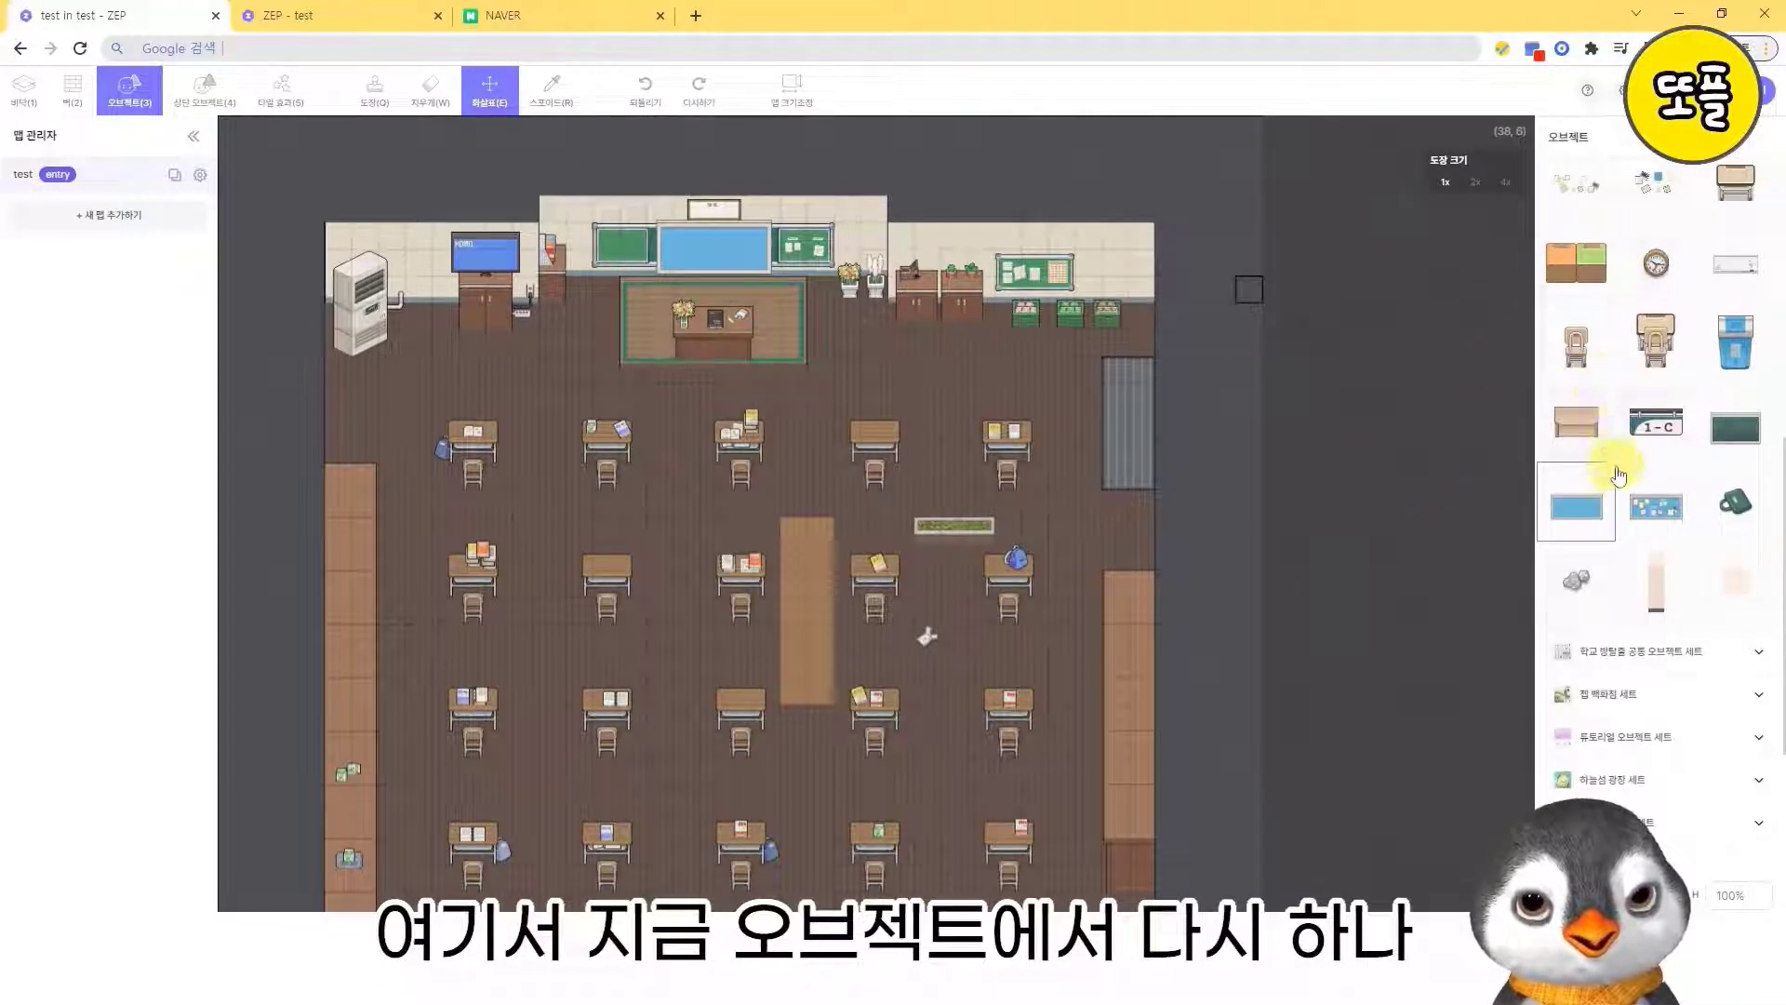
{"action": "scroll", "coordinate": [1614, 511], "scroll_direction": "up", "scroll_amount": 3}
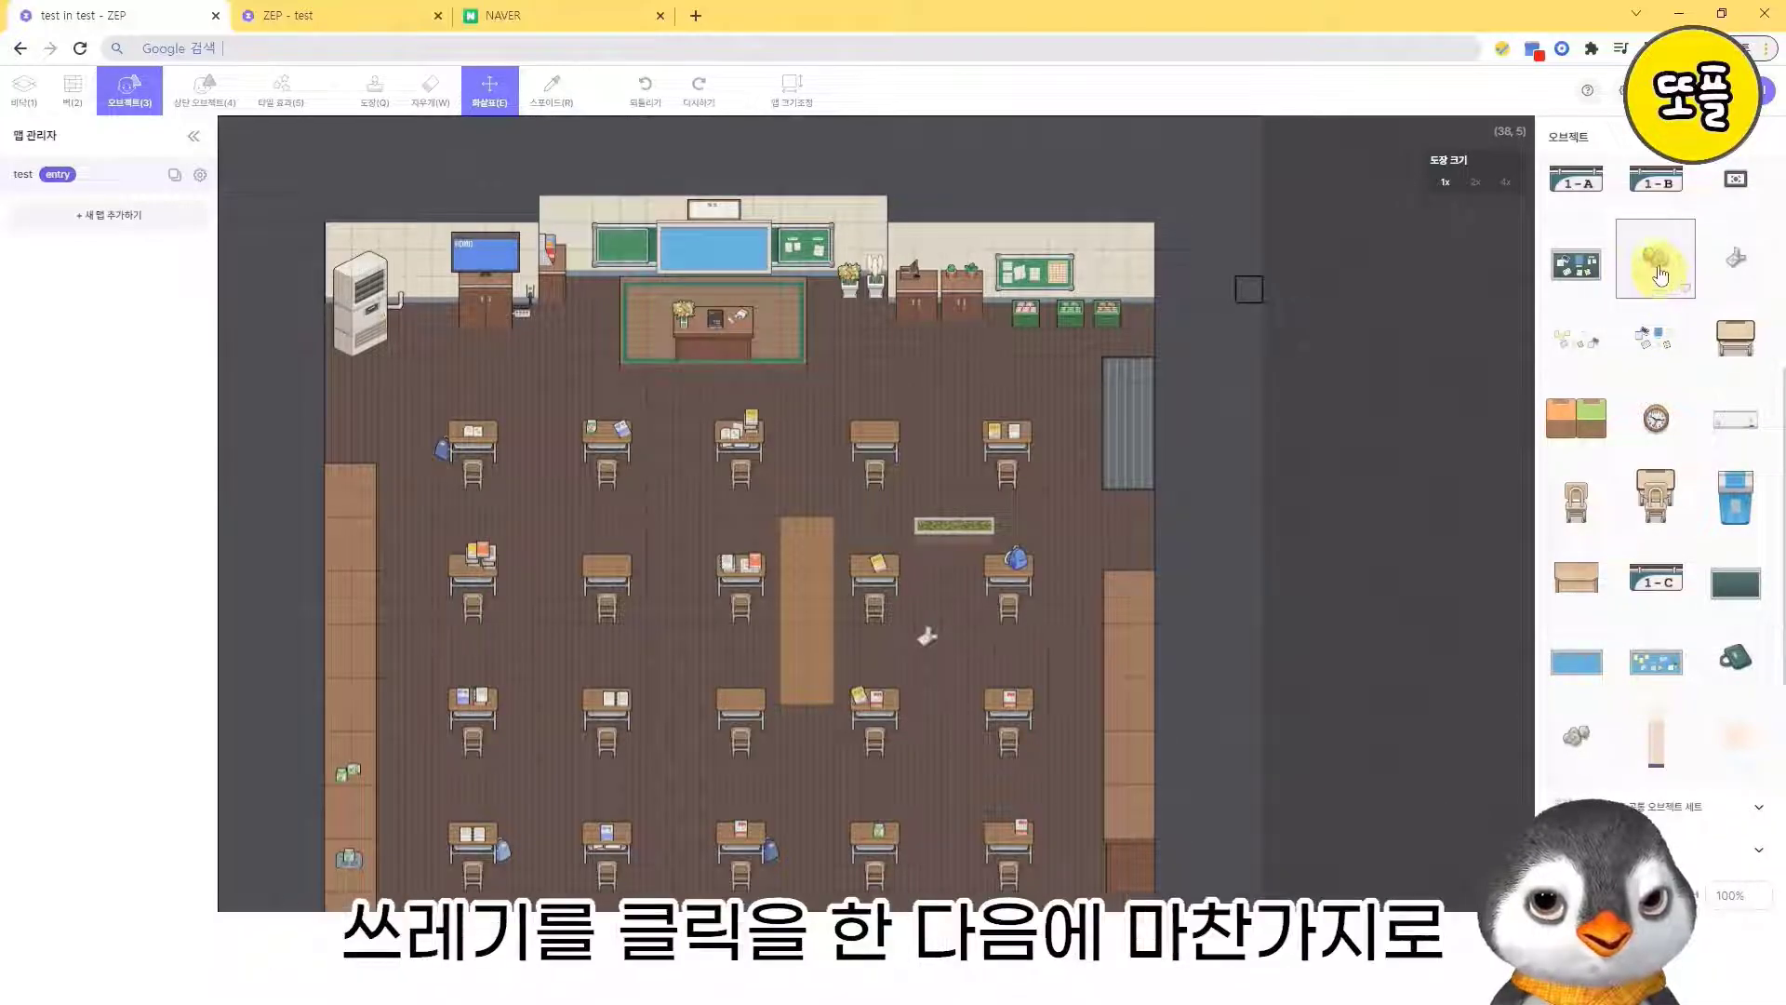
{"action": "left_click", "coordinate": [375, 93]}
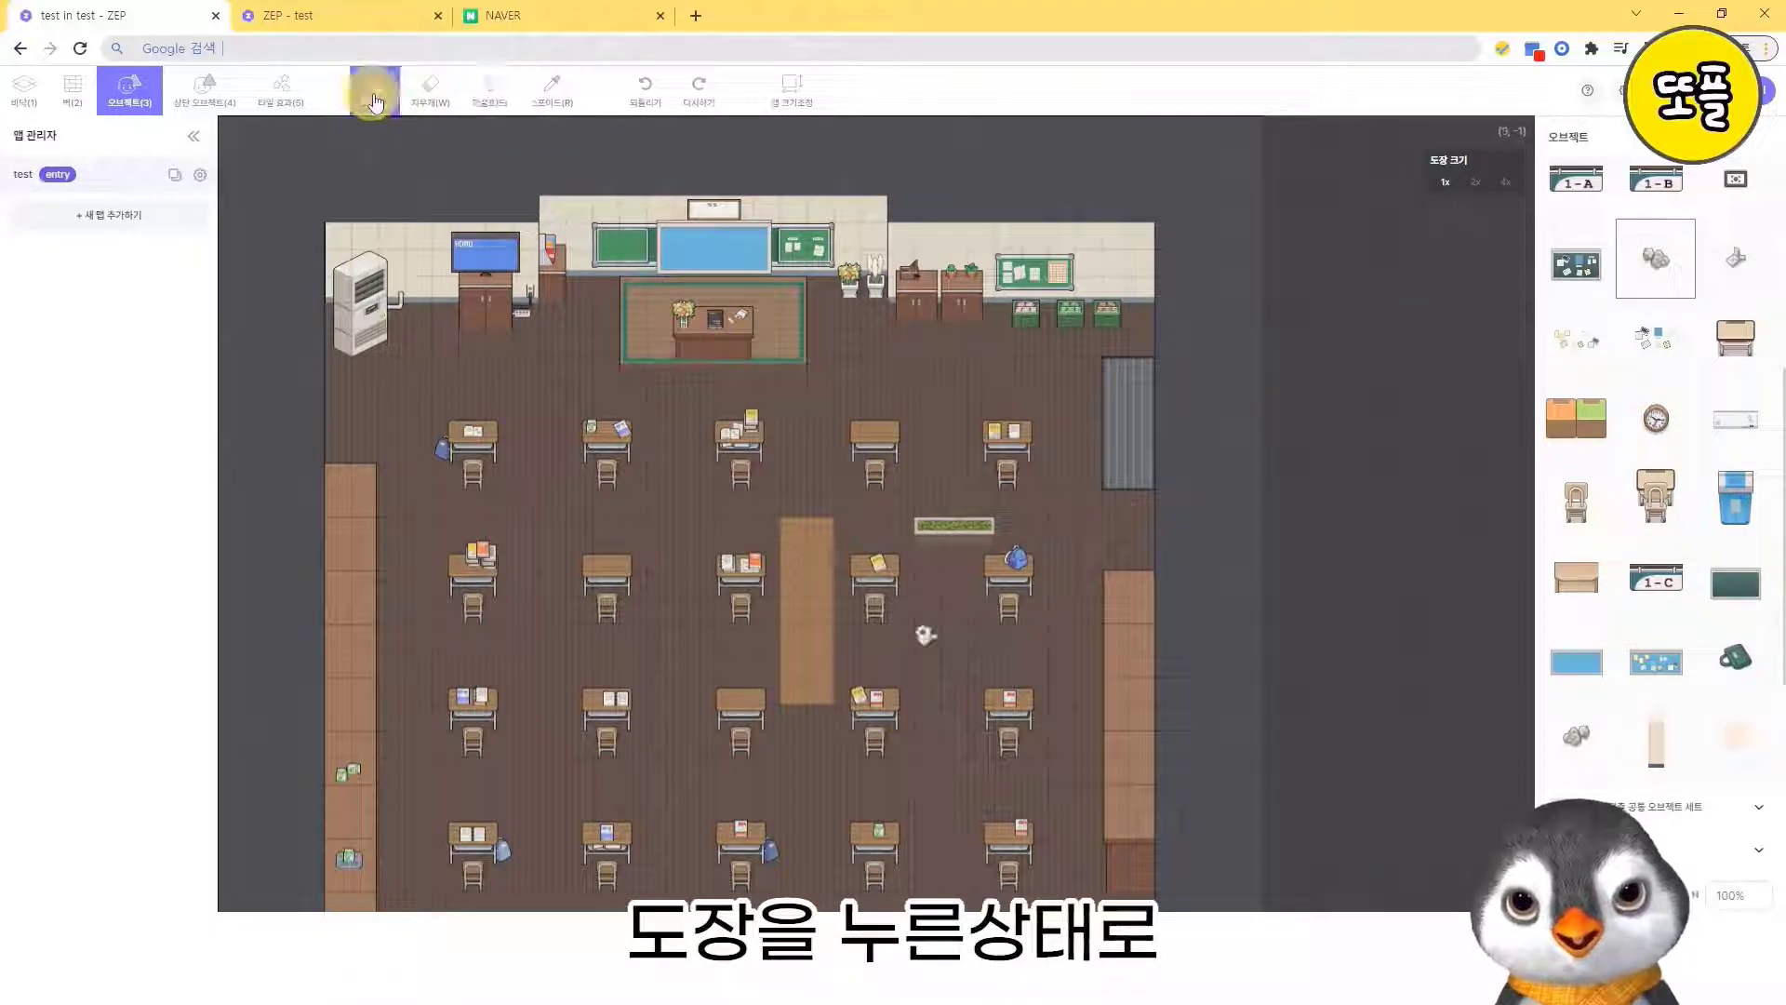
{"action": "left_click", "coordinate": [929, 366]}
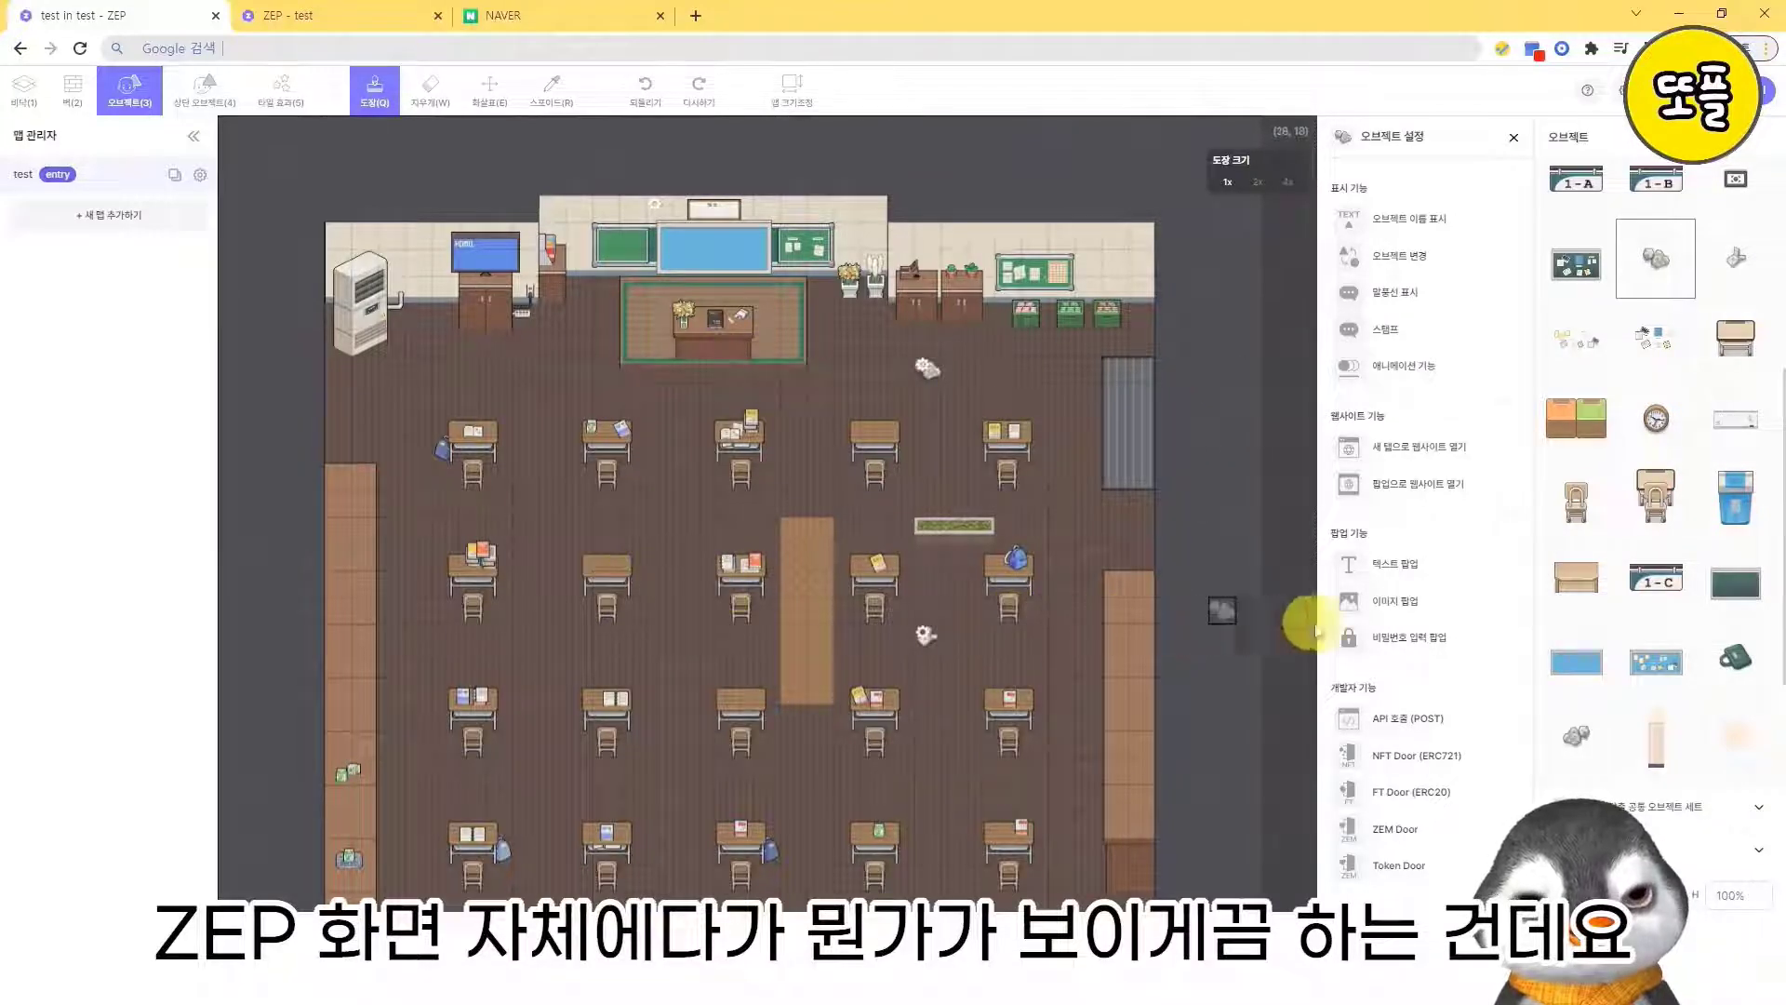
- Give the crumpled paper a 텍스트 팝업 reading "안녕하세요. ZEP 강의입니다." and set its 실행 범위 to 1
{"action": "left_click", "coordinate": [1408, 569]}
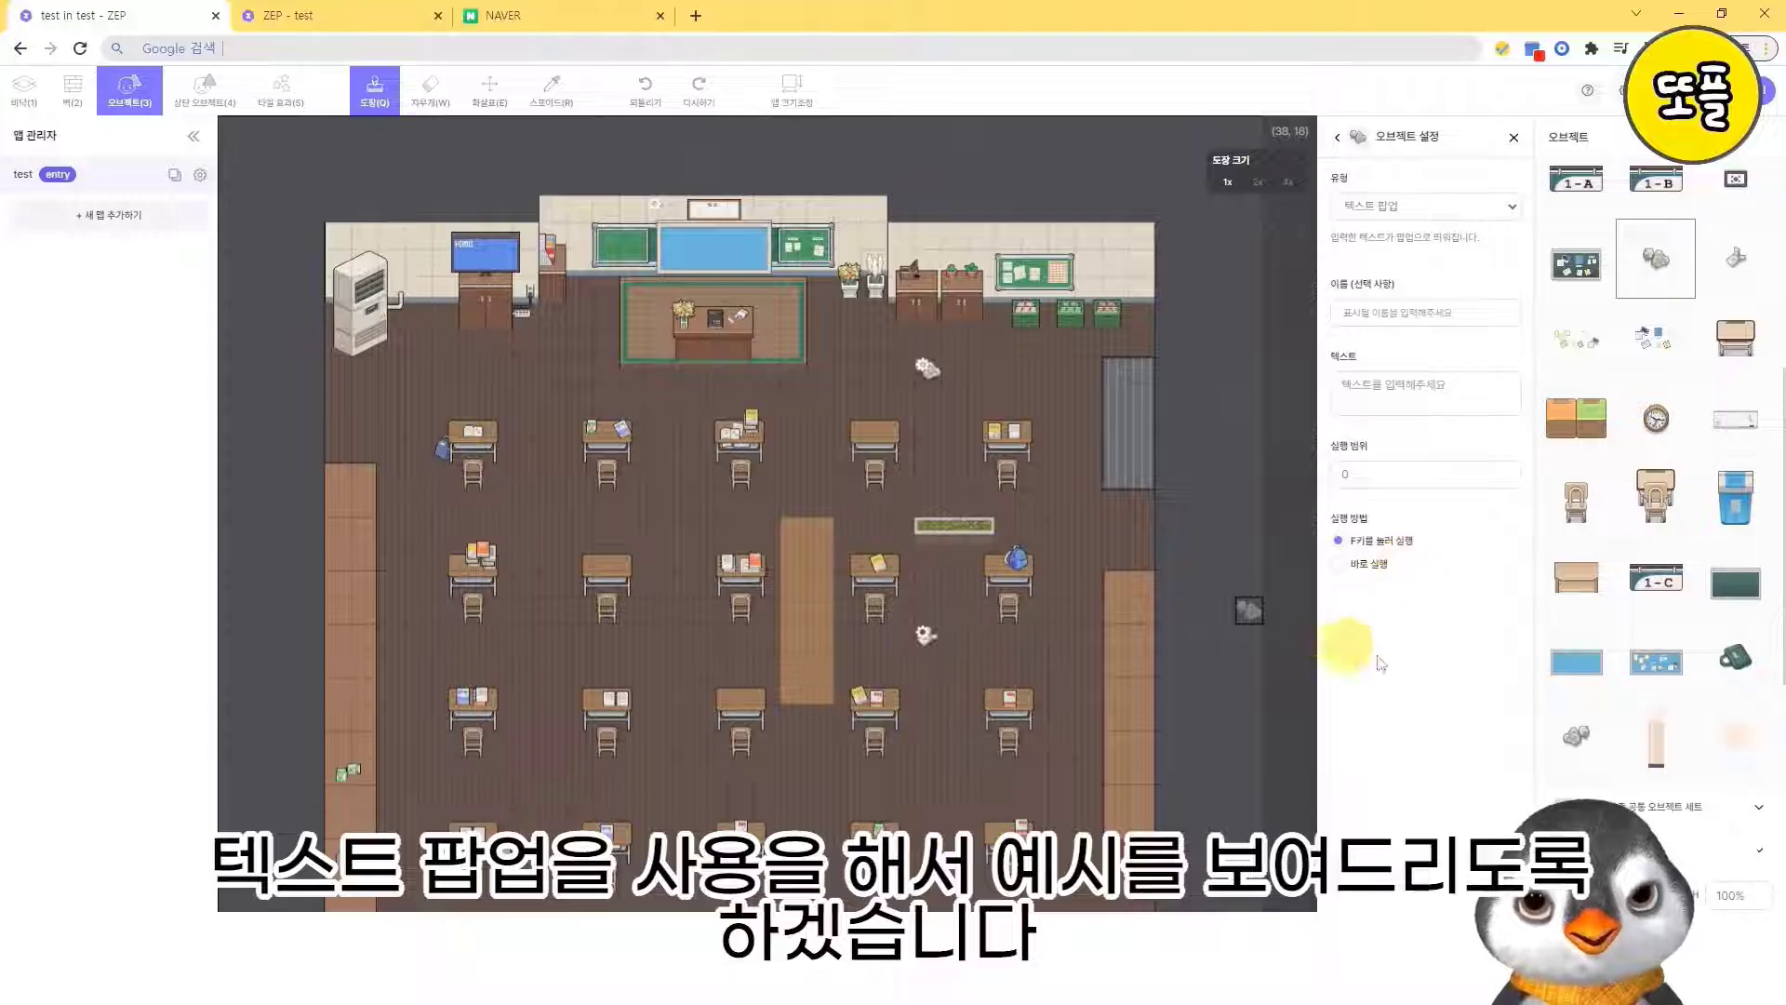
{"action": "left_click", "coordinate": [1403, 384]}
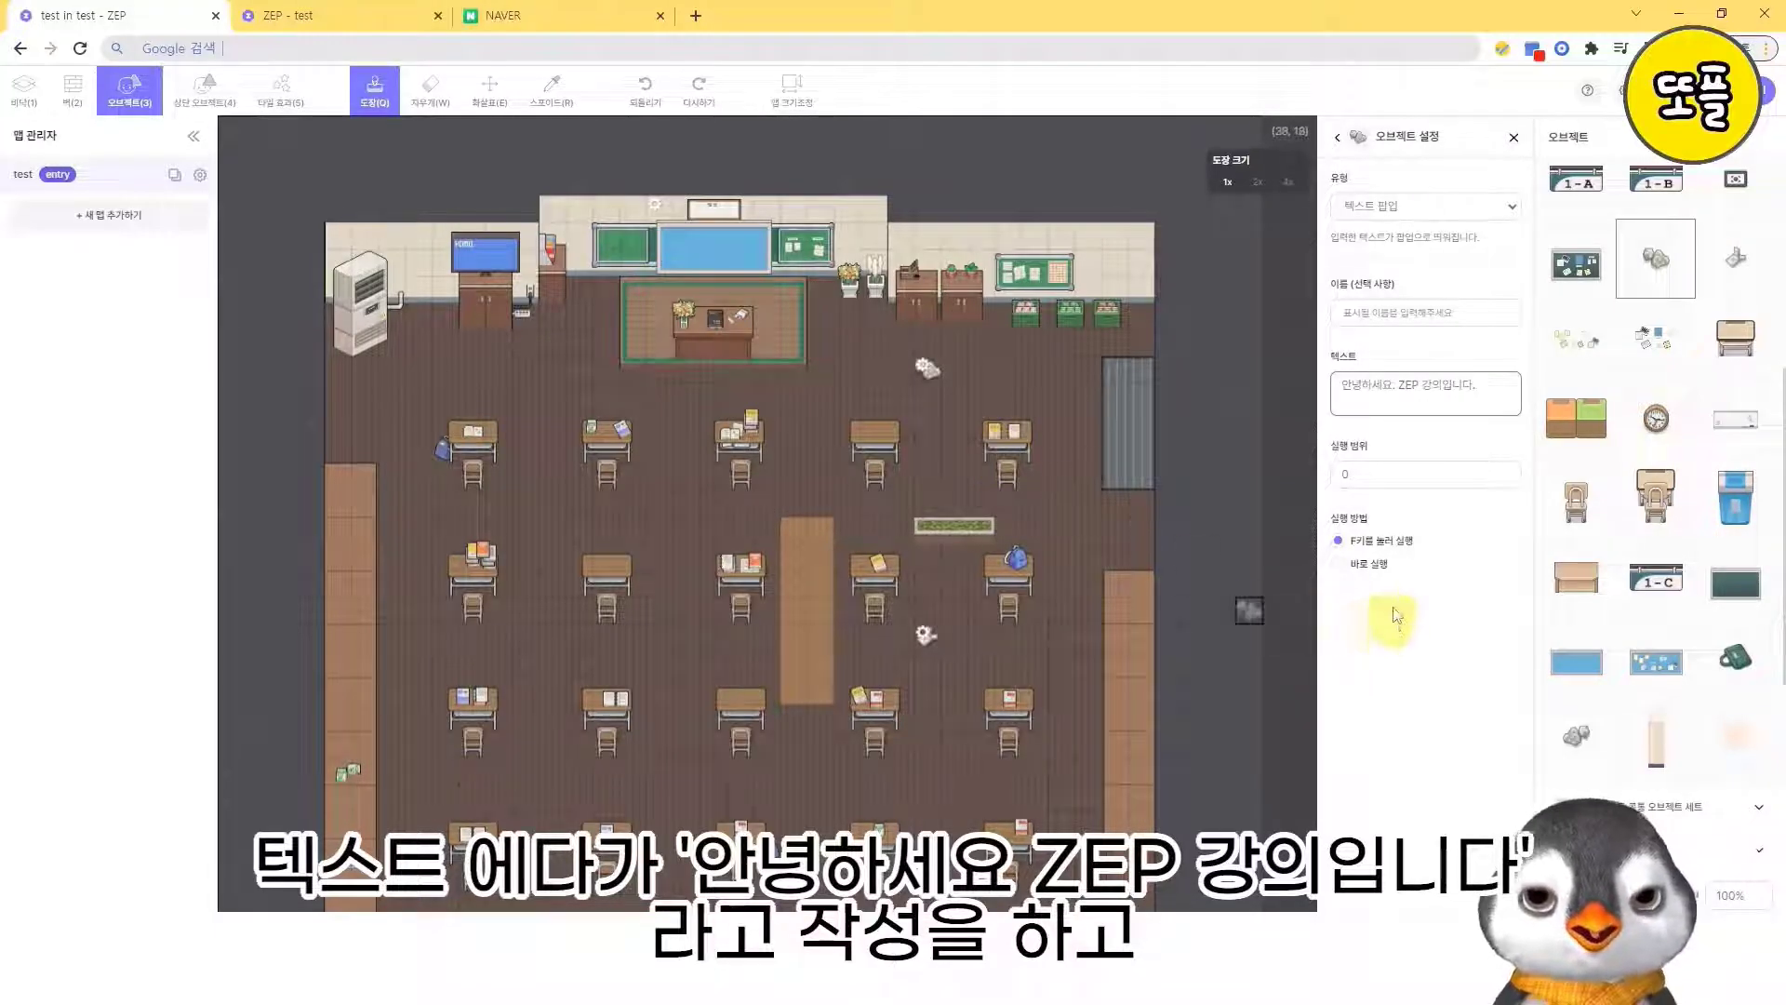
{"action": "left_click", "coordinate": [1408, 473]}
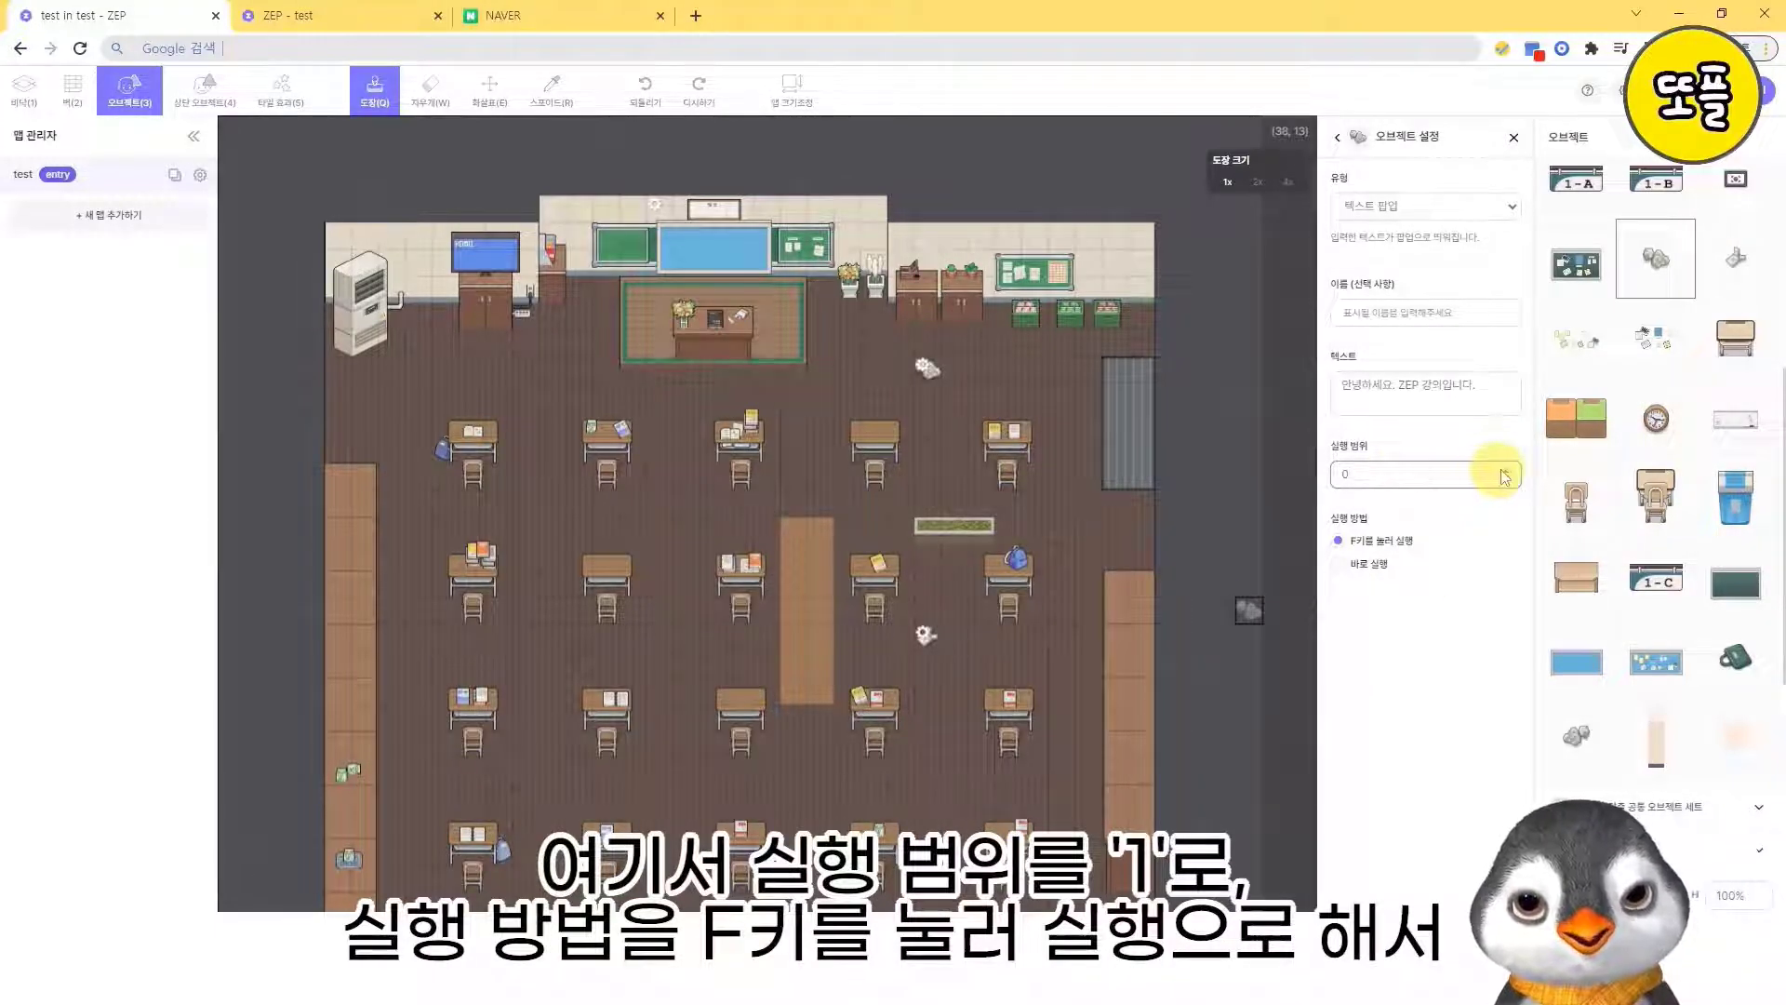
{"action": "left_click", "coordinate": [1505, 471]}
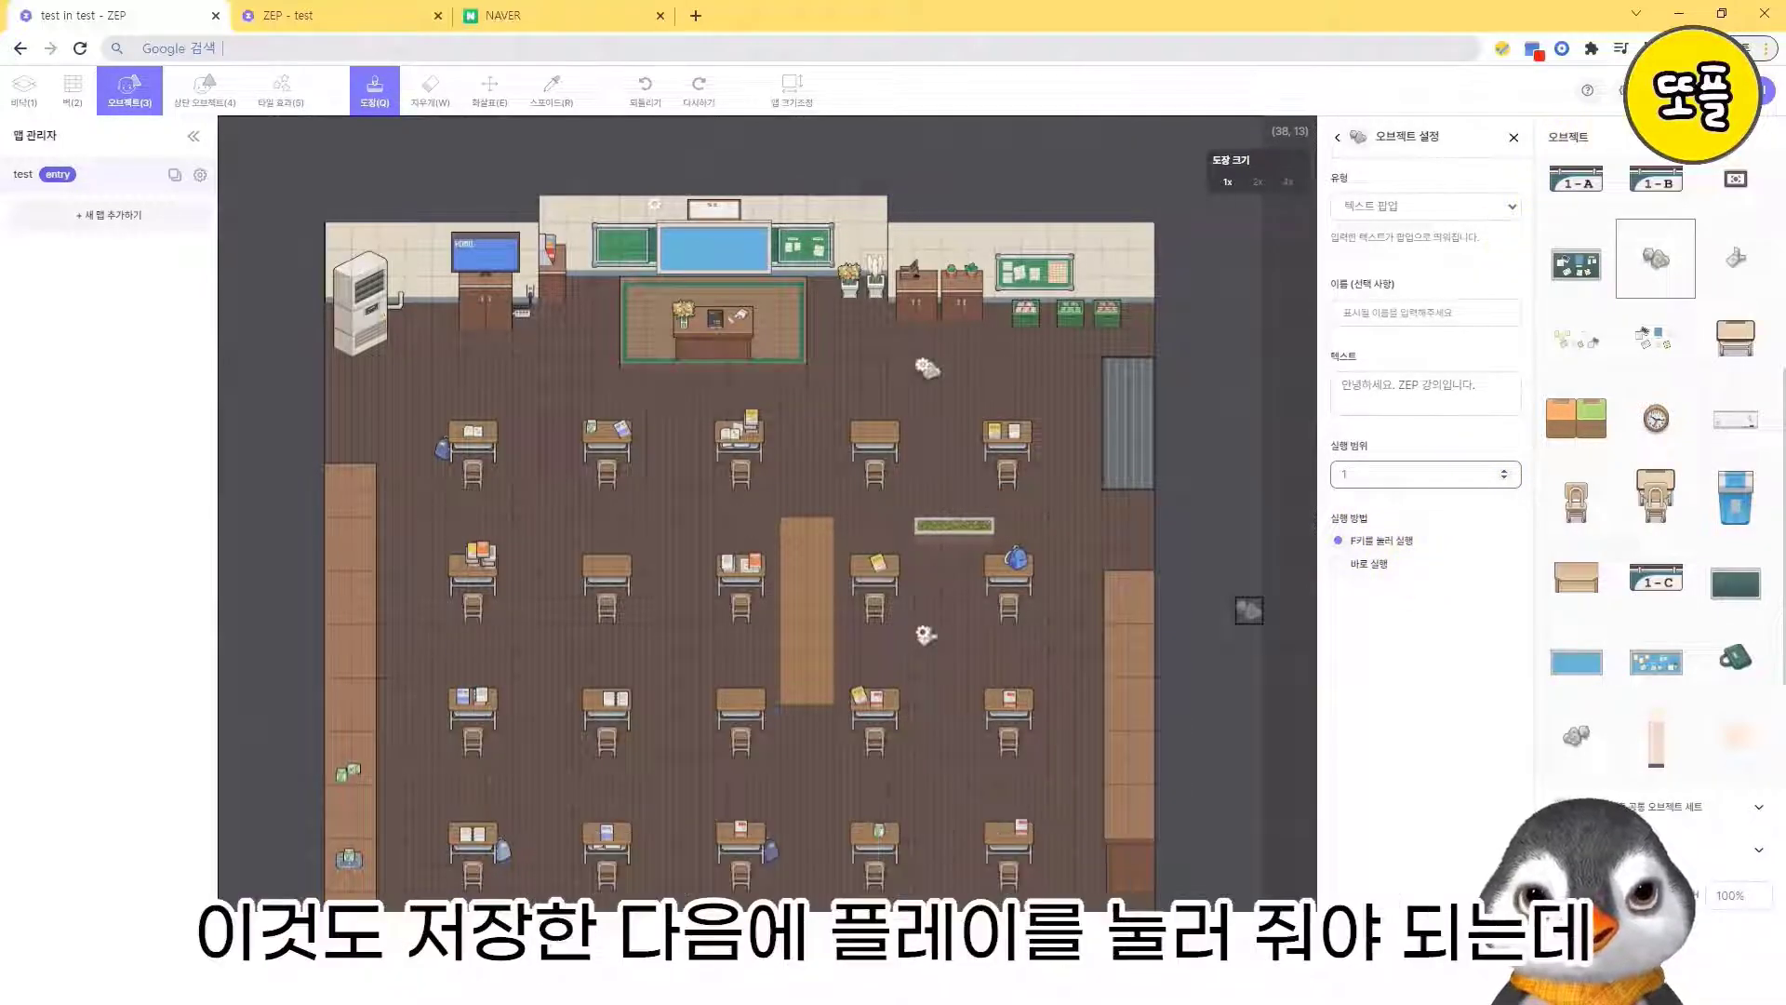
- Save the map, switch to the open play tab and reload it to load the edited map
{"action": "left_click", "coordinate": [1678, 90]}
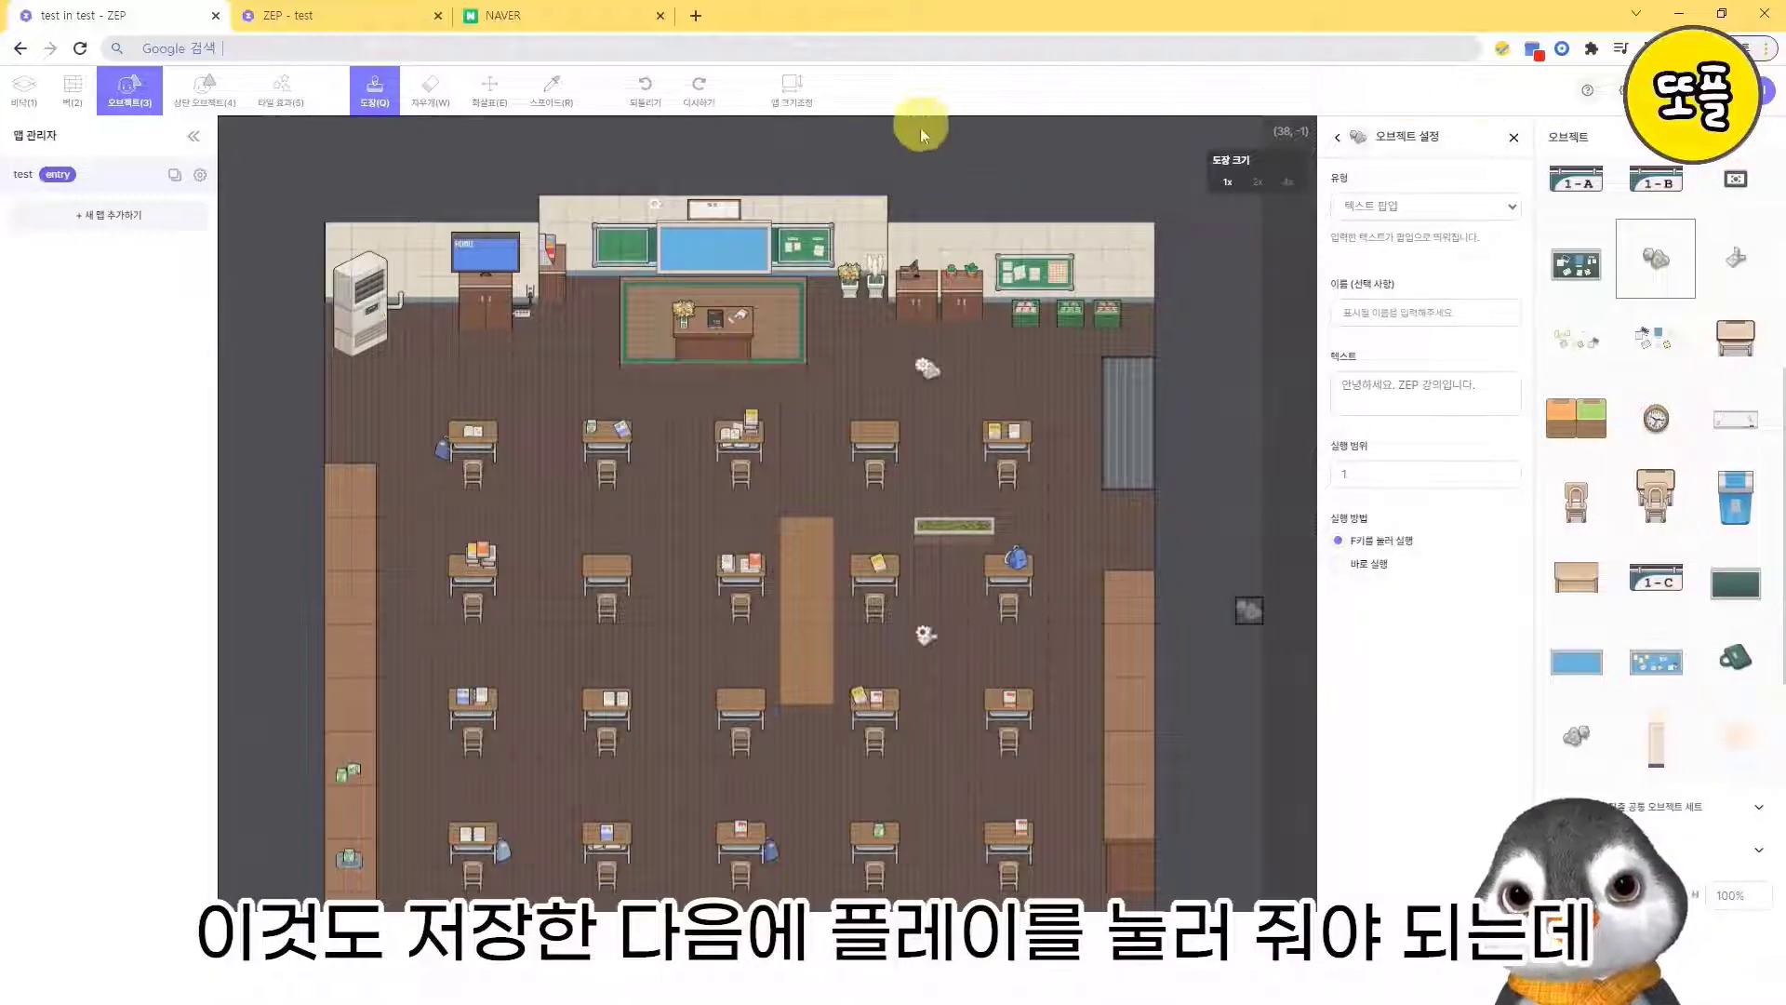
{"action": "left_click", "coordinate": [352, 15]}
{"action": "key", "text": "Left"}
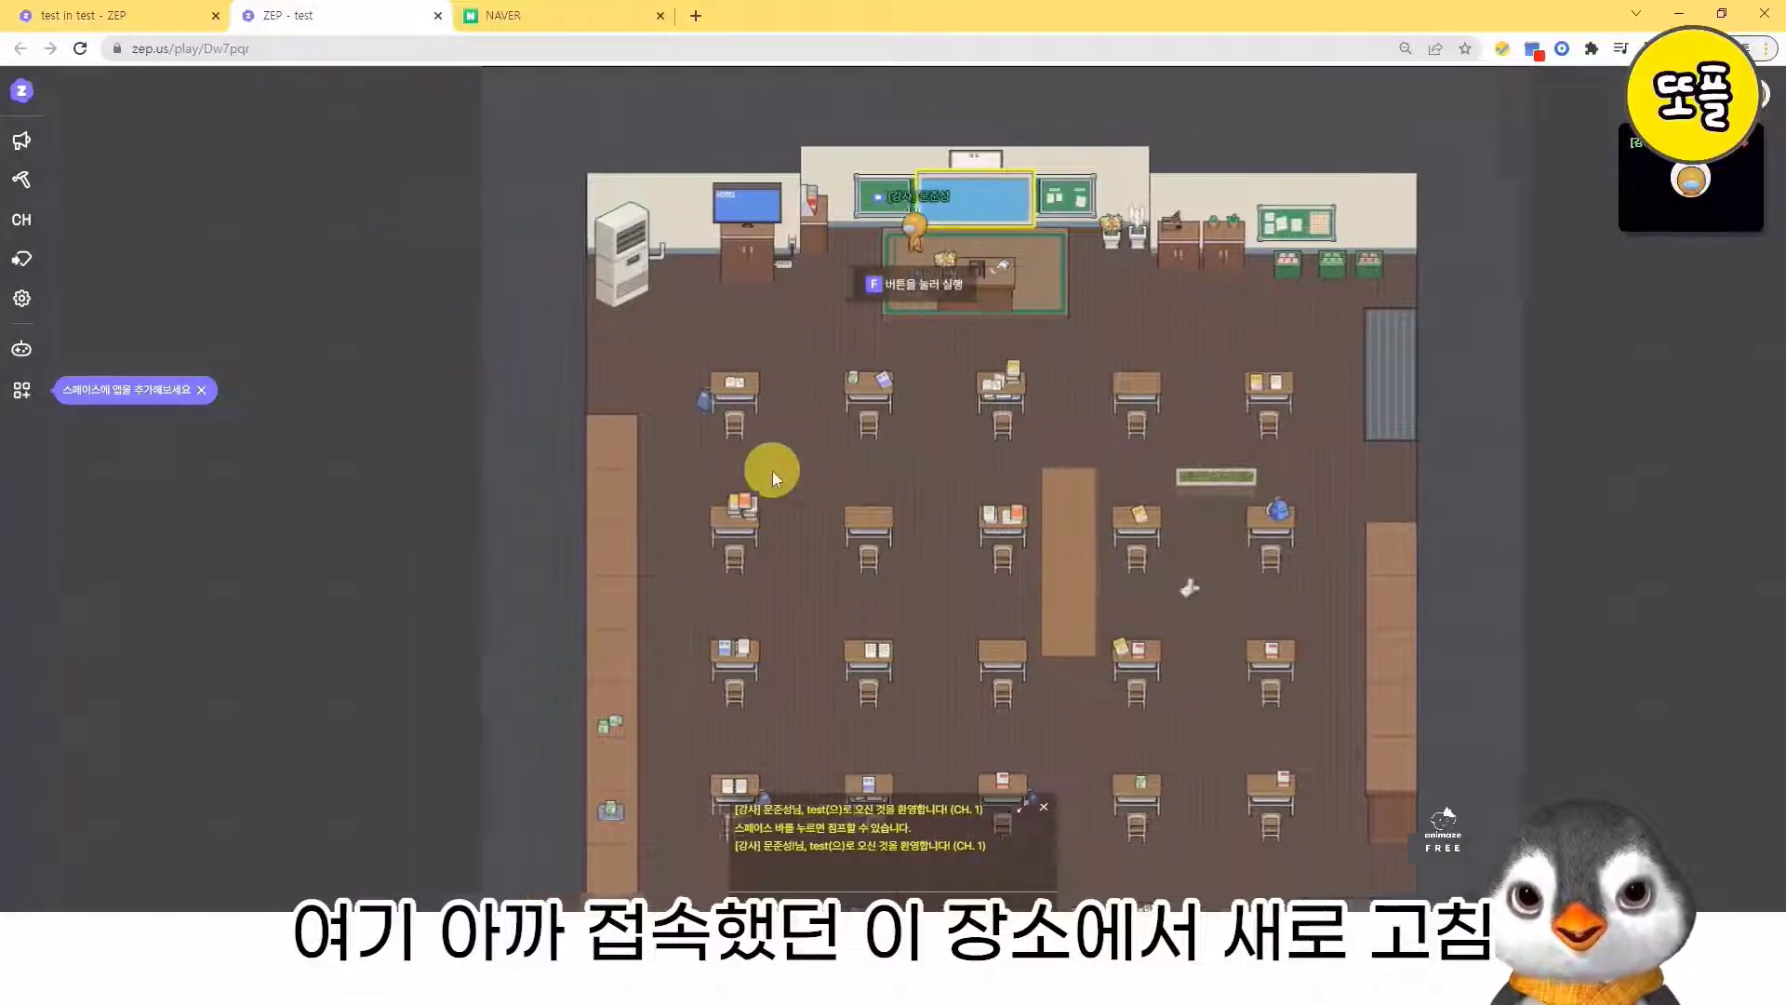
{"action": "key", "text": "Down"}
{"action": "key", "text": "Right"}
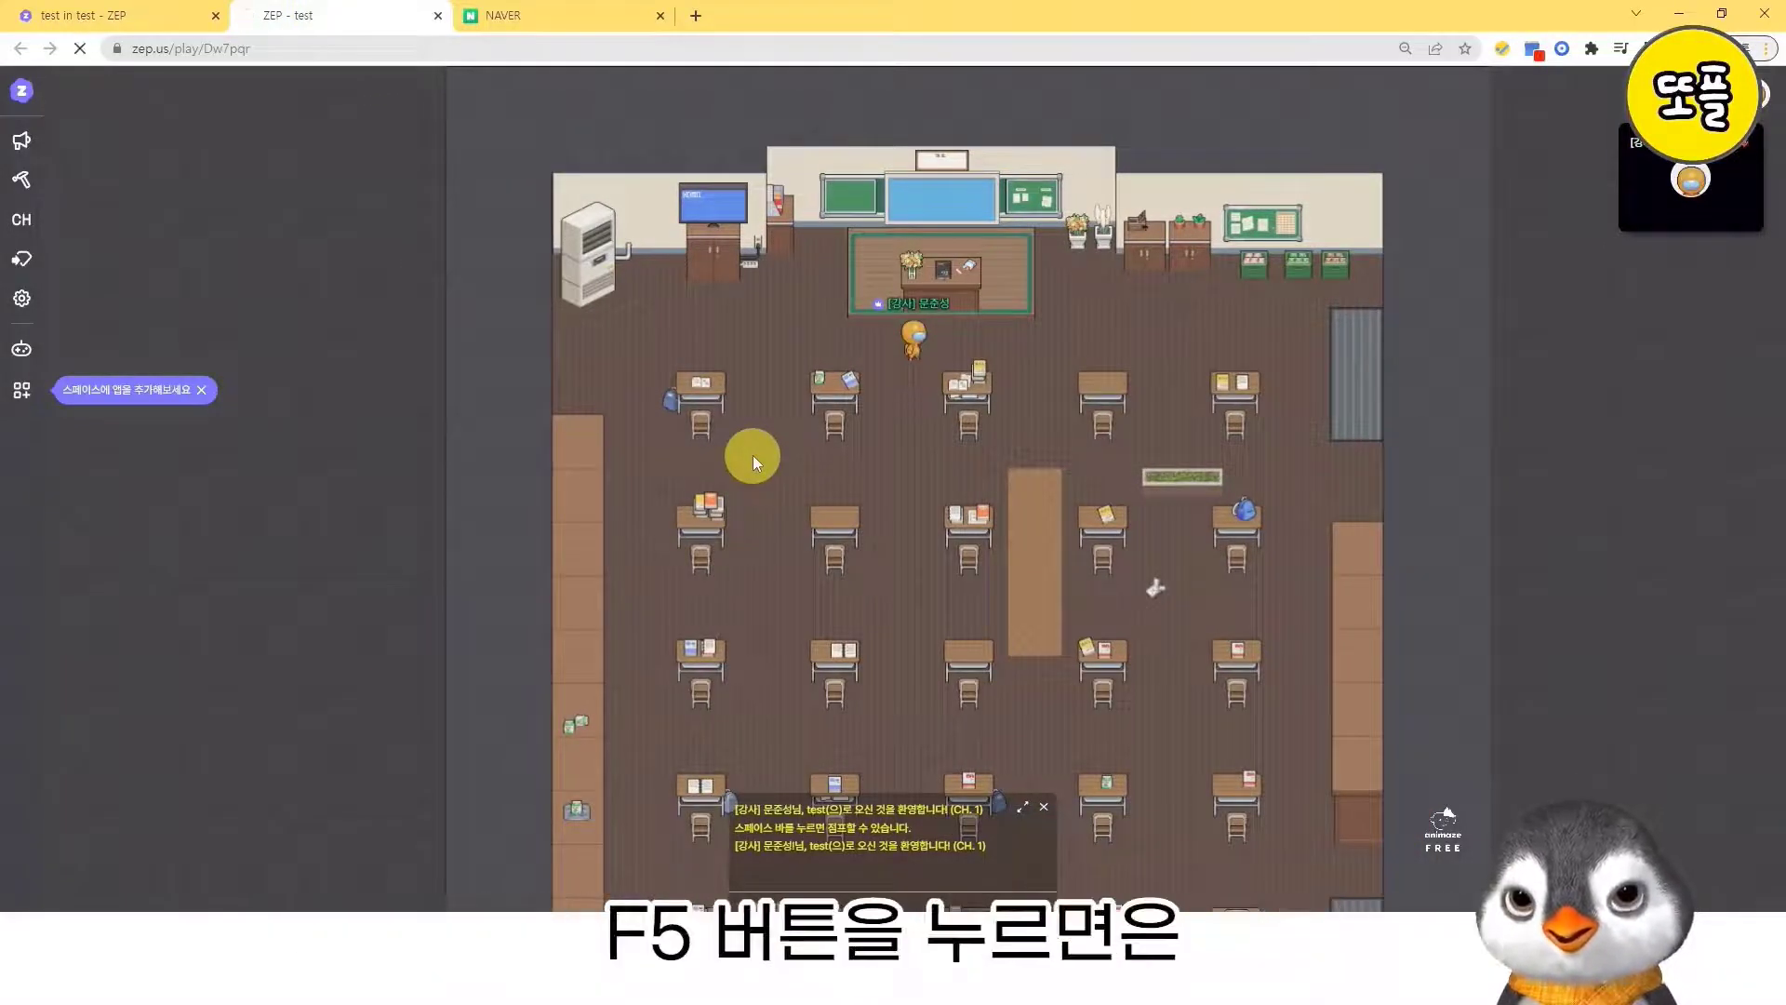
{"action": "key", "text": "F5"}
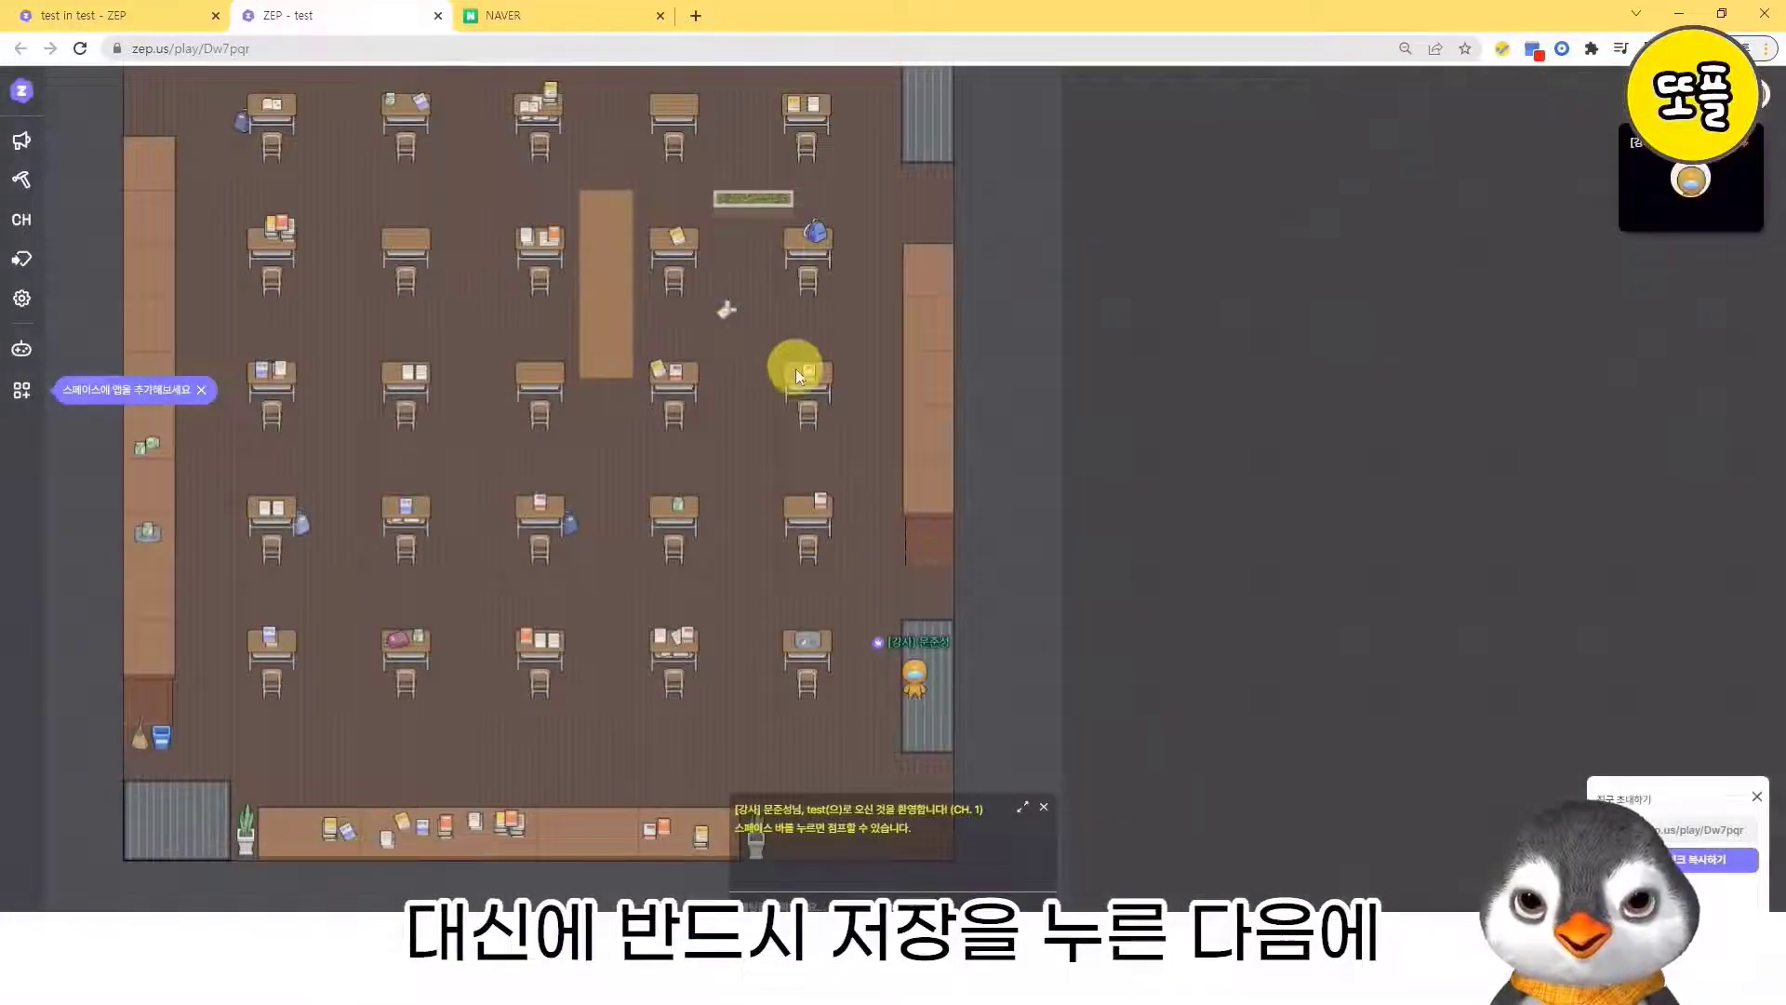
- Walk the avatar to the crumpled paper, run its text popup, dismiss it and walk away
{"action": "key", "text": "Up"}
{"action": "key", "text": "Left"}
{"action": "key", "text": "Up"}
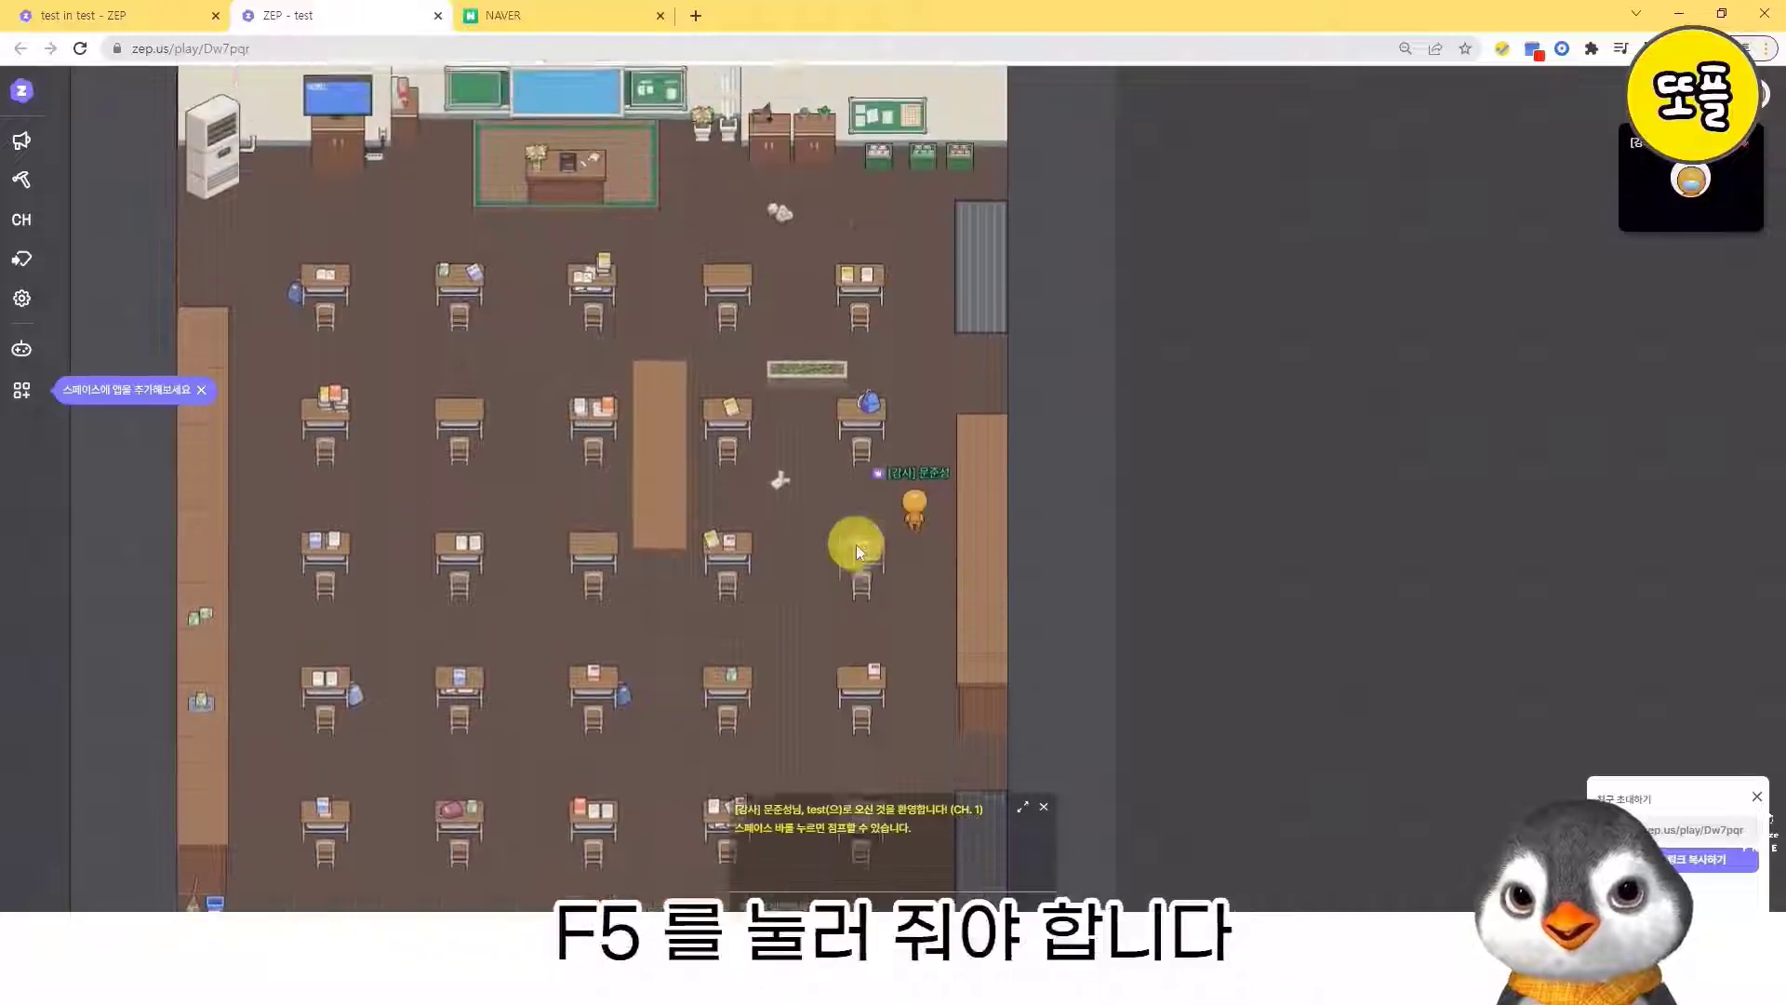
{"action": "key", "text": "Up"}
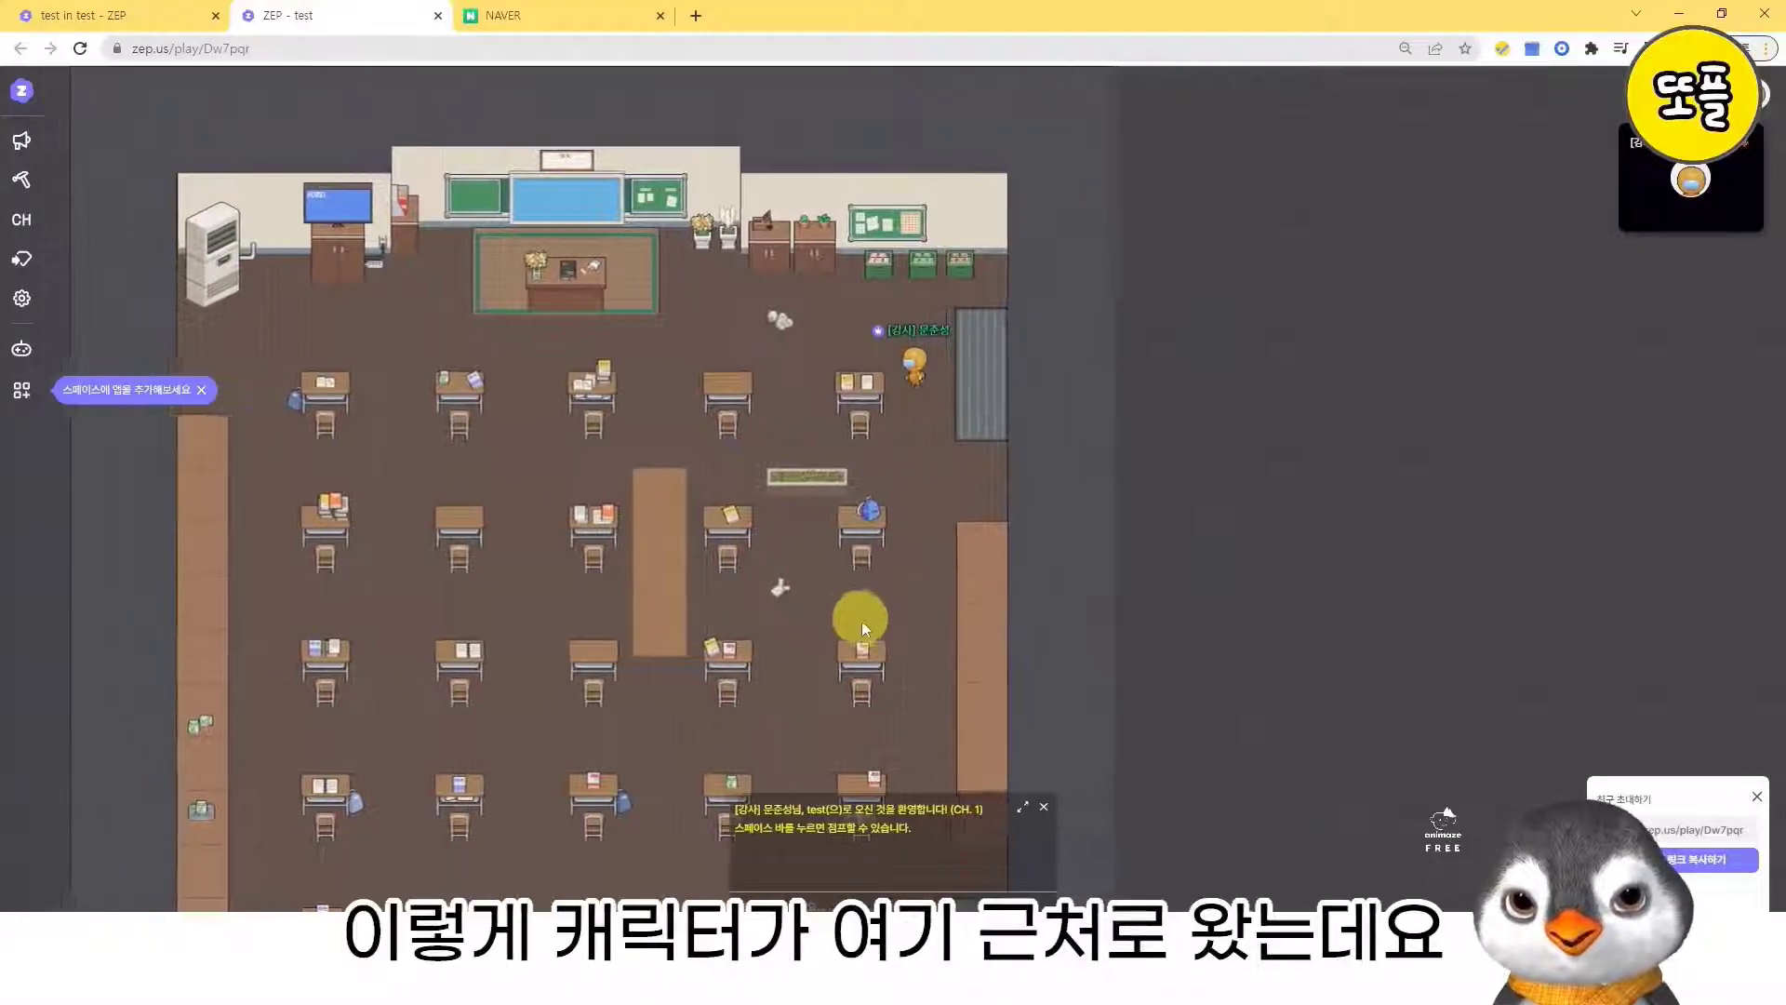
{"action": "key", "text": "Left"}
{"action": "key", "text": "Up"}
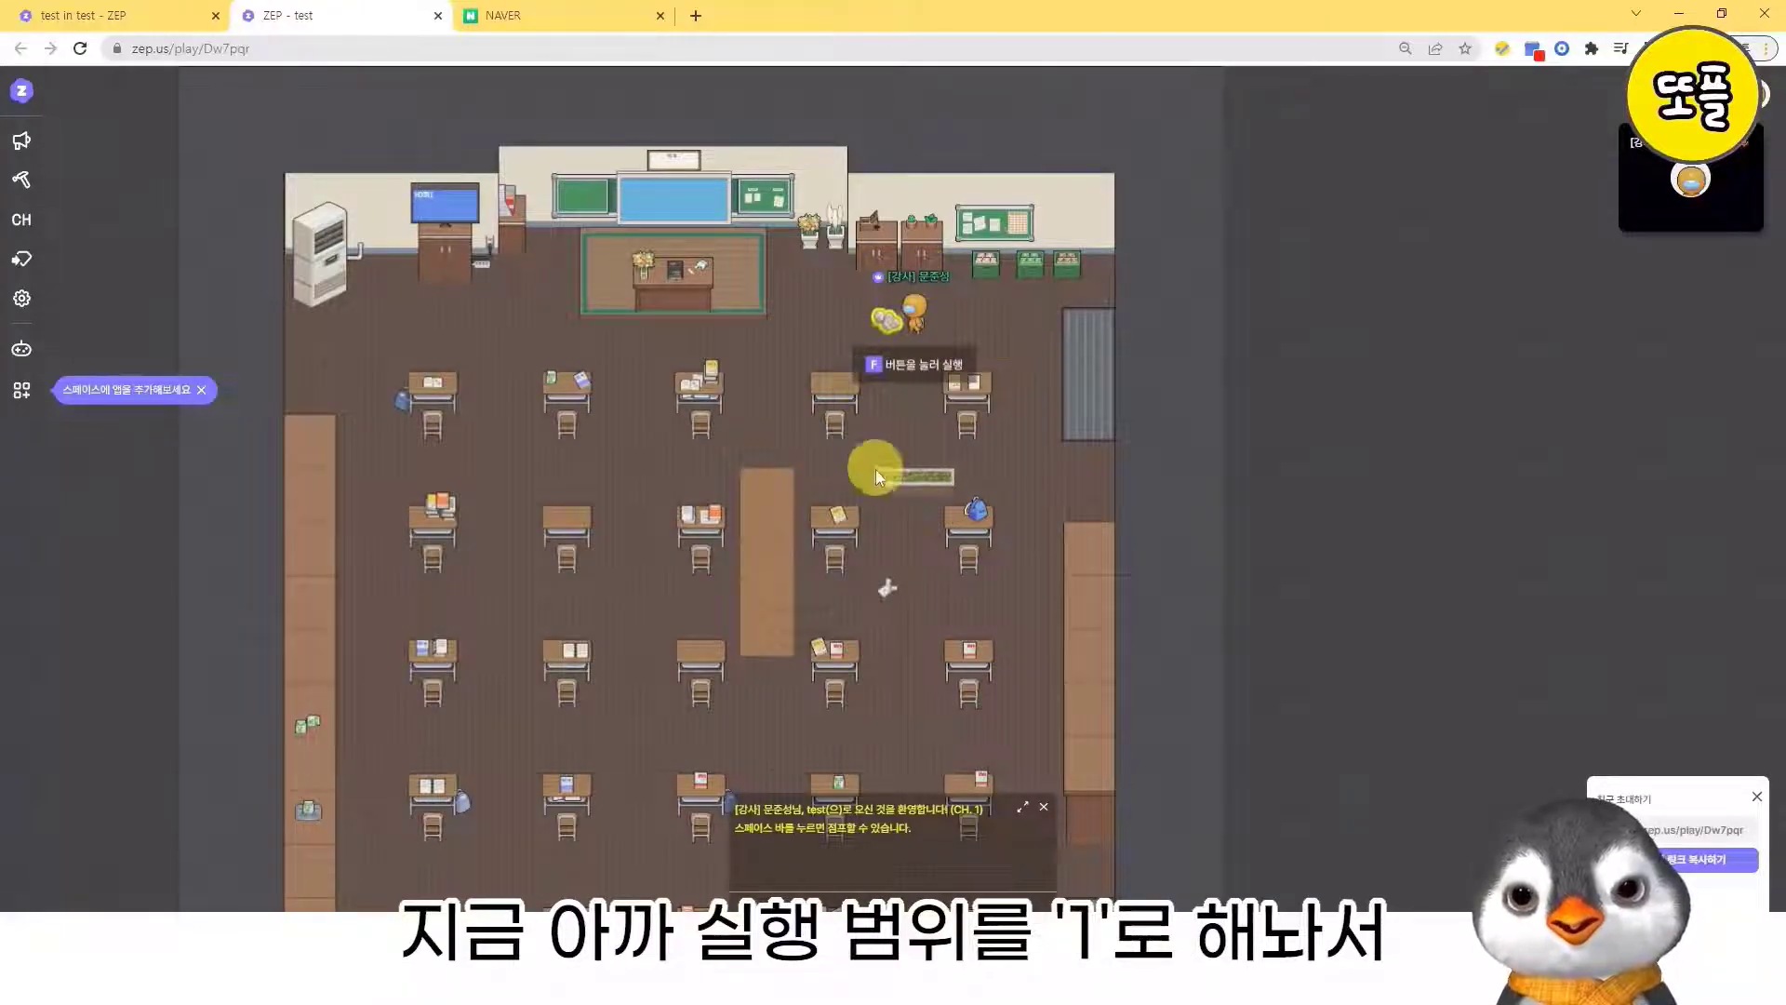
{"action": "key", "text": "Right"}
{"action": "key", "text": "Left"}
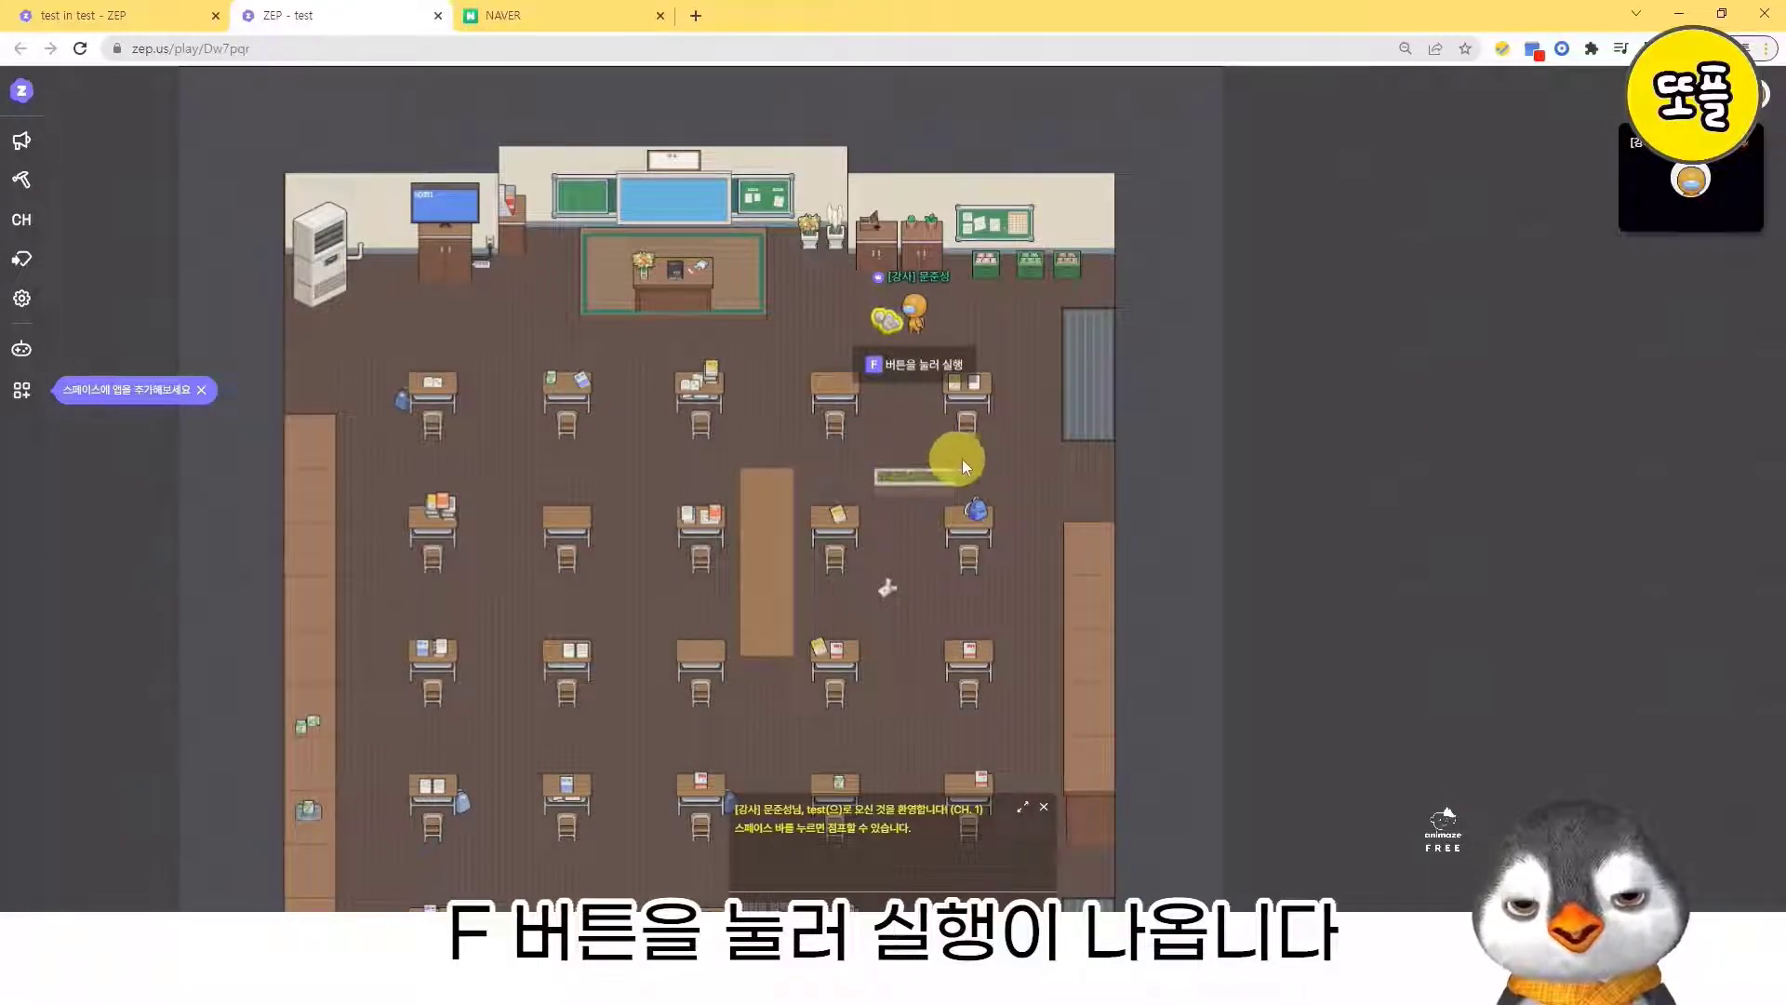
{"action": "key", "text": "f"}
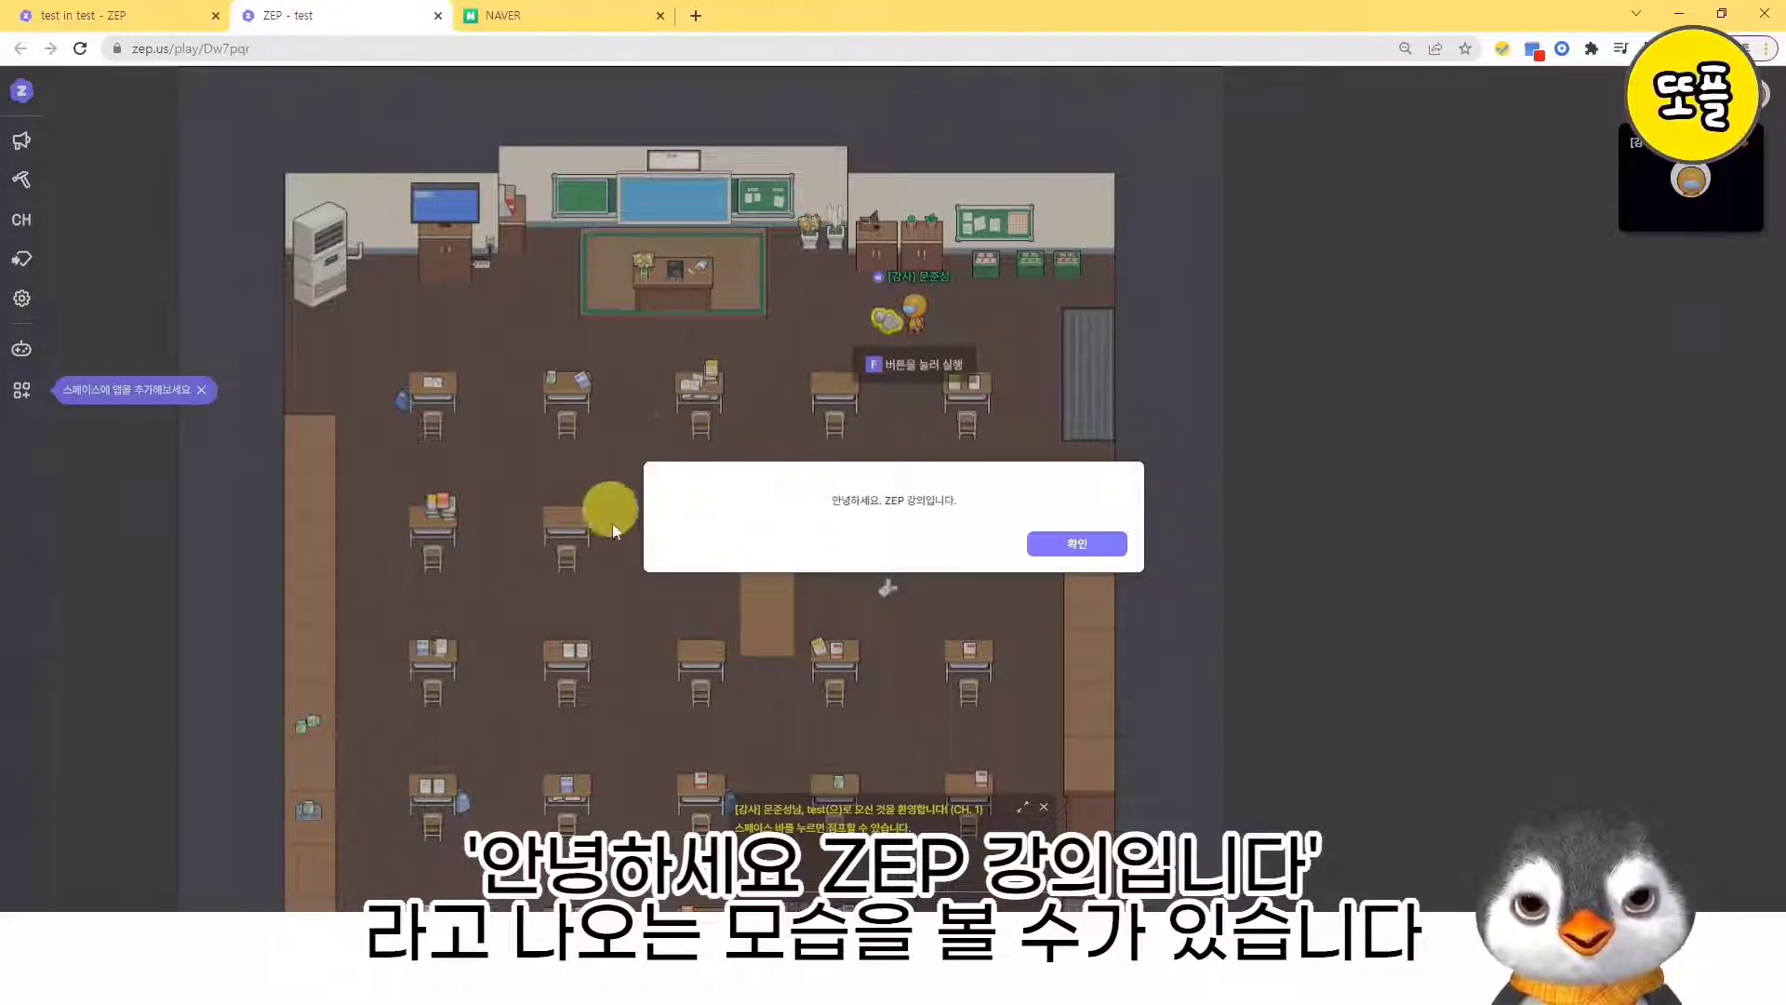
{"action": "left_click", "coordinate": [1089, 547]}
{"action": "key", "text": "Left"}
{"action": "key", "text": "Down"}
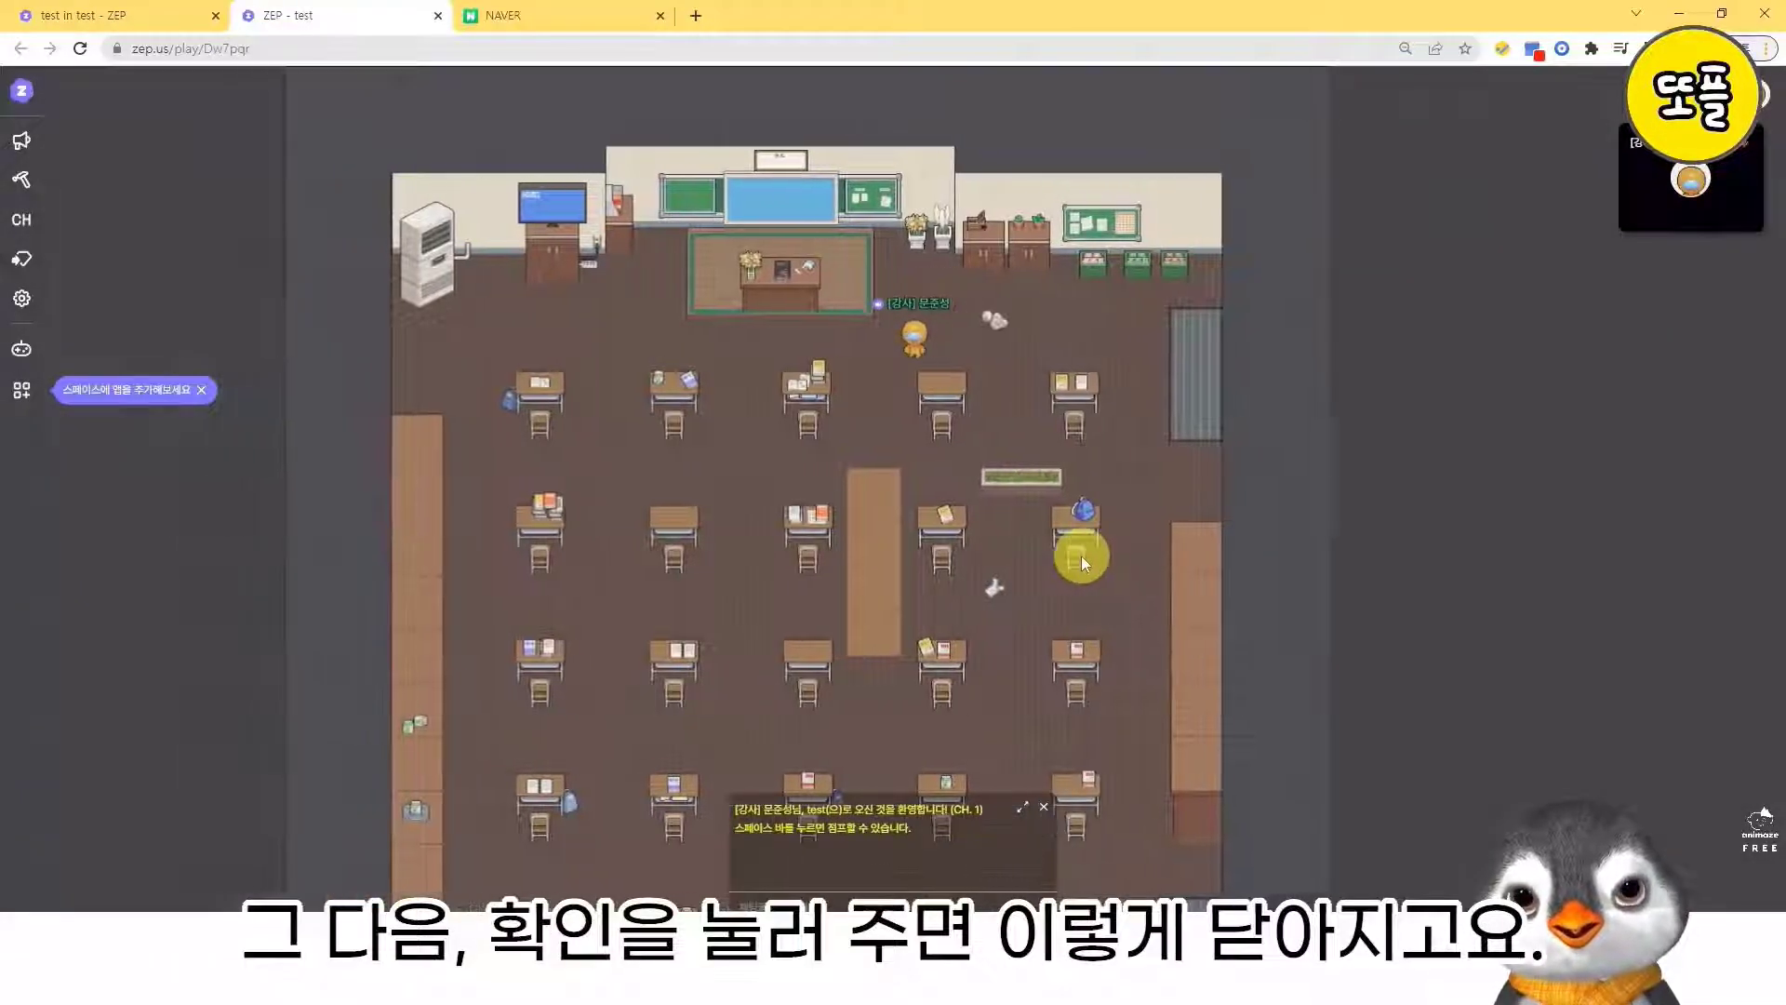
{"action": "key", "text": "Right"}
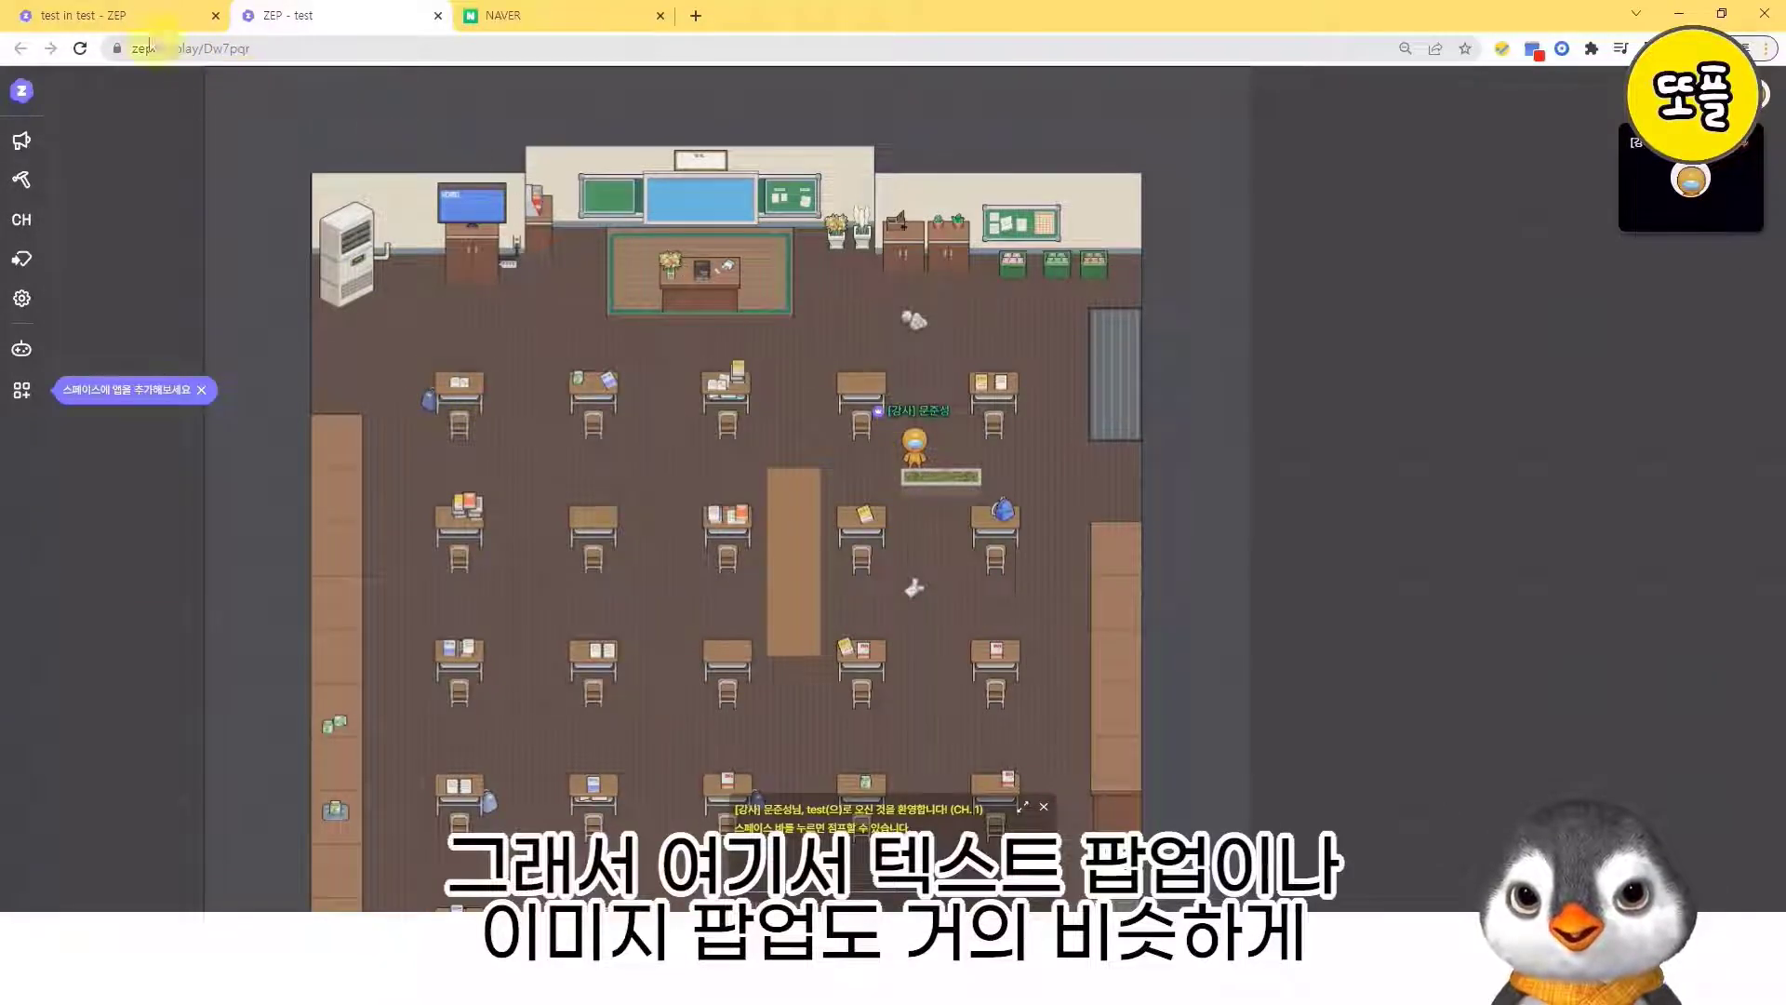
- Return to the map editor and review the object function list, the tile effects and the available objects
{"action": "left_click", "coordinate": [130, 17]}
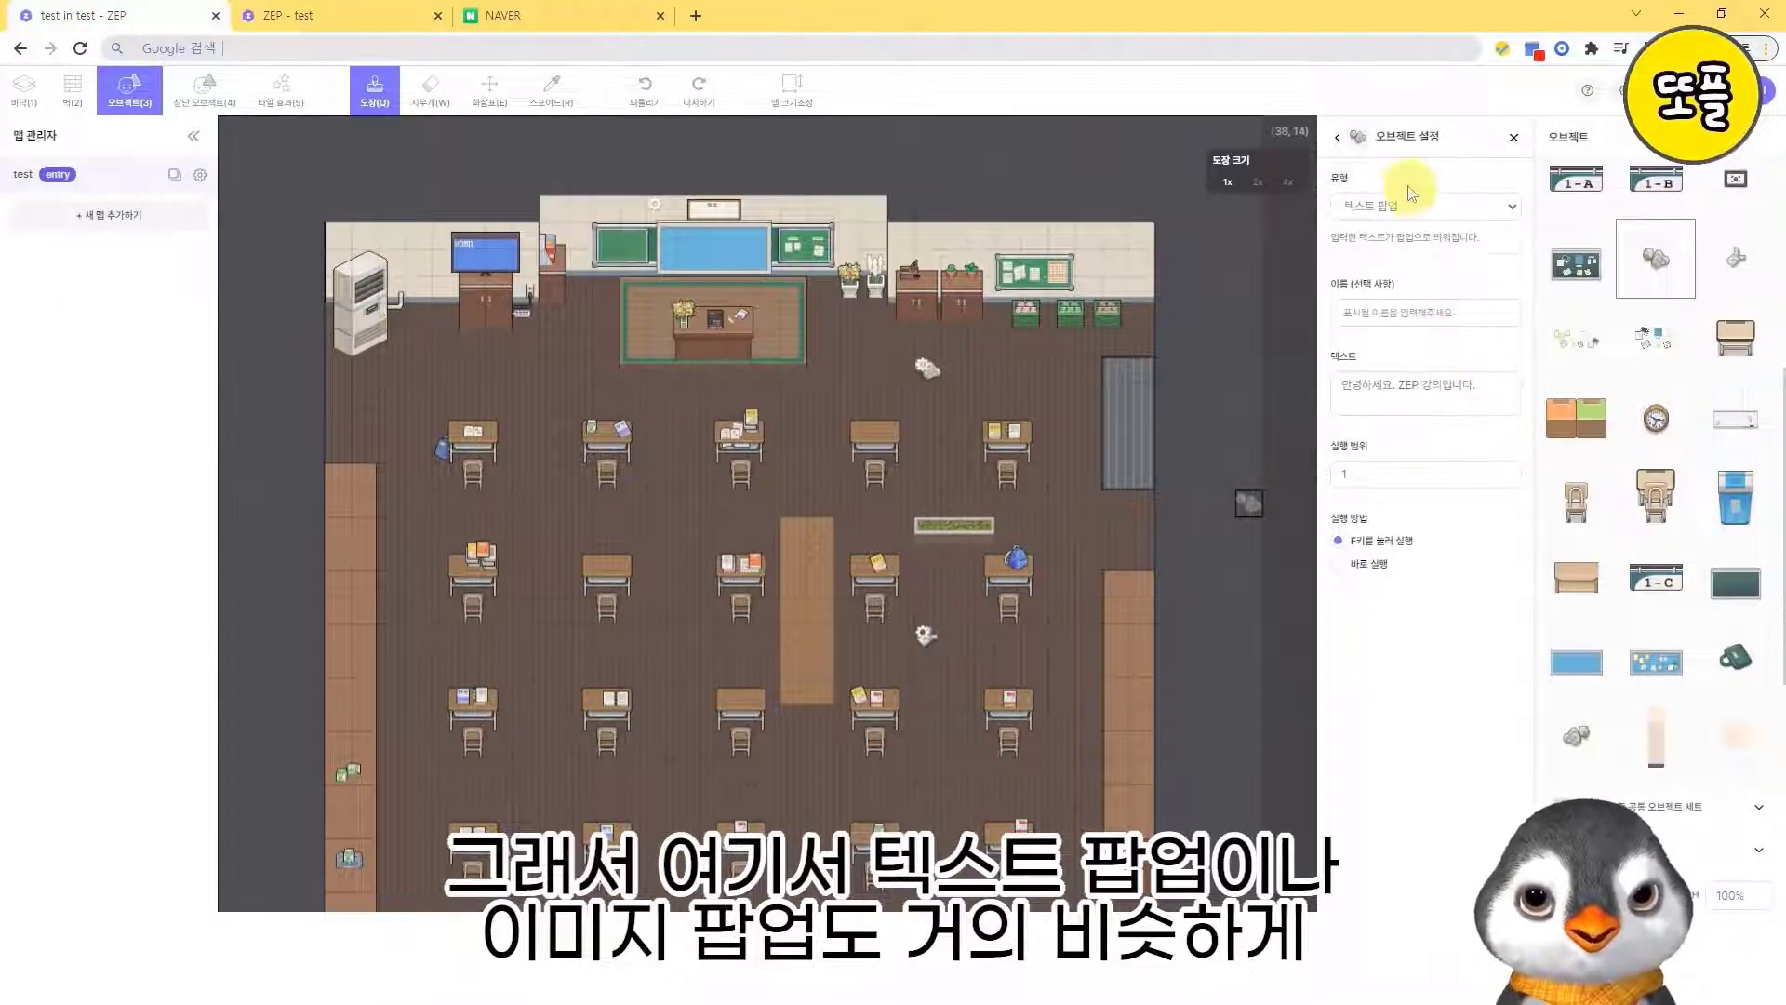
{"action": "left_click", "coordinate": [1338, 137]}
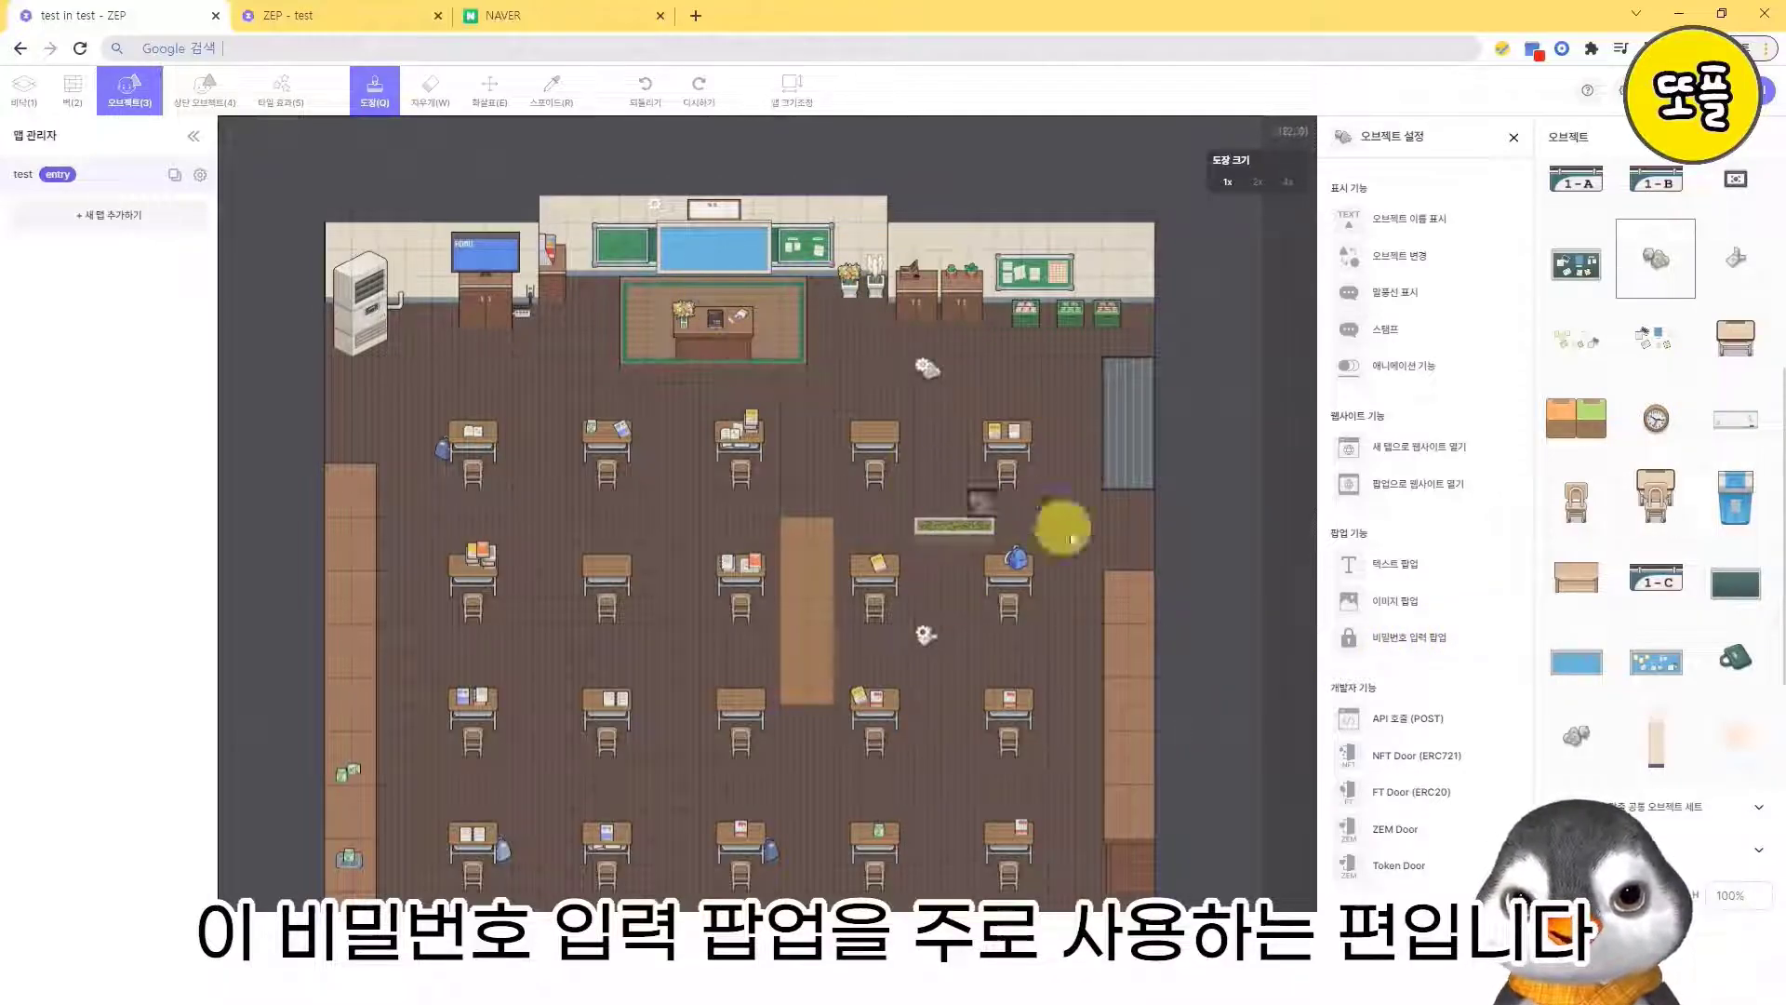
{"action": "left_click", "coordinate": [279, 93]}
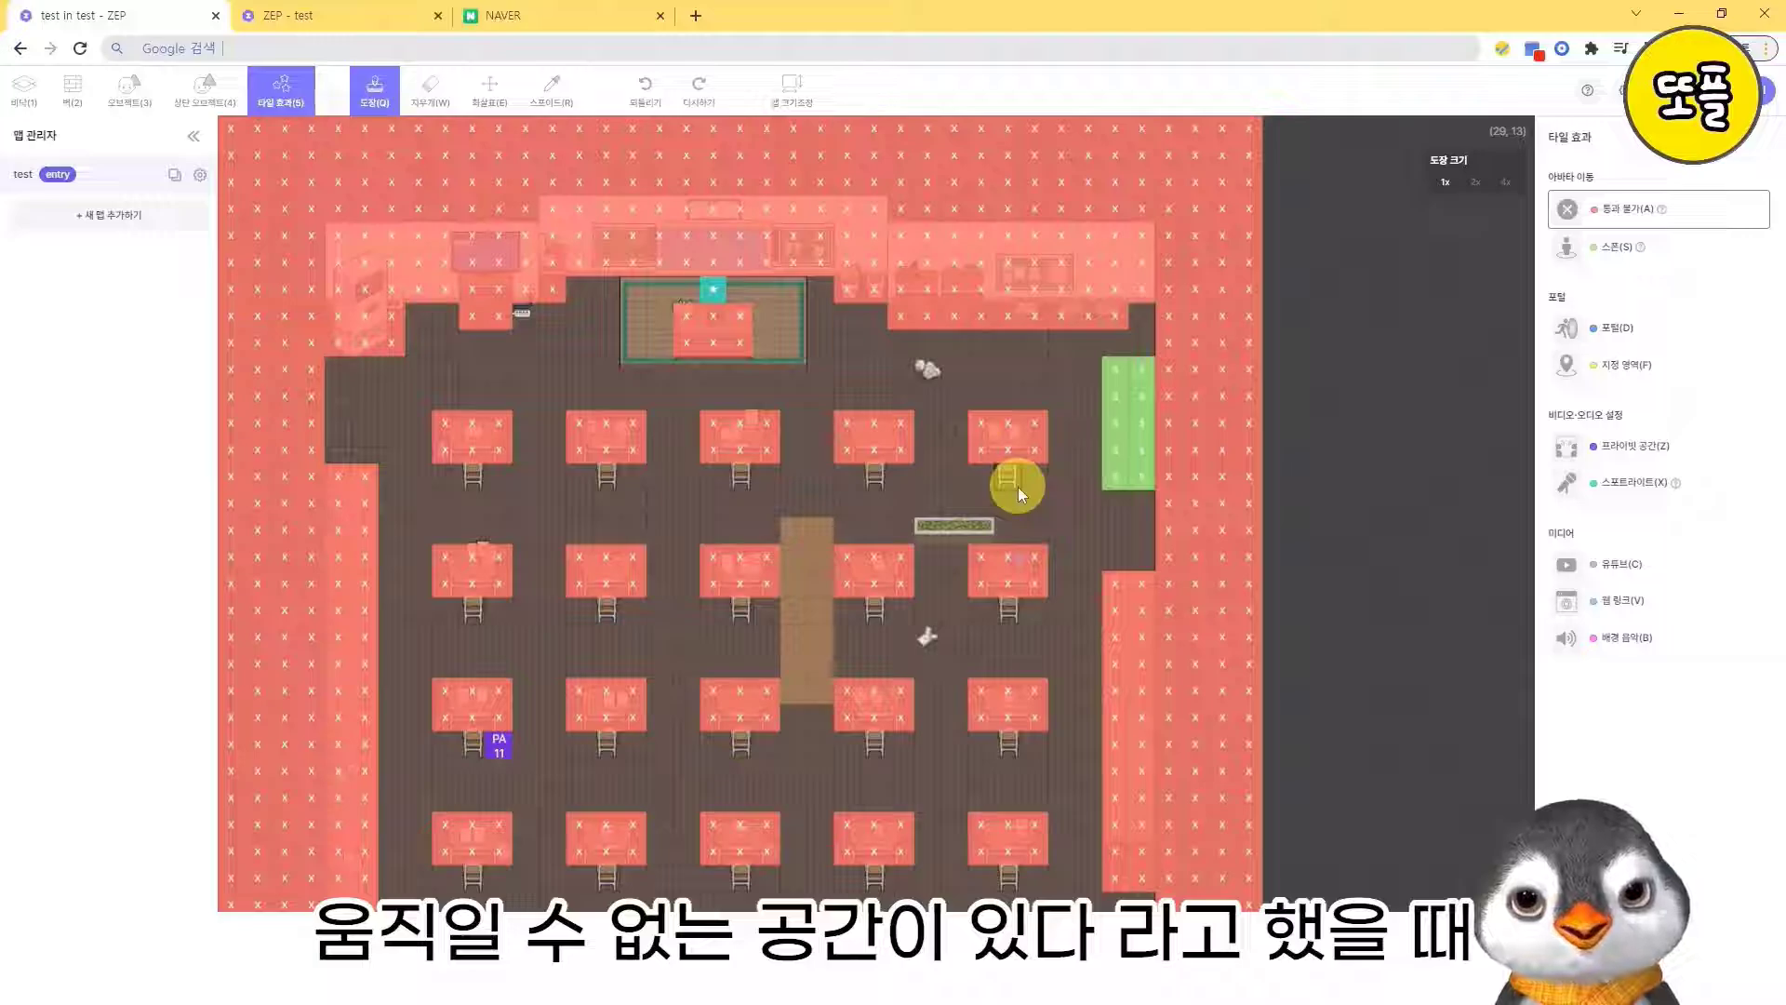
{"action": "left_click", "coordinate": [126, 106]}
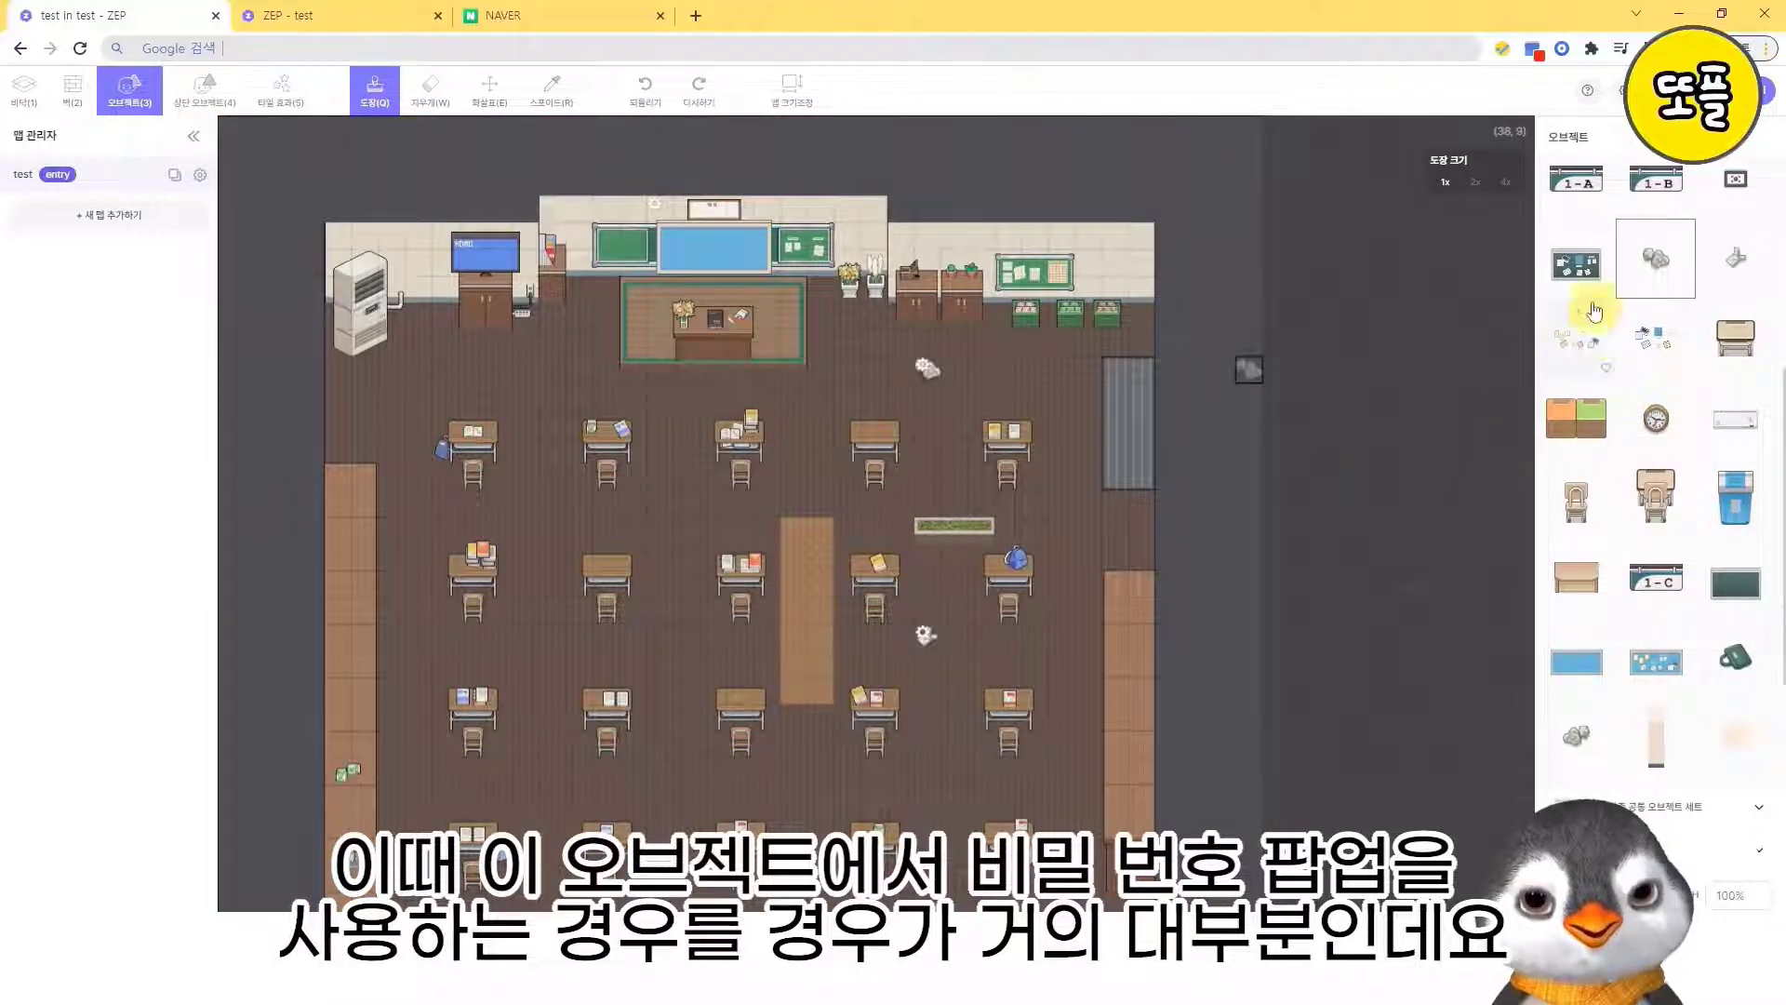
{"action": "scroll", "coordinate": [1576, 289], "scroll_direction": "down", "scroll_amount": 2}
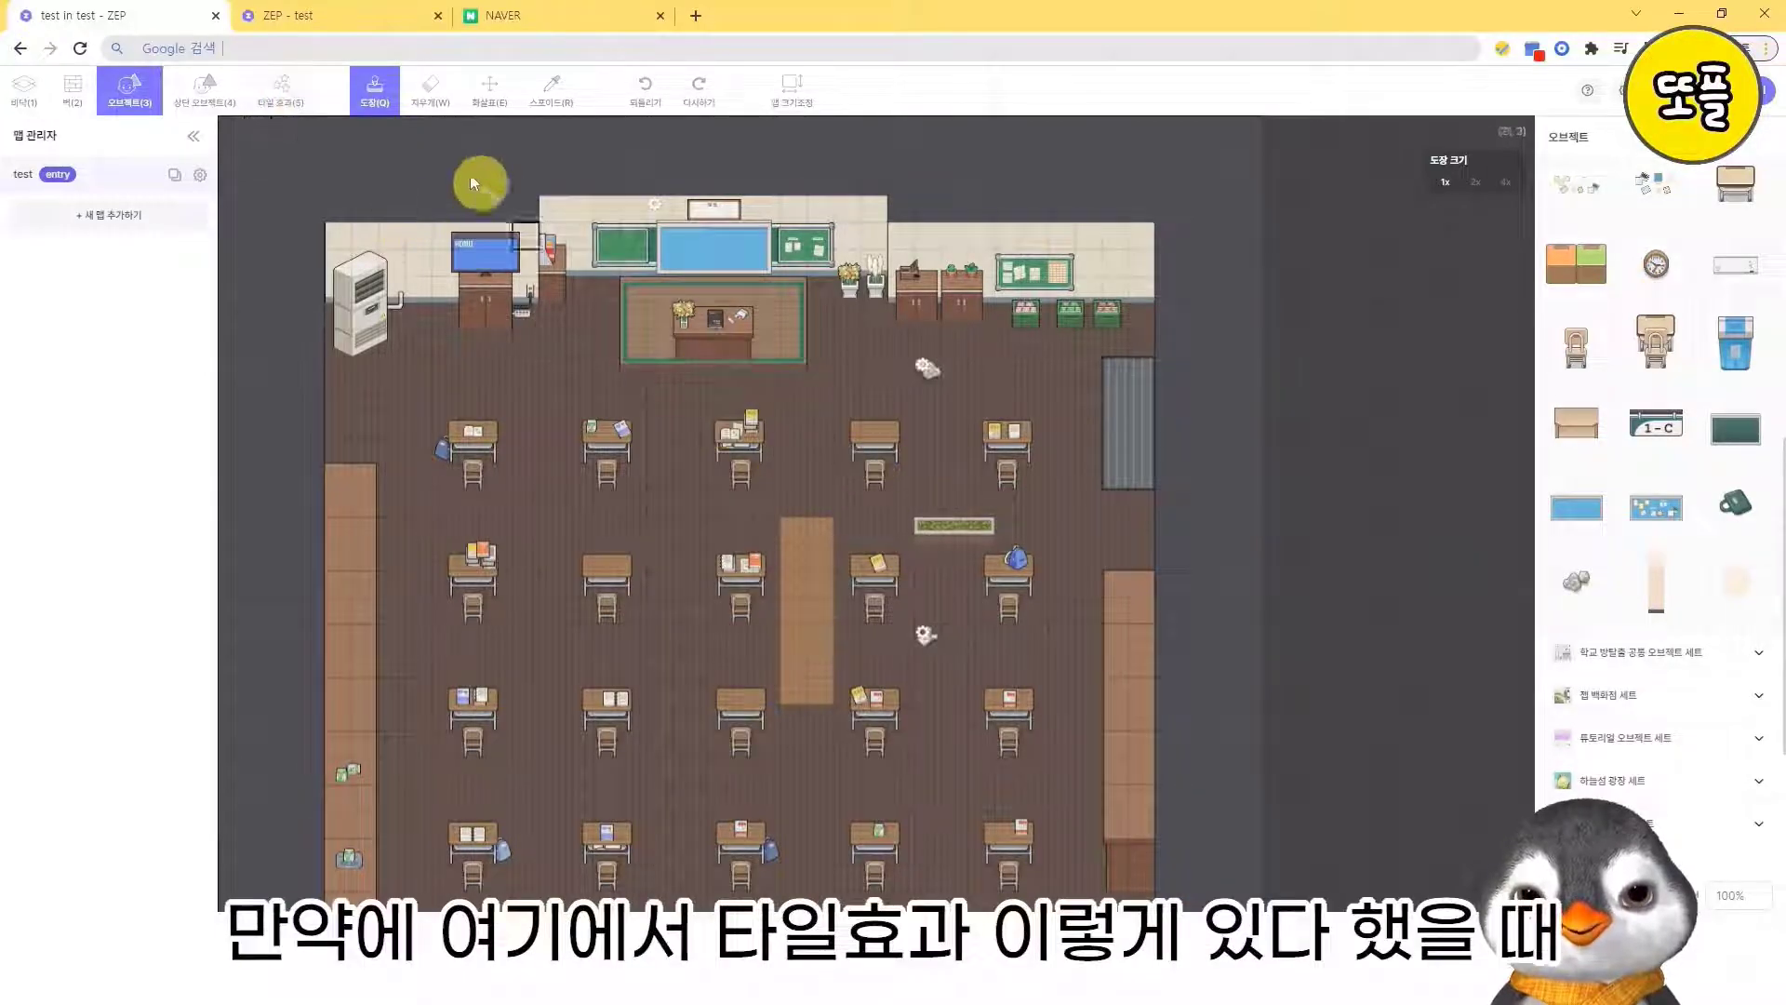
- Paint 통과 불가 tiles between the upper-right desk and the right wall, around the lower and left sides of the green area
{"action": "left_click", "coordinate": [293, 110]}
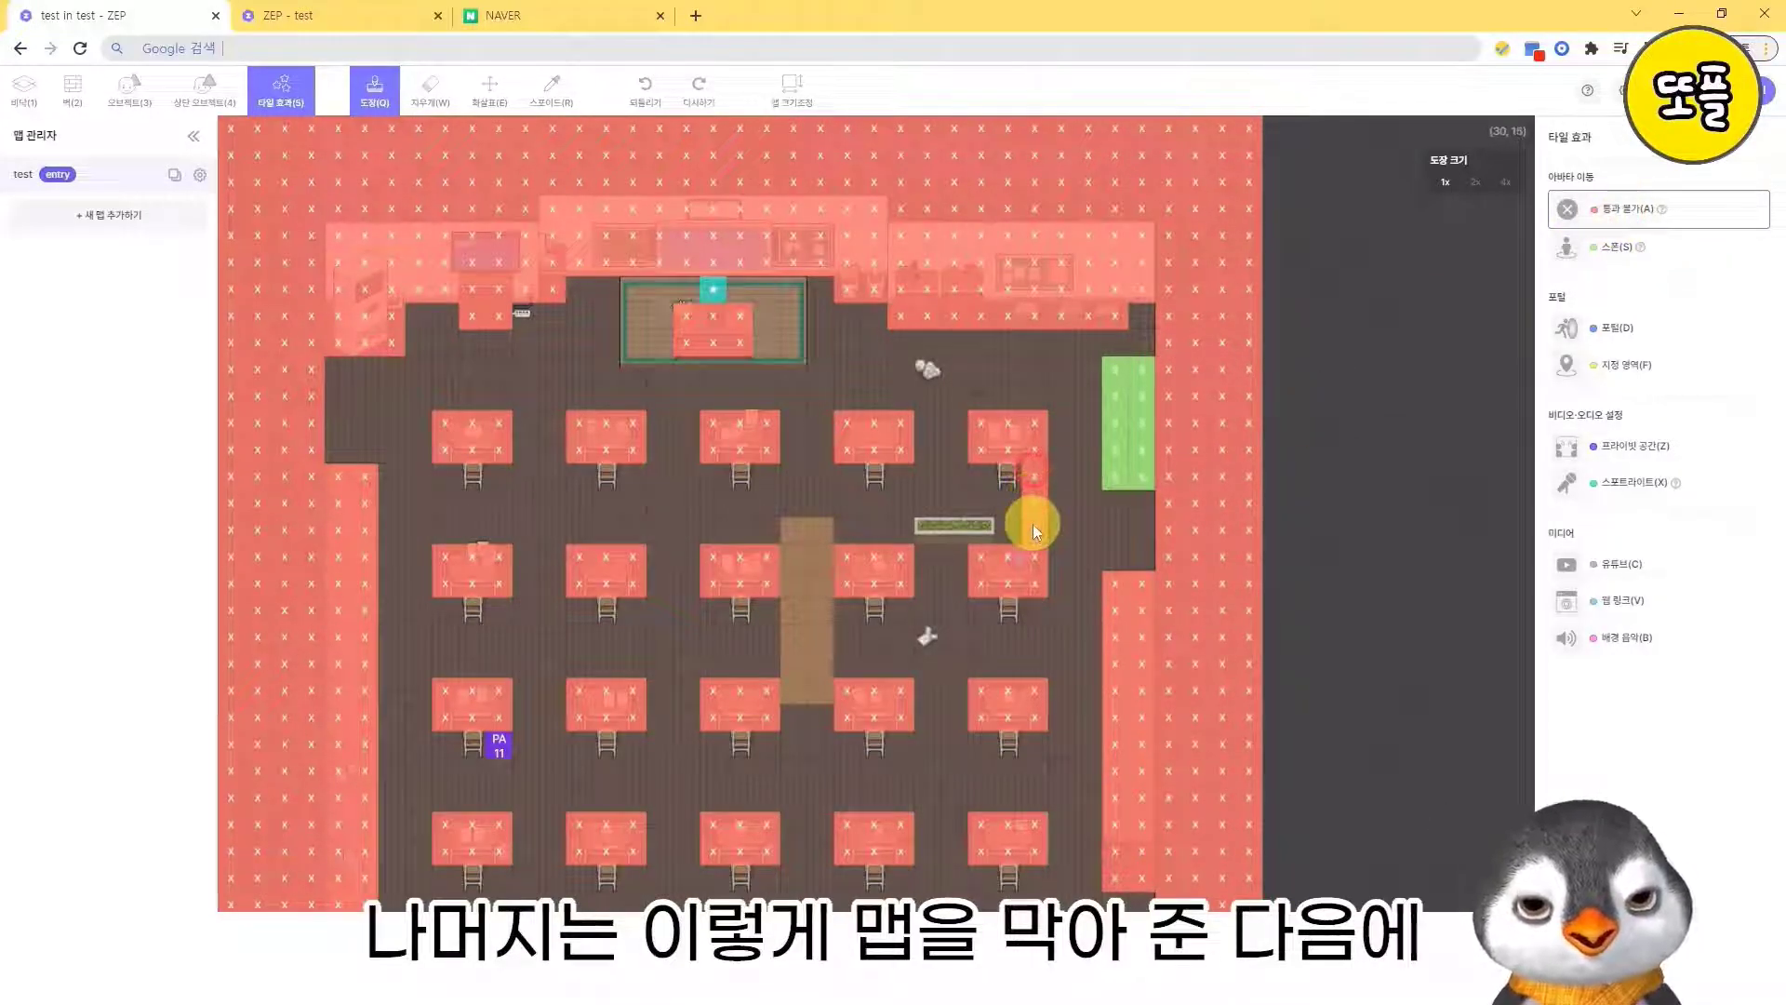
{"action": "mouse_move", "coordinate": [1033, 530]}
{"action": "left_mouse_down"}
{"action": "mouse_move", "coordinate": [1058, 560]}
{"action": "mouse_move", "coordinate": [1150, 567]}
{"action": "left_mouse_up"}
{"action": "left_click_drag", "start_coordinate": [1080, 428], "coordinate": [1094, 372]}
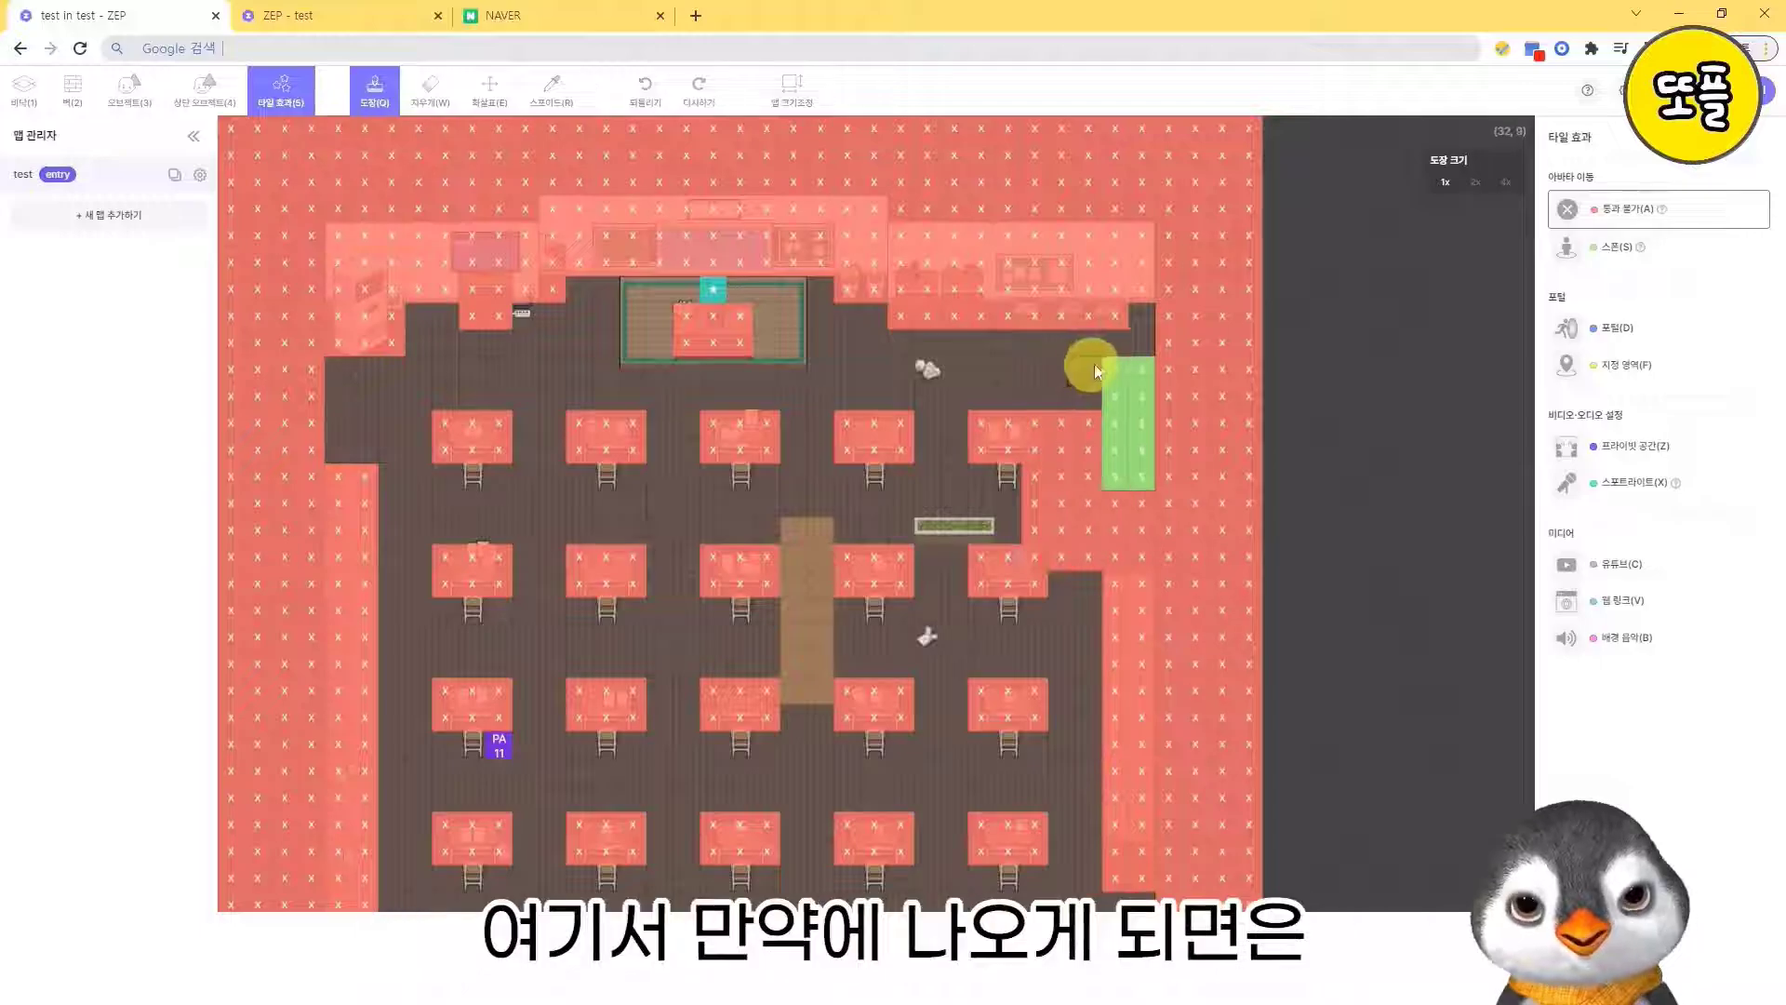
- Paint 통과 불가 tiles along the wall above the upper-right desk, and choose the cream square object for stamping
{"action": "left_click_drag", "start_coordinate": [977, 344], "coordinate": [1048, 343]}
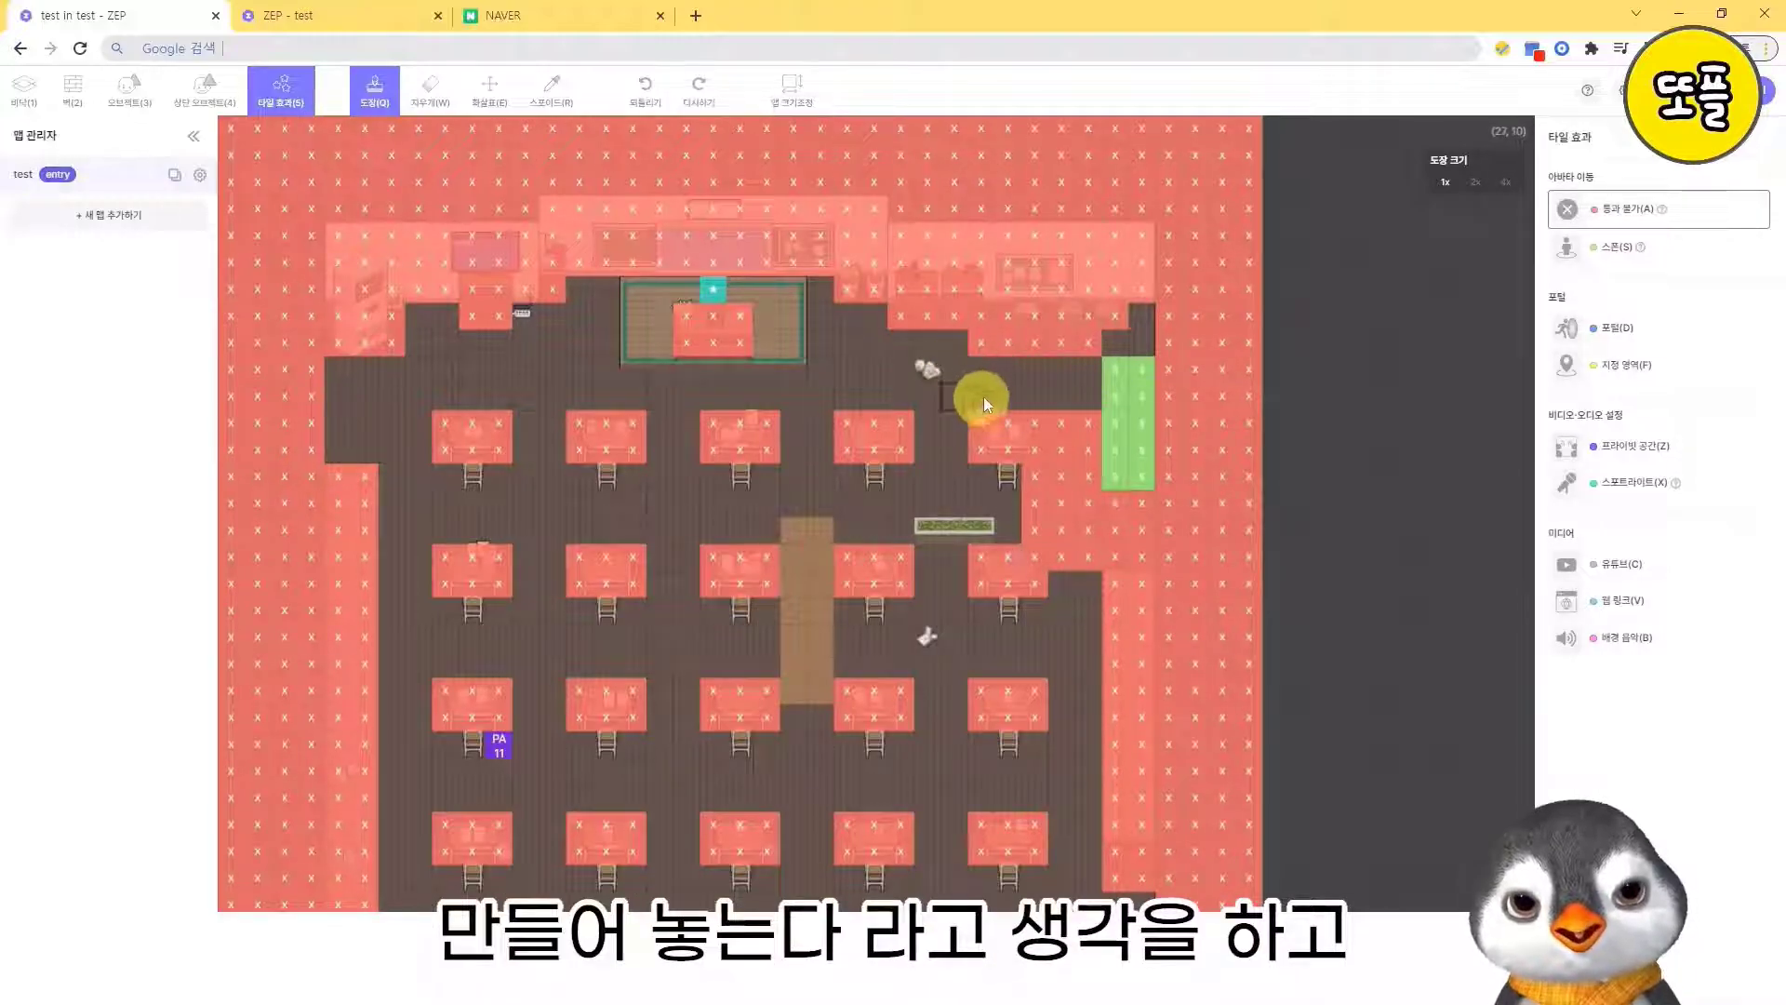
{"action": "left_click", "coordinate": [130, 90]}
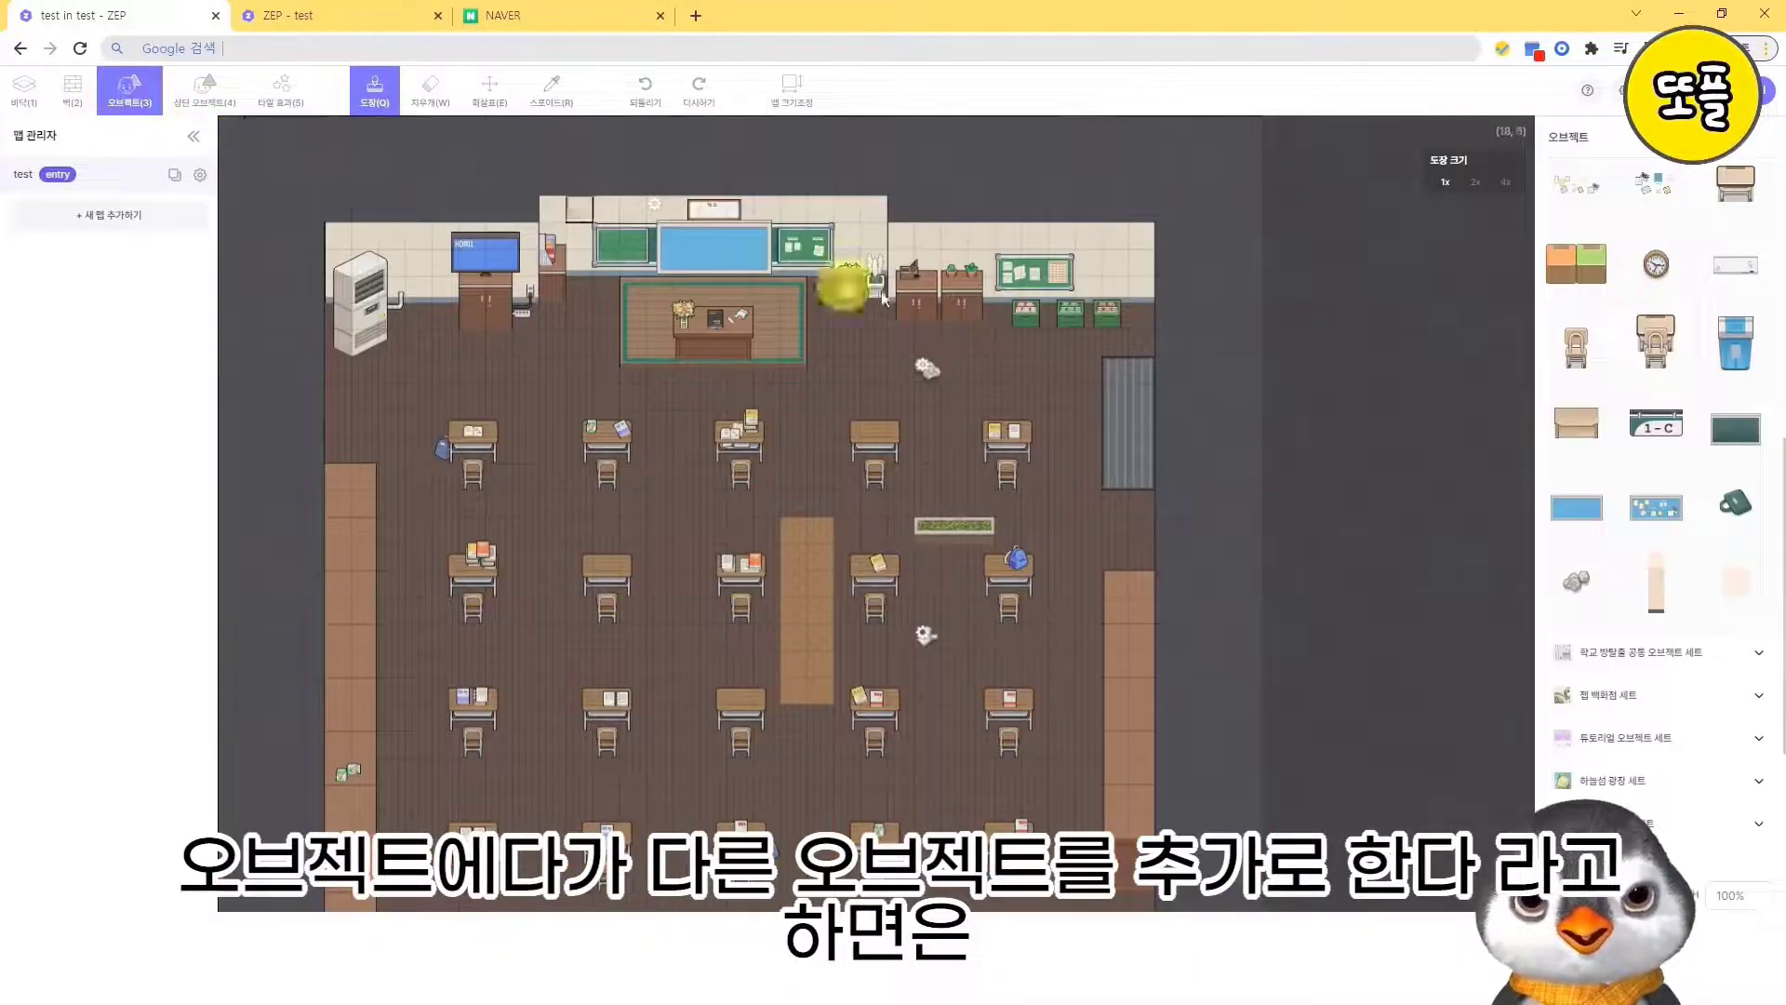
{"action": "left_click", "coordinate": [1732, 582]}
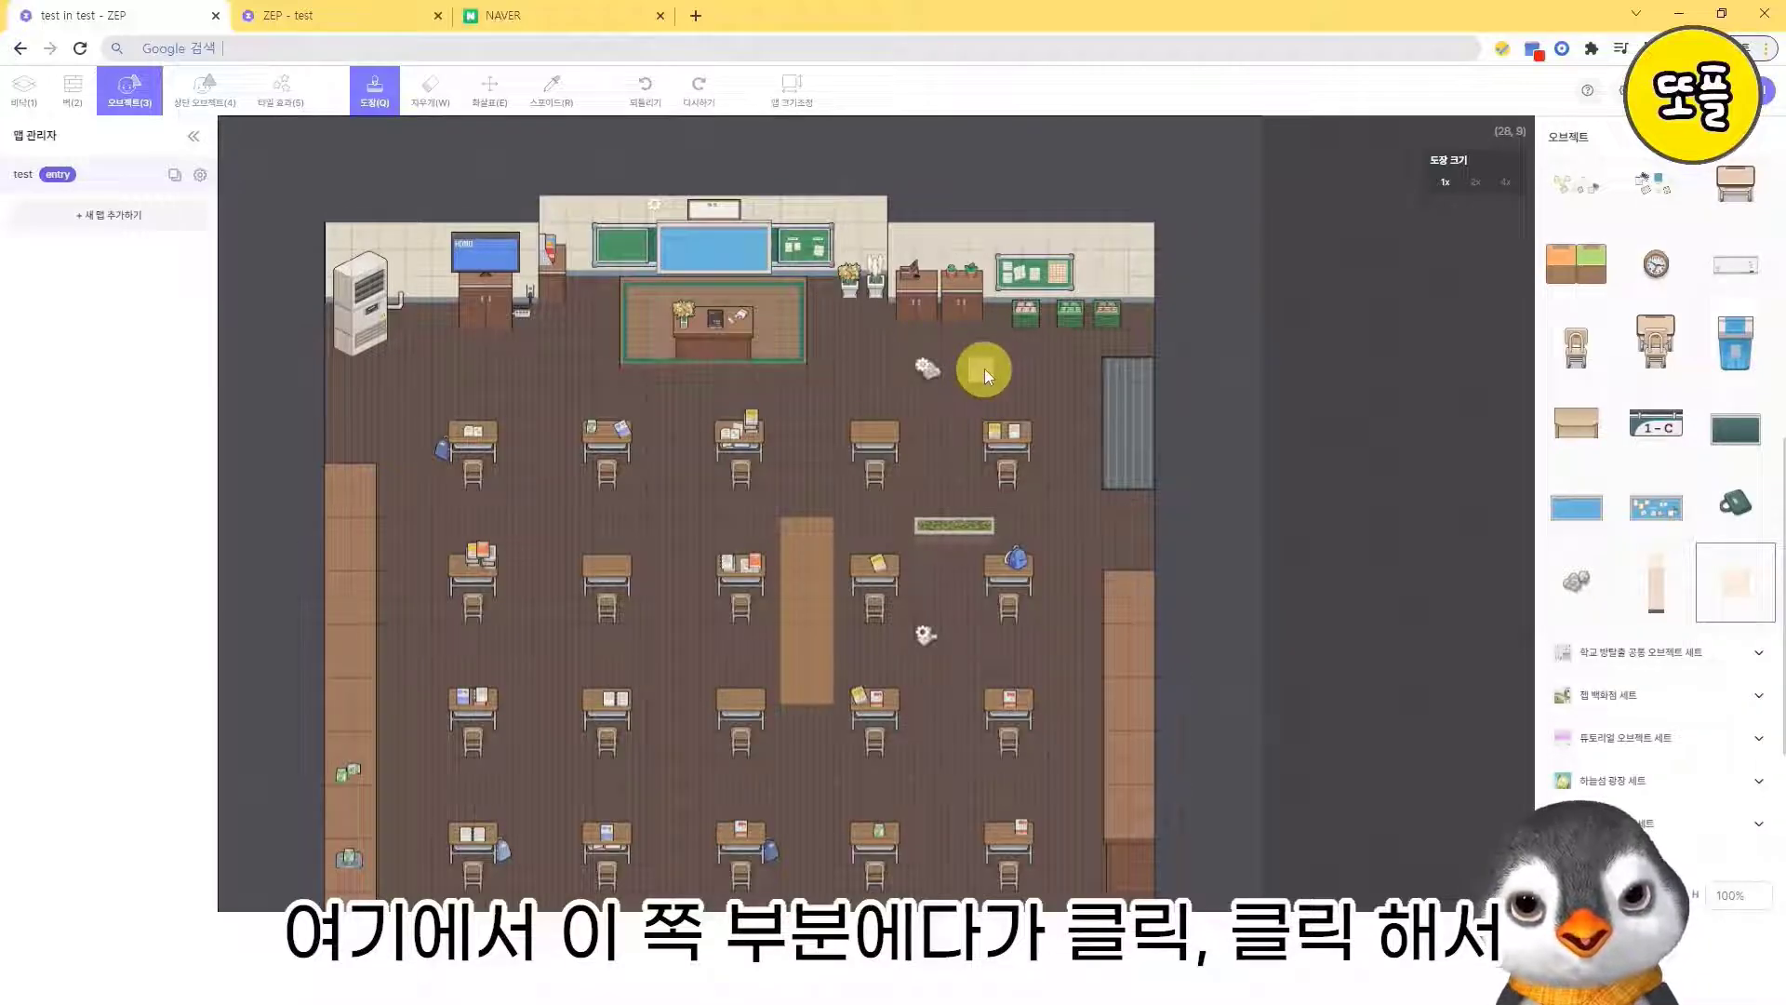
- Stamp two cream squares, one above the other, beside the crumpled paper near the upper-right desk, and erase both
{"action": "left_click", "coordinate": [984, 368]}
{"action": "left_click", "coordinate": [986, 388]}
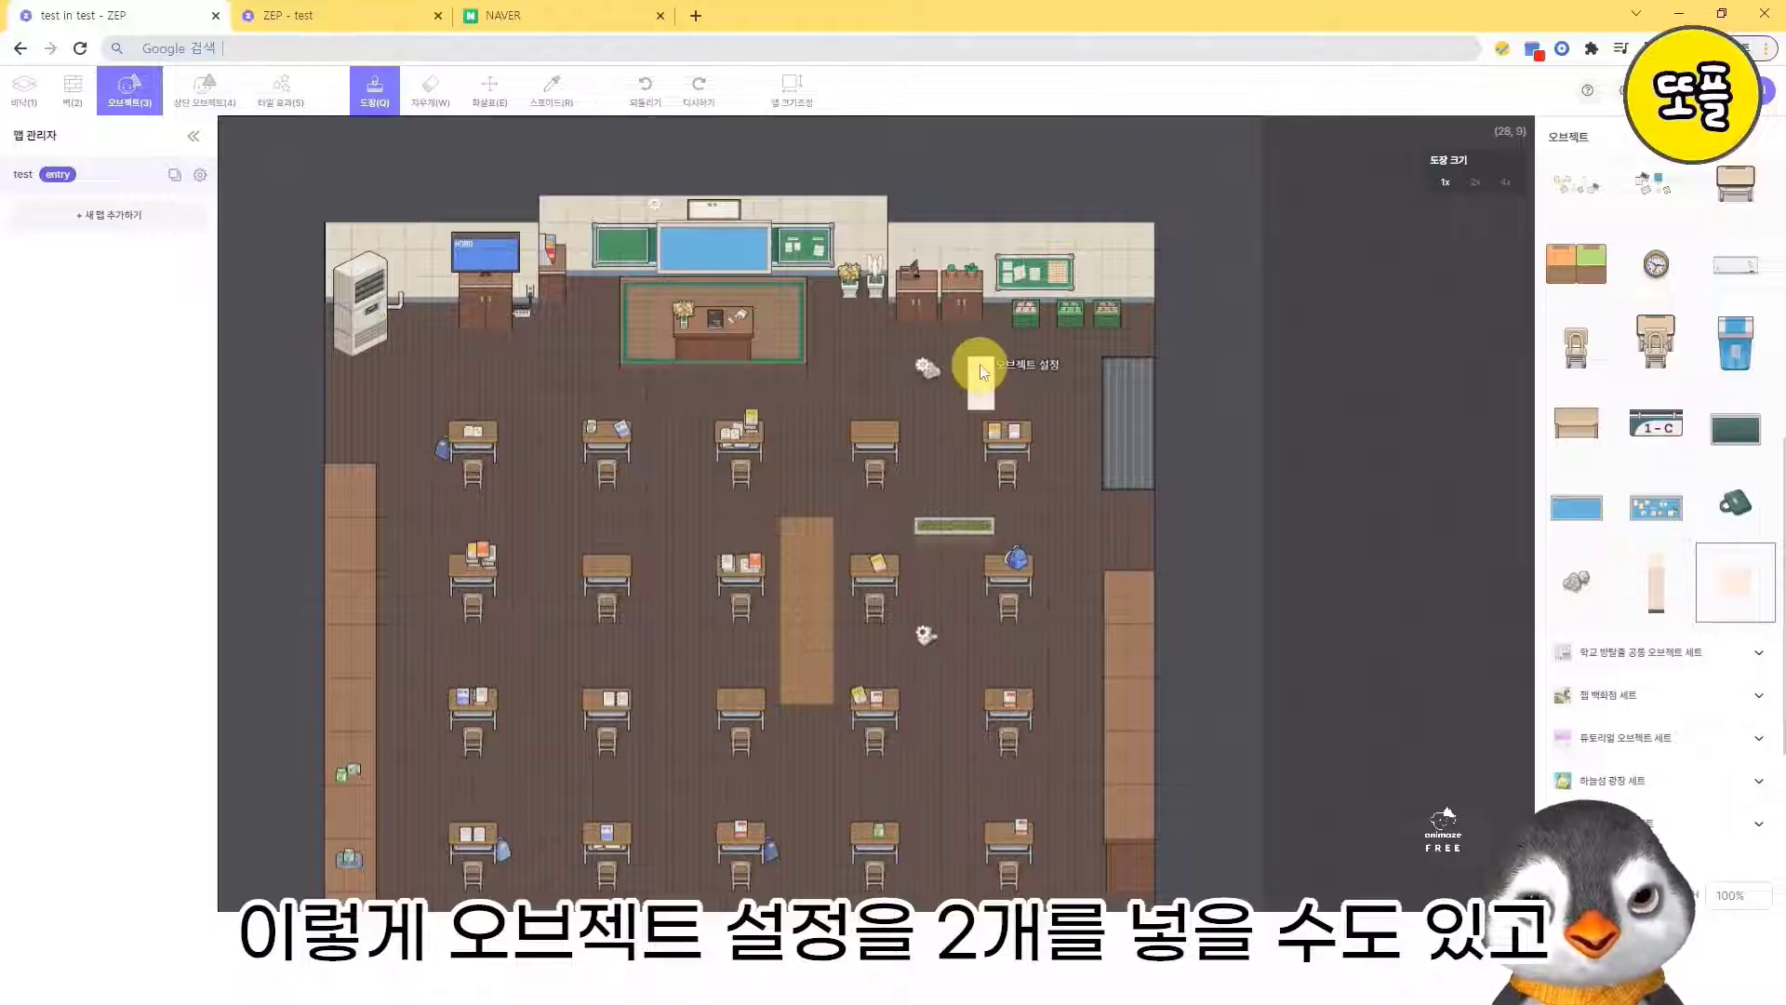
{"action": "left_click", "coordinate": [431, 91]}
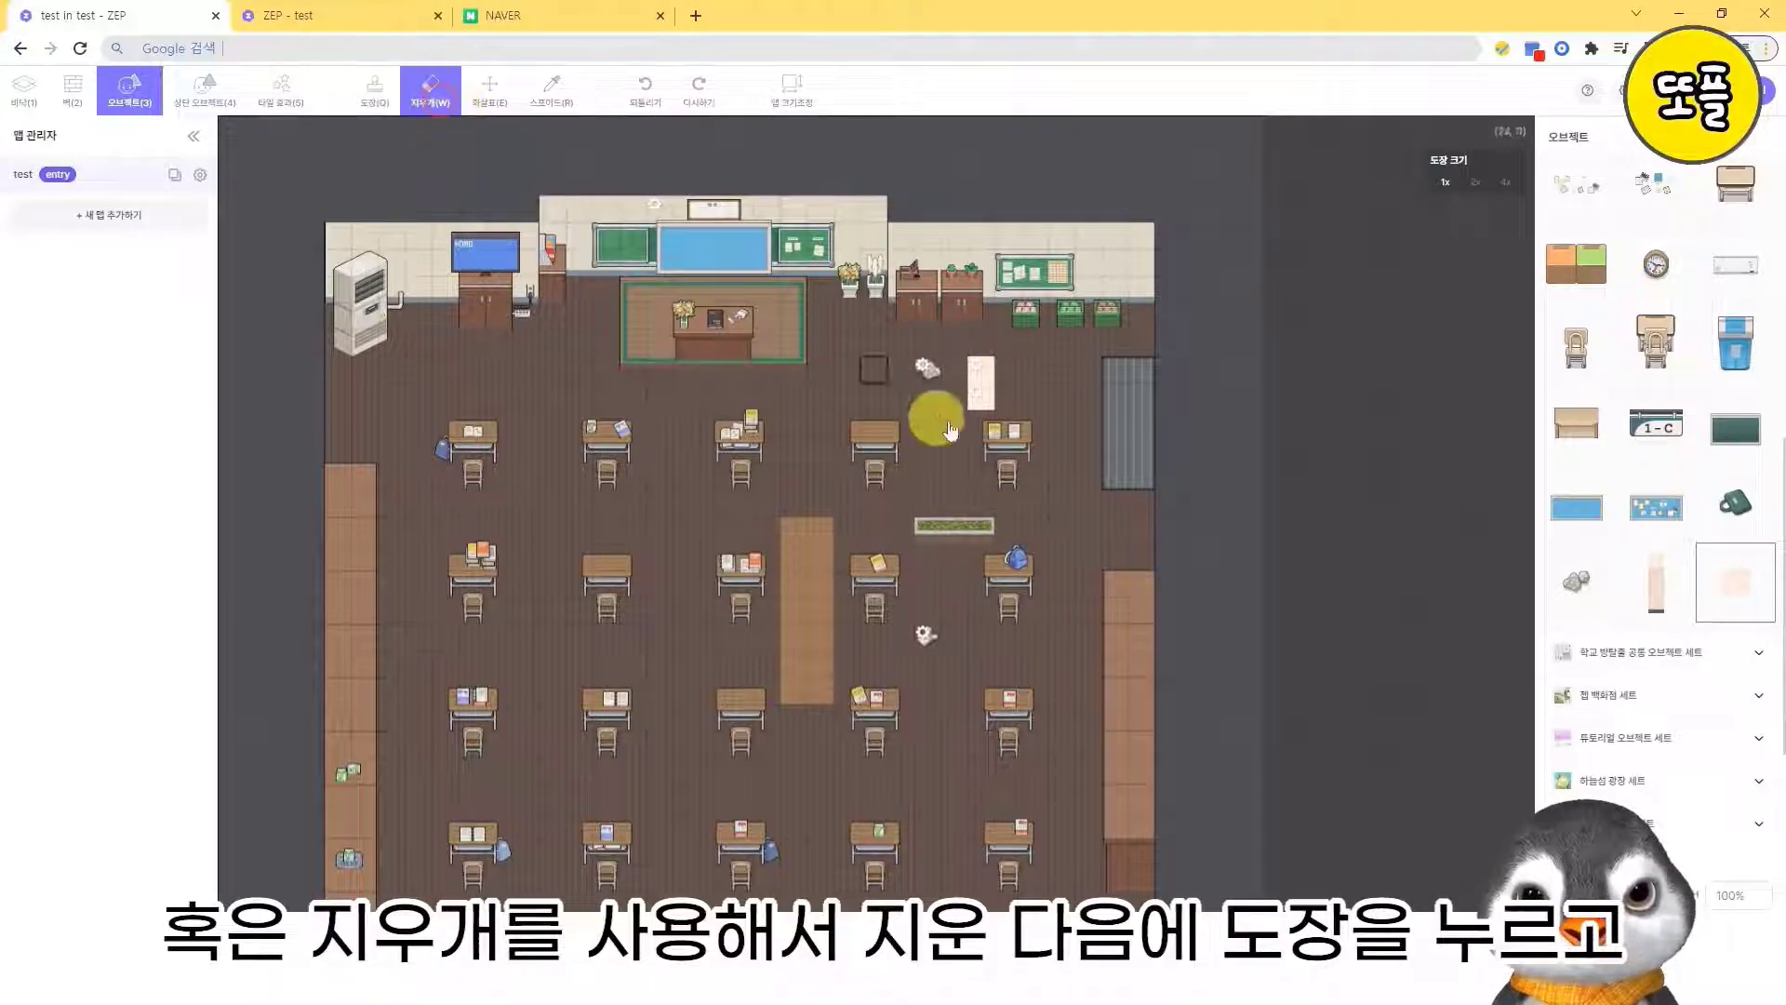
{"action": "left_click", "coordinate": [982, 390]}
{"action": "left_click", "coordinate": [984, 385]}
- Set the object size to 200% and stamp one cream square in the passage above the upper-right desk
{"action": "left_click", "coordinate": [375, 90]}
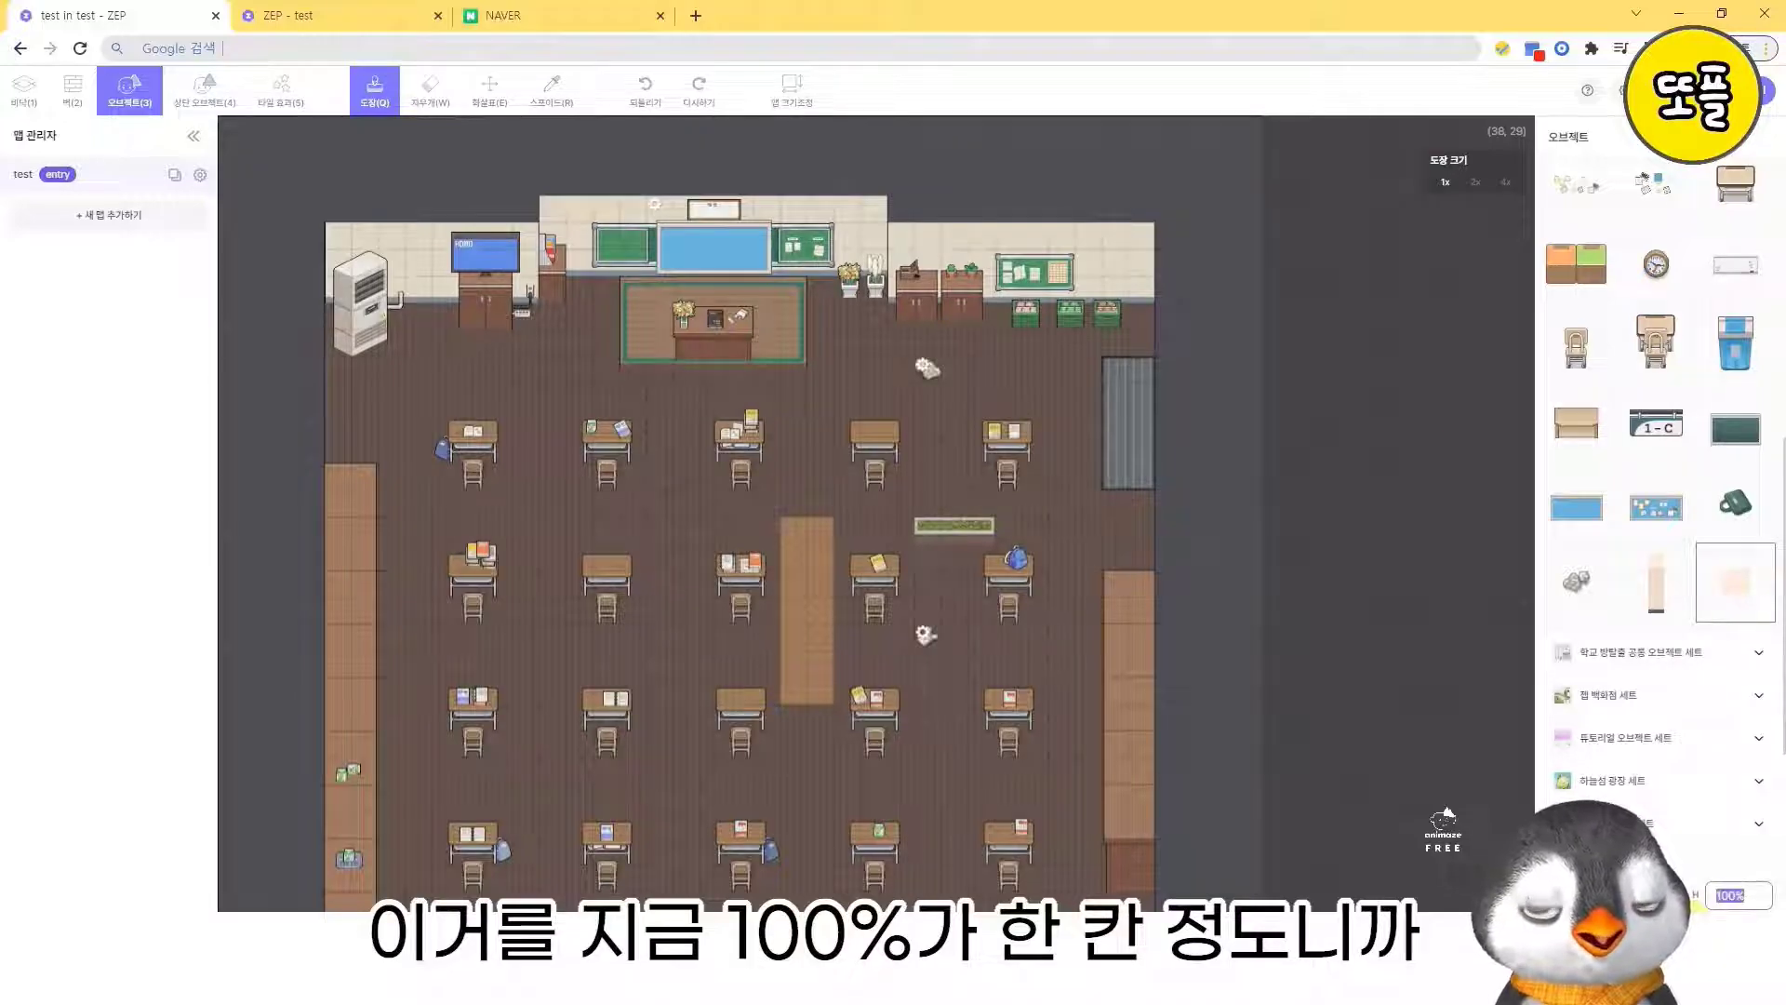
{"action": "key", "text": "BackSpace"}
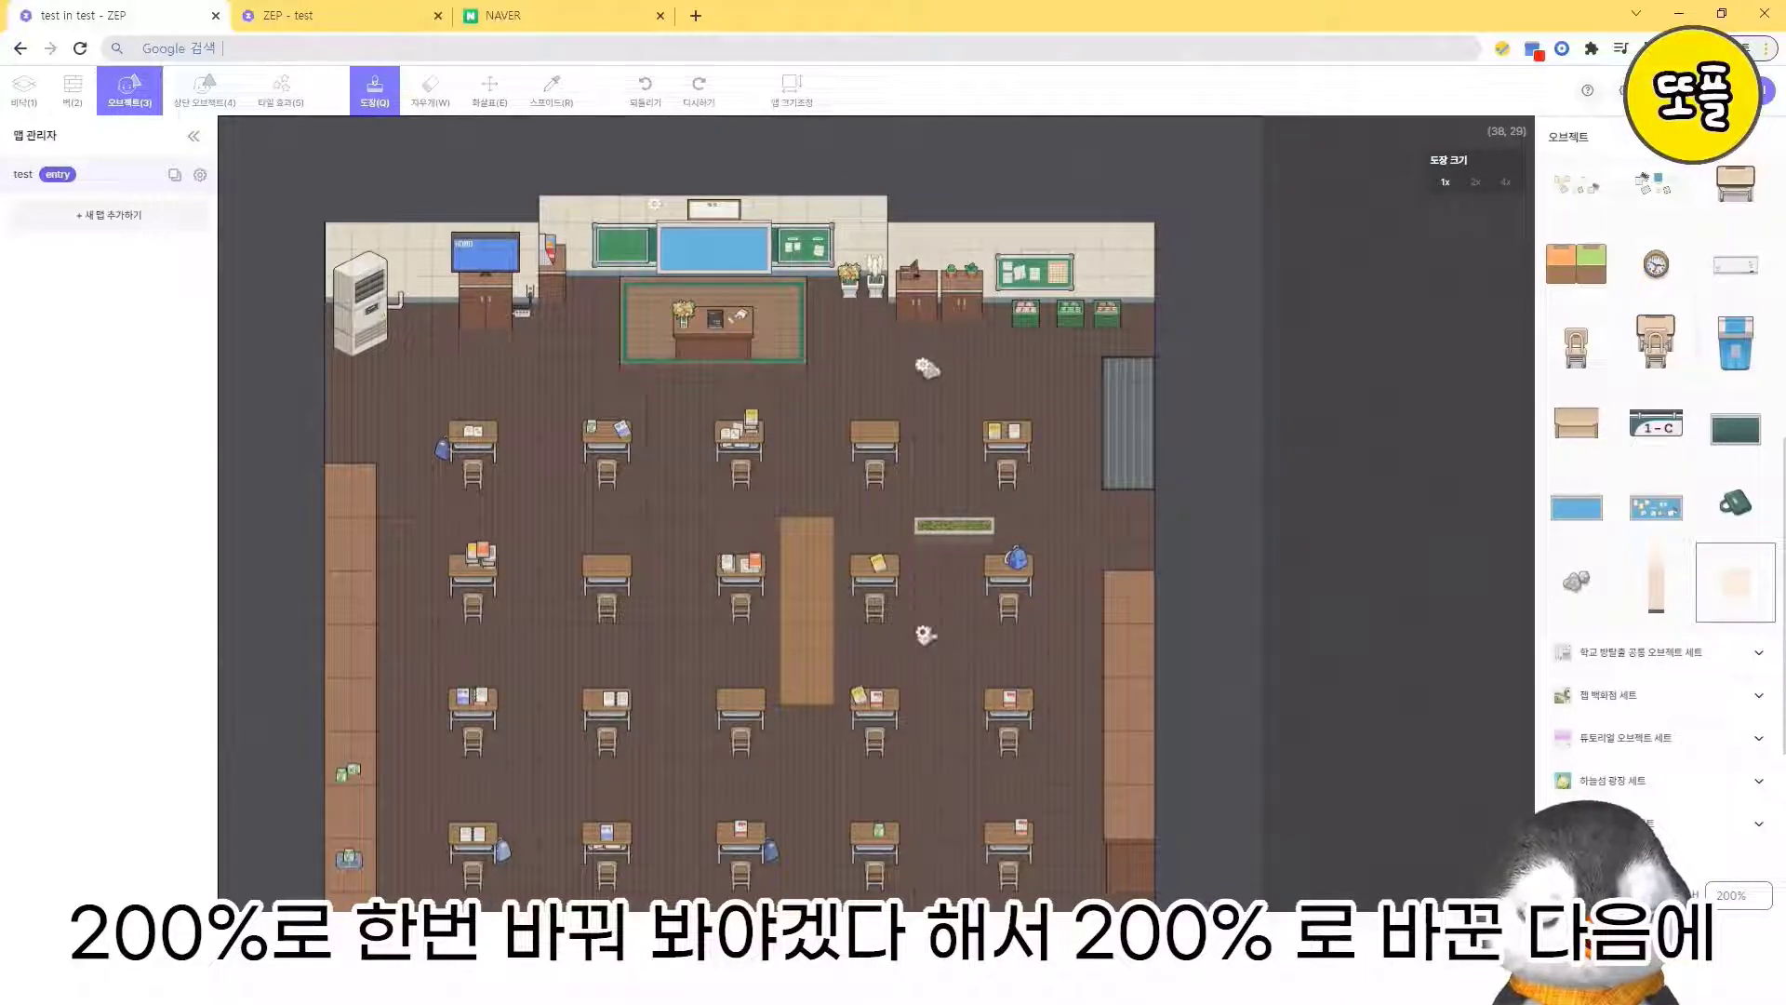
{"action": "left_click", "coordinate": [980, 376]}
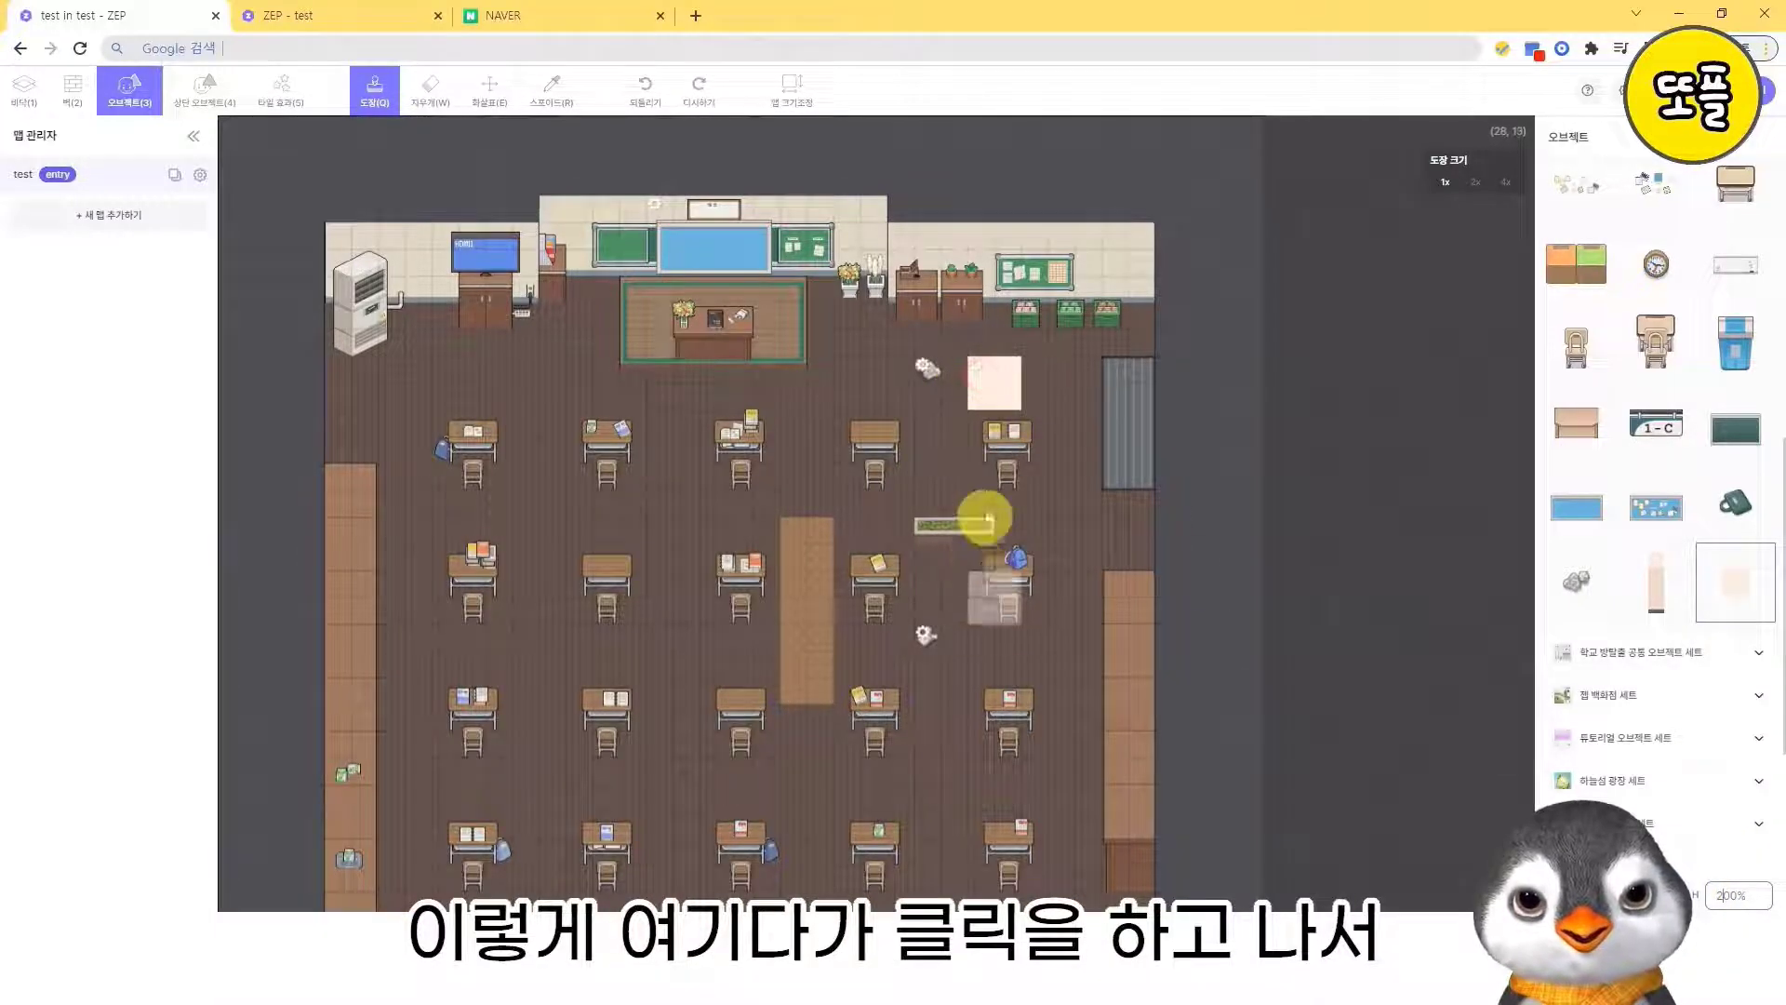
- Give the large cream square a 비밀번호 입력 팝업 function with the password description "비밀번호를 입력하세요"
{"action": "left_click", "coordinate": [979, 368]}
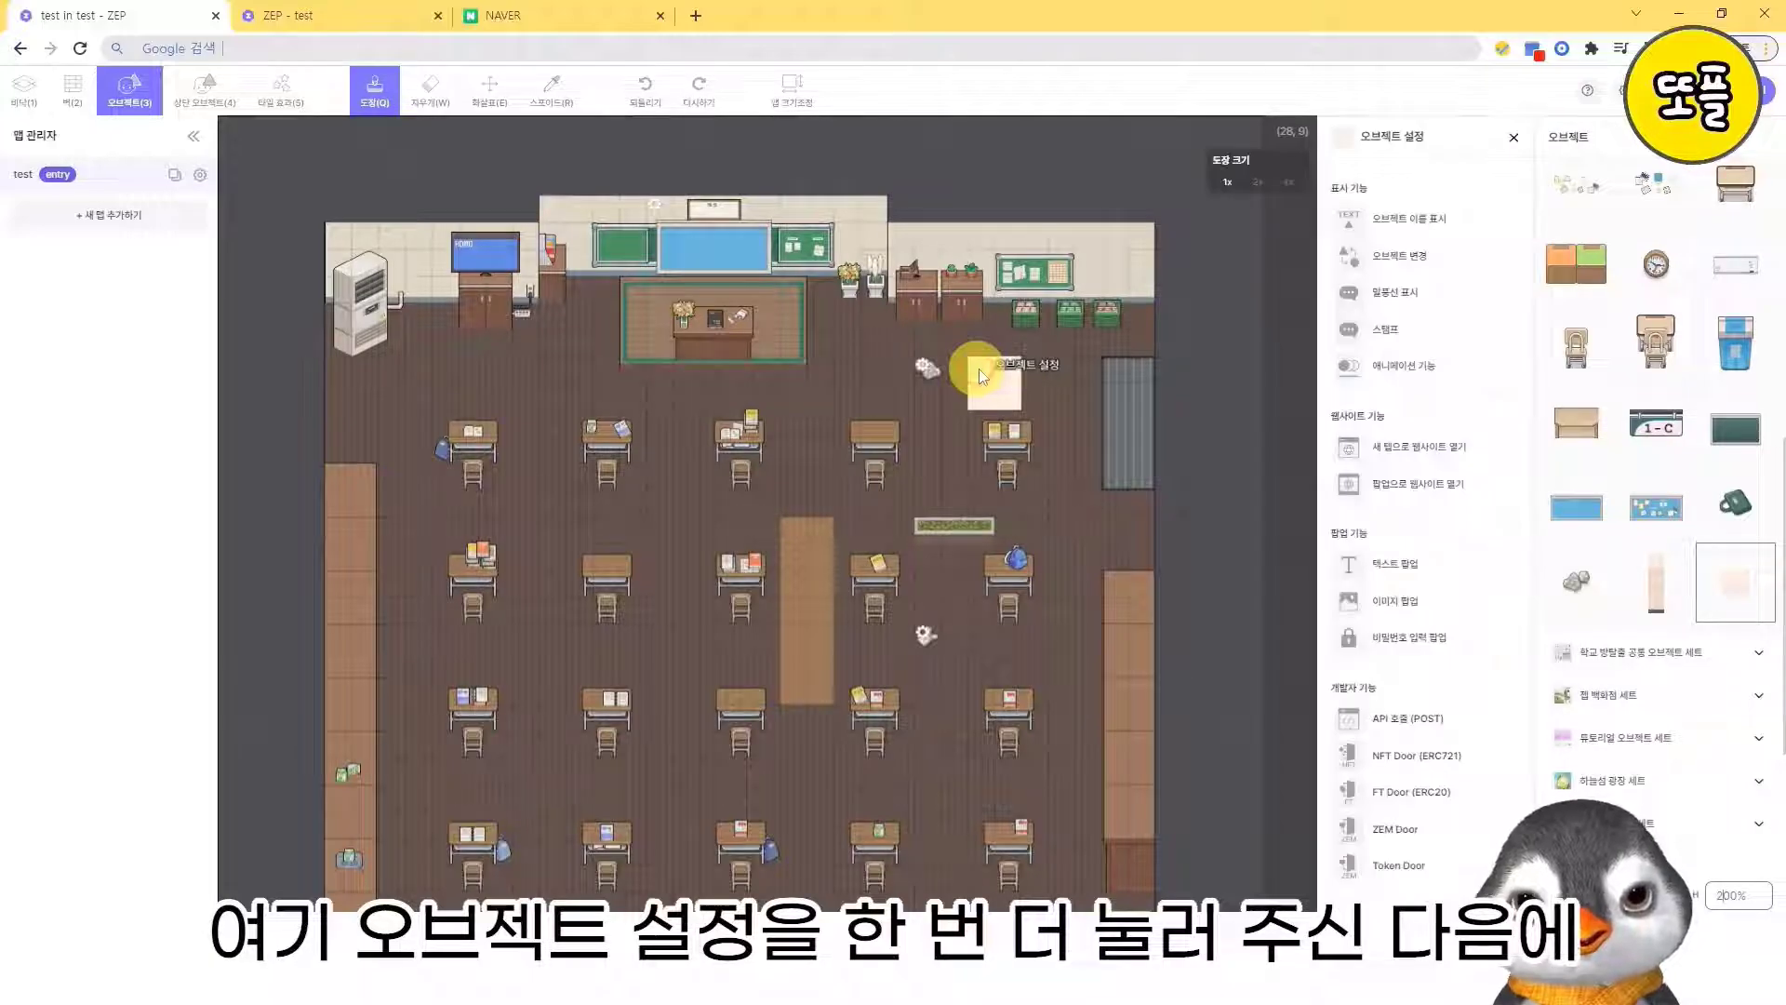
{"action": "left_click", "coordinate": [1418, 642]}
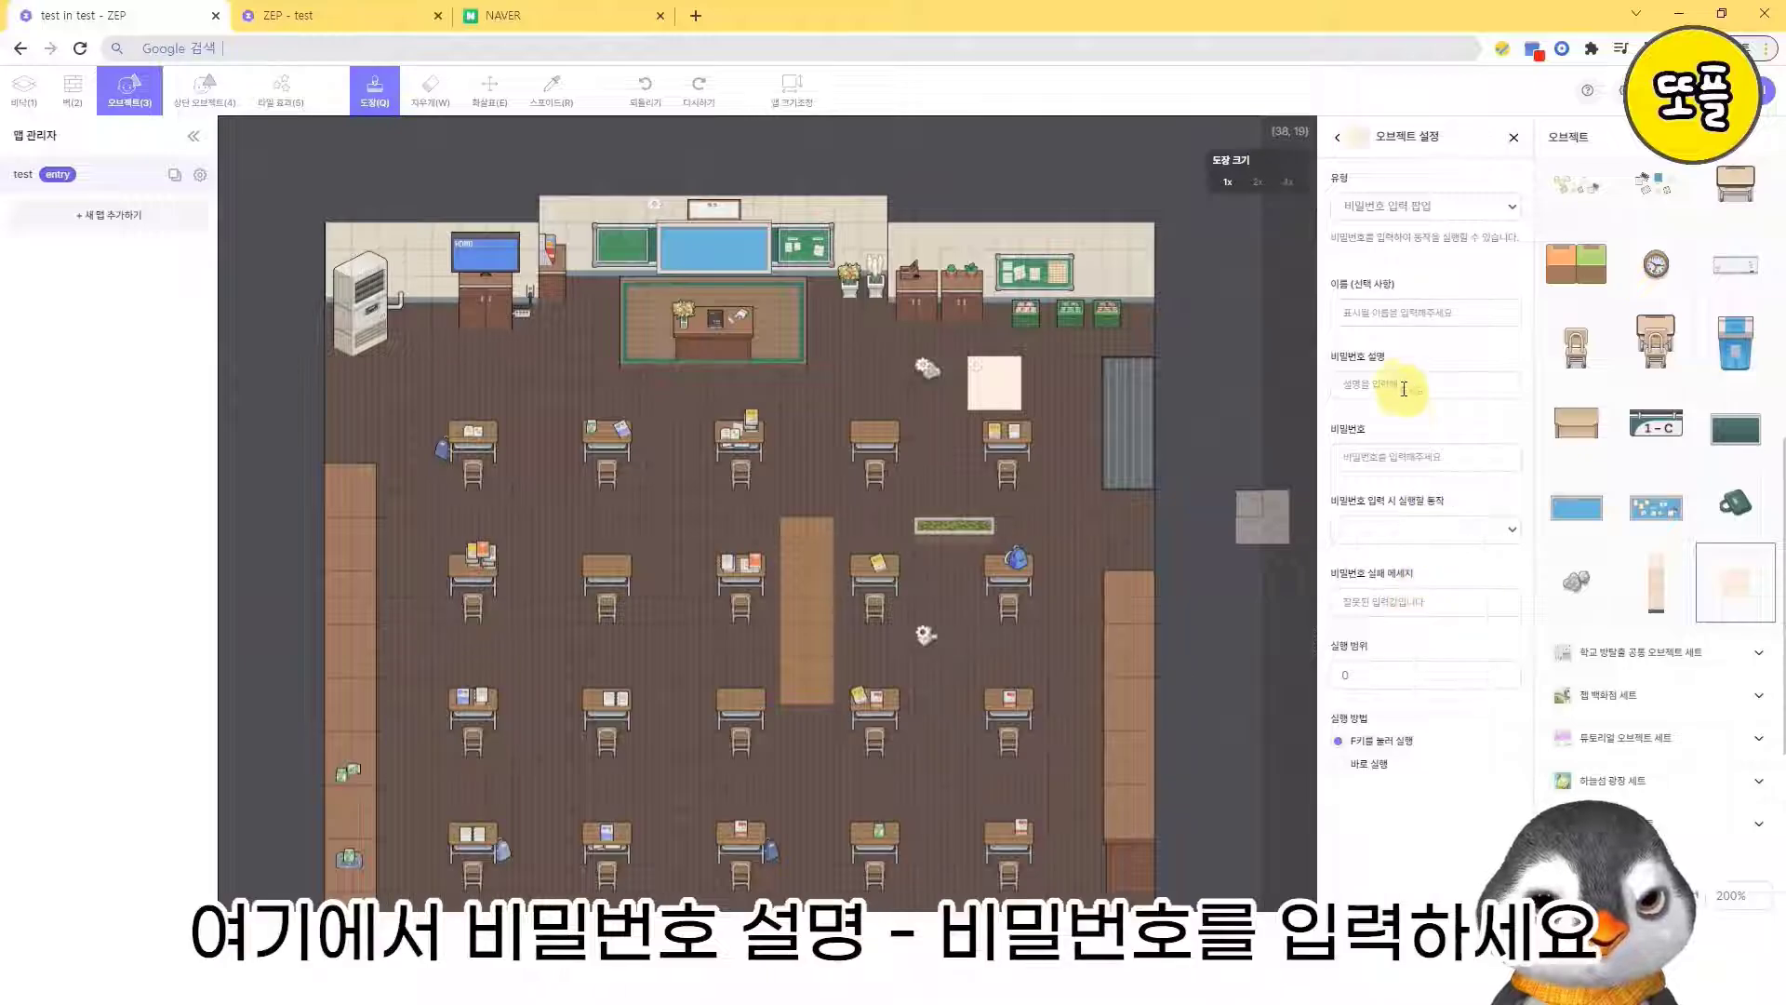
{"action": "left_click", "coordinate": [1444, 384]}
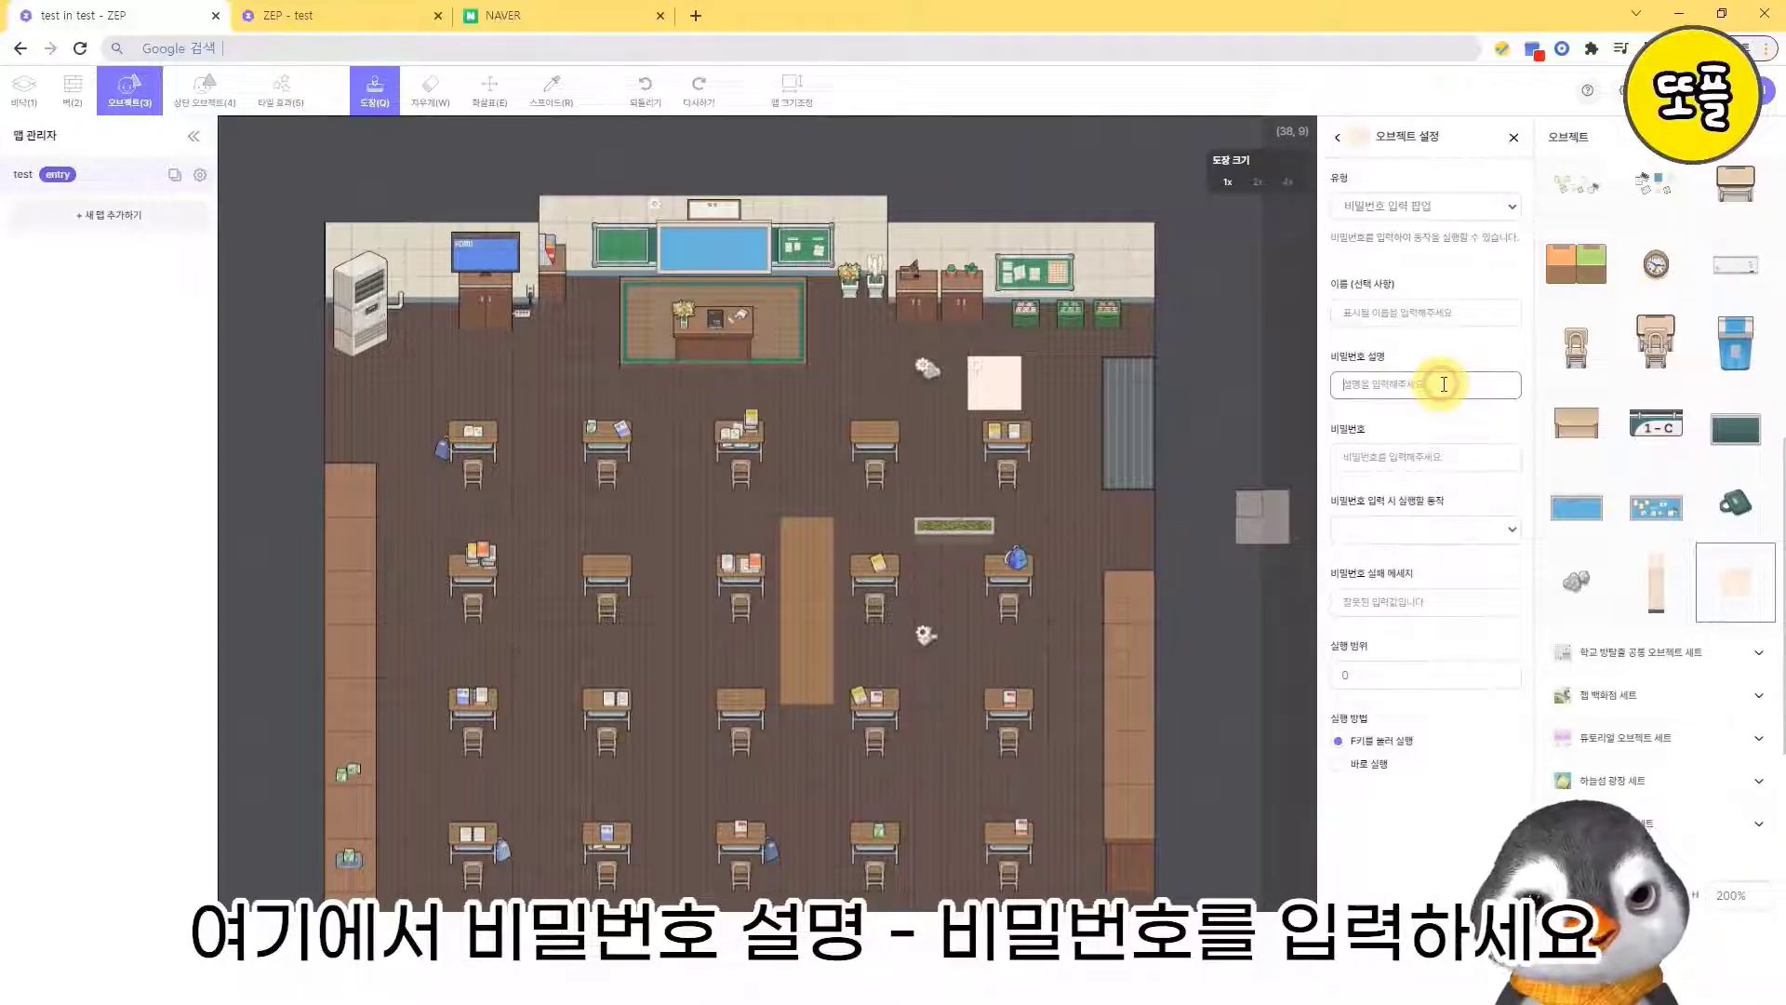
{"action": "type", "text": "비밀번호를"}
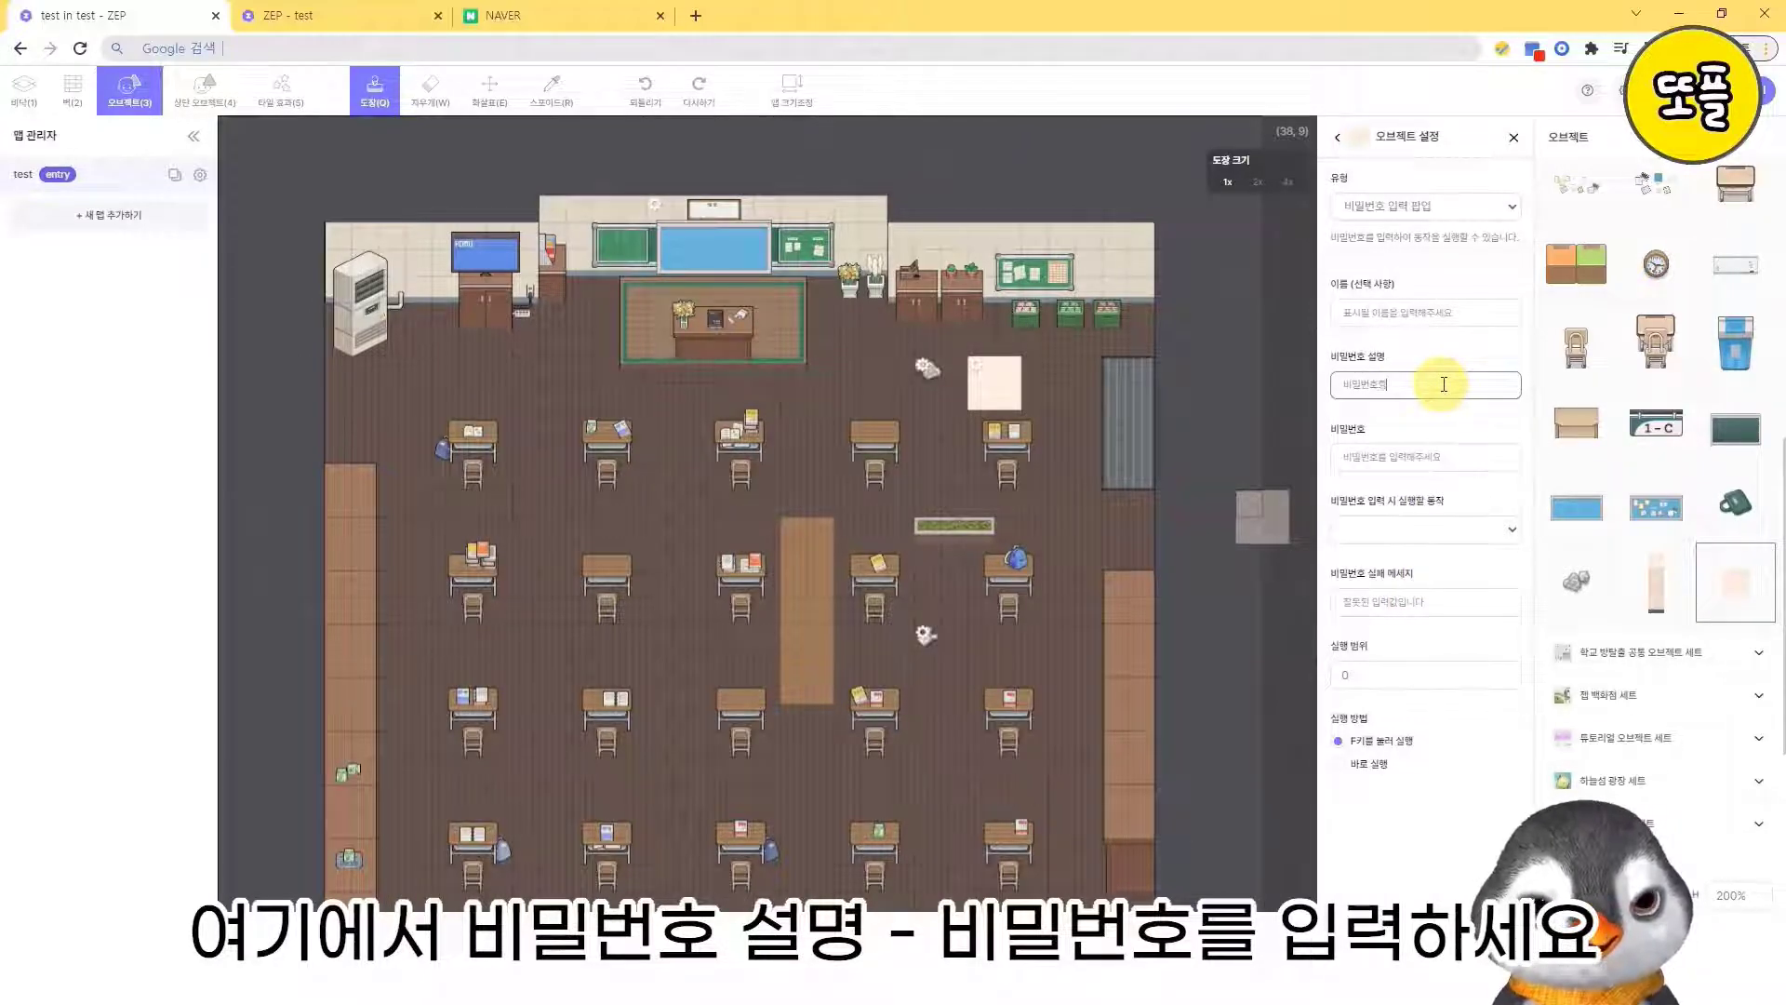
{"action": "type", "text": " 입력하세"}
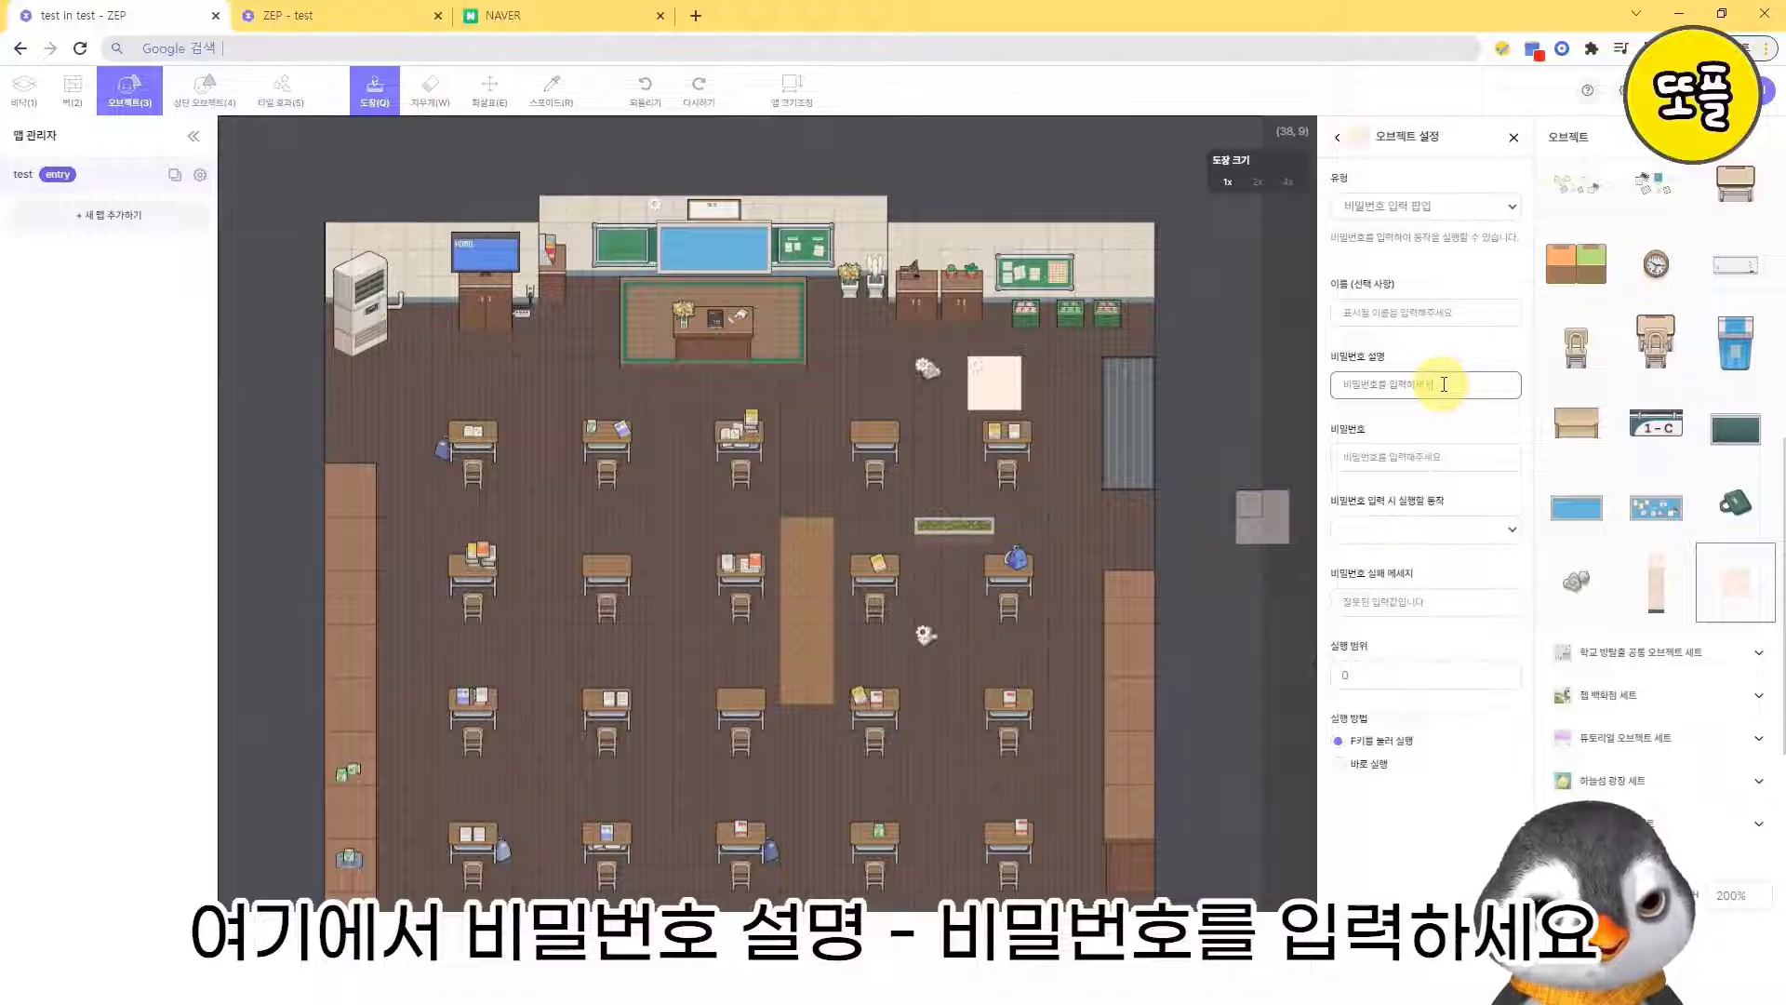
{"action": "type", "text": "요"}
- Enter the popup's password and choose 개인에게만 오브젝트 사라지기 as the action run on correct entry
{"action": "left_click", "coordinate": [1448, 456]}
{"action": "type", "text": "12"}
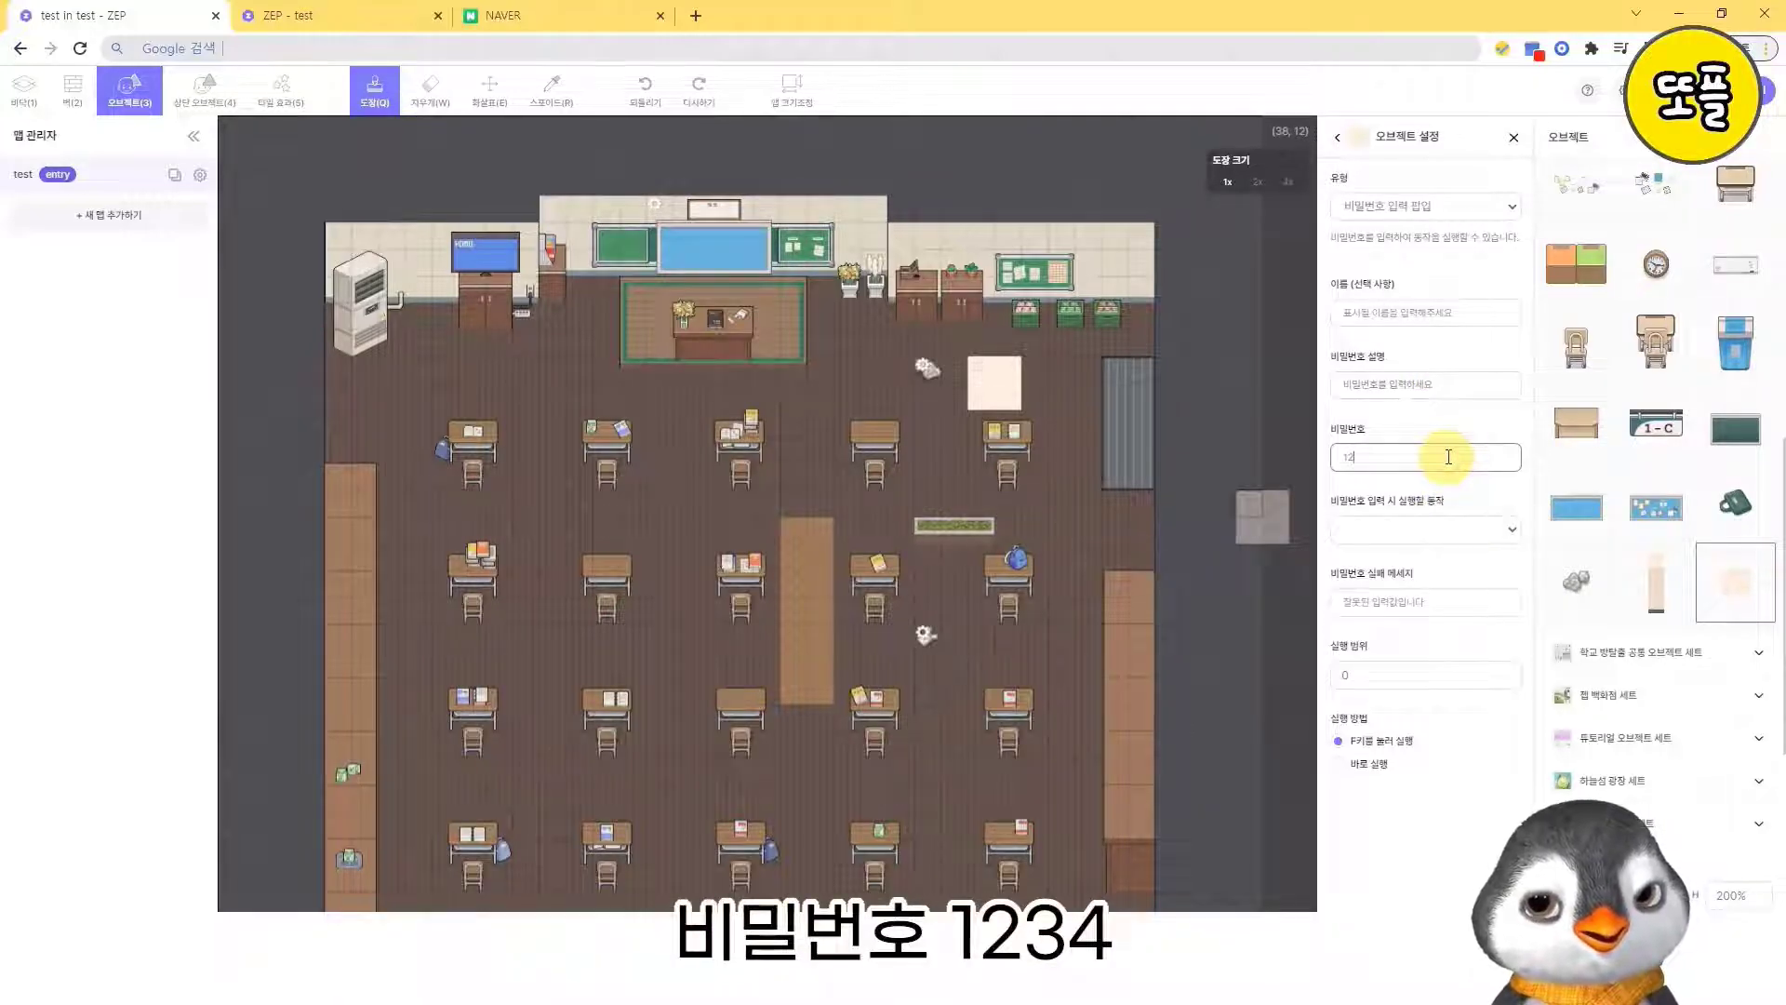
{"action": "type", "text": "34"}
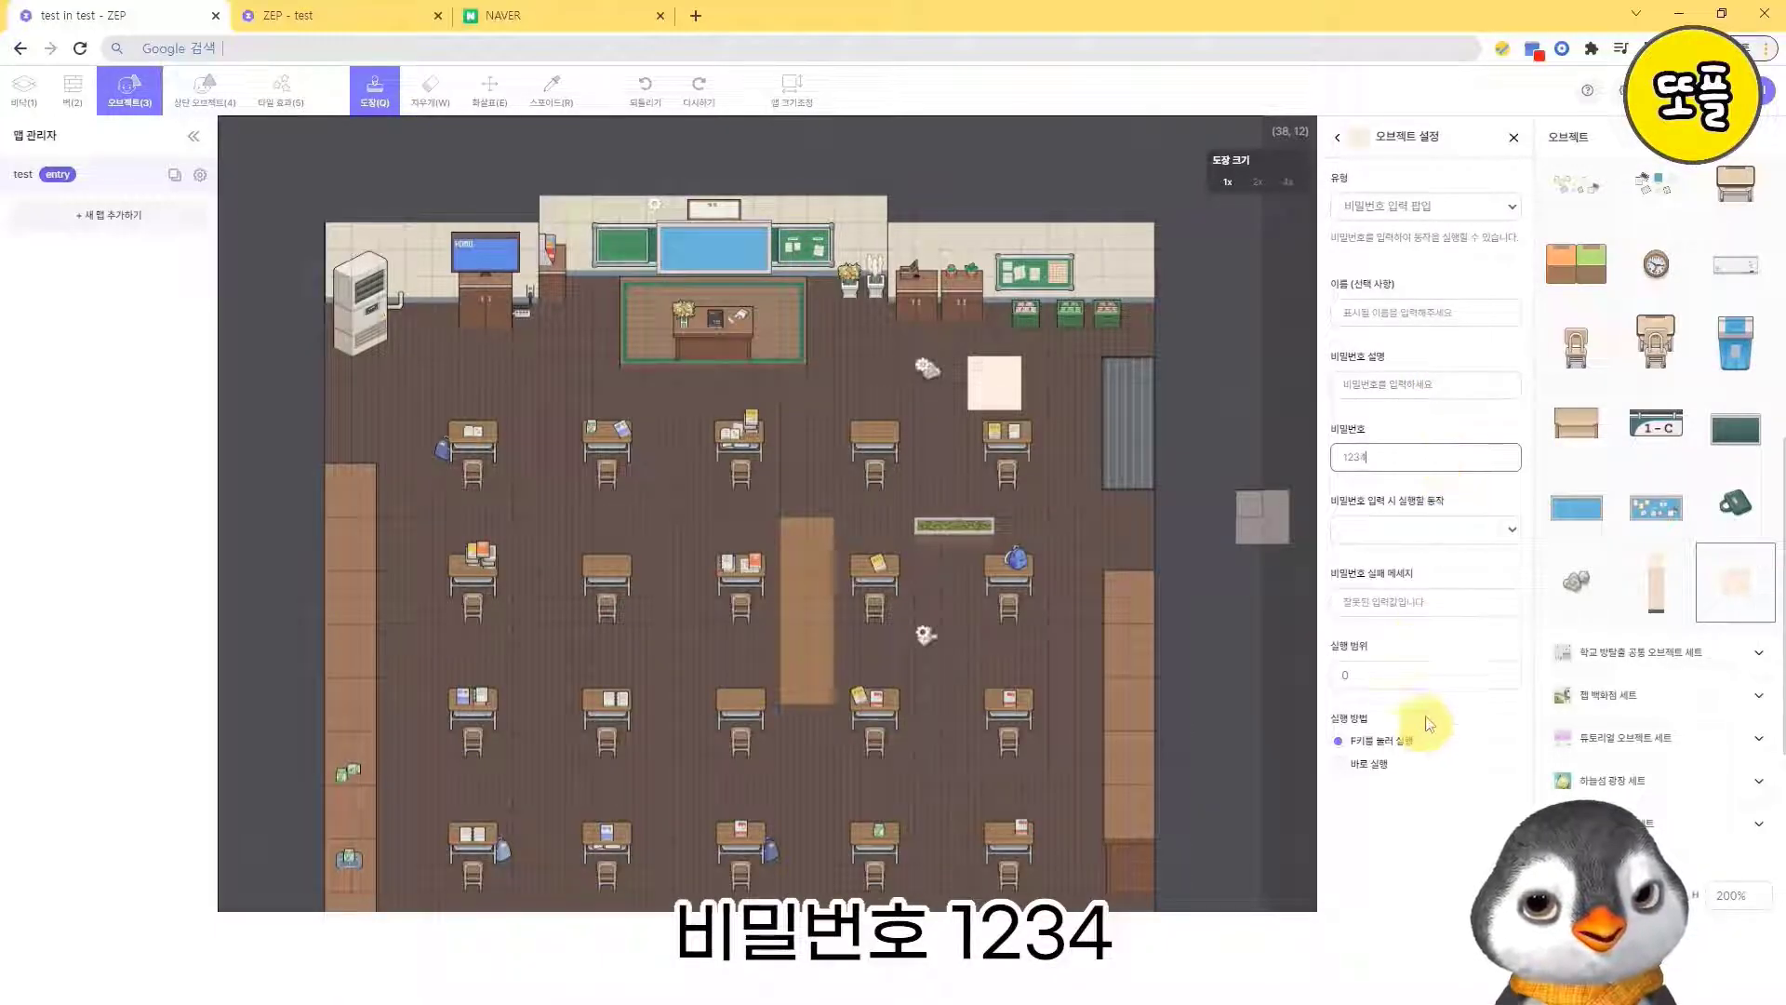
{"action": "left_click", "coordinate": [1438, 531]}
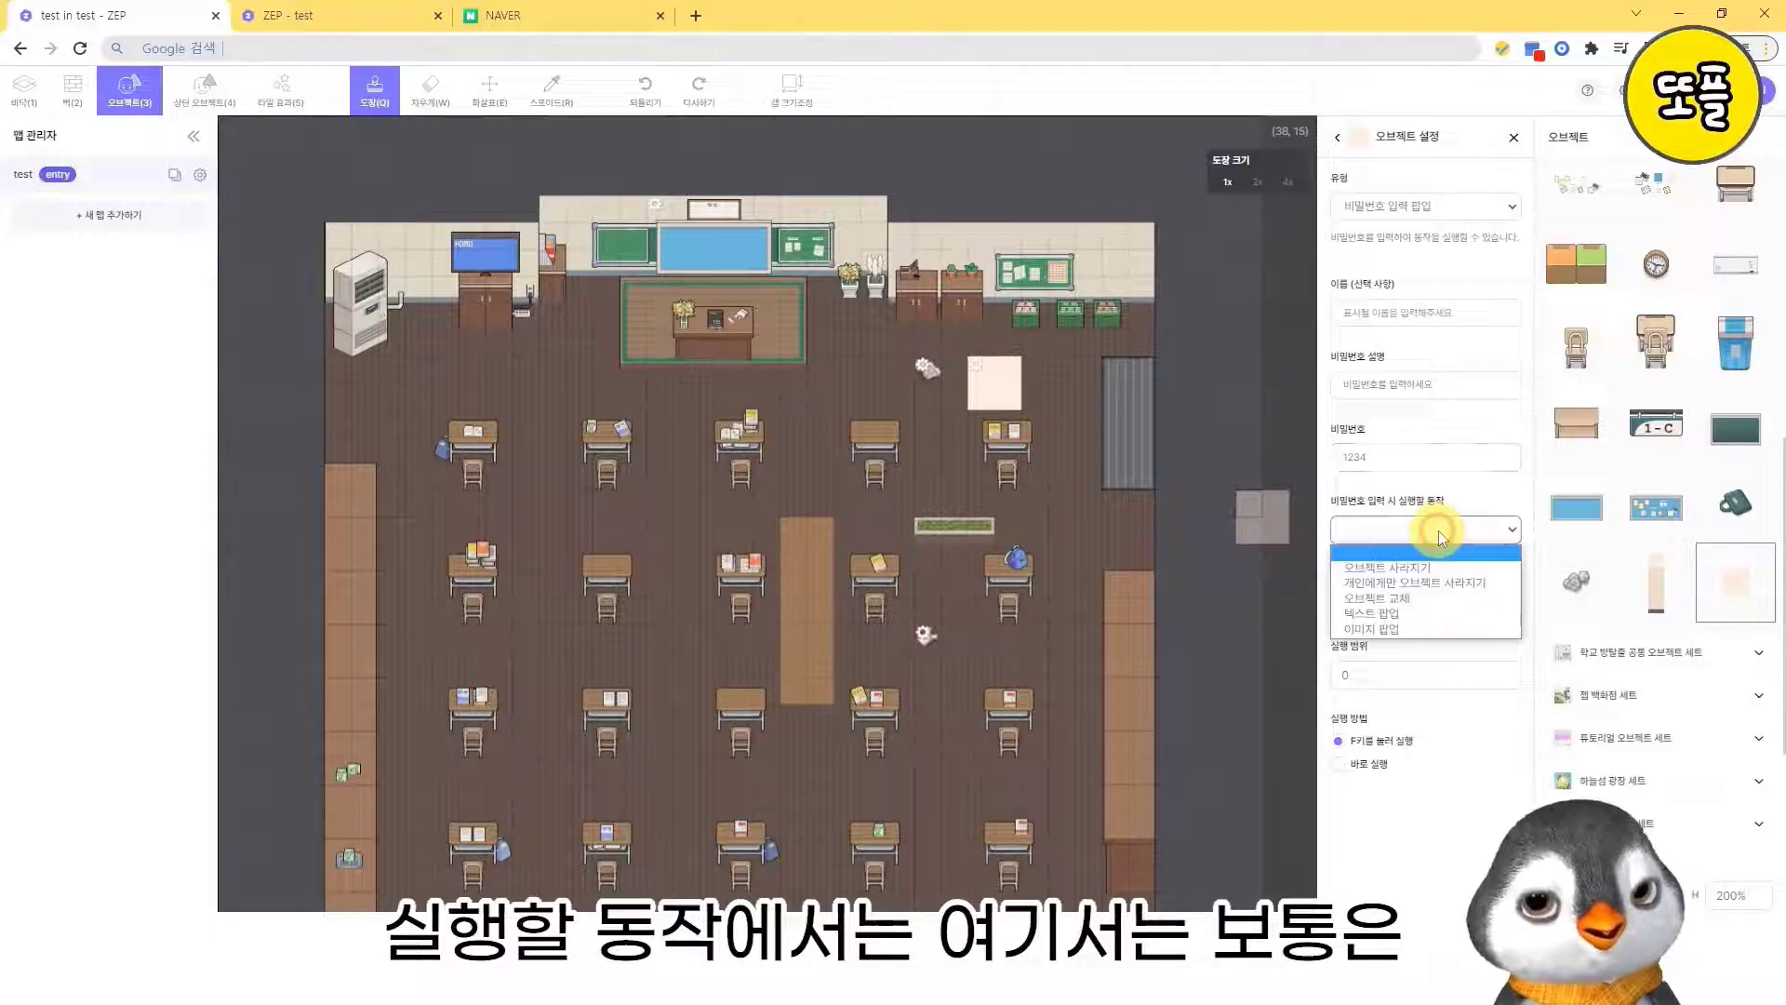
{"action": "left_click", "coordinate": [1466, 581]}
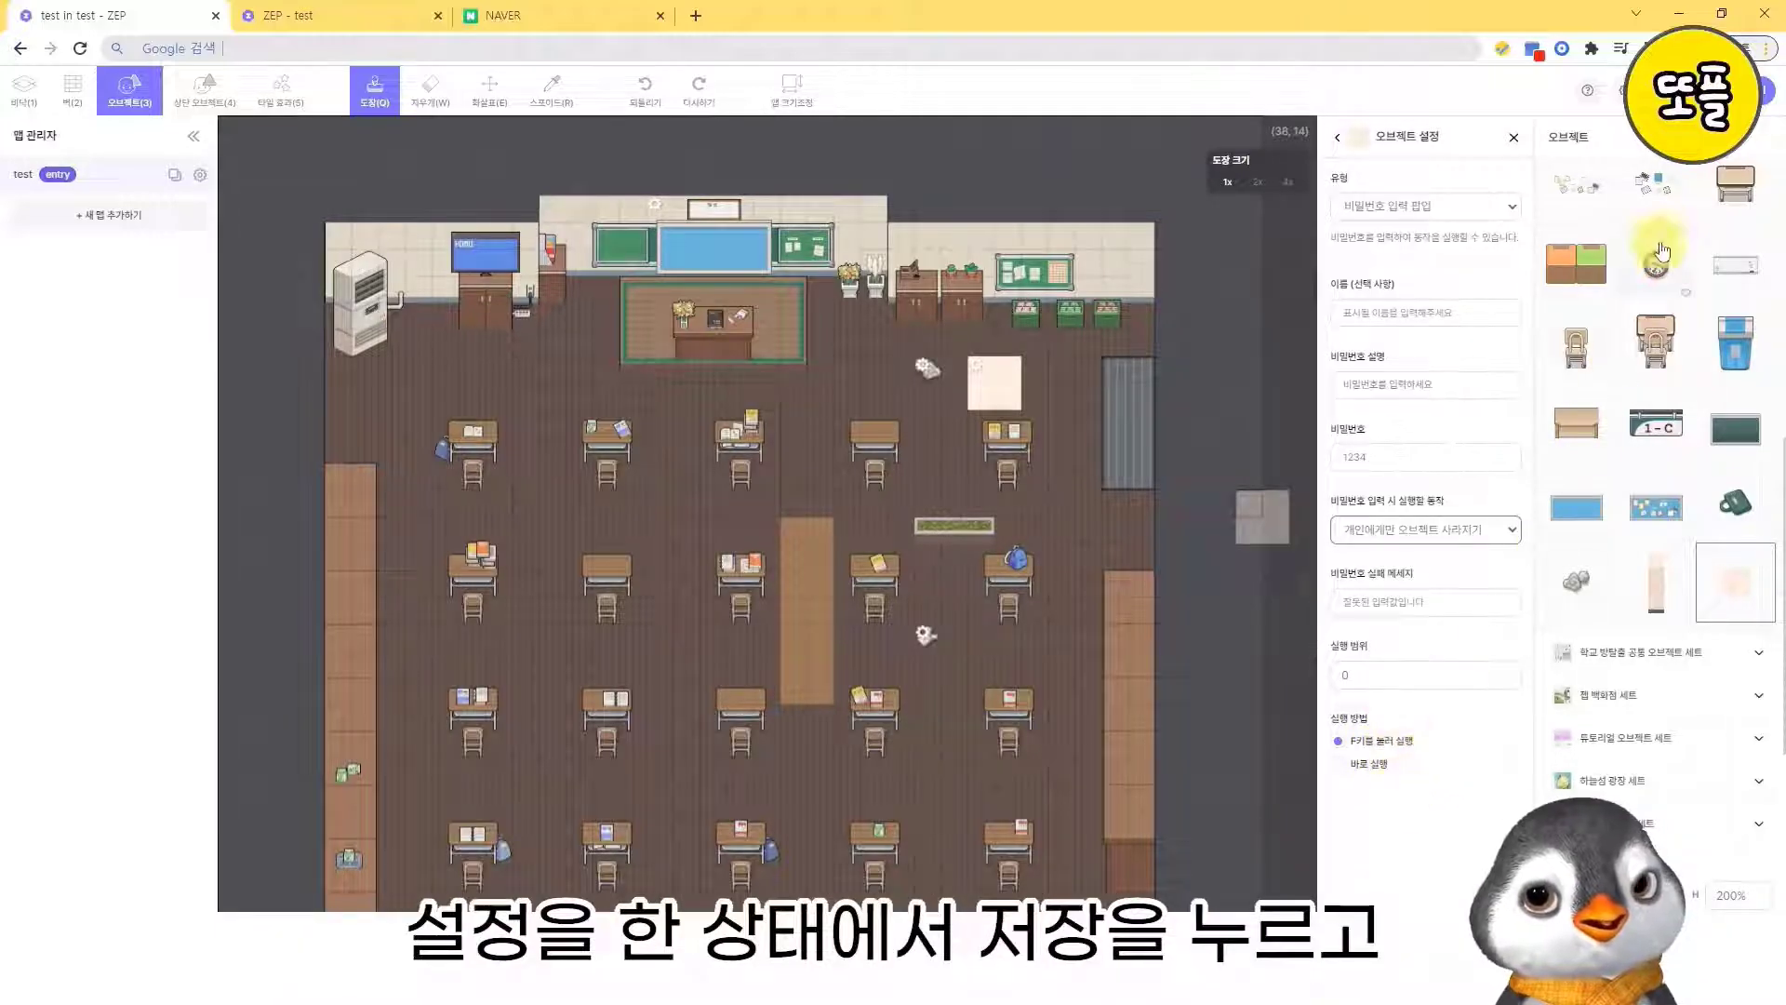
- Save the map, switch to the open play tab and reload it with the new square object
{"action": "left_click", "coordinate": [1674, 92]}
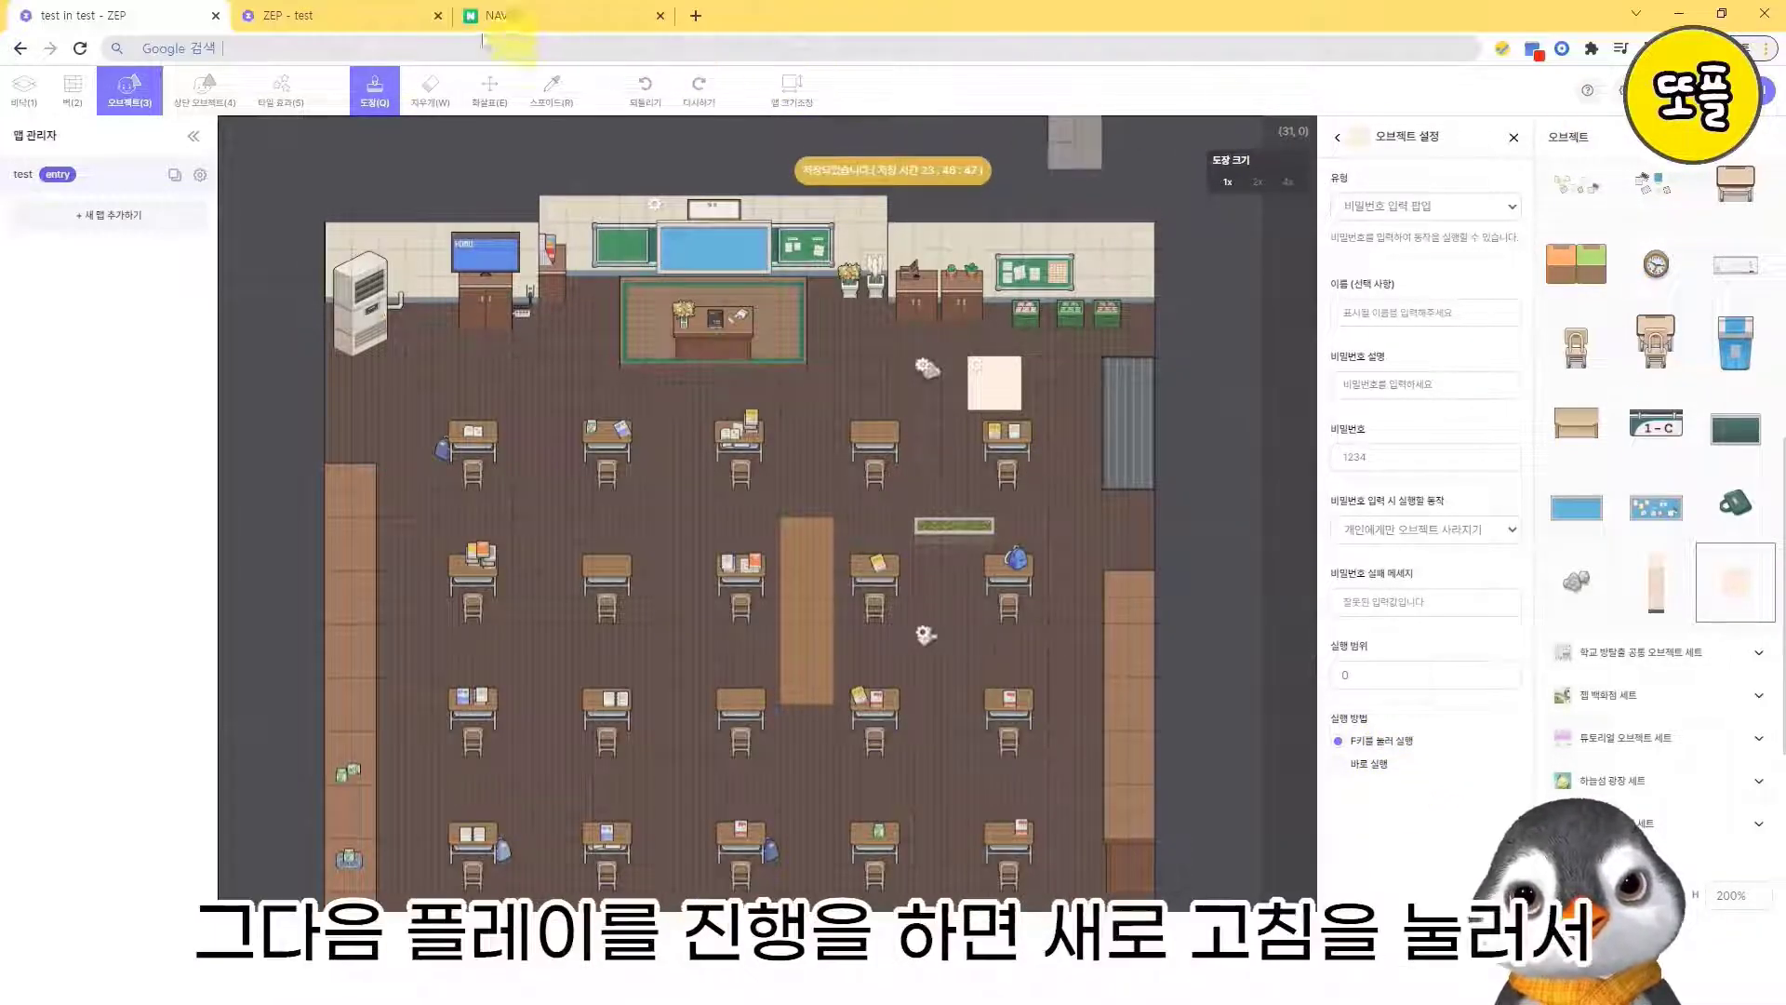
{"action": "left_click", "coordinate": [377, 16]}
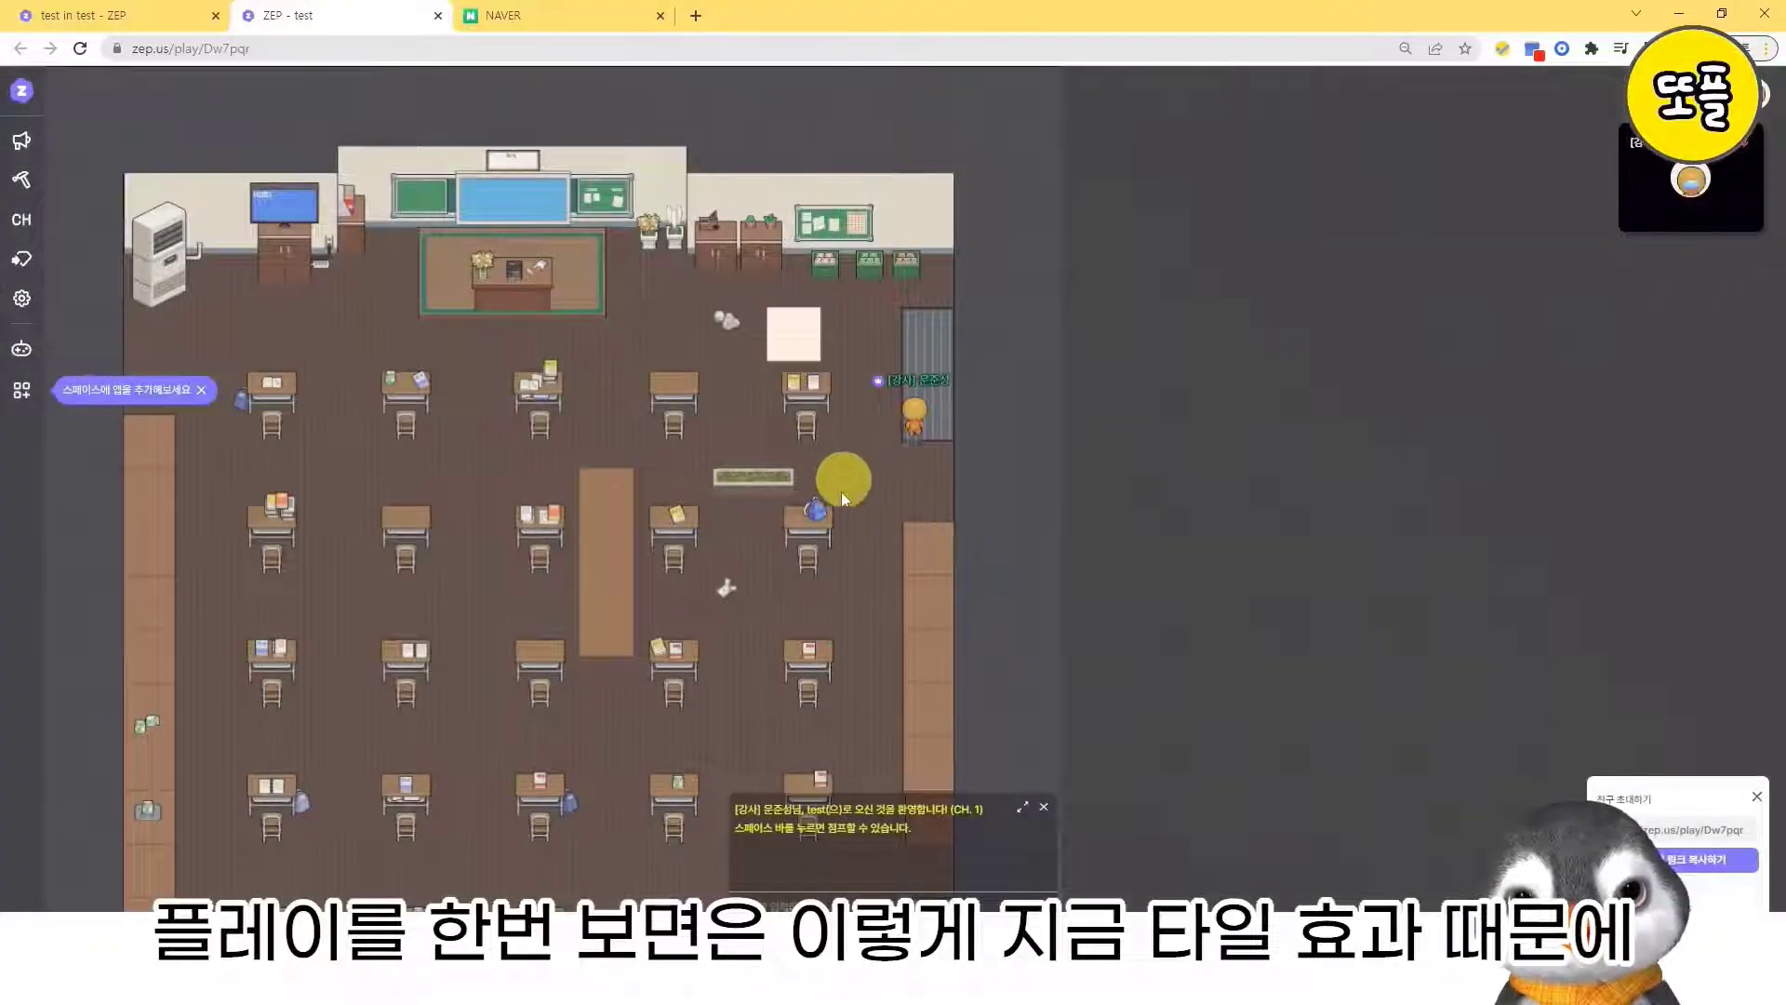
- Move the avatar down, left and right within the green area to test the impassable tiles around it
{"action": "key", "text": "Down"}
{"action": "key", "text": "Right"}
{"action": "key", "text": "Left"}
{"action": "key", "text": "Right"}
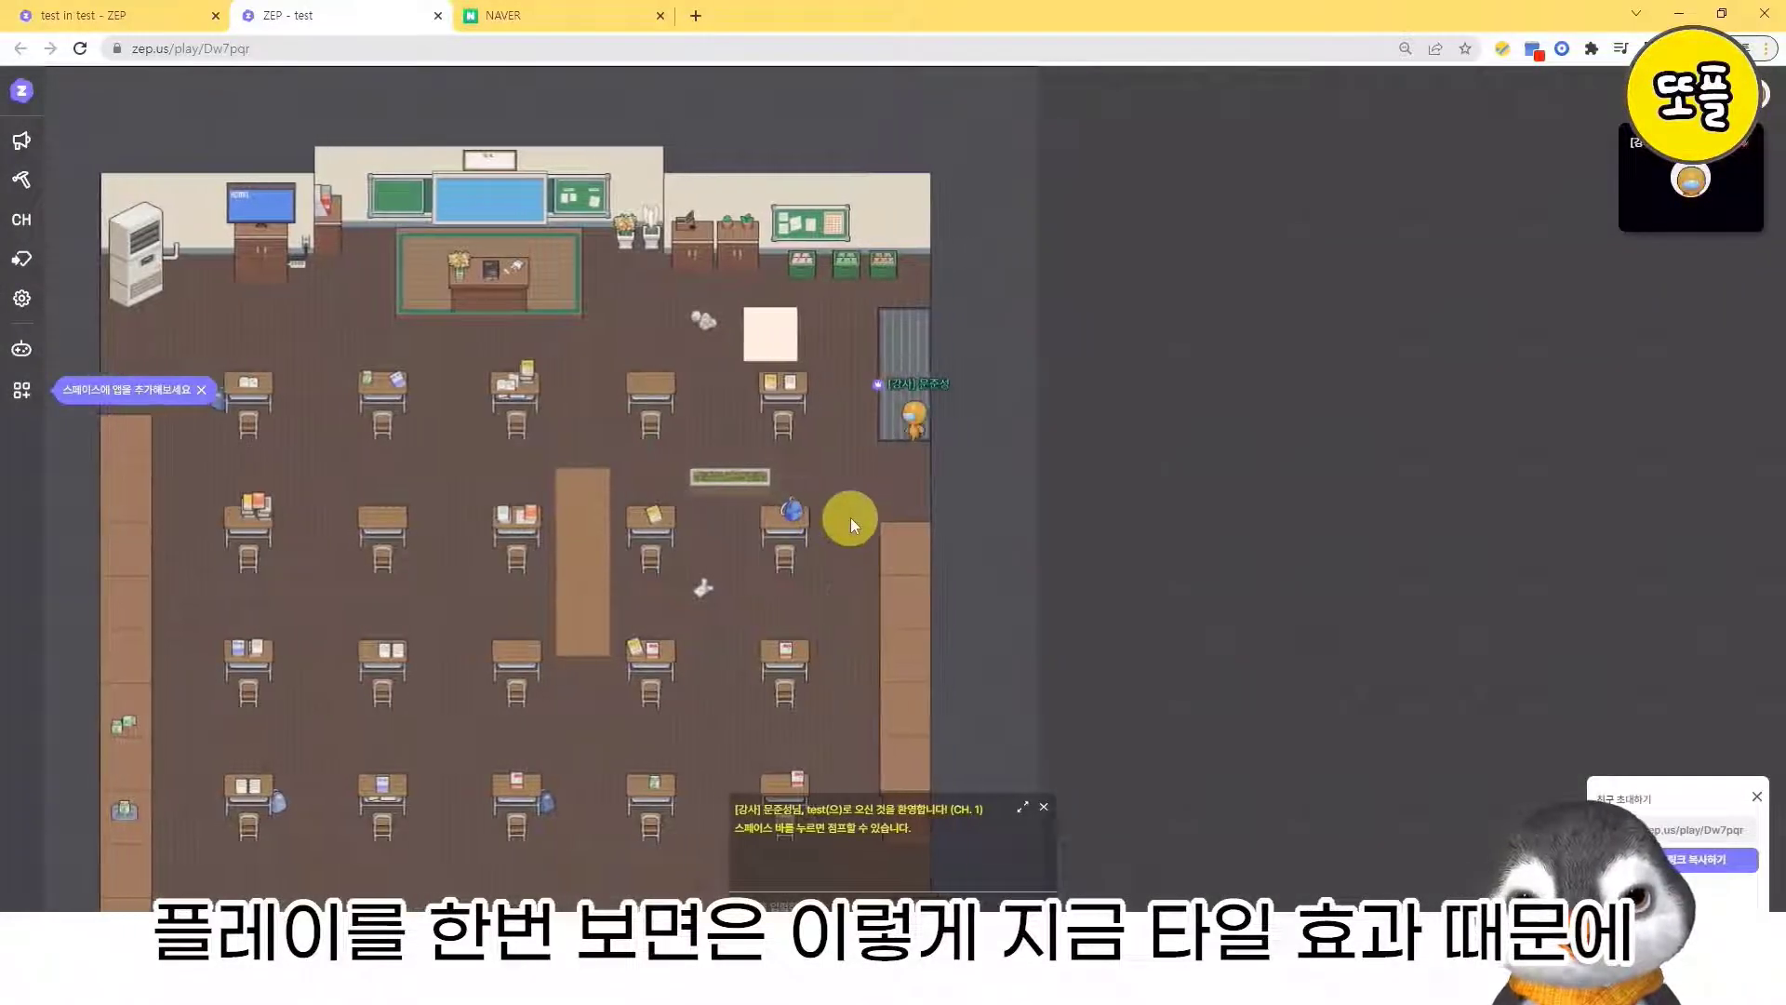
{"action": "key", "text": "Left"}
{"action": "key", "text": "Right"}
{"action": "key", "text": "Left"}
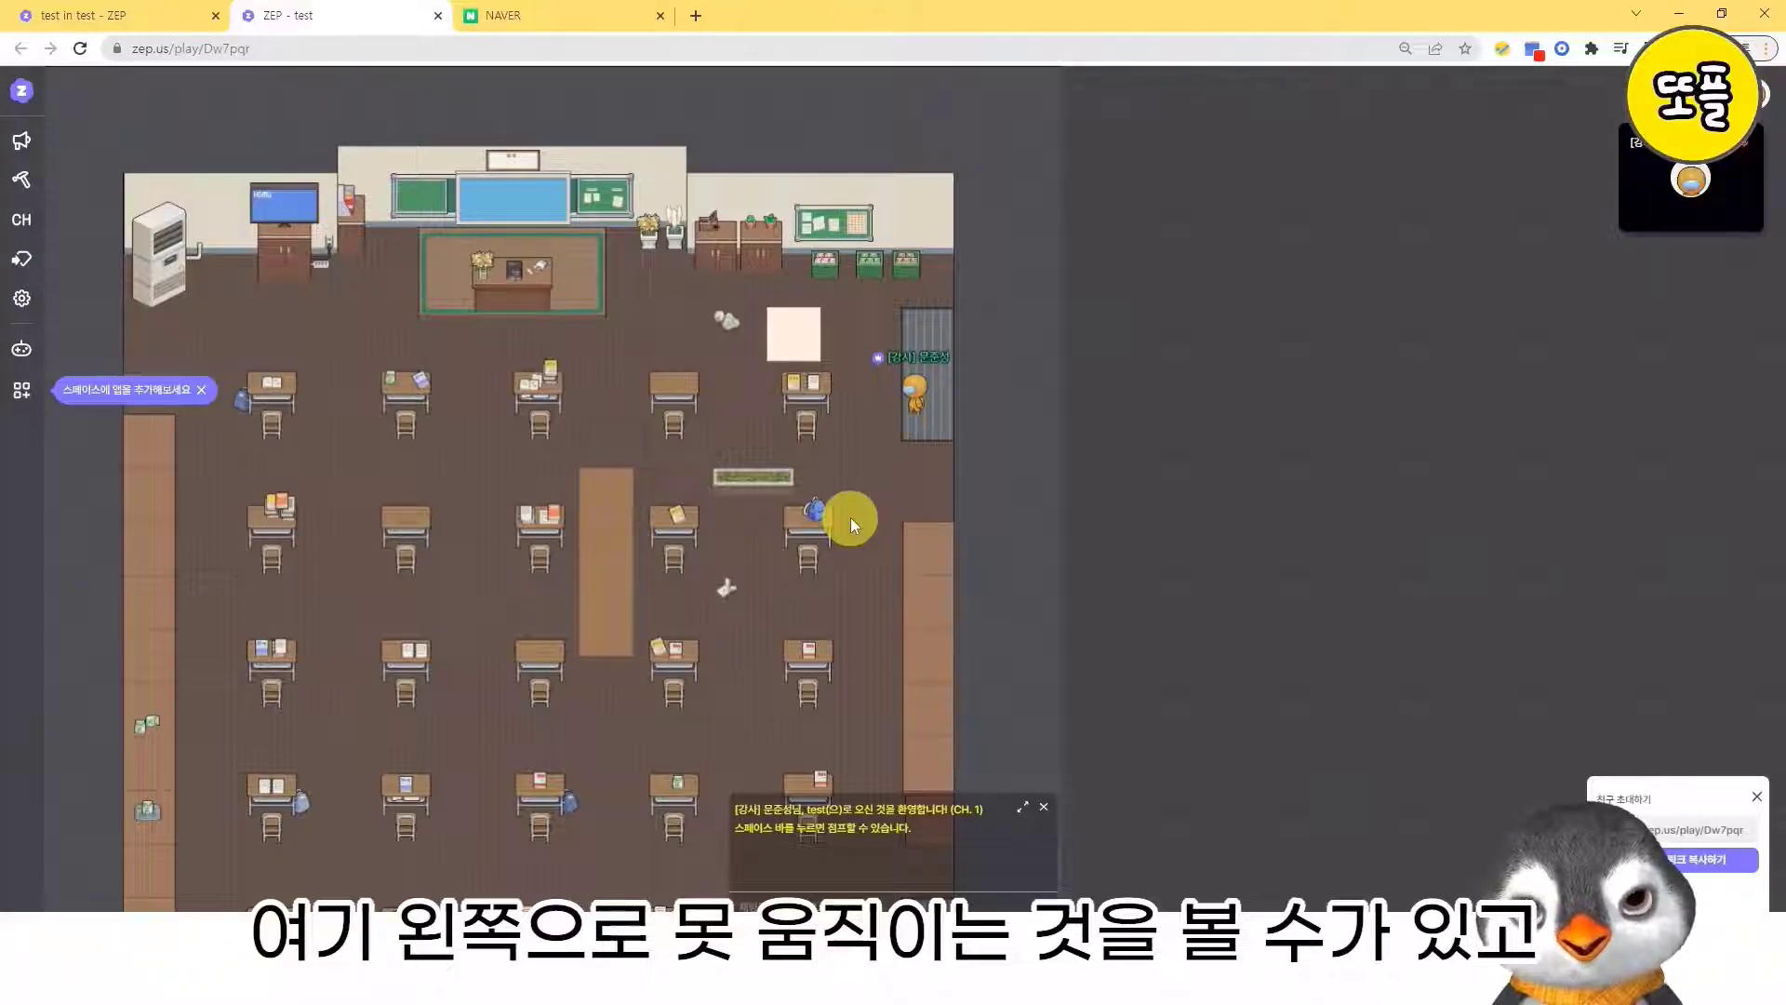
- Walk the avatar up out of the green area to the cream square, test its edge and step back
{"action": "key", "text": "Up"}
{"action": "key", "text": "Up"}
{"action": "key", "text": "Left"}
{"action": "key", "text": "Left"}
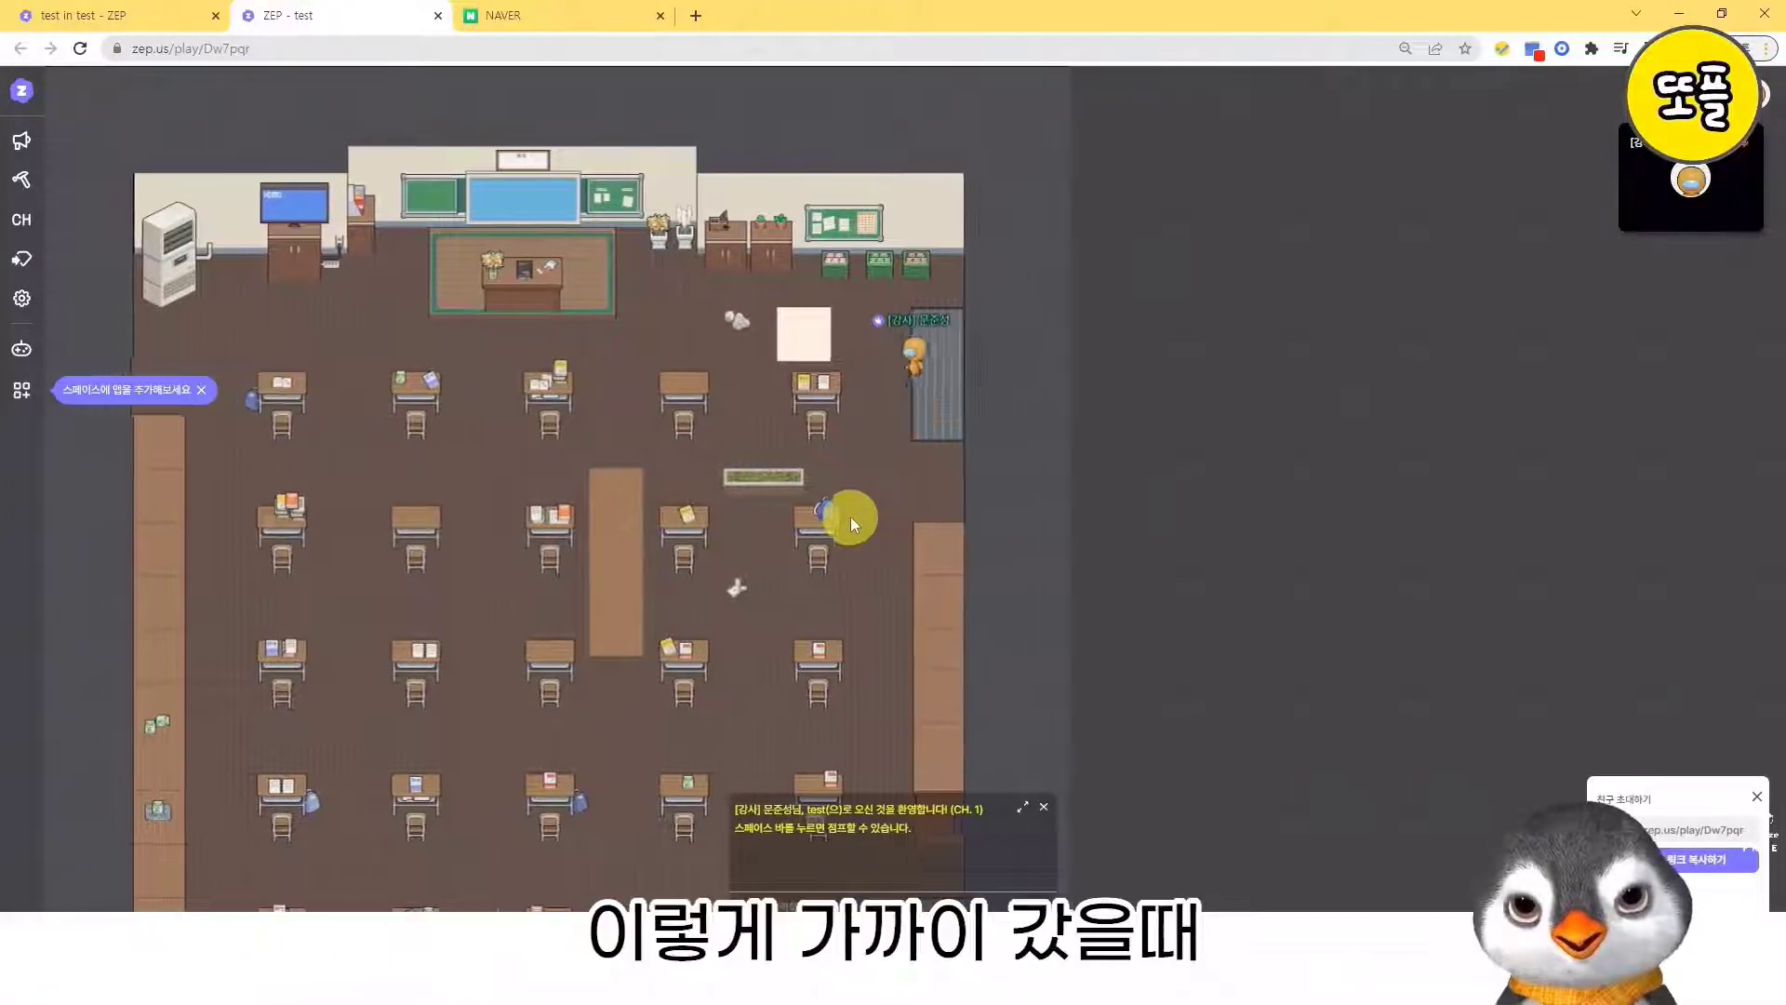
{"action": "key", "text": "Right"}
{"action": "key", "text": "Left"}
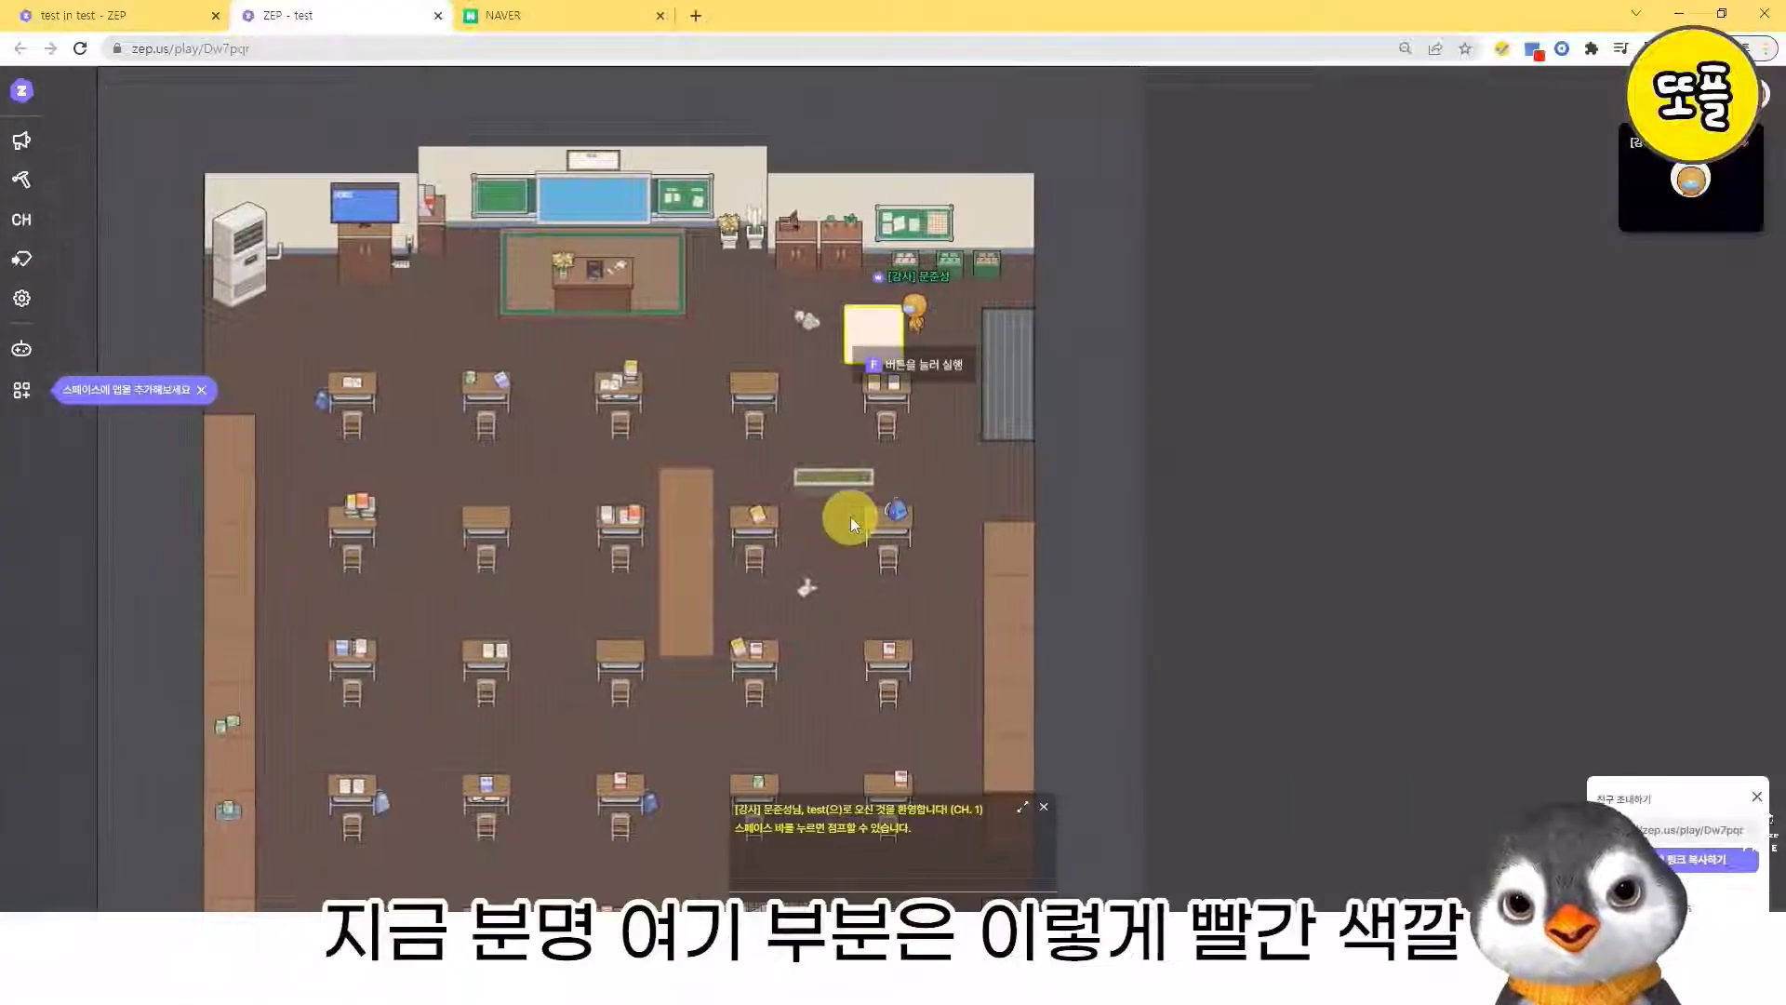
{"action": "key", "text": "Right"}
- Check the tile effects under the cream square in the map editor and return to the play tab
{"action": "left_click", "coordinate": [88, 15]}
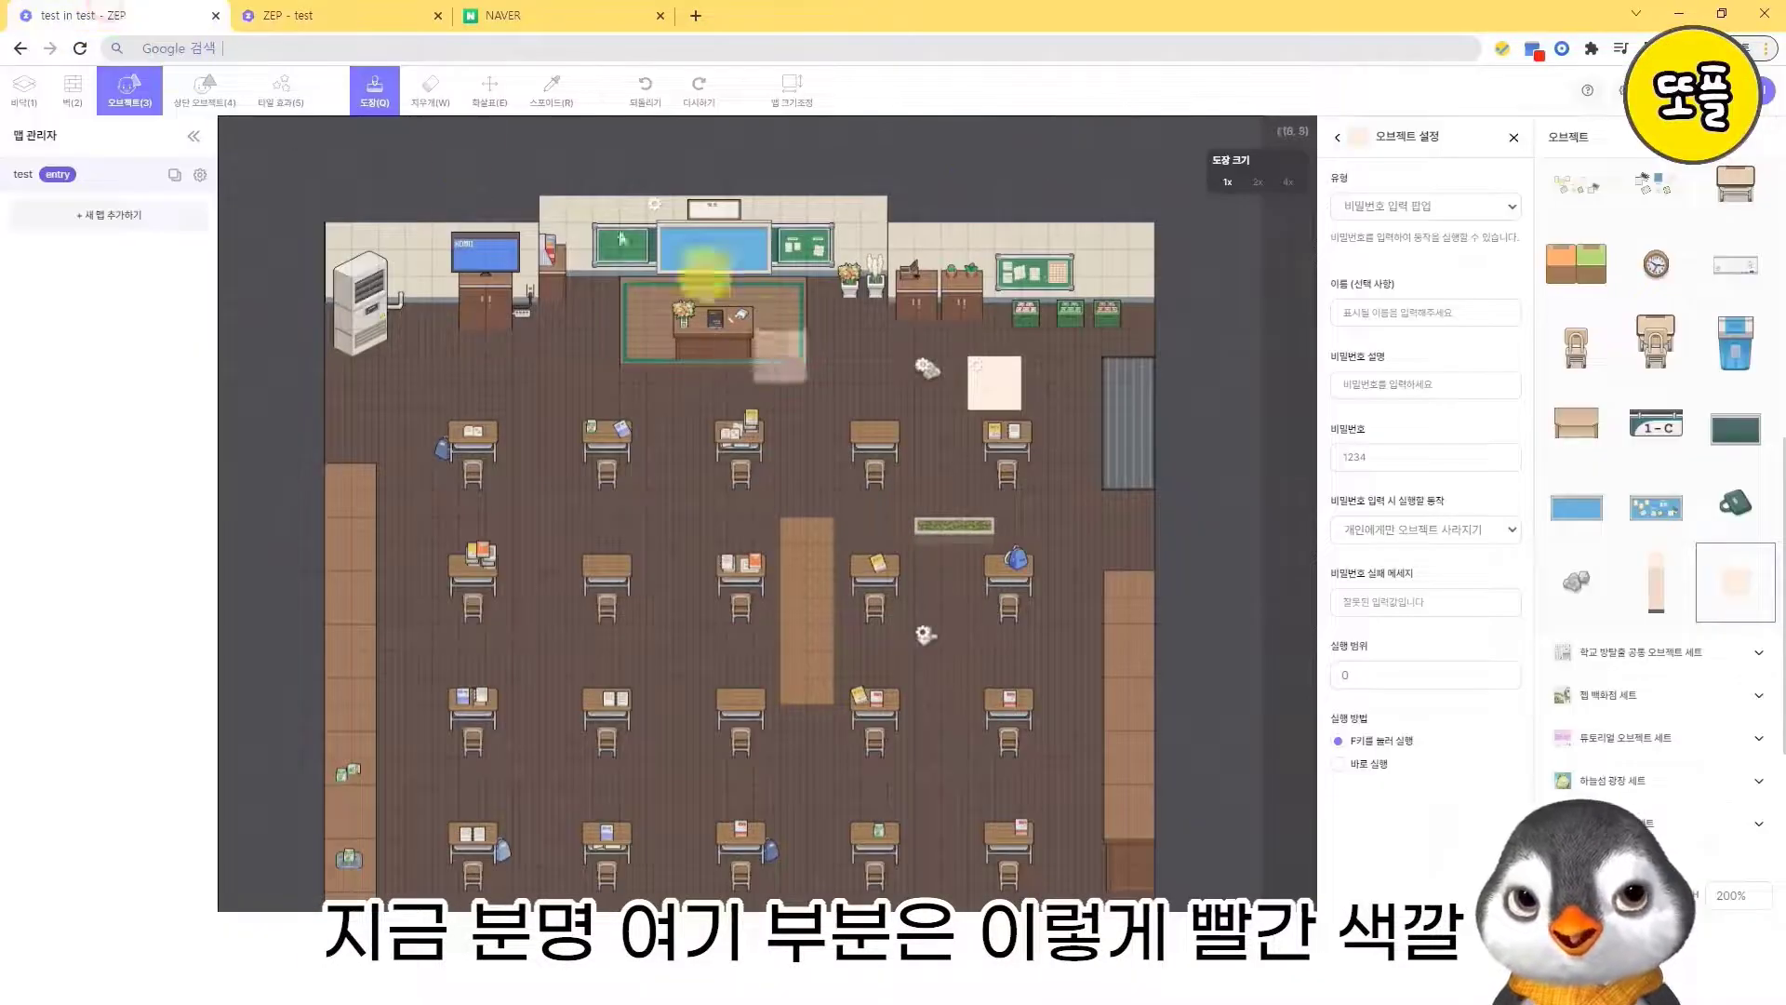
{"action": "left_click", "coordinate": [299, 93]}
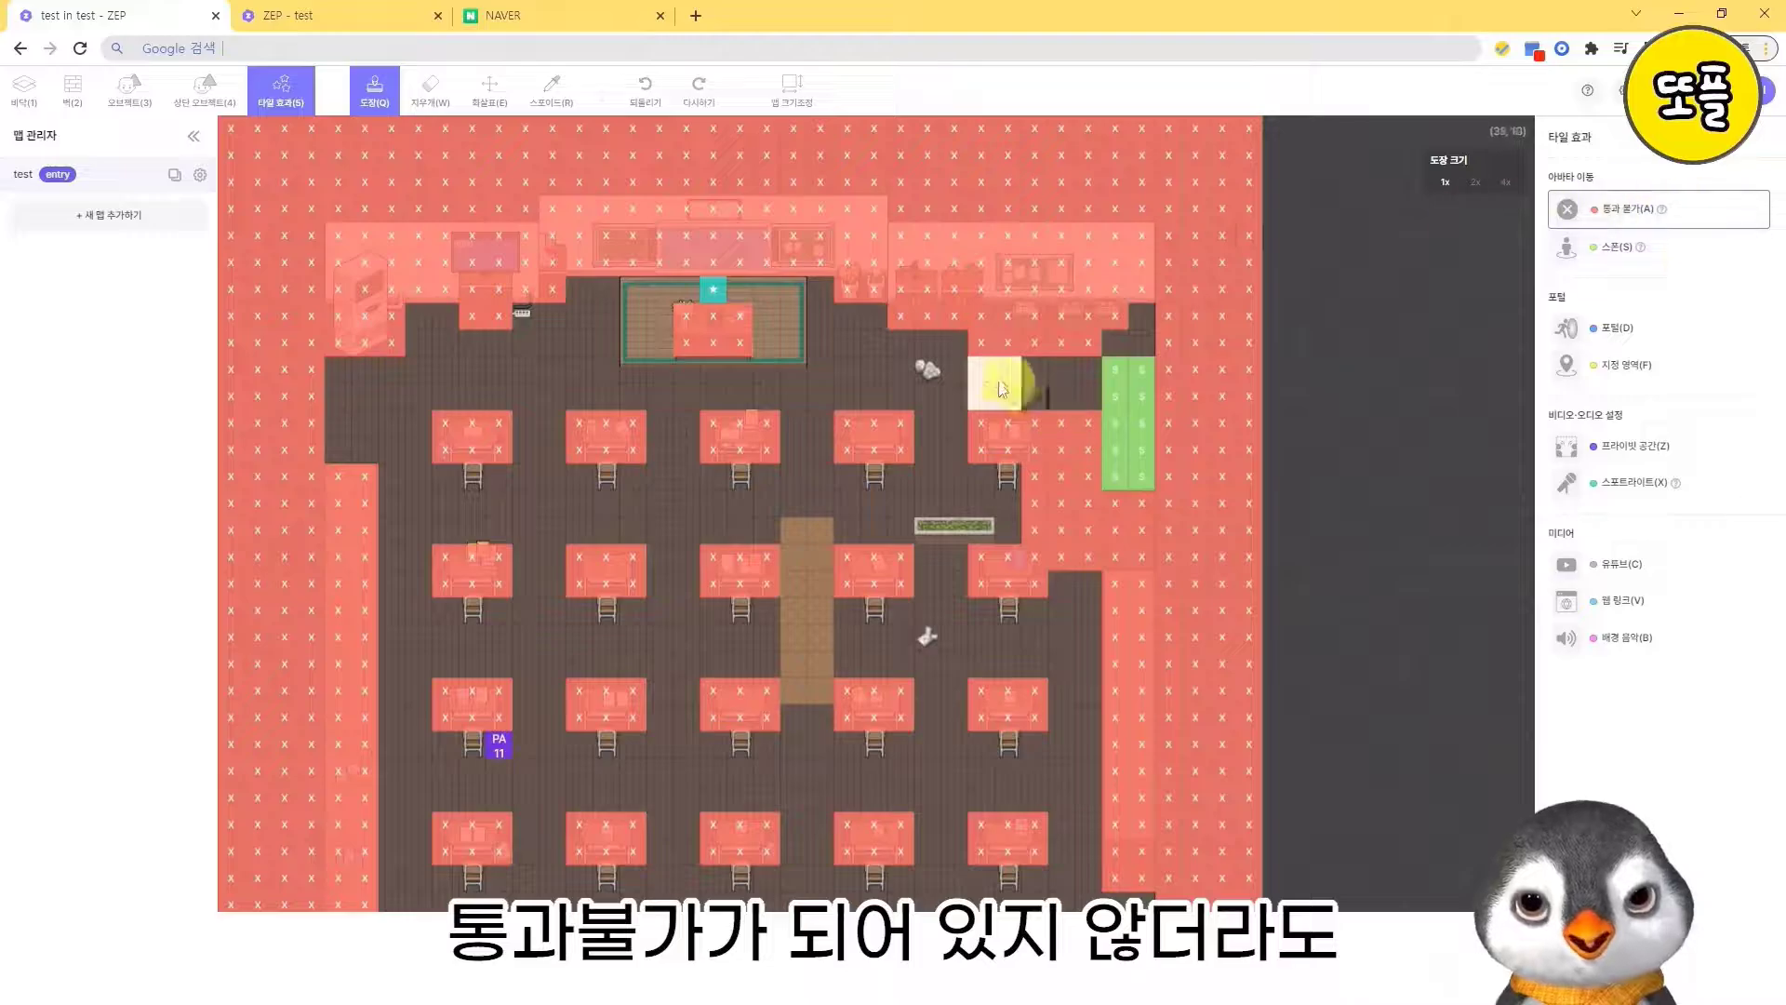
{"action": "left_click", "coordinate": [372, 15]}
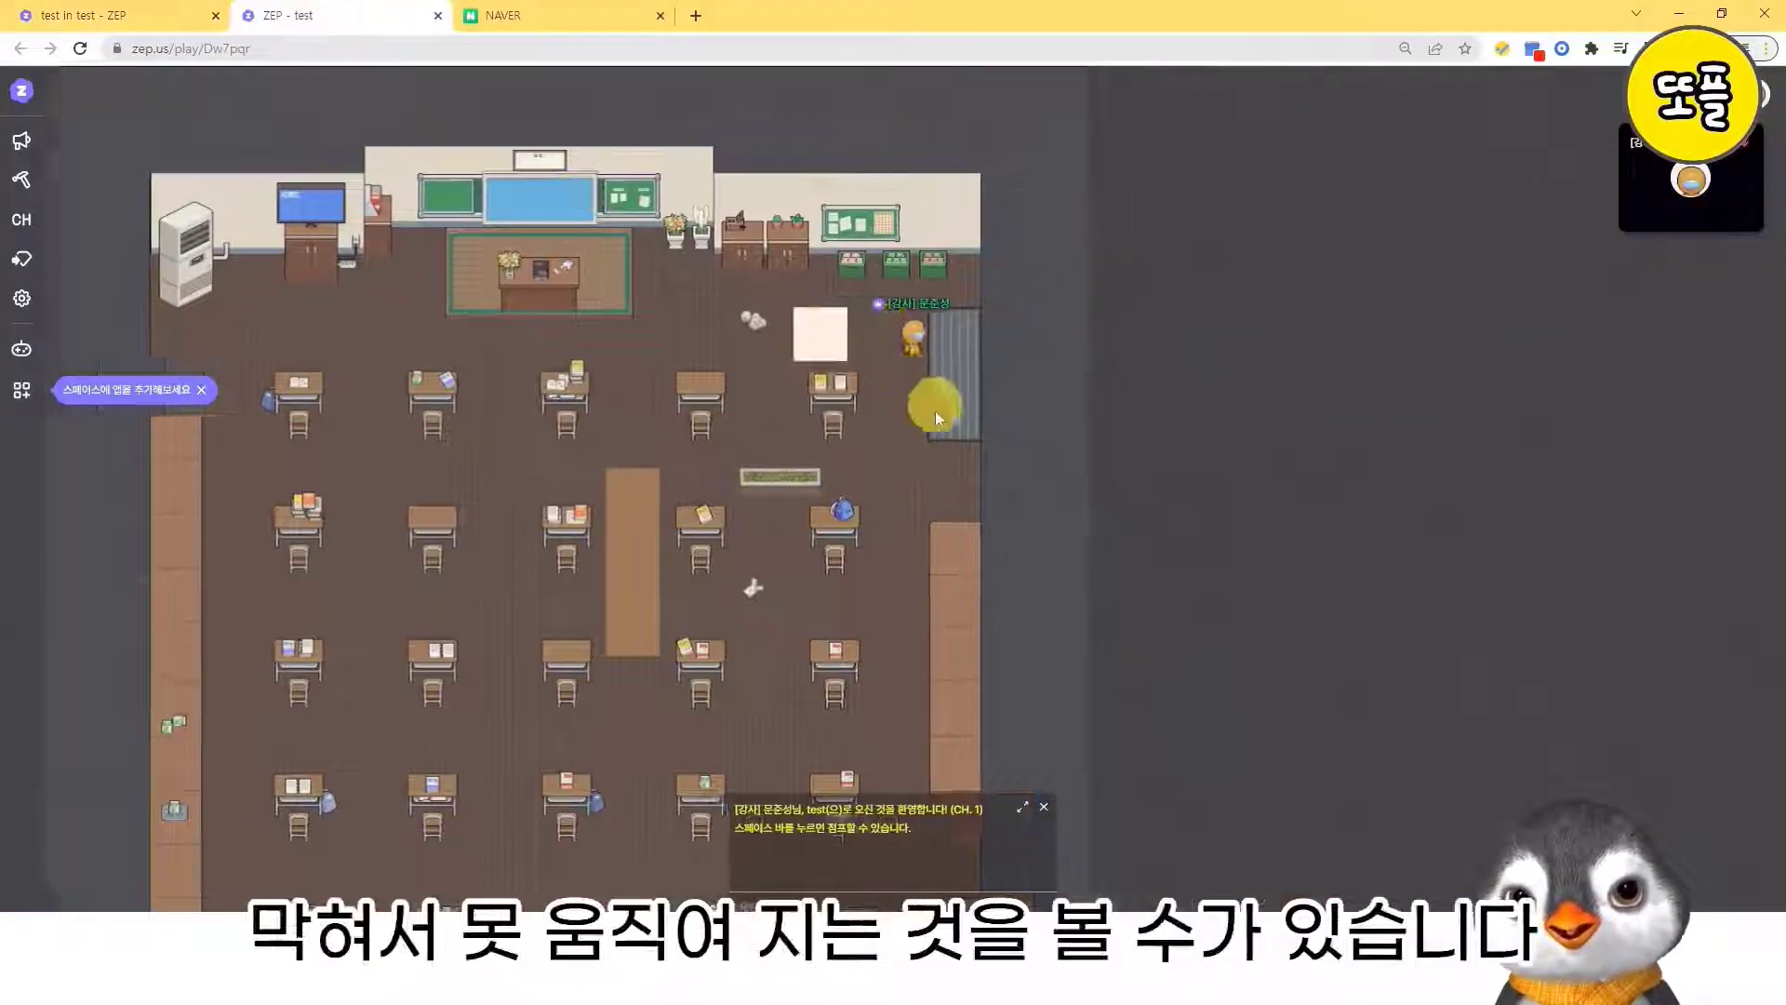
- Walk the avatar back and forth against the cream square to test whether it blocks the passage
{"action": "key", "text": "Right"}
{"action": "key", "text": "Left"}
{"action": "key", "text": "Right"}
{"action": "key", "text": "Left"}
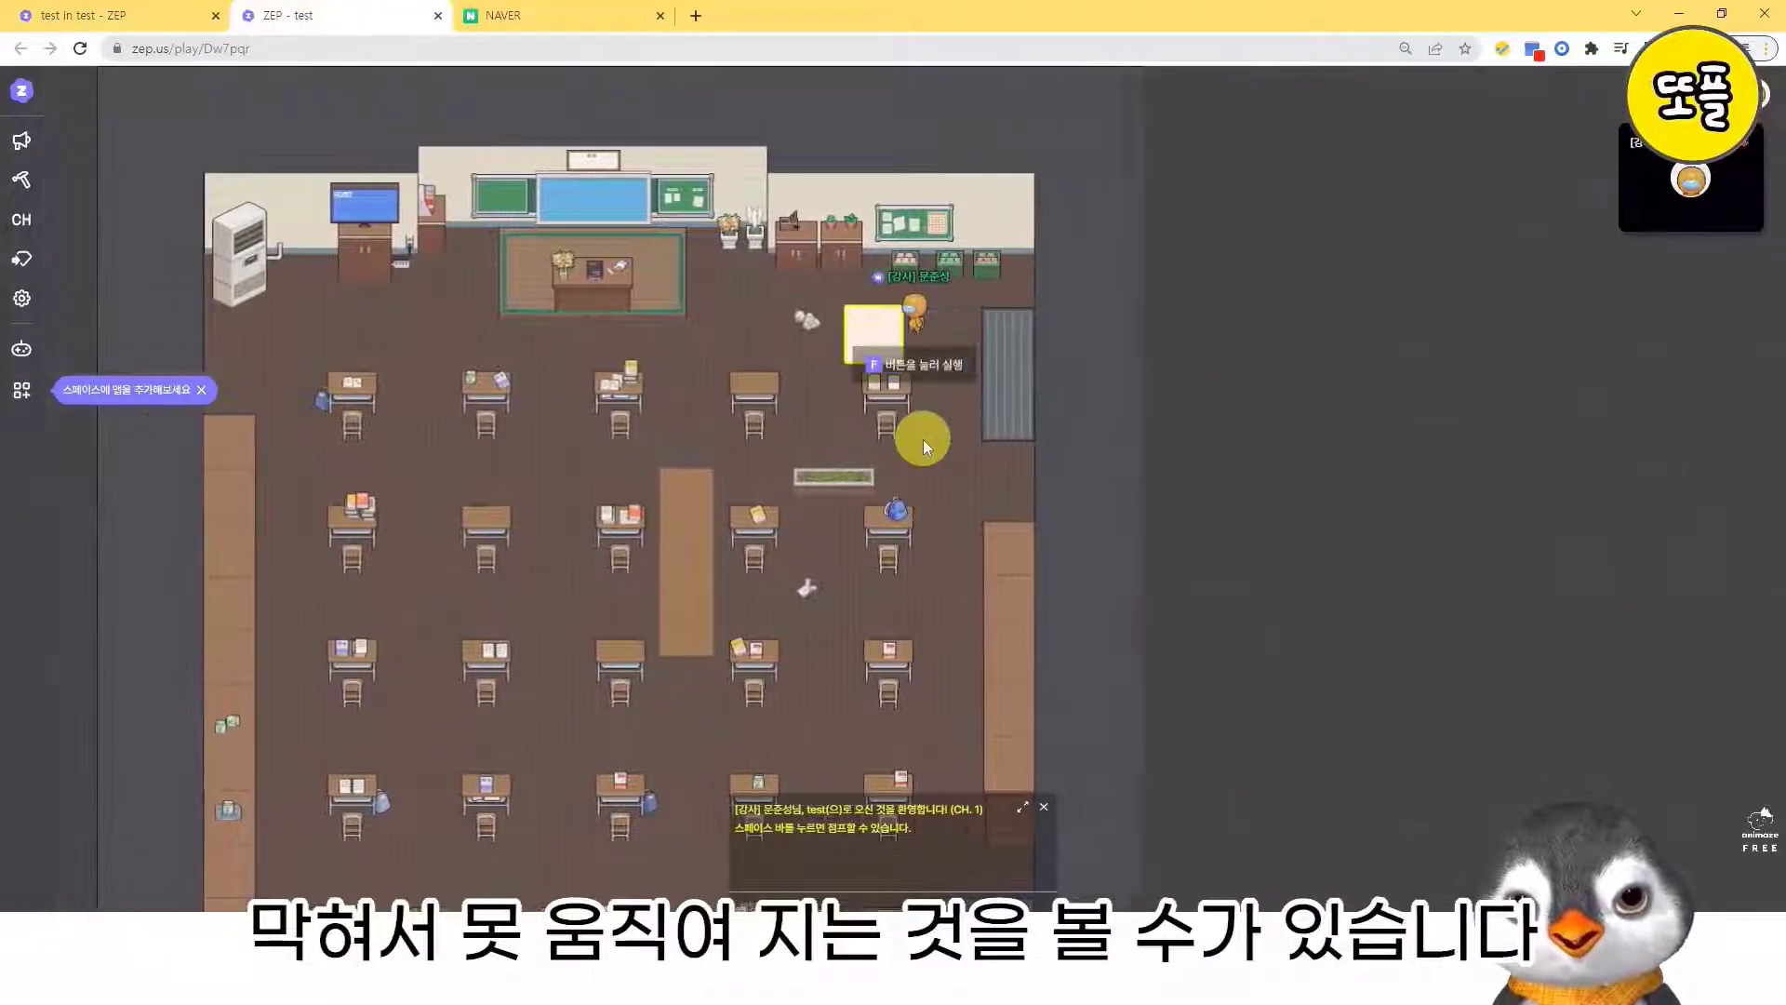
{"action": "key", "text": "Right"}
{"action": "key", "text": "Left"}
{"action": "key", "text": "Right"}
{"action": "key", "text": "Left"}
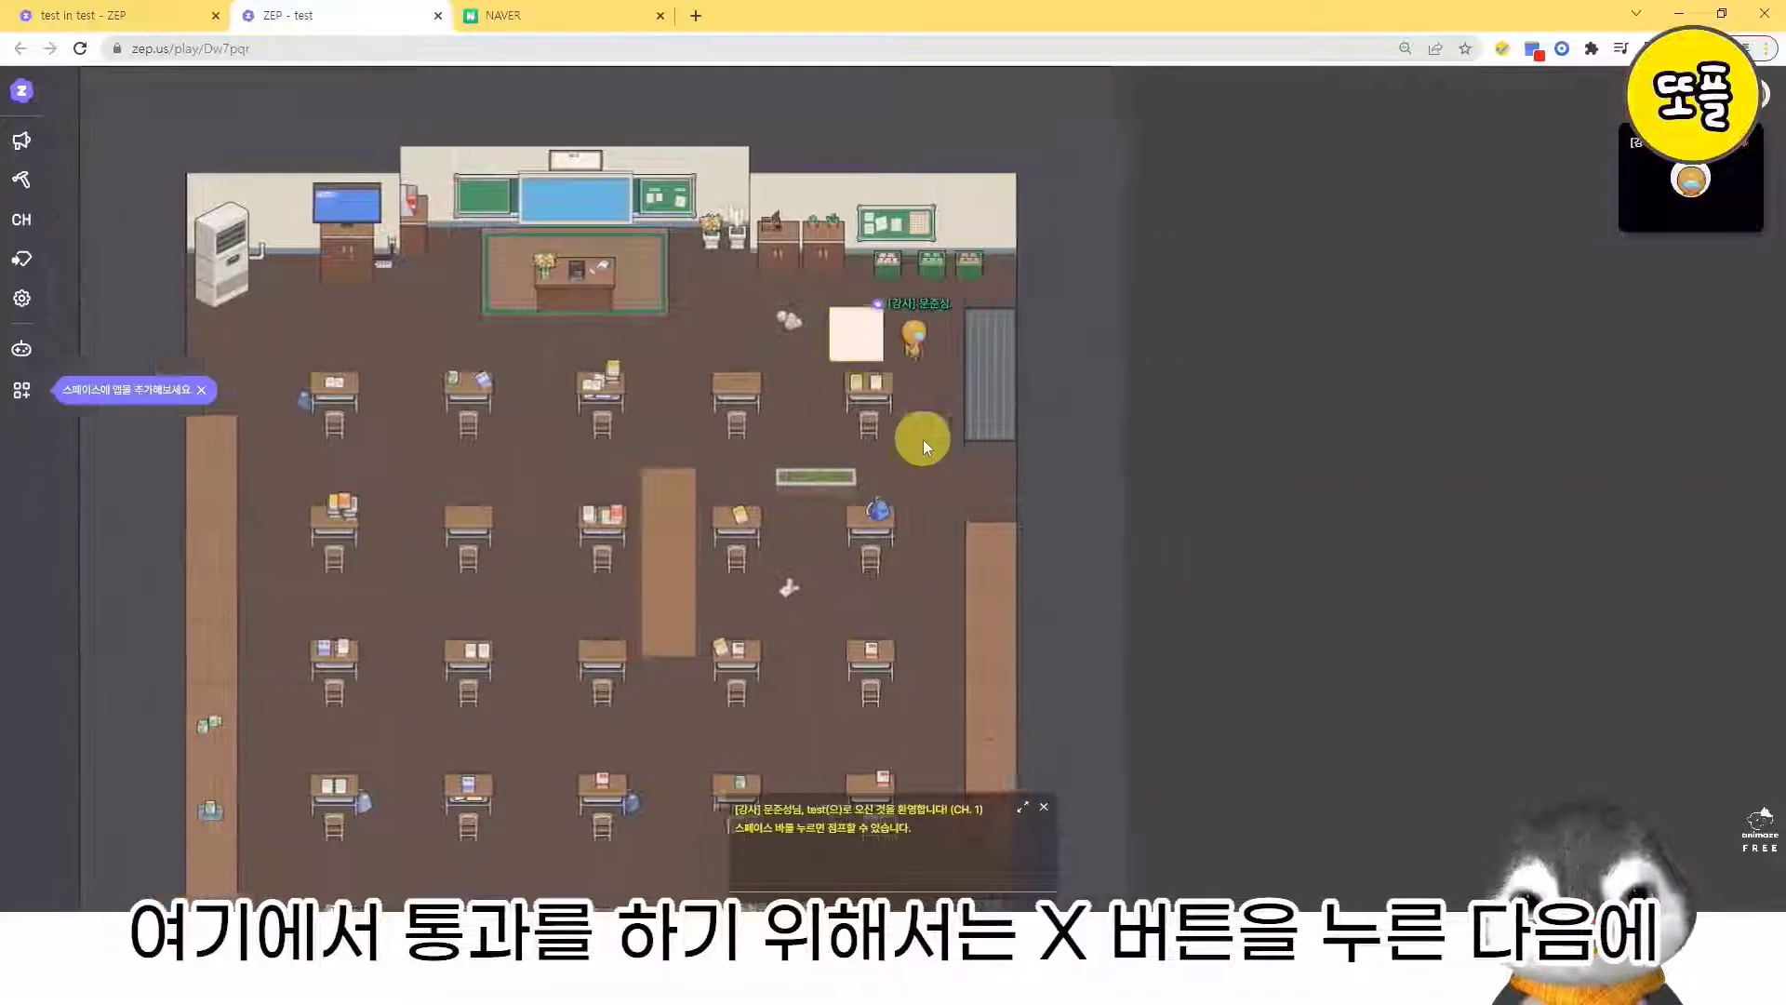
- Run the cream square's password popup, enter the object password and submit it
{"action": "key", "text": "f"}
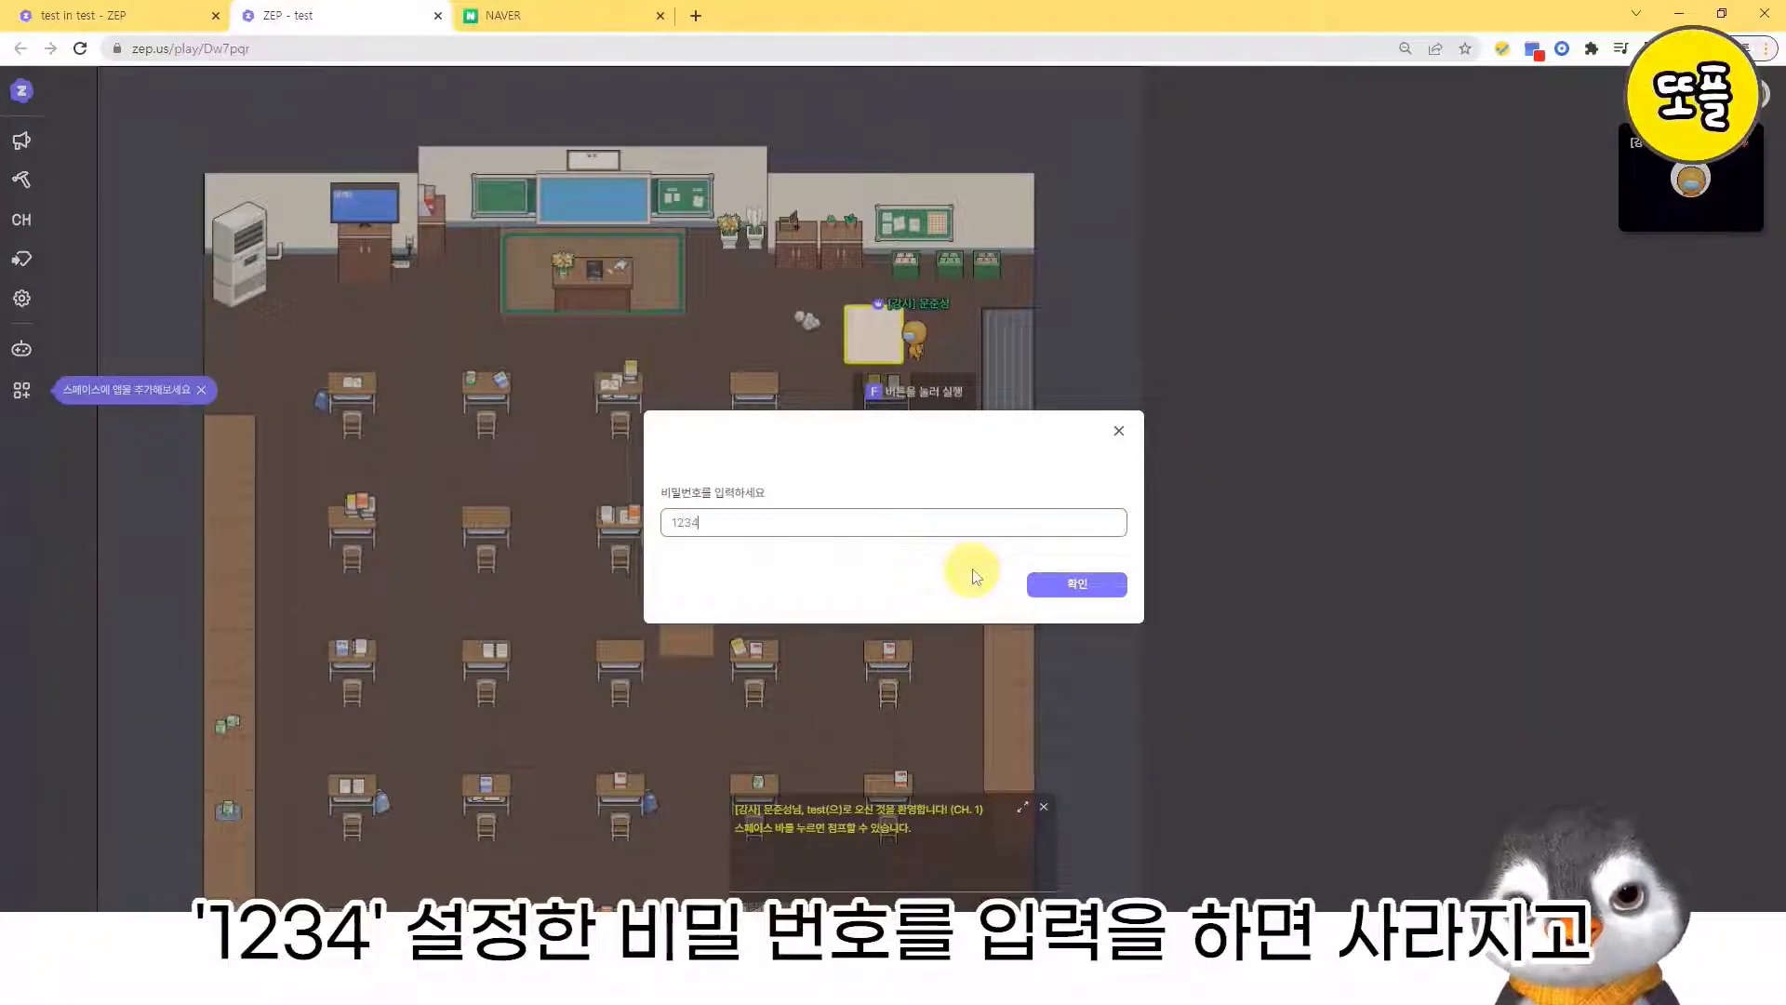
{"action": "type", "text": "1234"}
{"action": "key", "text": "Return"}
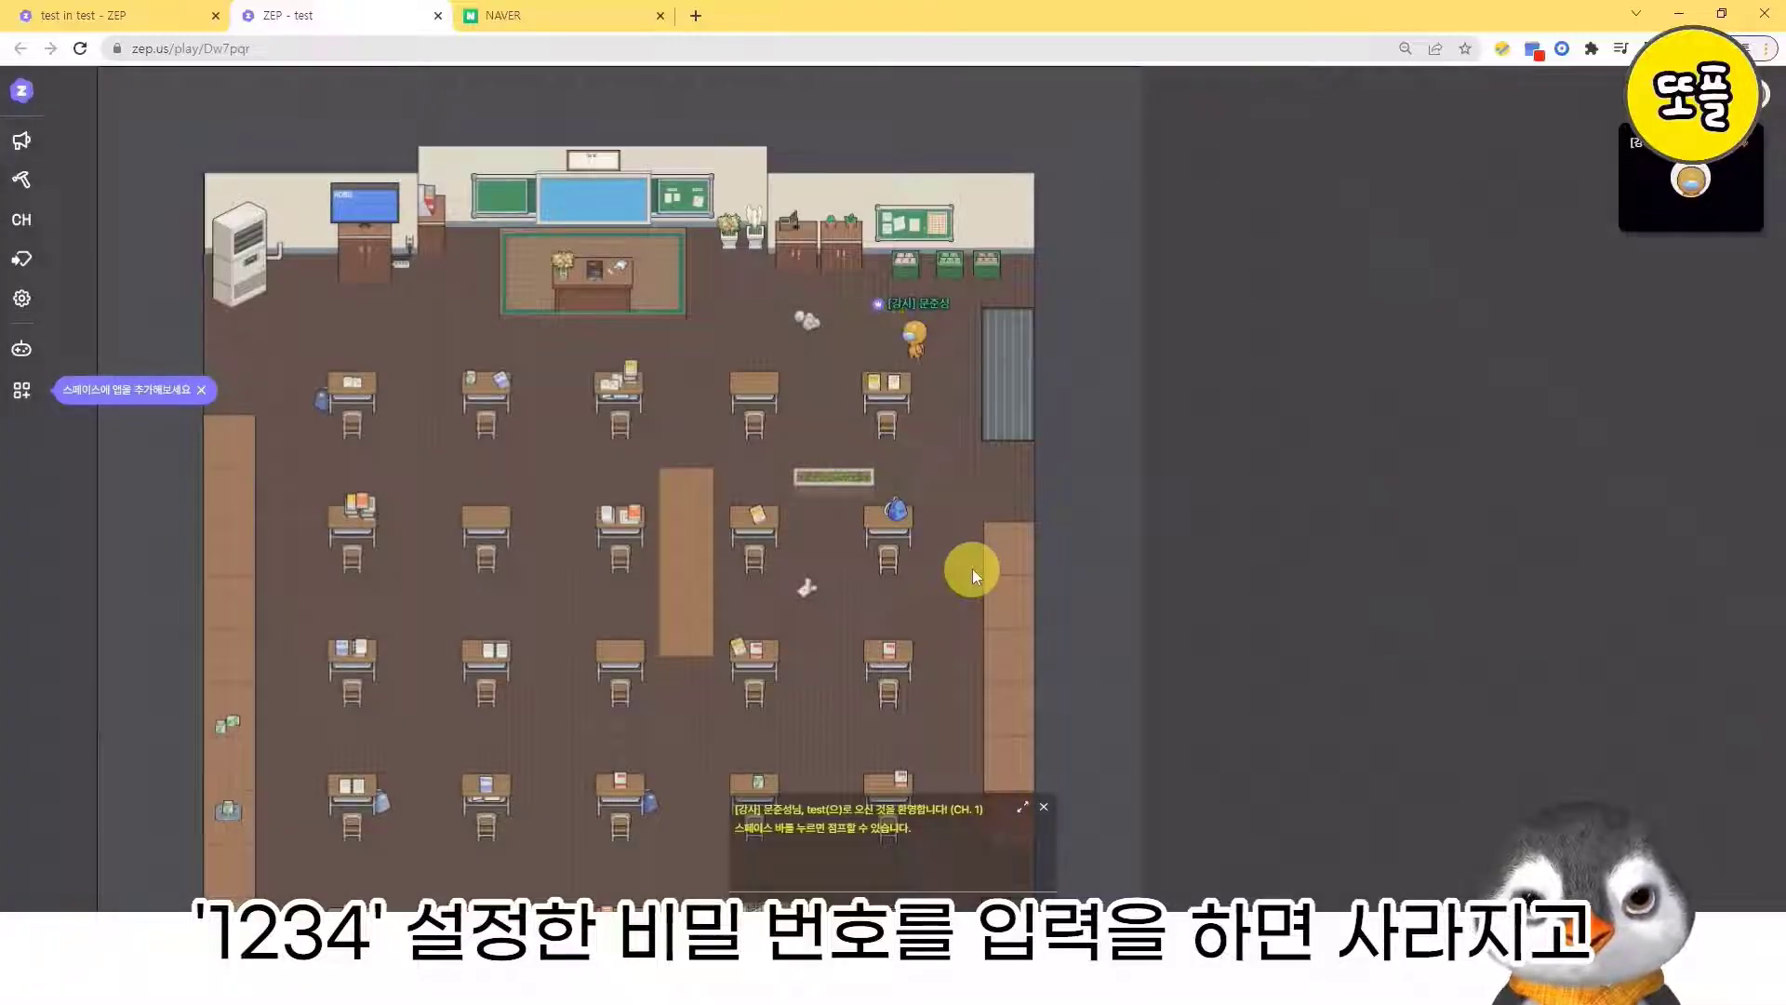
- Walk the avatar back and forth through the unlocked passage and on into the classroom among the desks
{"action": "key", "text": "Left"}
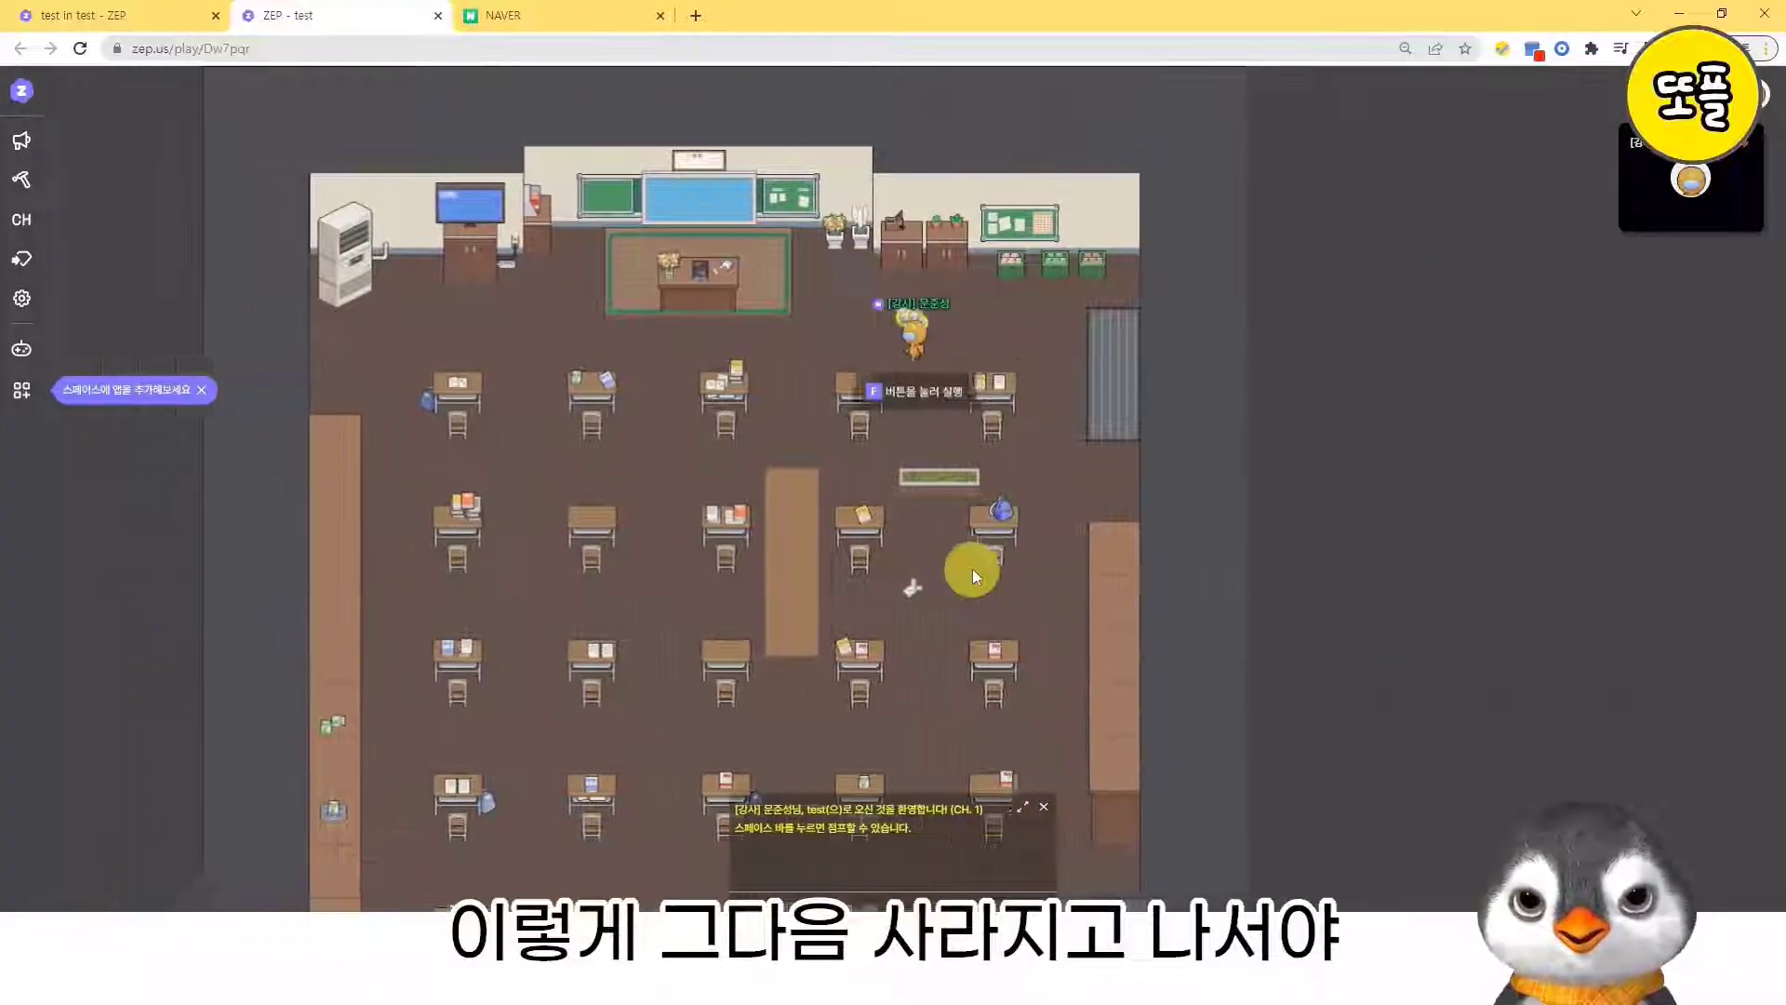
{"action": "key", "text": "Right"}
{"action": "key", "text": "Left"}
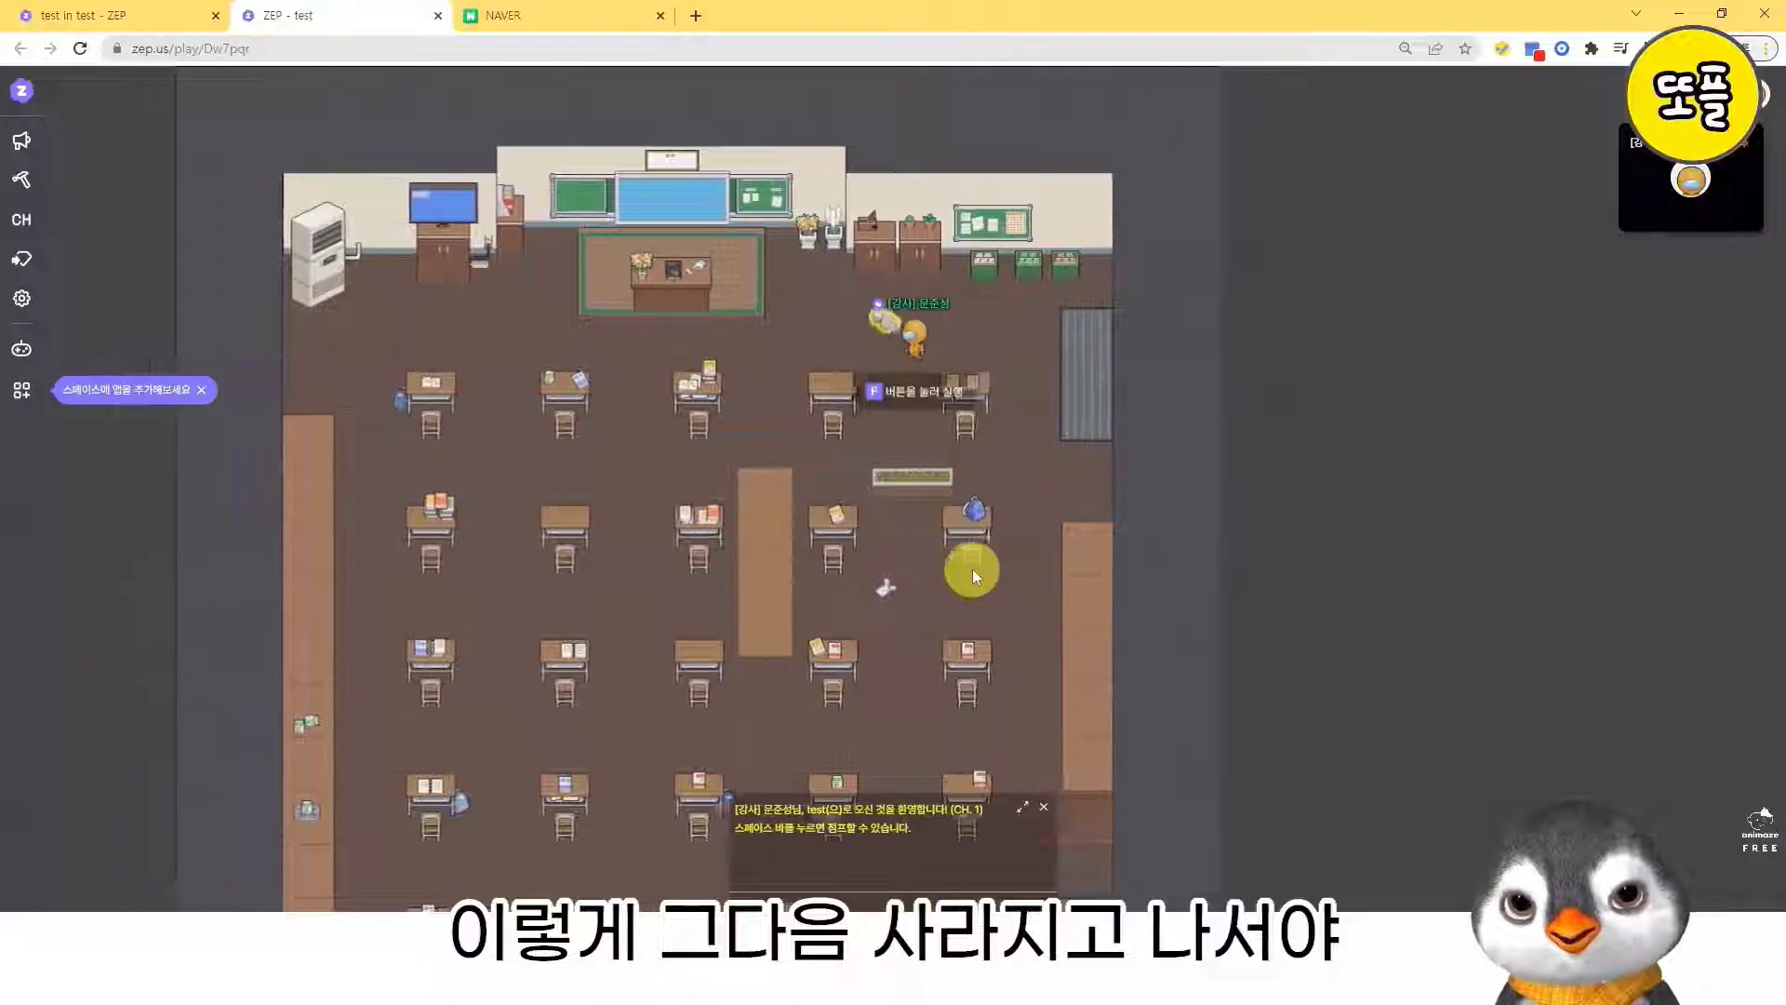
{"action": "key", "text": "Right"}
{"action": "key", "text": "Left"}
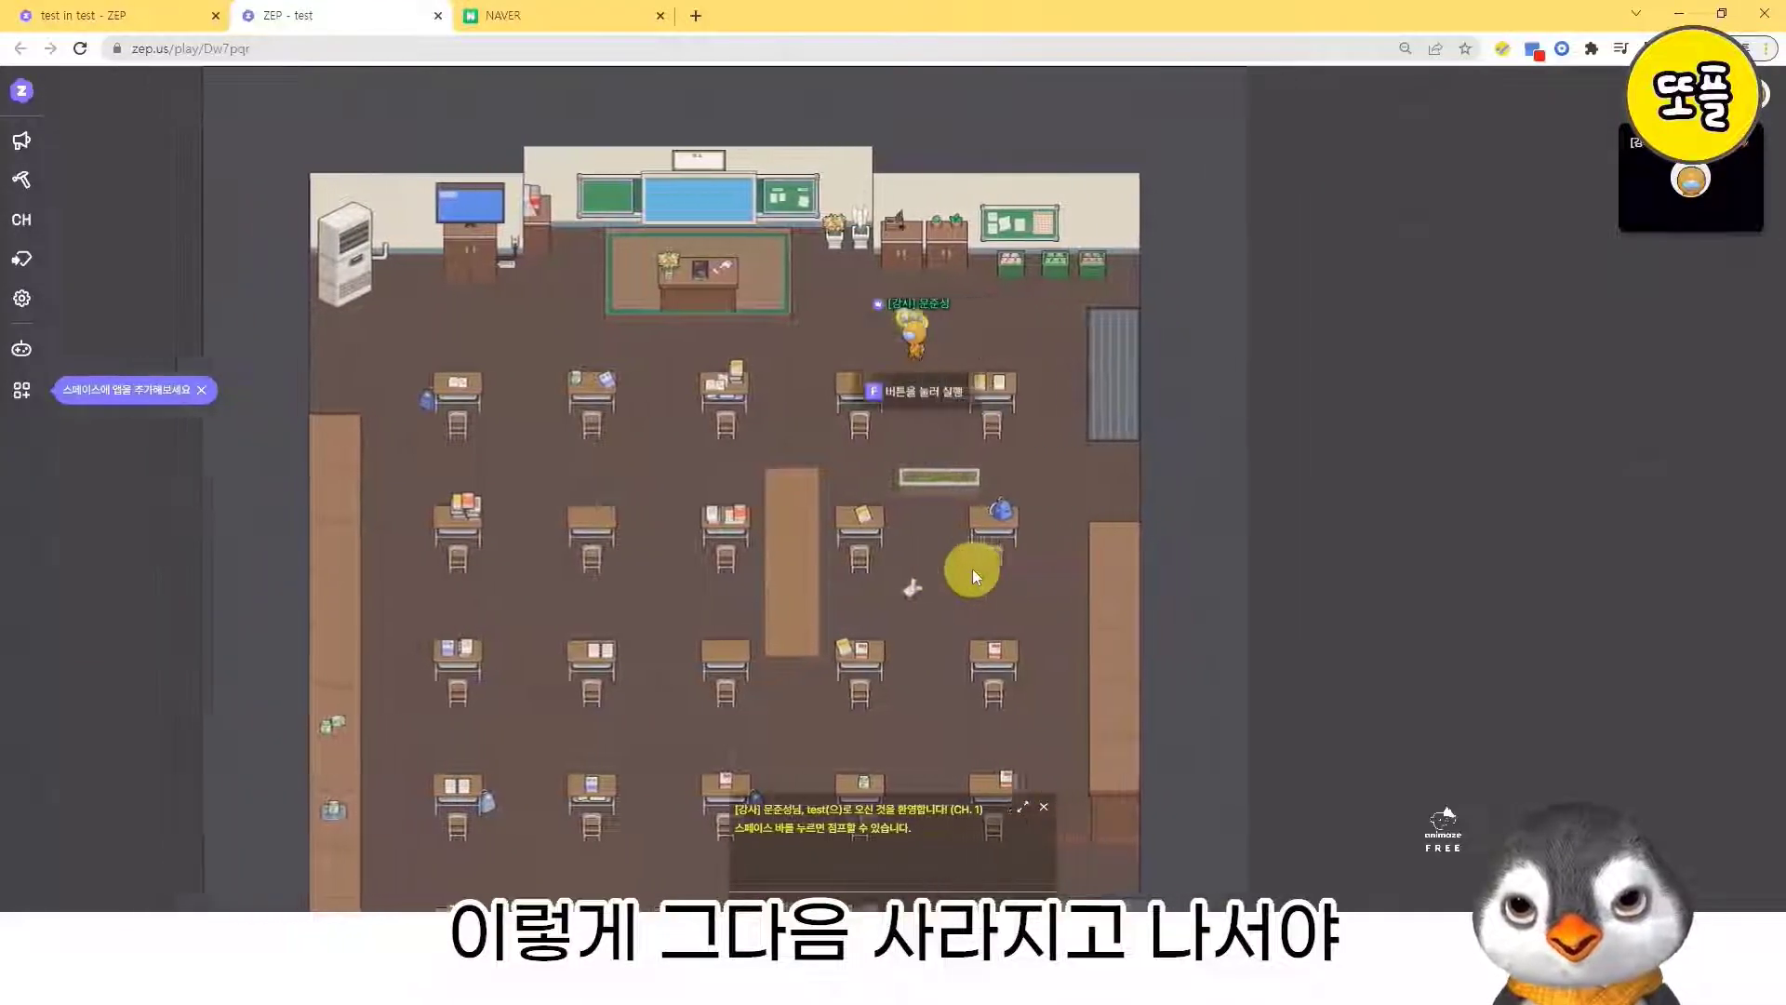
{"action": "key", "text": "Right"}
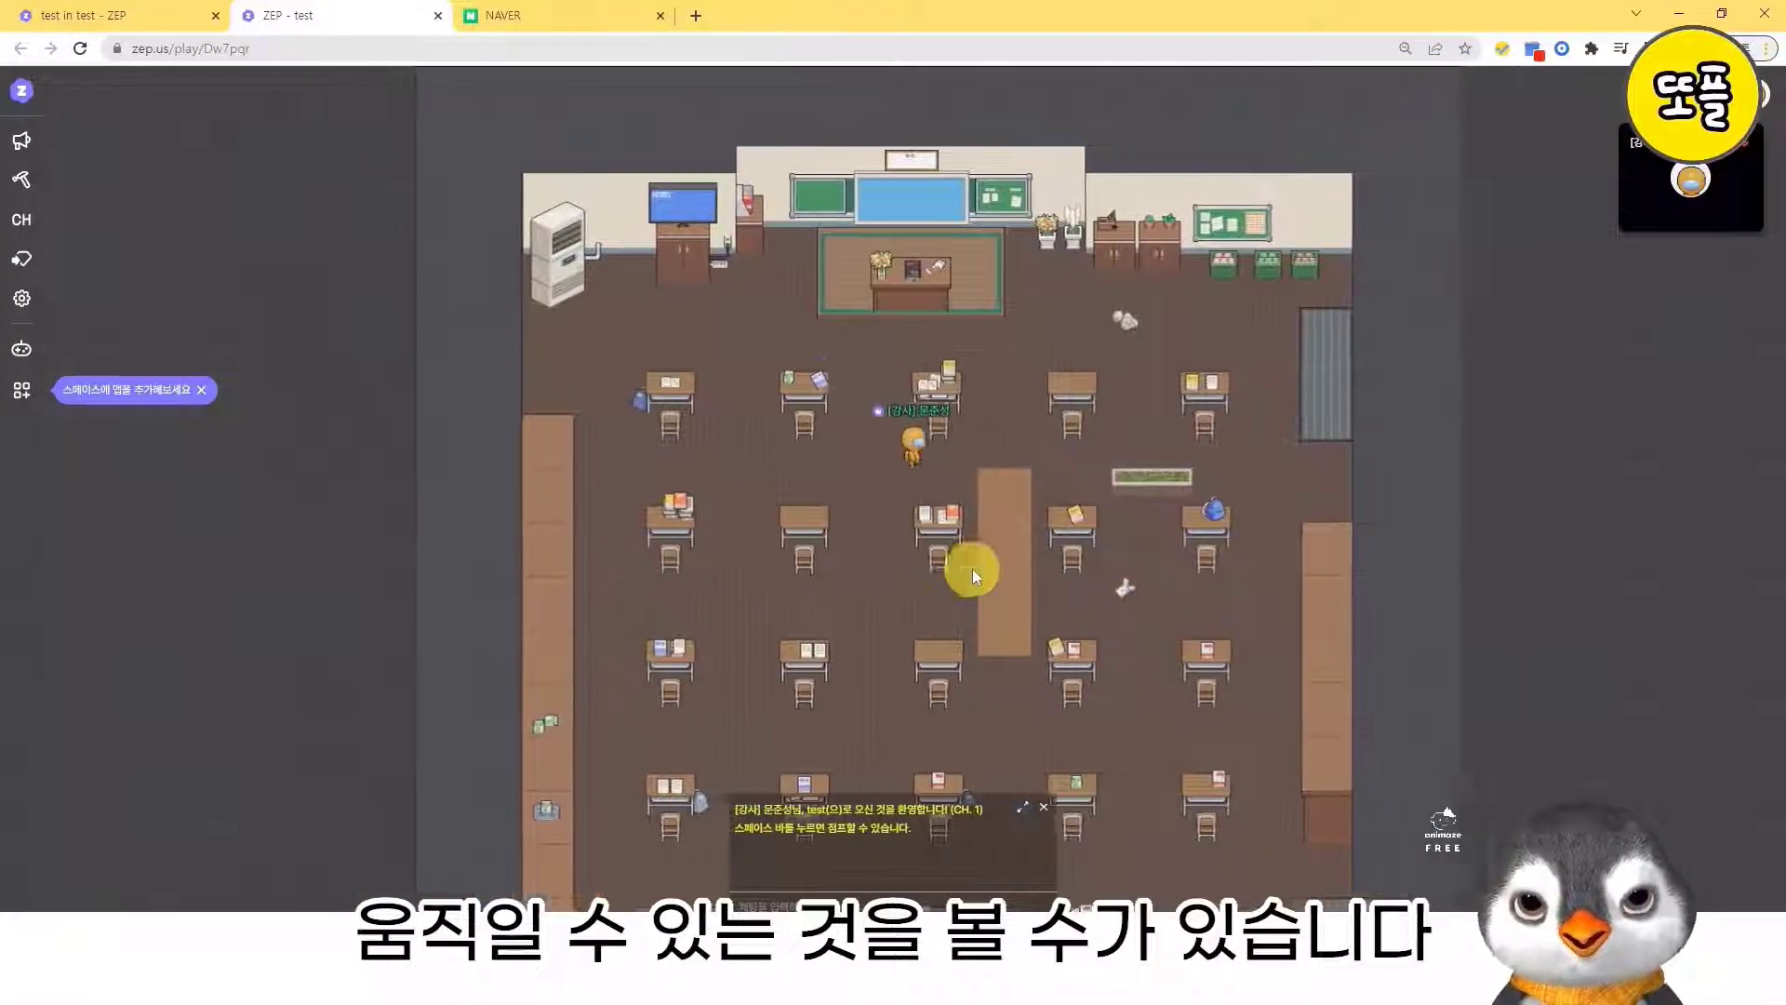
{"action": "key", "text": "Left"}
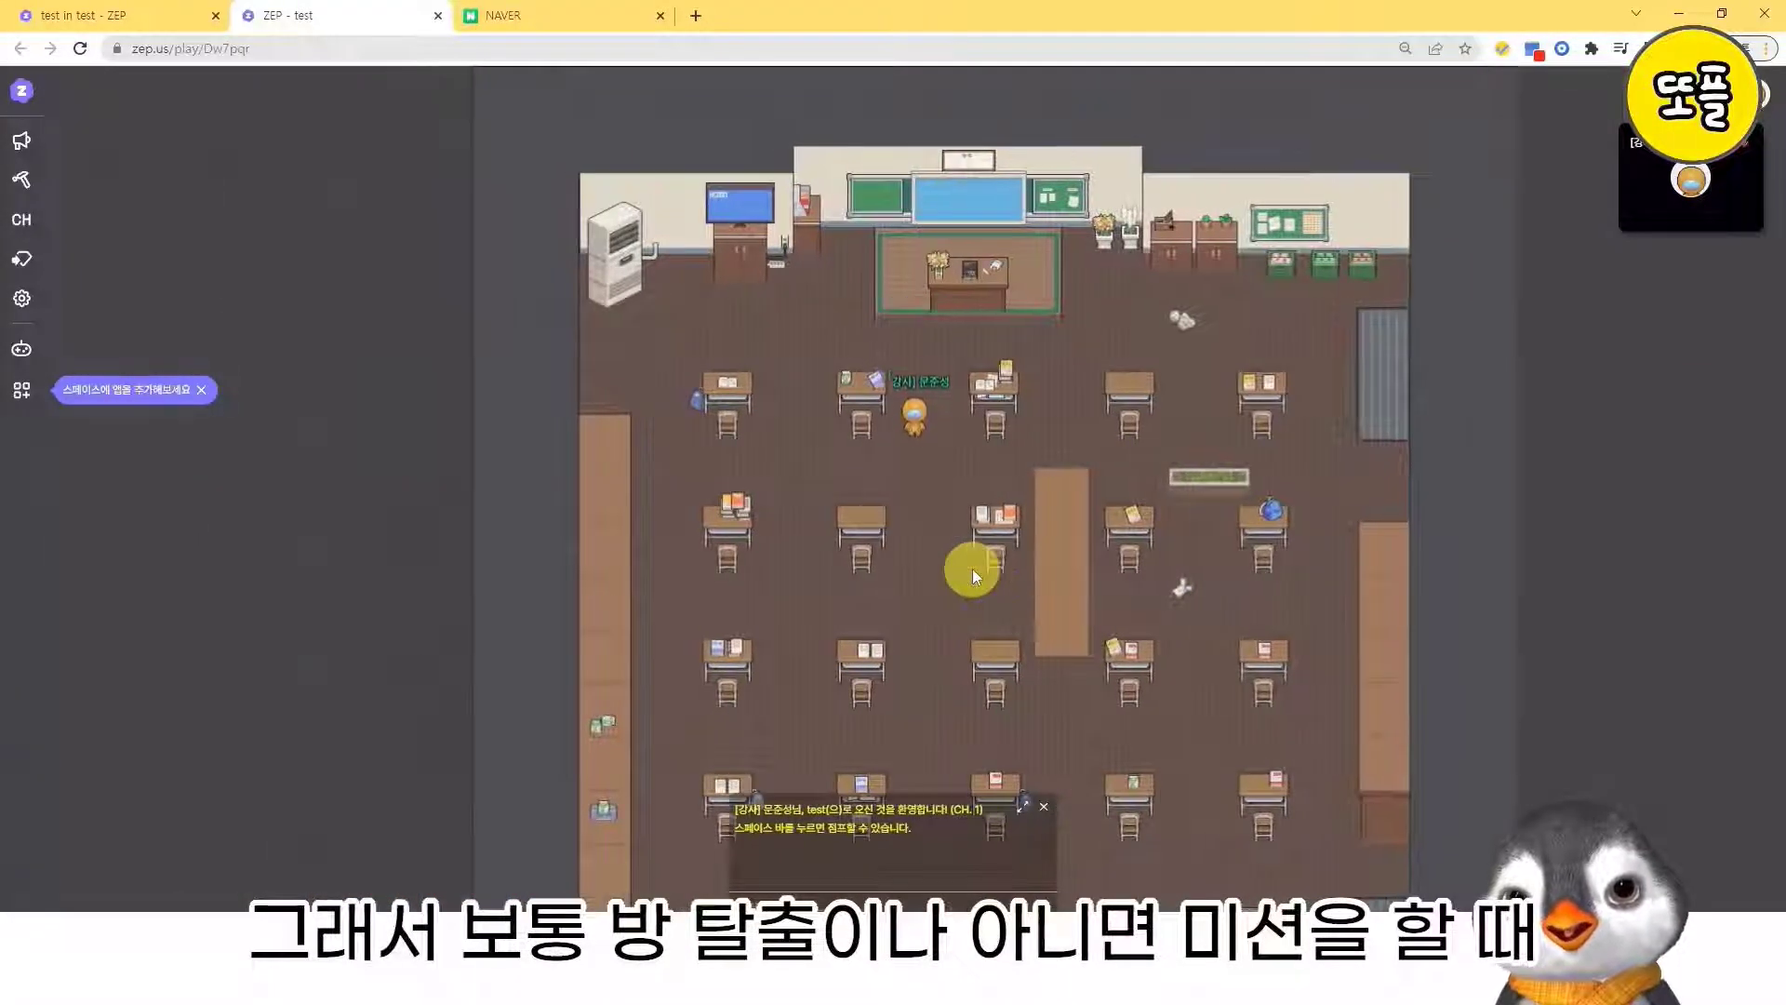
{"action": "key", "text": "Right"}
{"action": "key", "text": "Left"}
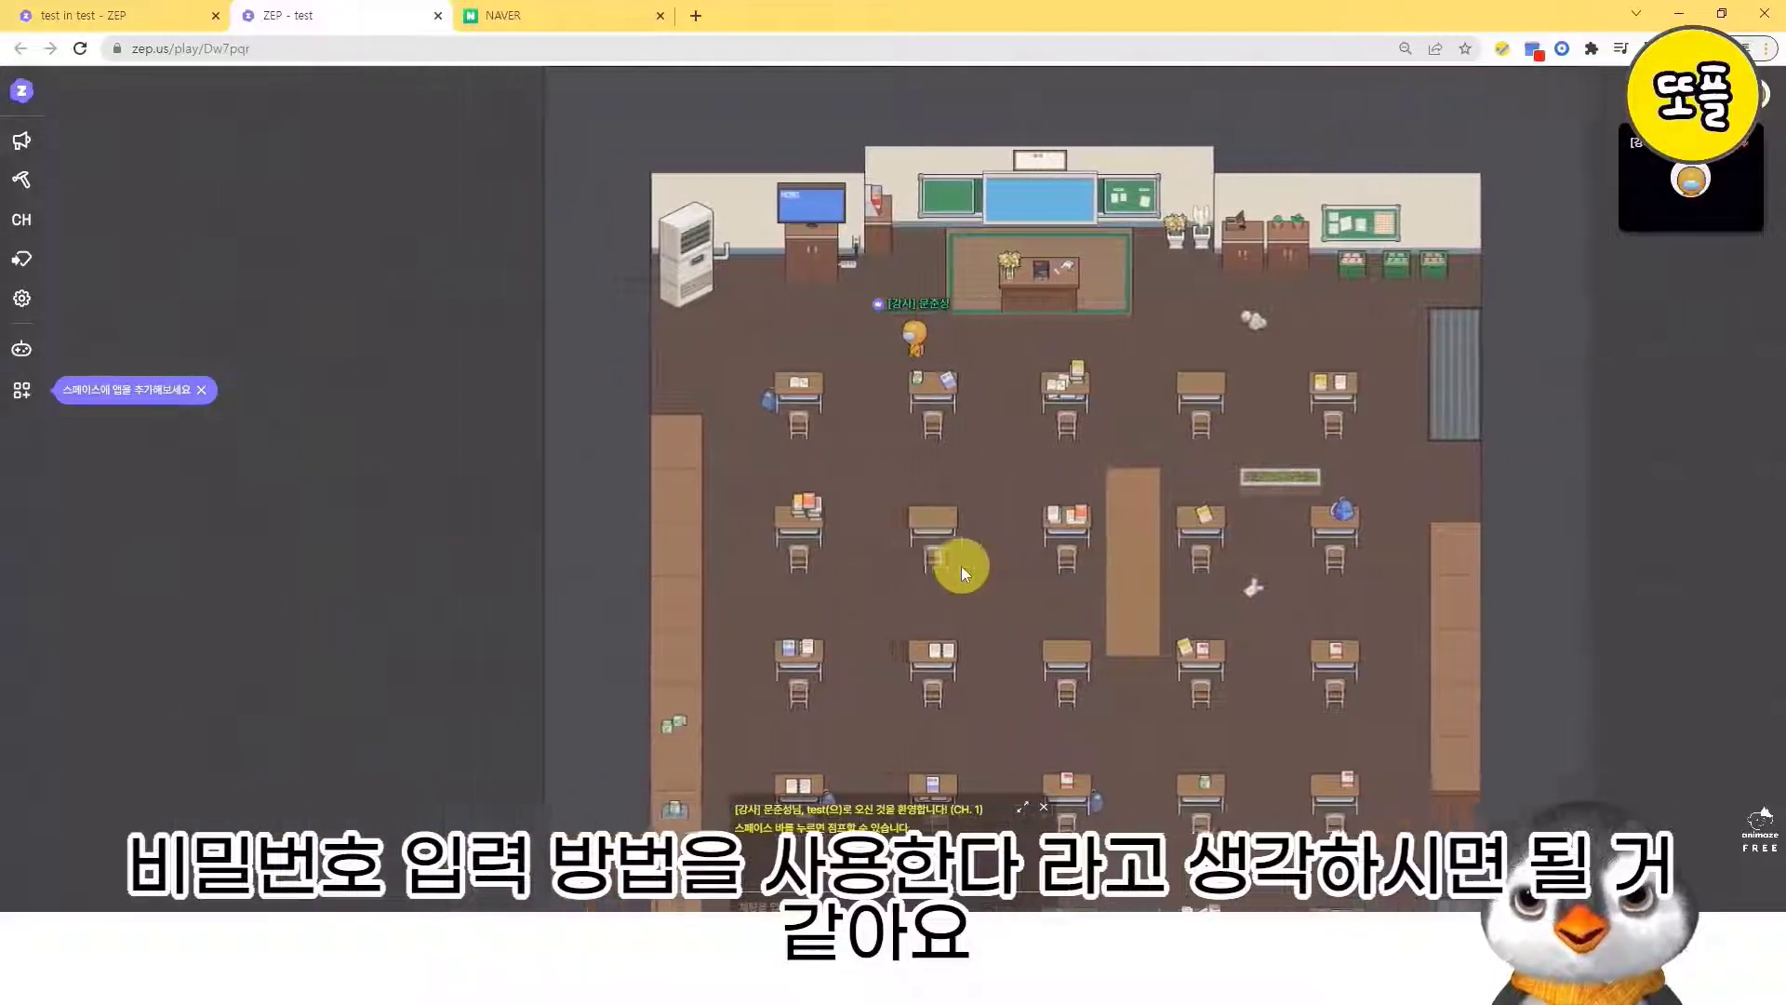
{"action": "key", "text": "Left"}
{"action": "key", "text": "Right"}
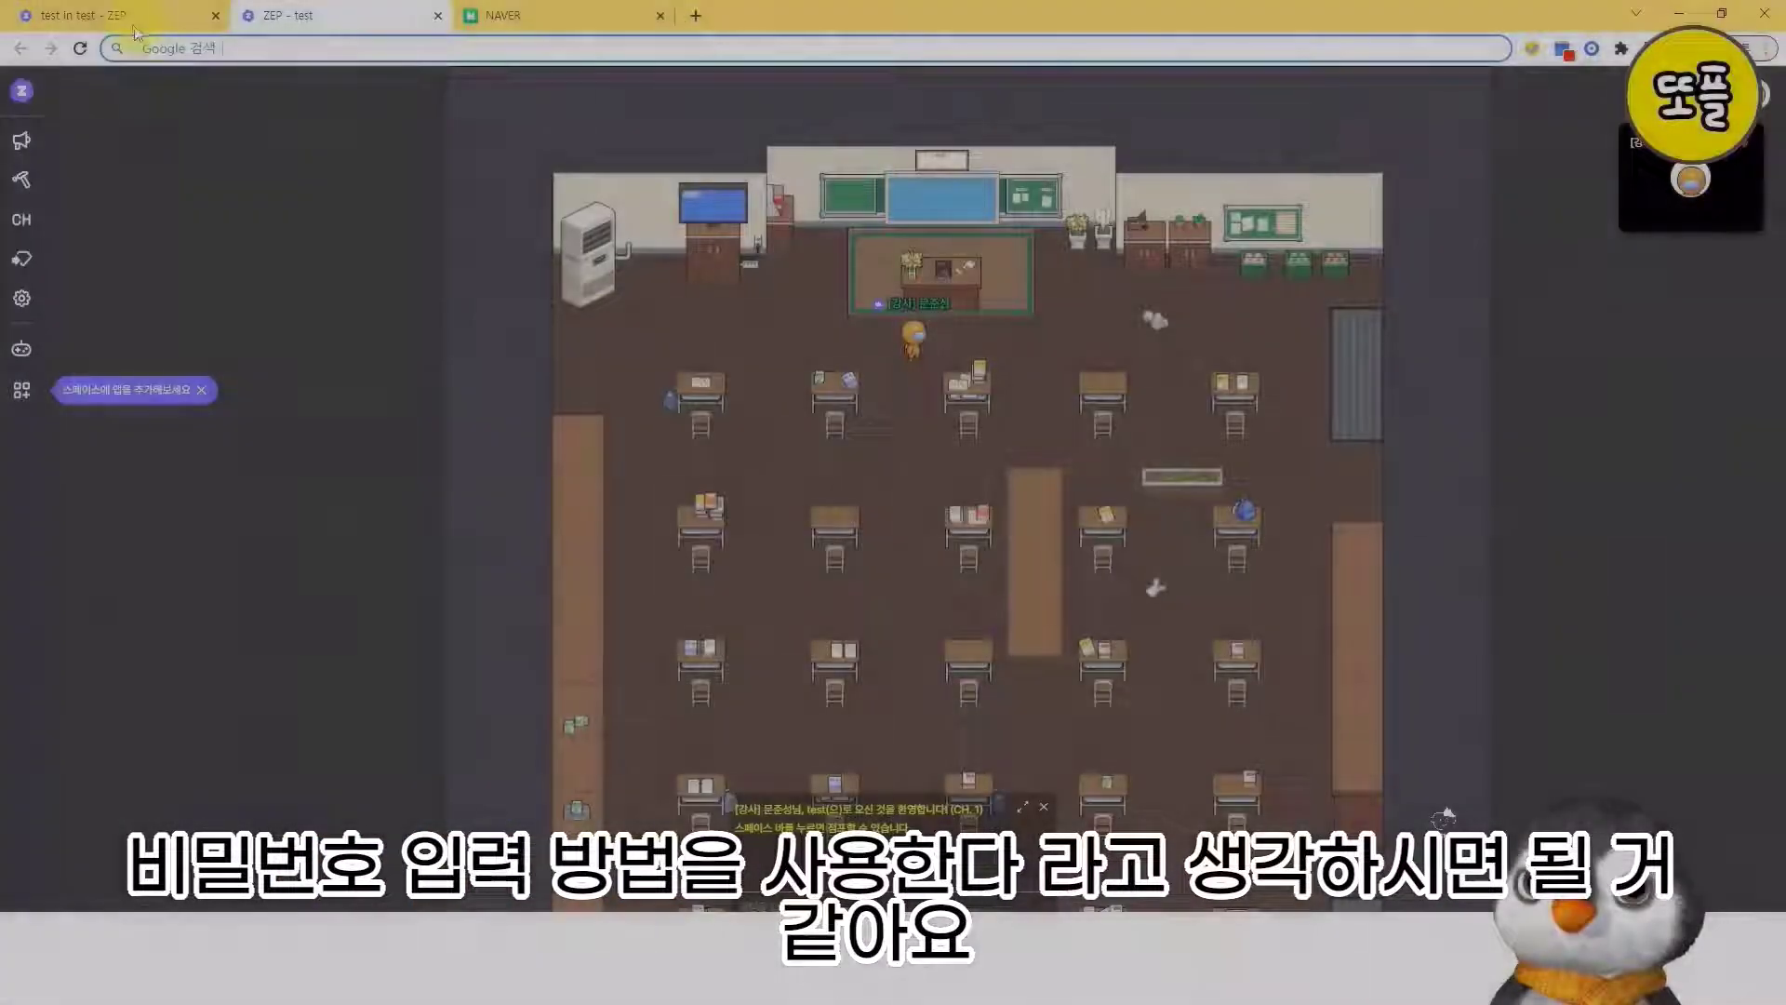
- In the map editor, place the blue trash bin as an upper object with its size set to 200 mid-classroom, and save the map
{"action": "left_click", "coordinate": [109, 13]}
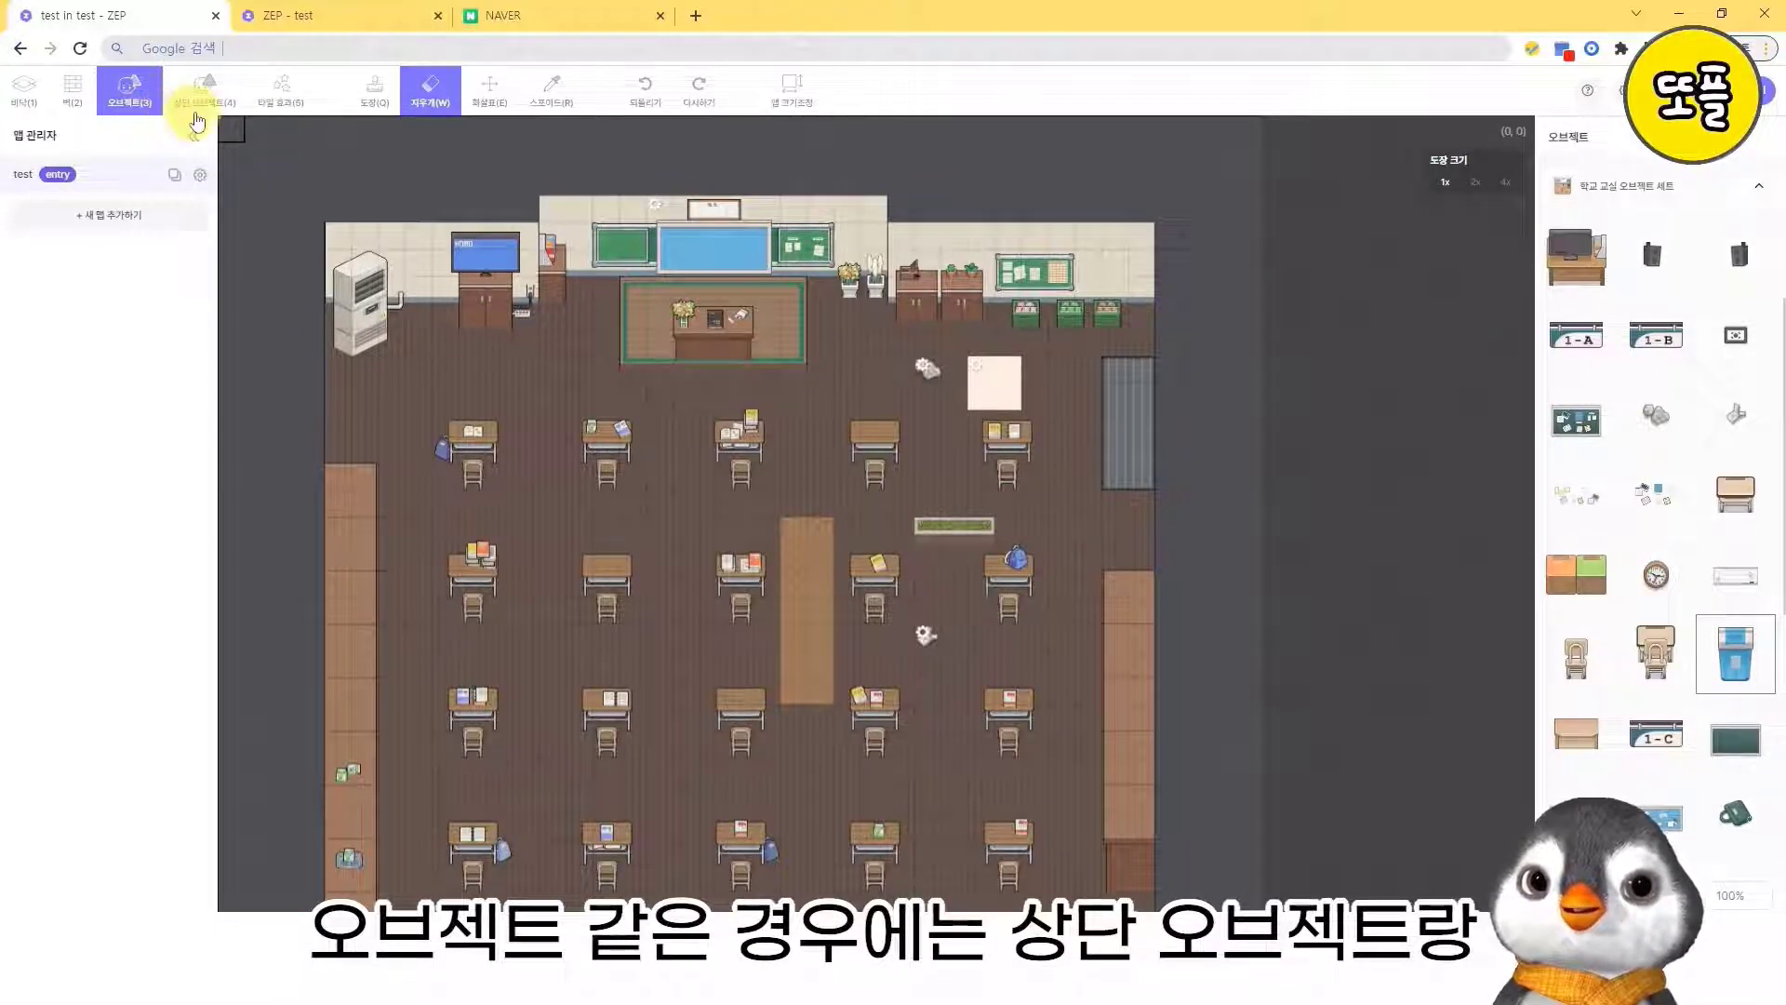
{"action": "left_click", "coordinate": [200, 93]}
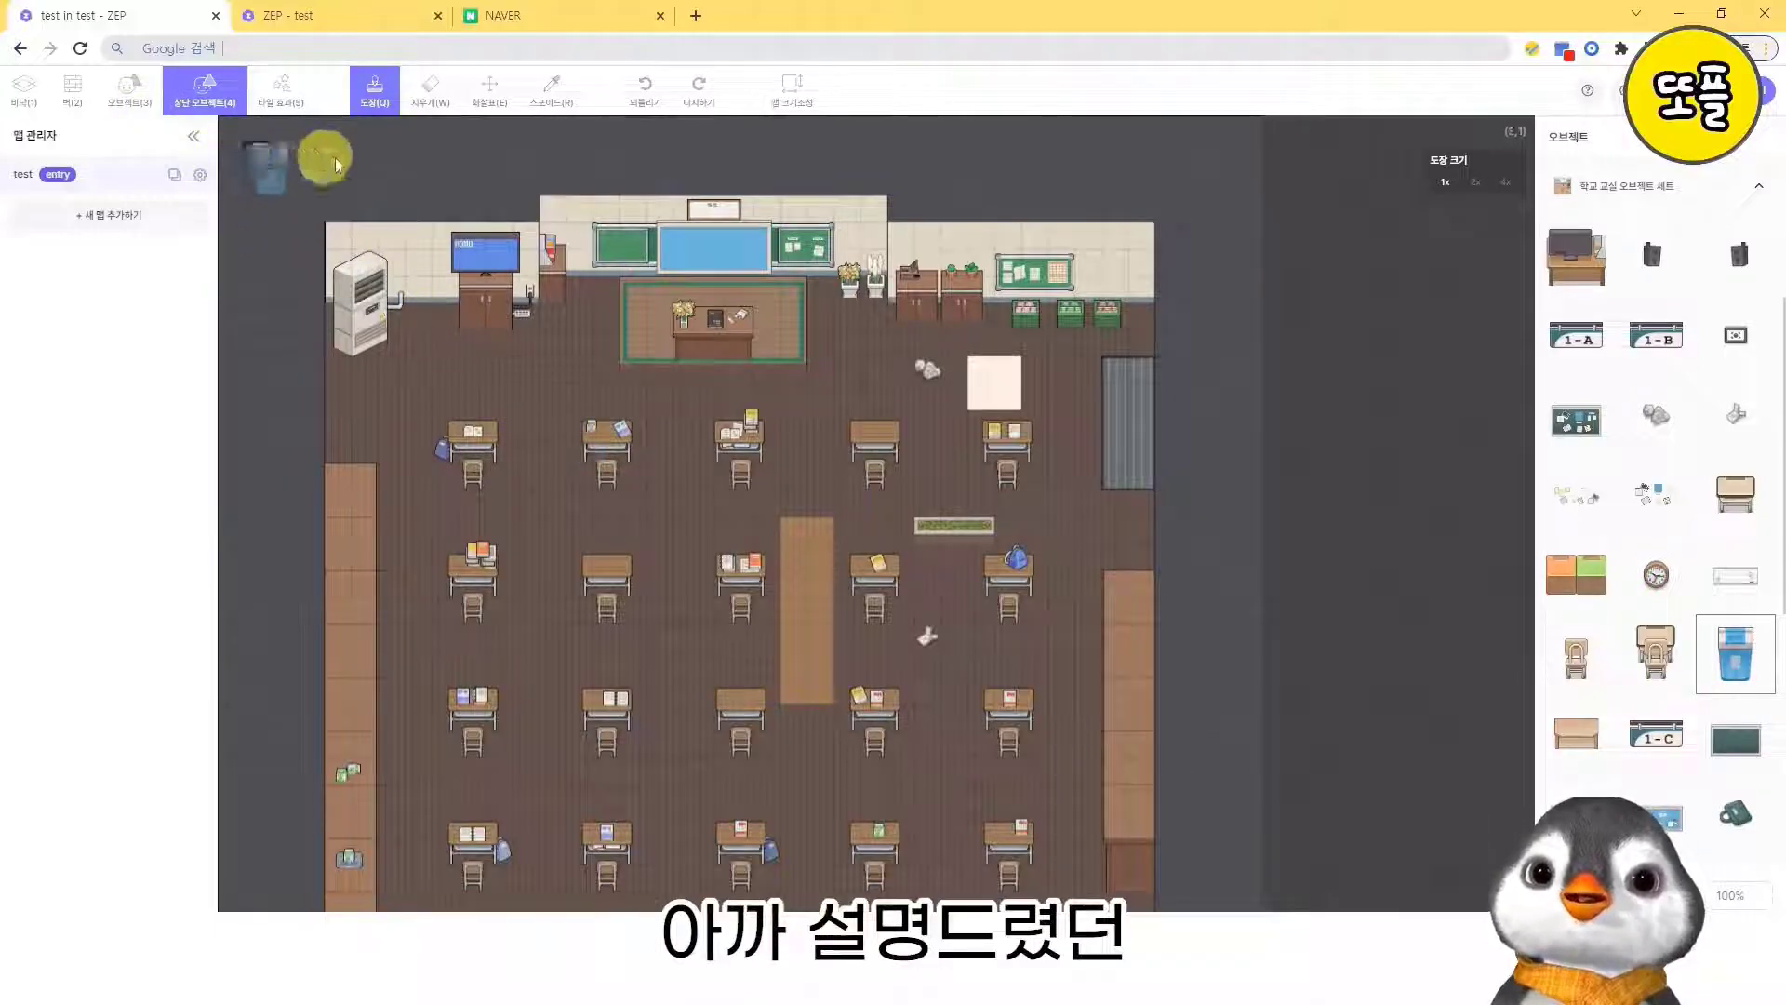
{"action": "left_click", "coordinate": [41, 104]}
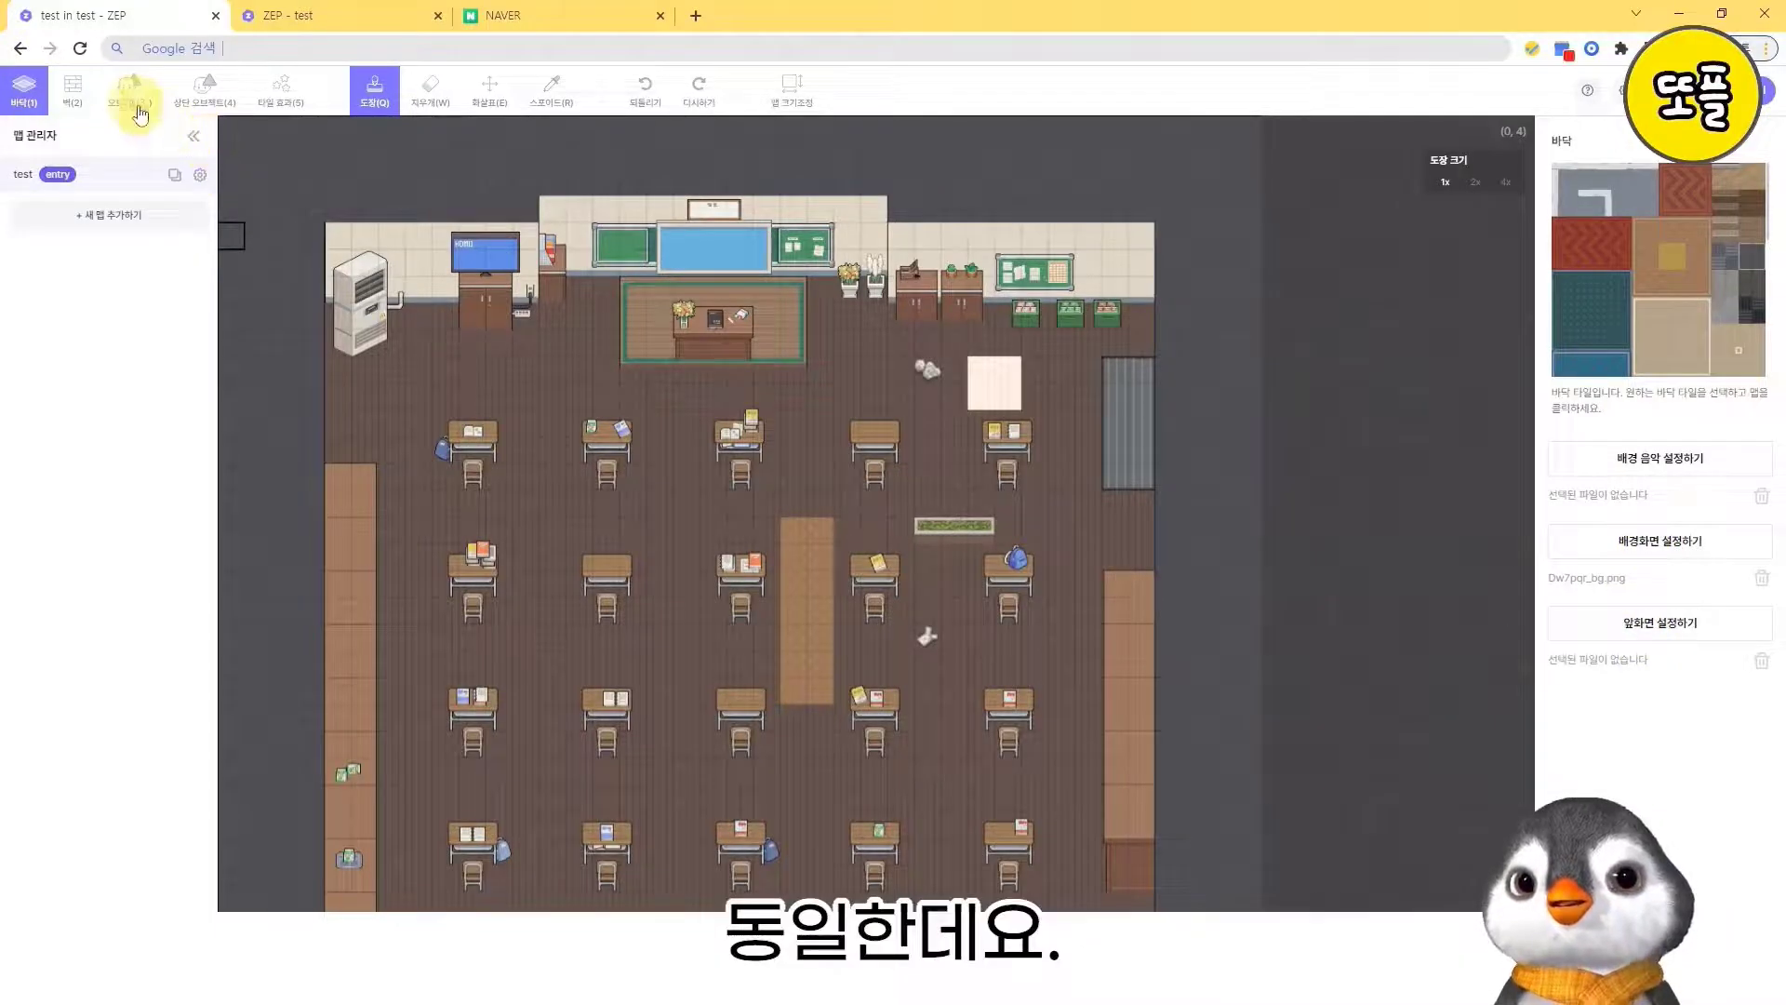
{"action": "left_click", "coordinate": [213, 102]}
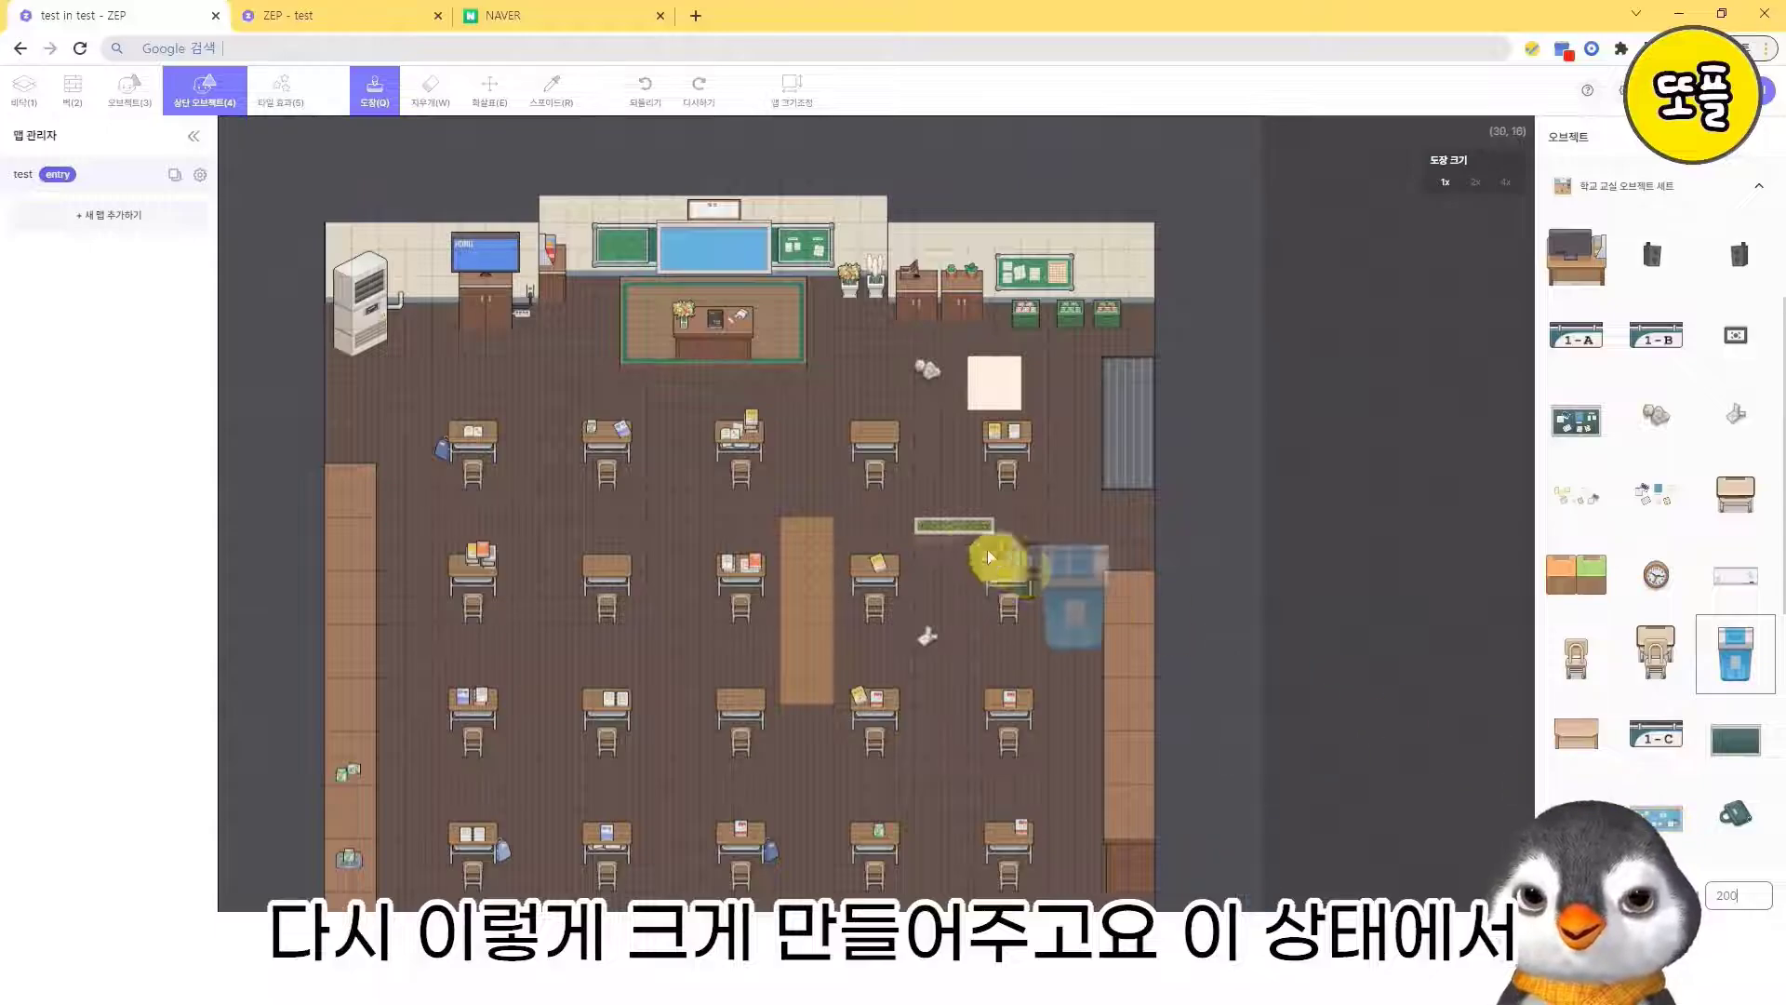
{"action": "left_click", "coordinate": [794, 453]}
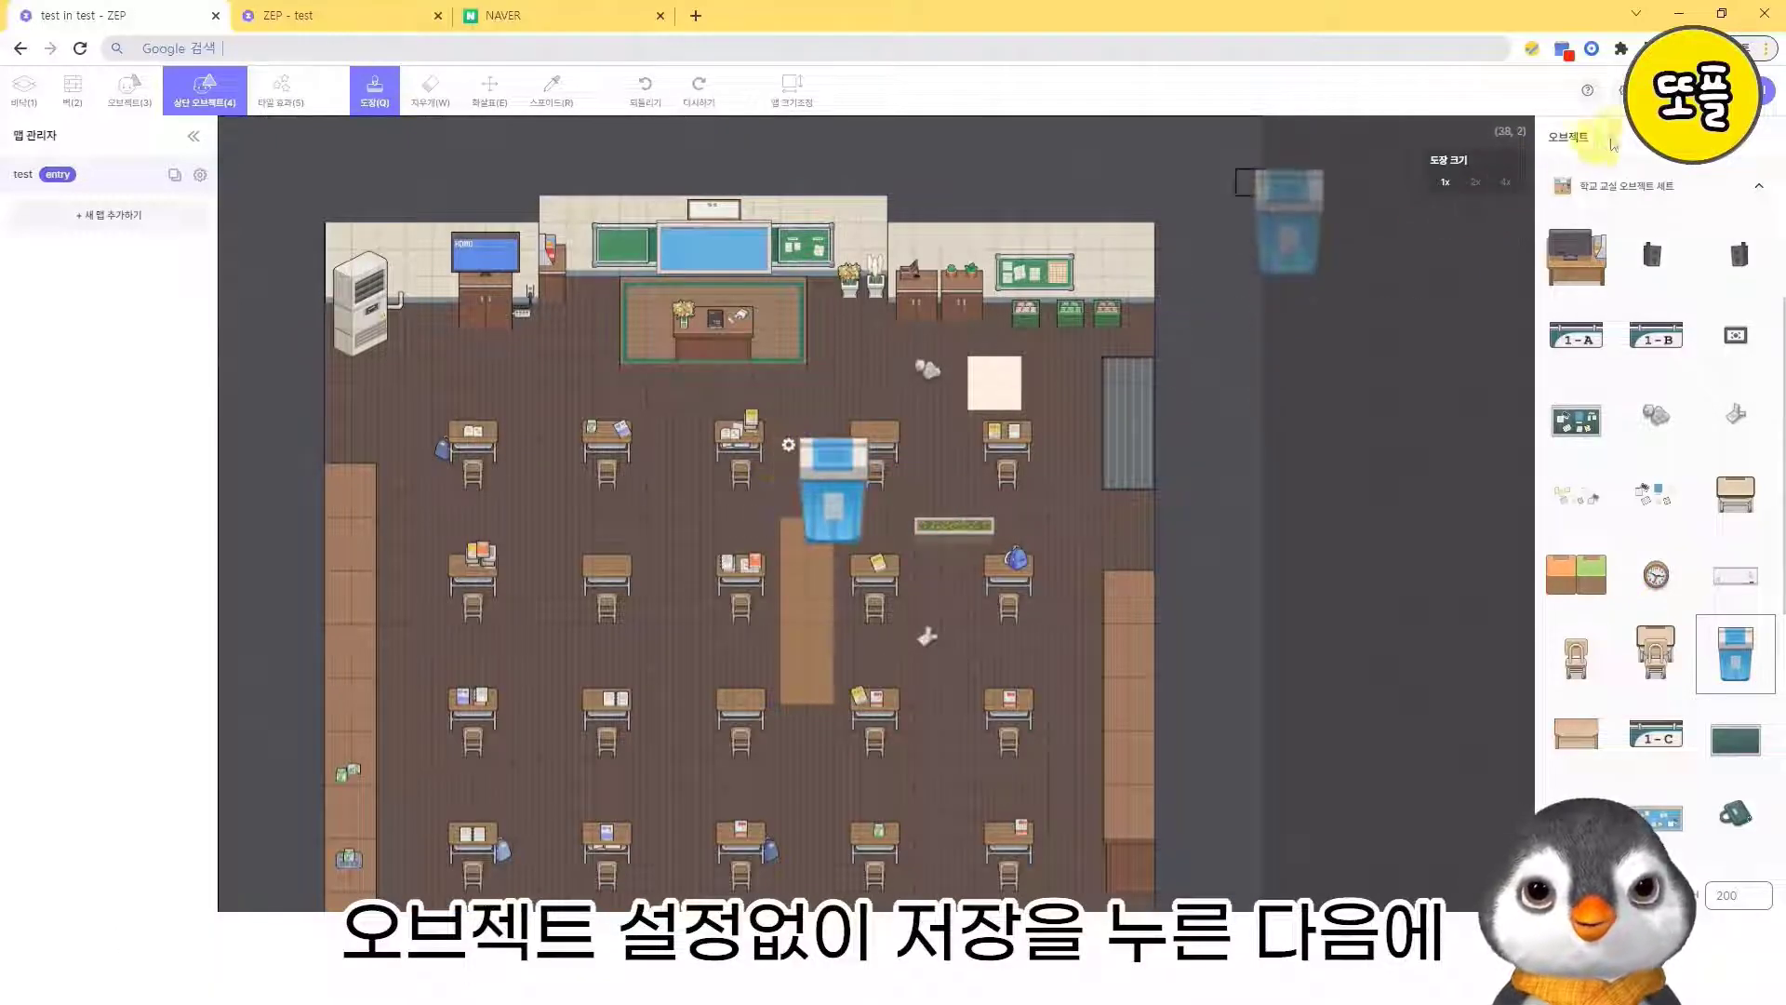
{"action": "key", "text": "ctrl+s"}
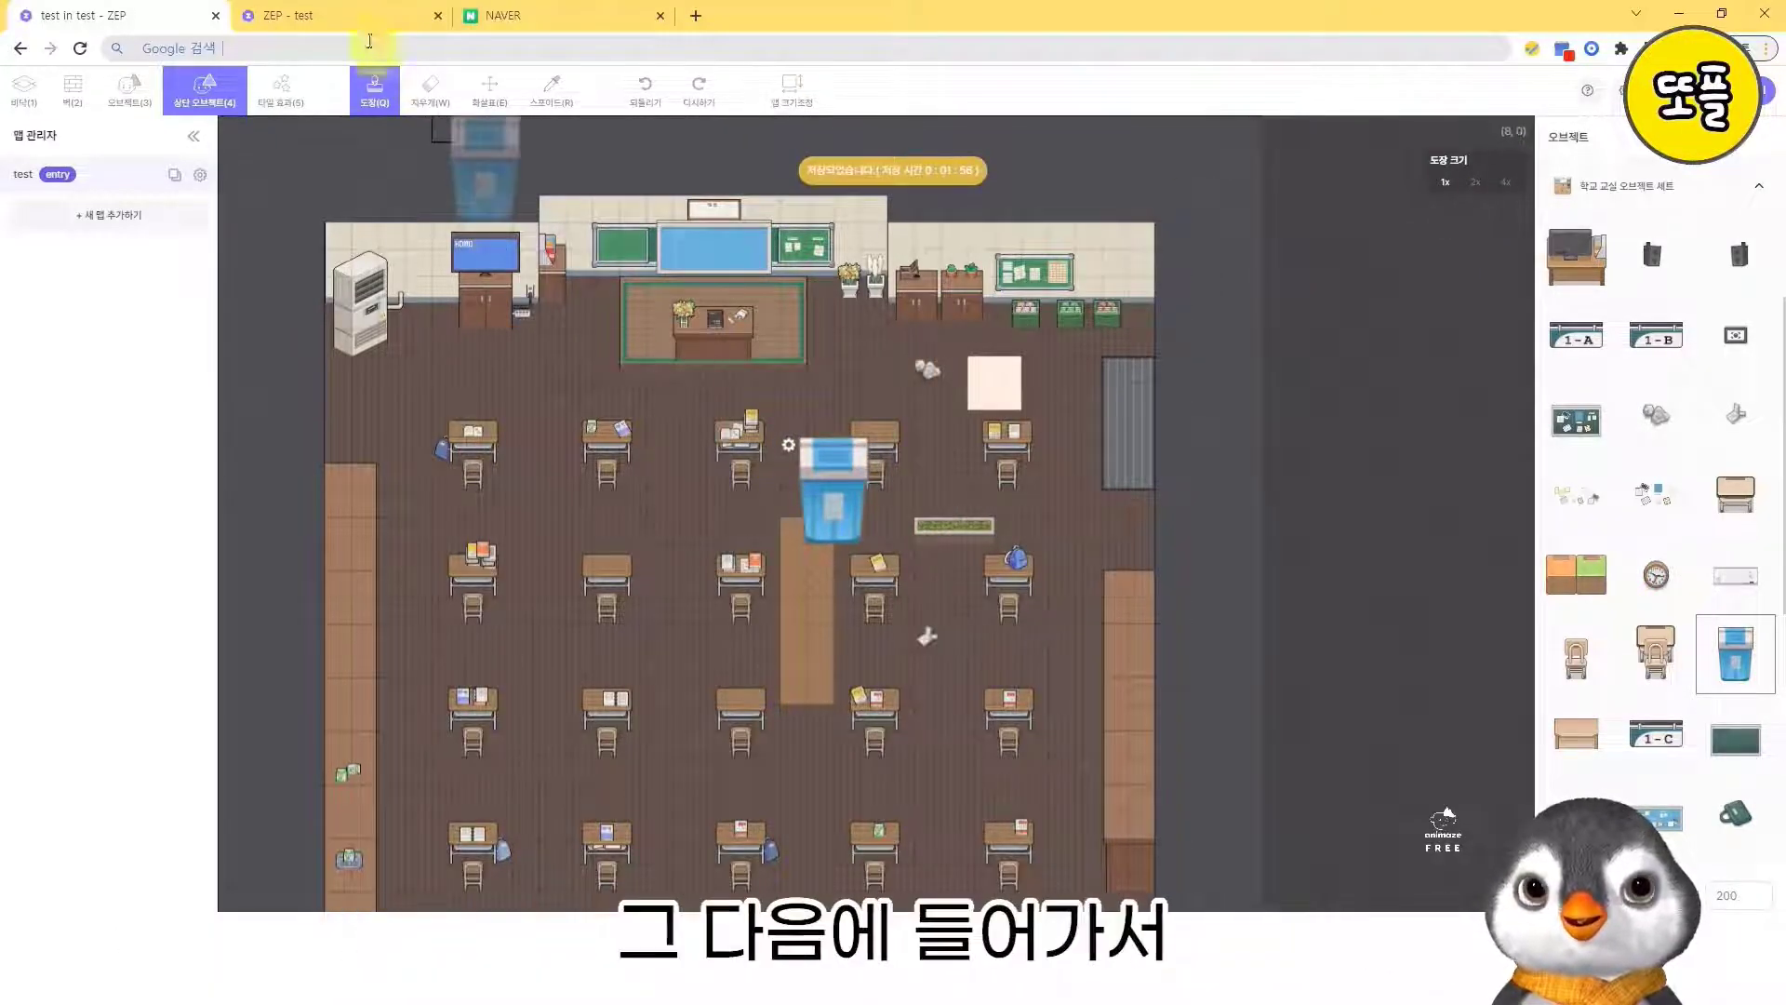
- Reload the play page, run the cream square's password popup and submit the object password
{"action": "left_click", "coordinate": [344, 15]}
{"action": "key", "text": "F5"}
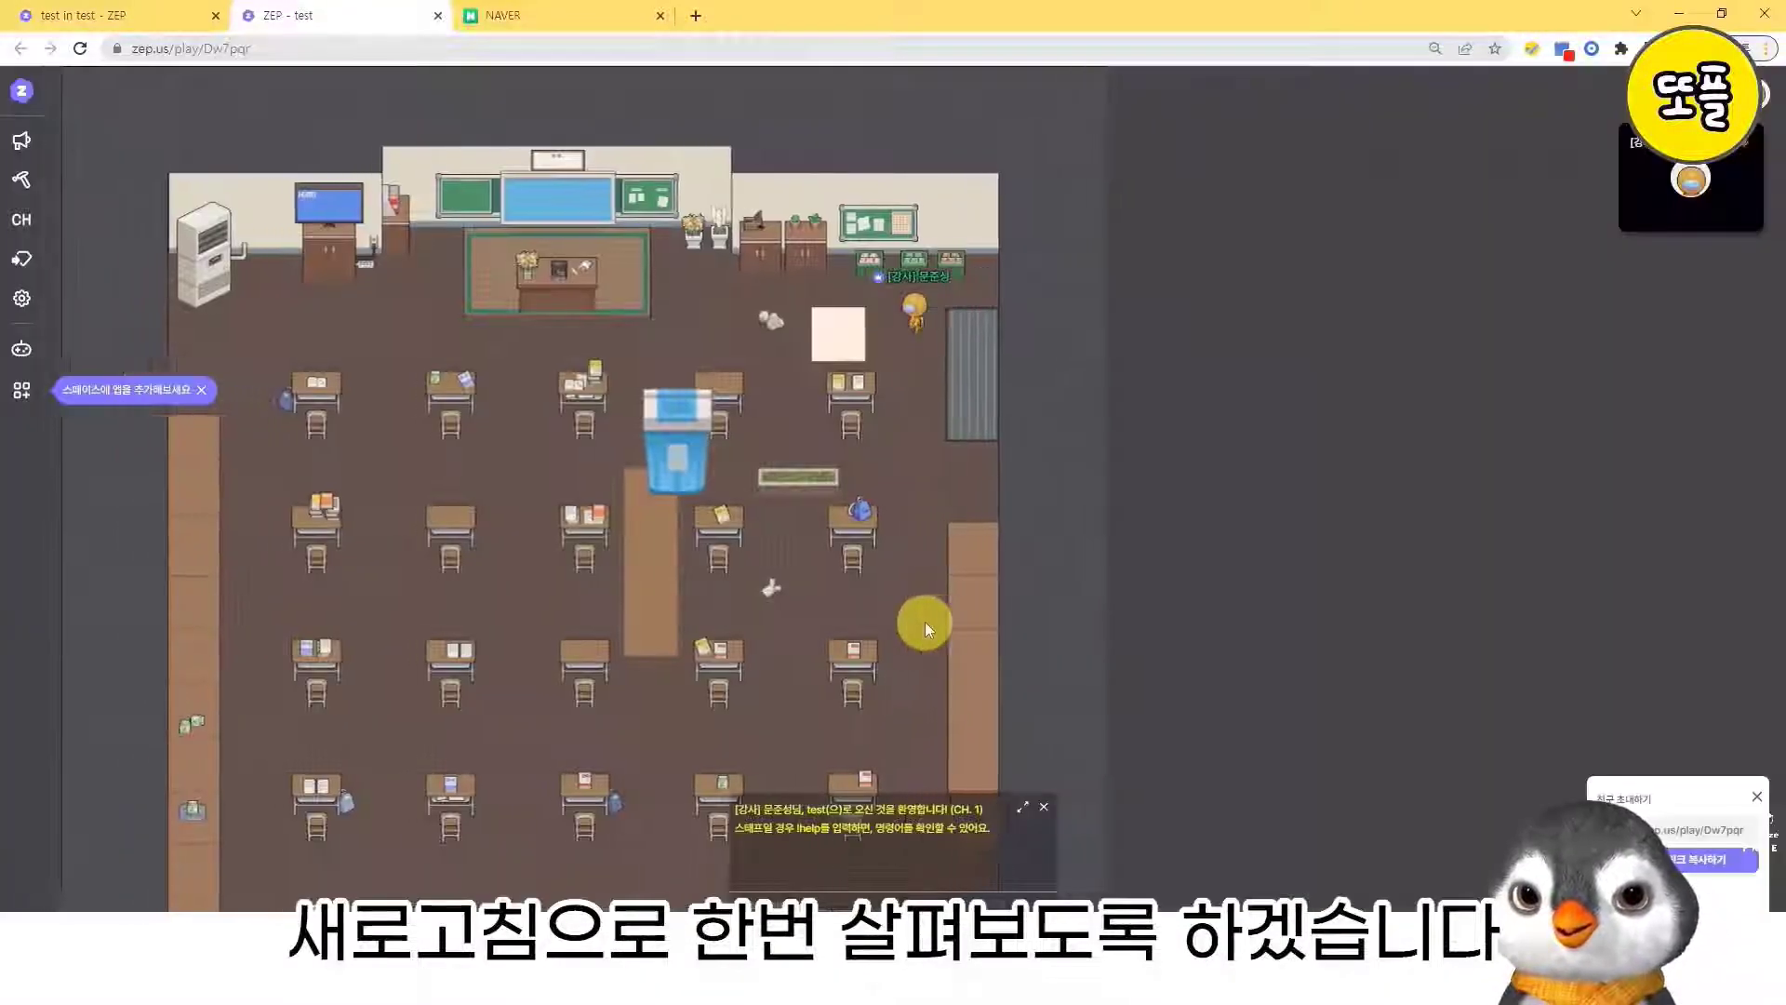
{"action": "type", "text": "f1"}
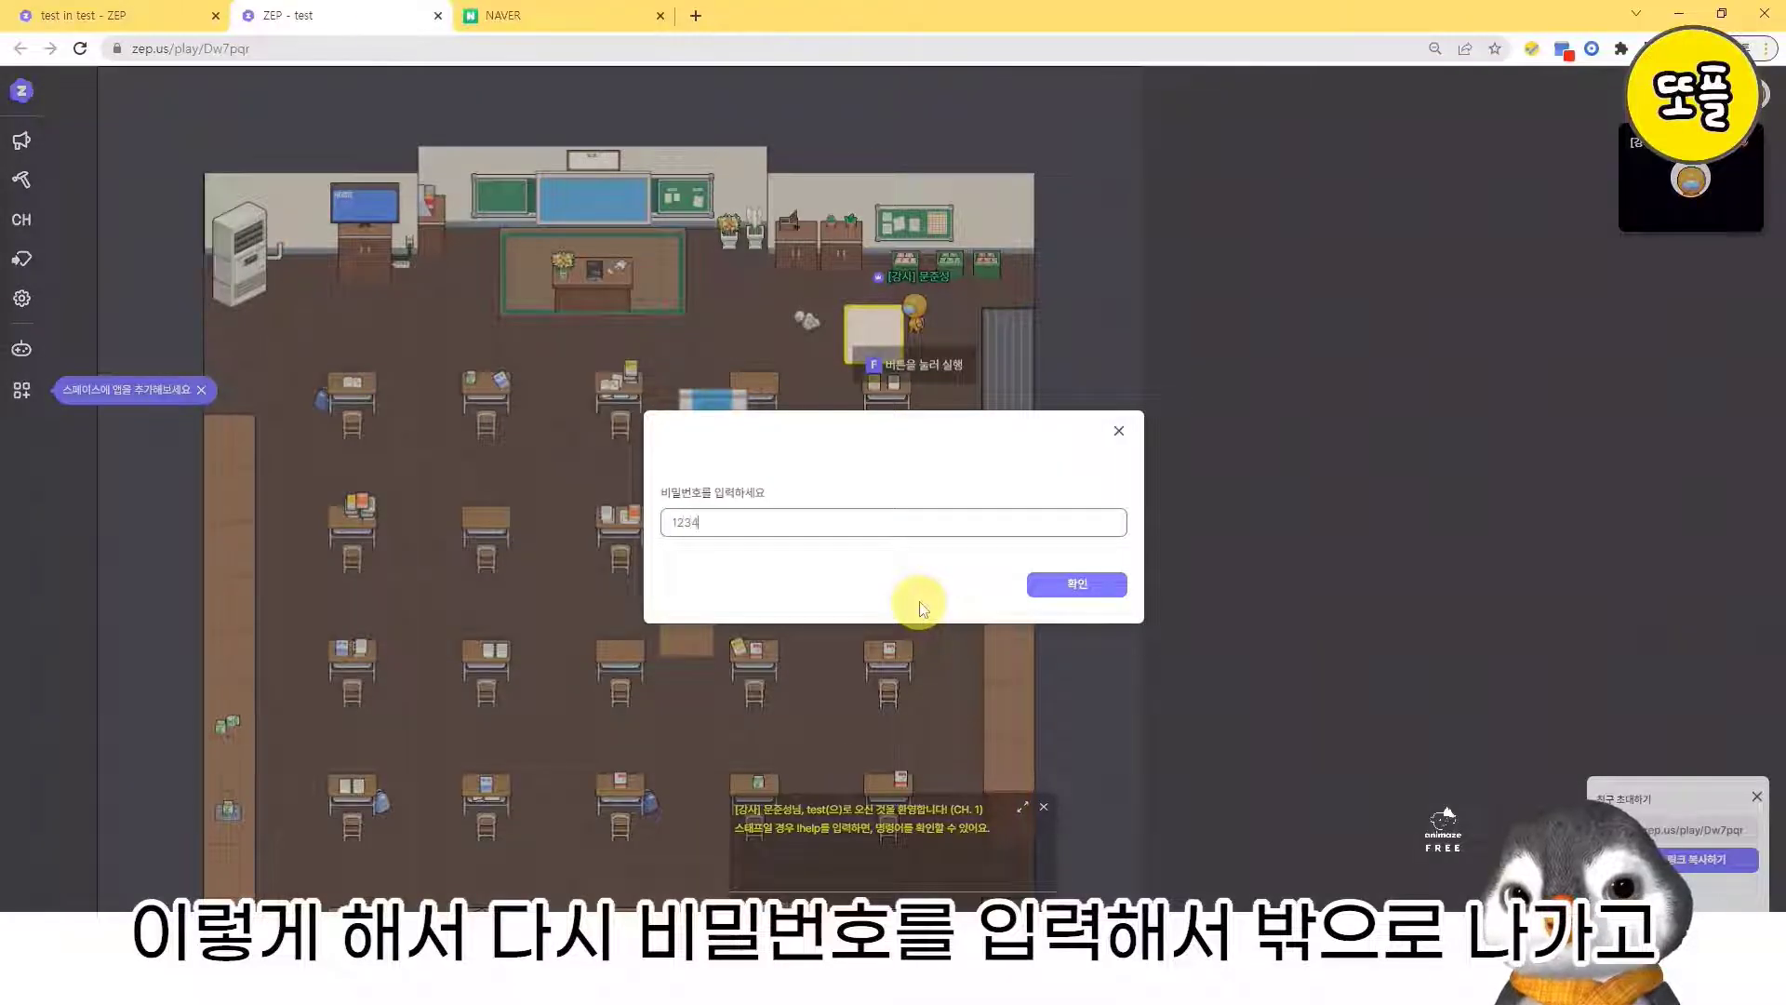
{"action": "type", "text": "234"}
{"action": "key", "text": "Return"}
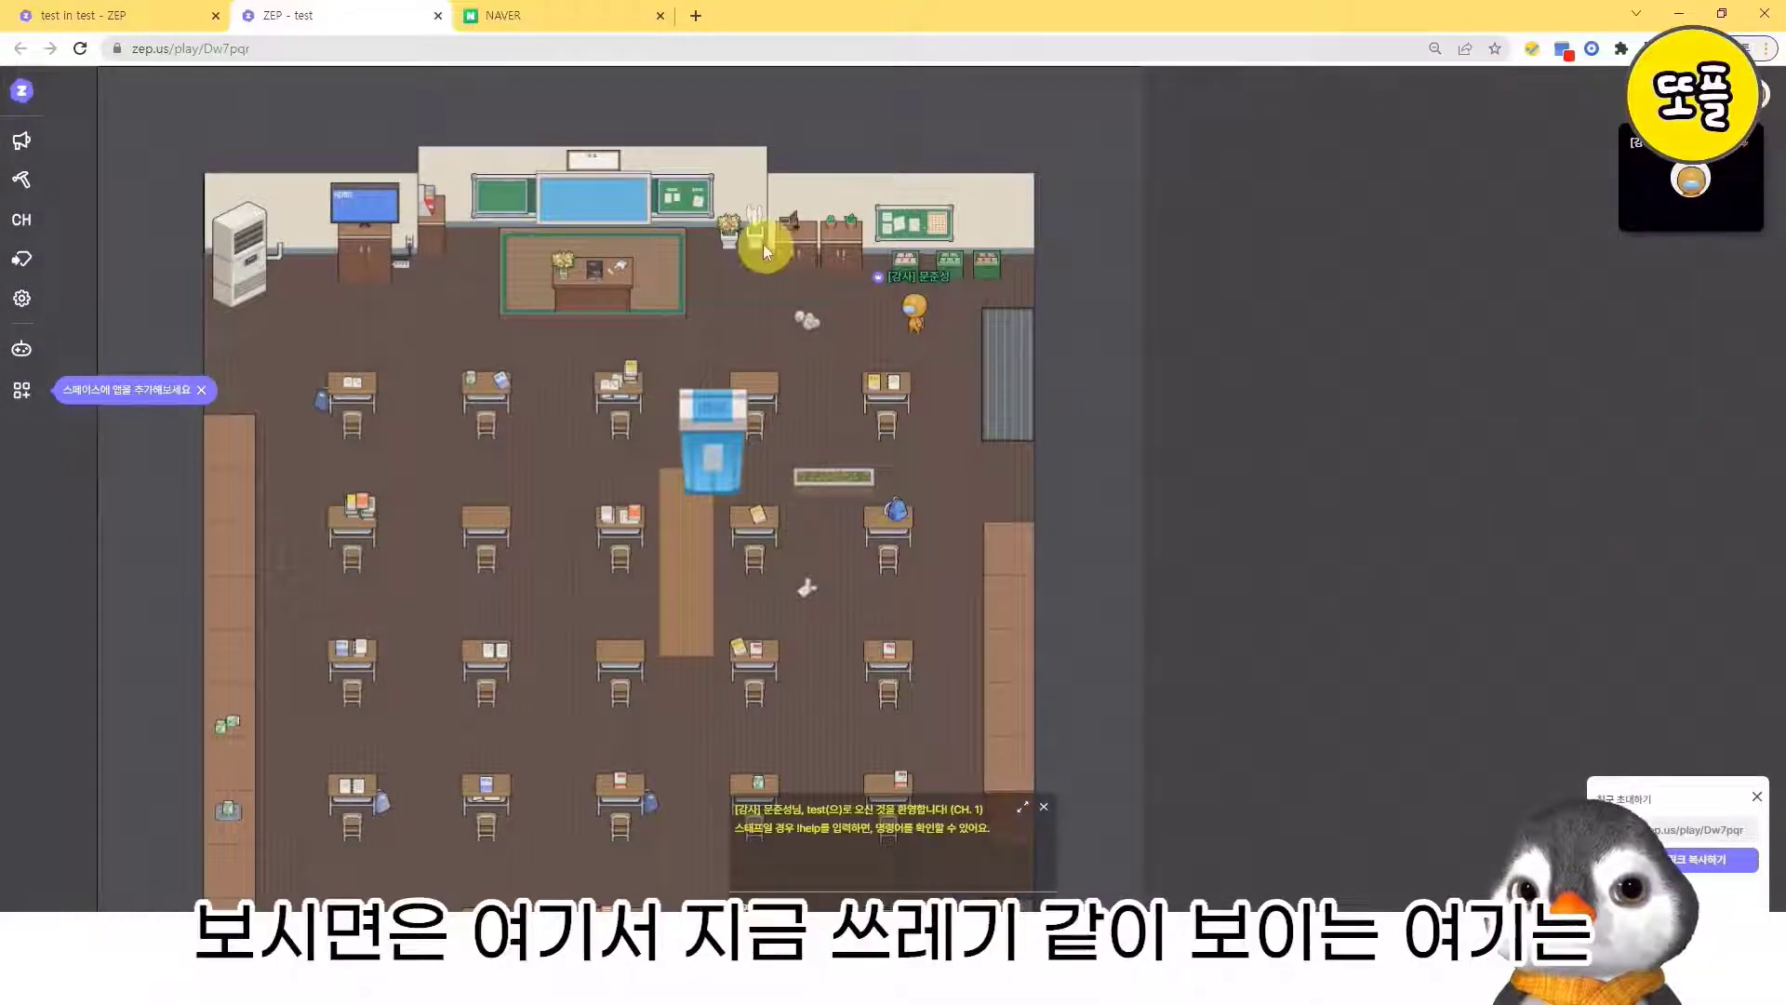
- Walk the avatar back and forth over the crumpled paper near the classroom front to test how a regular object is layered
{"action": "key", "text": "Left"}
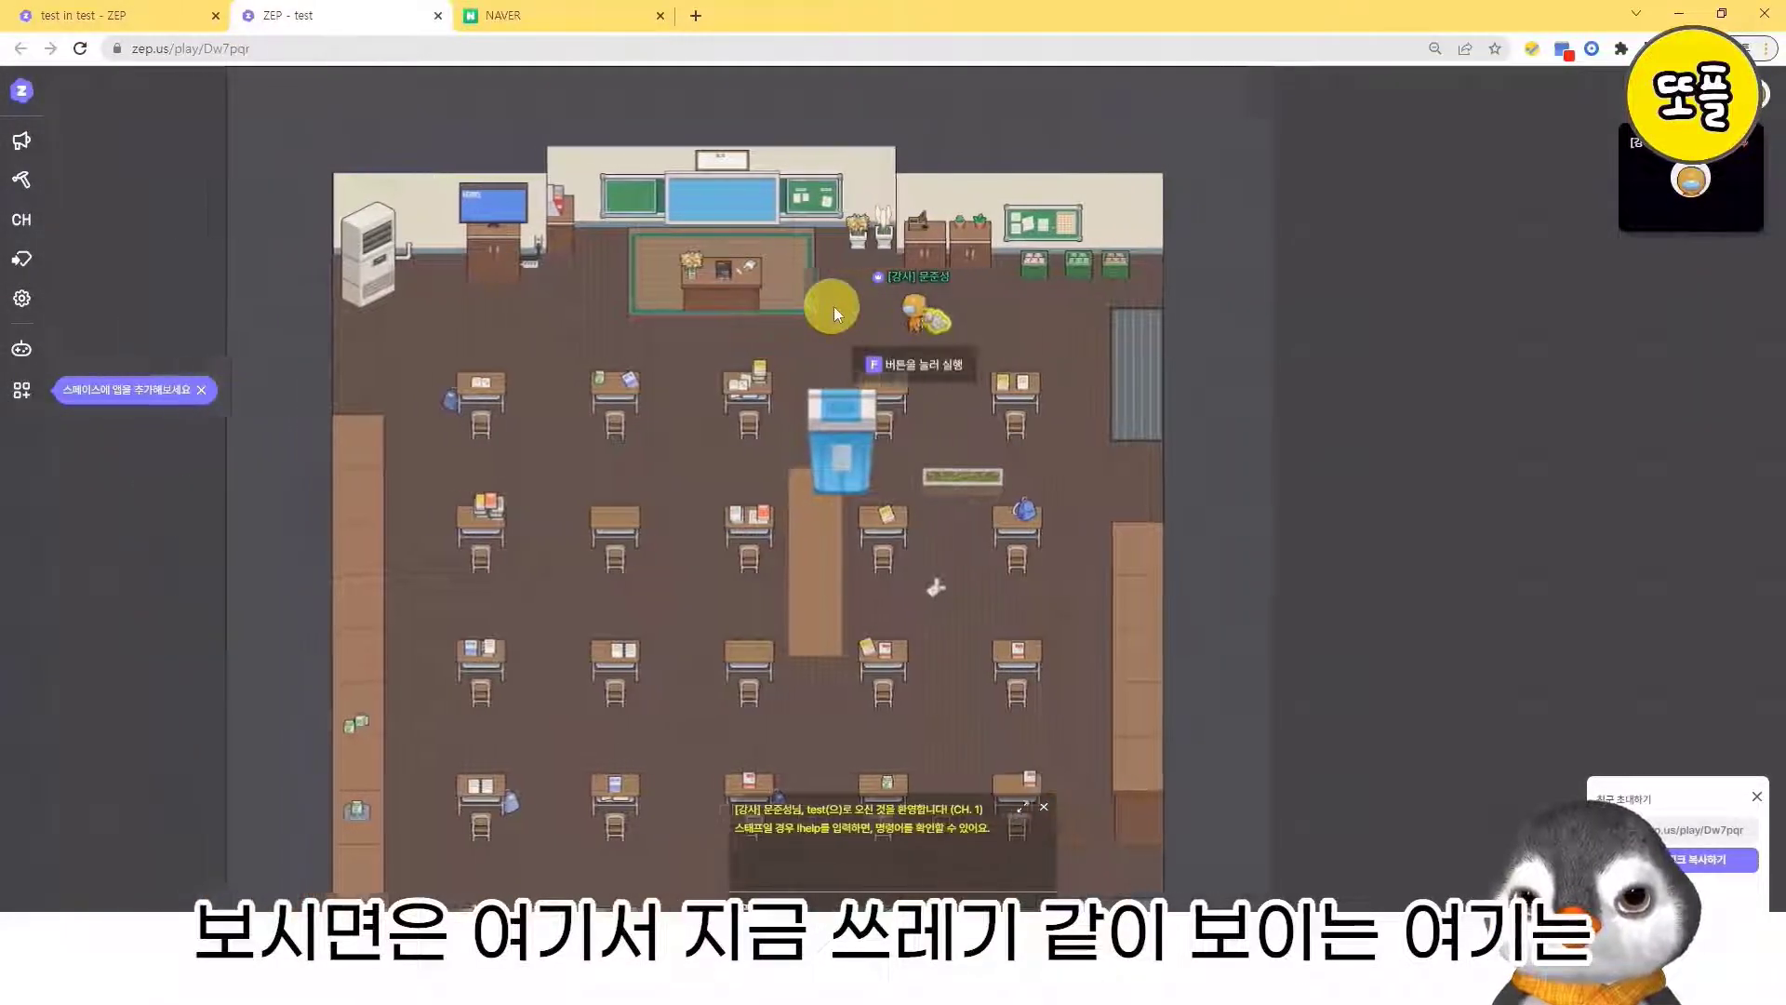
{"action": "key", "text": "Right"}
{"action": "key", "text": "Left"}
{"action": "key", "text": "Right"}
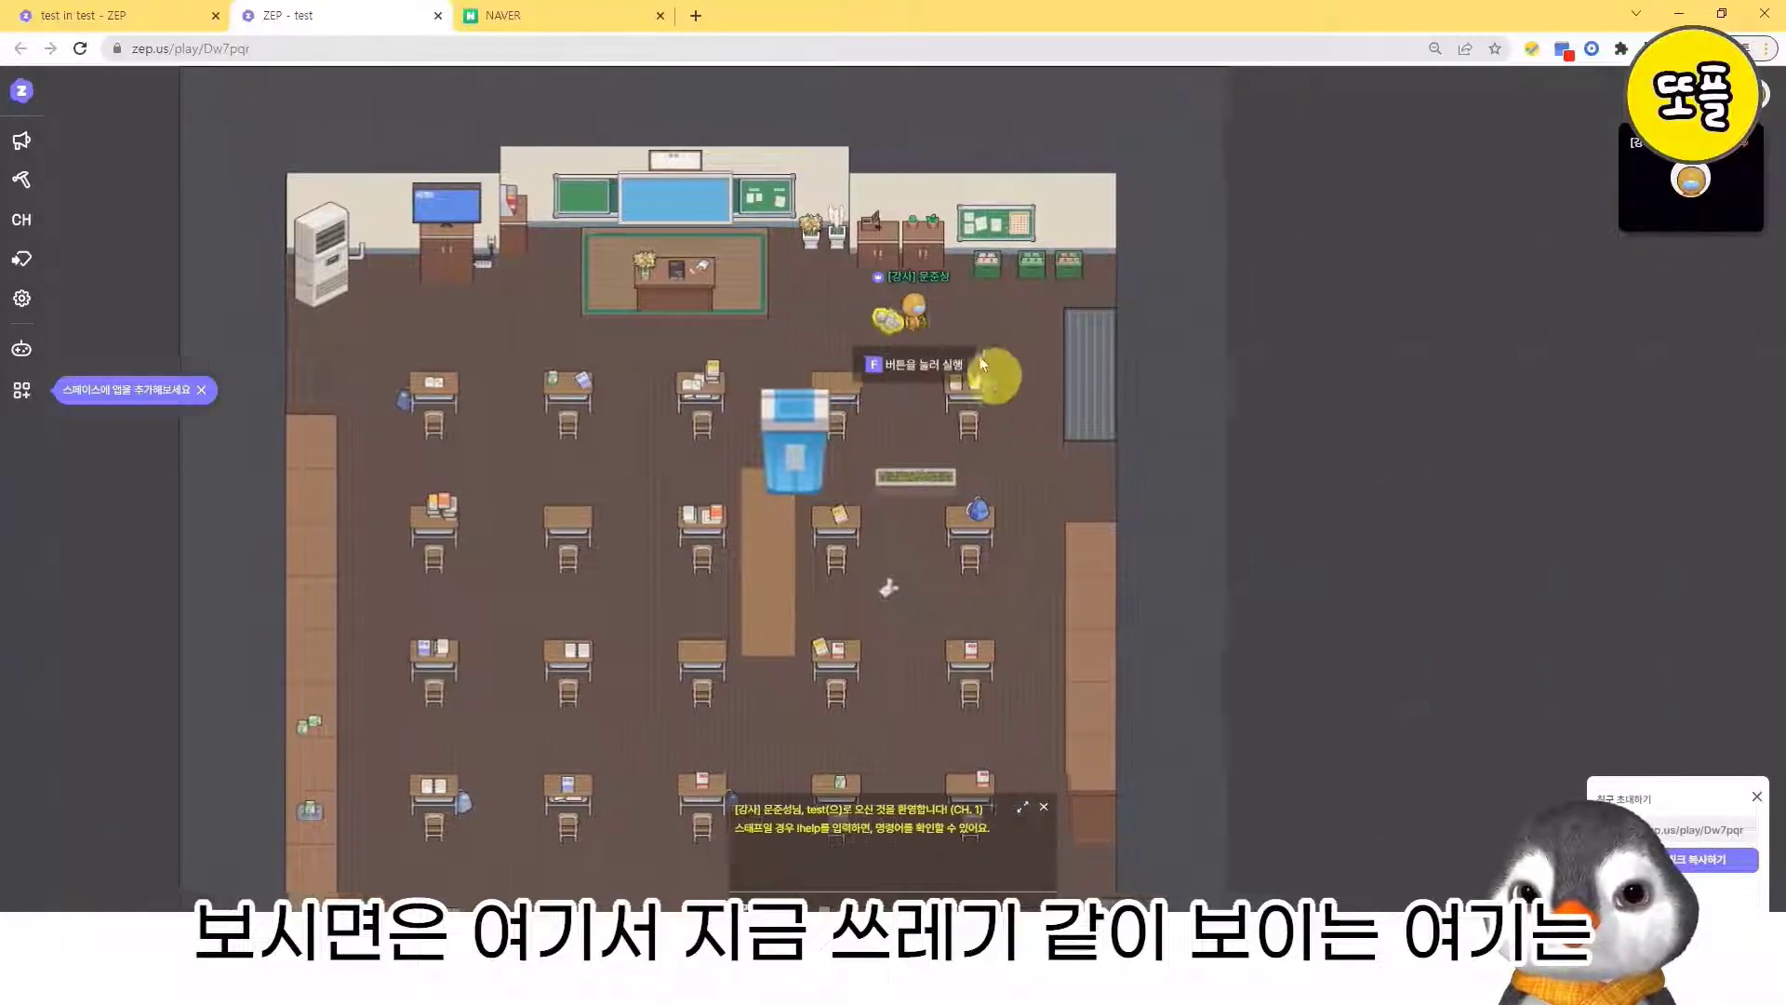
{"action": "key", "text": "Left"}
{"action": "key", "text": "Left"}
{"action": "key", "text": "Right"}
{"action": "key", "text": "Left"}
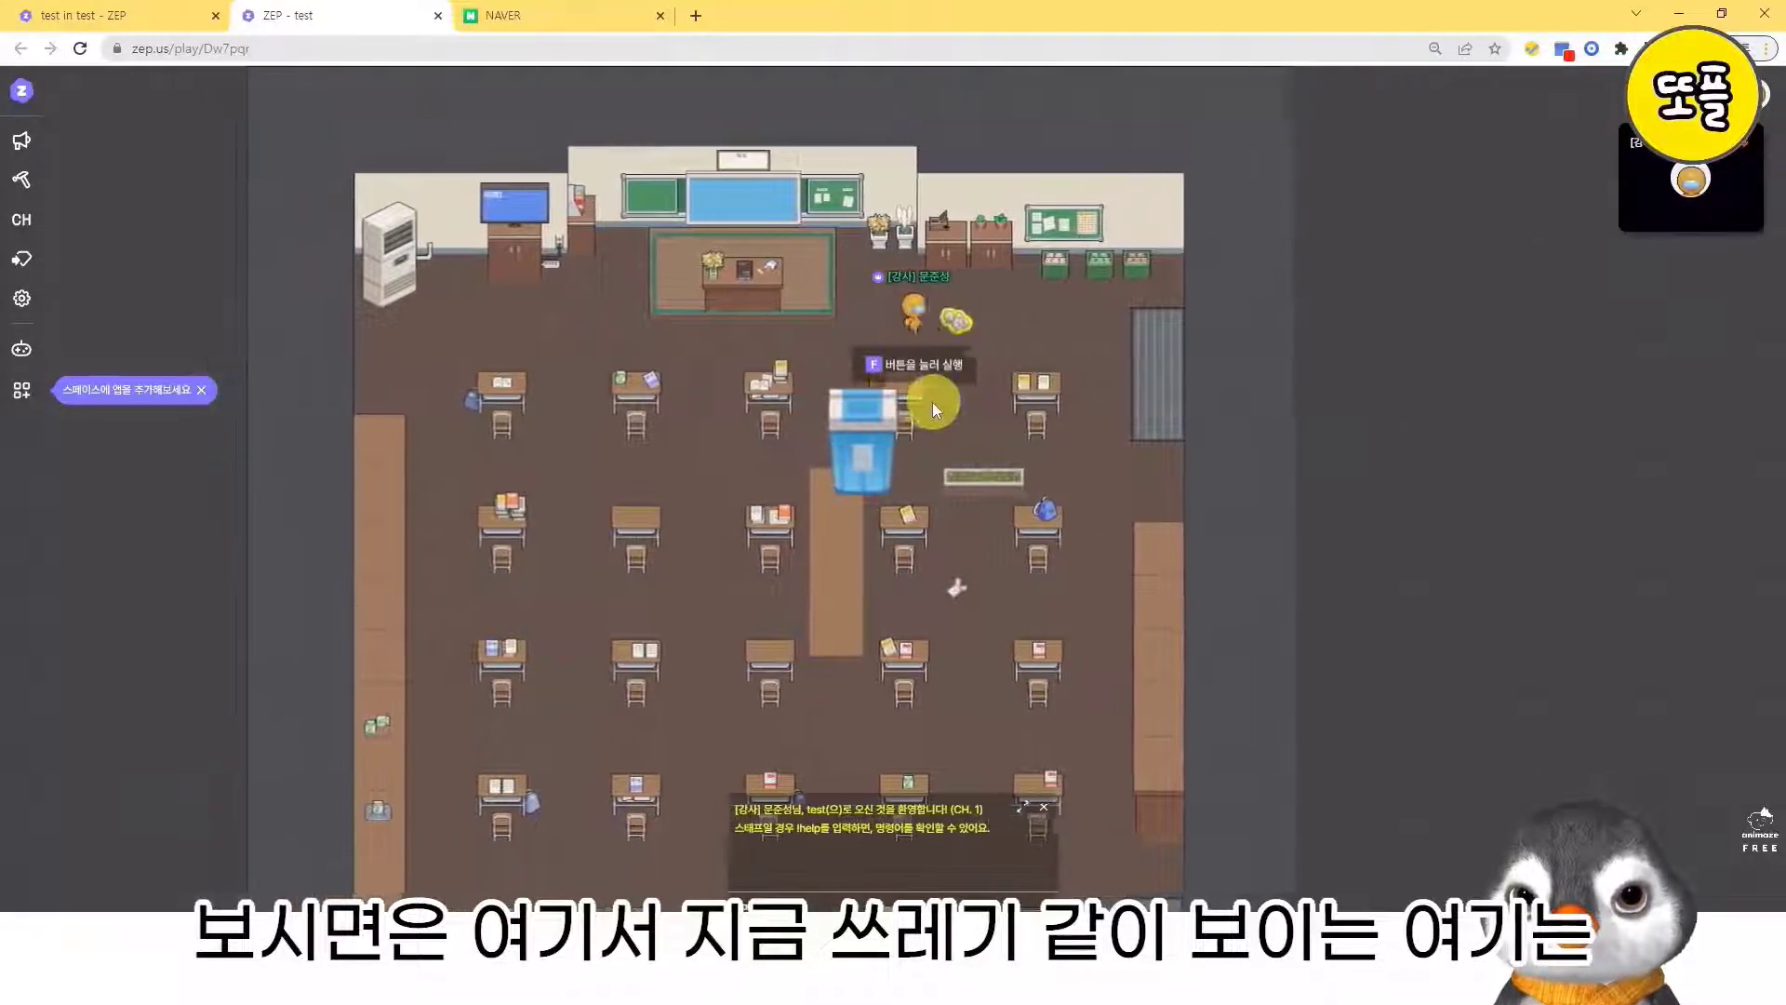
{"action": "key", "text": "Right"}
{"action": "key", "text": "Left"}
{"action": "key", "text": "Right"}
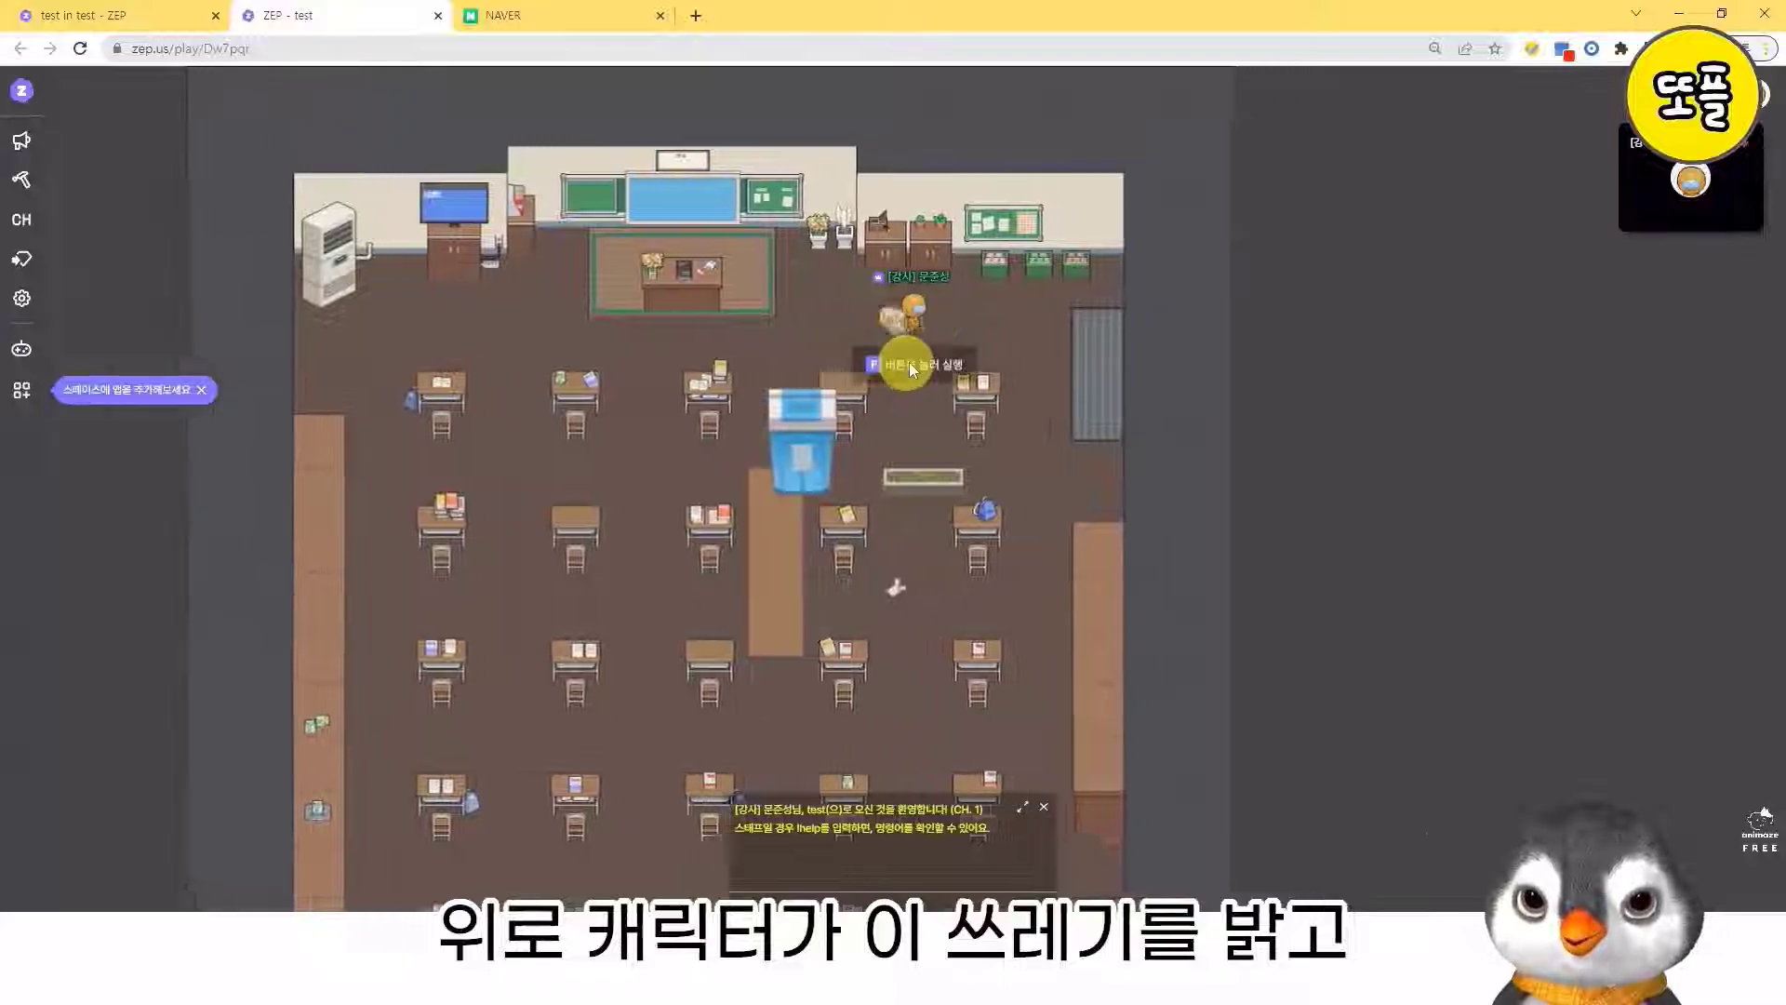
{"action": "key", "text": "Left"}
{"action": "key", "text": "Right"}
{"action": "key", "text": "Left"}
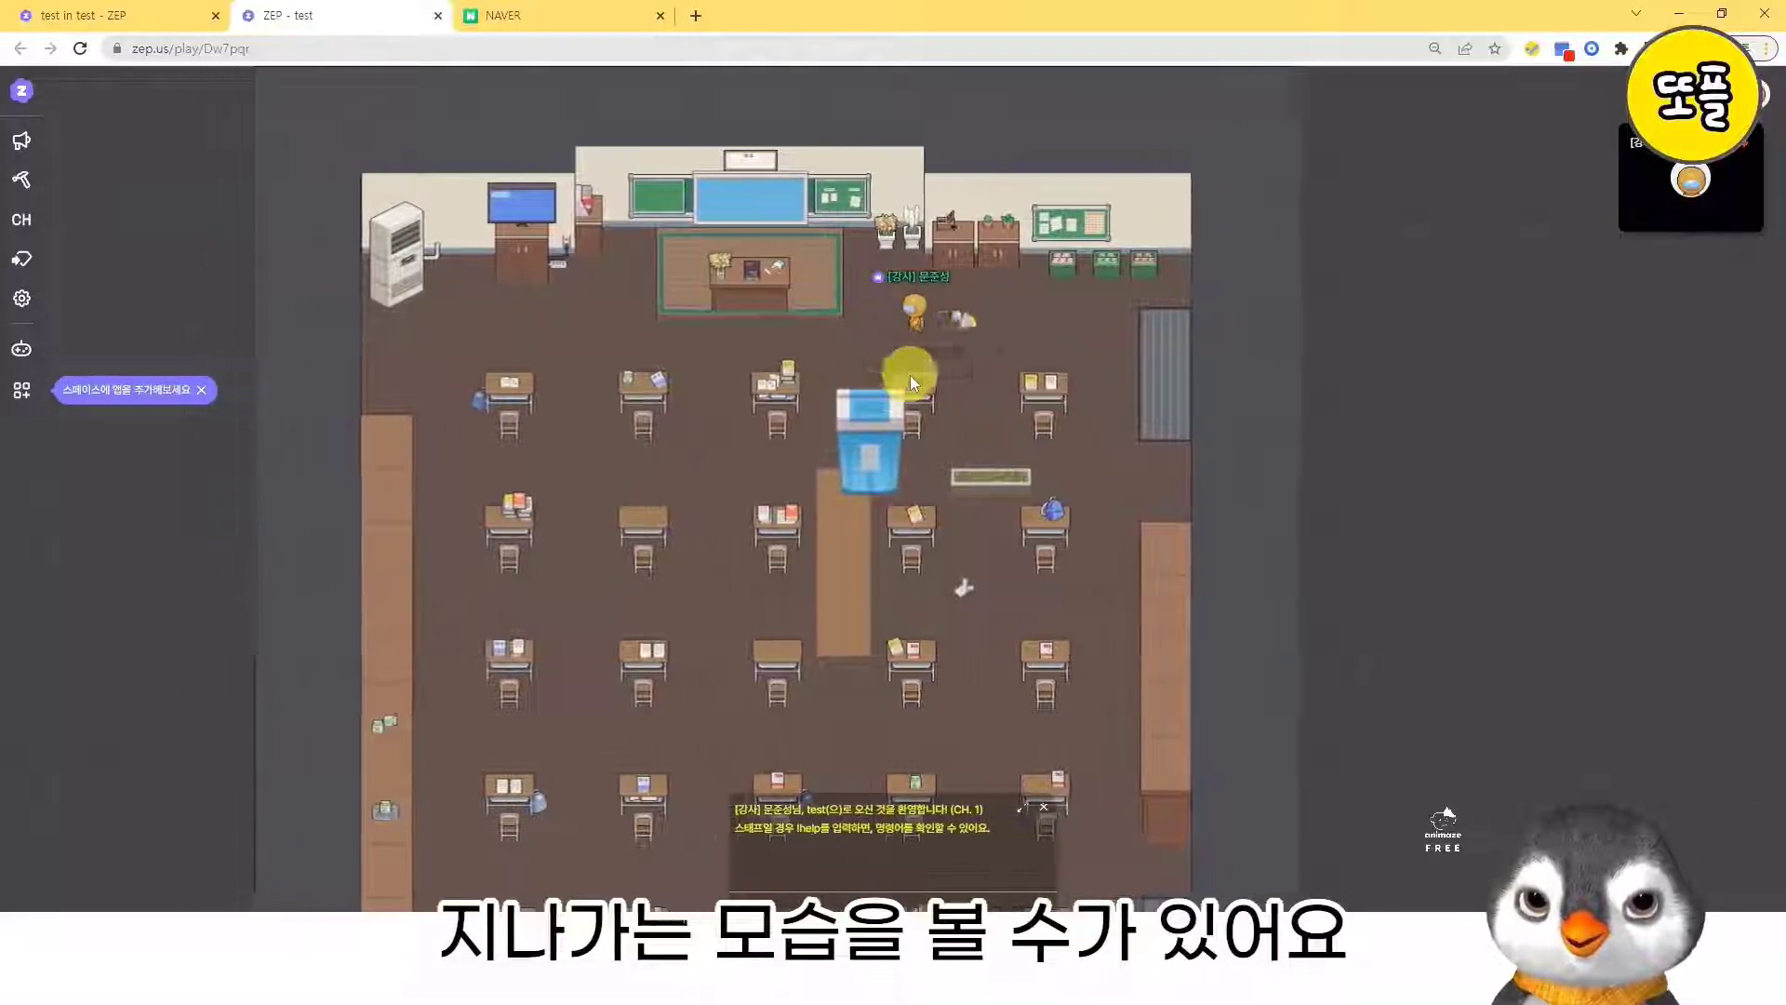
{"action": "key", "text": "Right"}
{"action": "key", "text": "Left"}
{"action": "key", "text": "Right"}
{"action": "key", "text": "Left"}
- Walk the avatar down to the small note on the classroom floor and pass back and forth over it
{"action": "key", "text": "Down"}
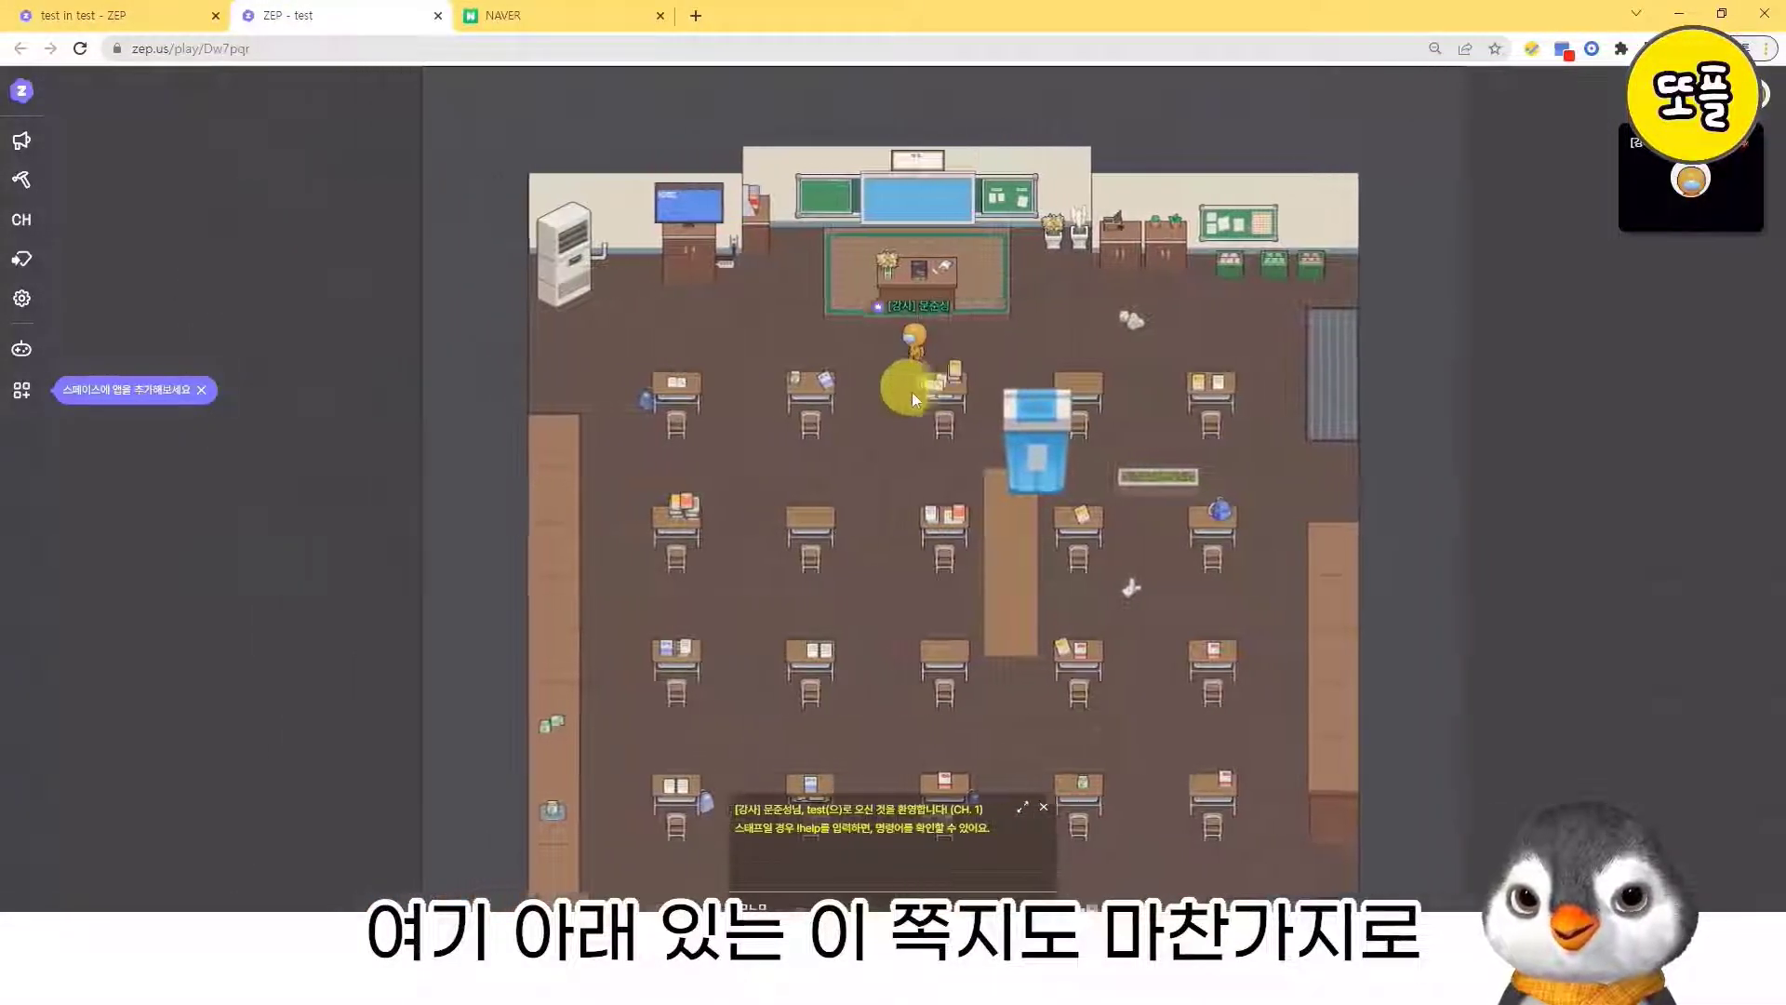
{"action": "key", "text": "Down"}
{"action": "key", "text": "Right"}
{"action": "key", "text": "Down"}
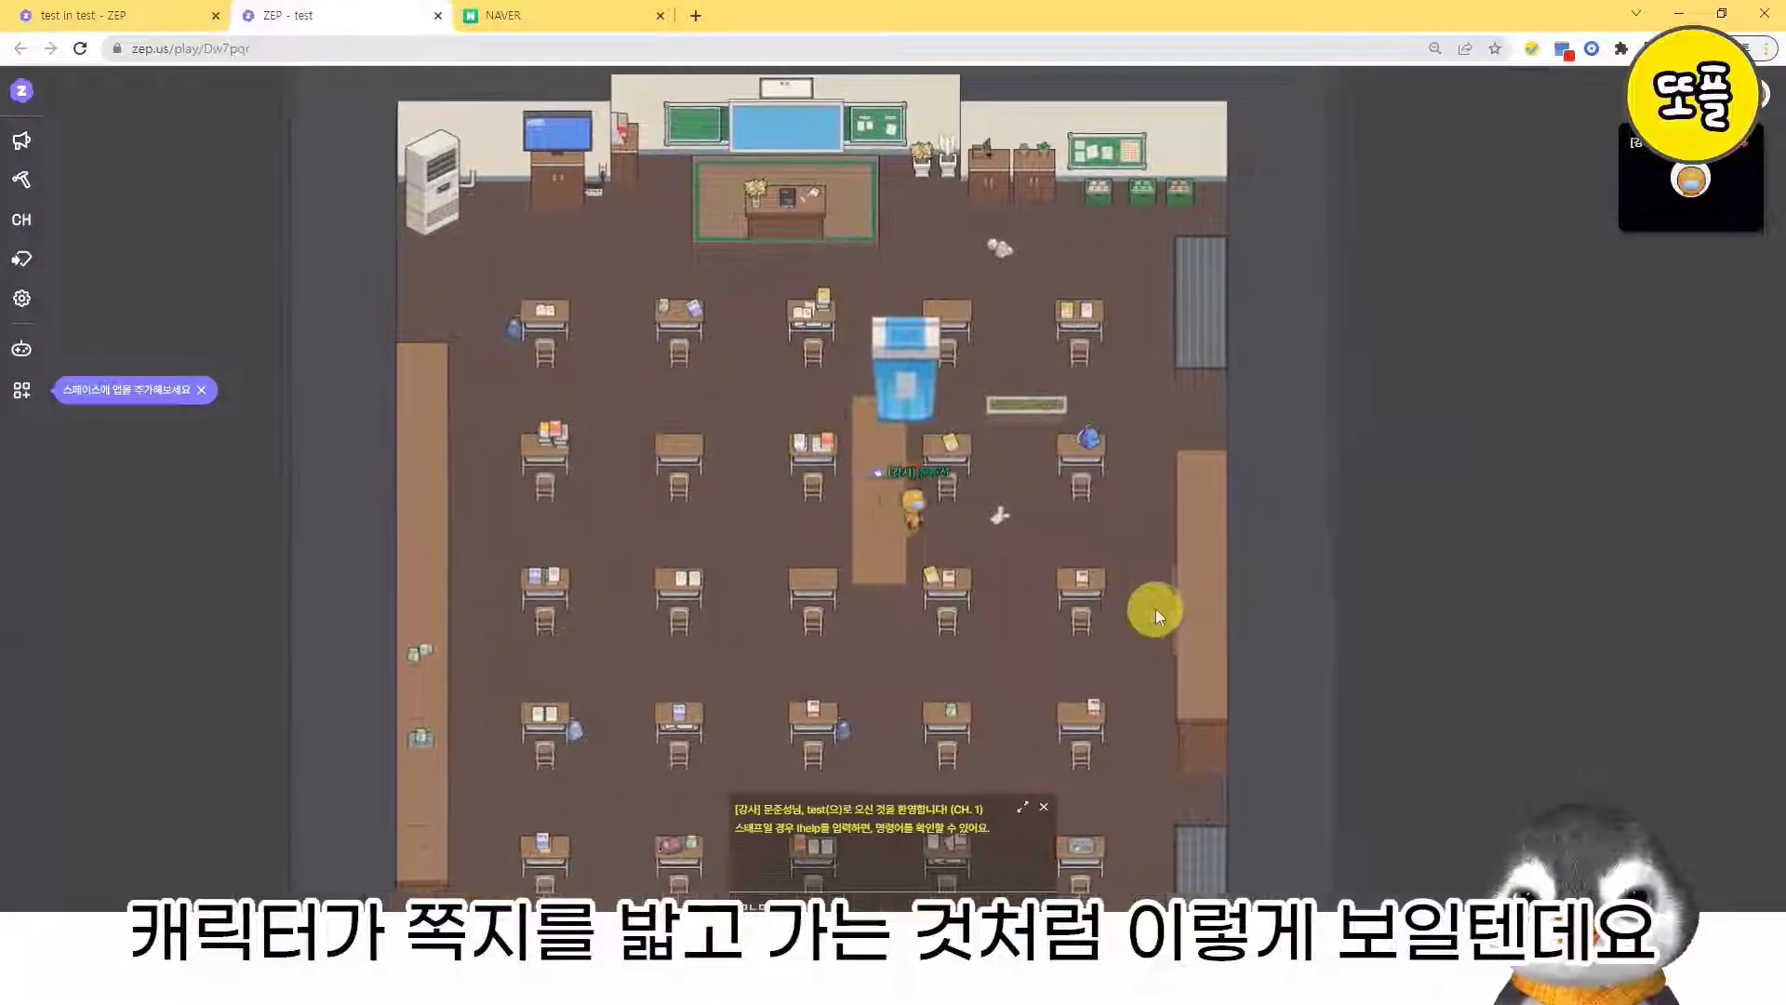
{"action": "key", "text": "Right"}
{"action": "key", "text": "Right"}
{"action": "key", "text": "Left"}
{"action": "key", "text": "Right"}
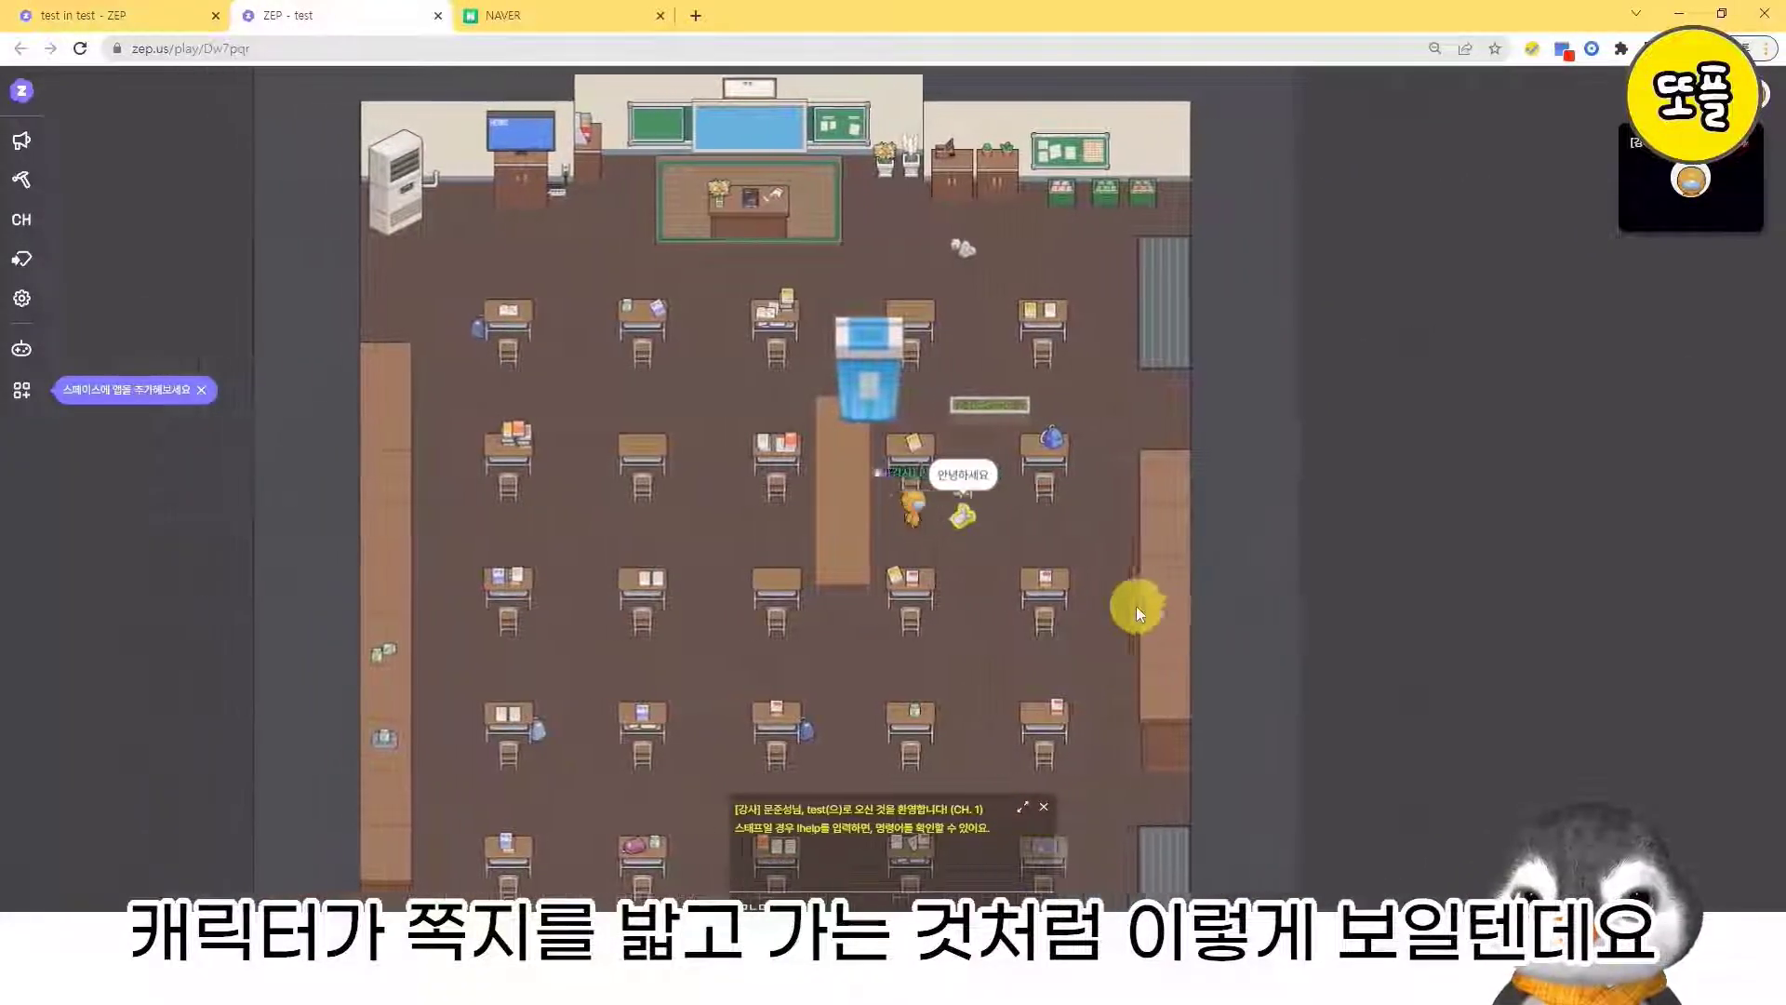
{"action": "key", "text": "Left"}
{"action": "key", "text": "Right"}
{"action": "key", "text": "Left"}
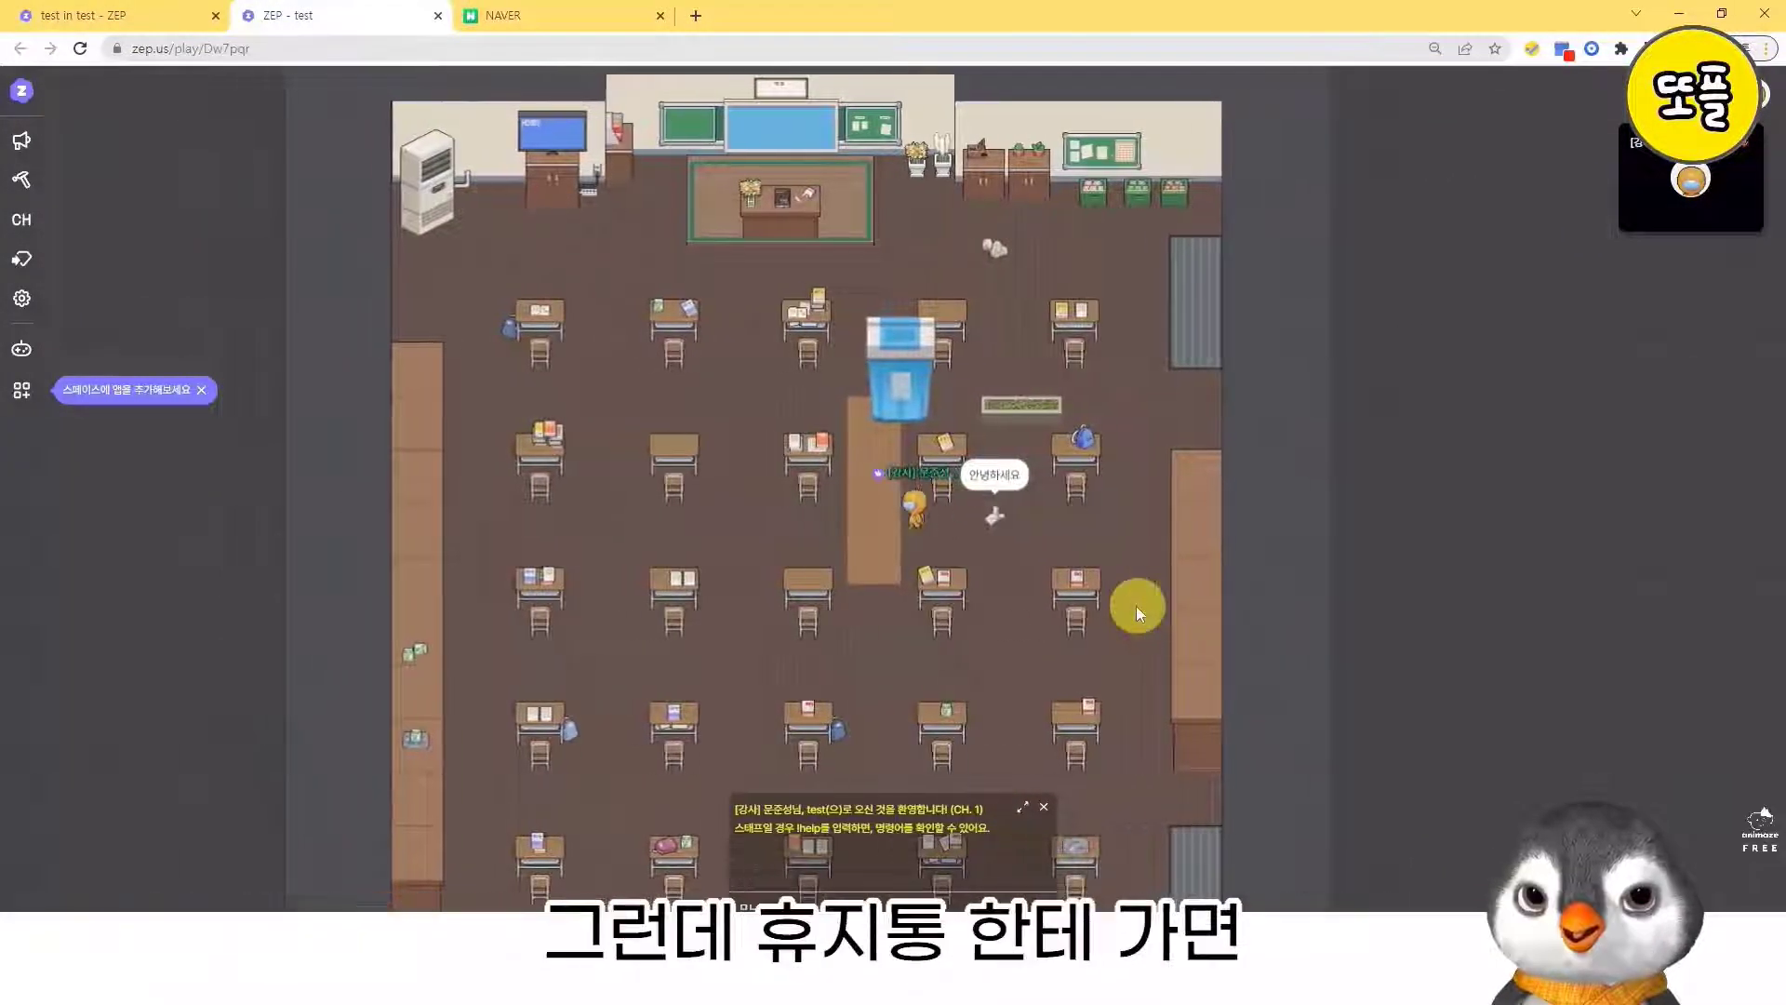
- Walk the avatar to the large blue trash bin and move around beneath it to test how an upper object covers the character
{"action": "key", "text": "Left"}
{"action": "key", "text": "Up"}
{"action": "key", "text": "Left"}
{"action": "key", "text": "Up"}
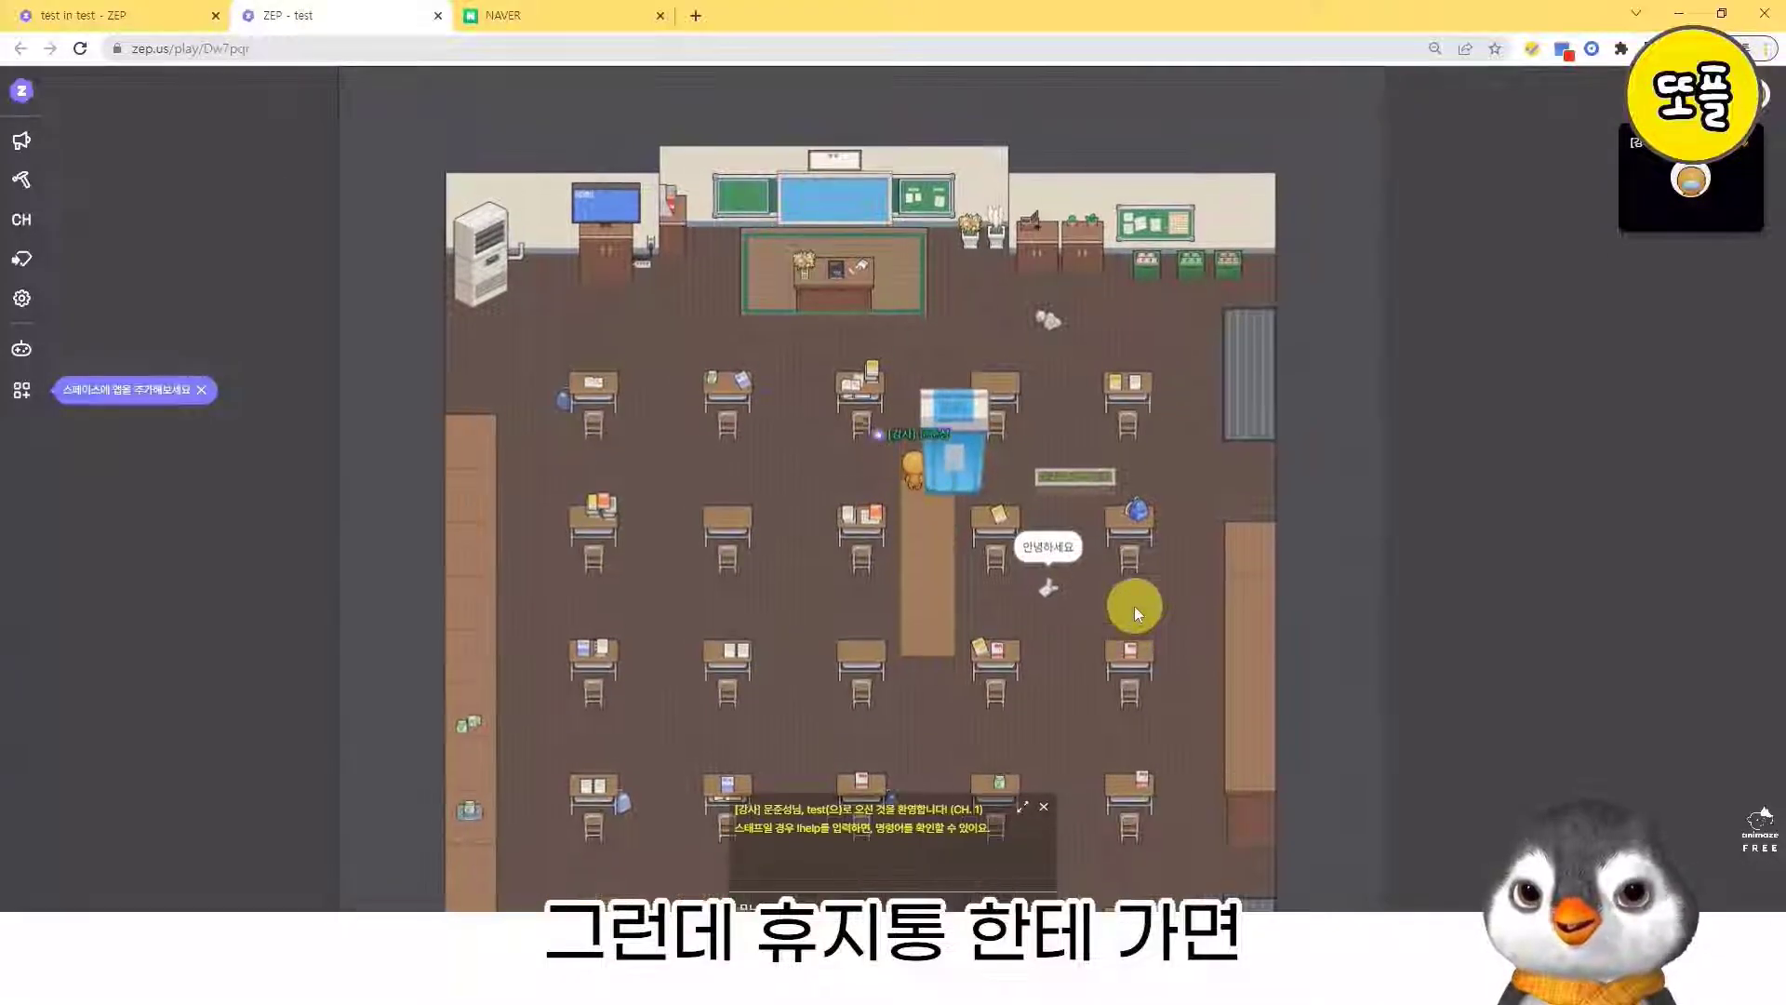
{"action": "key", "text": "Right"}
{"action": "key", "text": "Up"}
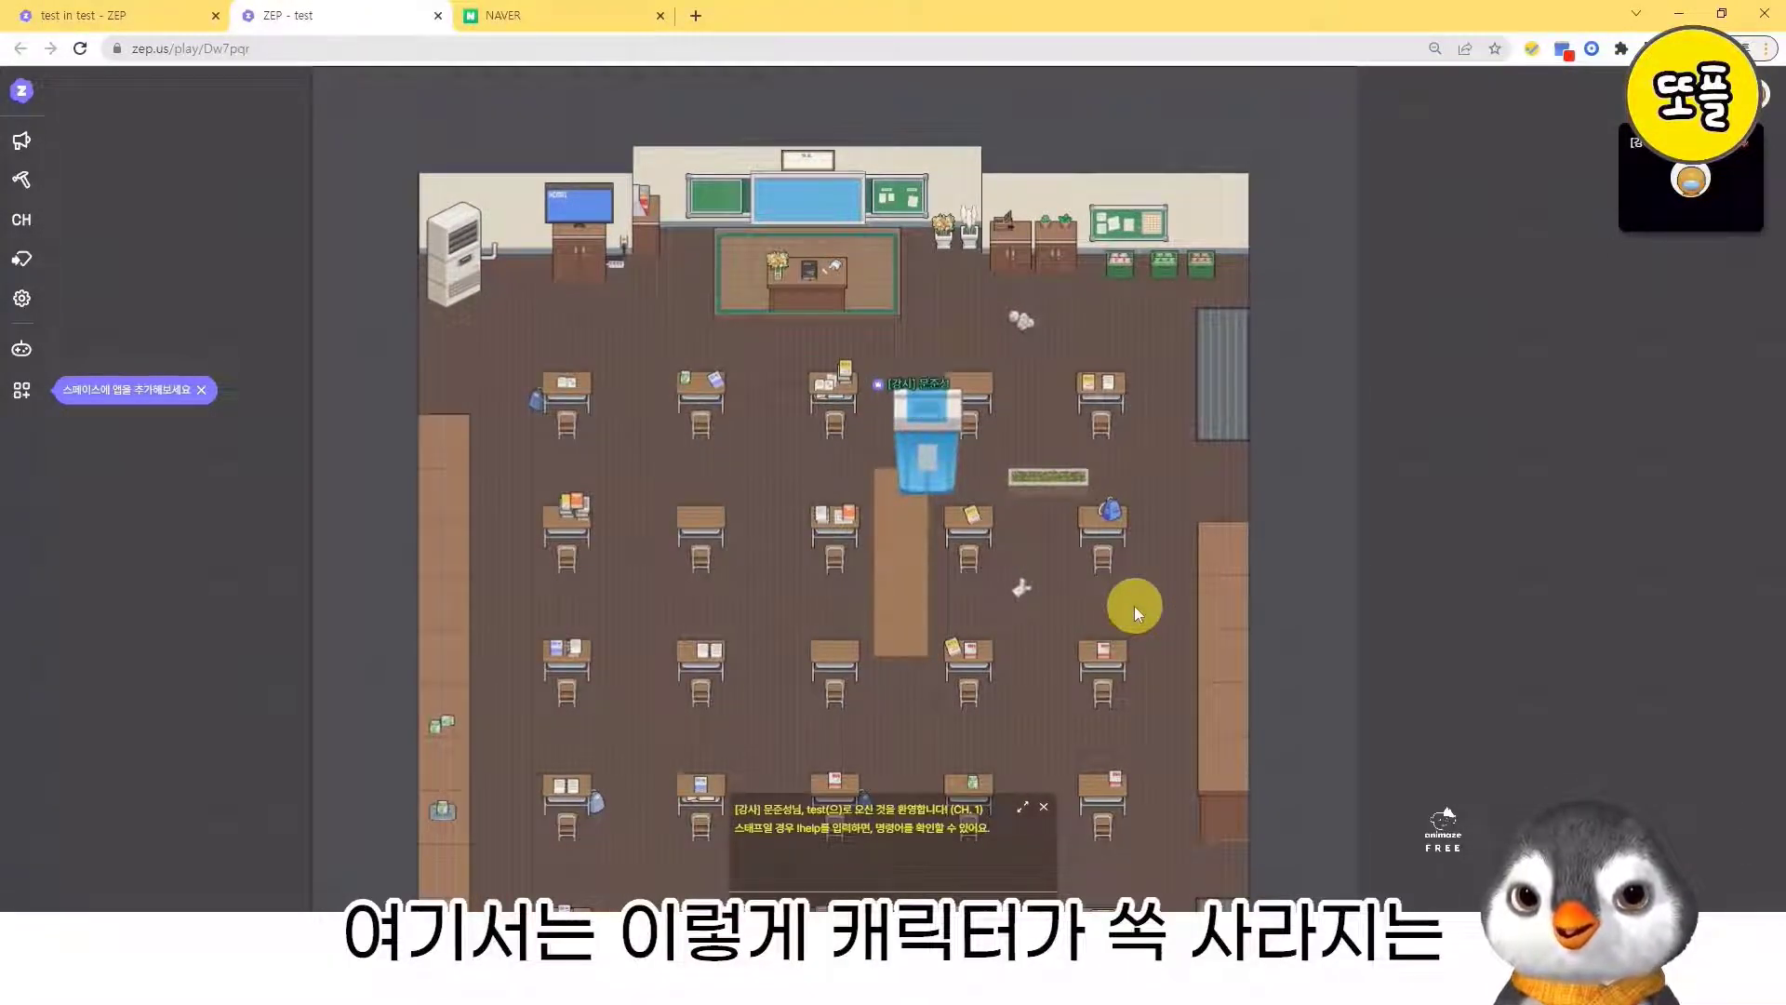
{"action": "key", "text": "Down"}
{"action": "key", "text": "Right"}
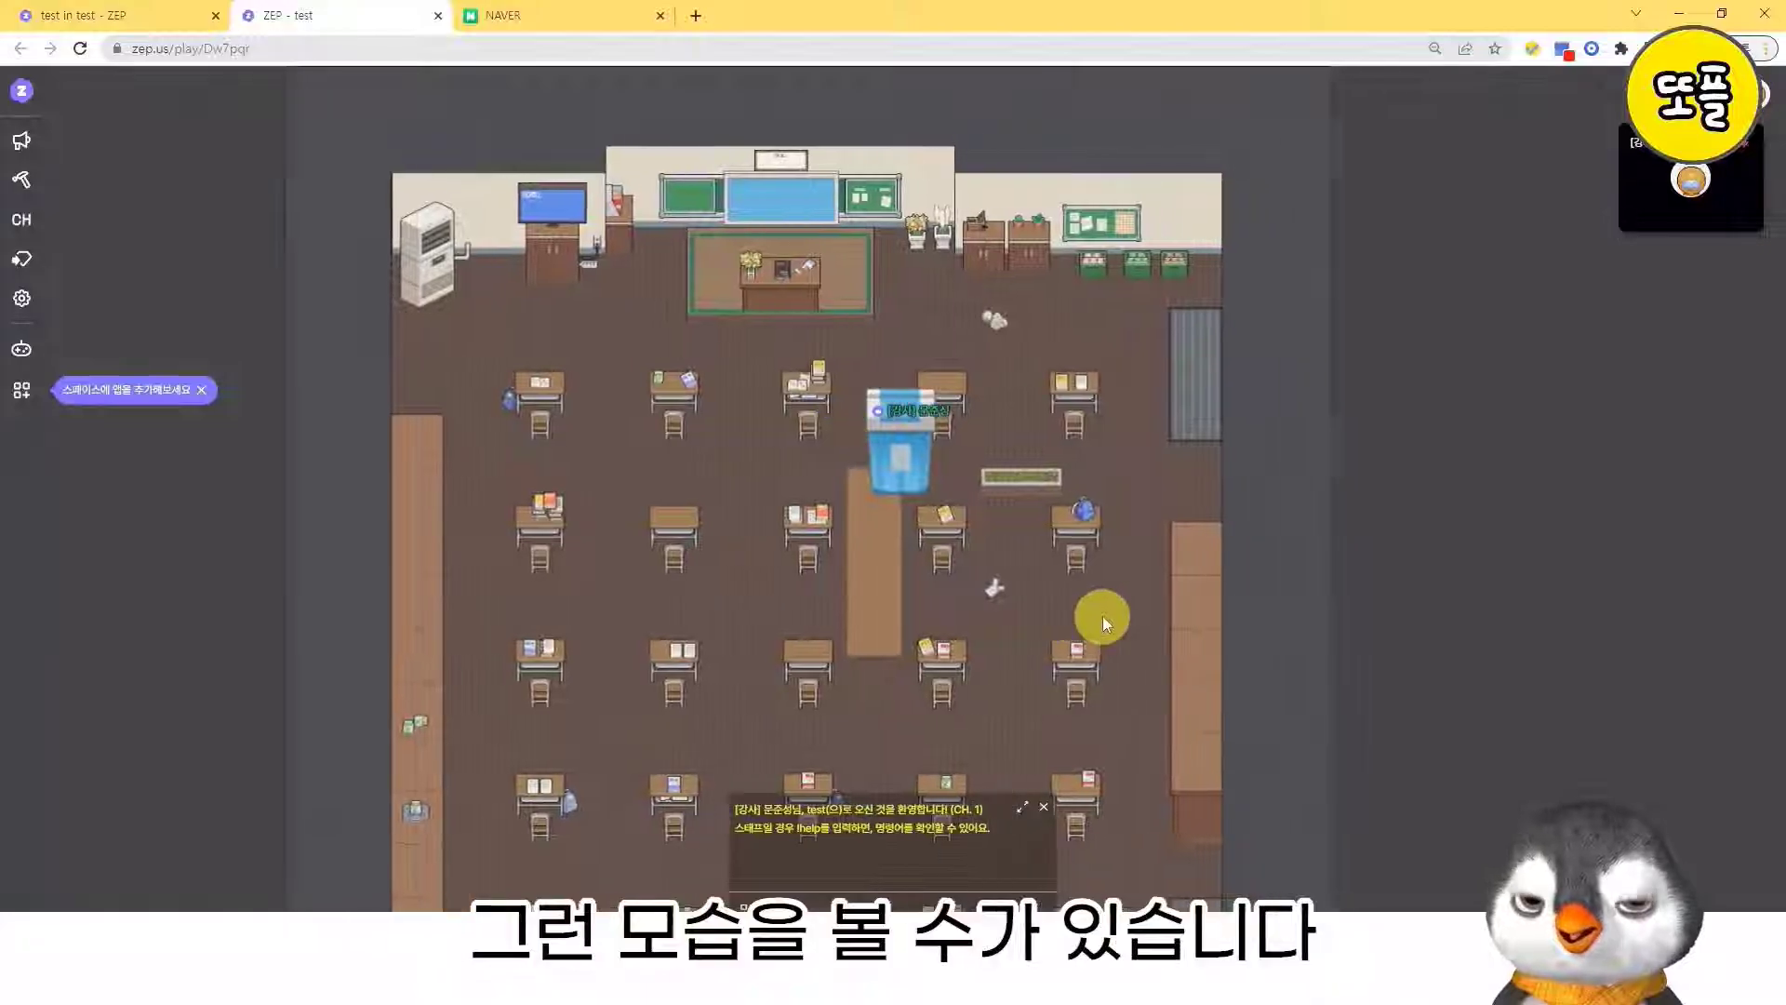
{"action": "key", "text": "Up"}
{"action": "key", "text": "Left"}
{"action": "key", "text": "Up"}
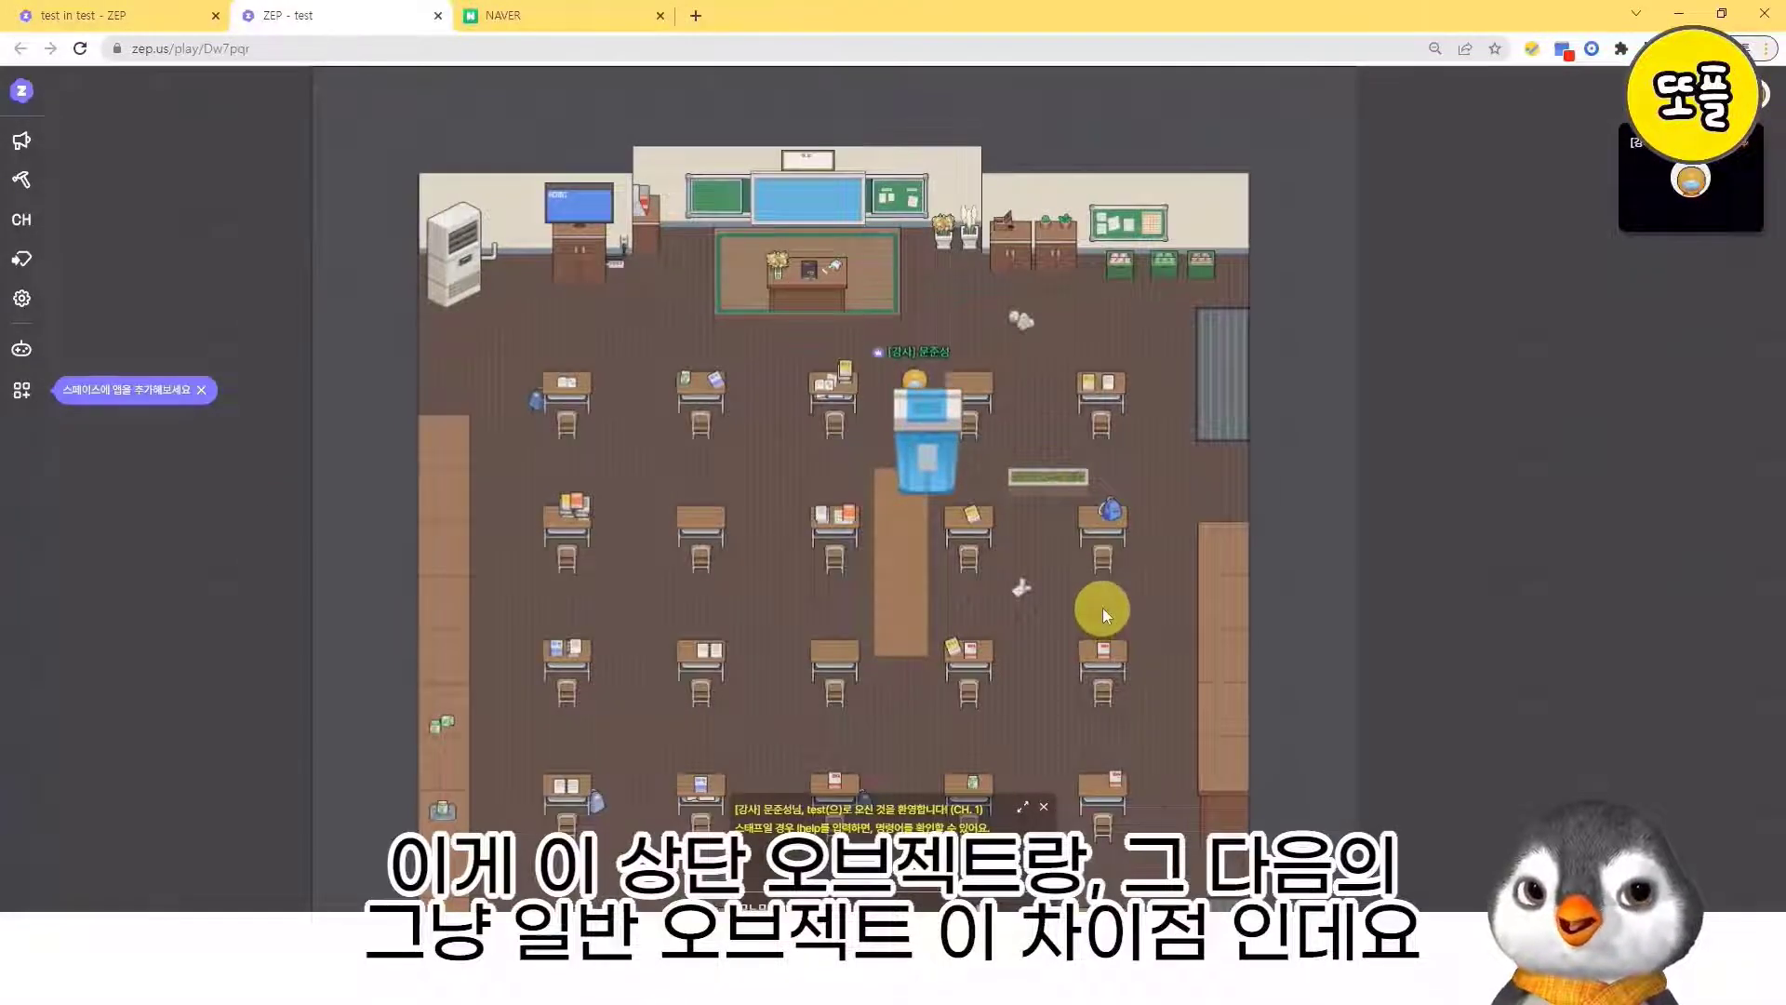
{"action": "key", "text": "Down"}
{"action": "key", "text": "Right"}
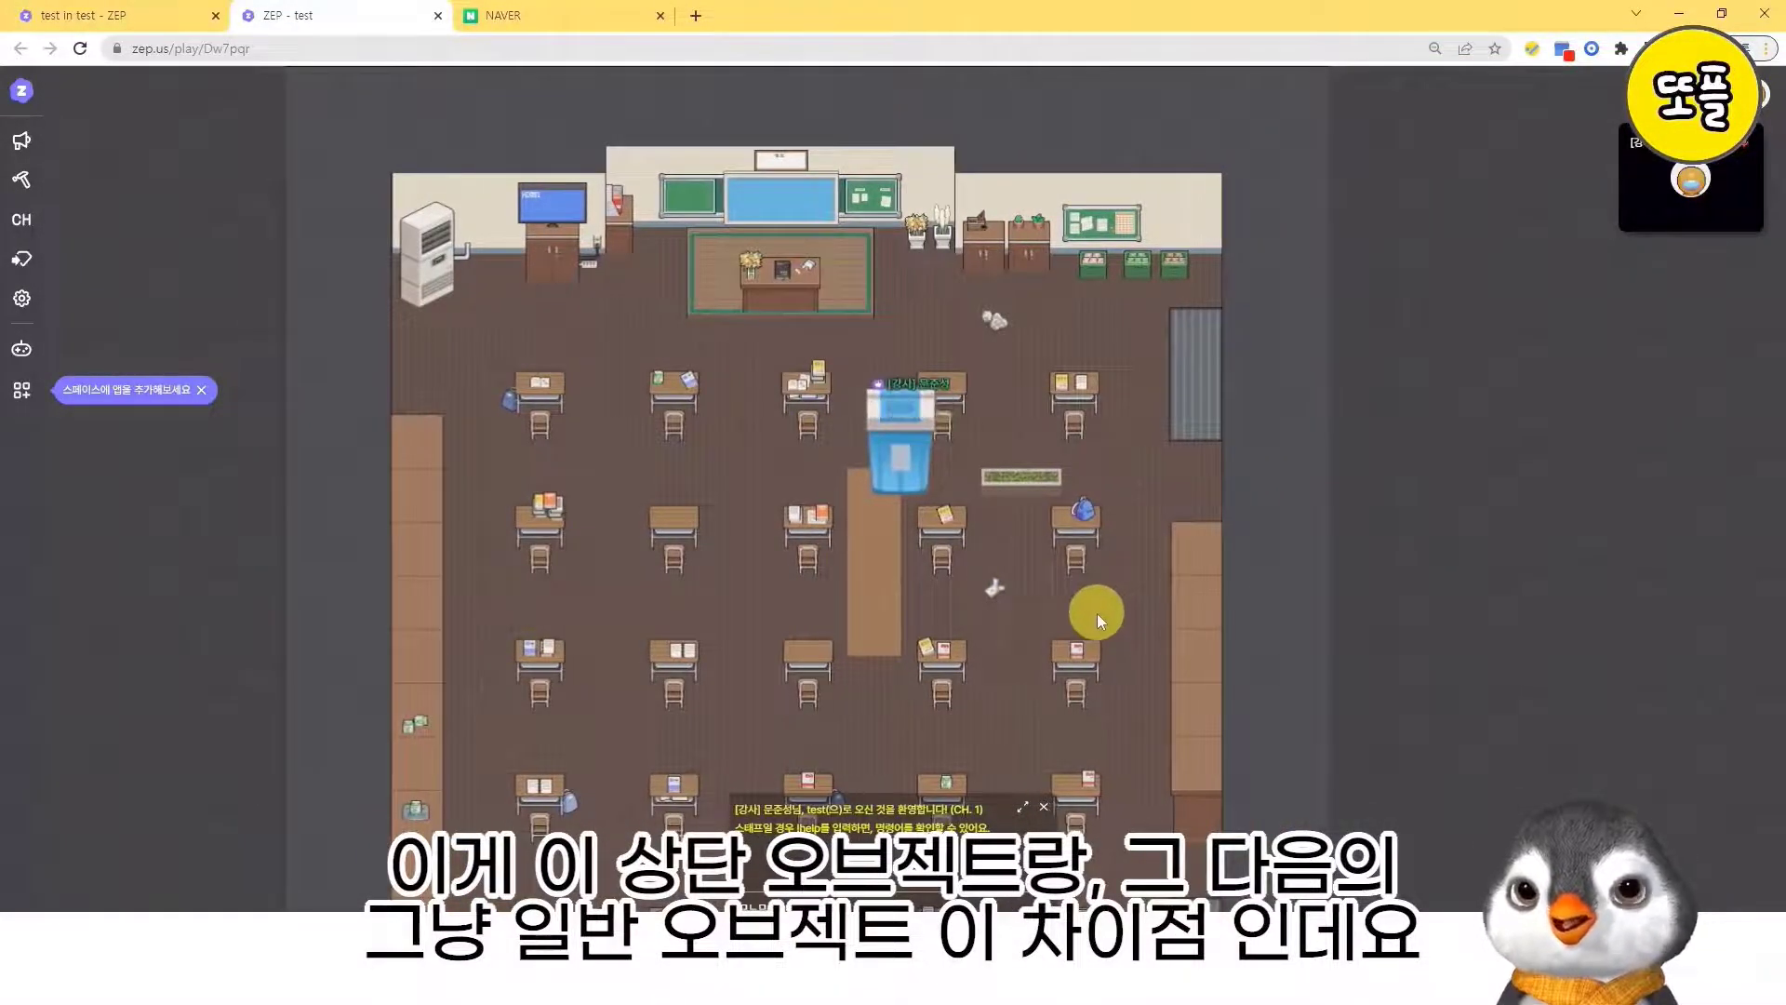
{"action": "key", "text": "Left"}
{"action": "key", "text": "Down"}
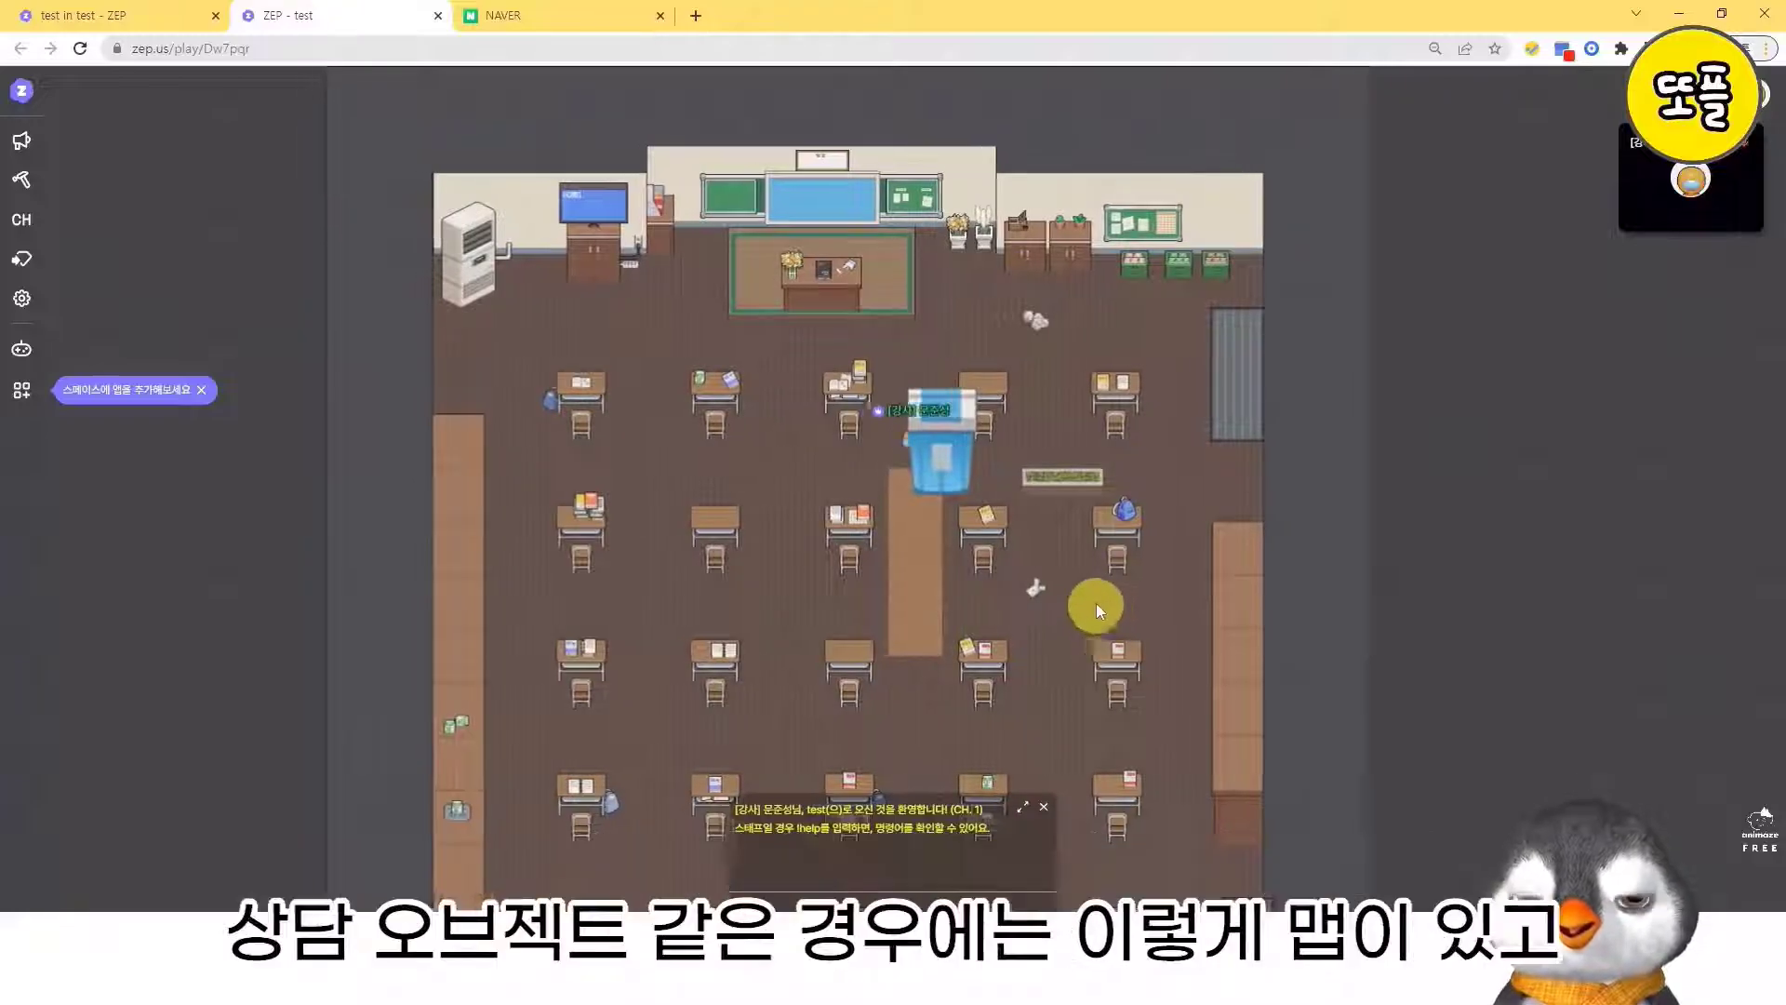
{"action": "key", "text": "Up"}
{"action": "key", "text": "Up"}
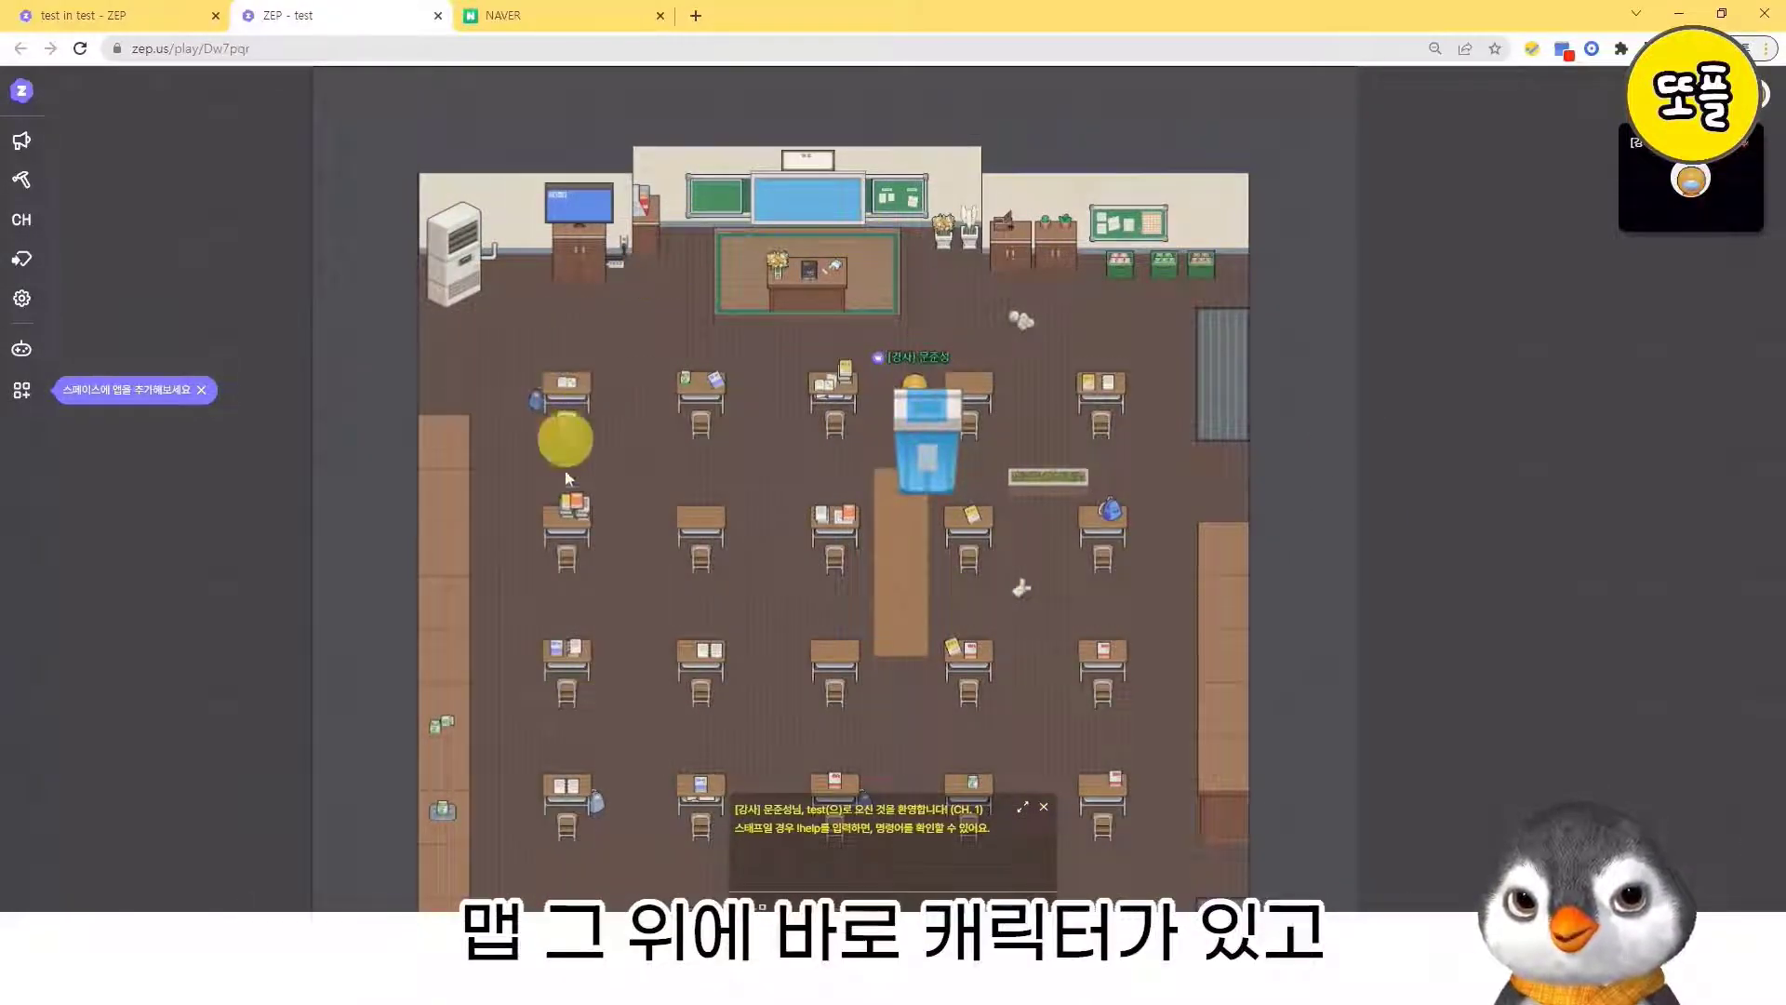
{"action": "key", "text": "Left"}
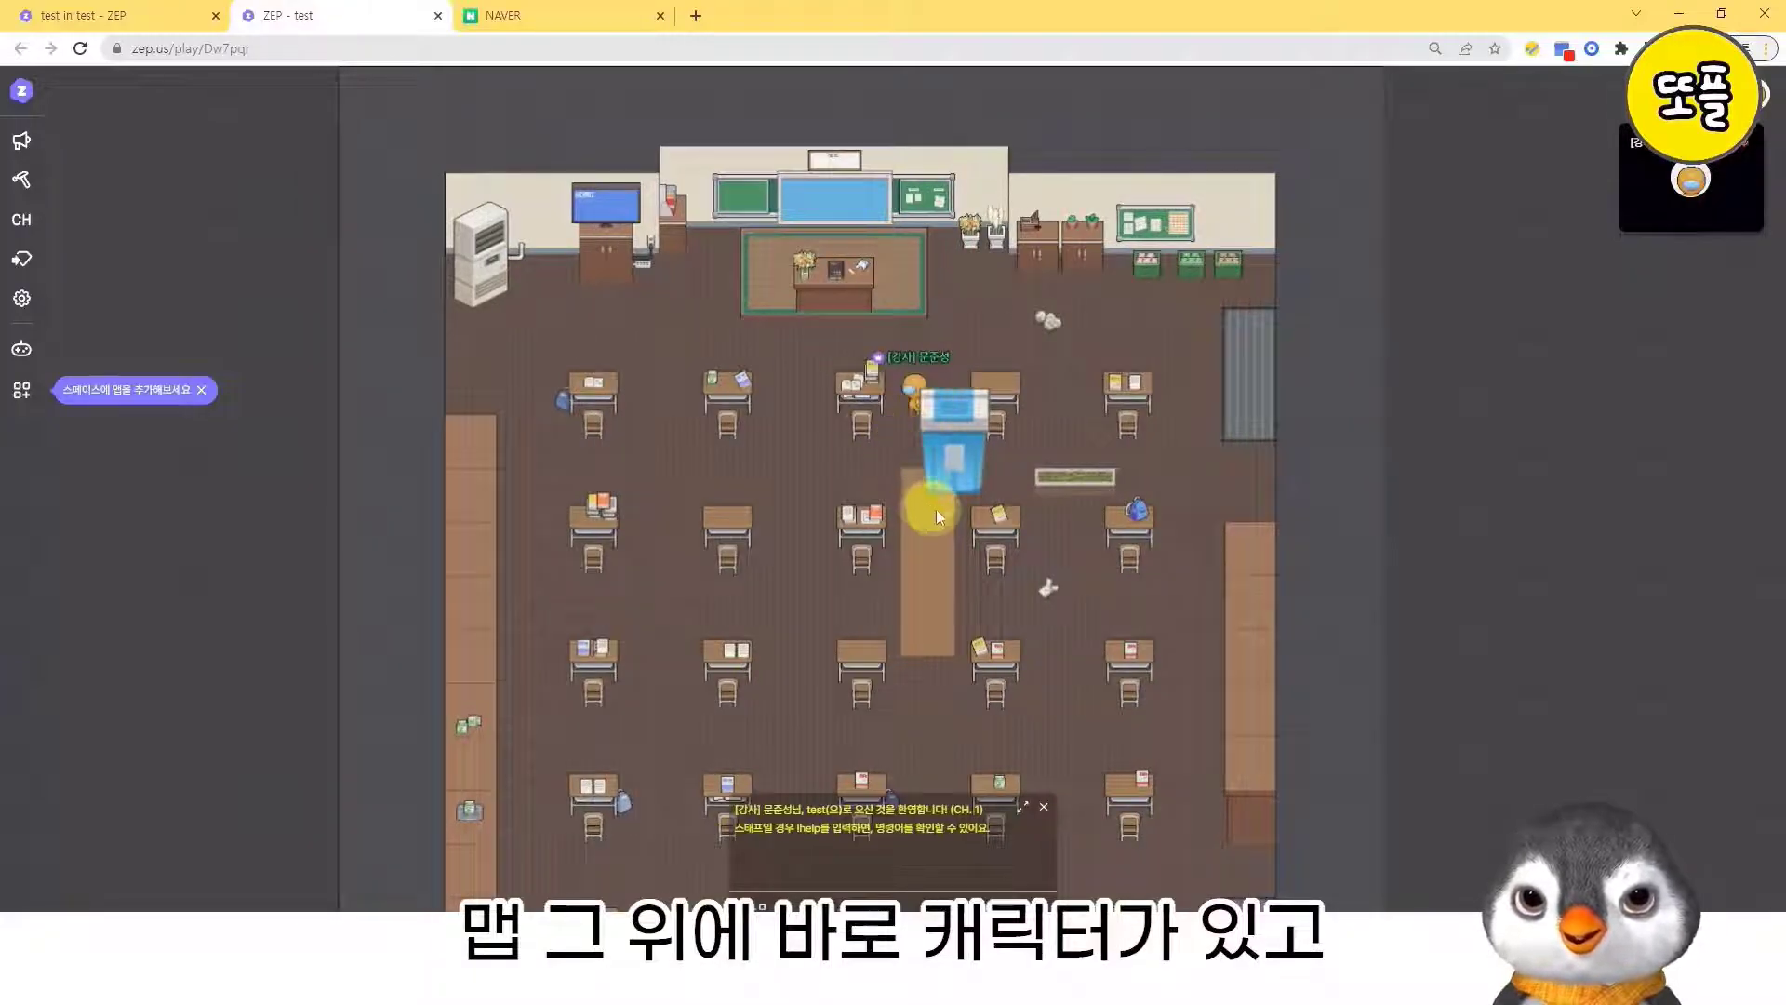
{"action": "key", "text": "Up"}
{"action": "key", "text": "Right"}
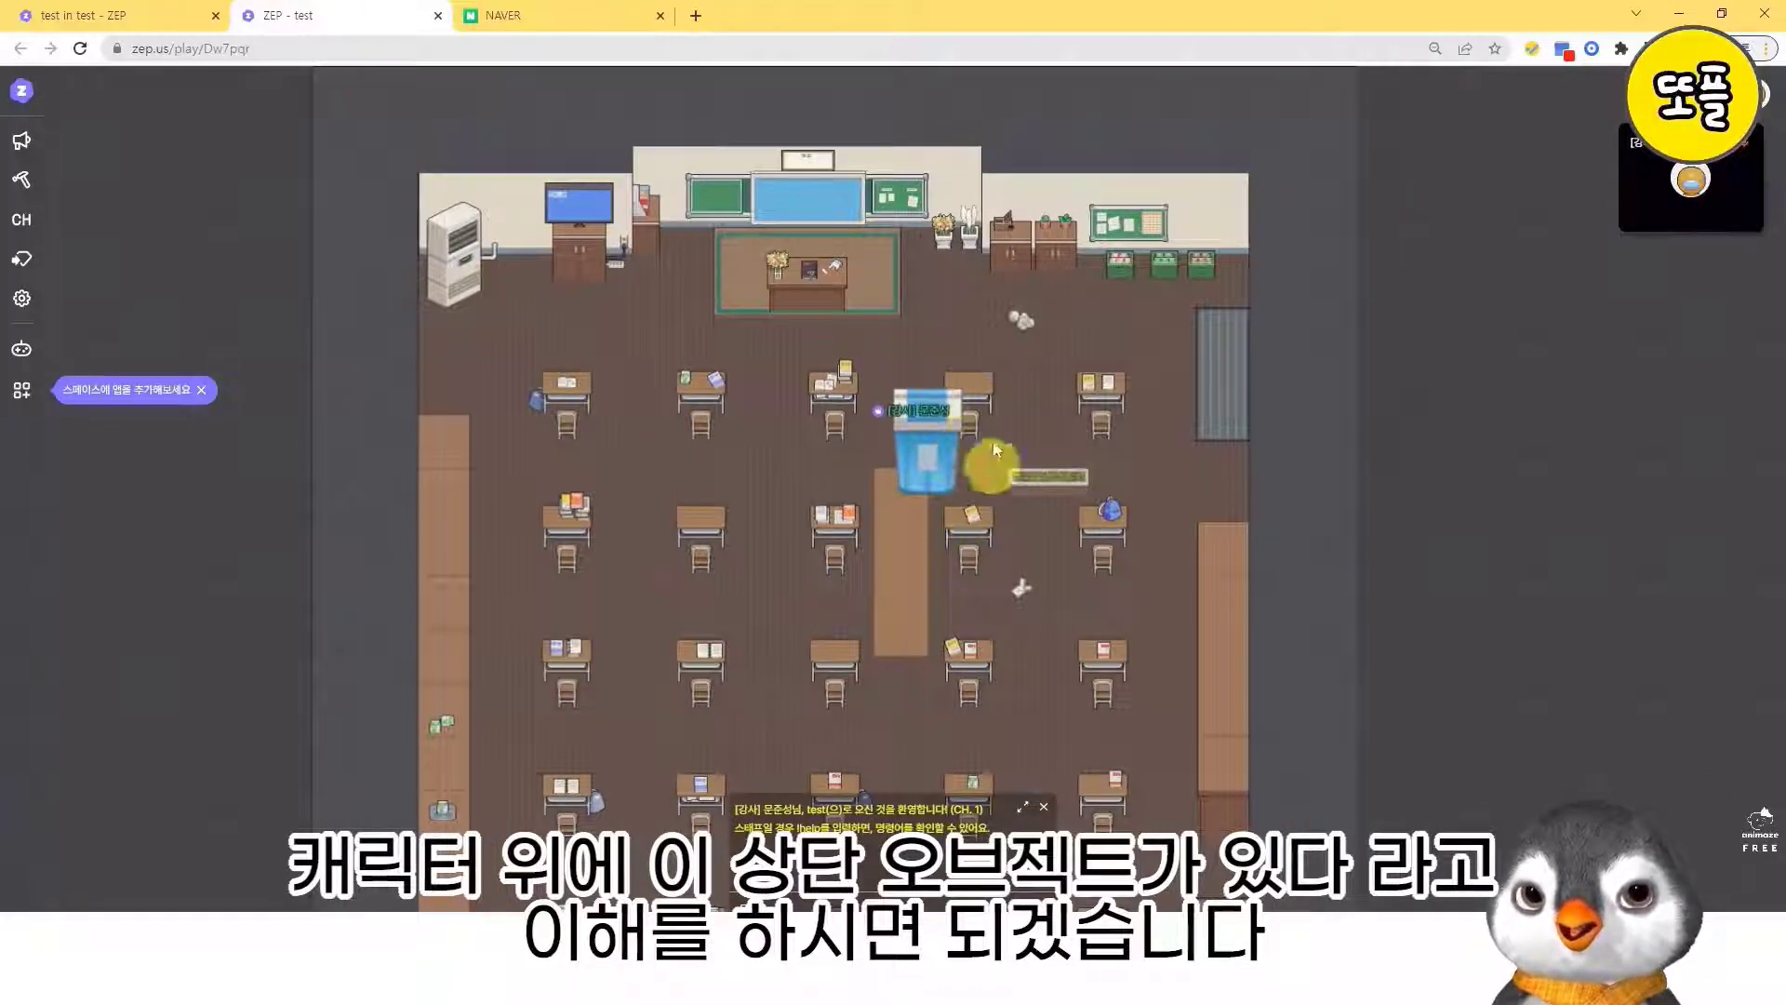
{"action": "key", "text": "Left"}
{"action": "key", "text": "Left"}
{"action": "key", "text": "Left"}
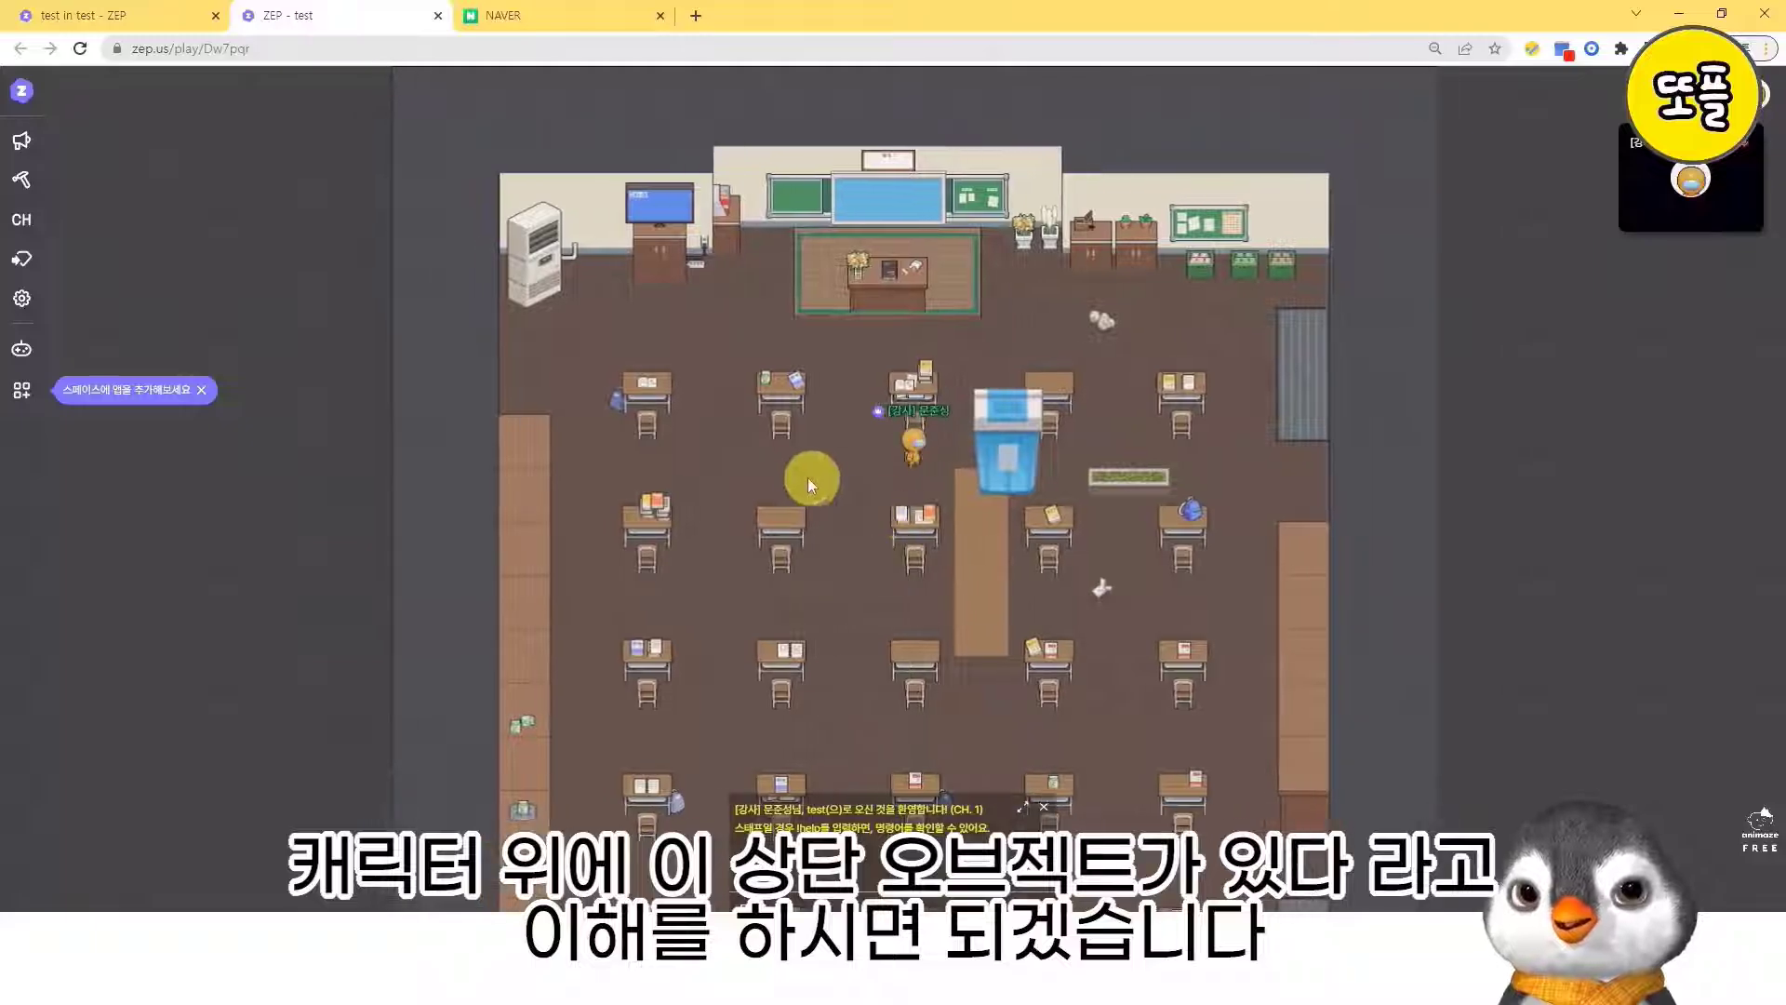
- Return to the map editor and examine the tile effects across the classroom, including the impassable, private-area and spawn tiles
{"action": "left_click", "coordinate": [72, 11]}
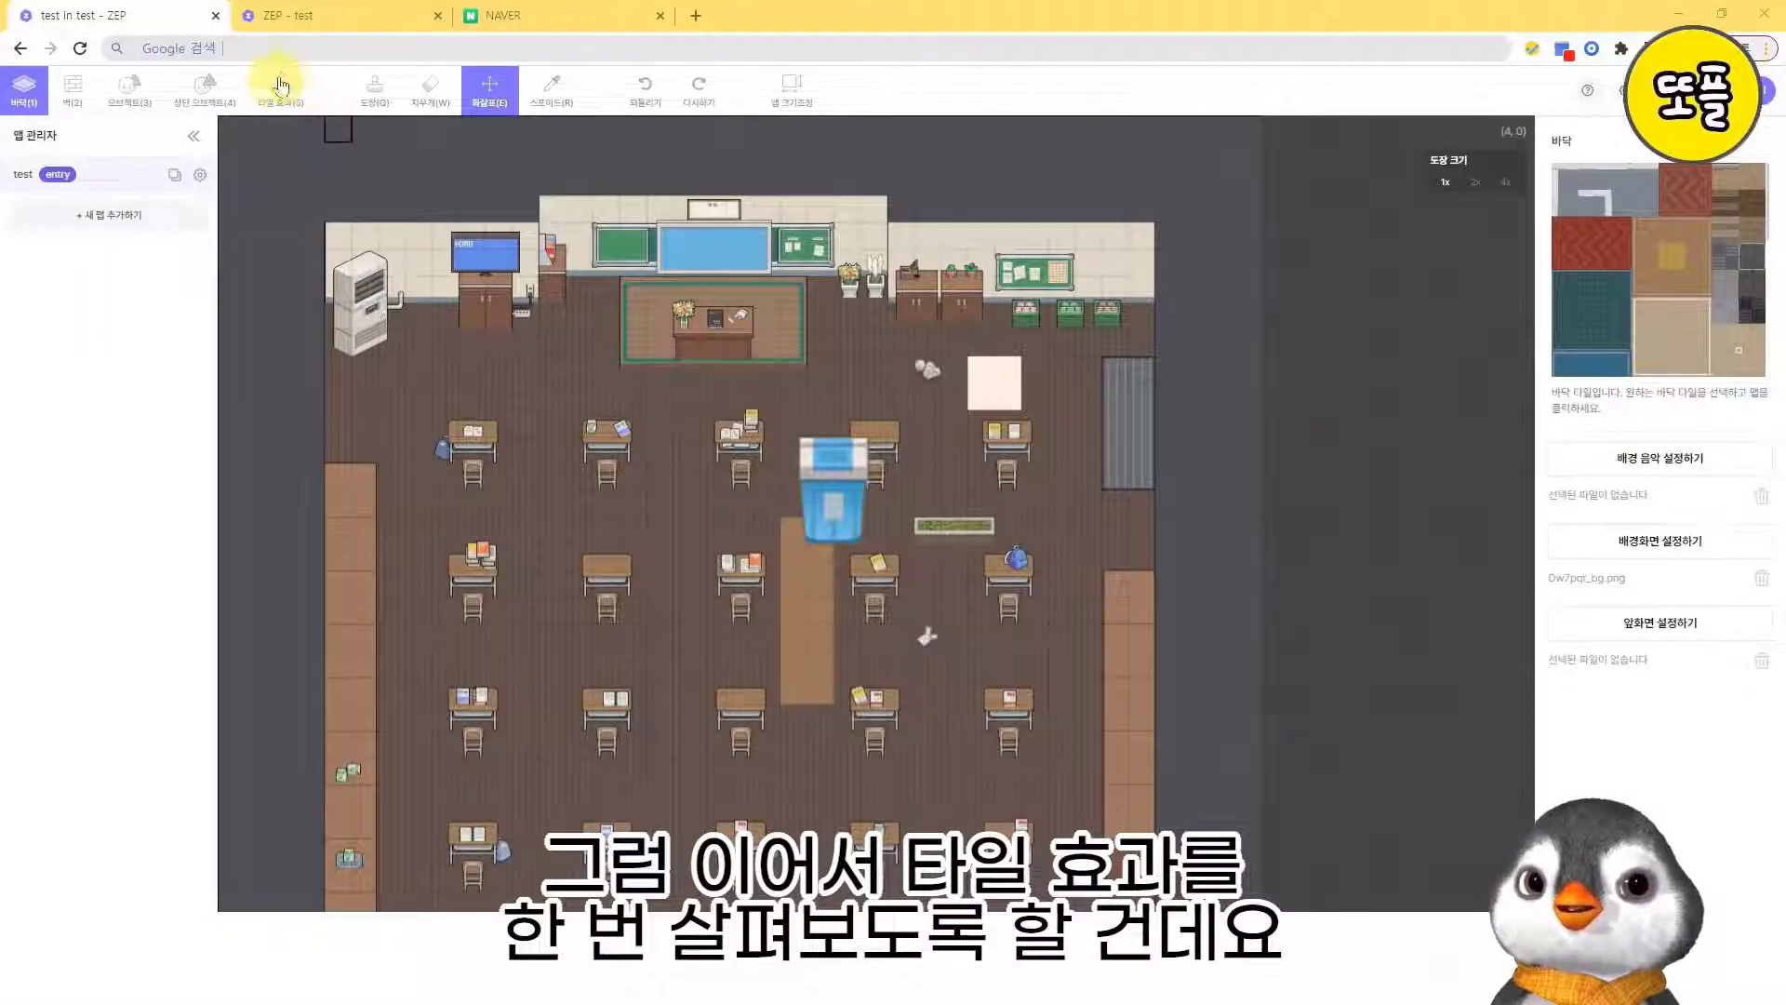
{"action": "left_click", "coordinate": [304, 103]}
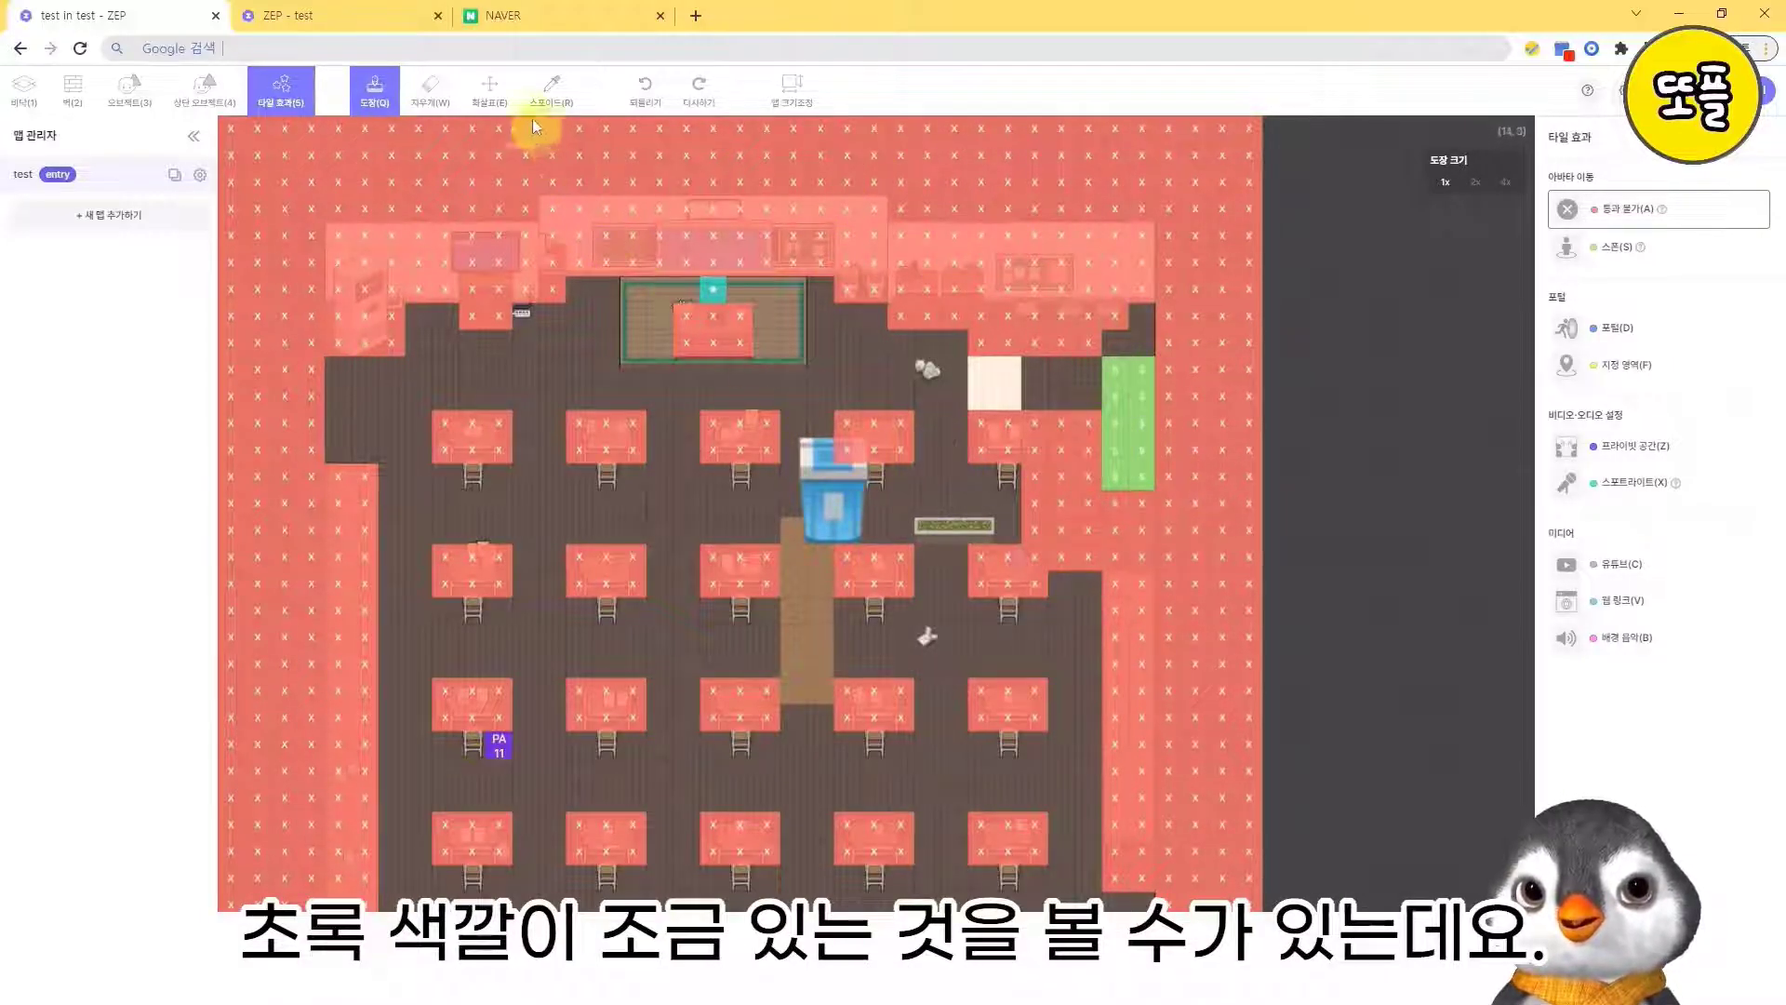
{"action": "left_click", "coordinate": [490, 90]}
{"action": "left_click_drag", "start_coordinate": [822, 642], "coordinate": [810, 284]}
{"action": "left_click_drag", "start_coordinate": [811, 493], "coordinate": [818, 623]}
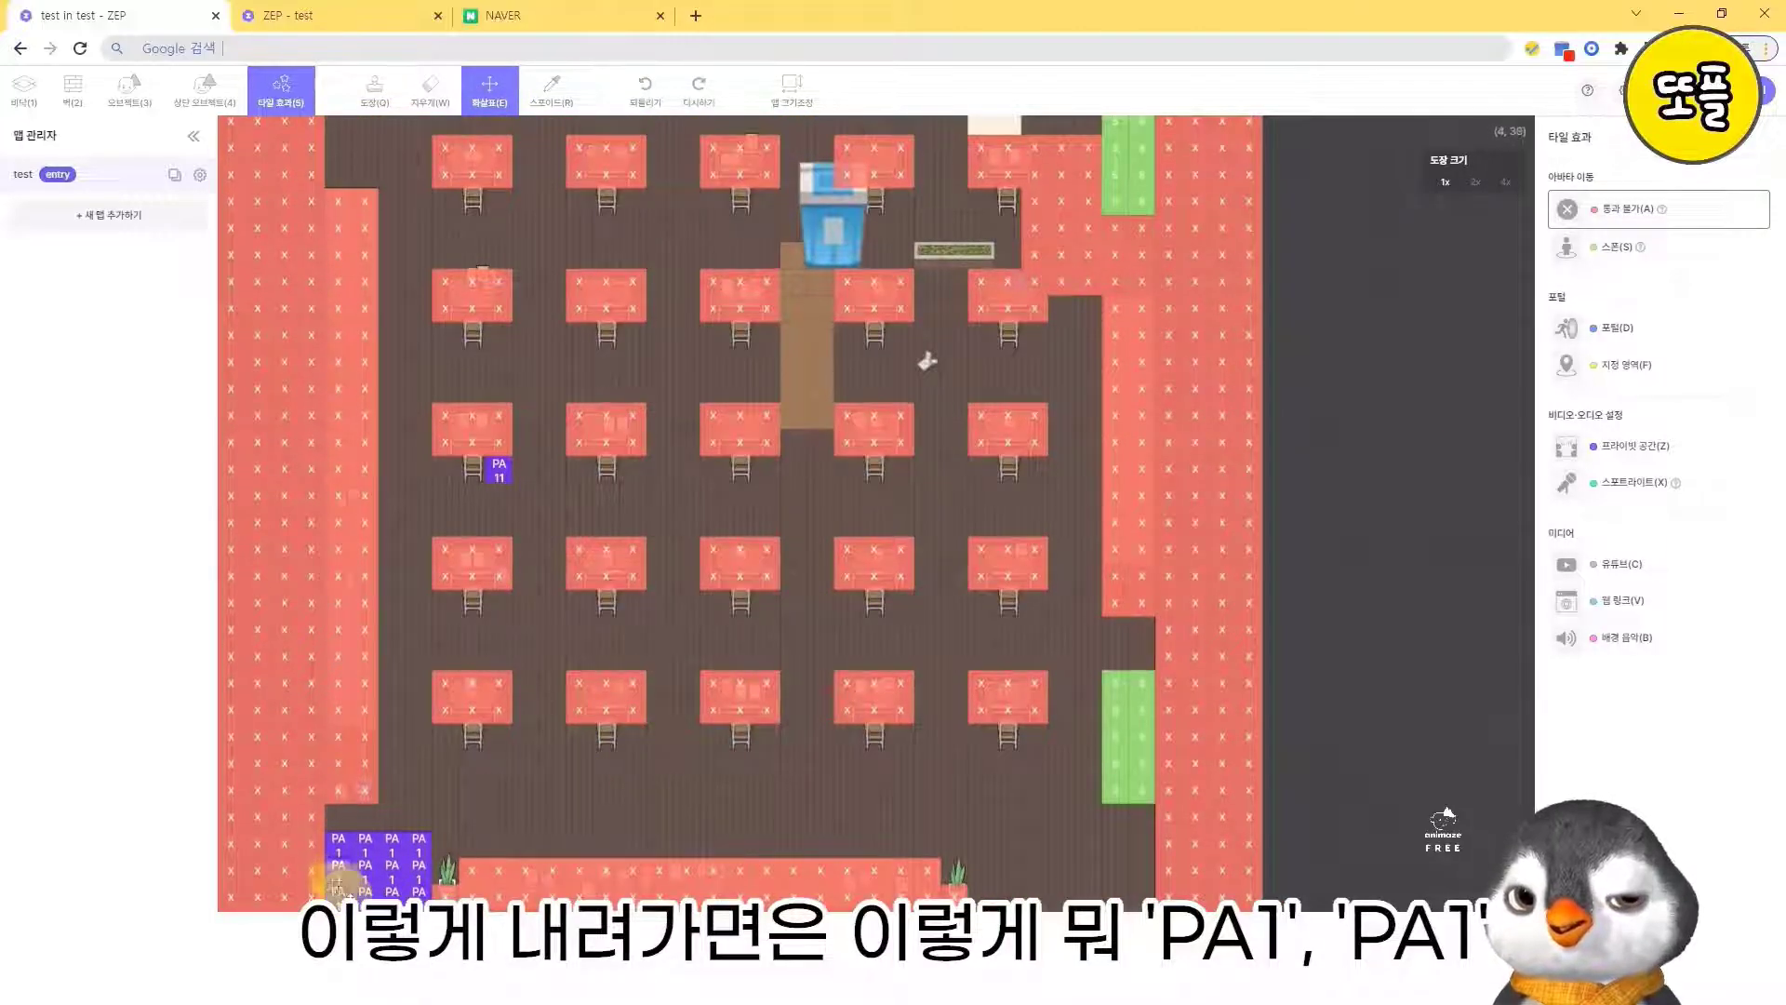
{"action": "left_click_drag", "start_coordinate": [541, 603], "coordinate": [612, 692]}
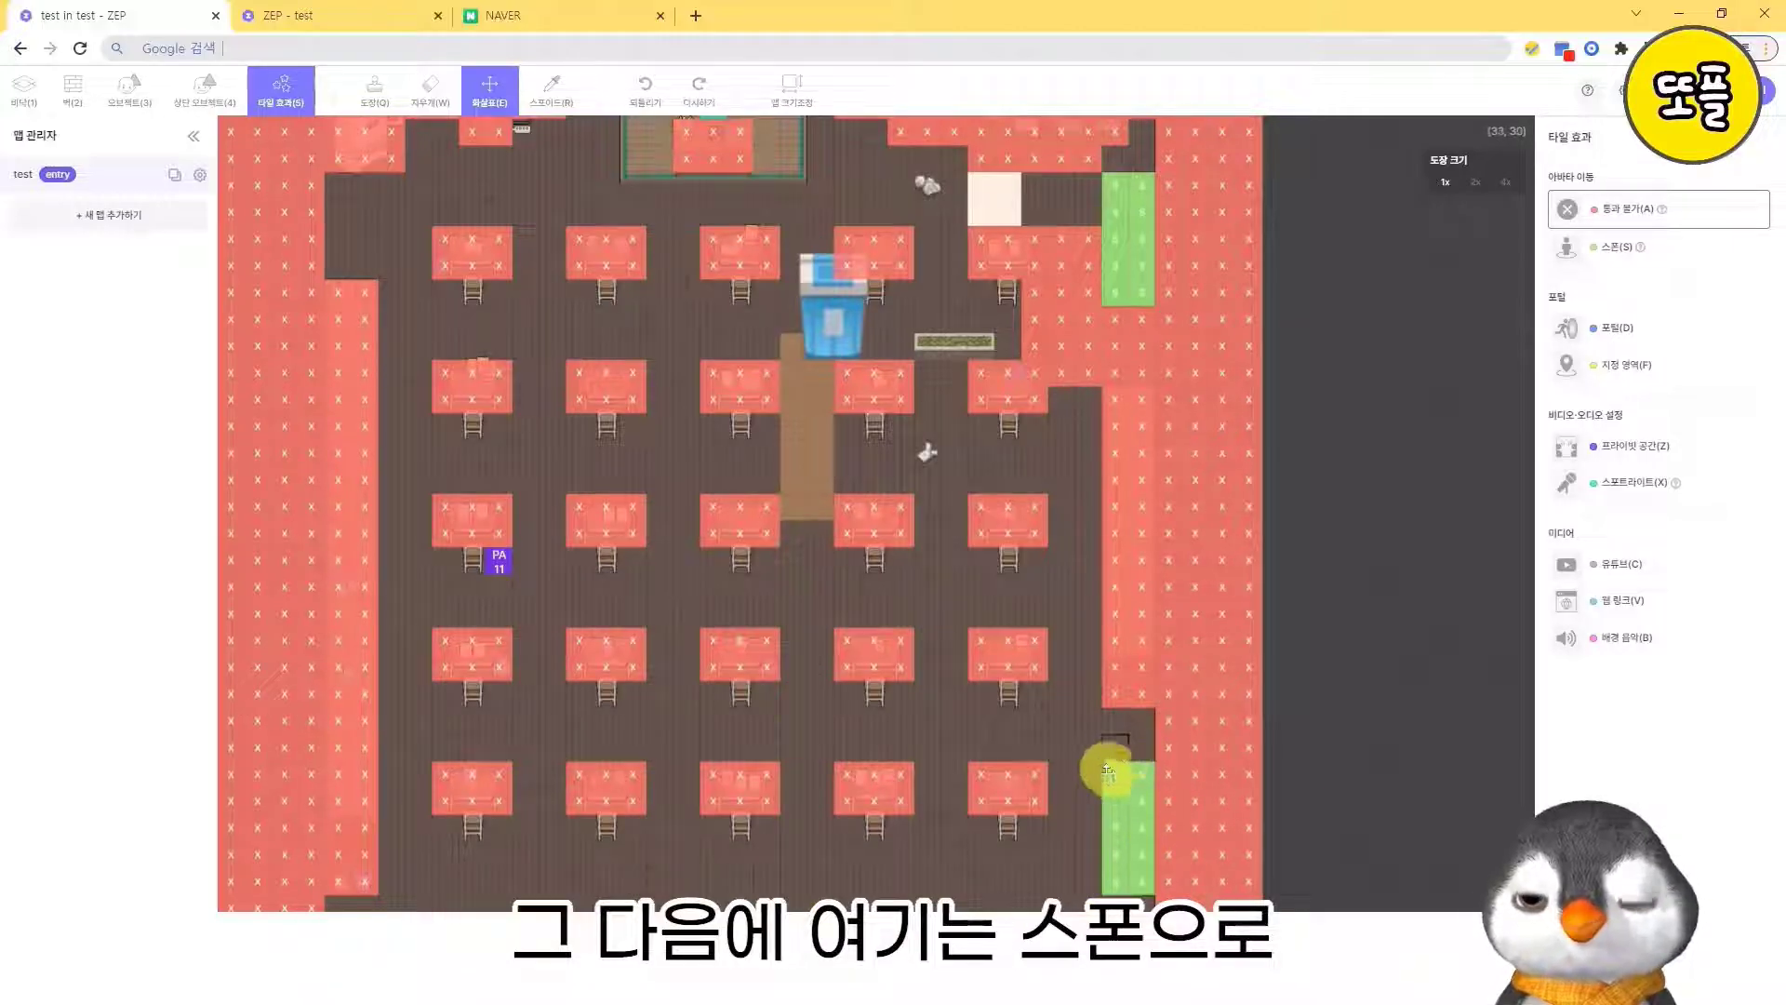
{"action": "scroll", "coordinate": [1024, 757], "scroll_direction": "up", "scroll_amount": 3}
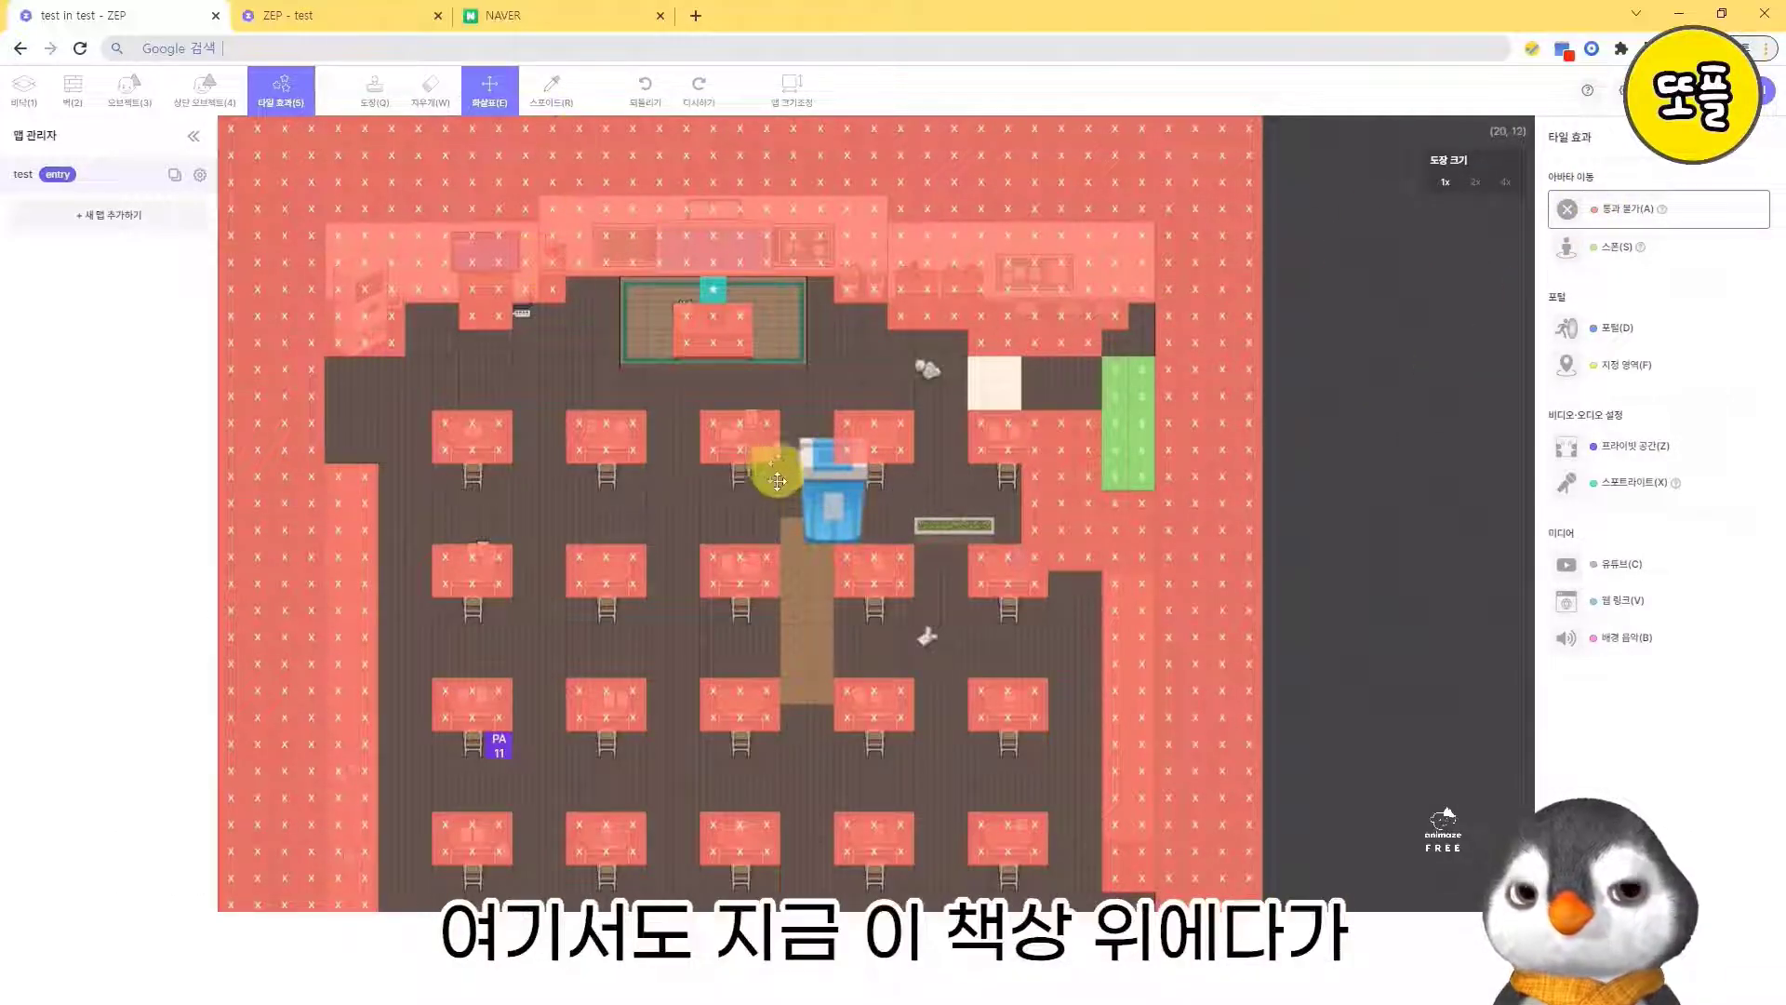
- Erase the impassable tiles from the three left desks of the front row and from the strip along the classroom's right wall
{"action": "left_click", "coordinate": [420, 106]}
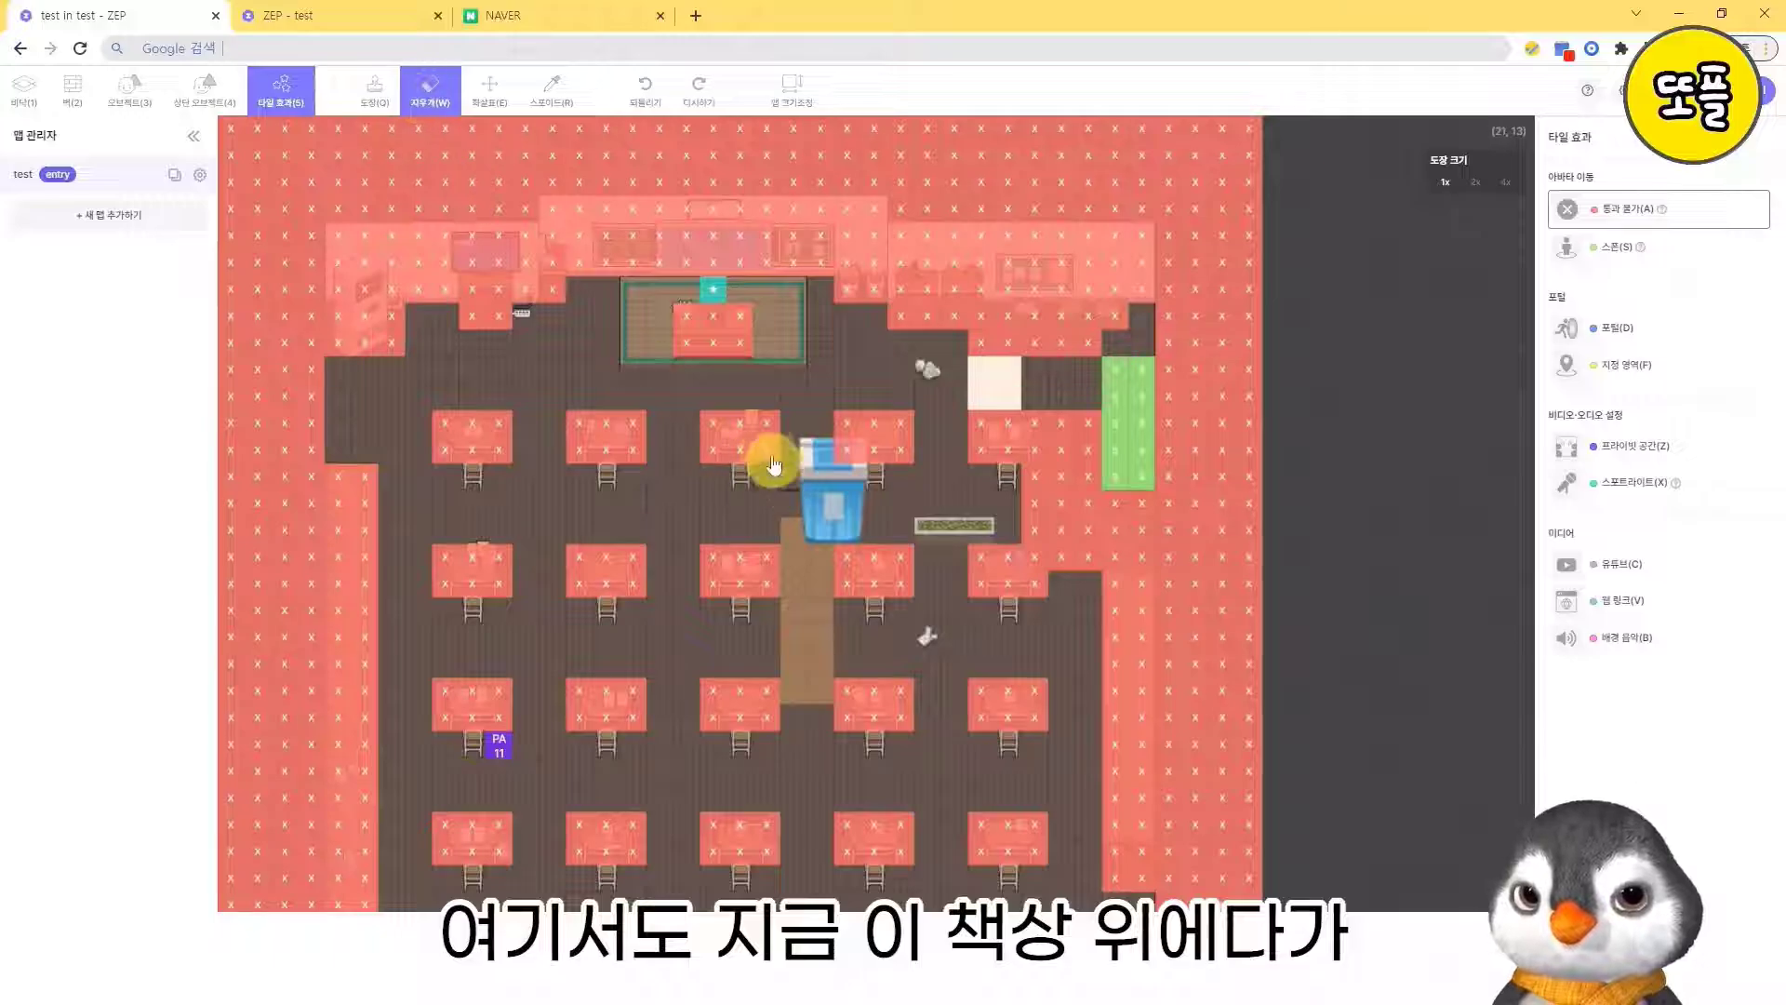
{"action": "mouse_move", "coordinate": [766, 455]}
{"action": "left_mouse_down"}
{"action": "mouse_move", "coordinate": [705, 427]}
{"action": "mouse_move", "coordinate": [769, 460]}
{"action": "left_mouse_up"}
{"action": "left_click", "coordinate": [375, 91]}
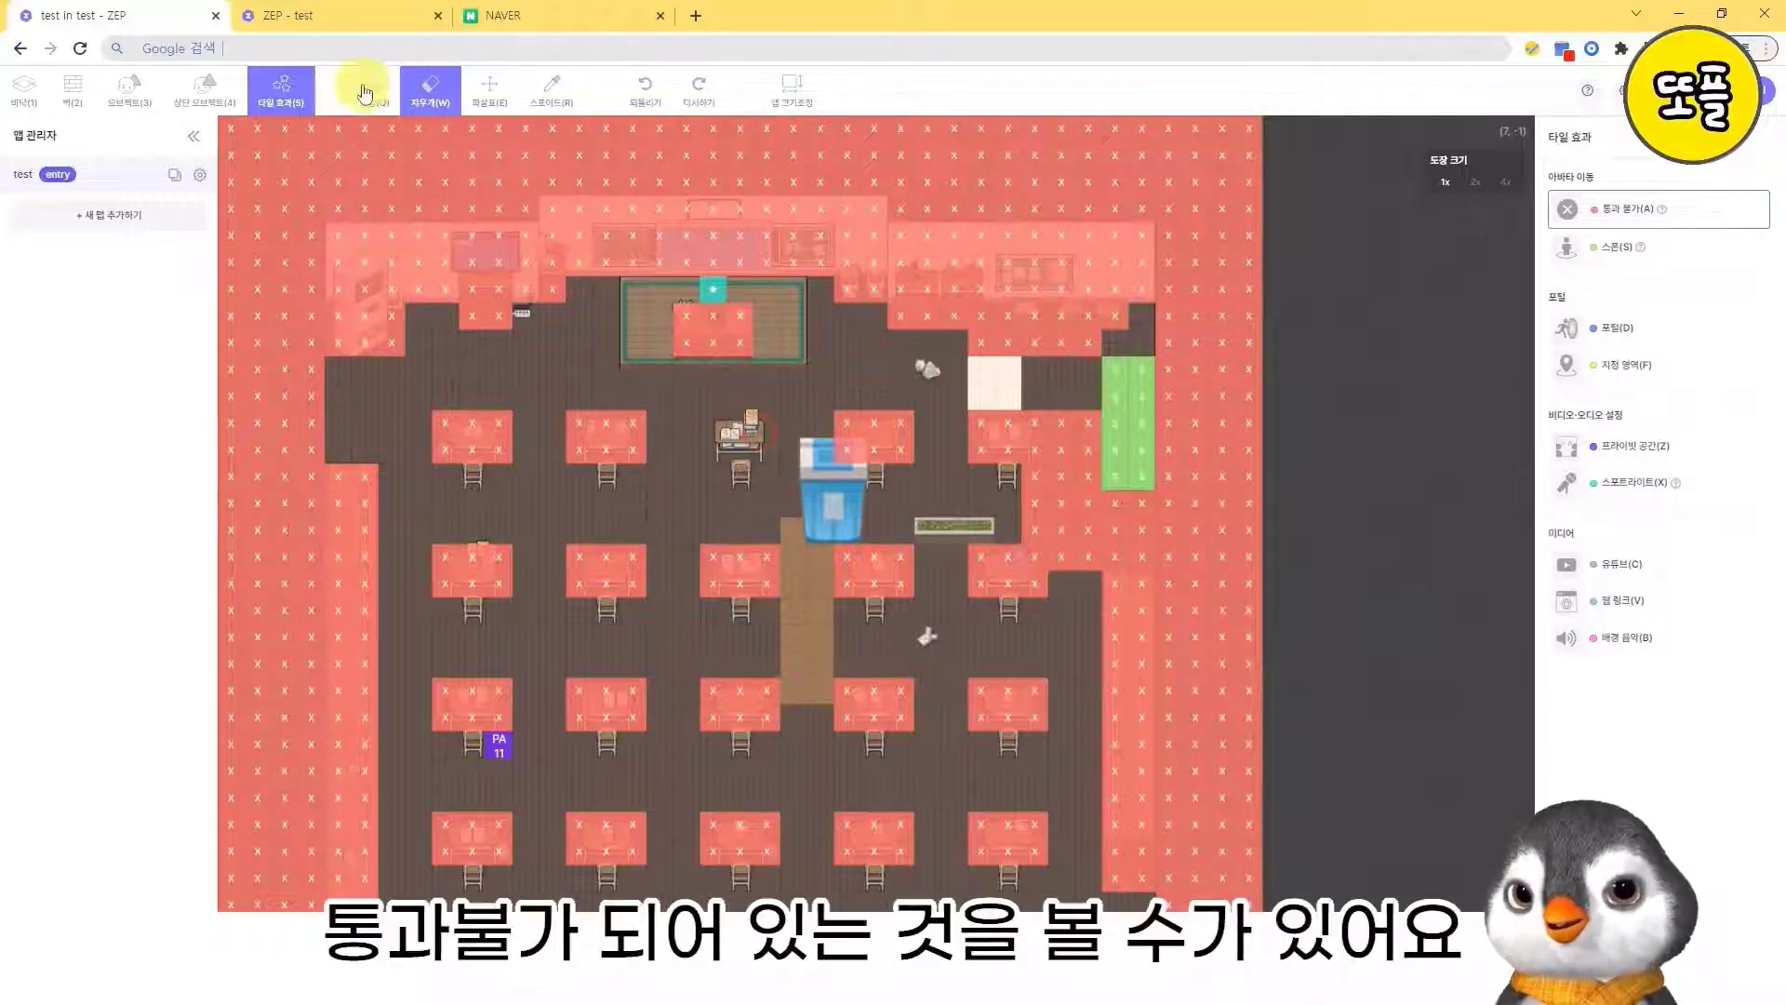
{"action": "left_click", "coordinate": [427, 90]}
{"action": "mouse_move", "coordinate": [642, 451]}
{"action": "left_mouse_down"}
{"action": "mouse_move", "coordinate": [627, 423]}
{"action": "mouse_move", "coordinate": [514, 427]}
{"action": "mouse_move", "coordinate": [471, 459]}
{"action": "mouse_move", "coordinate": [471, 422]}
{"action": "mouse_move", "coordinate": [507, 426]}
{"action": "left_mouse_up"}
{"action": "mouse_move", "coordinate": [1168, 358]}
{"action": "left_mouse_down"}
{"action": "mouse_move", "coordinate": [1168, 470]}
{"action": "mouse_move", "coordinate": [1181, 369]}
{"action": "mouse_move", "coordinate": [1120, 638]}
{"action": "mouse_move", "coordinate": [1160, 534]}
{"action": "mouse_move", "coordinate": [1160, 661]}
{"action": "mouse_move", "coordinate": [1117, 819]}
{"action": "left_mouse_up"}
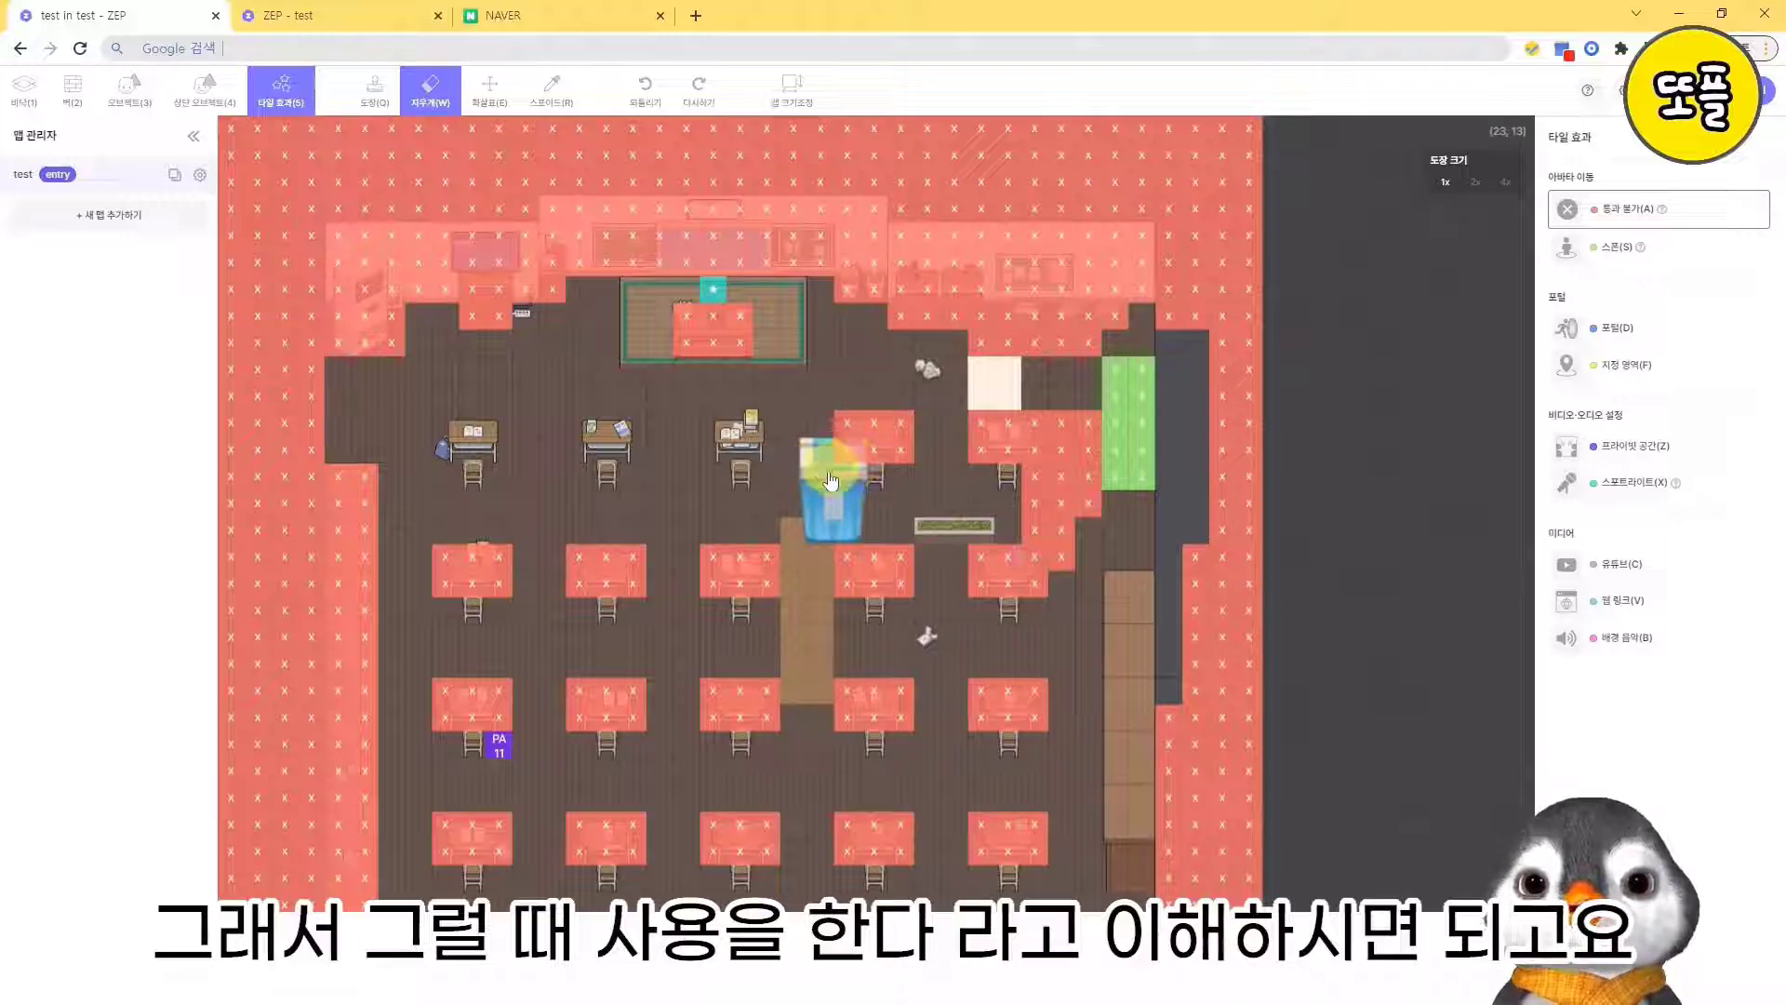
- Choose the spawn tile effect and examine the green spawn tiles at both doorways on the classroom's right side
{"action": "left_click", "coordinate": [1617, 253]}
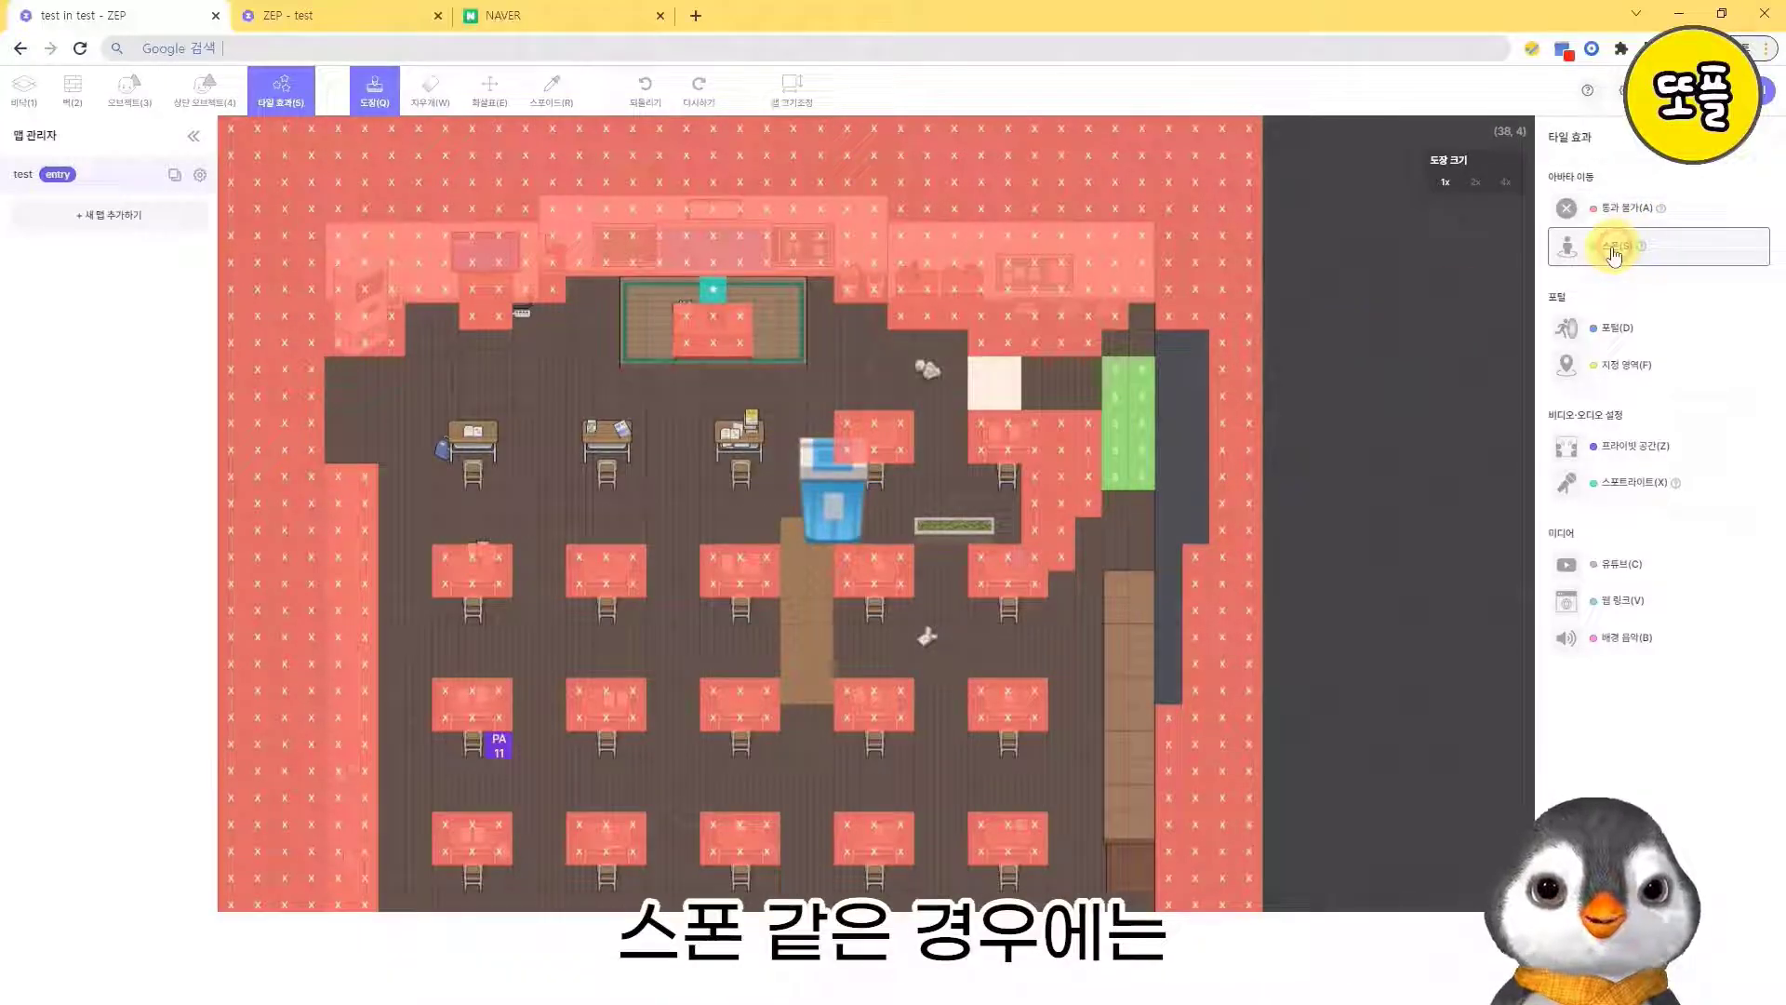
{"action": "left_click", "coordinate": [491, 95]}
{"action": "scroll", "coordinate": [849, 322], "scroll_direction": "down", "scroll_amount": 2}
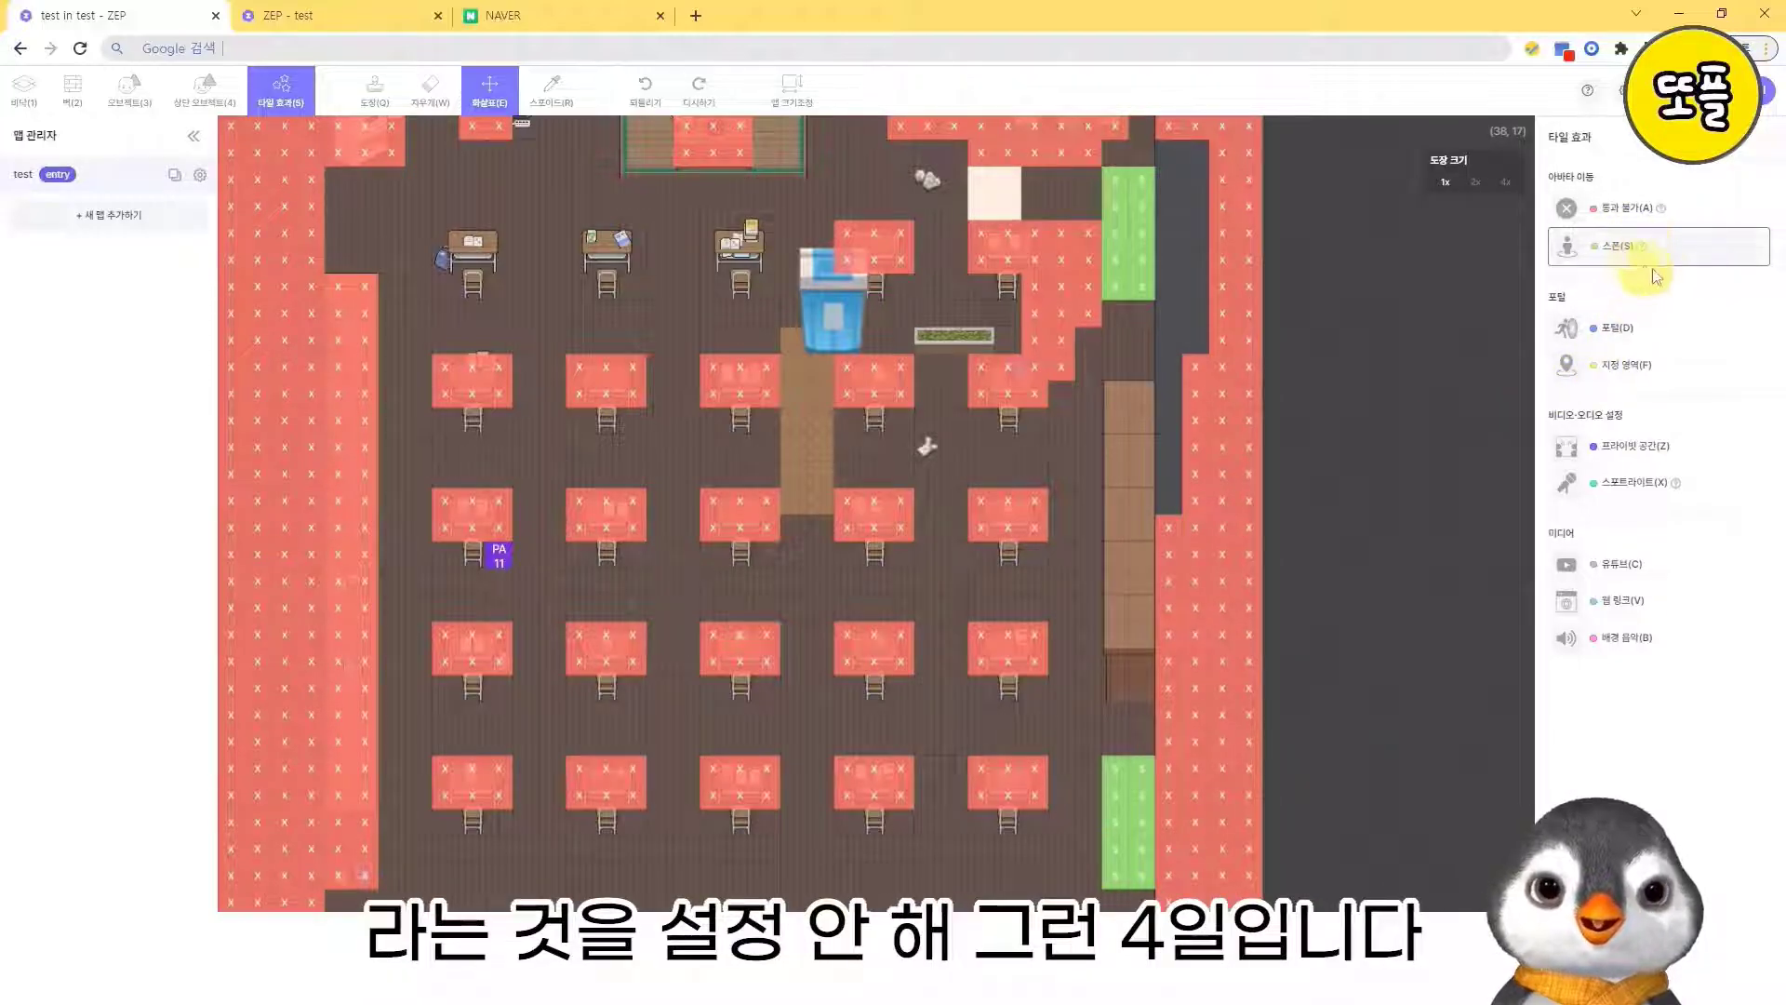
- Add a new map to the space from the 해변 낮 template and name it 해변 낮
{"action": "left_click", "coordinate": [1620, 332]}
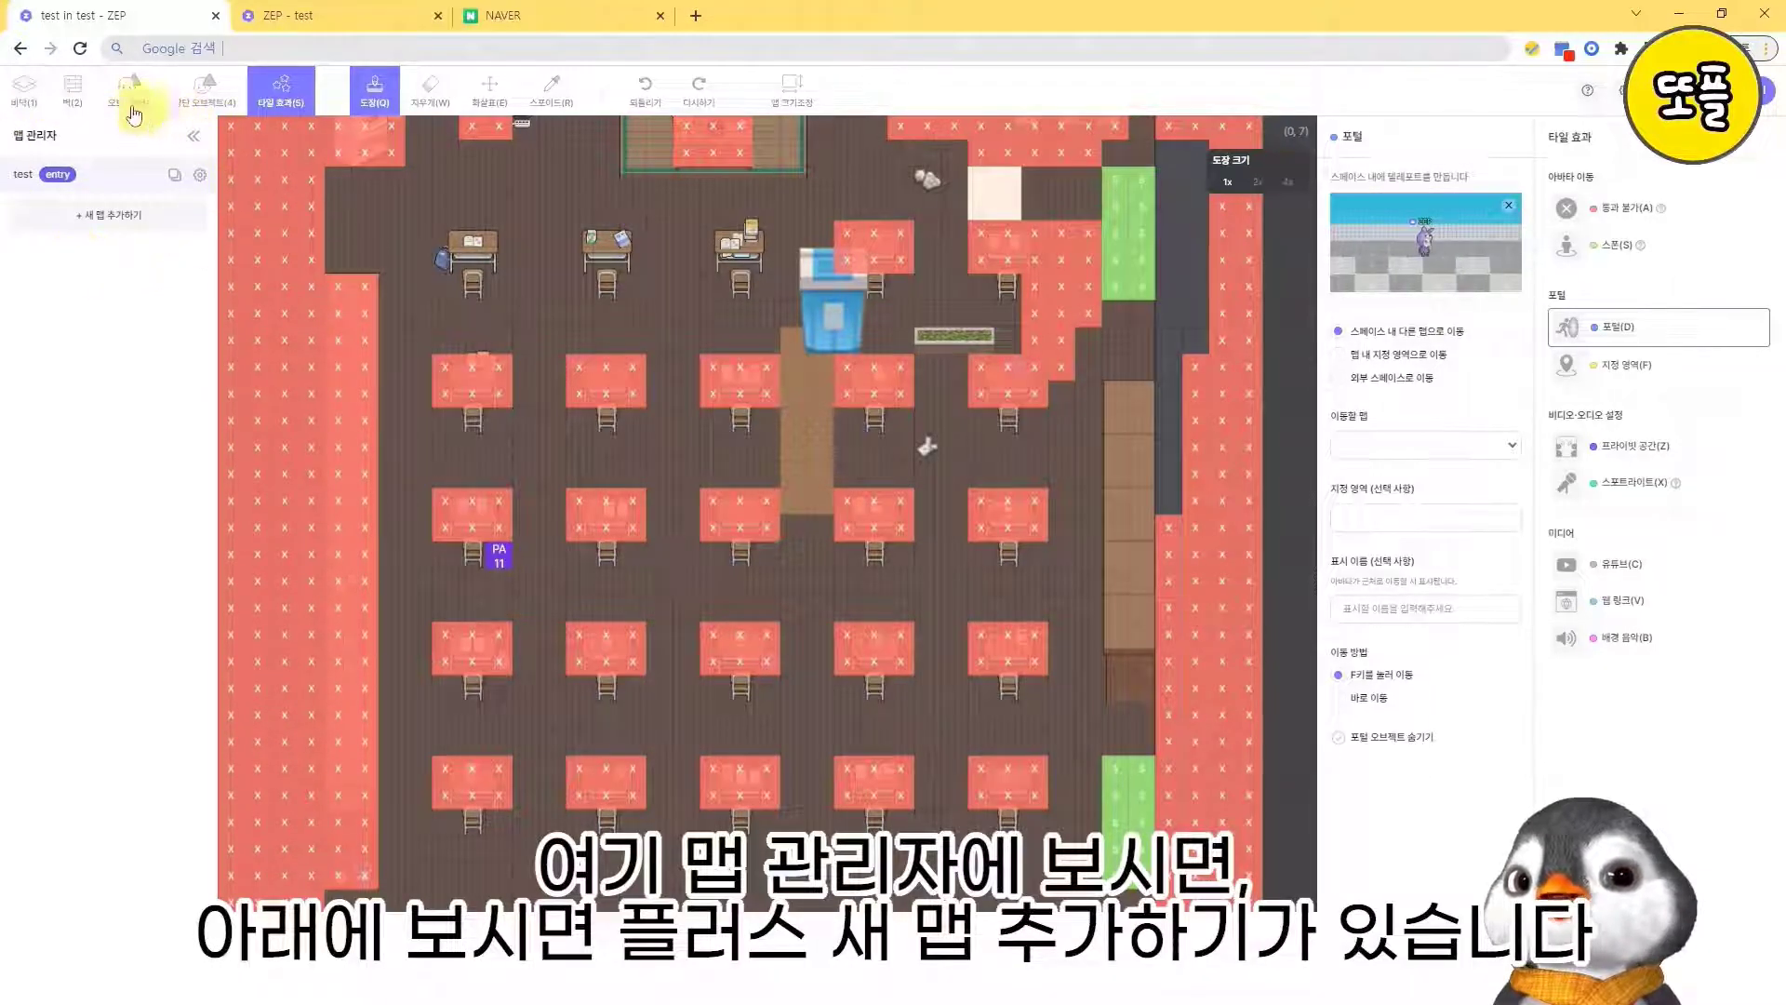
{"action": "left_click", "coordinate": [121, 223]}
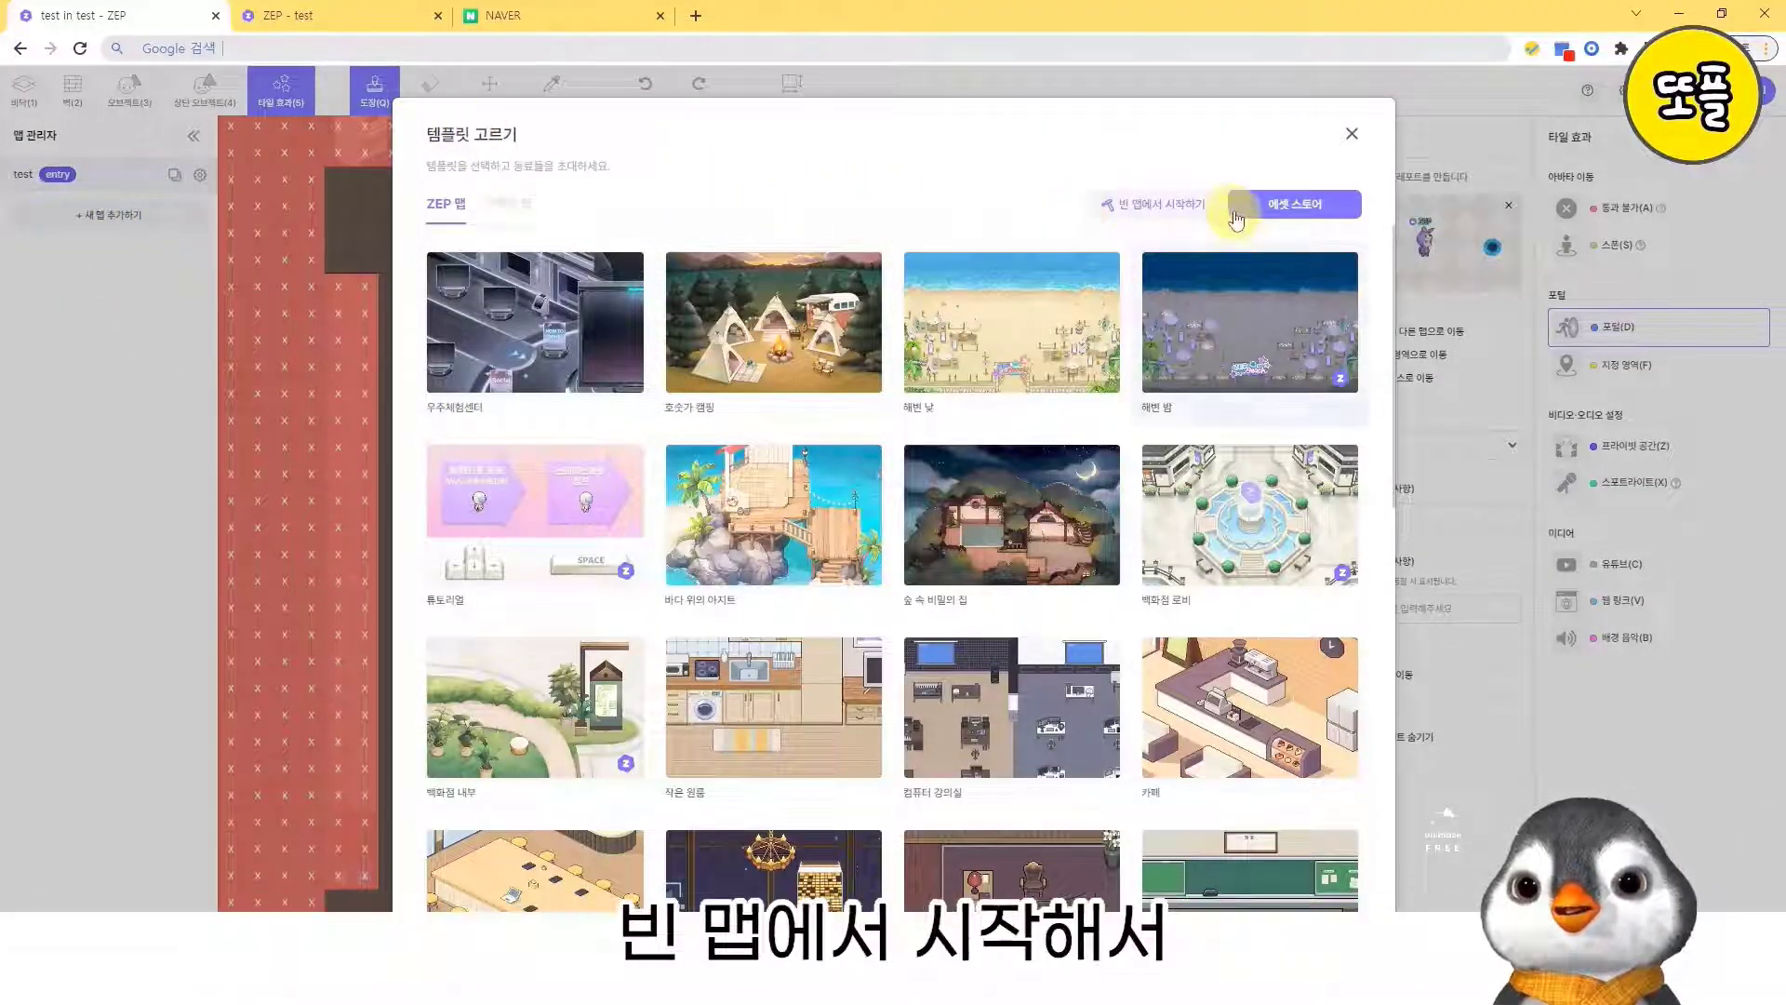
{"action": "scroll", "coordinate": [842, 679], "scroll_direction": "down", "scroll_amount": 2}
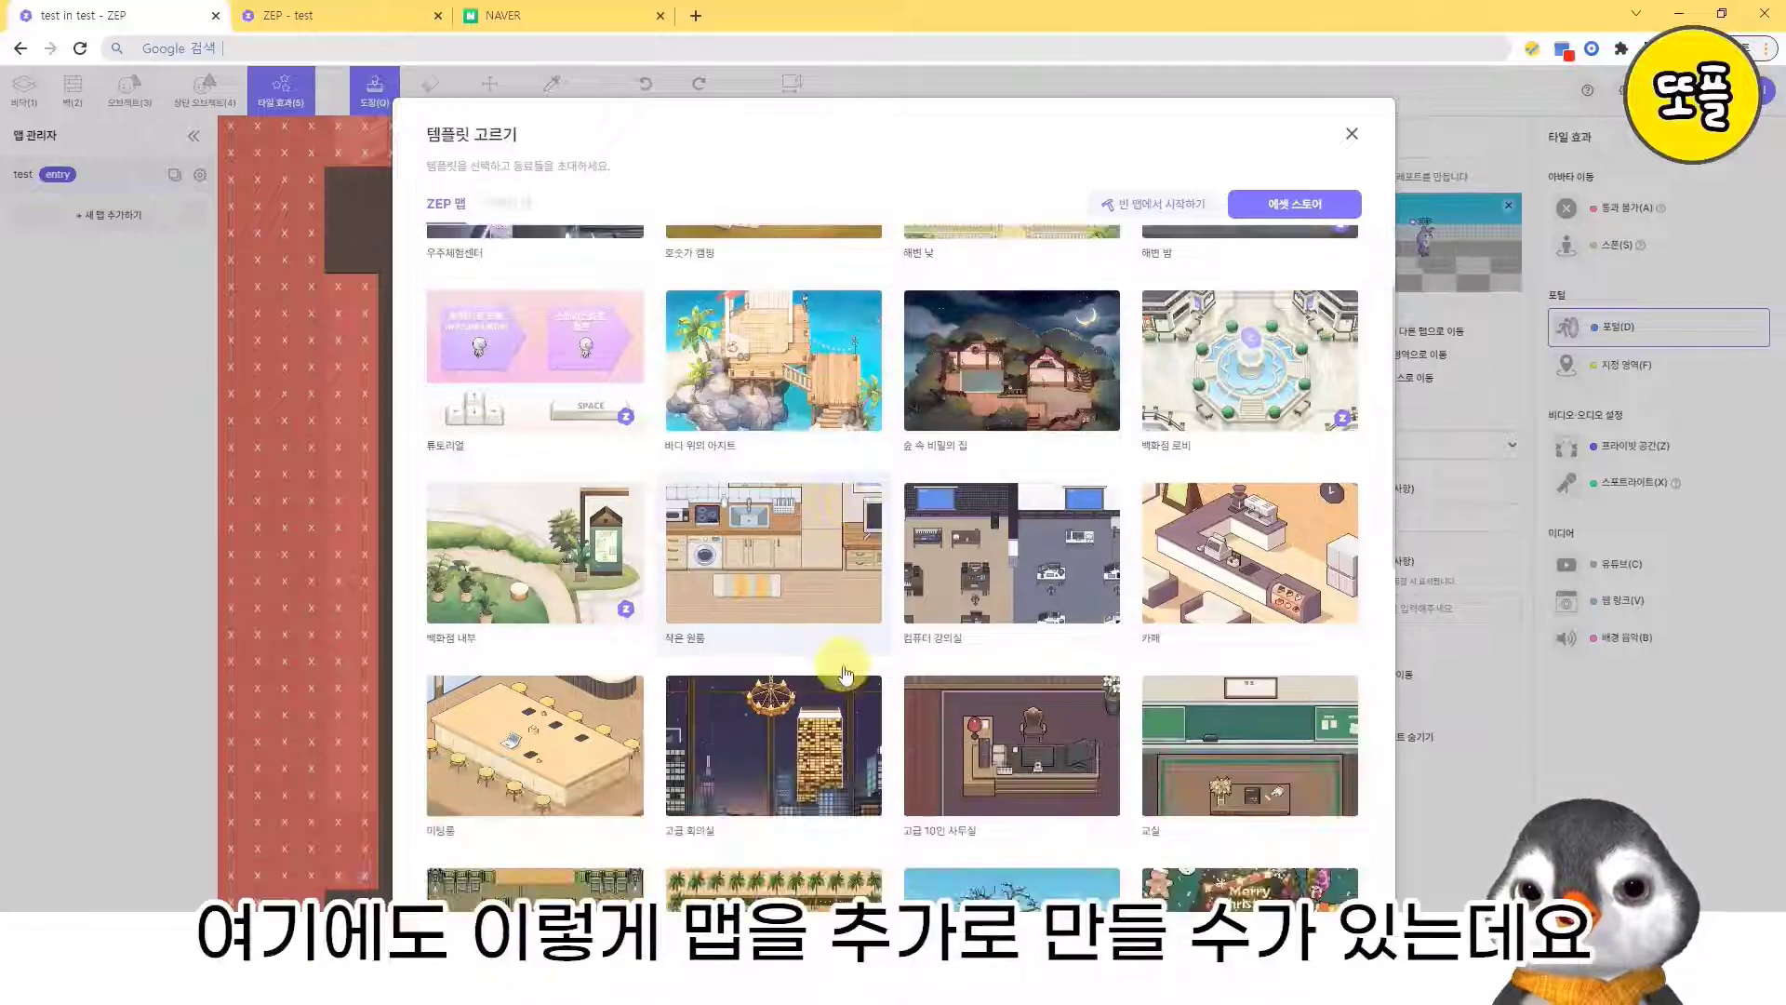
{"action": "scroll", "coordinate": [918, 614], "scroll_direction": "up", "scroll_amount": 2}
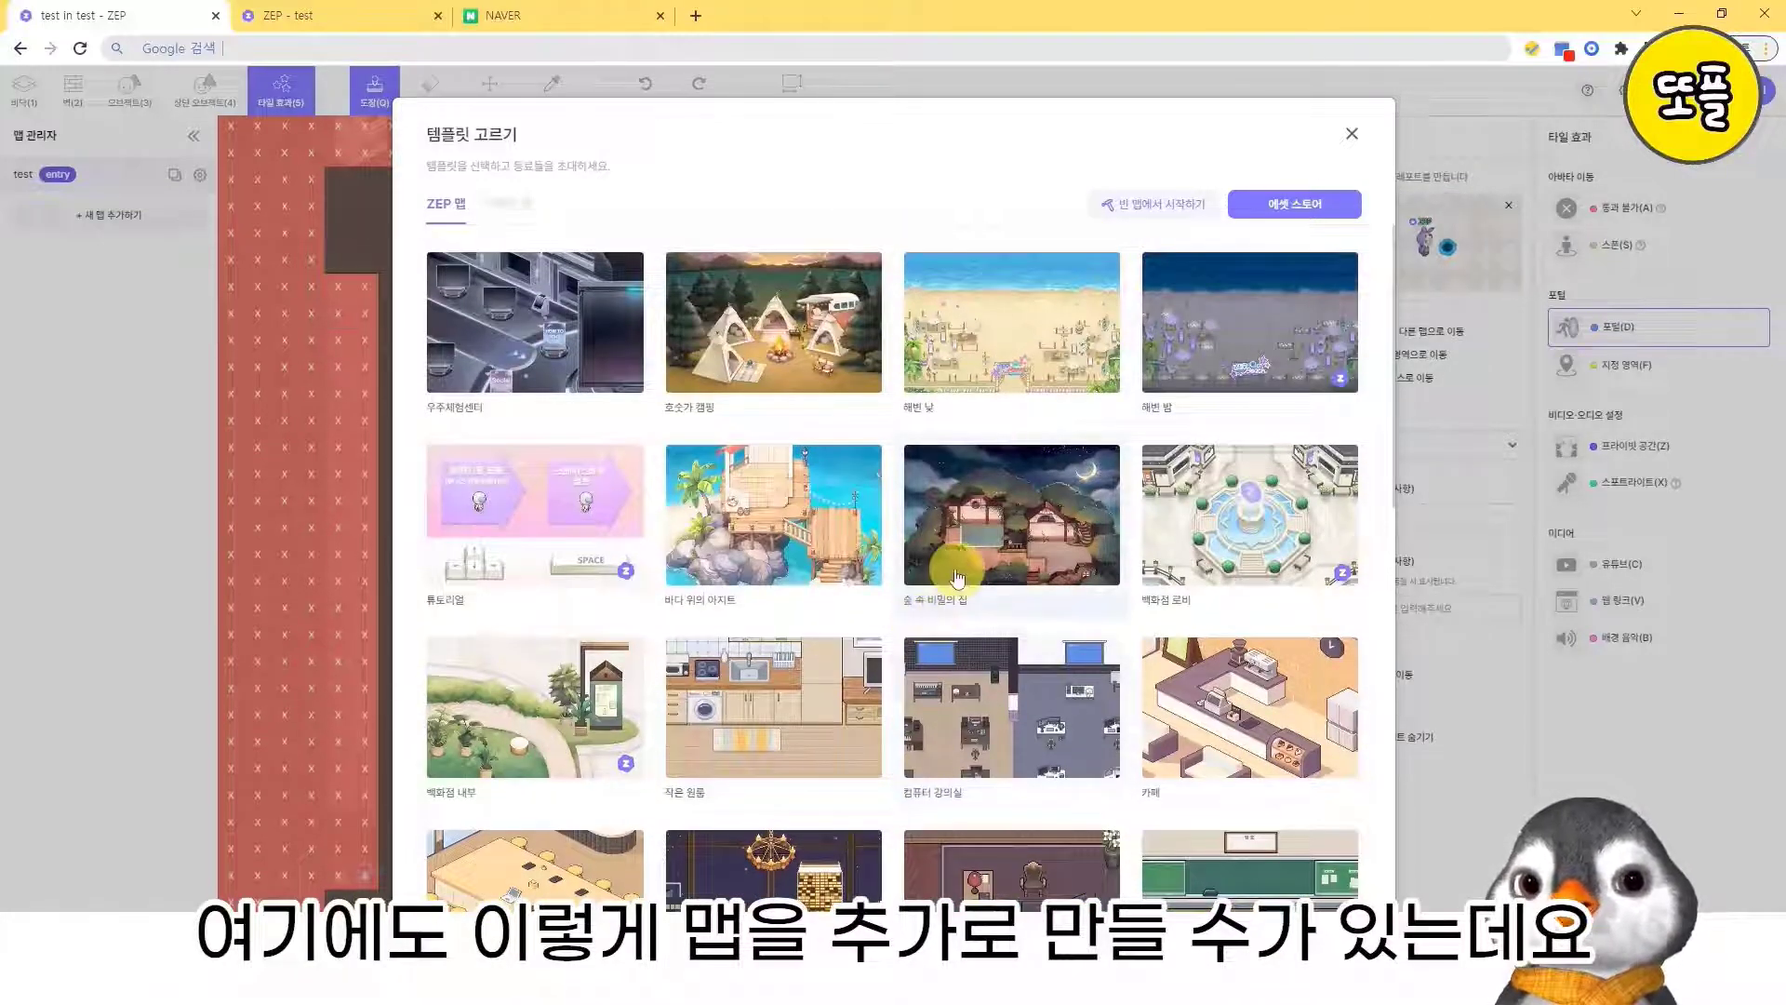
{"action": "left_click", "coordinate": [1027, 332]}
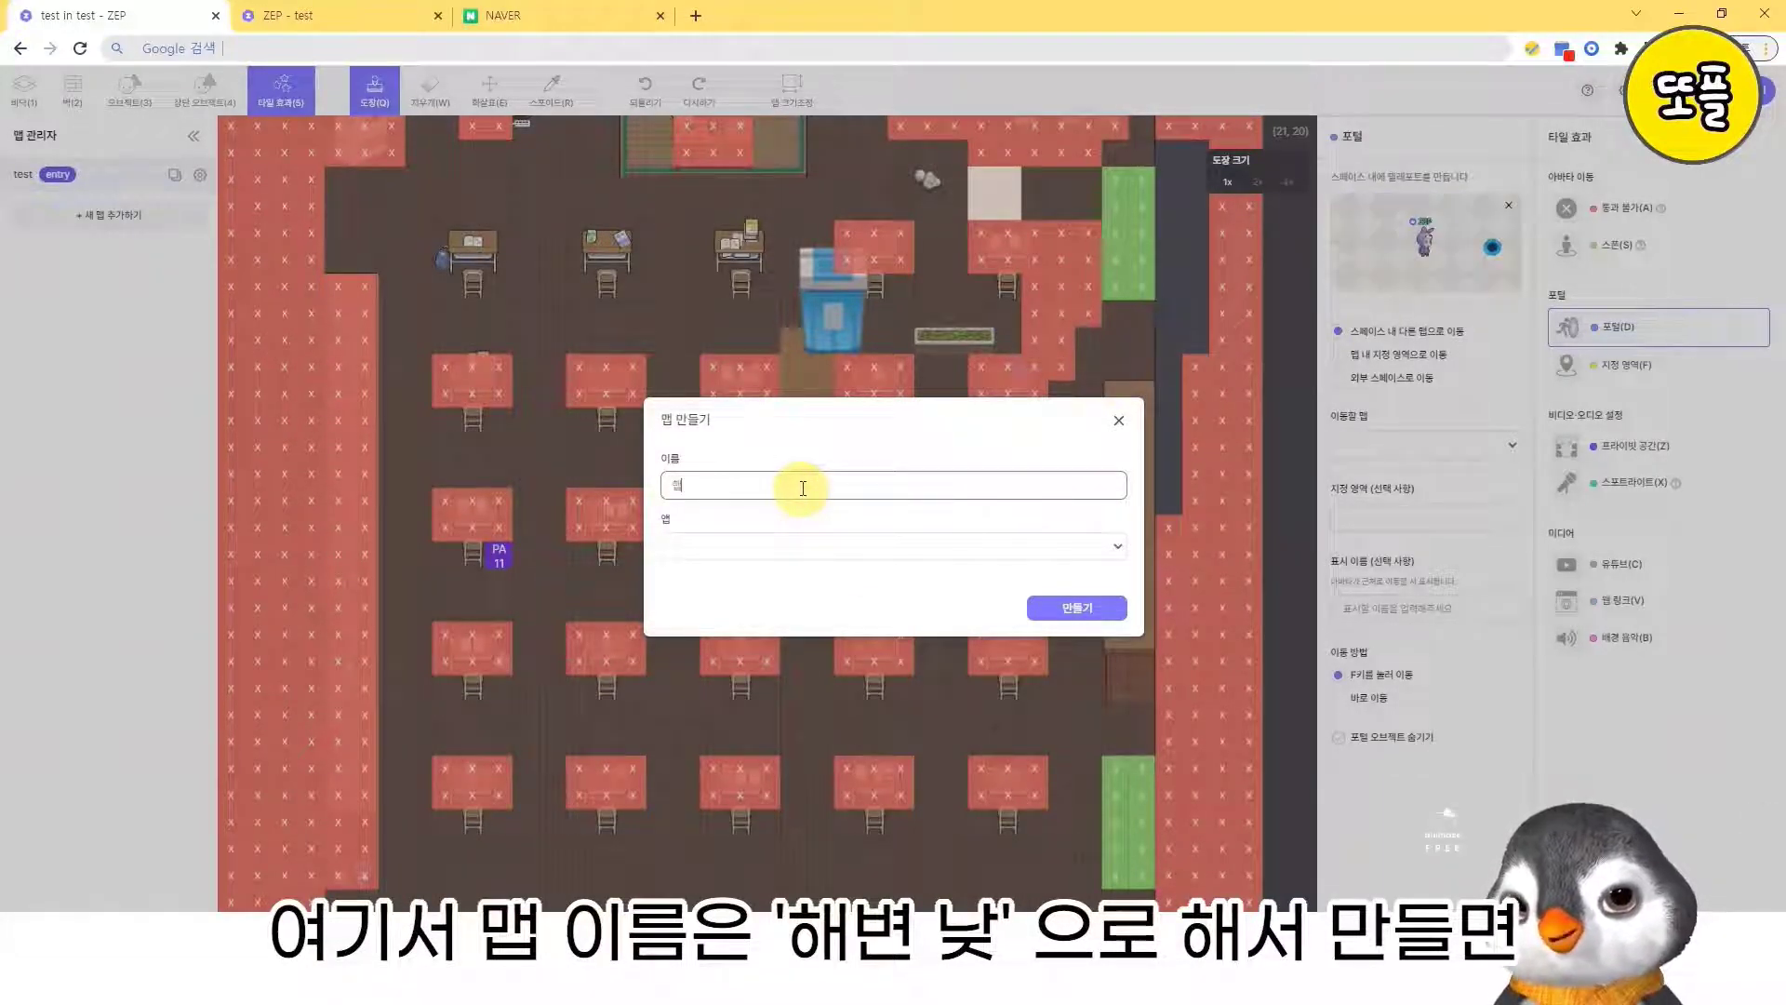
{"action": "left_click", "coordinate": [1077, 607]}
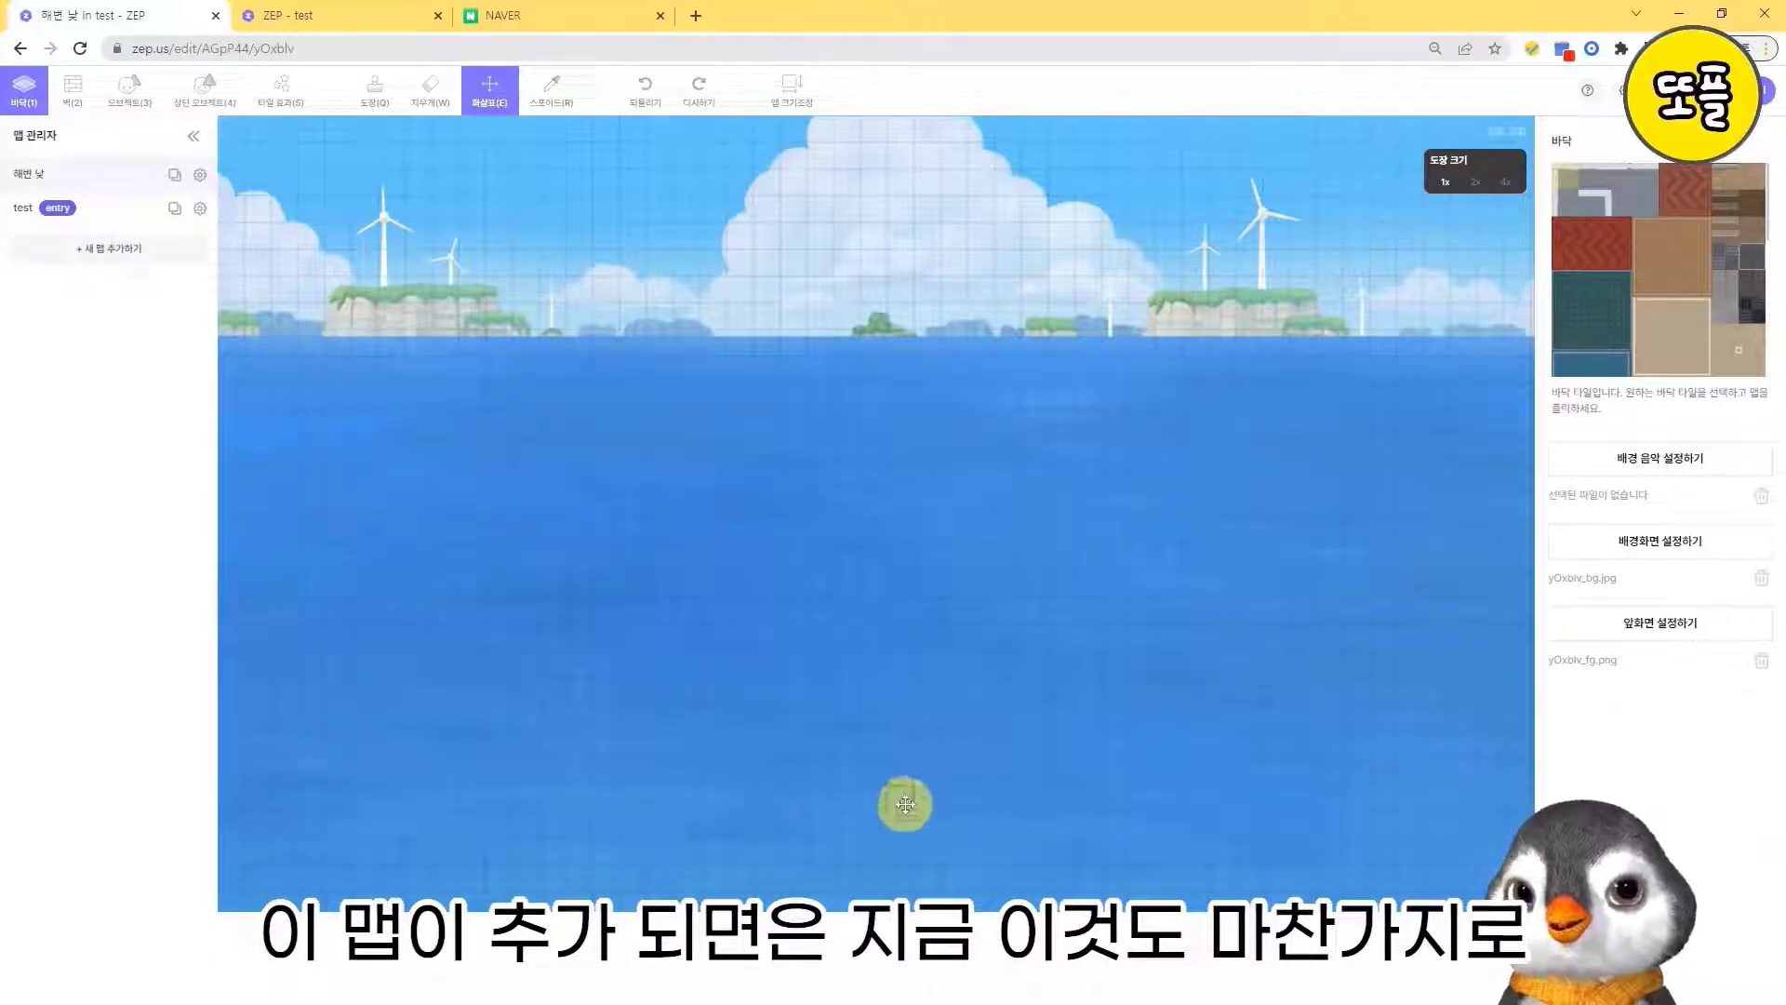
- Look over the new 해변 낮 map from the sea down to the beach furniture
{"action": "left_click_drag", "start_coordinate": [914, 823], "coordinate": [895, 700]}
{"action": "left_click_drag", "start_coordinate": [874, 782], "coordinate": [855, 513]}
{"action": "left_click_drag", "start_coordinate": [844, 802], "coordinate": [597, 660]}
{"action": "left_click_drag", "start_coordinate": [885, 735], "coordinate": [1085, 369]}
{"action": "left_click_drag", "start_coordinate": [1012, 503], "coordinate": [958, 465]}
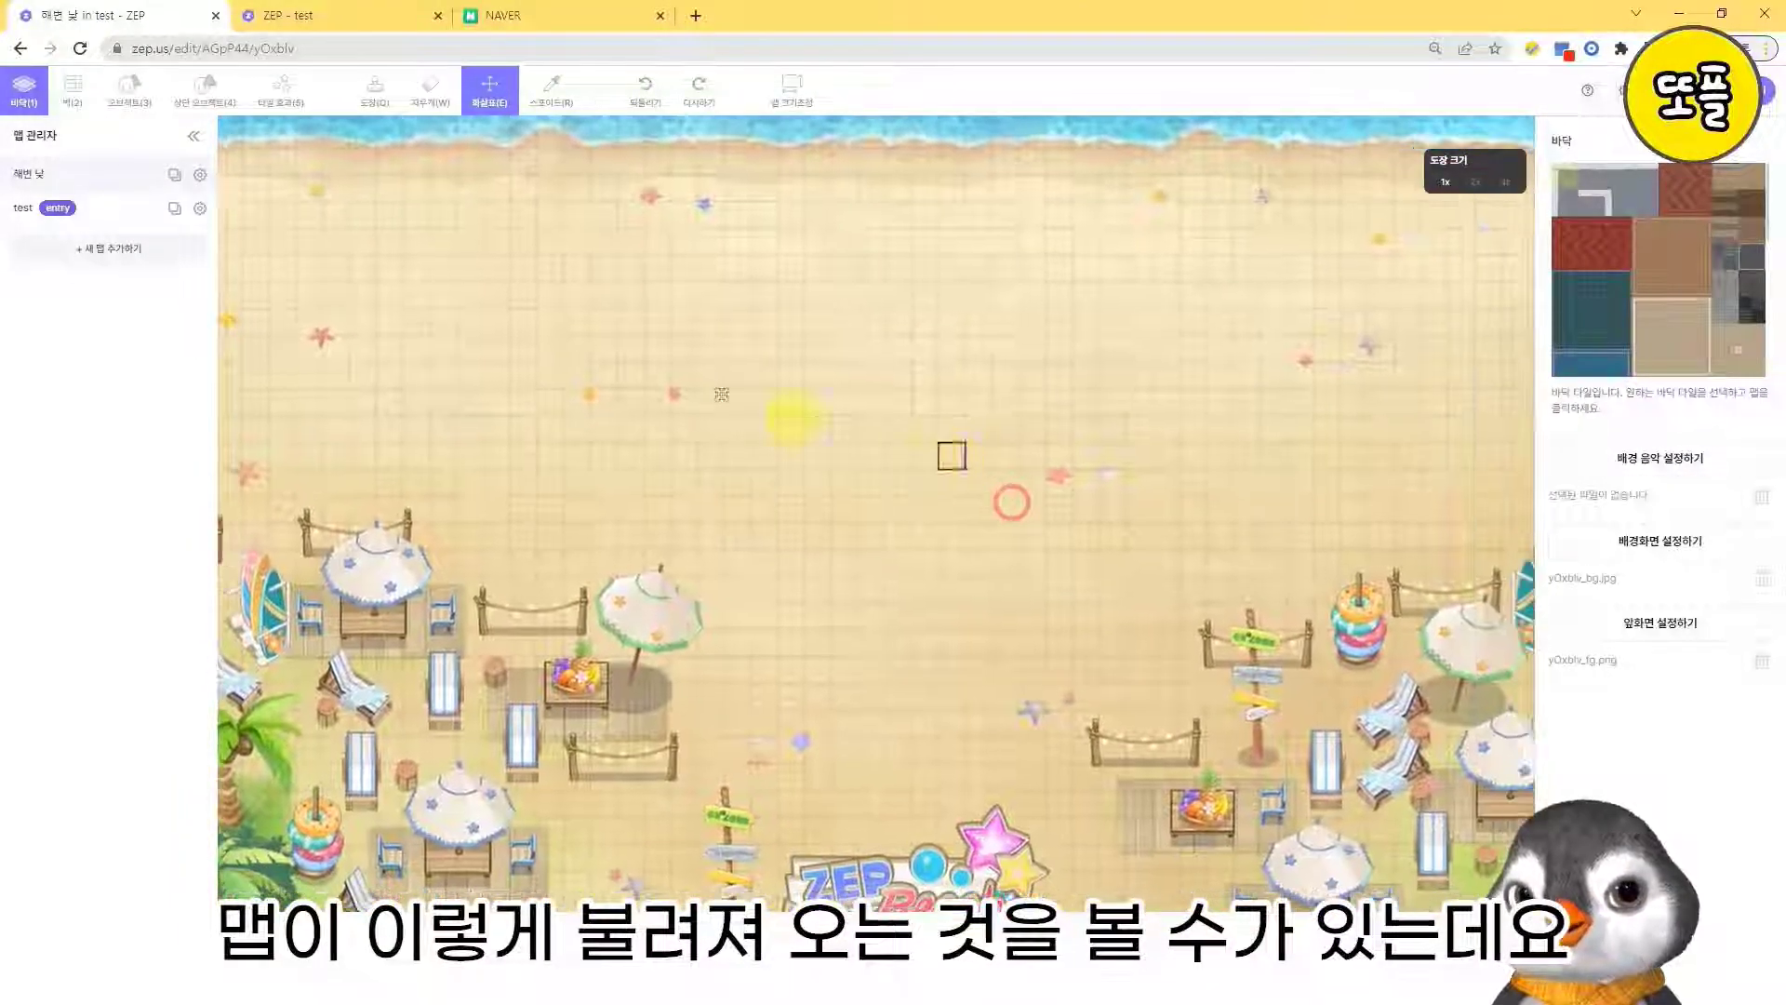
- Return to the test map, place a portal leading to the 해변 낮 map just below the teacher's platform, and save
{"action": "left_click", "coordinate": [72, 216]}
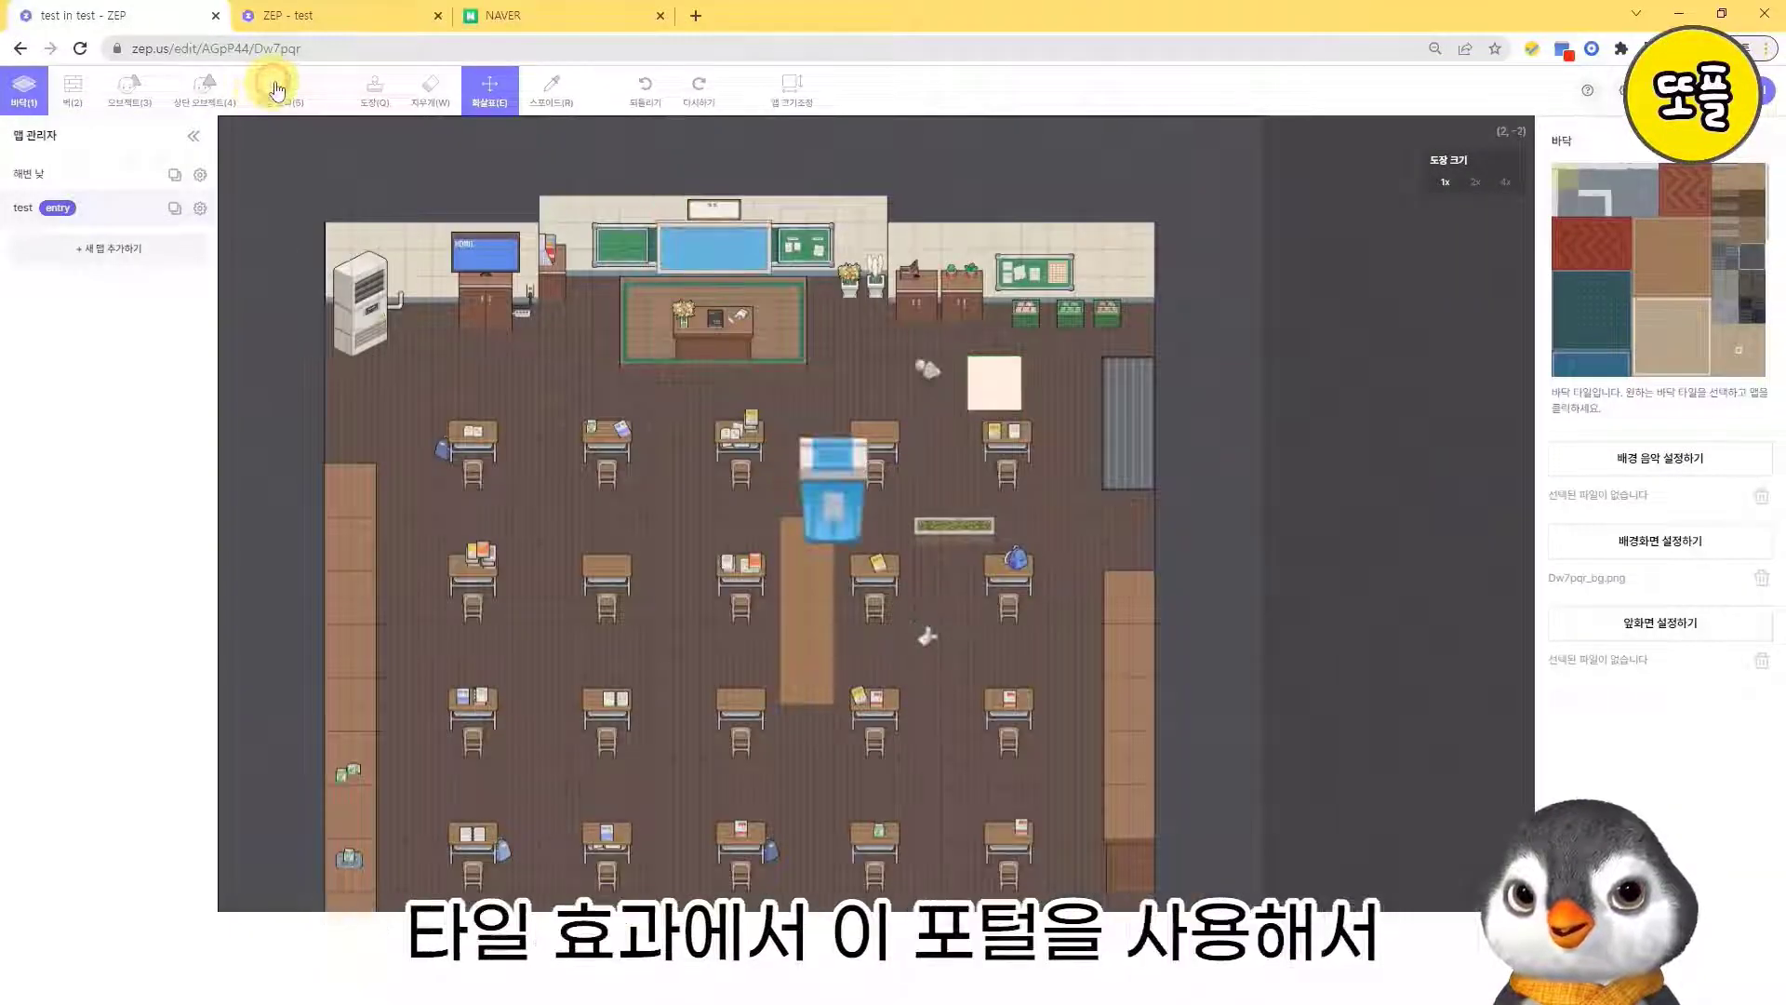
{"action": "left_click", "coordinate": [276, 88]}
{"action": "left_click", "coordinate": [1617, 328]}
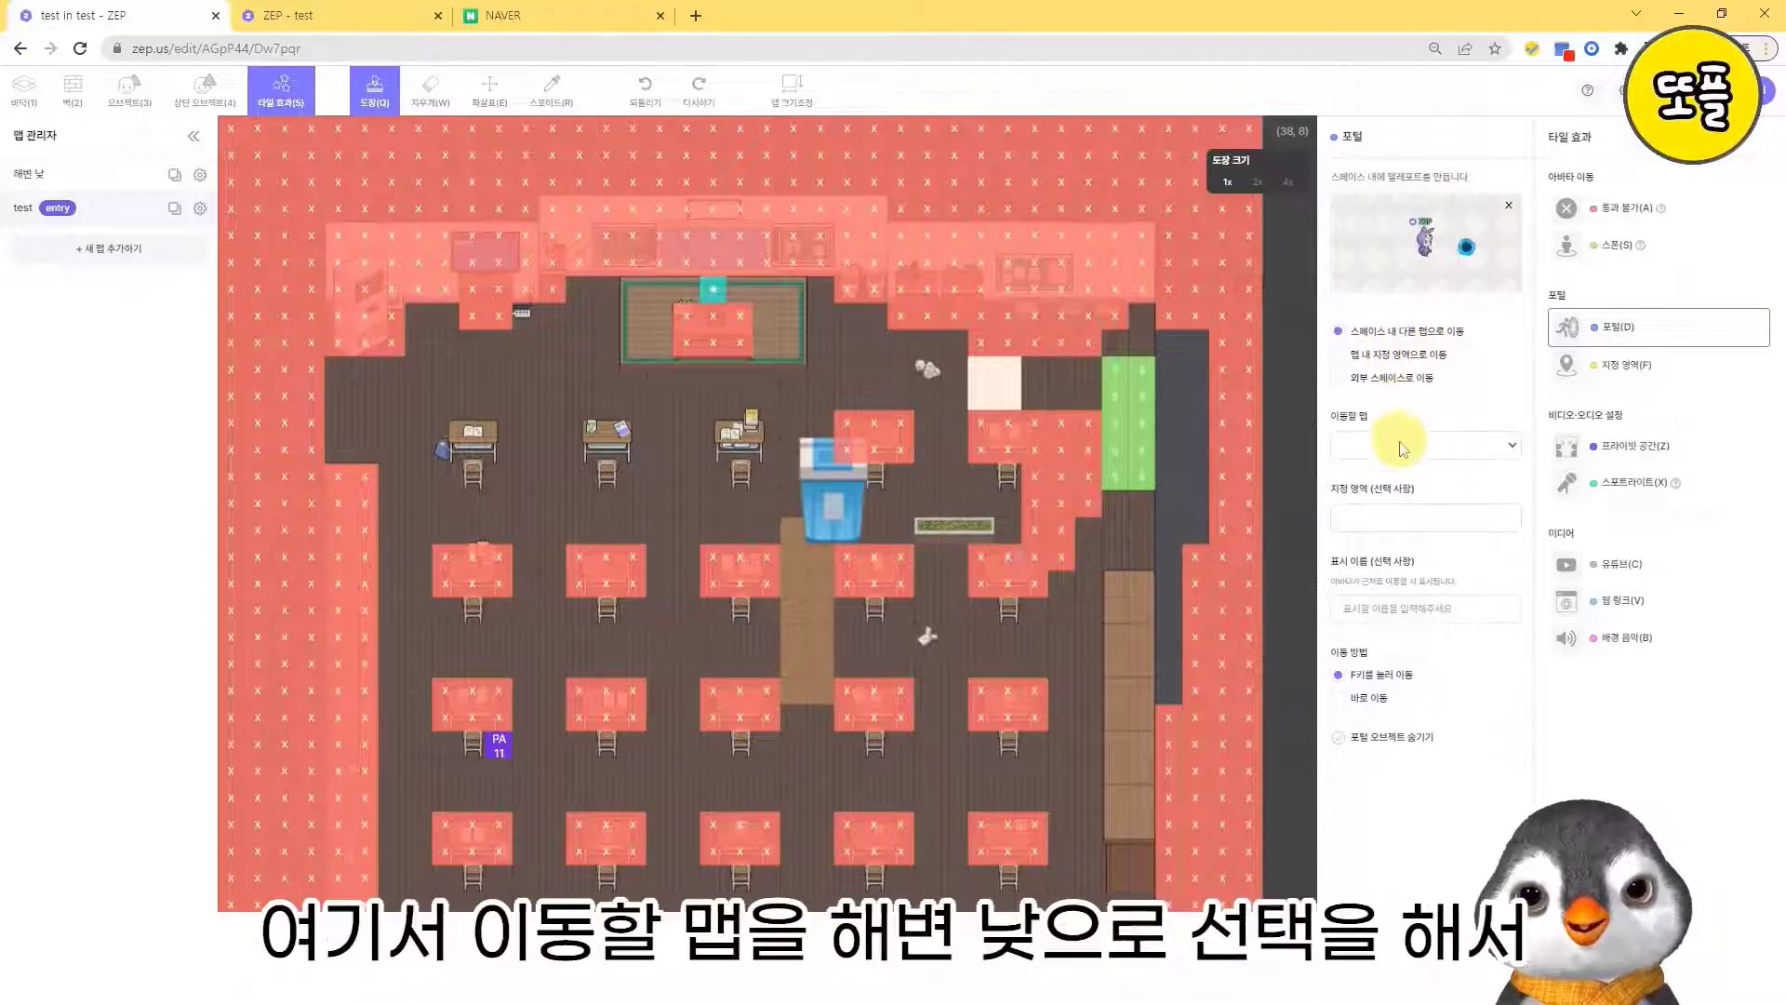
{"action": "left_click", "coordinate": [1423, 445]}
{"action": "left_click", "coordinate": [1389, 485]}
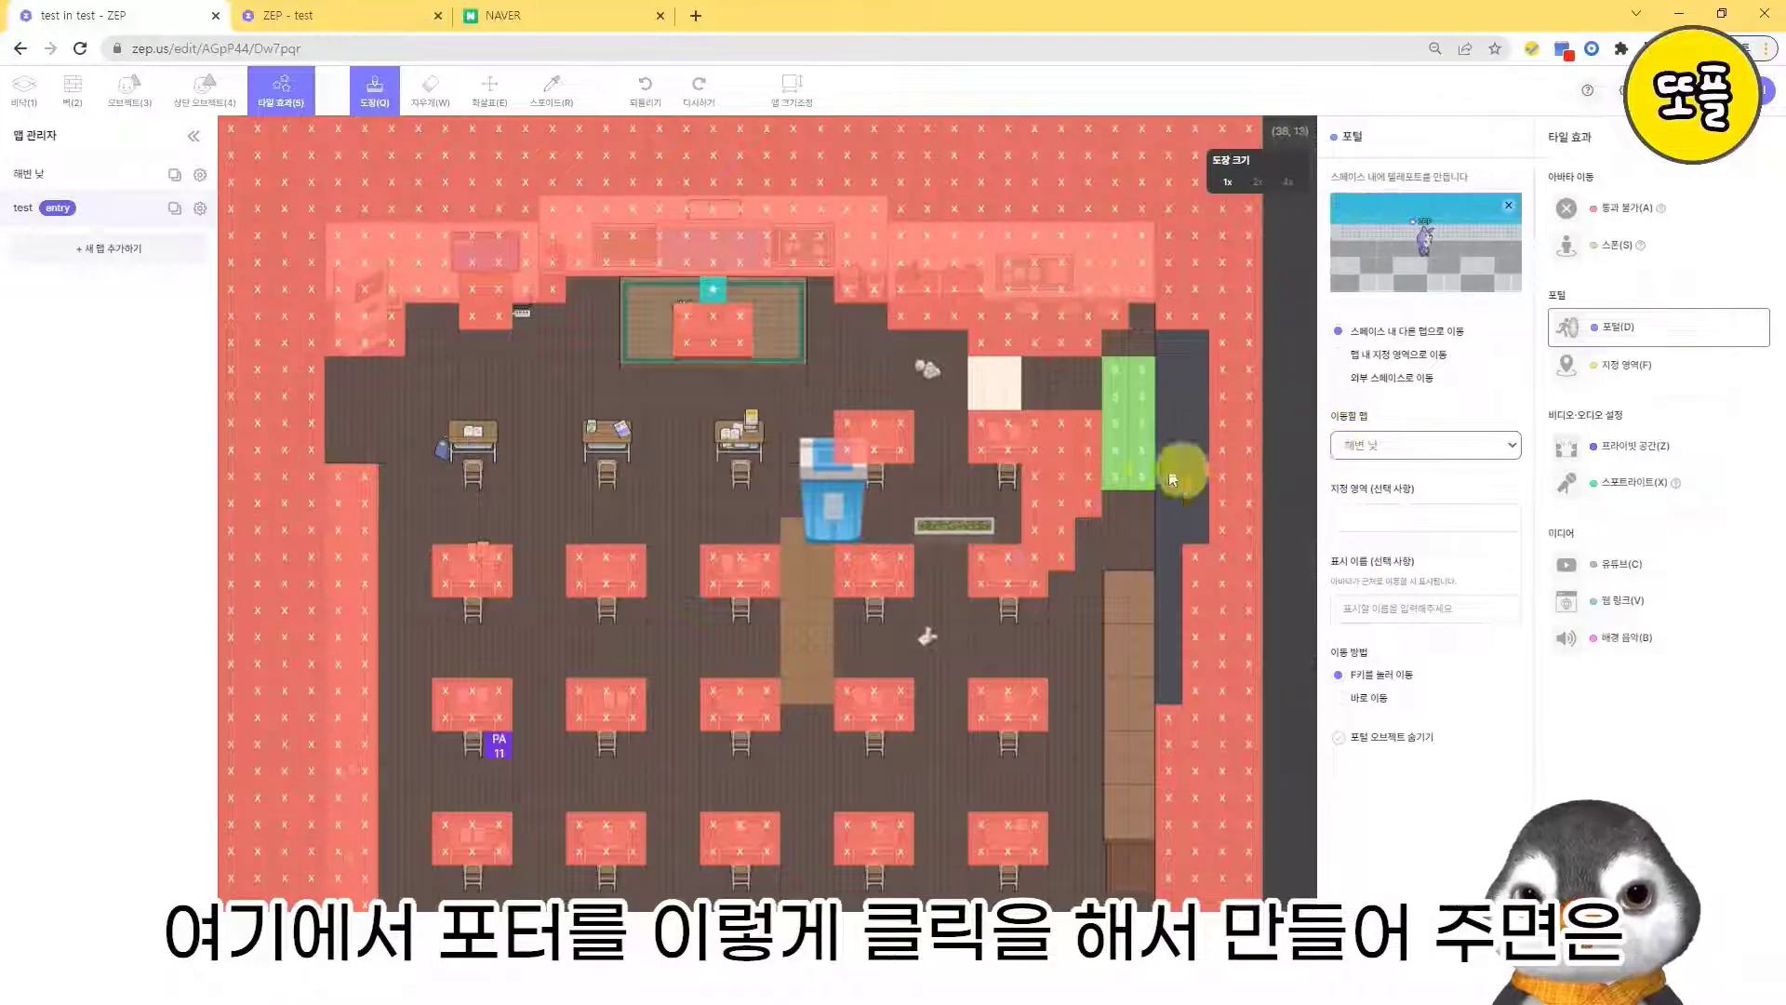
{"action": "left_click", "coordinate": [689, 399]}
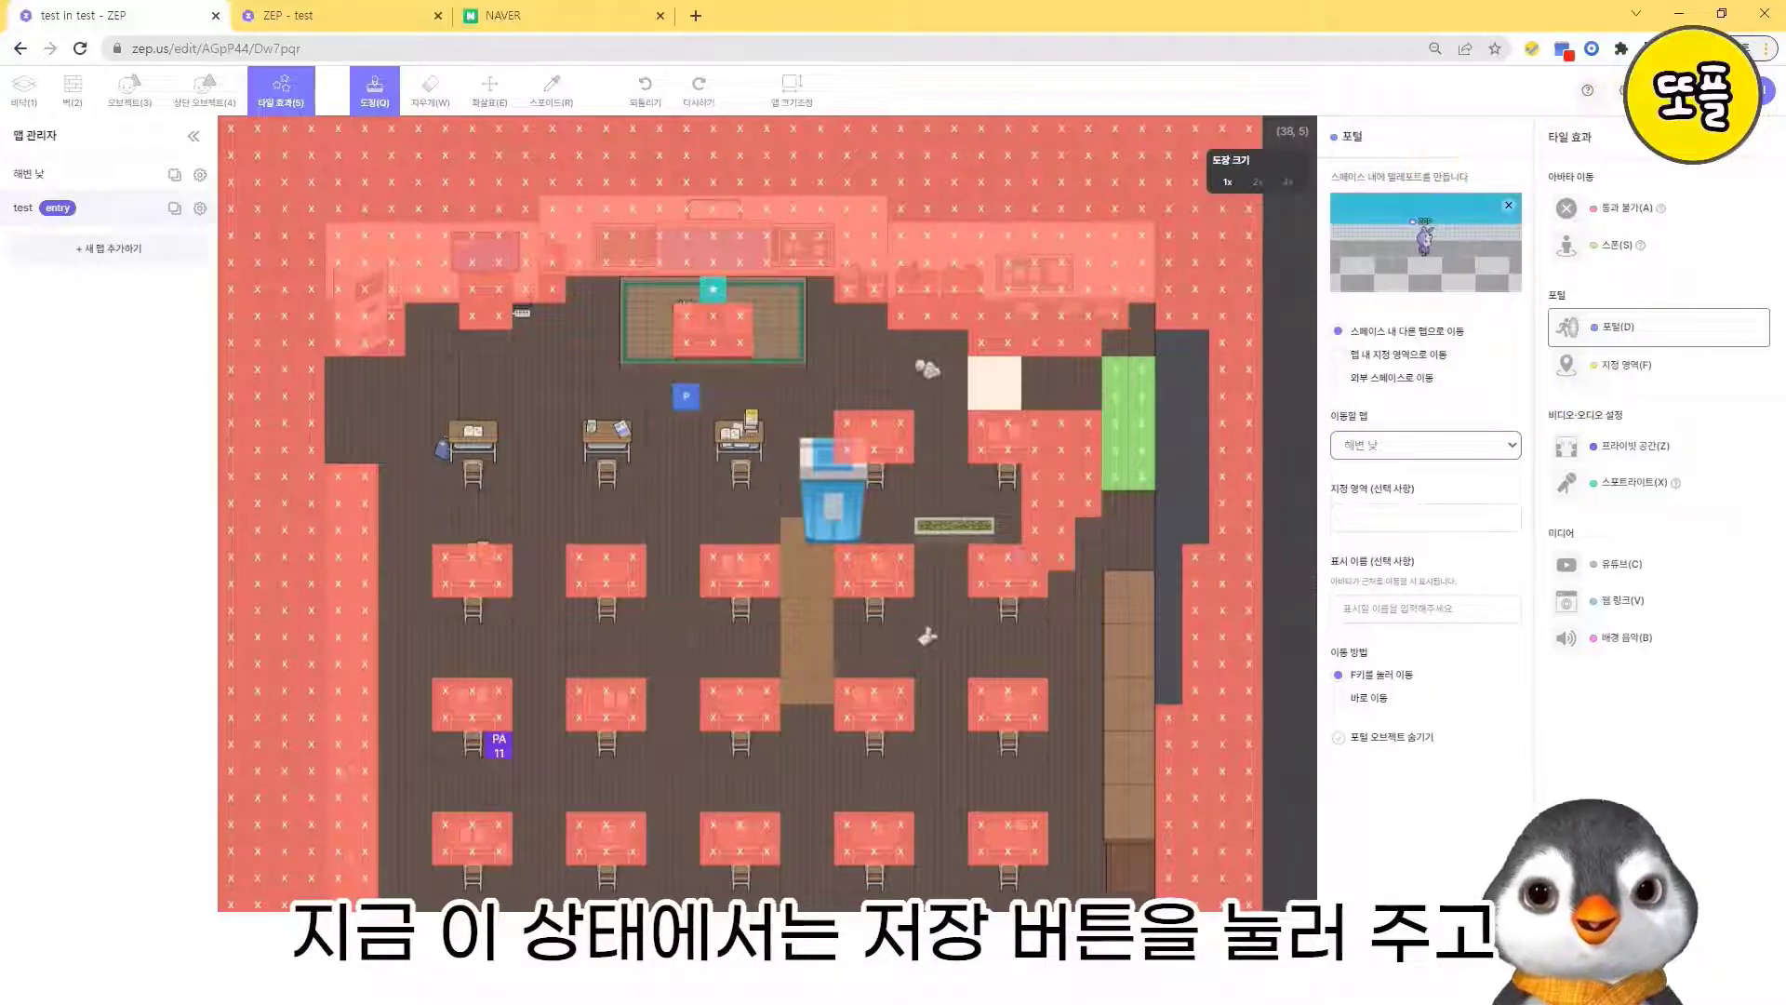
{"action": "left_click", "coordinate": [1675, 90]}
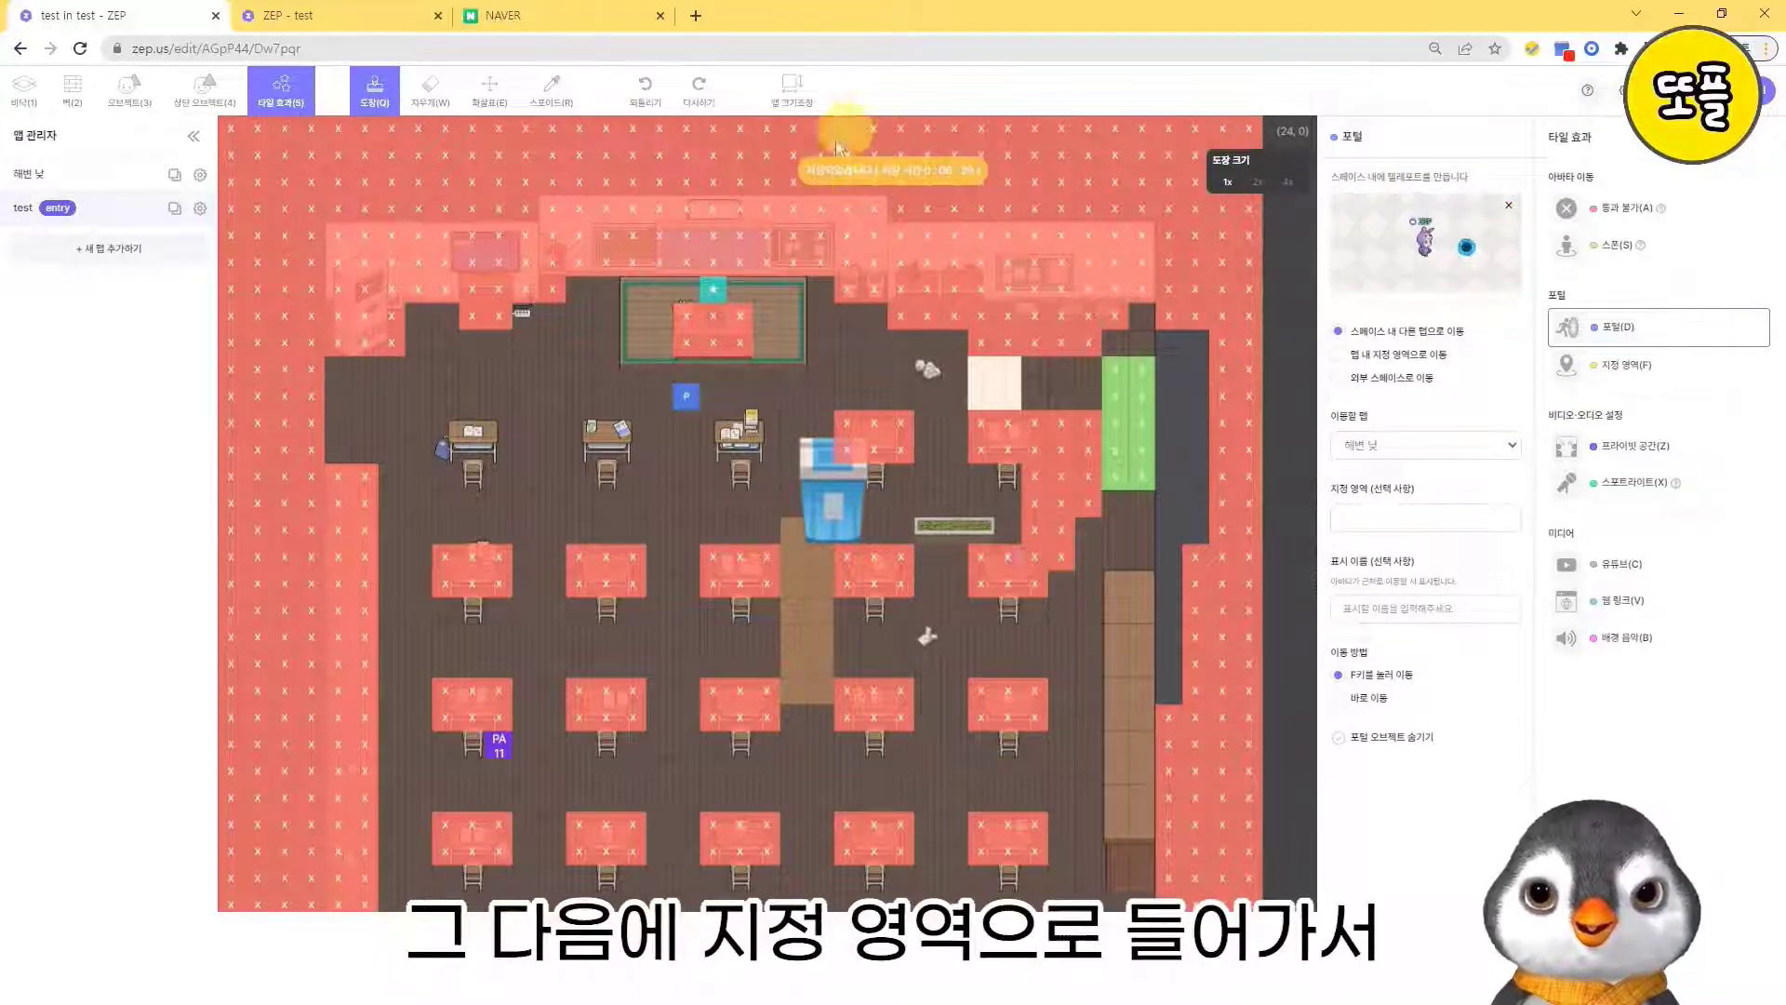
- Place a designated area named 123, width 4 and height 2, on the empty floor left of the front desk row
{"action": "left_click", "coordinate": [1628, 367]}
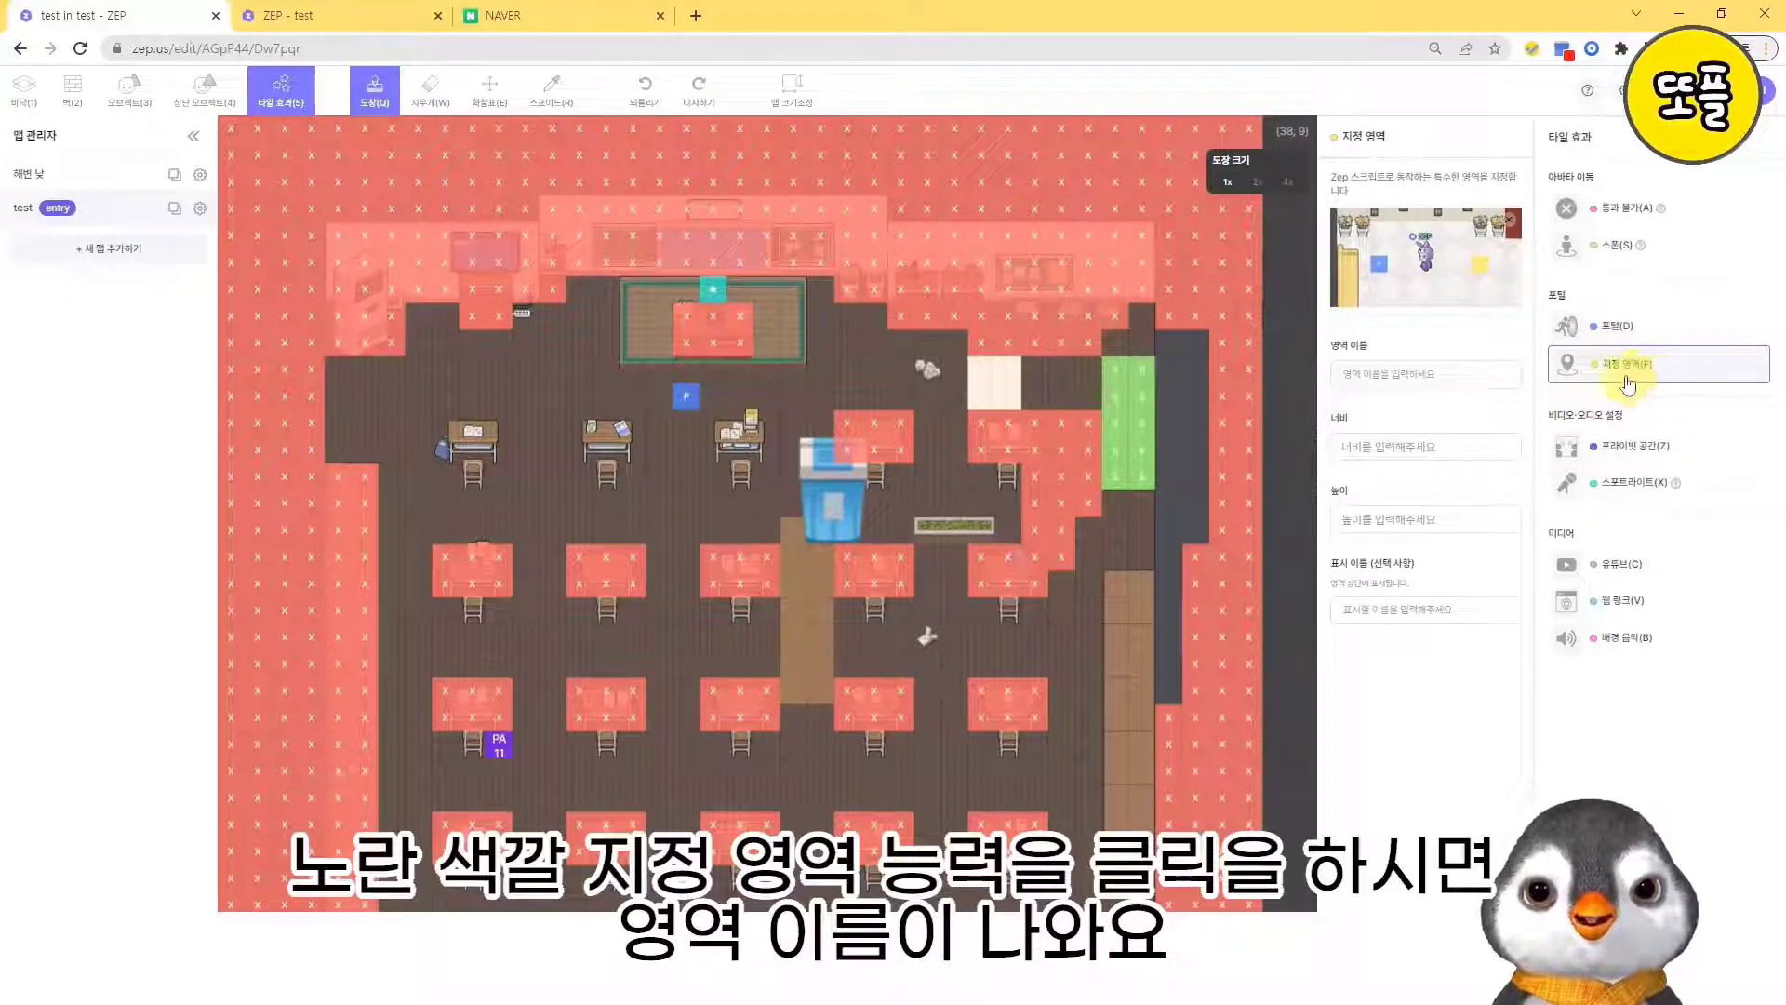
{"action": "left_click", "coordinate": [1453, 375]}
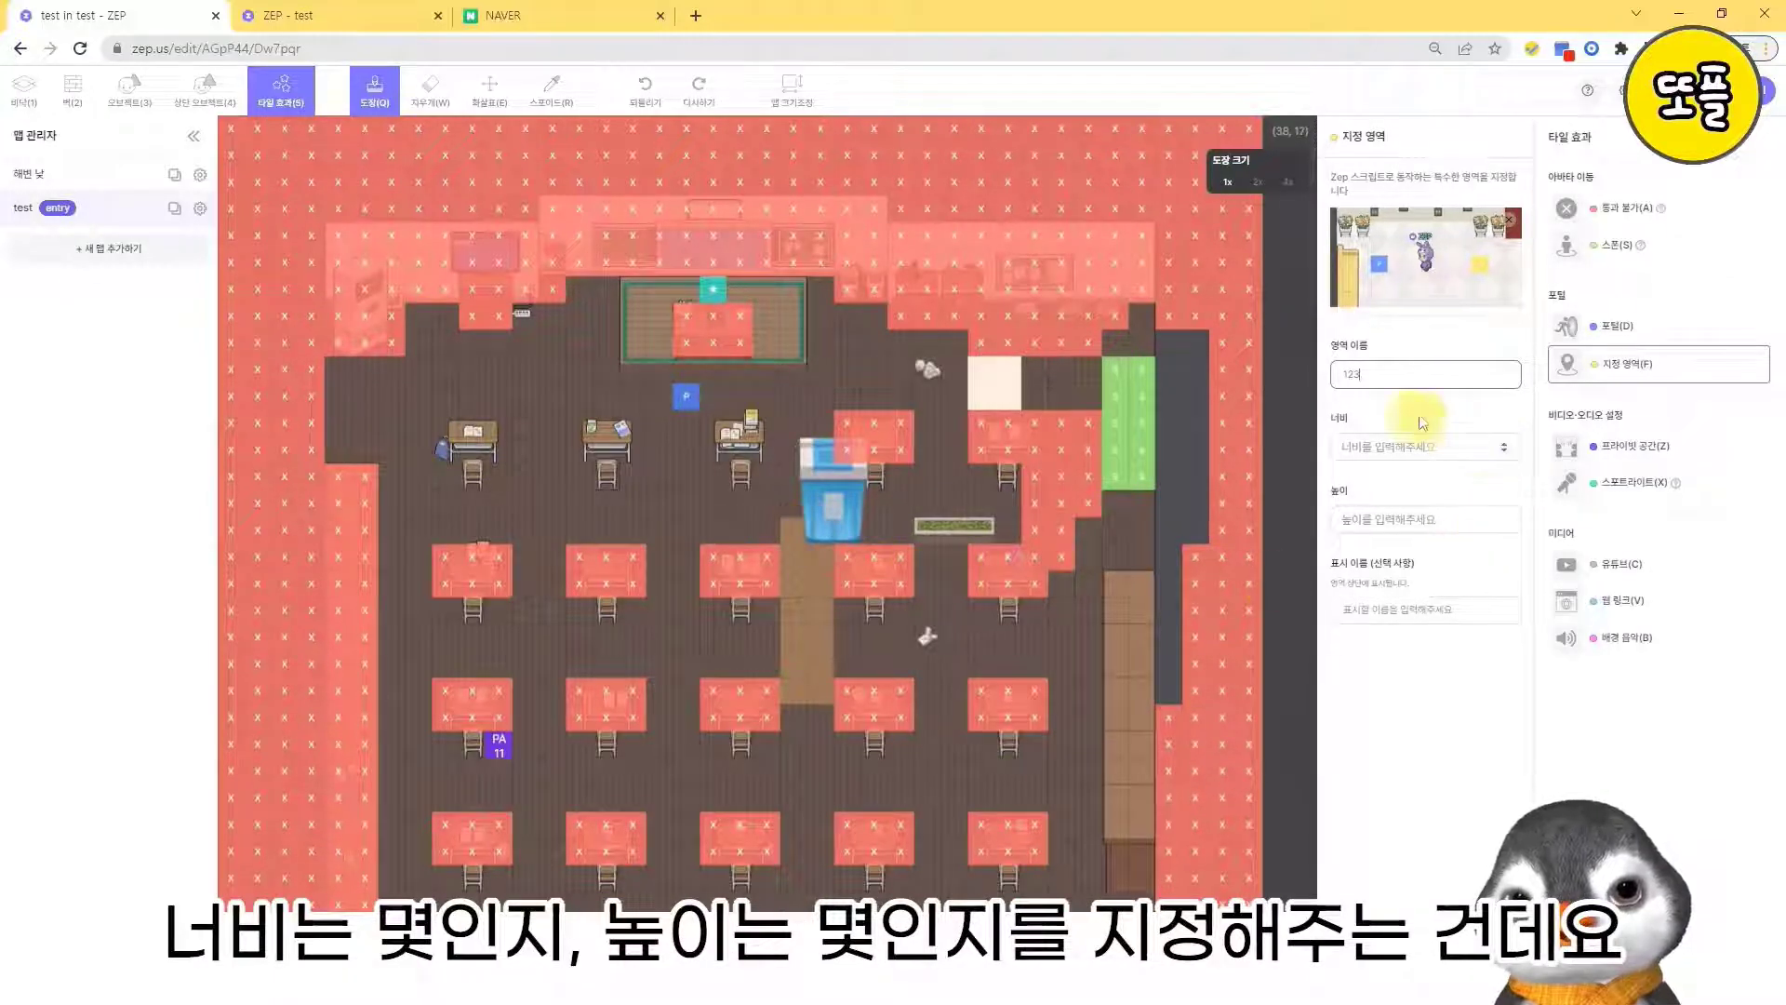
{"action": "left_click", "coordinate": [1426, 446]}
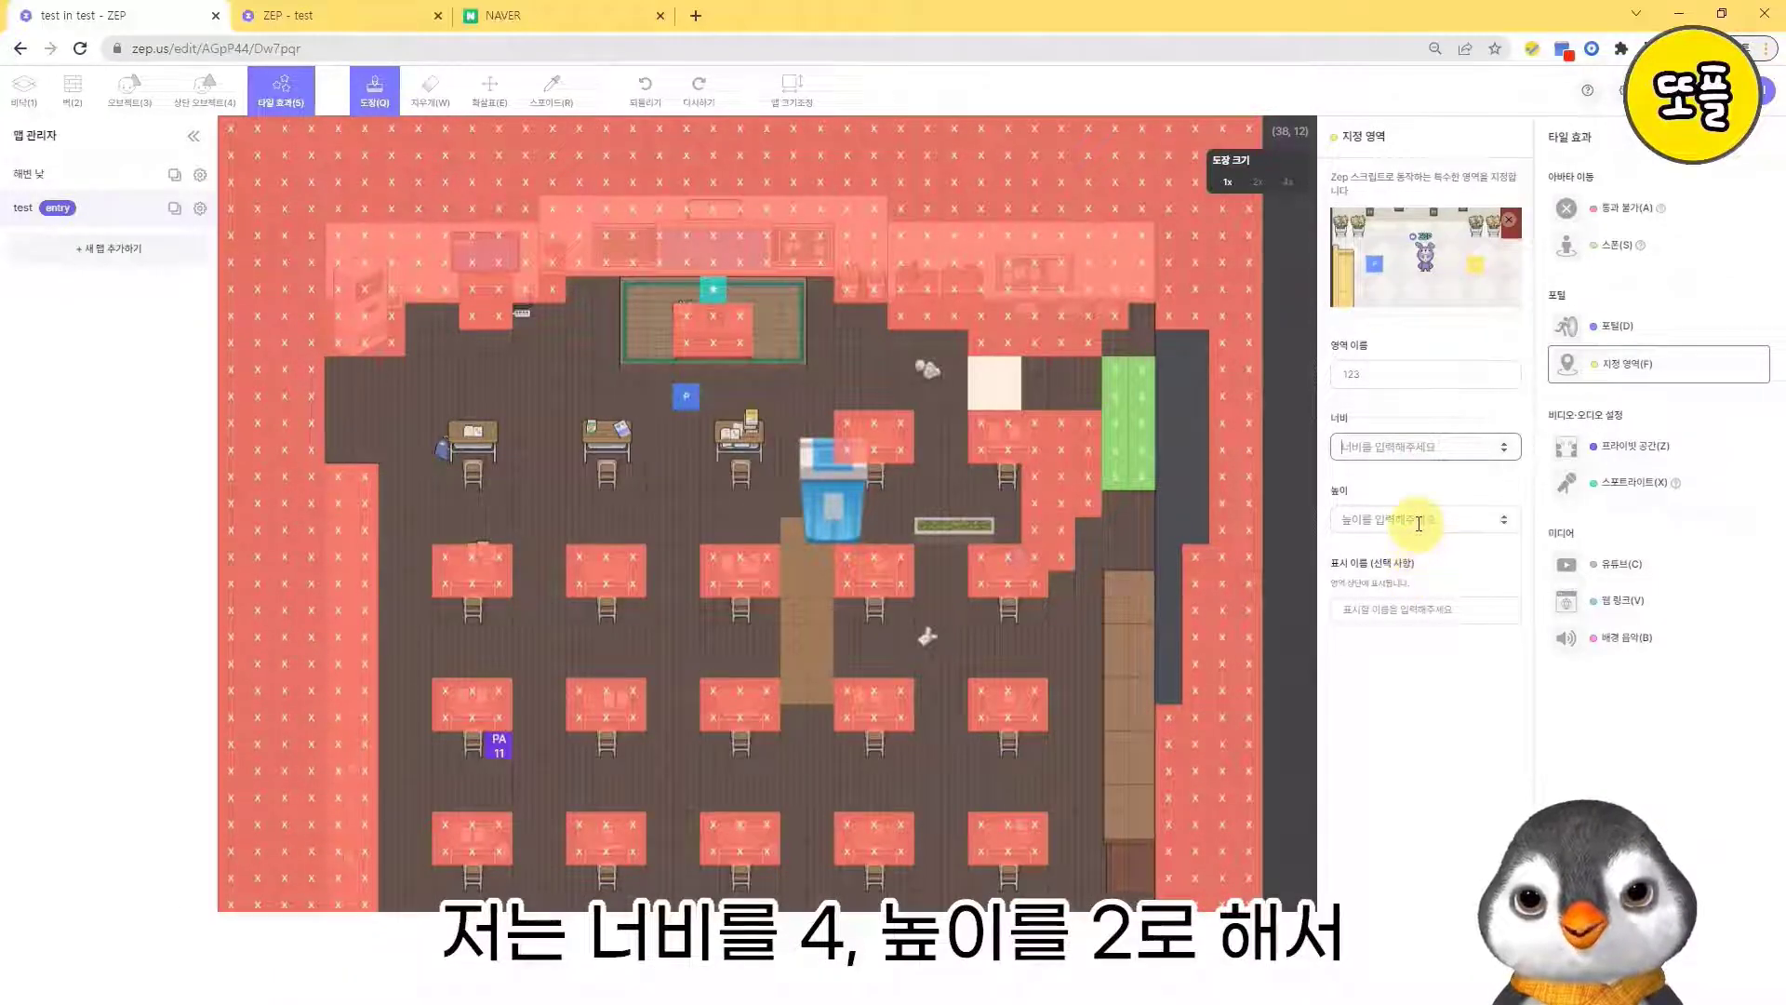
{"action": "type", "text": "2"}
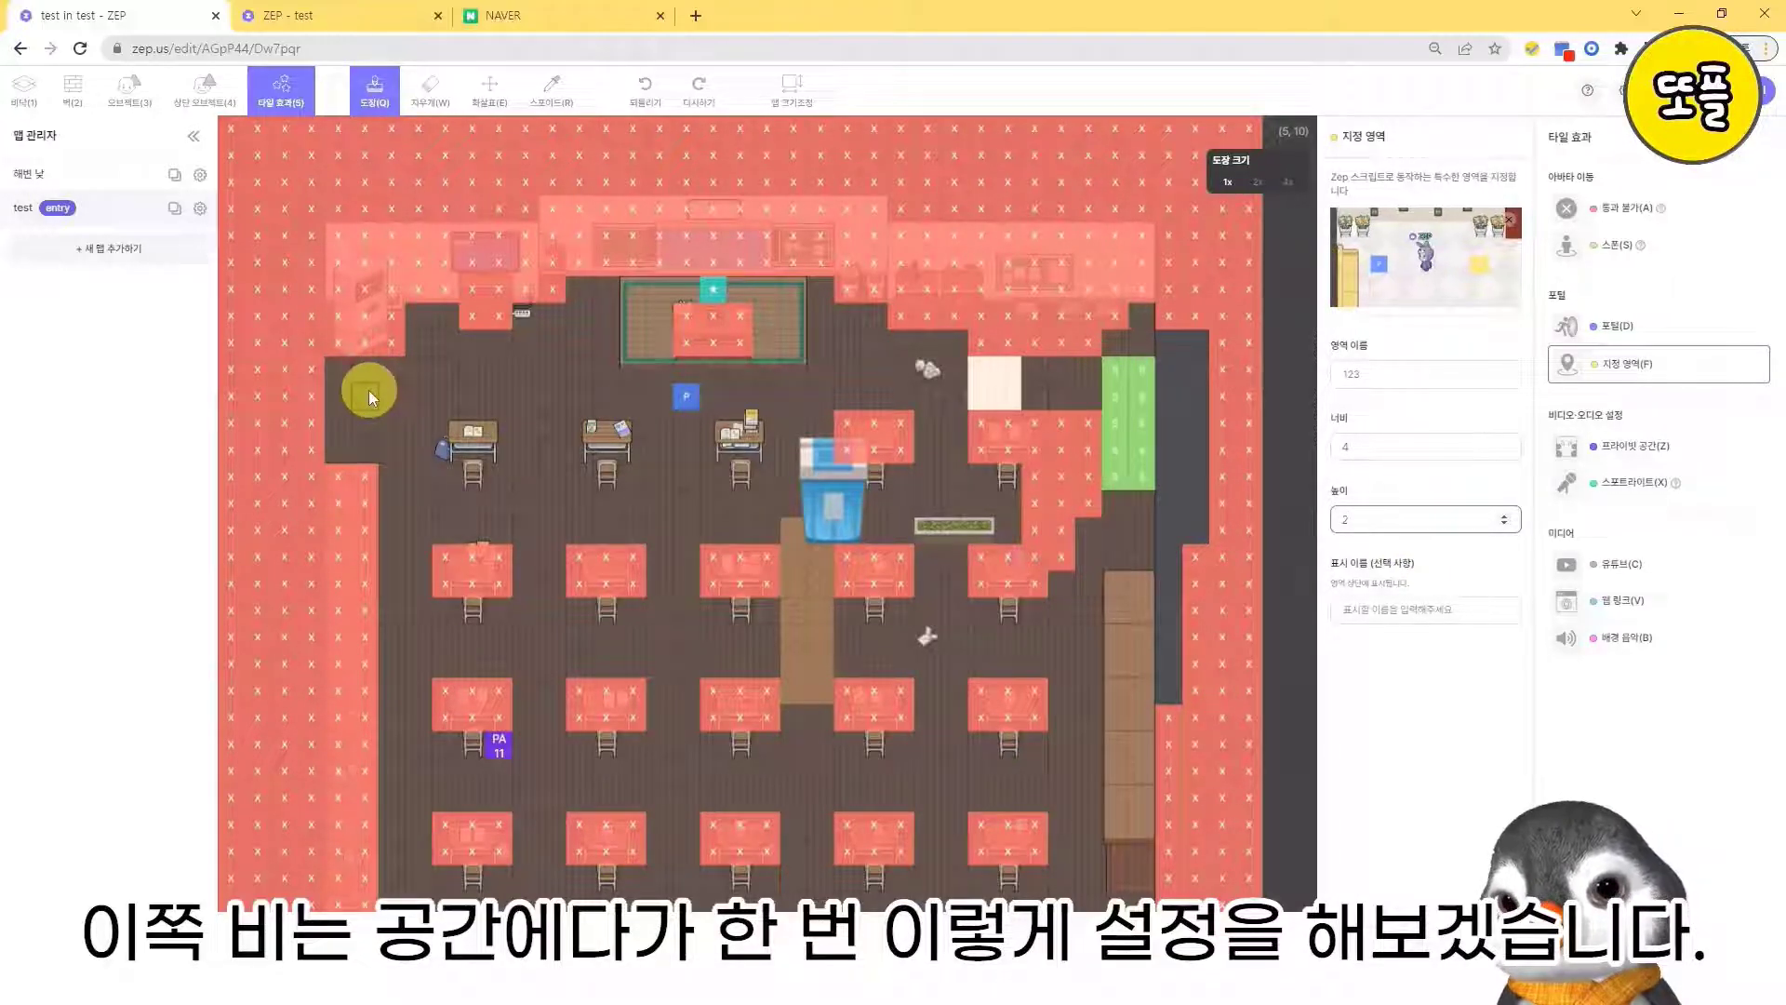
{"action": "left_click", "coordinate": [369, 389]}
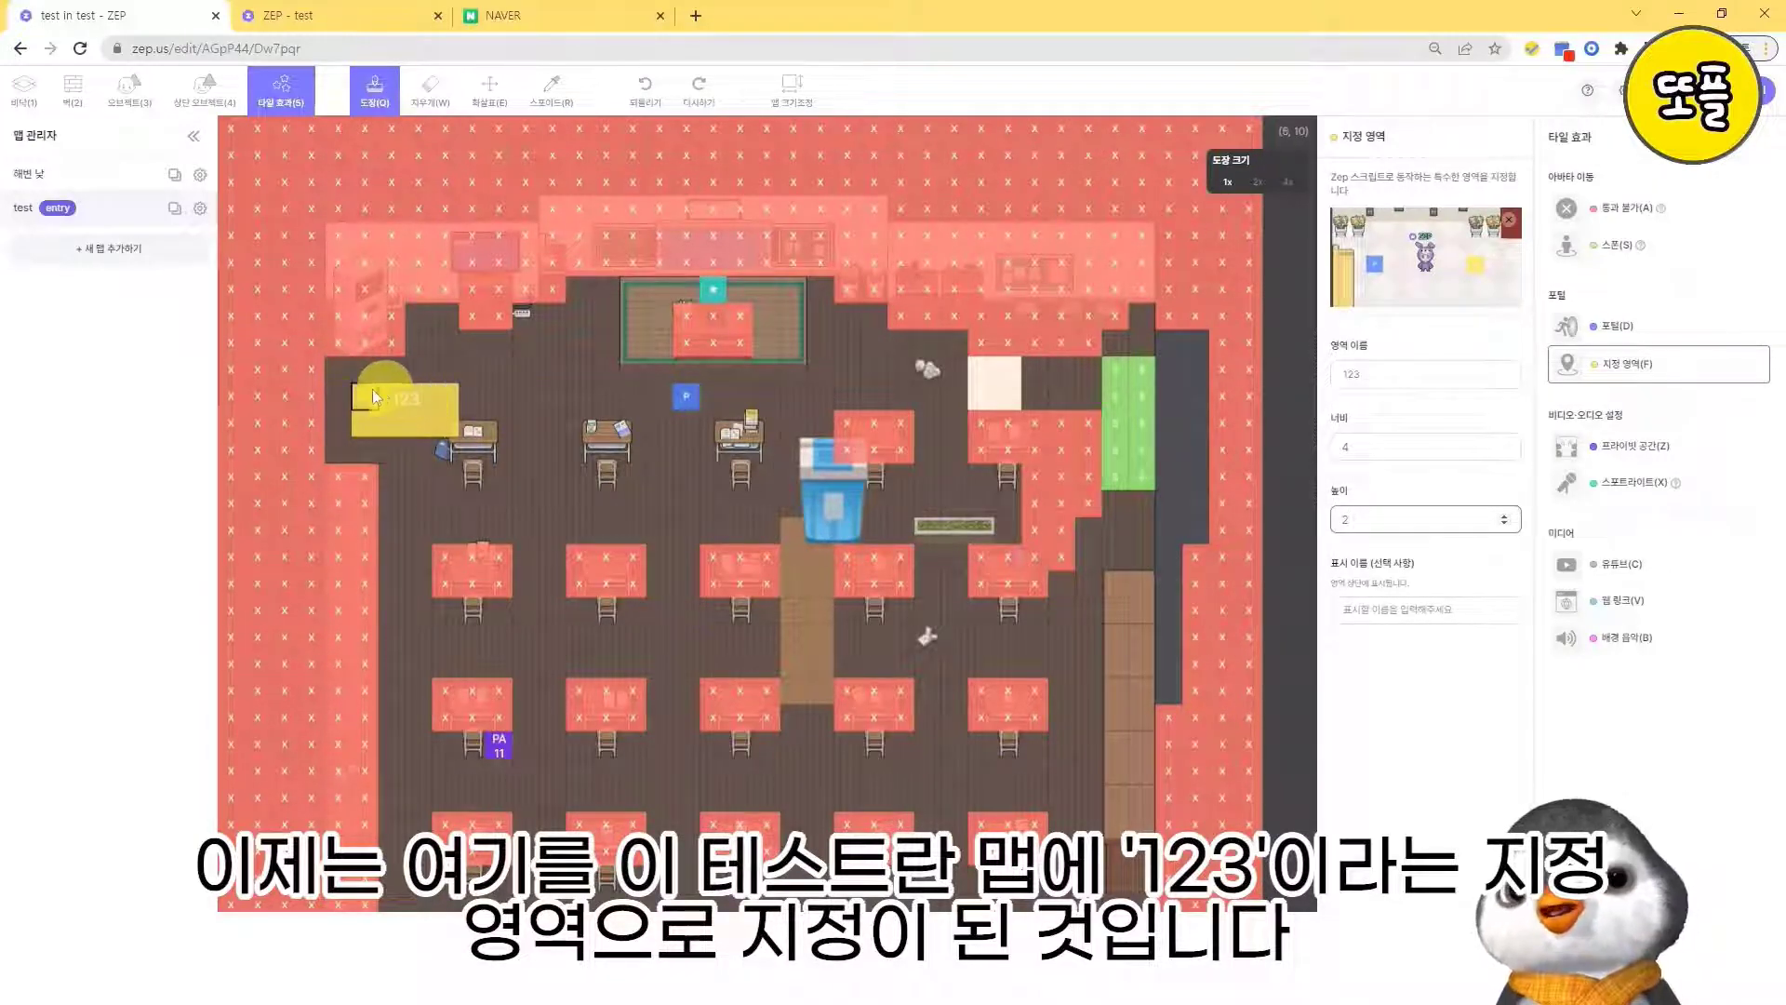
{"action": "left_click", "coordinate": [1737, 88]}
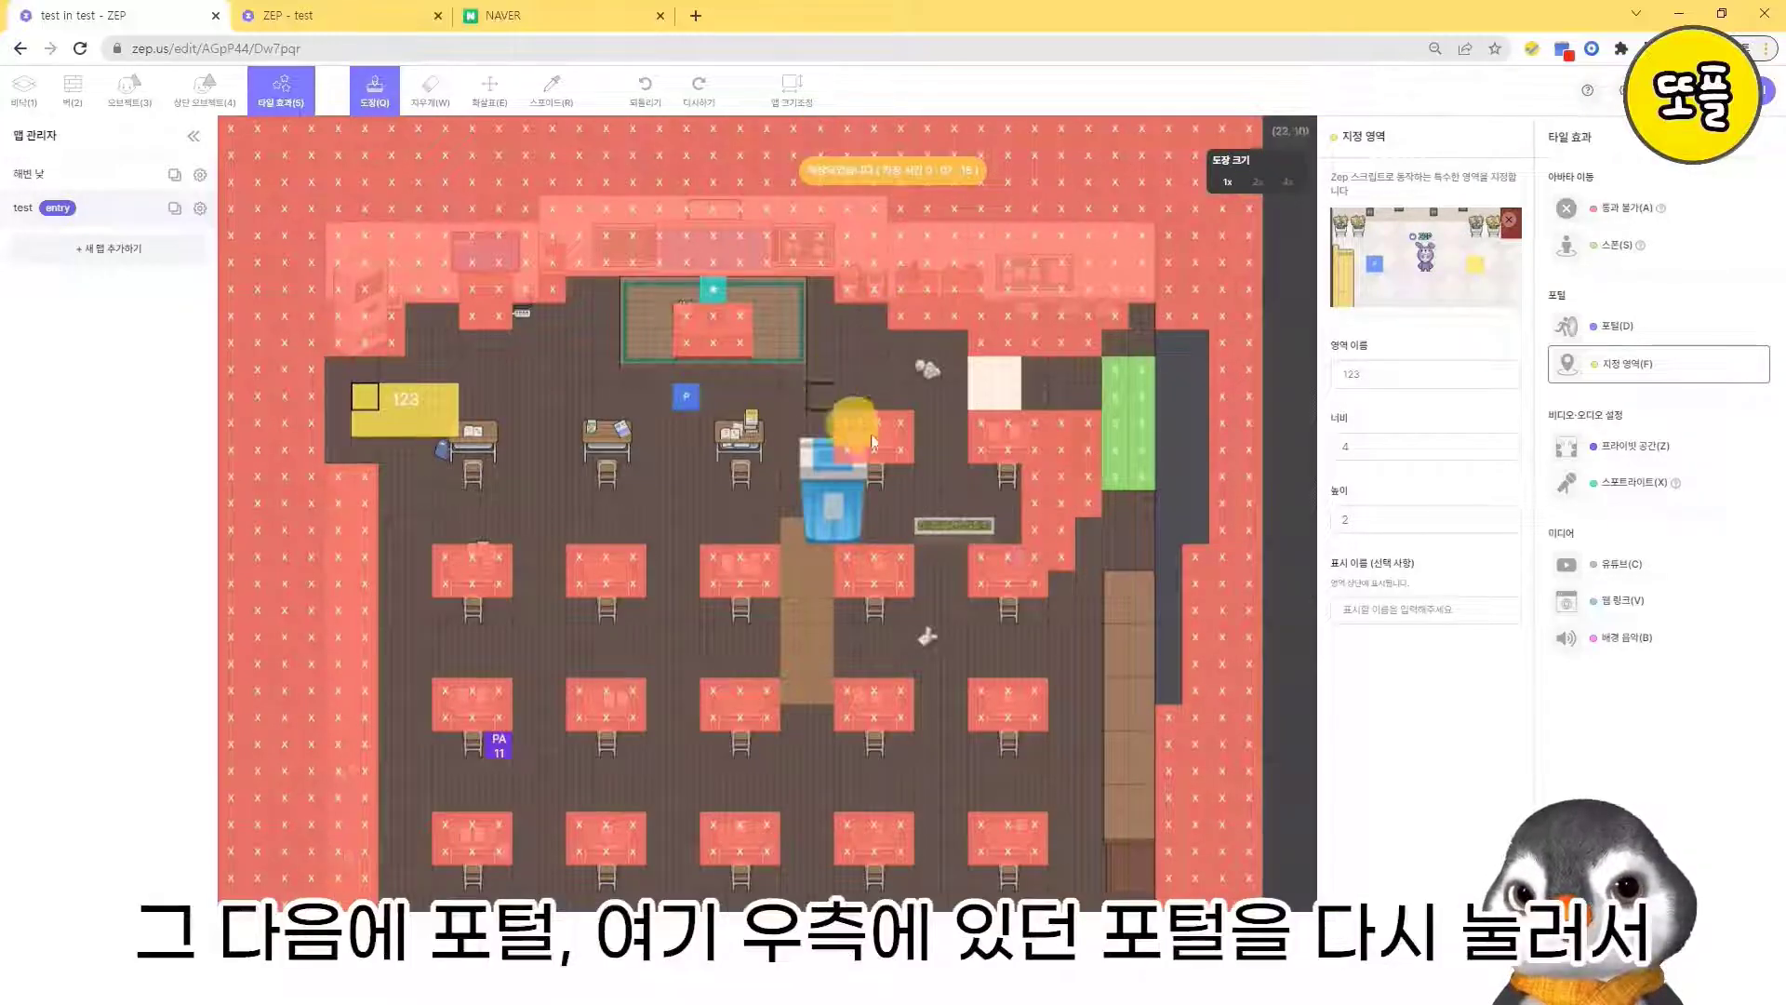
- Place a portal leading to the designated area 123 within the same map, beside the right edge of the teacher's platform
{"action": "left_click", "coordinate": [1629, 333]}
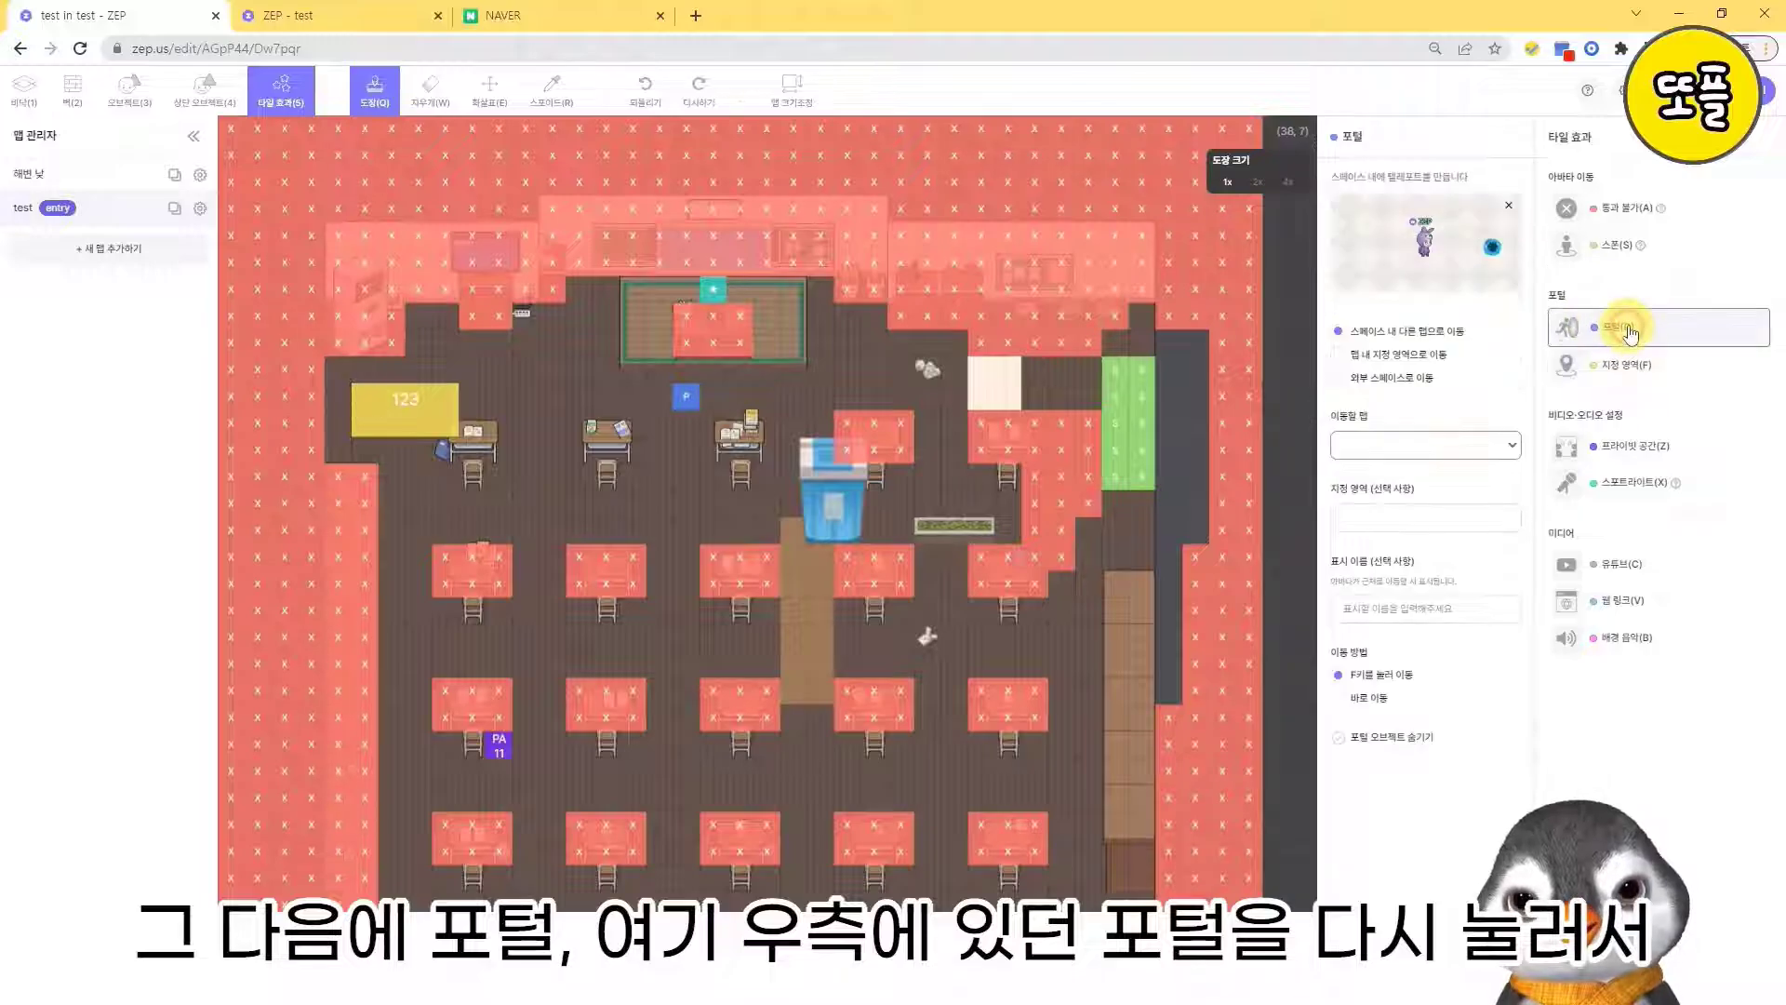
{"action": "left_click", "coordinate": [1411, 356]}
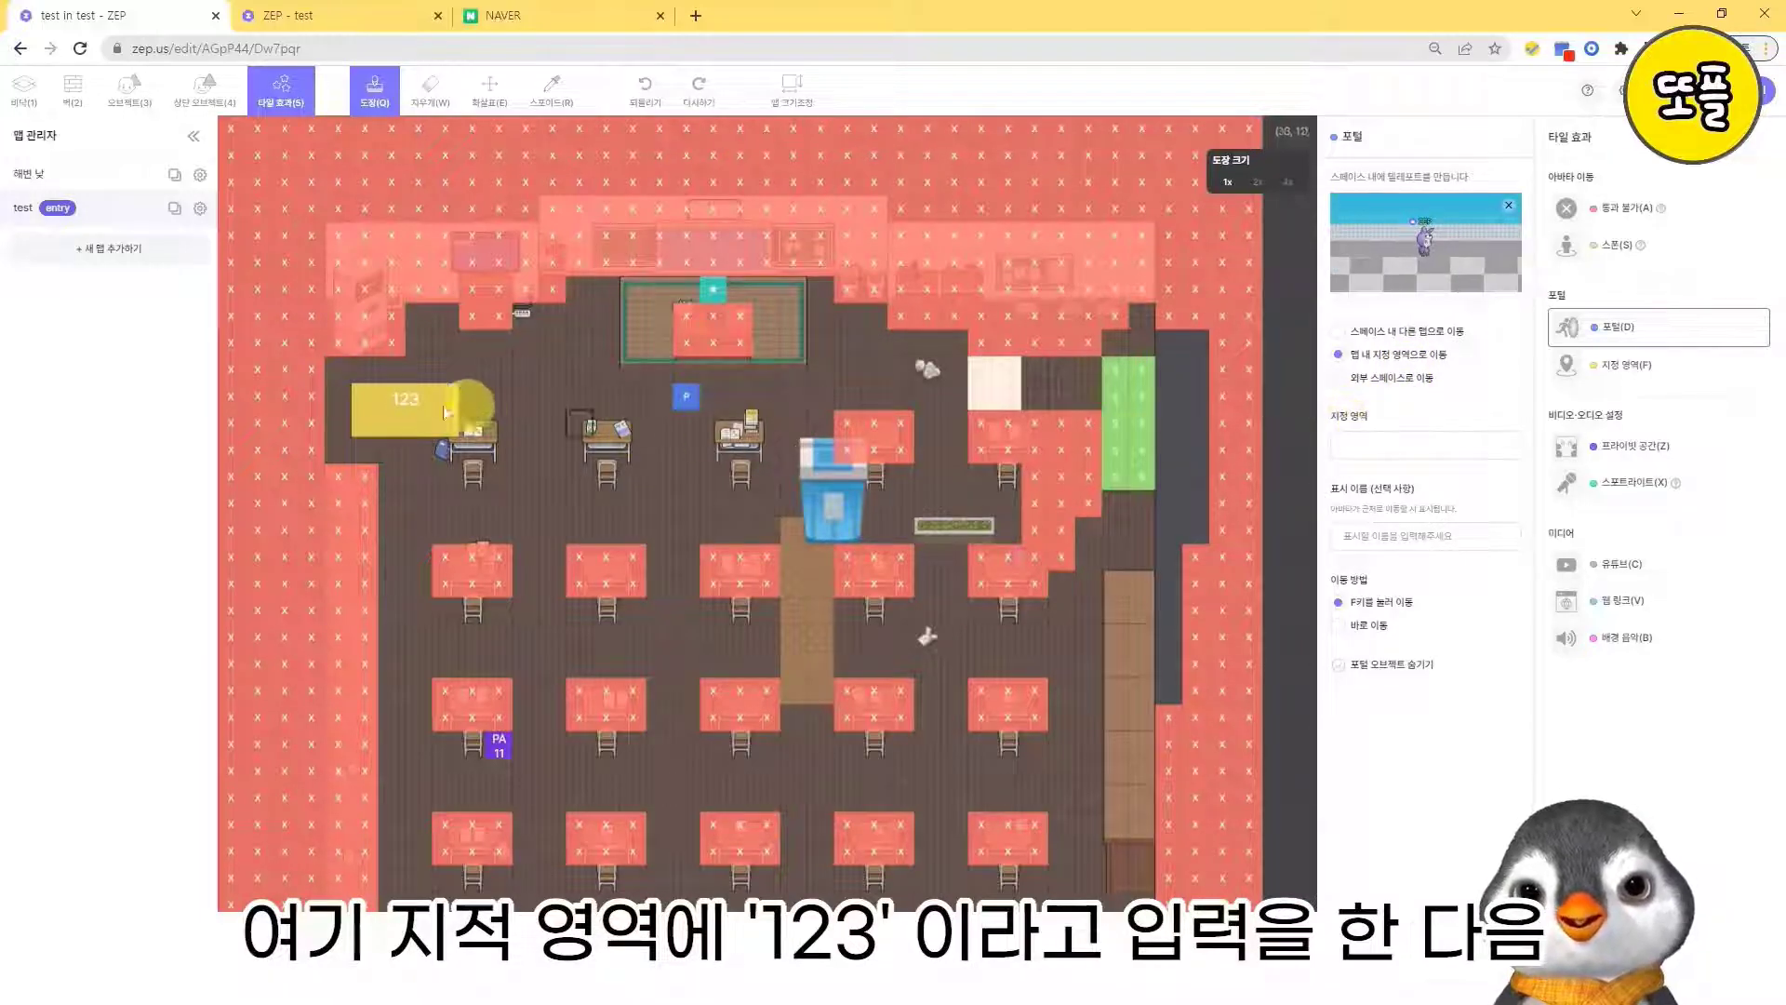
{"action": "left_click", "coordinate": [1397, 441]}
{"action": "type", "text": "12"}
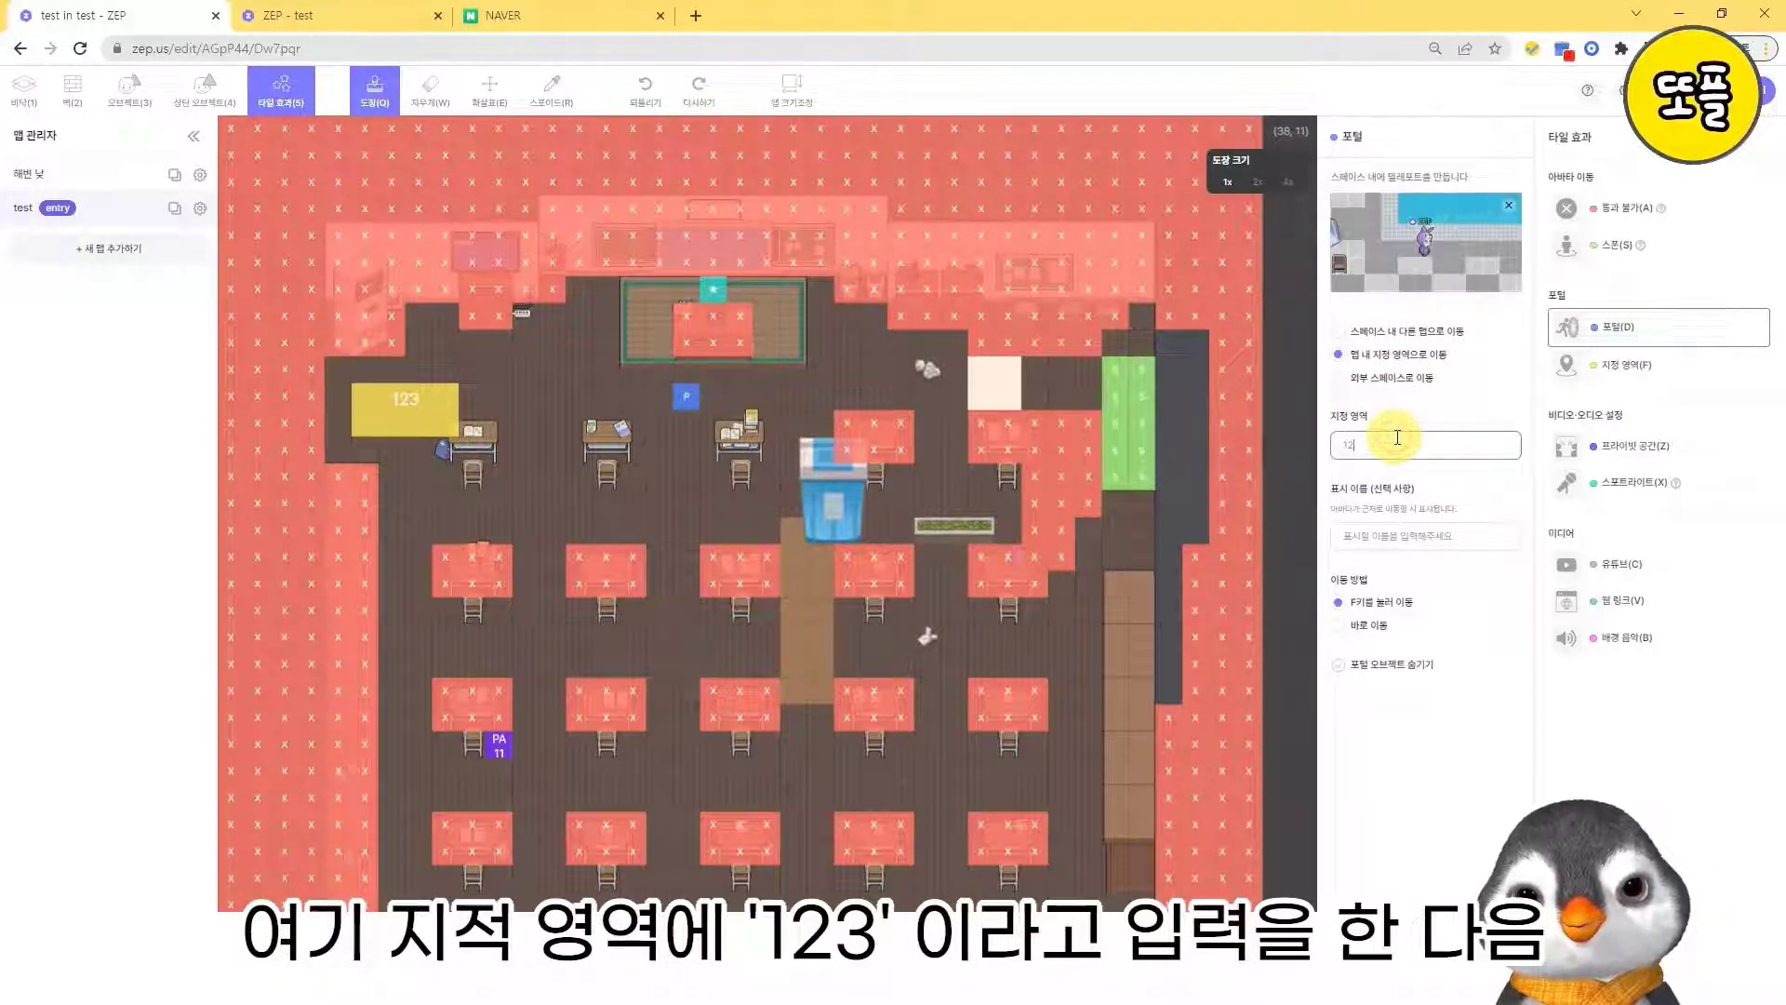
{"action": "type", "text": "3"}
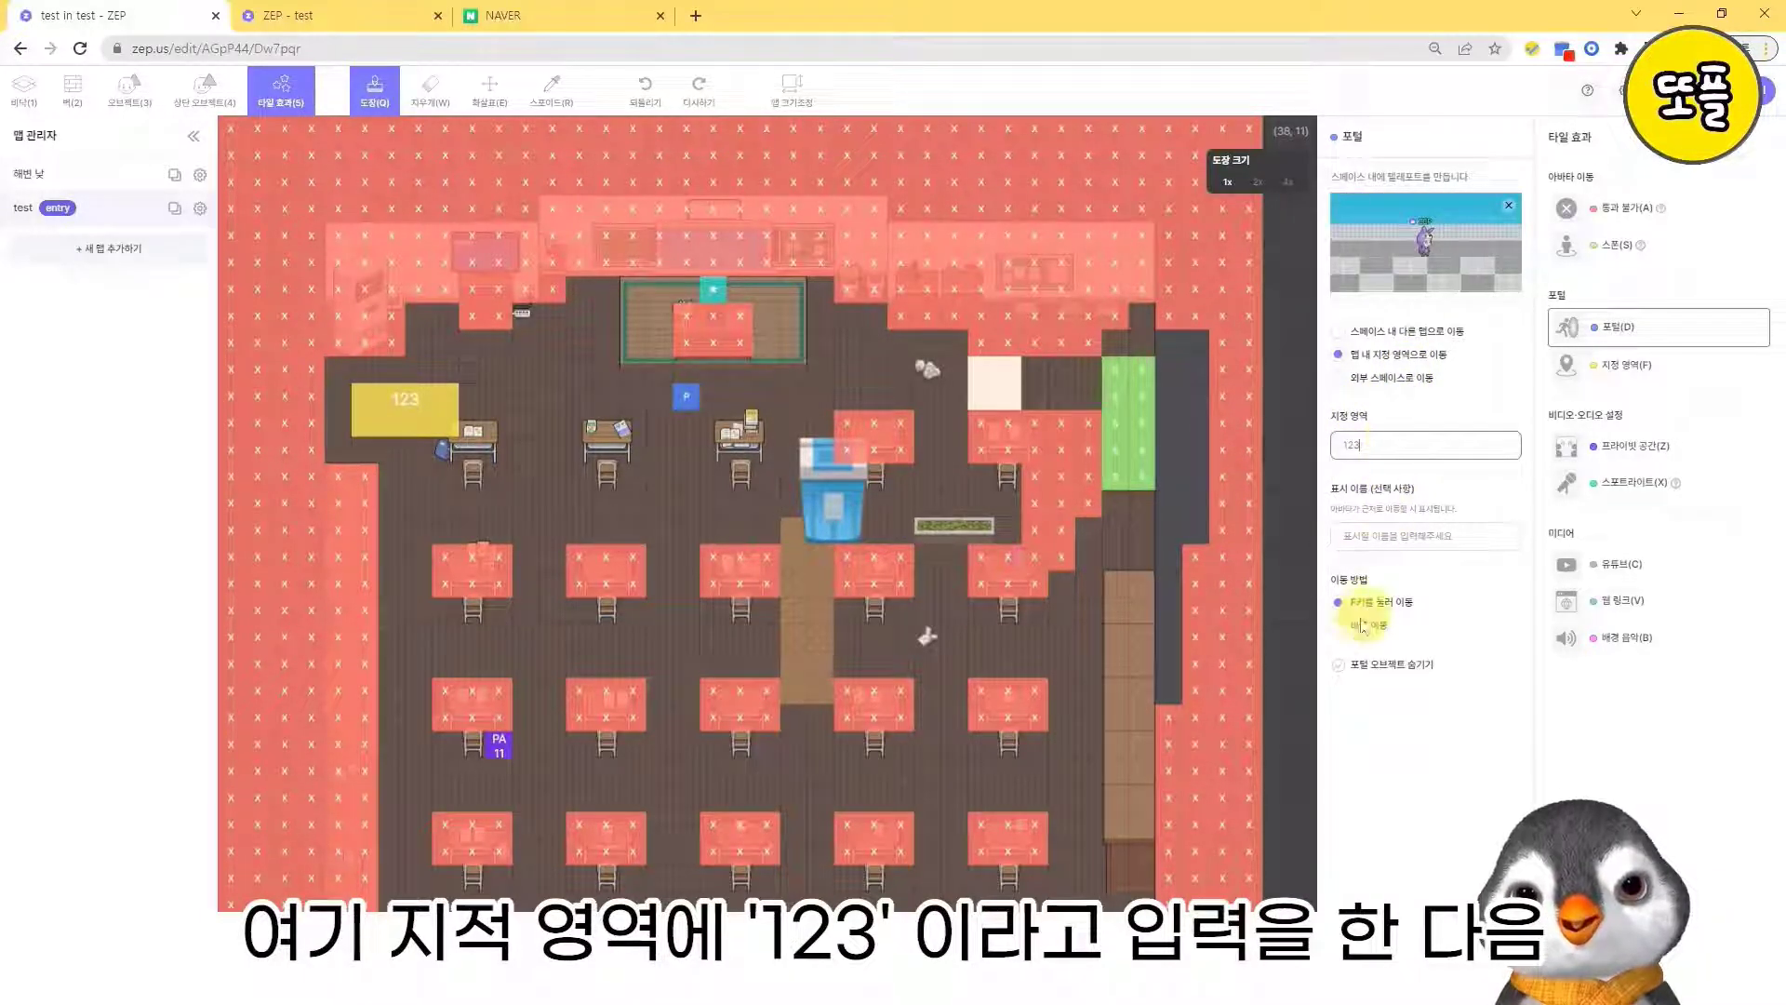
{"action": "left_click", "coordinate": [815, 337]}
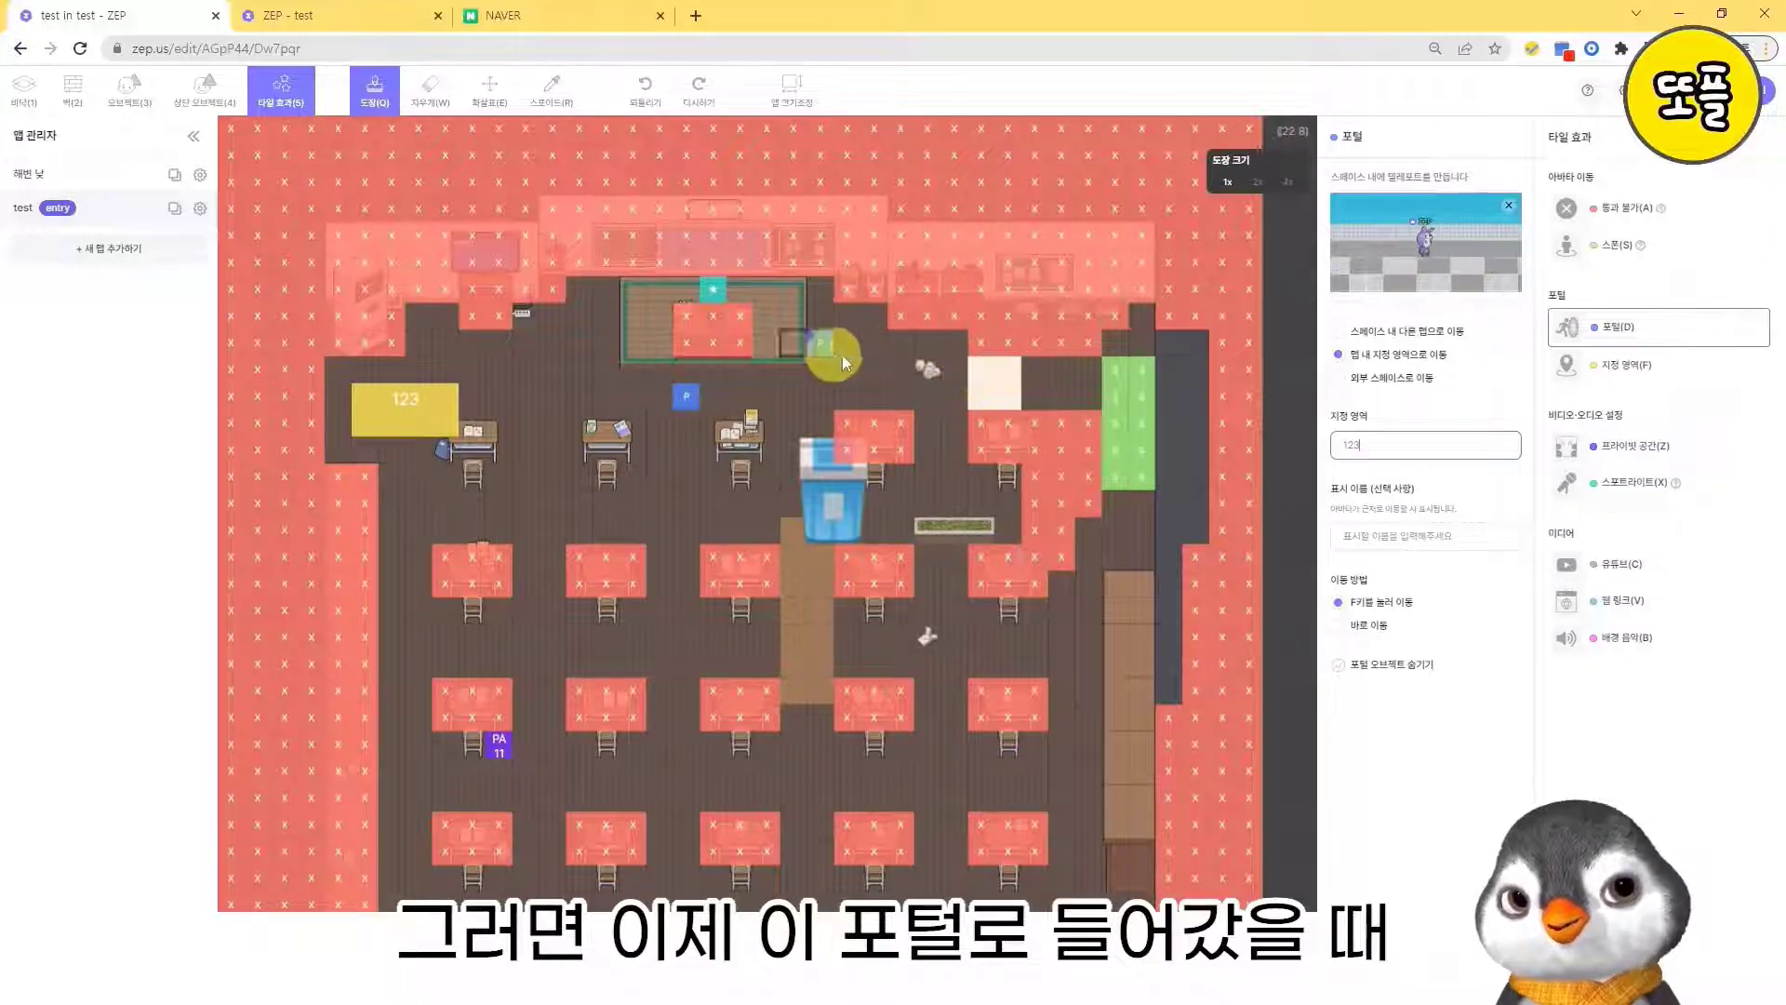
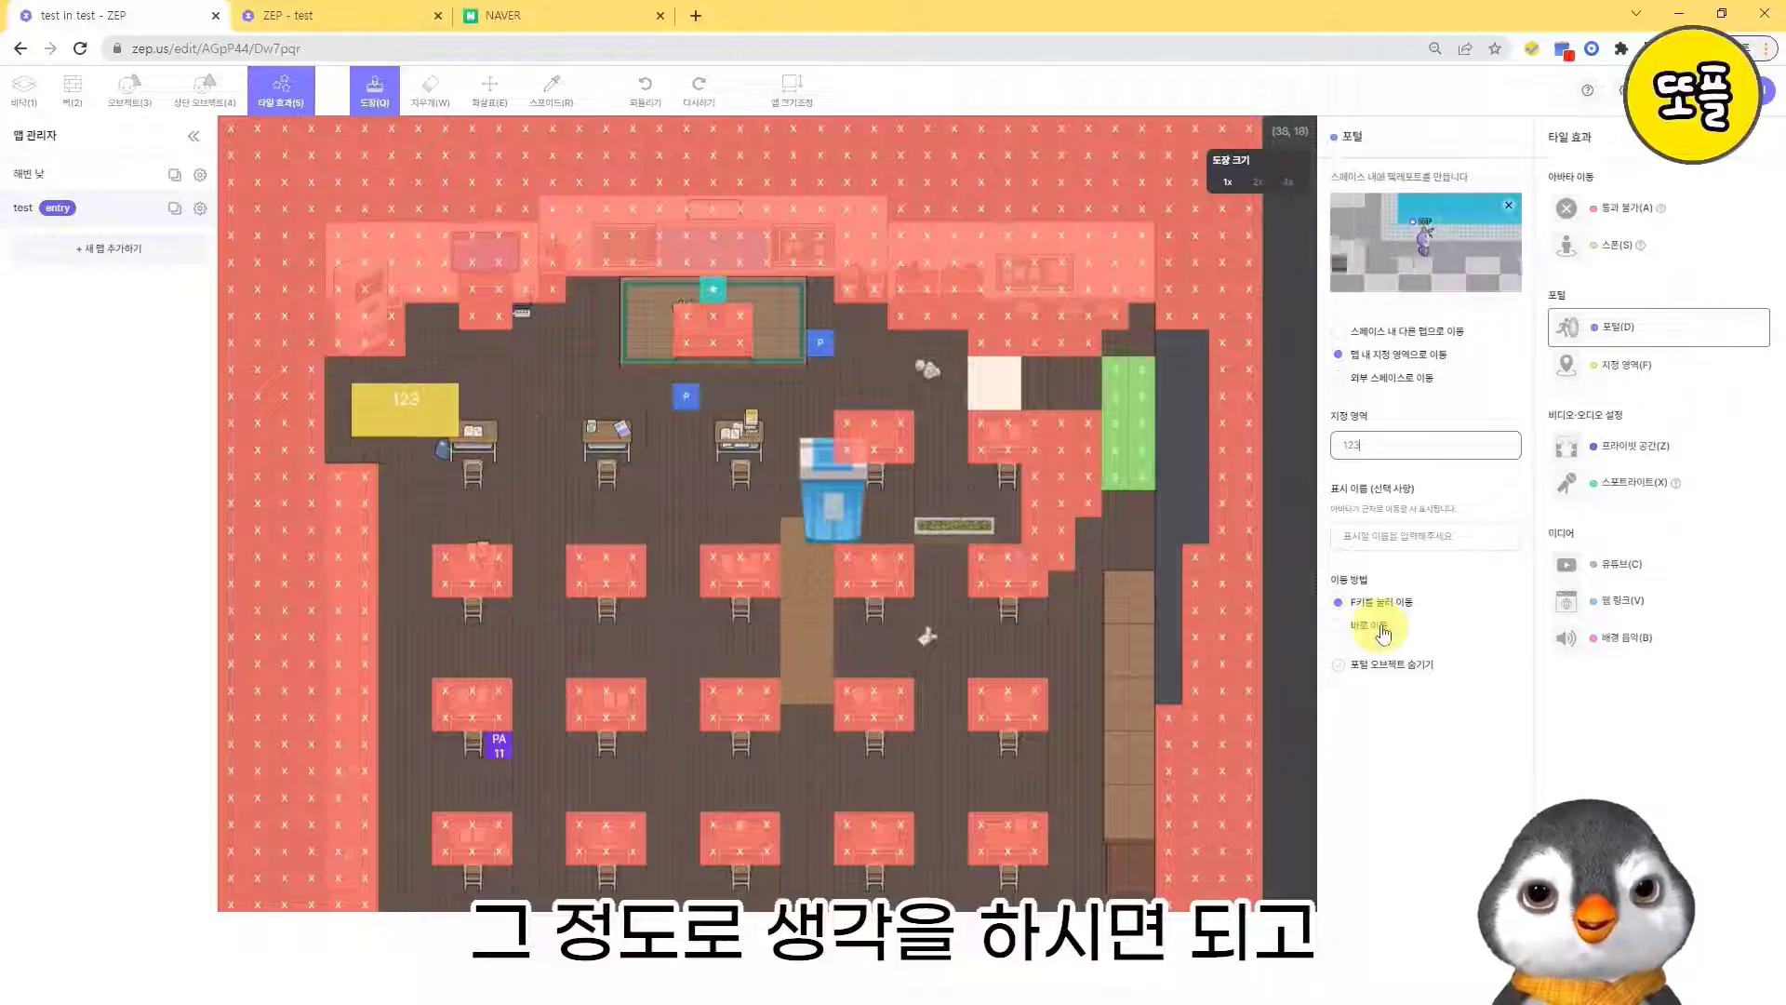
- Erase the portal beside the teacher's platform and place a new one there leading to area 123 with the 바로 이동 method
{"action": "left_click", "coordinate": [817, 340]}
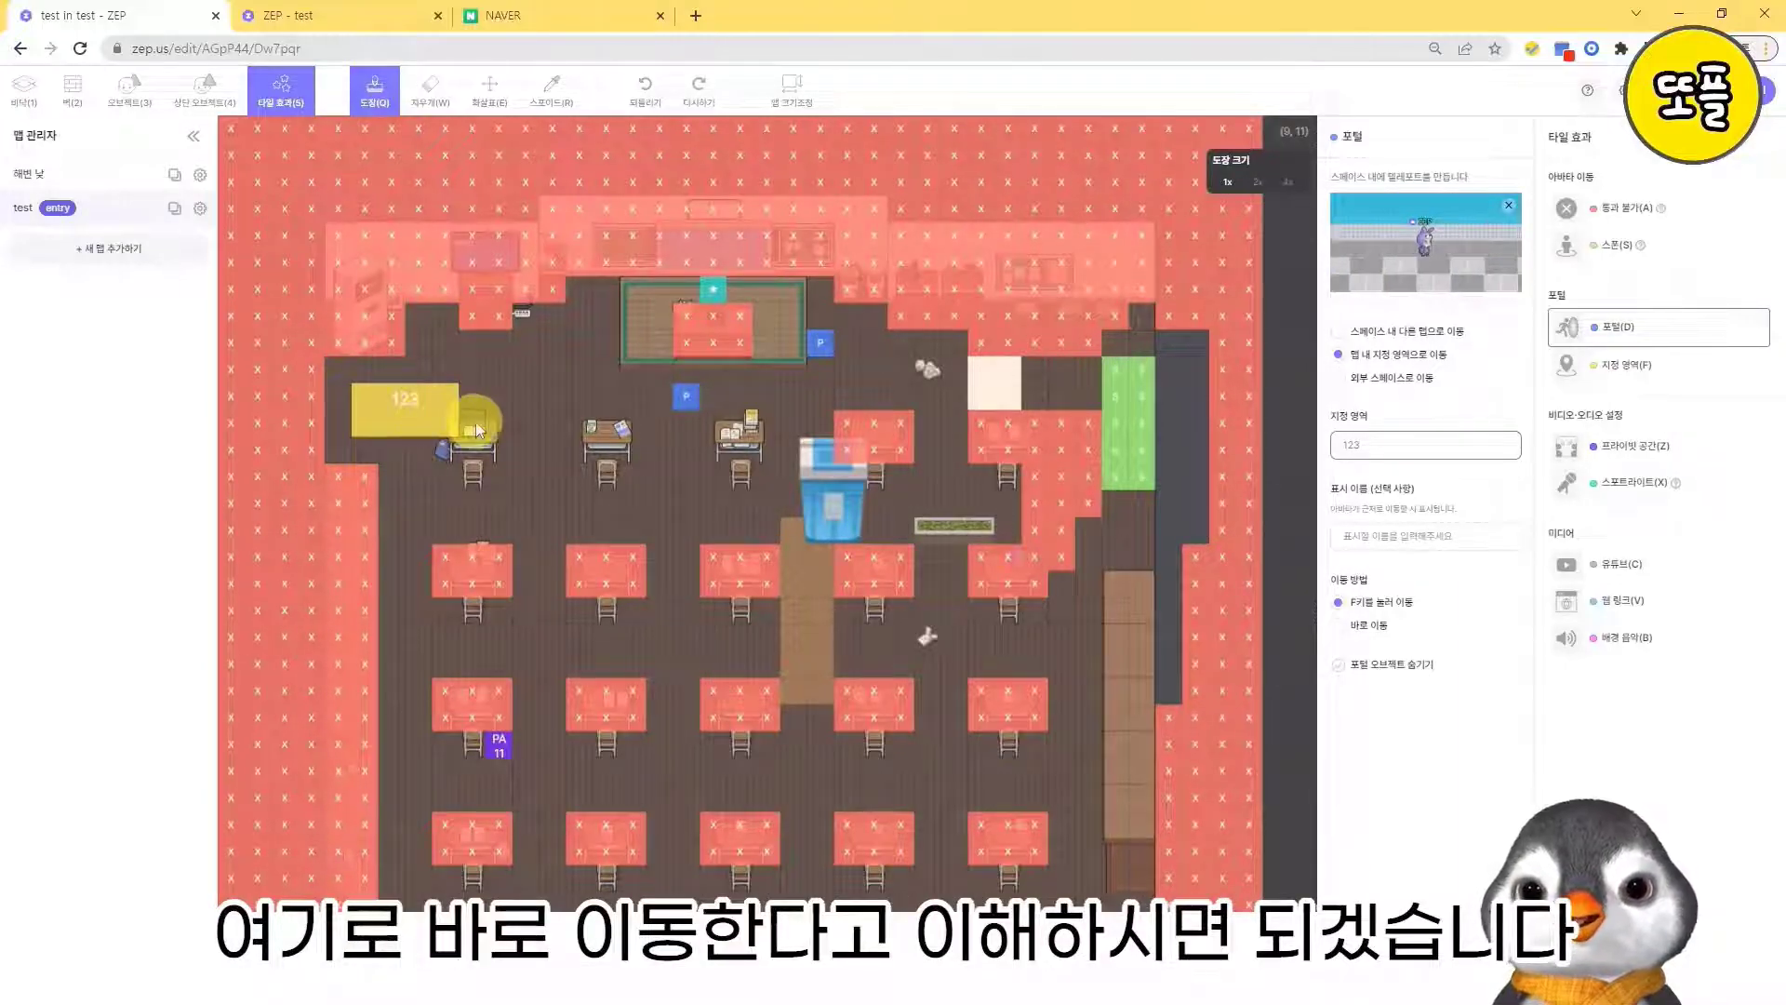
{"action": "left_click", "coordinate": [1339, 625]}
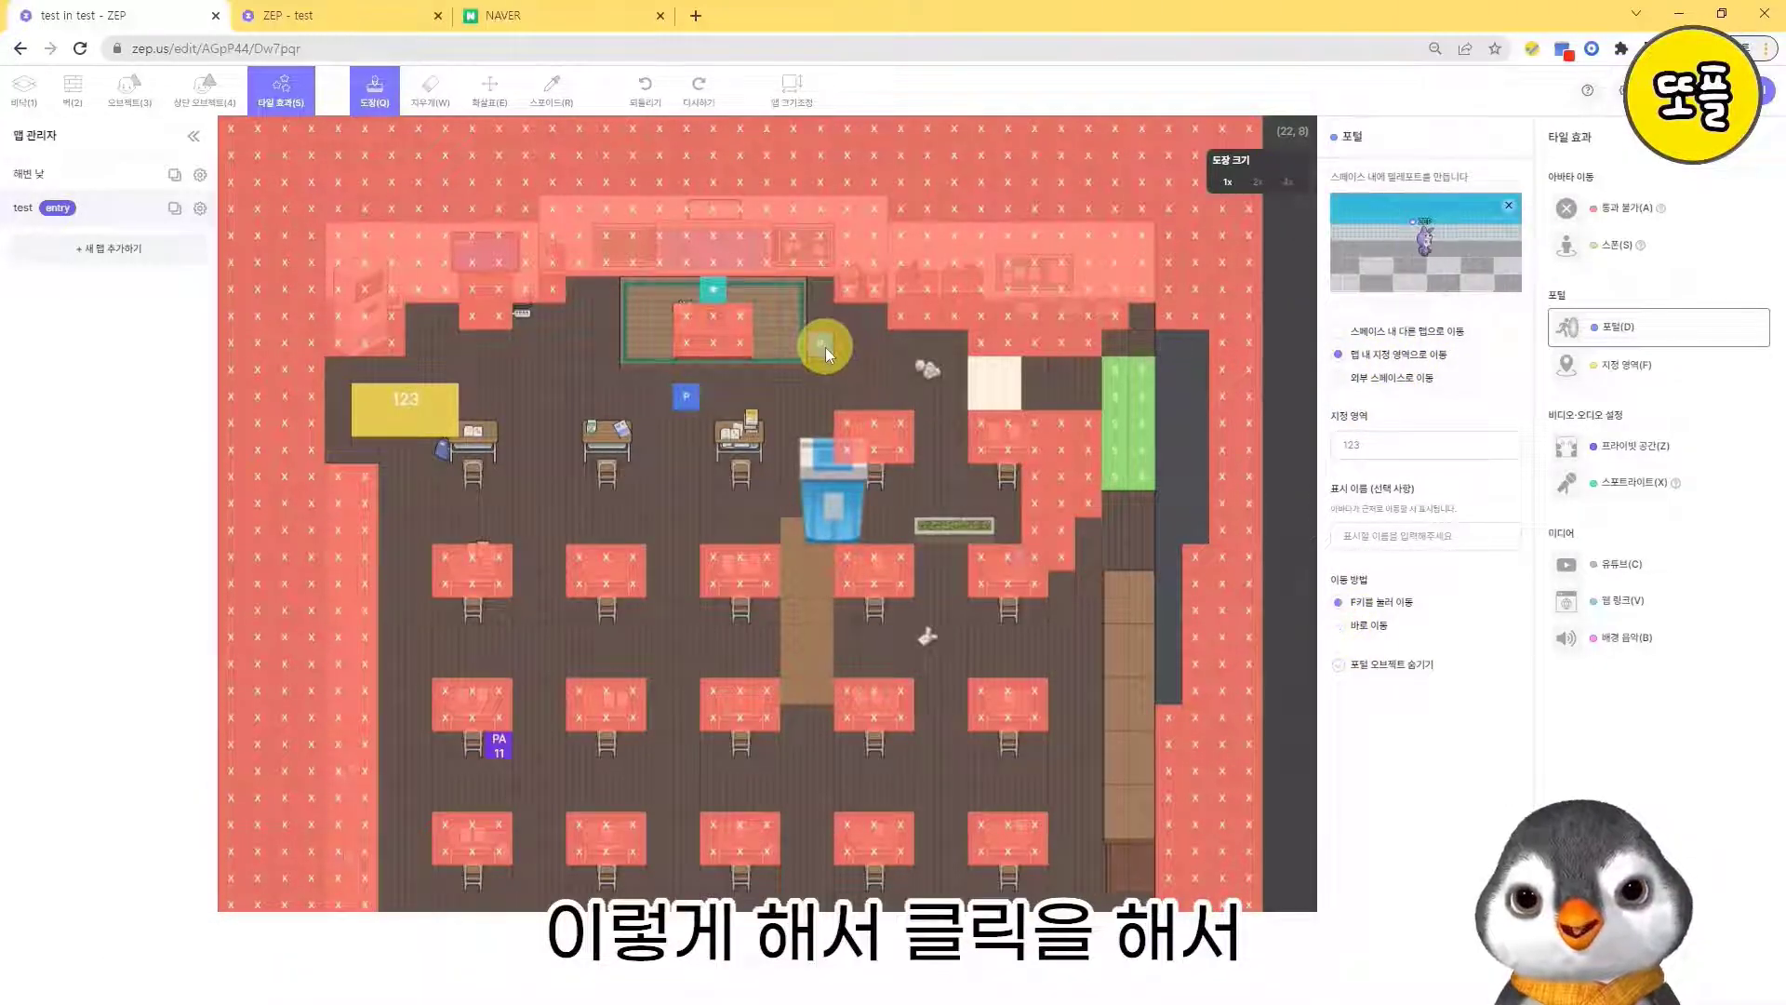
{"action": "left_click", "coordinate": [439, 104]}
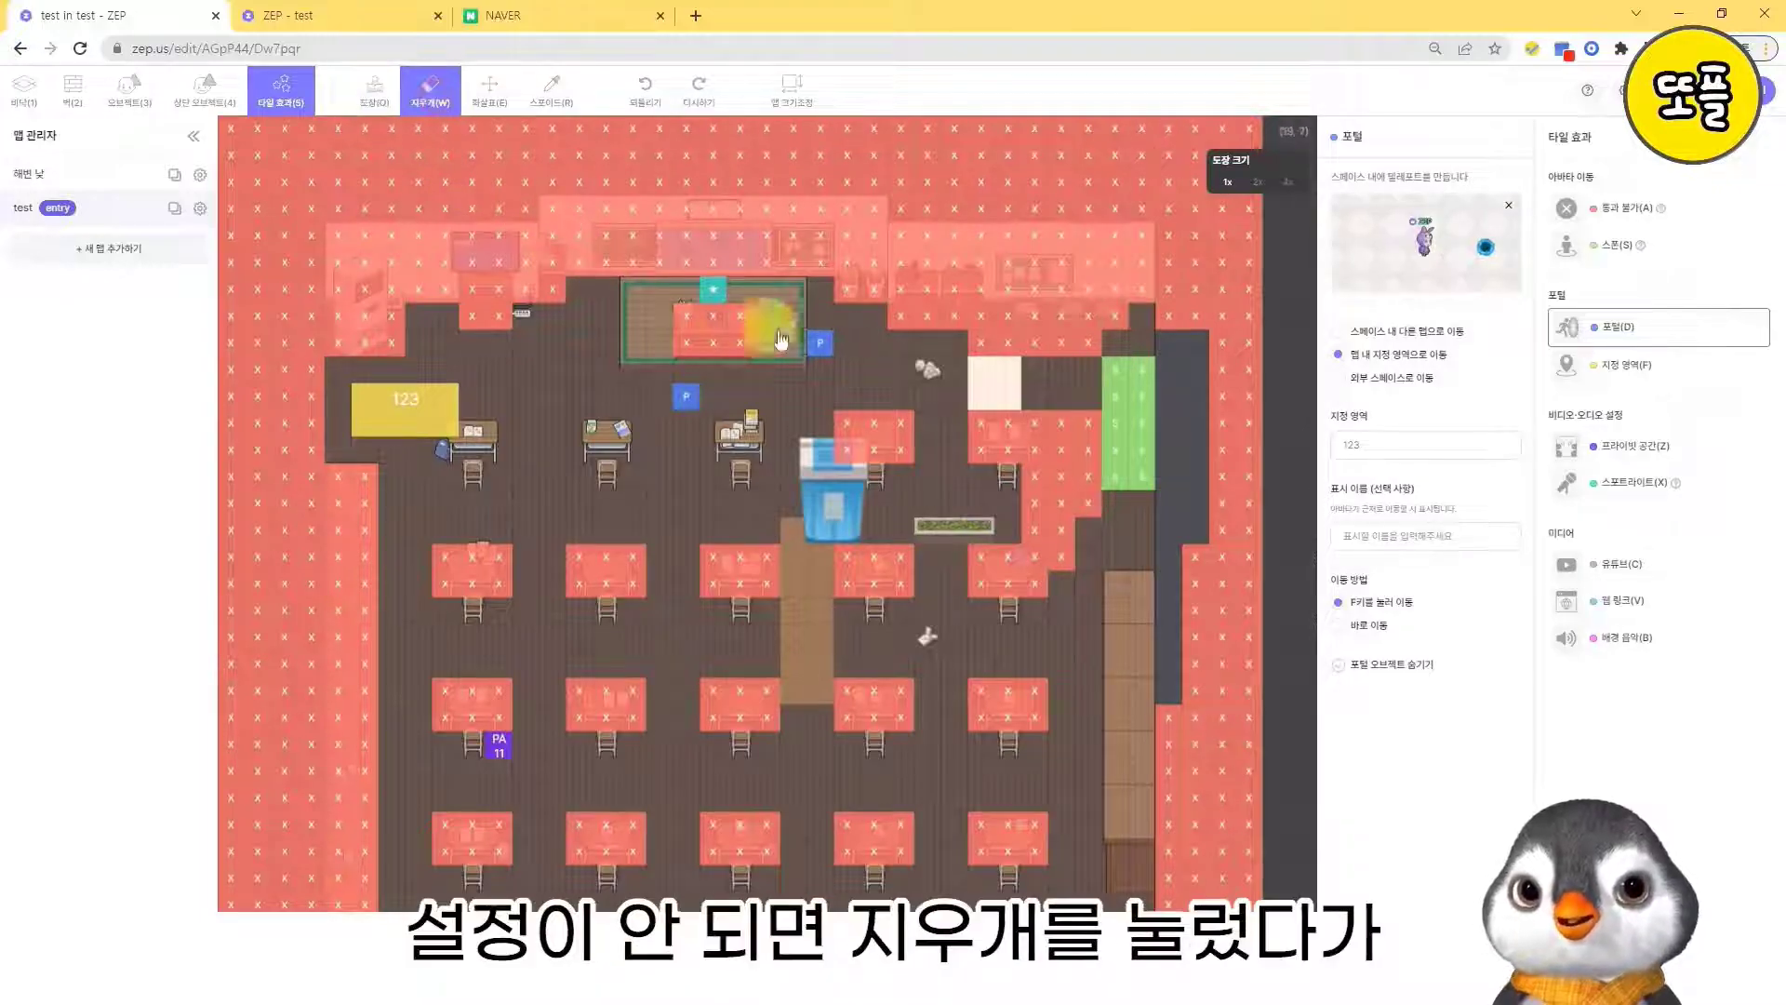
{"action": "left_click", "coordinate": [820, 342]}
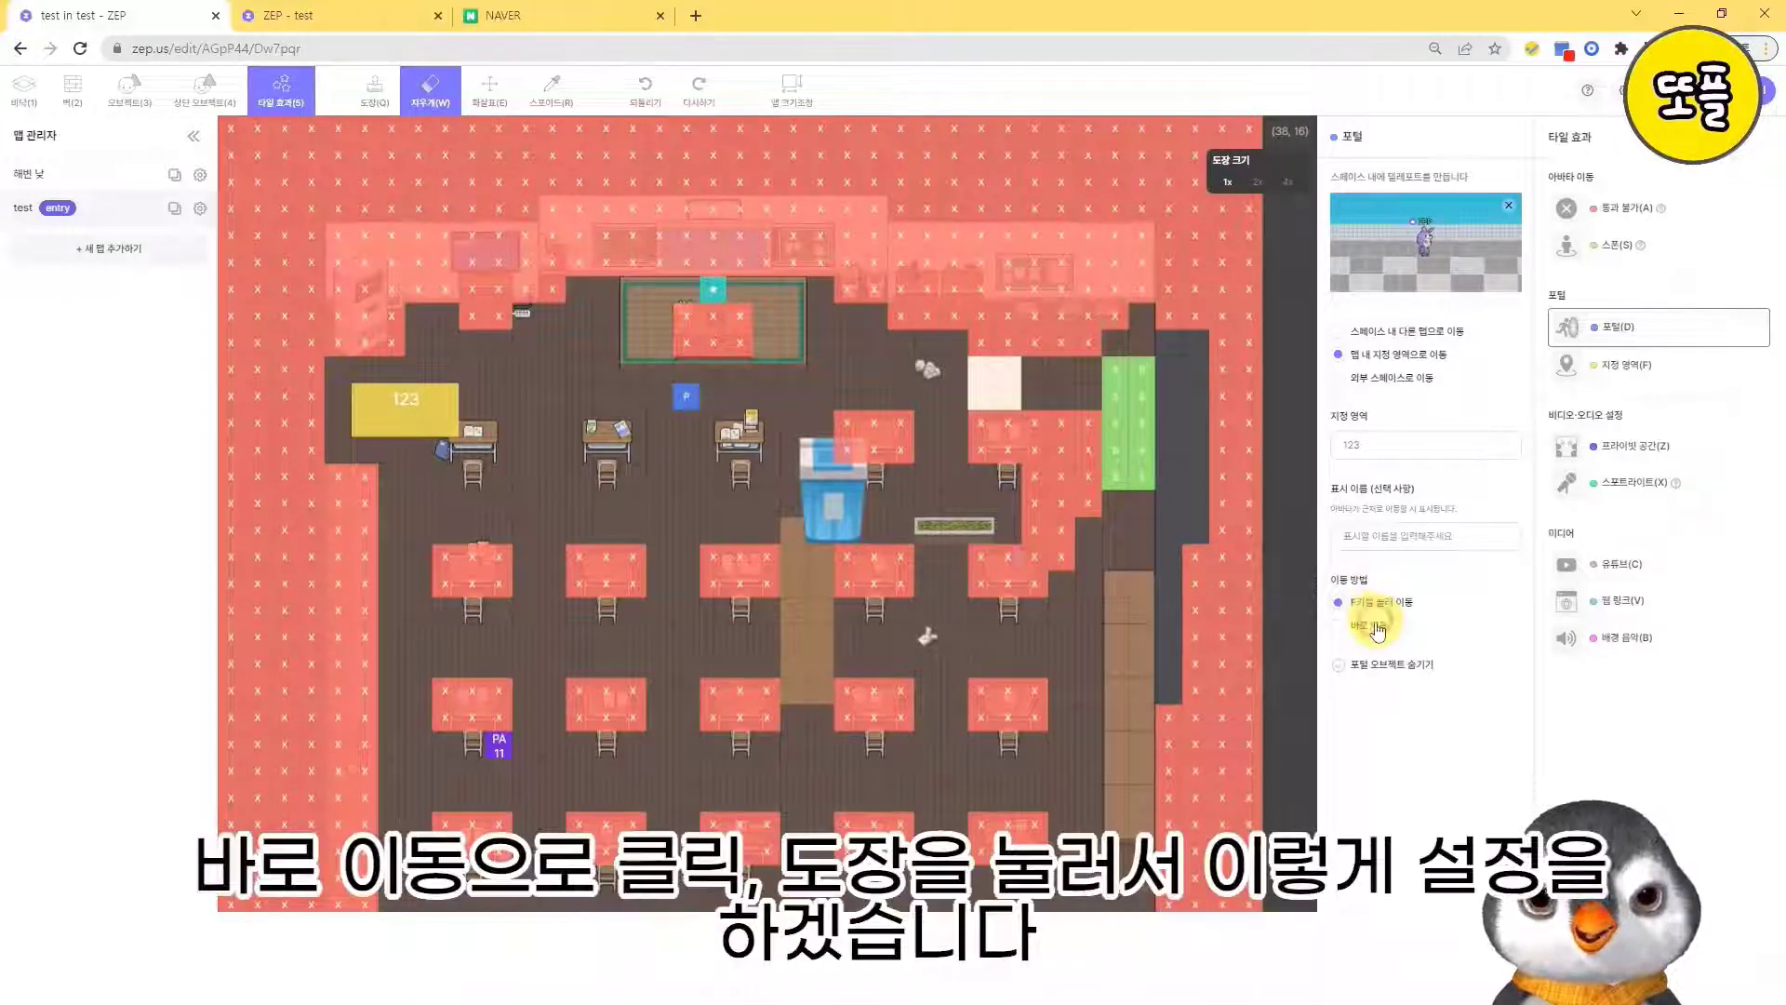
{"action": "left_click", "coordinate": [1373, 625]}
{"action": "left_click", "coordinate": [373, 95]}
{"action": "left_click", "coordinate": [863, 376]}
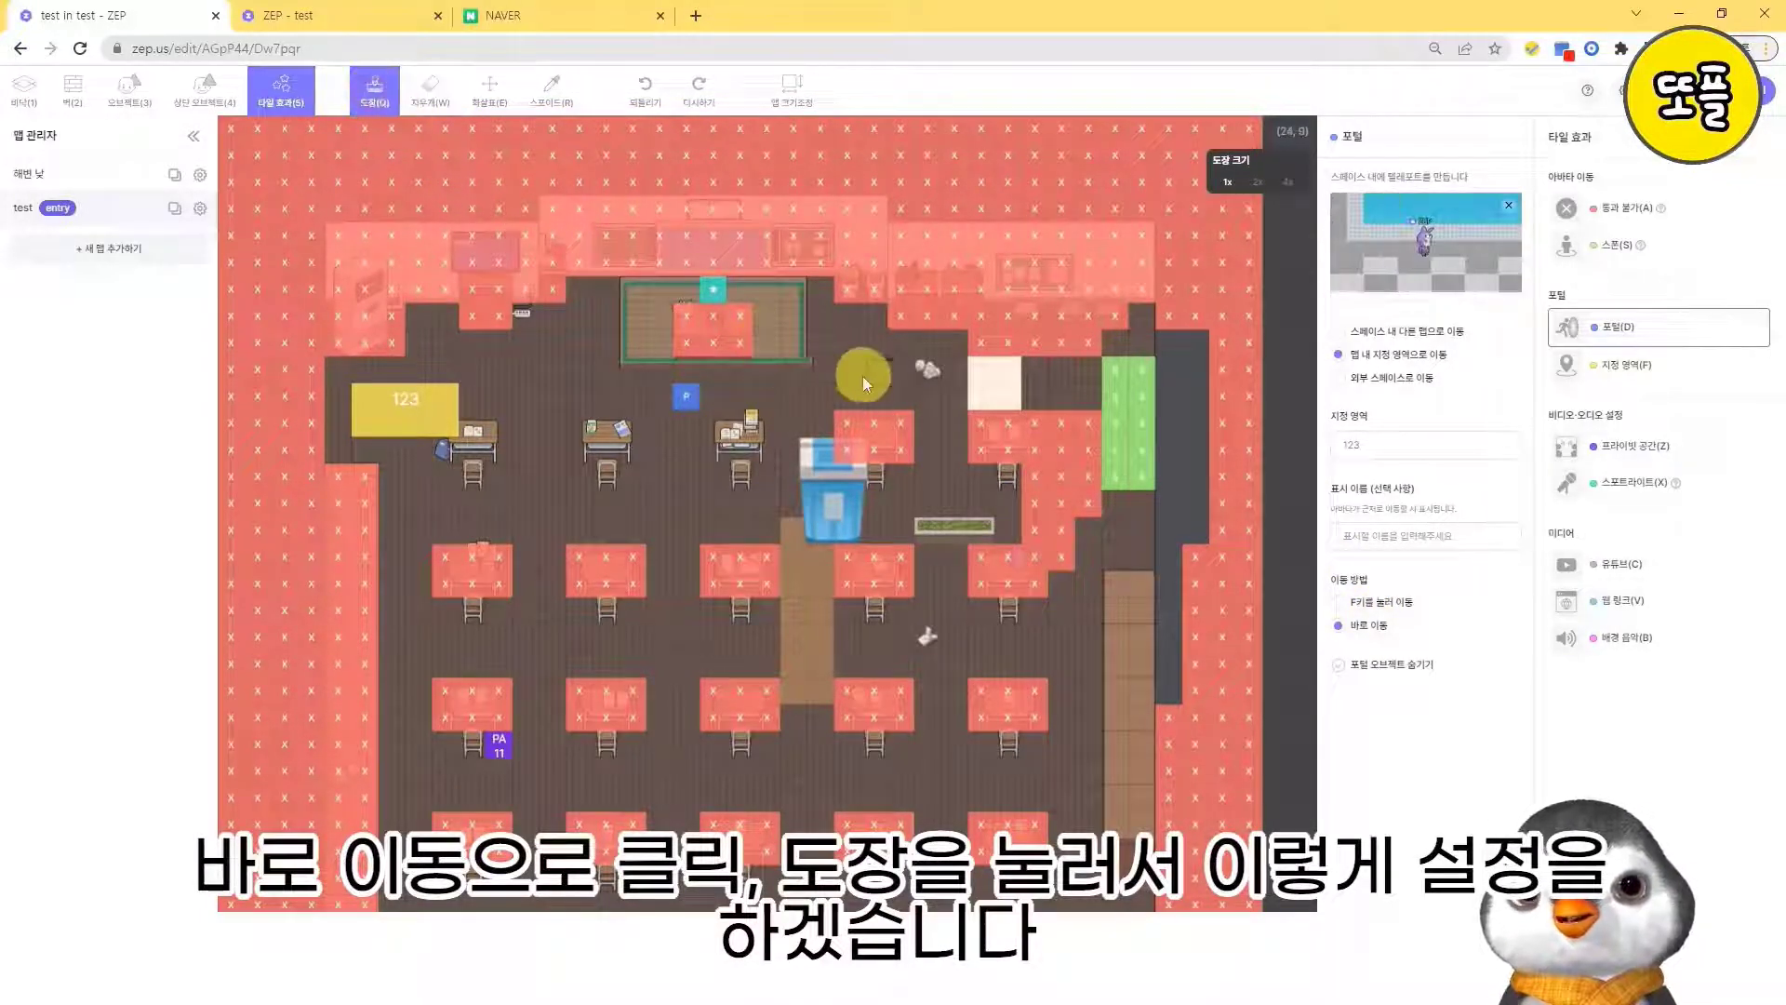
{"action": "left_click", "coordinate": [838, 350]}
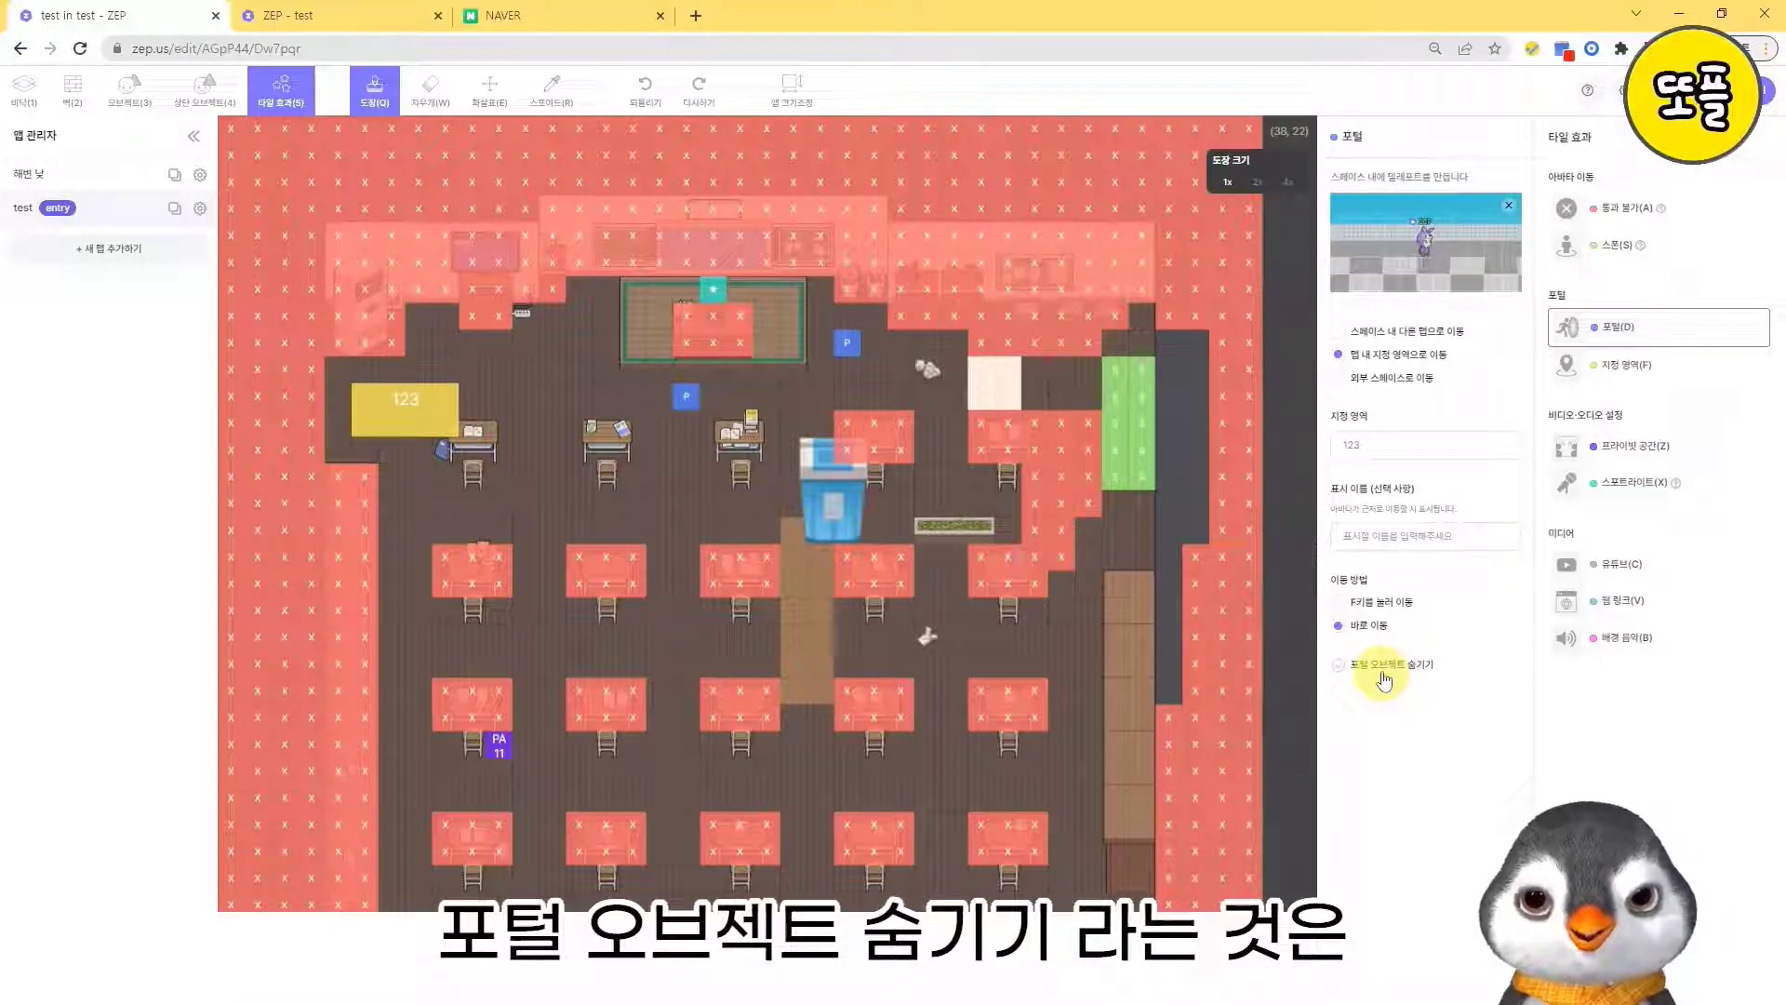
- Turn on 포털 오브젝트 숨기기 in the portal settings and save the map
{"action": "left_click", "coordinate": [849, 333]}
{"action": "left_click", "coordinate": [683, 394]}
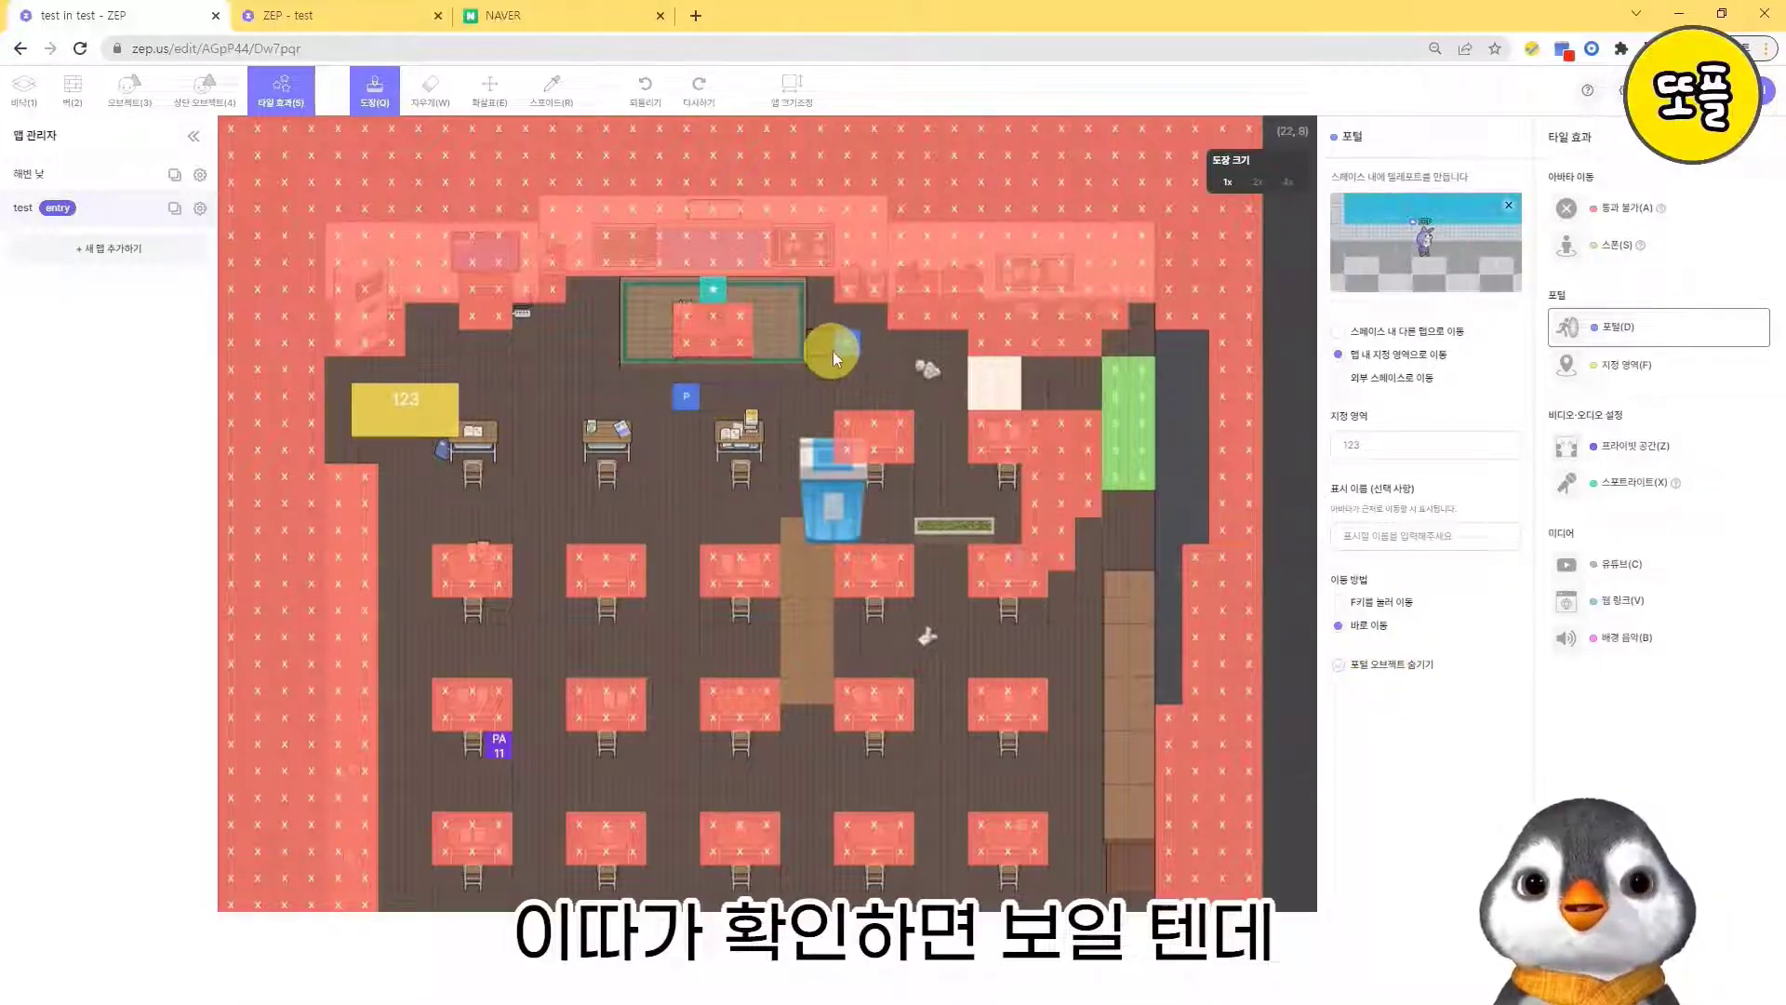
{"action": "left_click", "coordinate": [855, 350]}
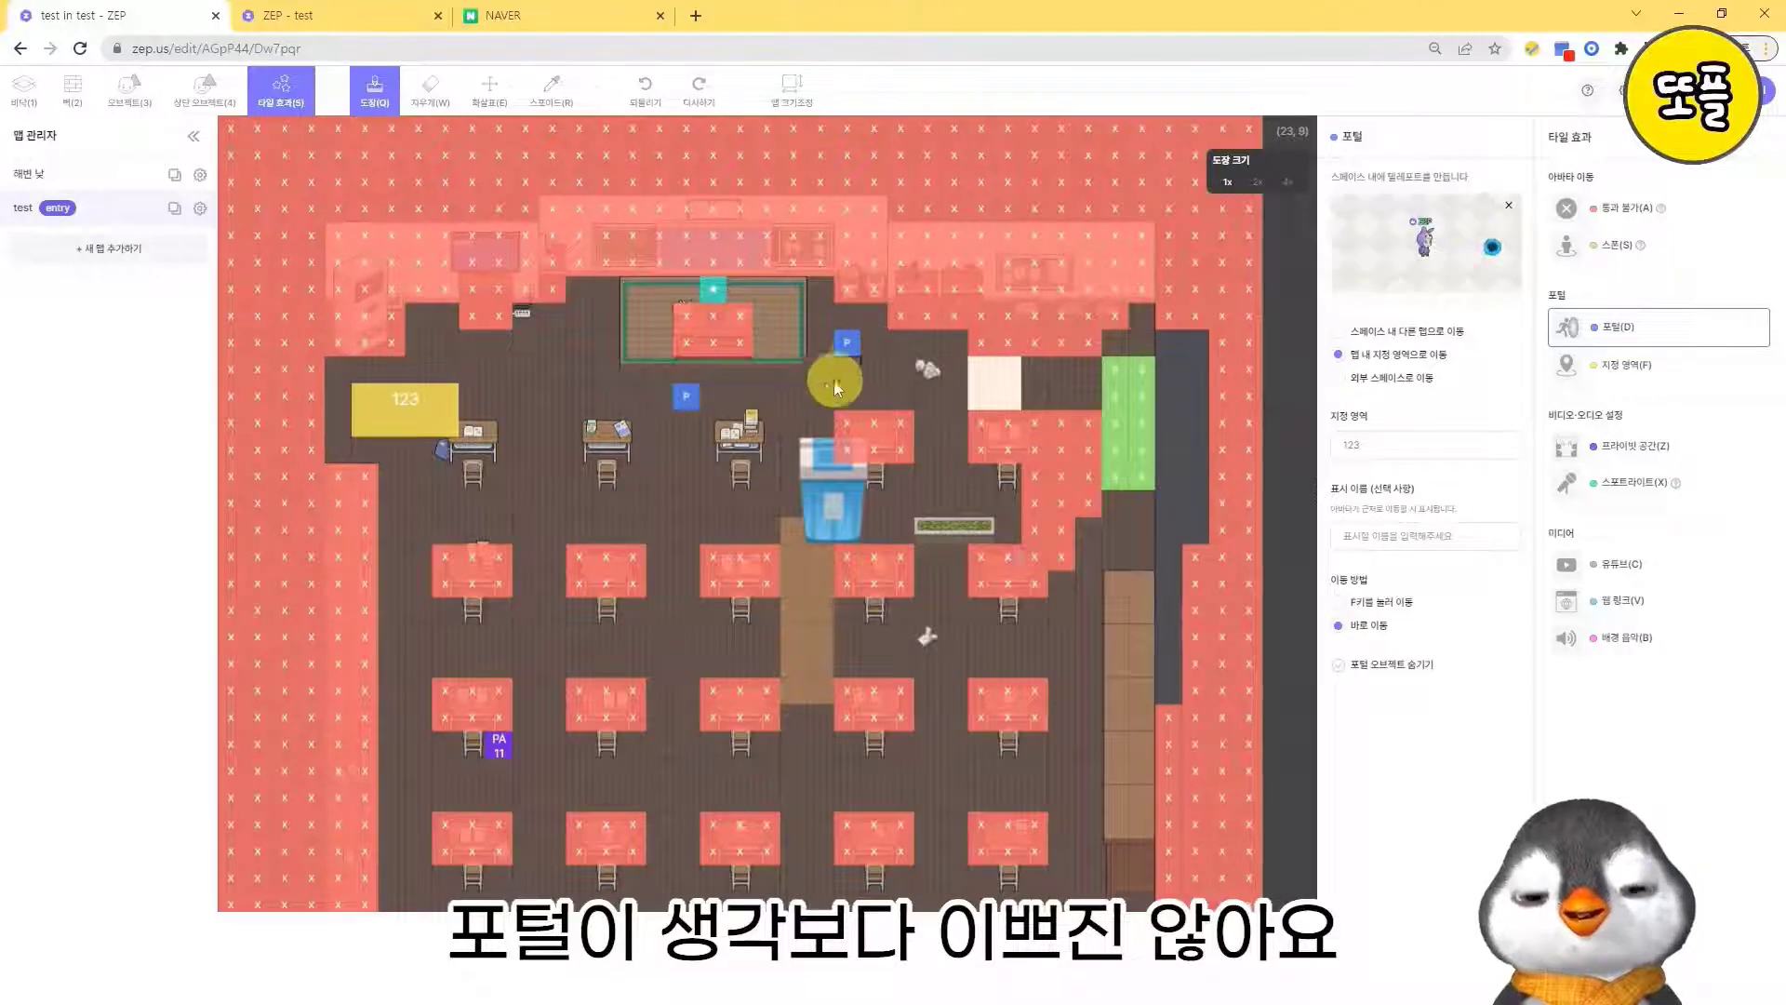
{"action": "left_click", "coordinate": [718, 404]}
{"action": "left_click", "coordinate": [693, 397]}
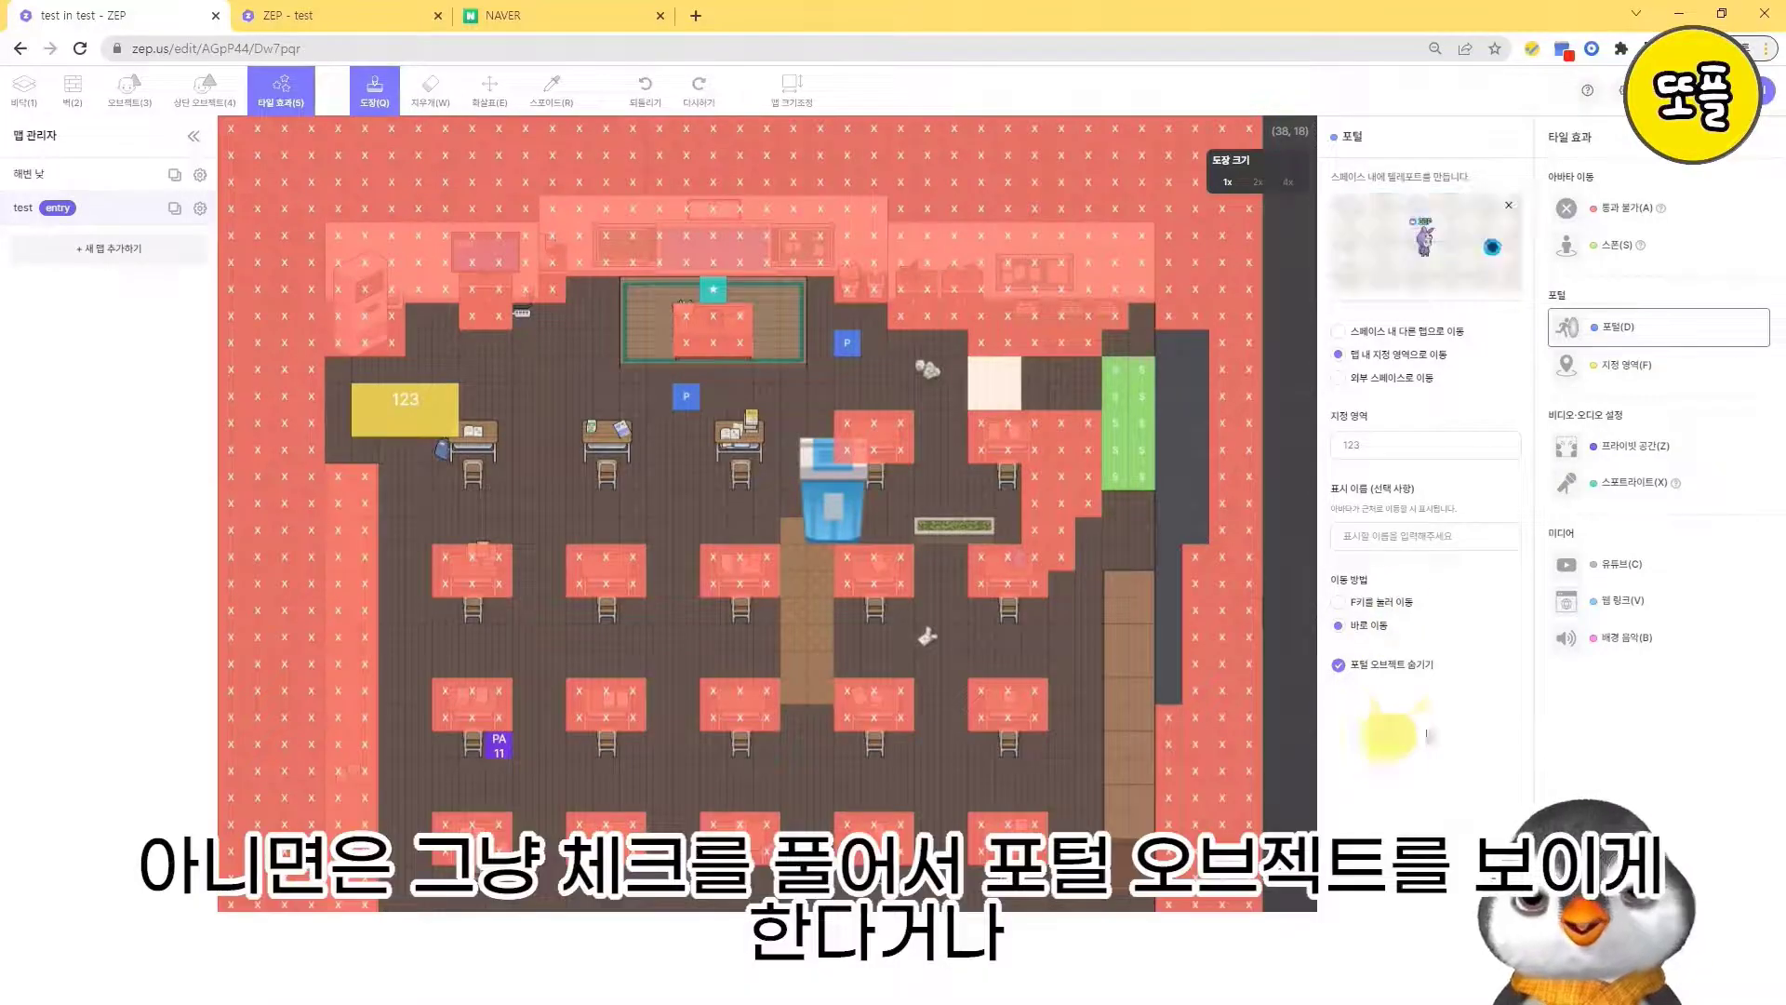
{"action": "left_click", "coordinate": [1400, 672]}
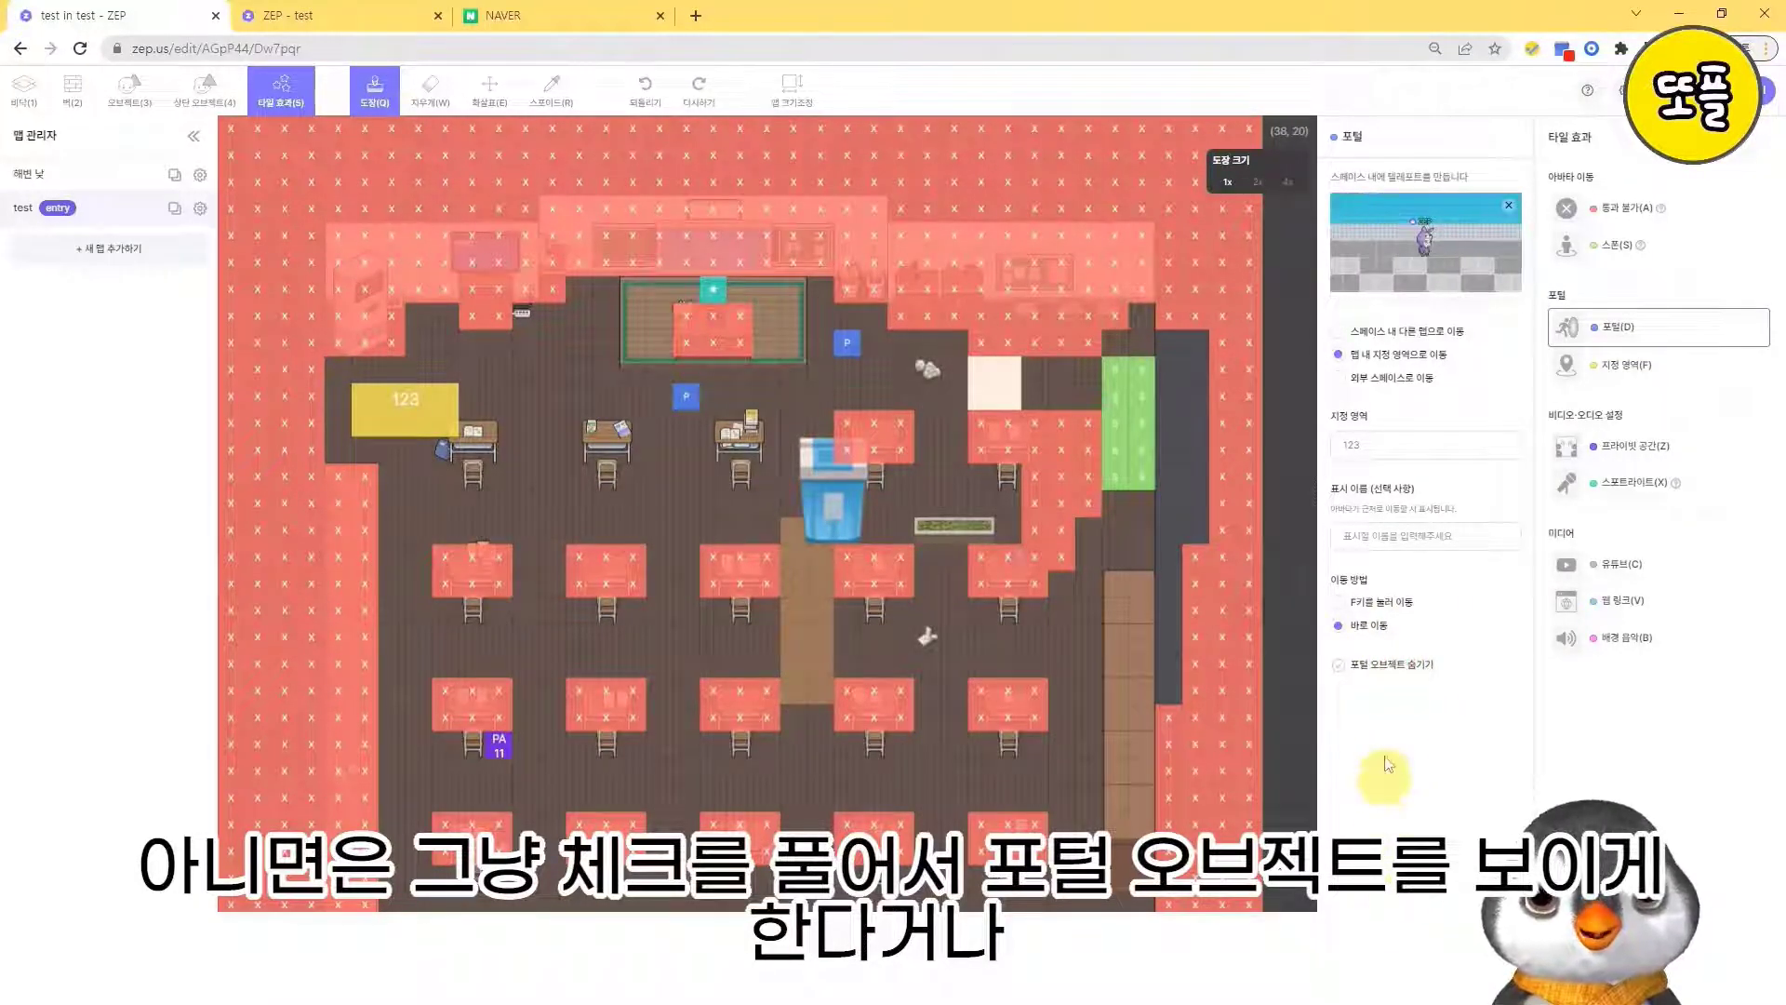
{"action": "left_click", "coordinate": [1391, 666]}
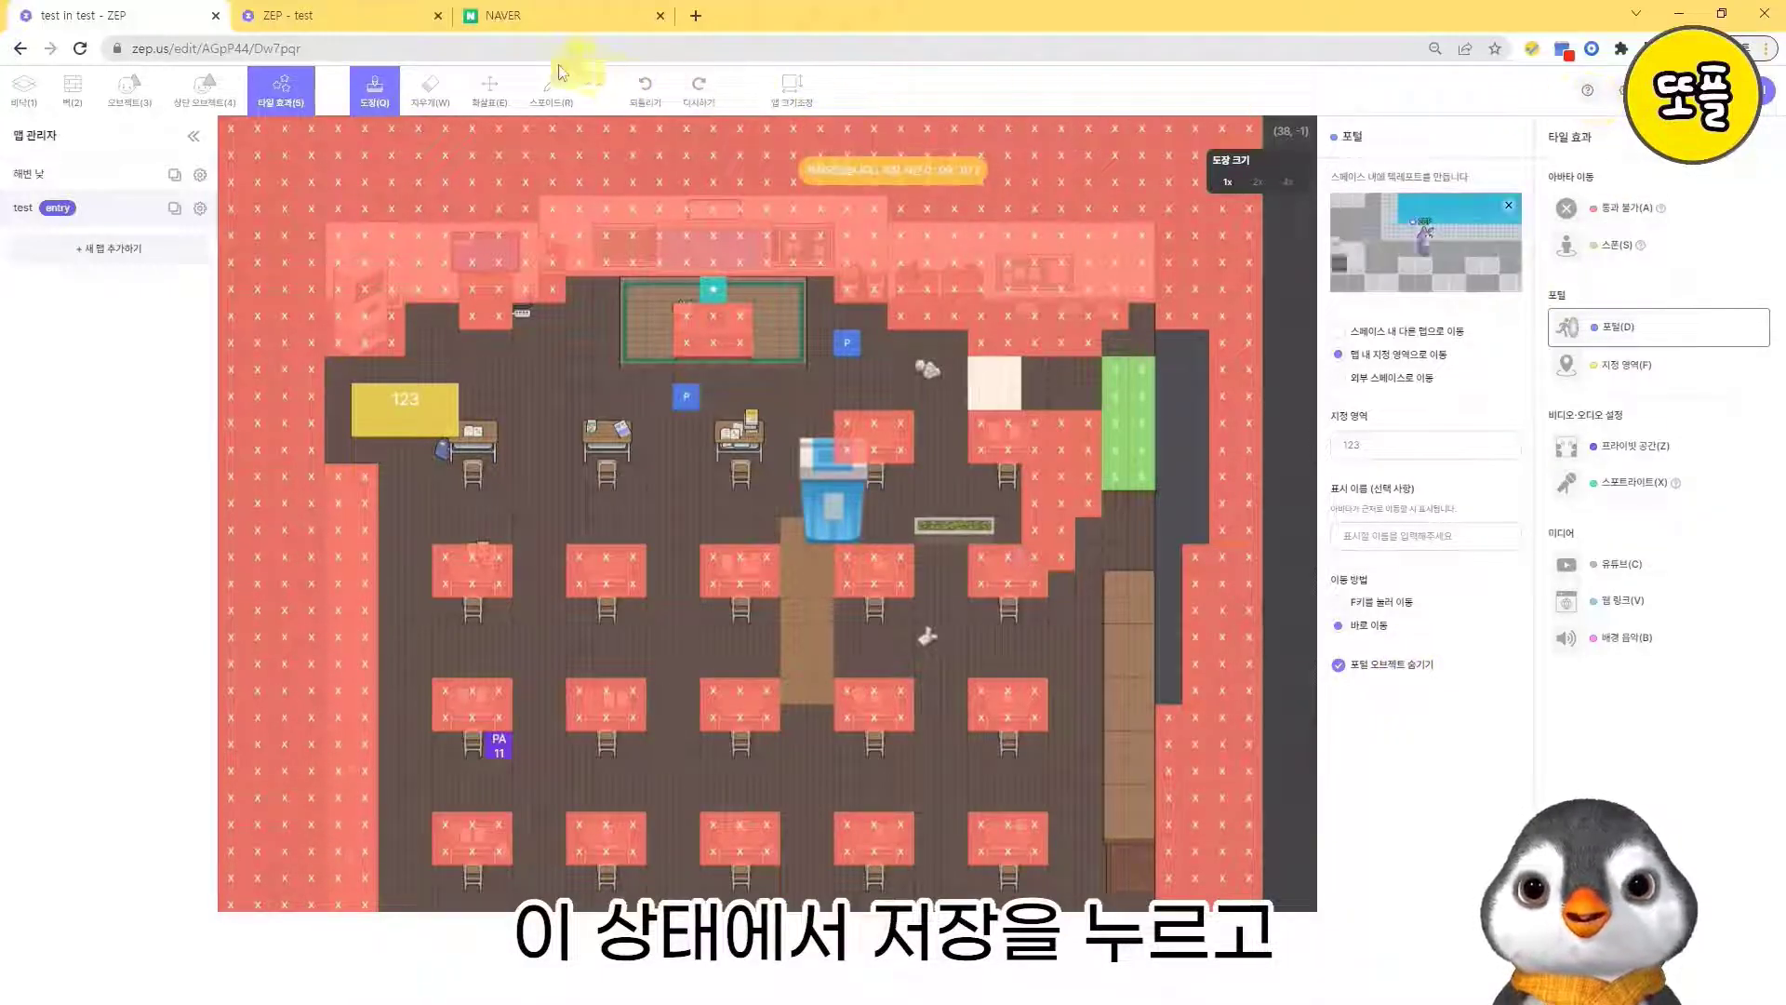
- Switch to the running test space and walk the avatar up through the classroom to the crumpled paper near the upper portal
{"action": "left_click", "coordinate": [307, 15]}
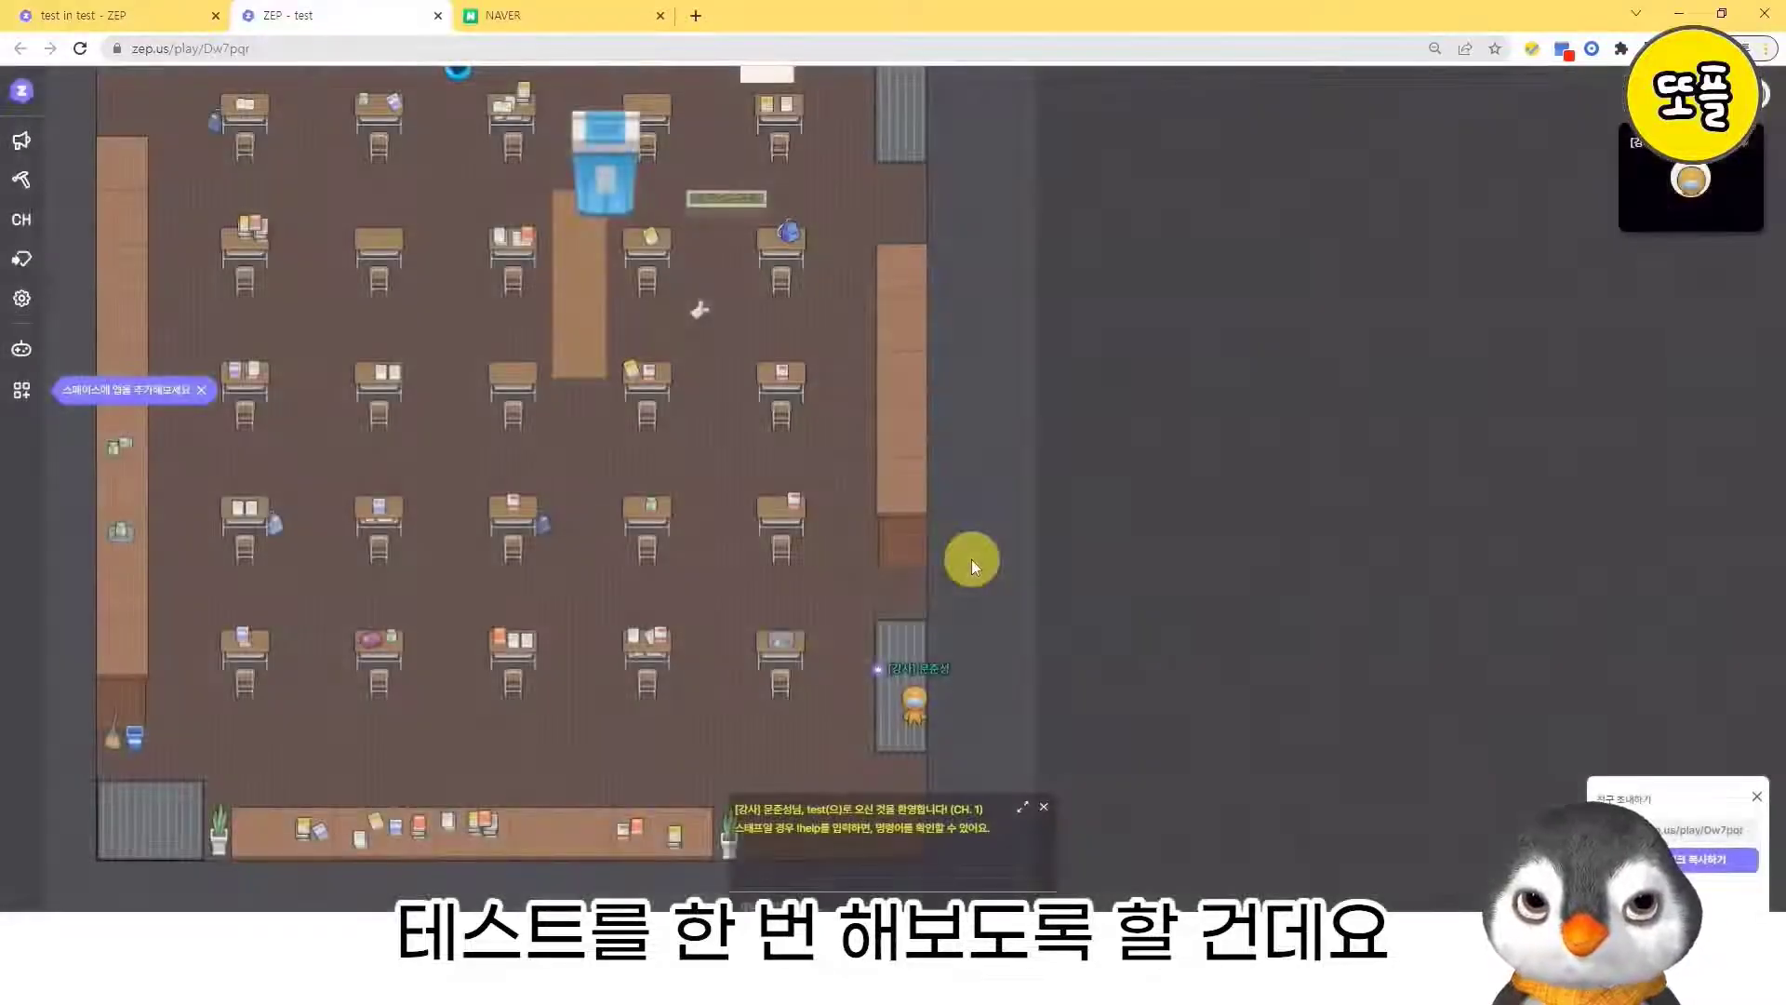
{"action": "key", "text": "Left"}
{"action": "key", "text": "Up"}
{"action": "key", "text": "Left"}
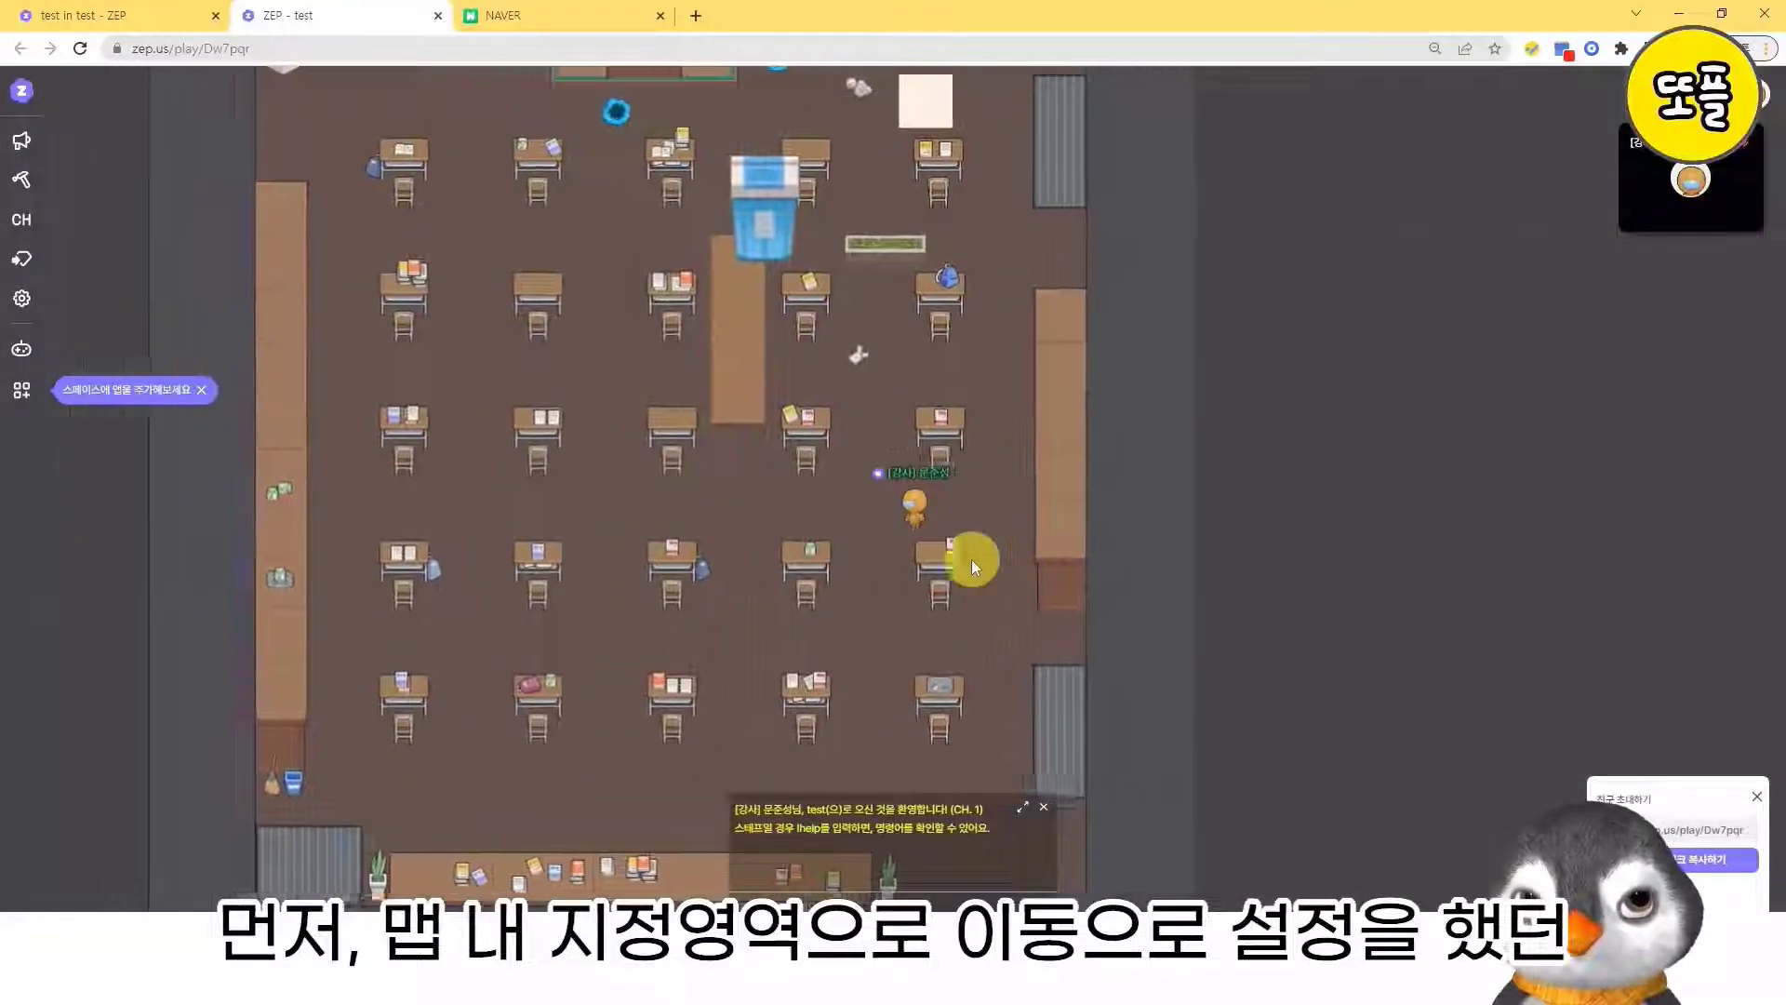
{"action": "key", "text": "Up"}
{"action": "key", "text": "Left"}
{"action": "key", "text": "Up"}
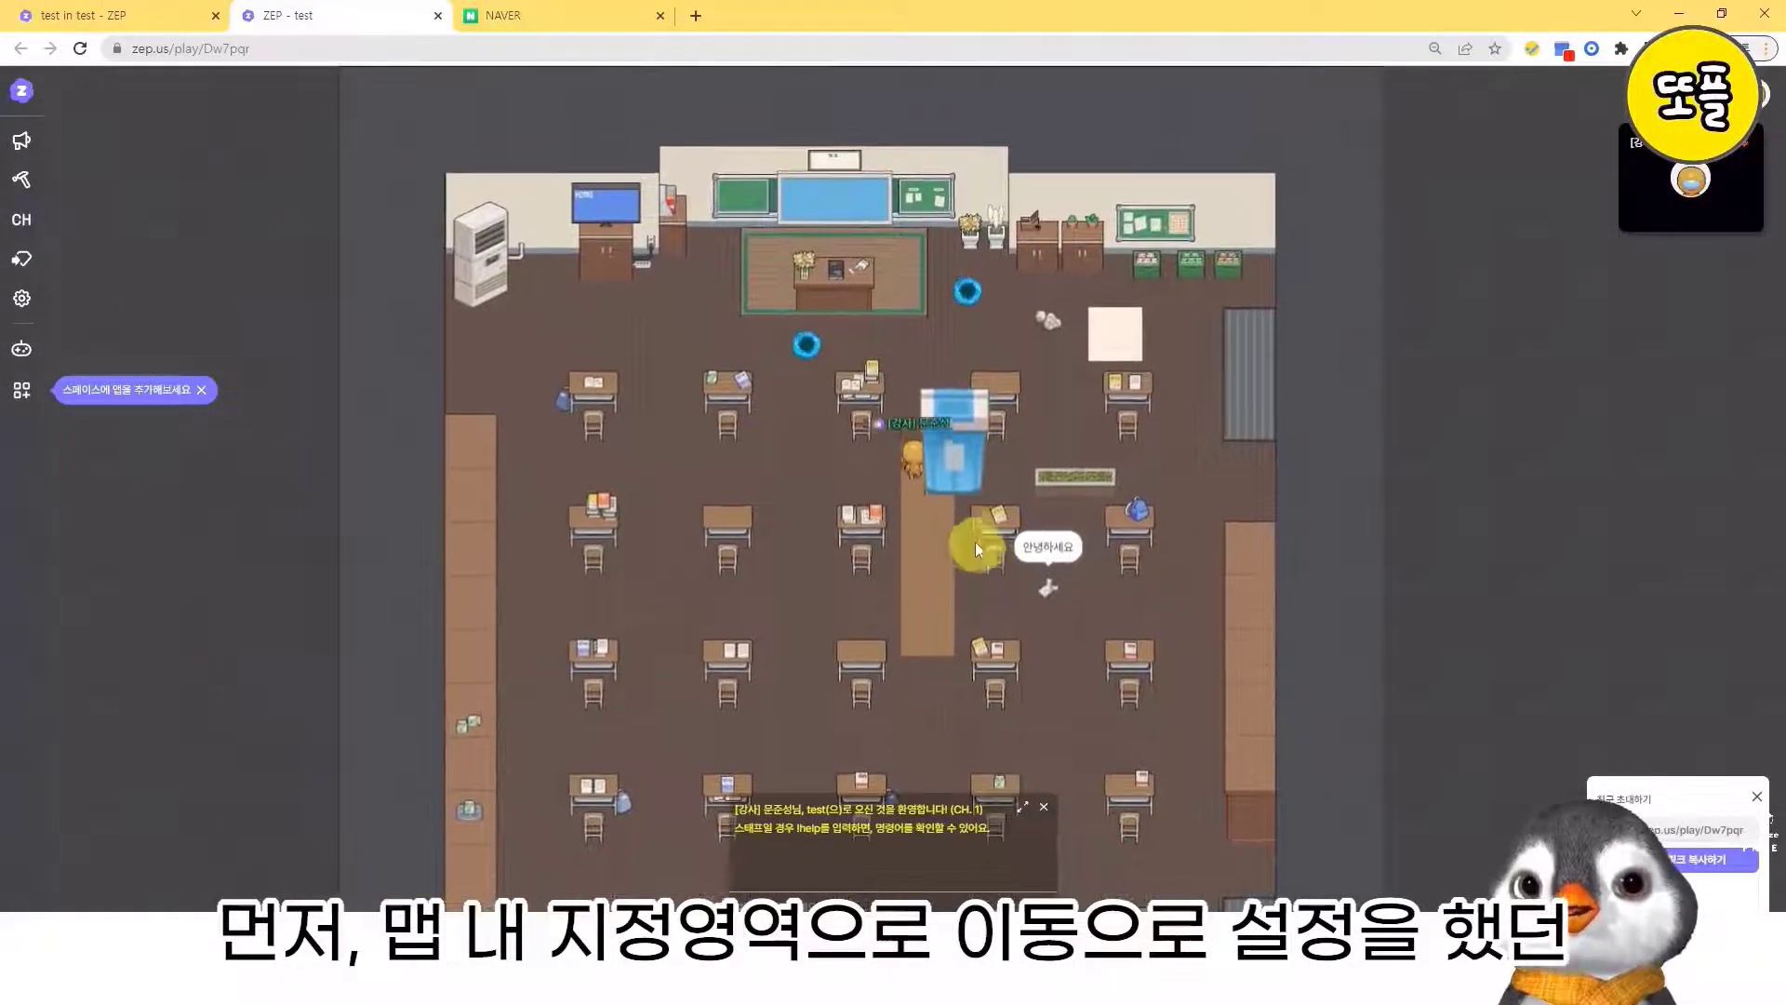
{"action": "key", "text": "Up"}
{"action": "key", "text": "Right"}
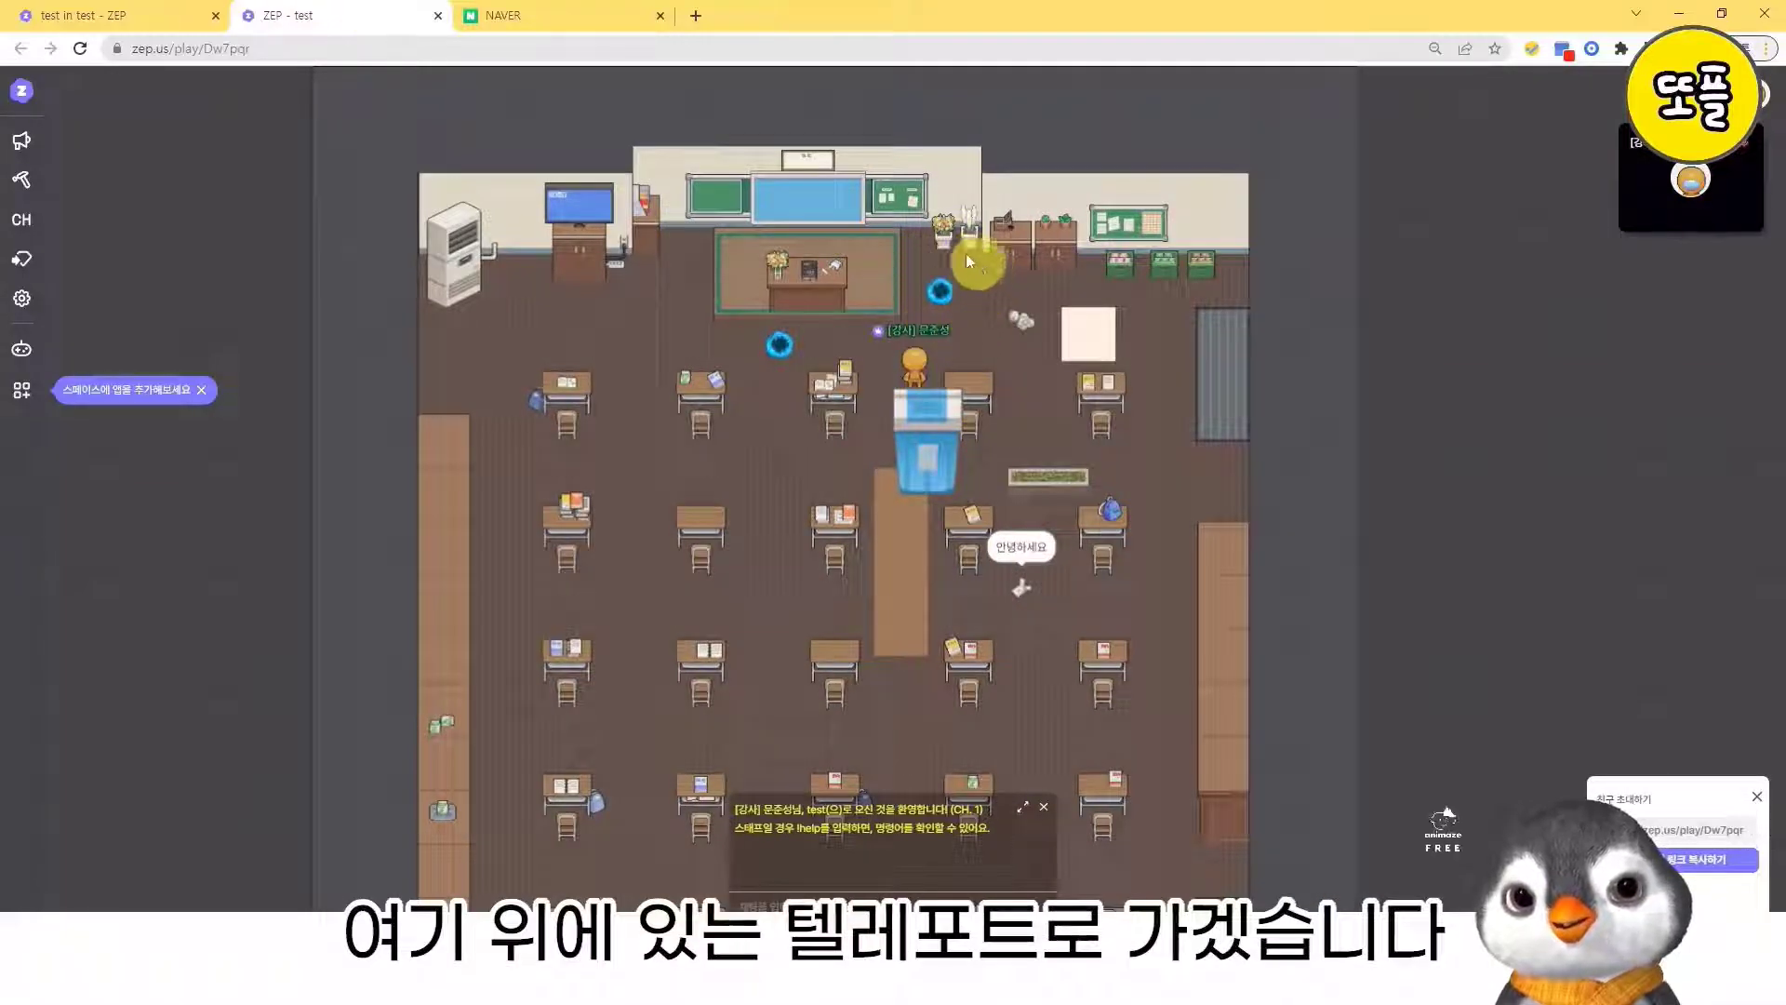
{"action": "key", "text": "Up"}
{"action": "key", "text": "Right"}
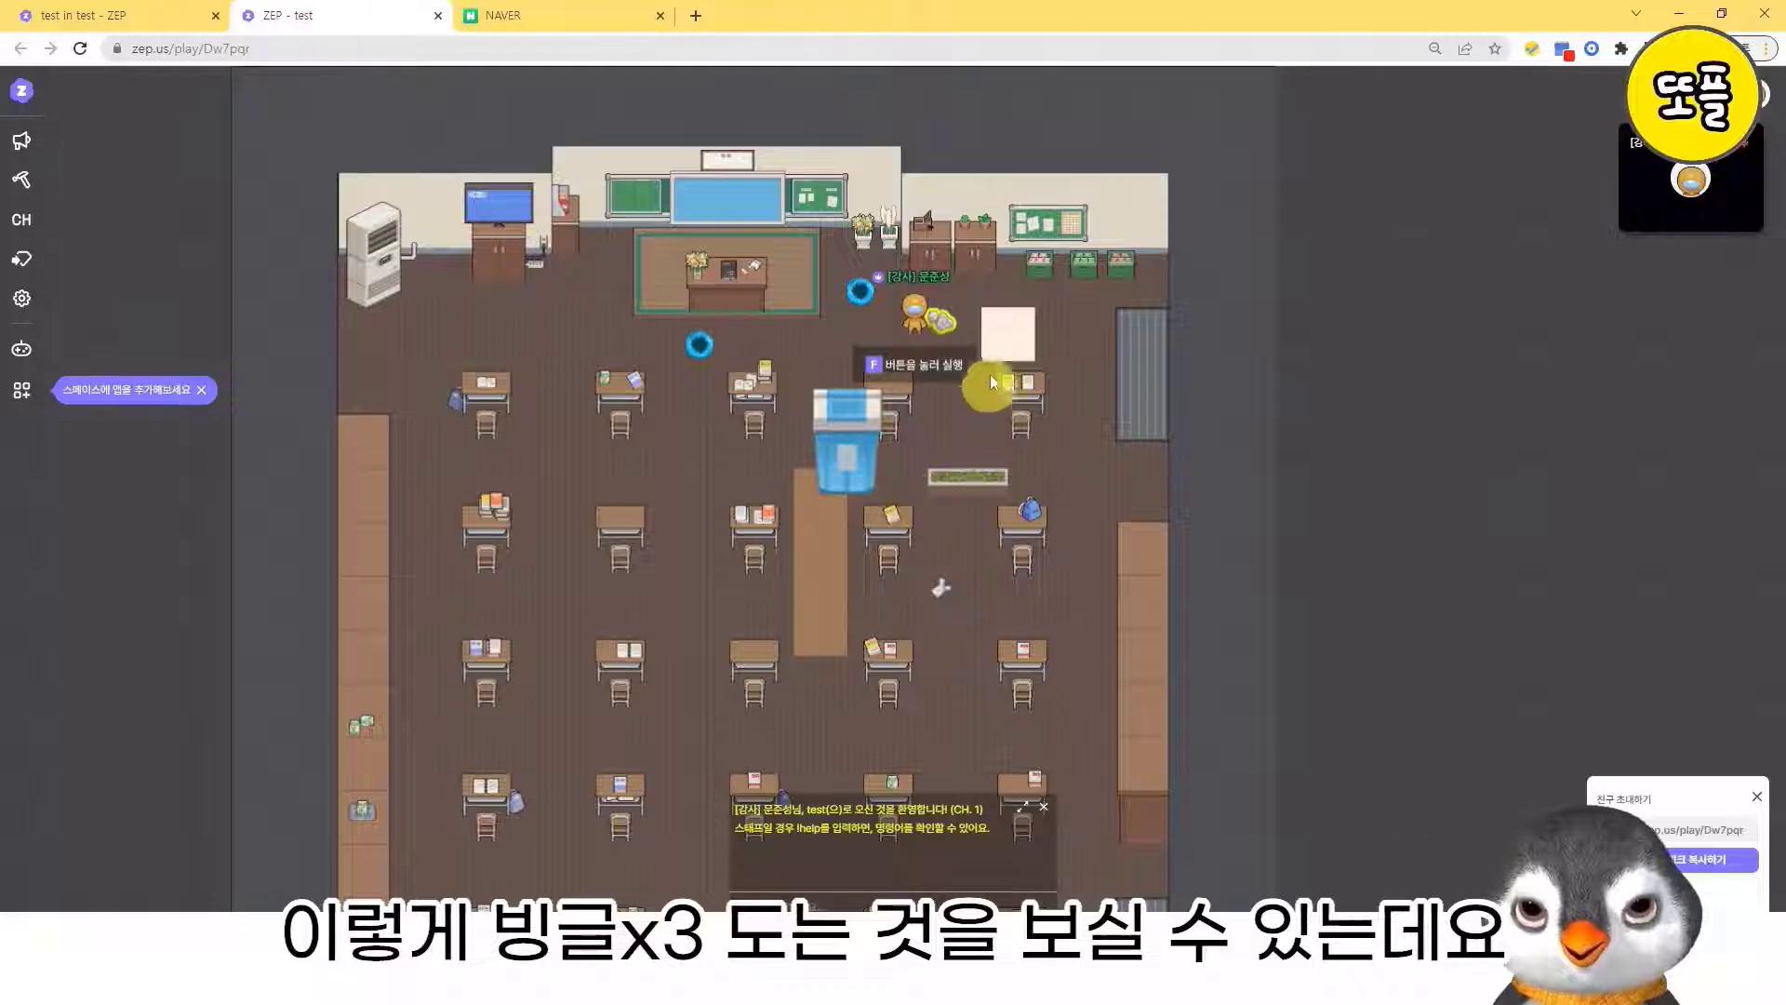
- Walk the avatar back and forth between the upper portal and the crumpled paper to check how closely their trigger ranges sit
{"action": "key", "text": "Left"}
{"action": "key", "text": "Right"}
{"action": "key", "text": "Left"}
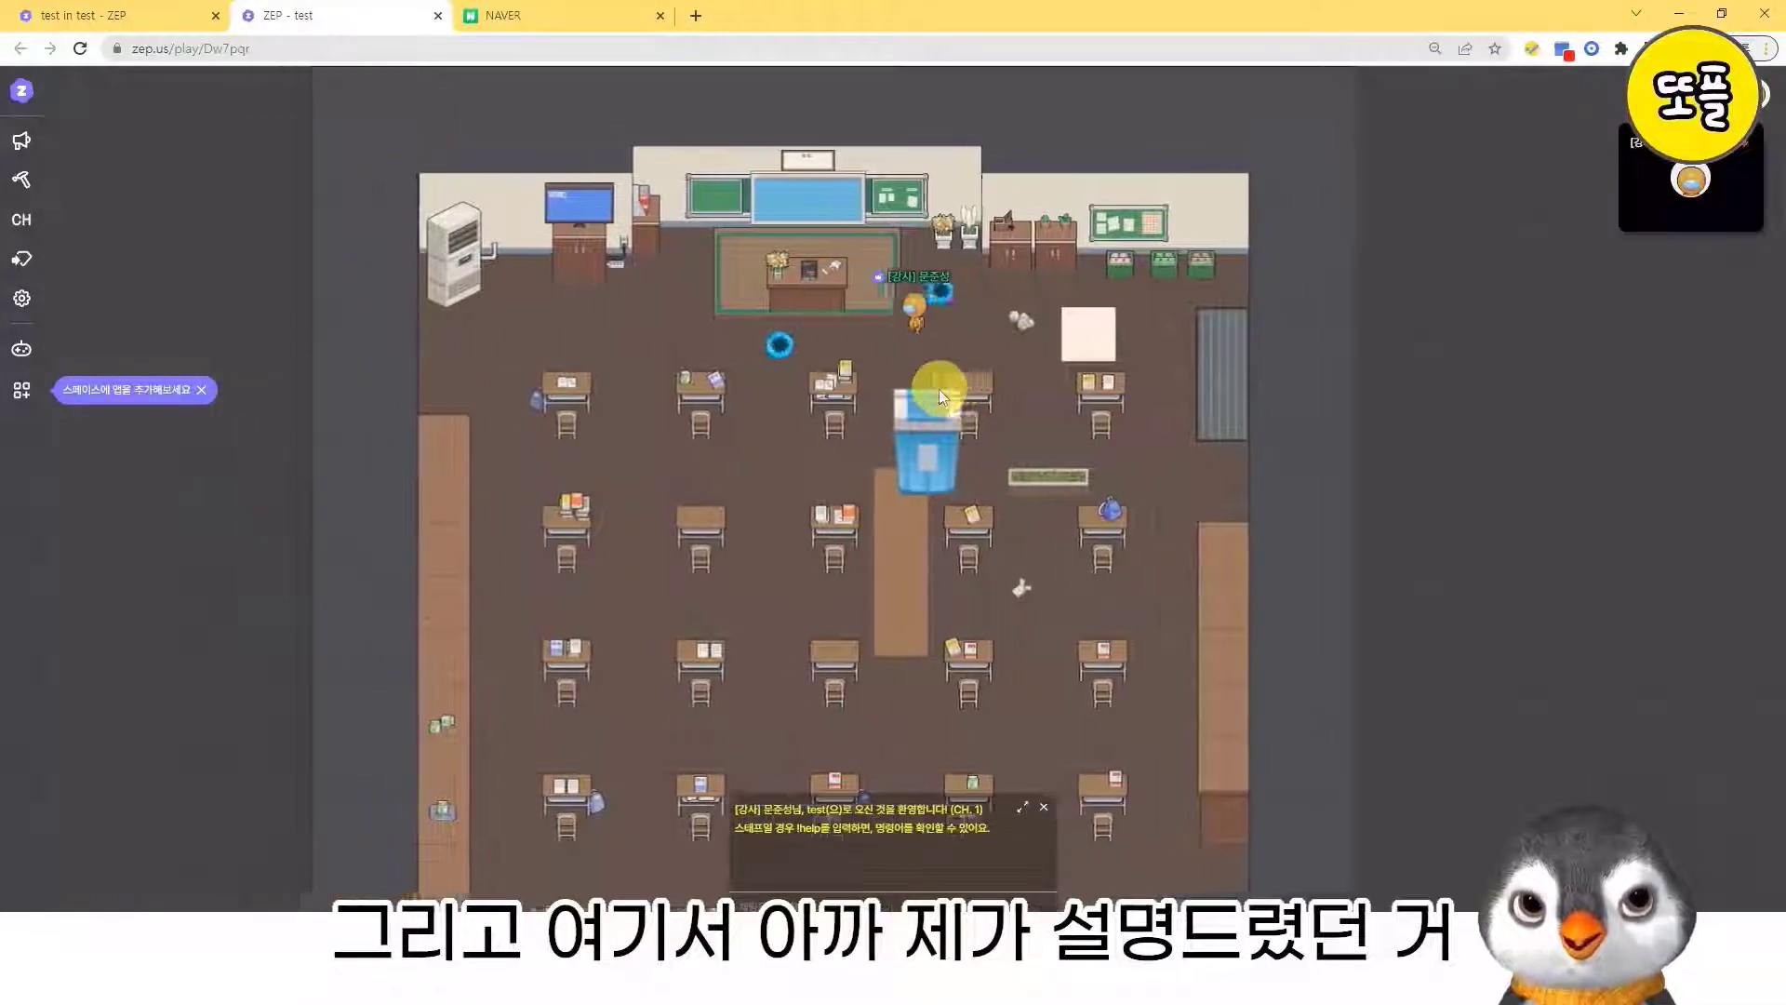
{"action": "key", "text": "Right"}
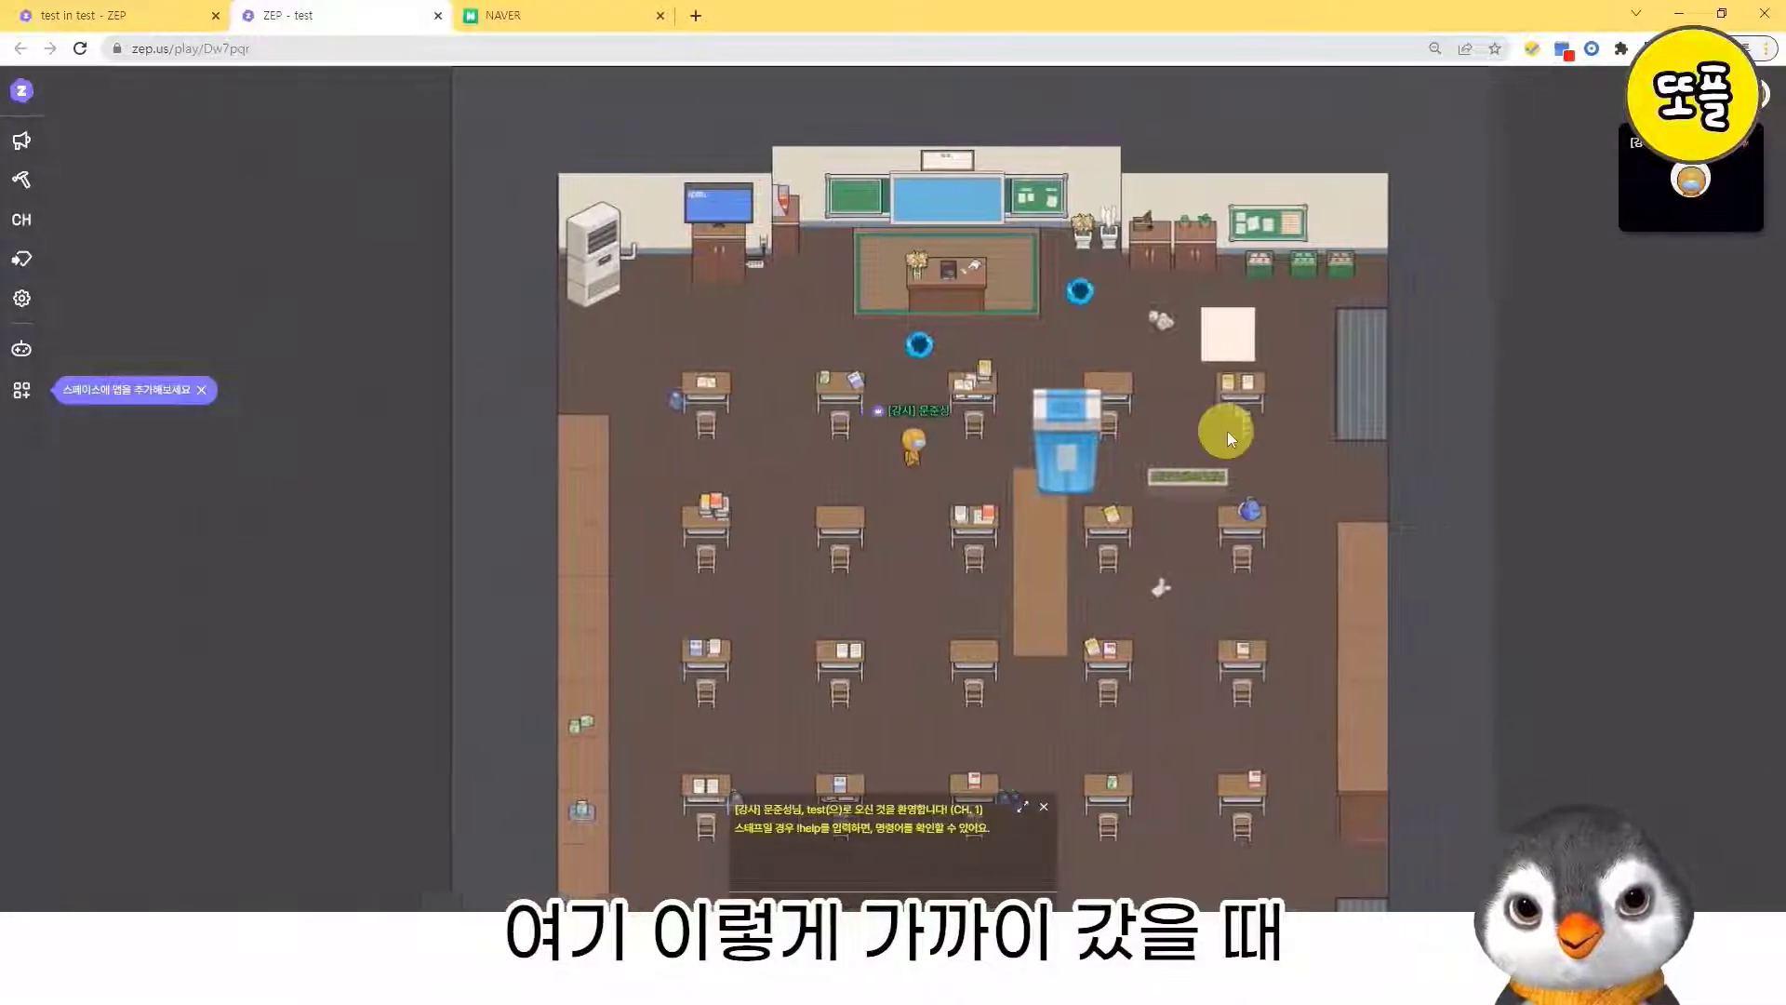
{"action": "key", "text": "Right"}
{"action": "key", "text": "Up"}
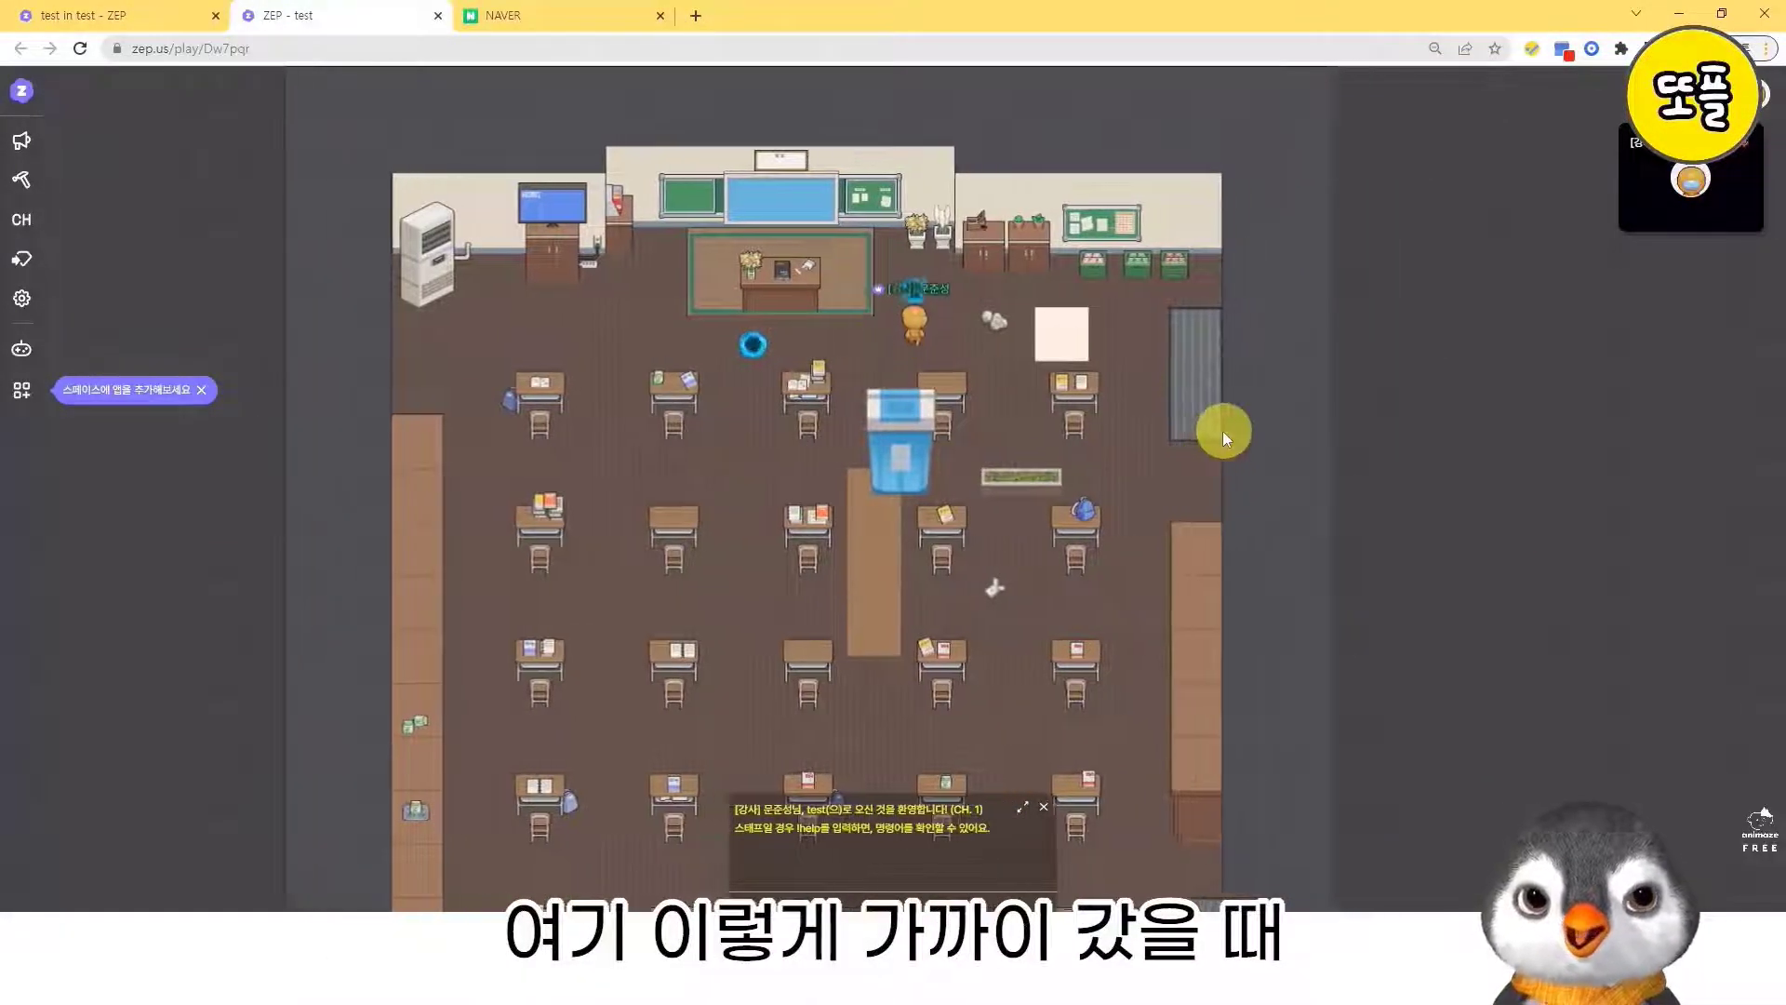
{"action": "key", "text": "Right"}
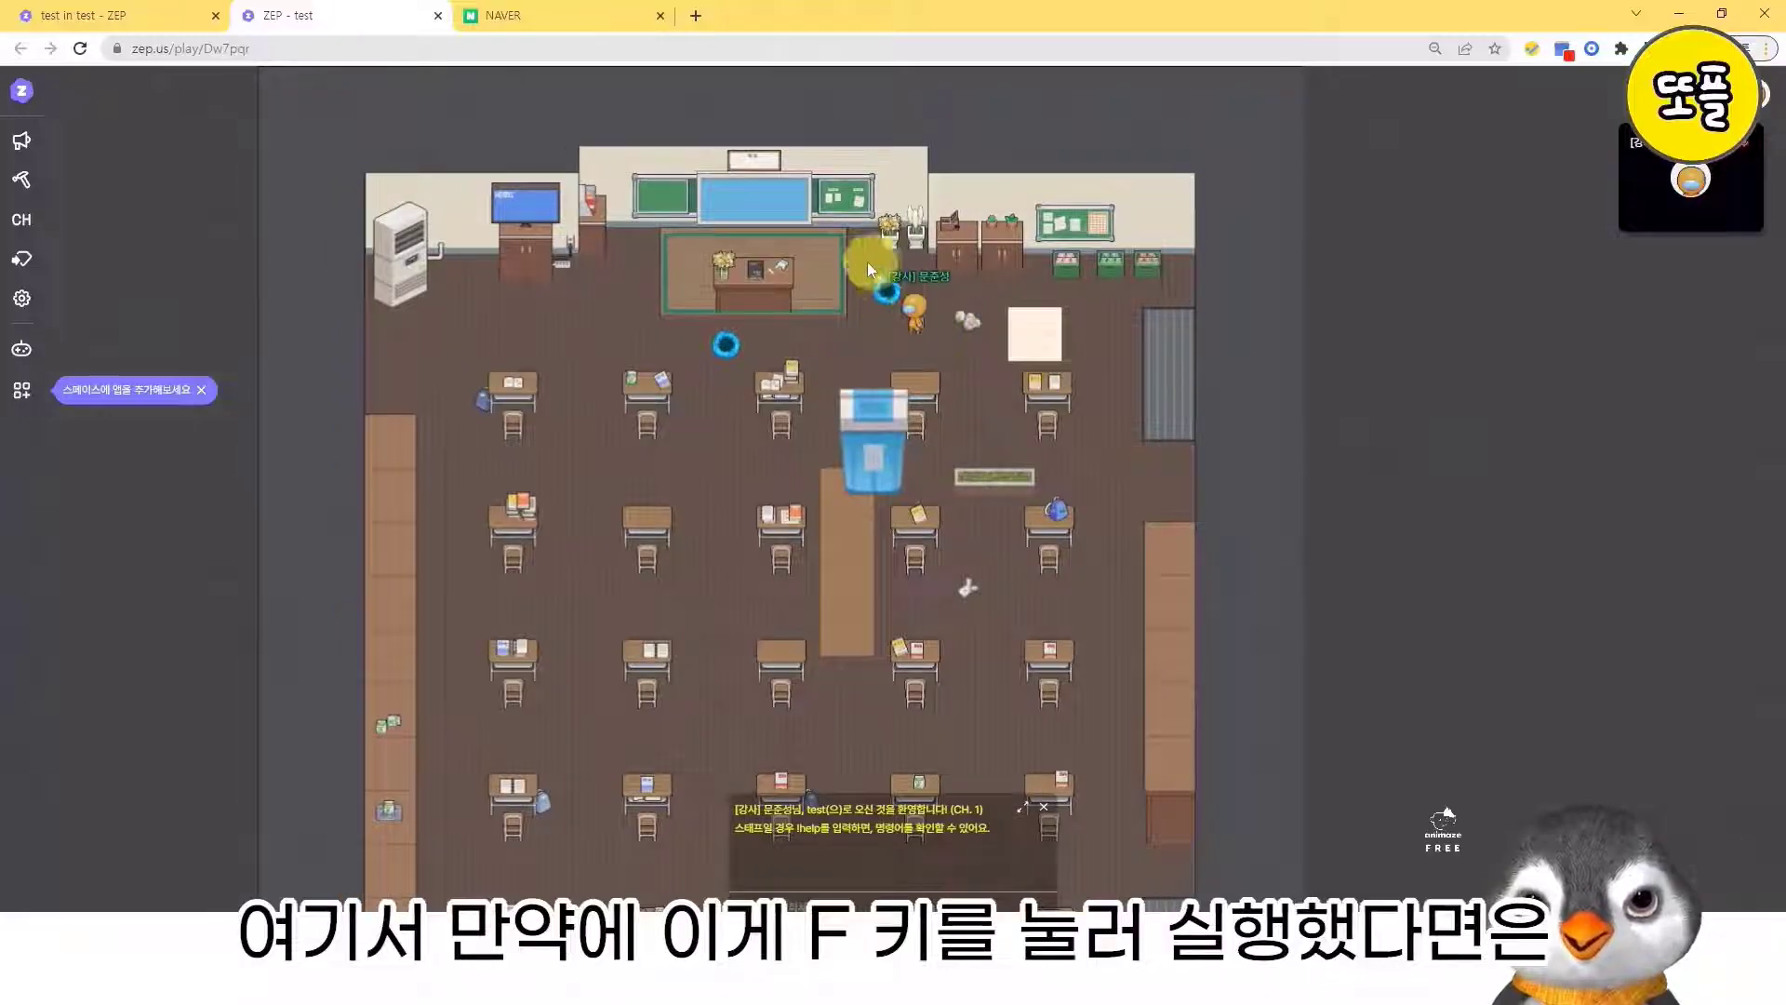
{"action": "key", "text": "Right"}
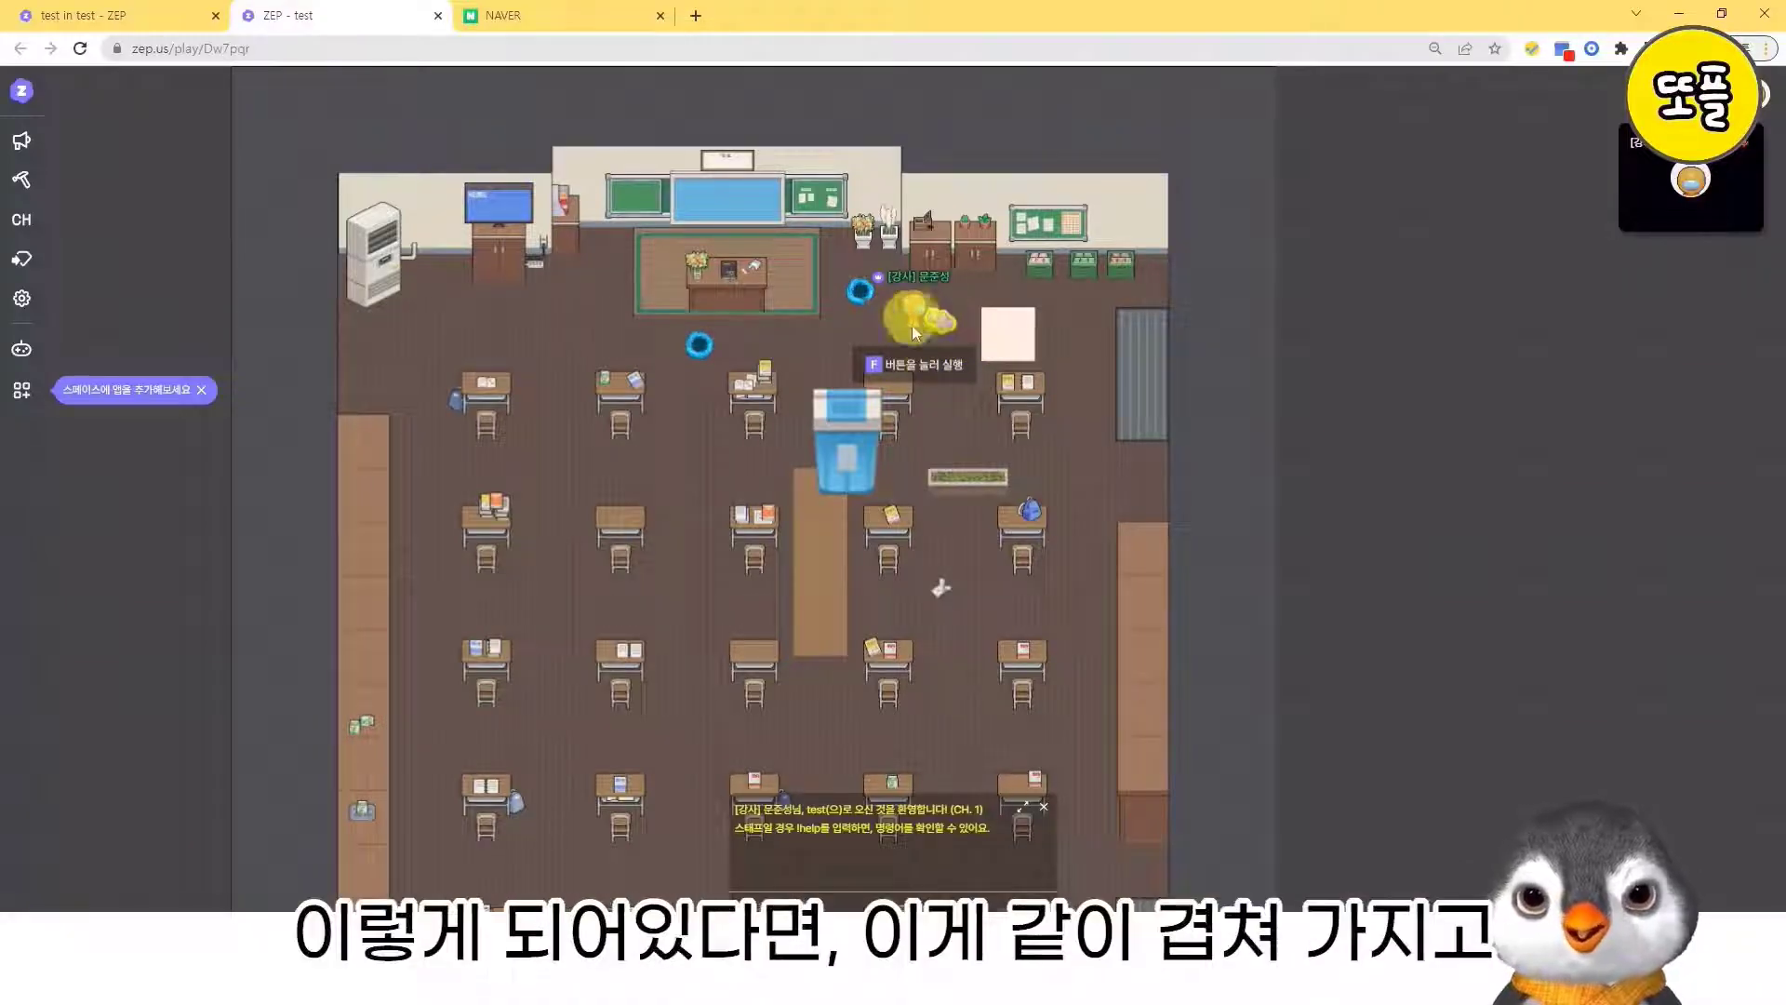
{"action": "key", "text": "Left"}
{"action": "key", "text": "Left"}
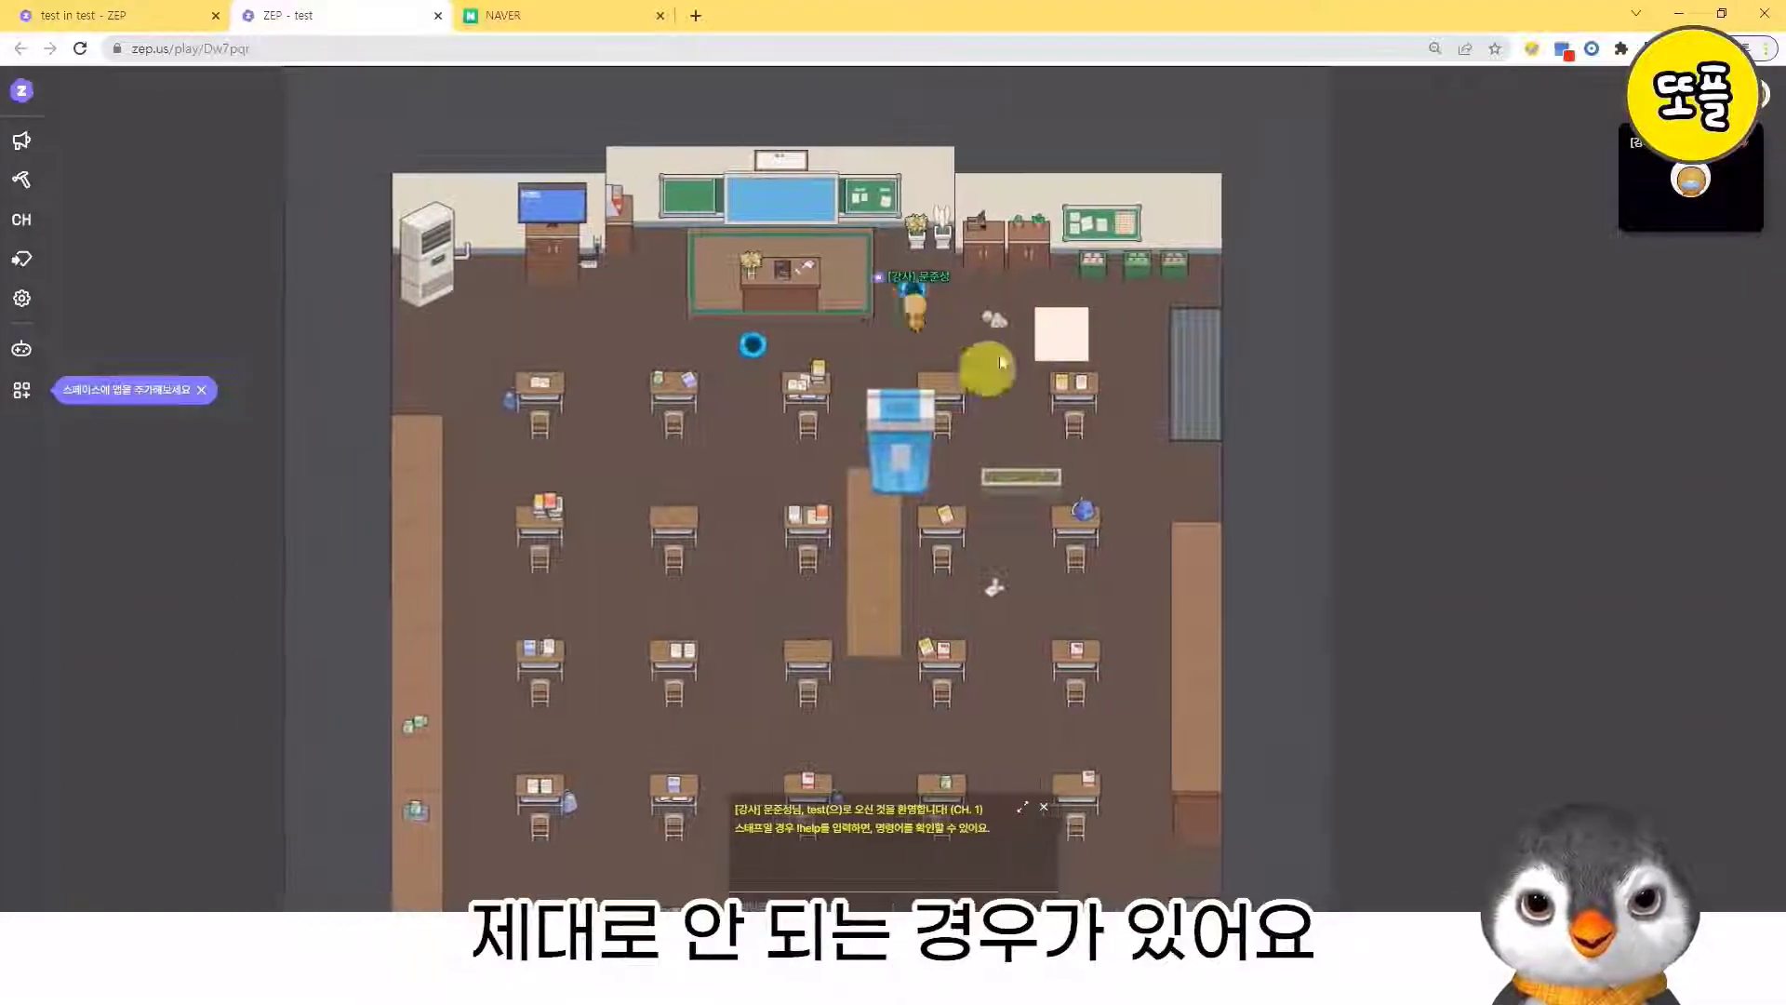
{"action": "key", "text": "Right"}
{"action": "key", "text": "Left"}
{"action": "key", "text": "Right"}
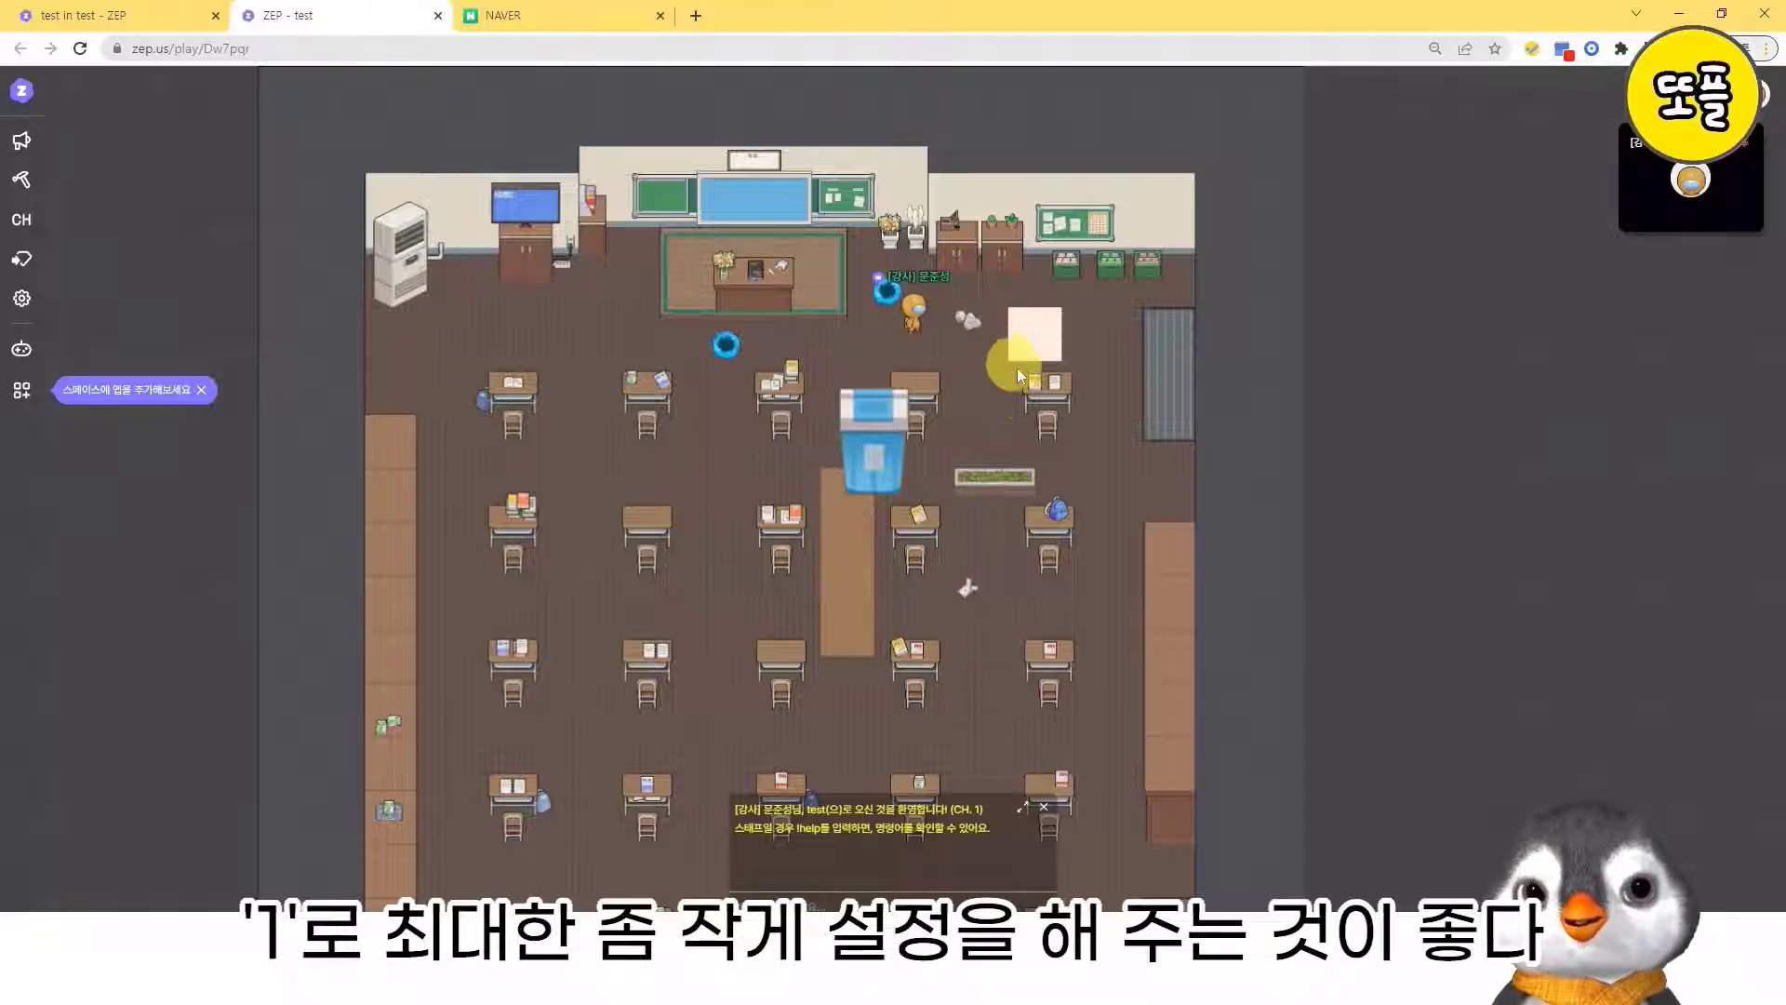
- Walk past the crumpled paper and back into the portal beside the teacher's platform to teleport to designated area 123
{"action": "key", "text": "Right"}
{"action": "key", "text": "Up"}
{"action": "key", "text": "Right"}
{"action": "key", "text": "Right"}
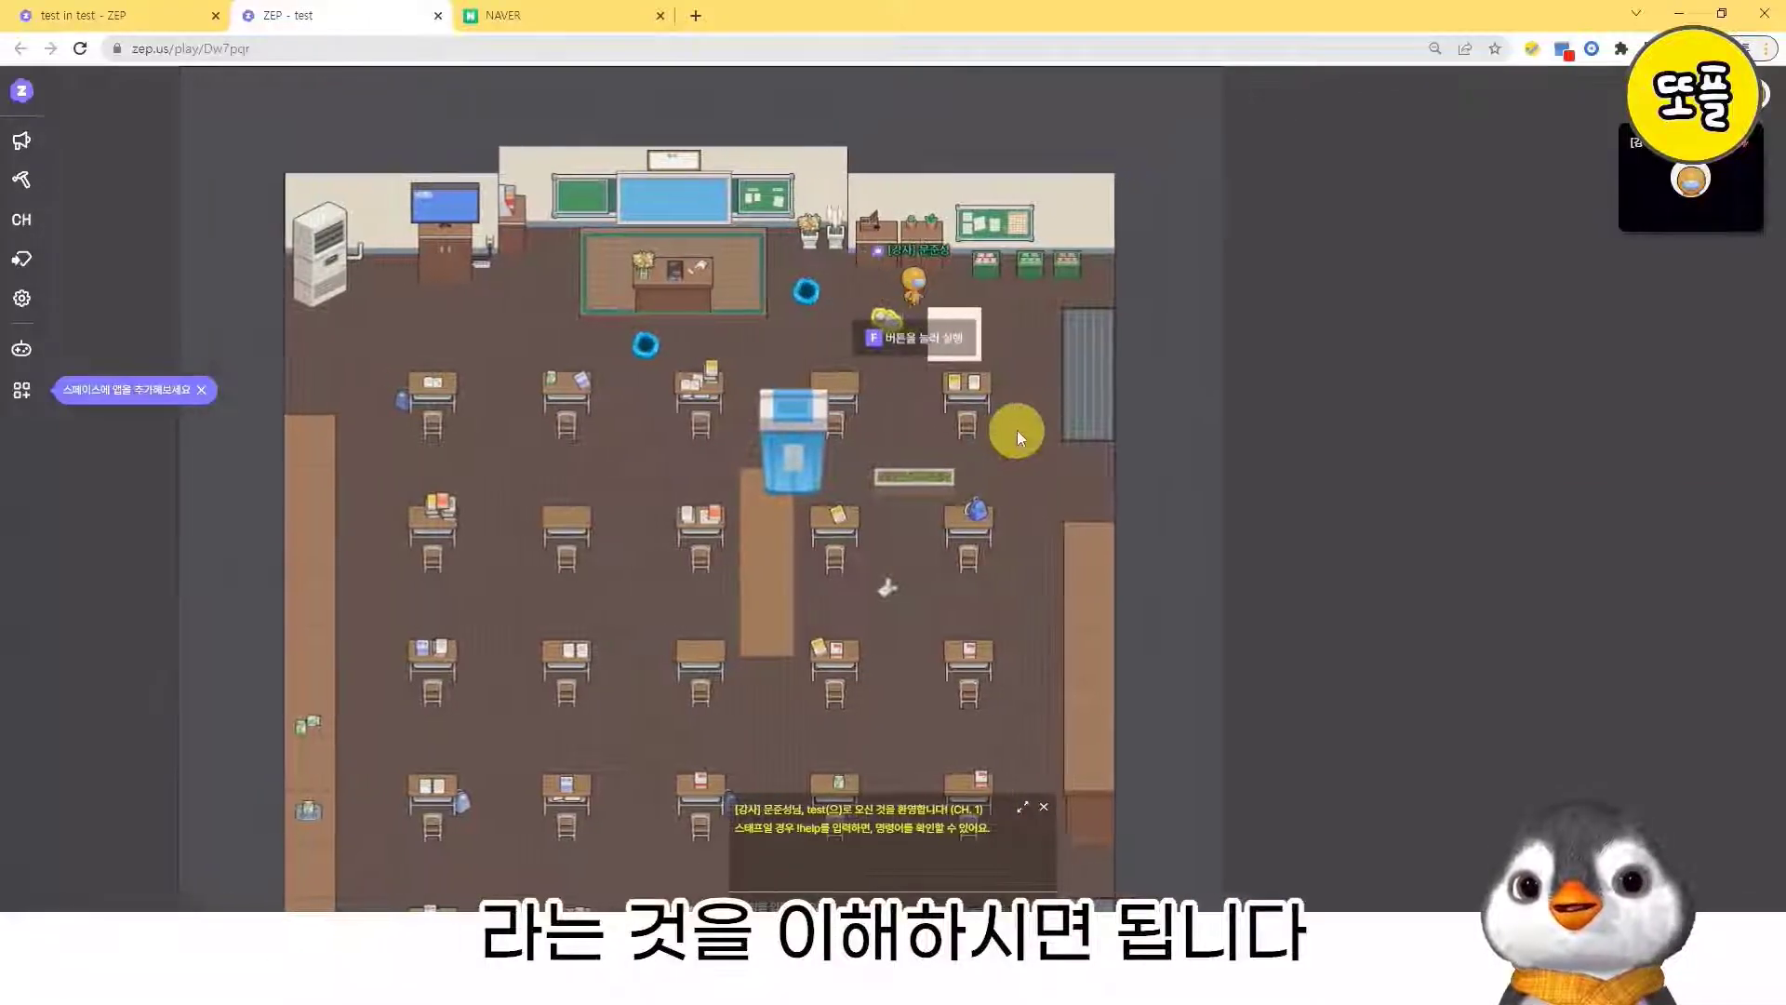
{"action": "key", "text": "Left"}
{"action": "key", "text": "Left"}
{"action": "key", "text": "Left"}
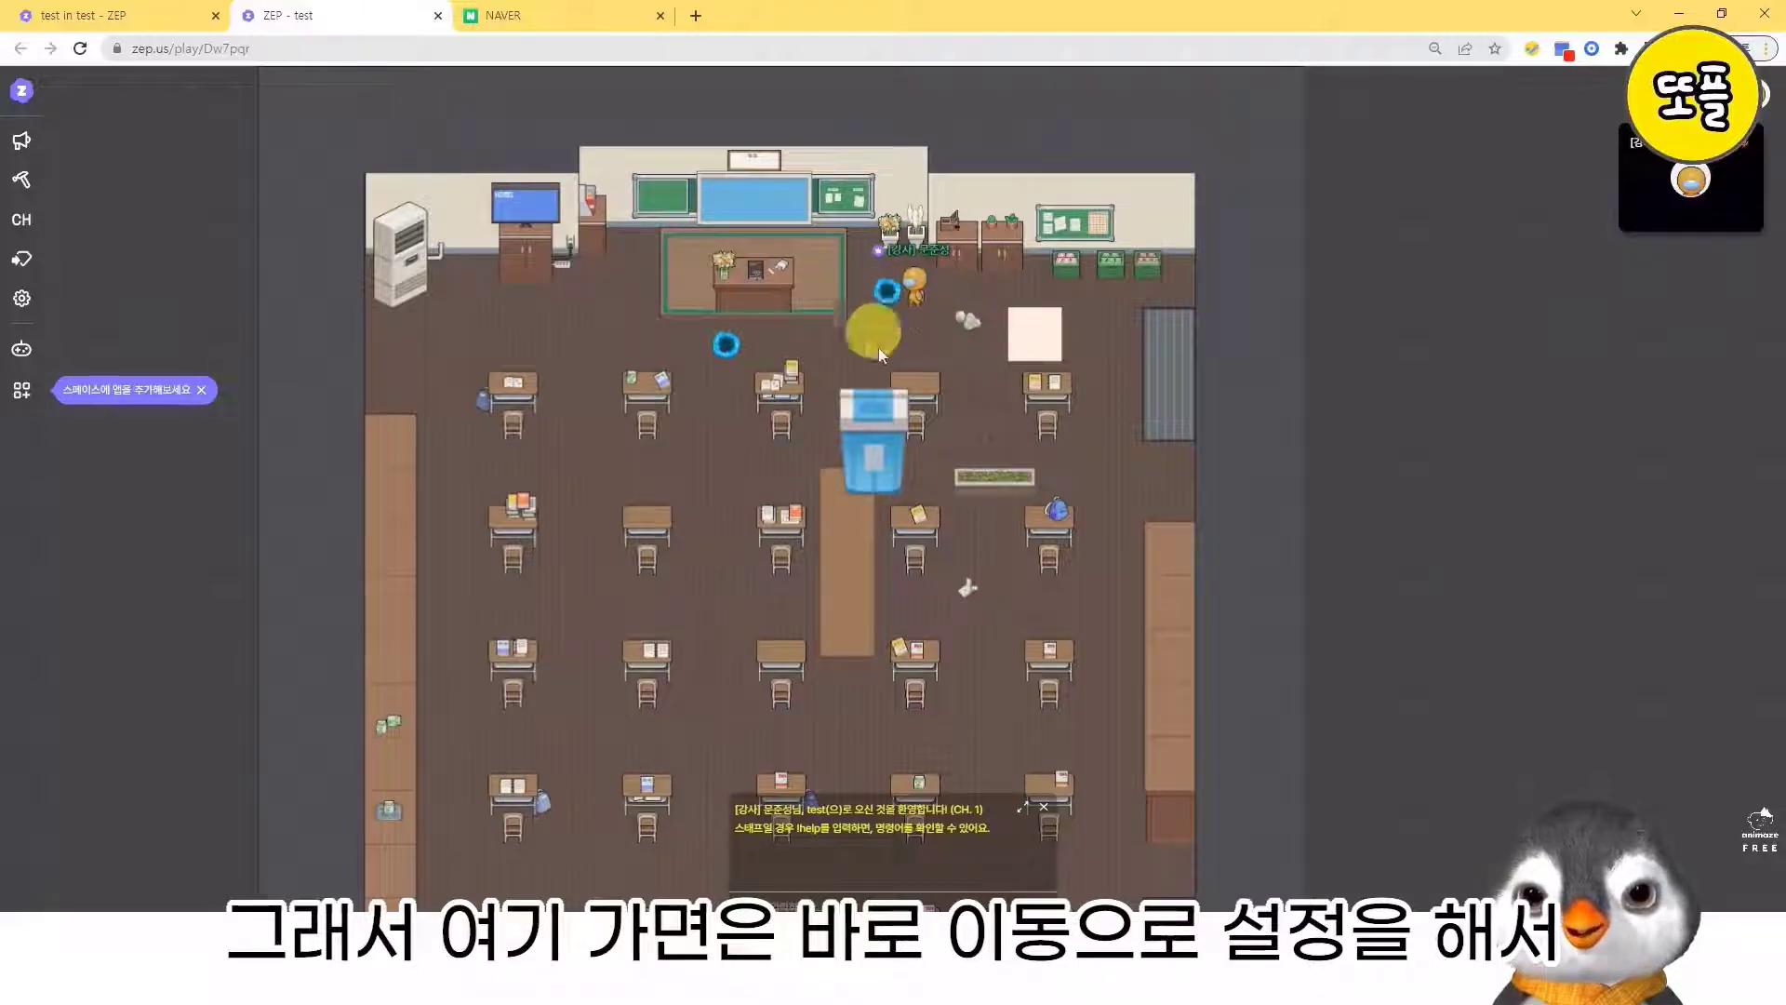
{"action": "key", "text": "Left"}
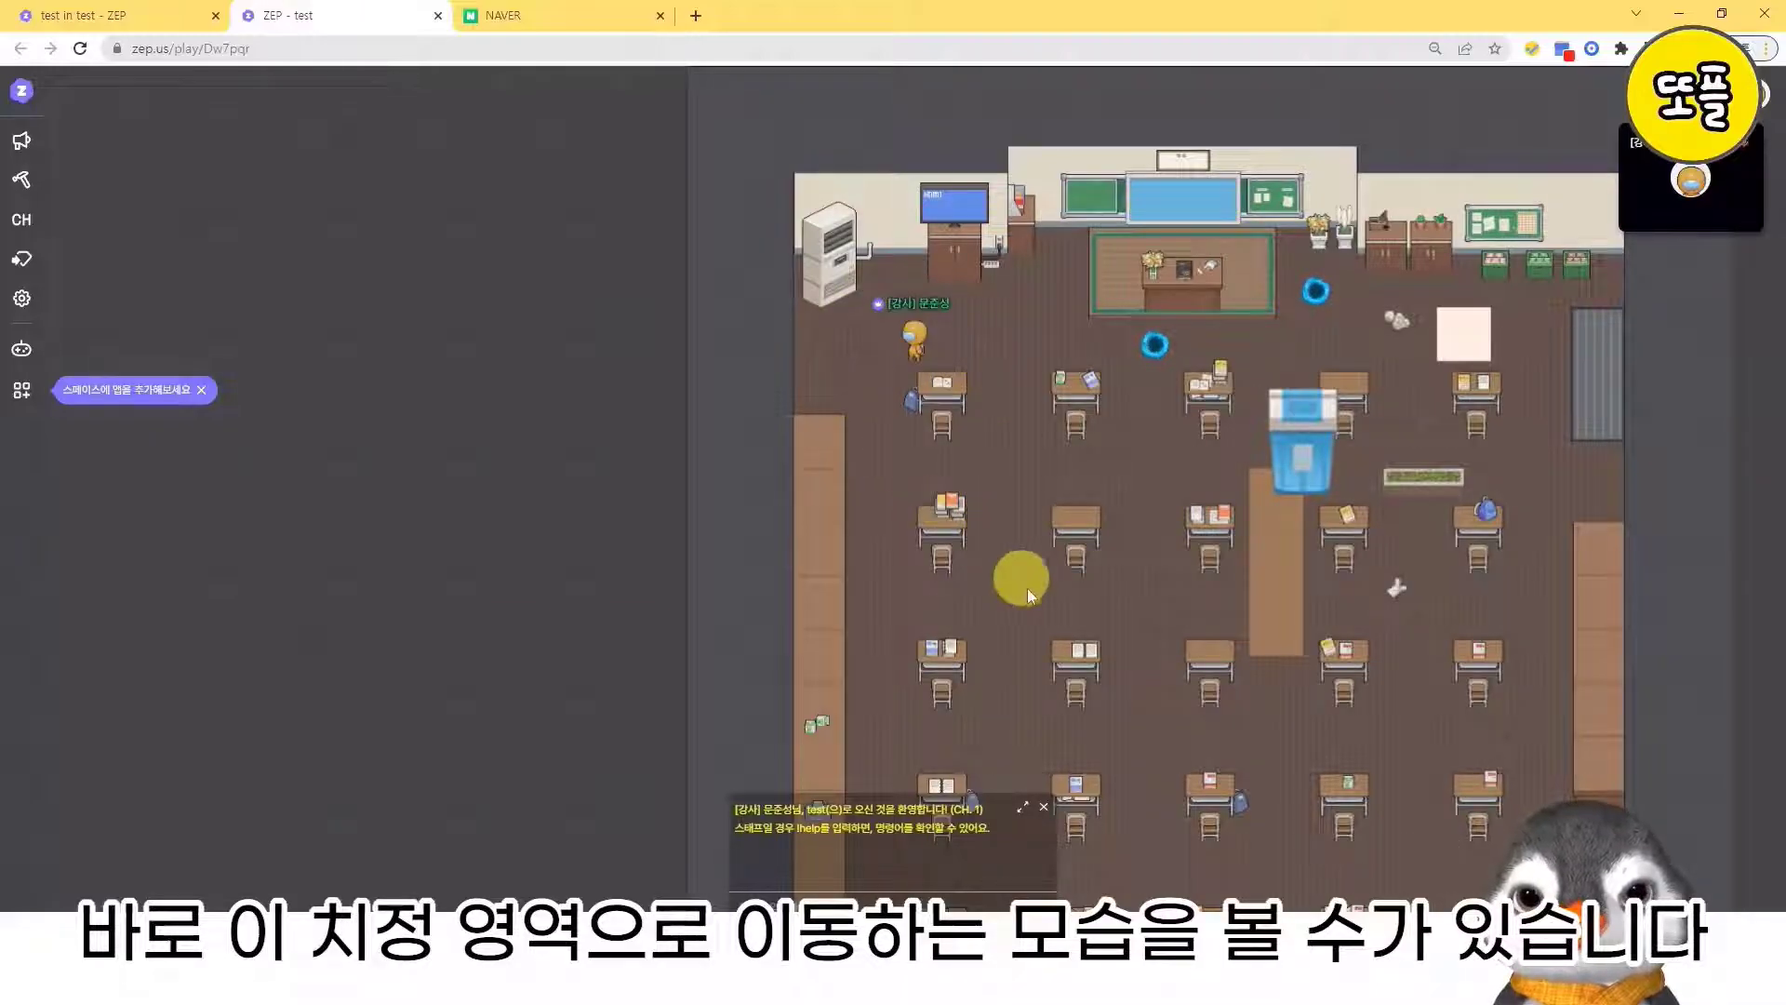
- Walk the avatar onto the portal below the teacher's platform and activate it to enter the 해변 낮 map
{"action": "key", "text": "Right"}
{"action": "key", "text": "Left"}
{"action": "key", "text": "Right"}
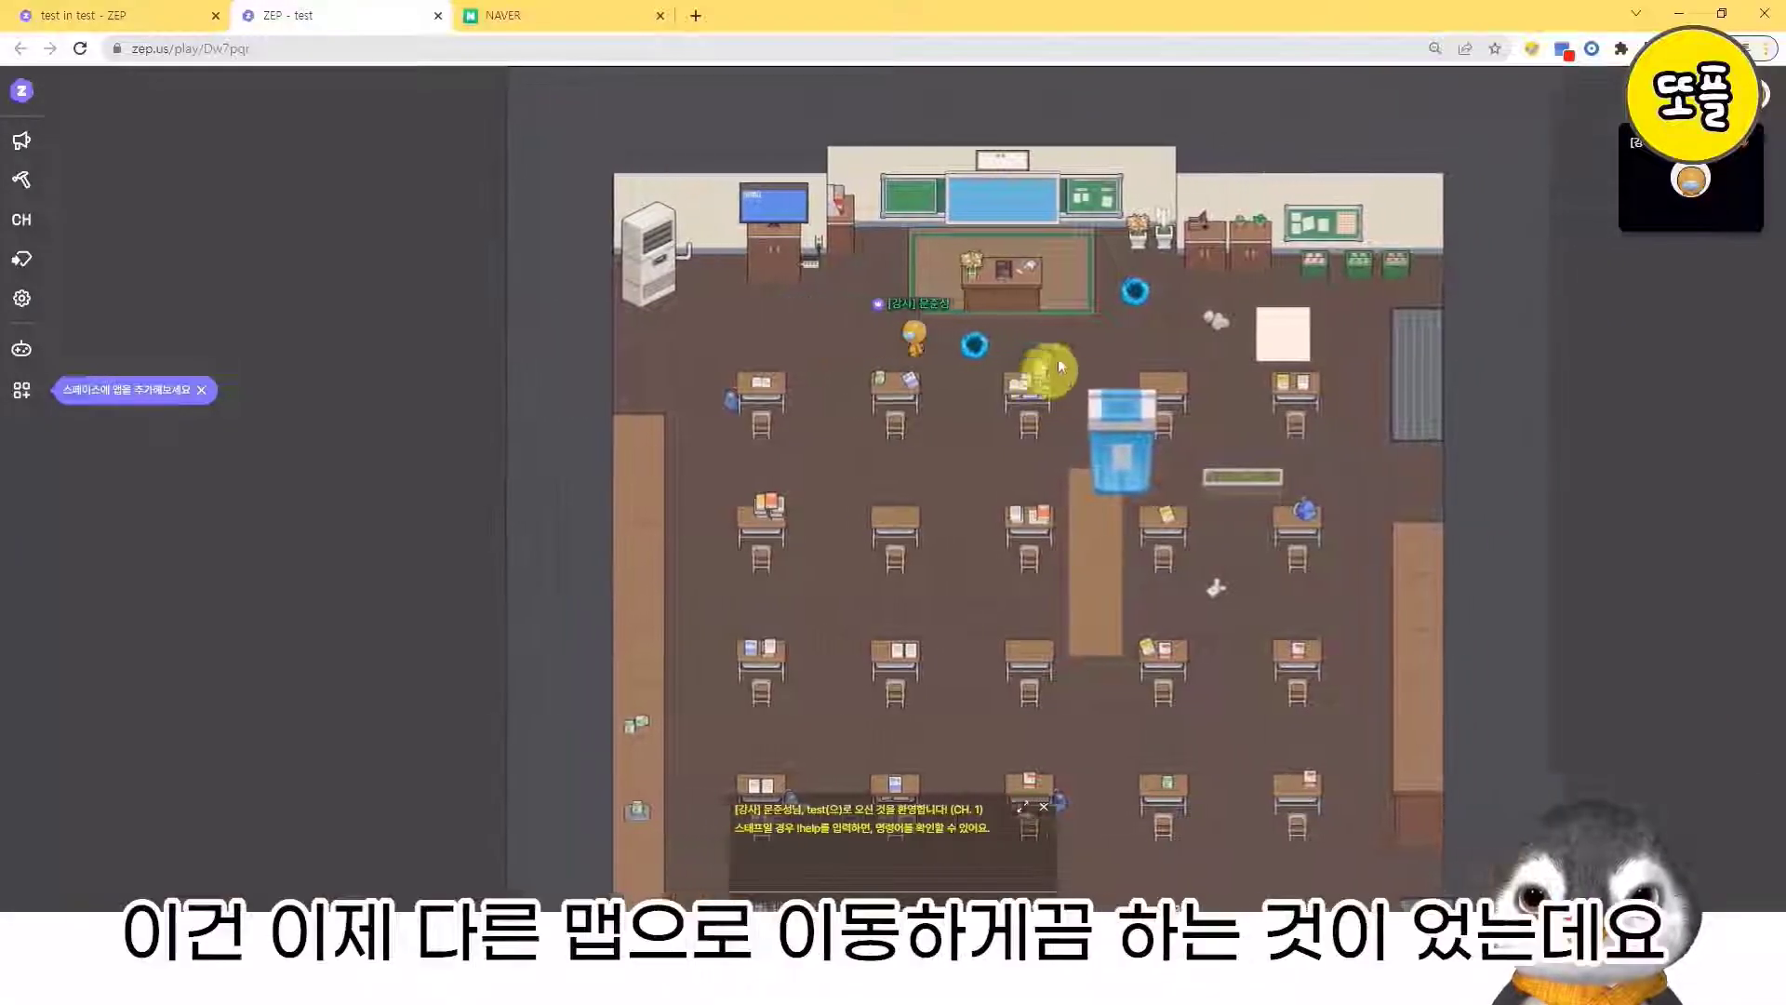
{"action": "key", "text": "Left"}
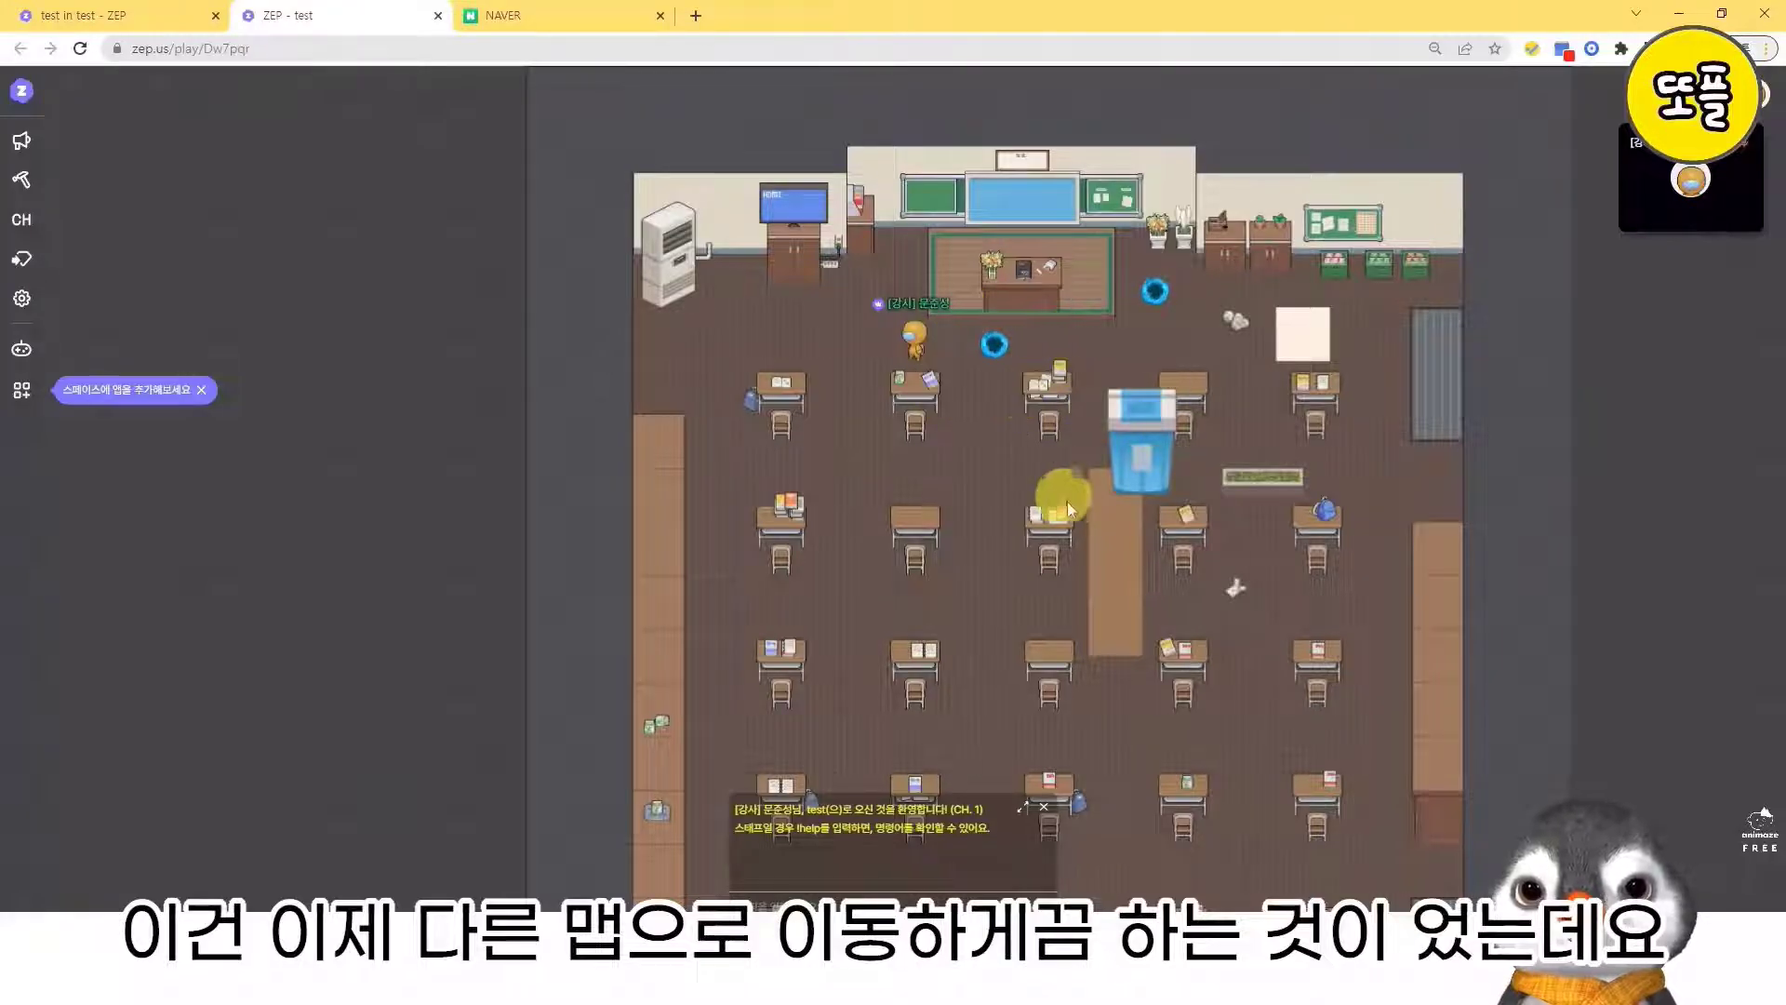
{"action": "key", "text": "Right"}
{"action": "key", "text": "Left"}
{"action": "key", "text": "Right"}
{"action": "key", "text": "Left"}
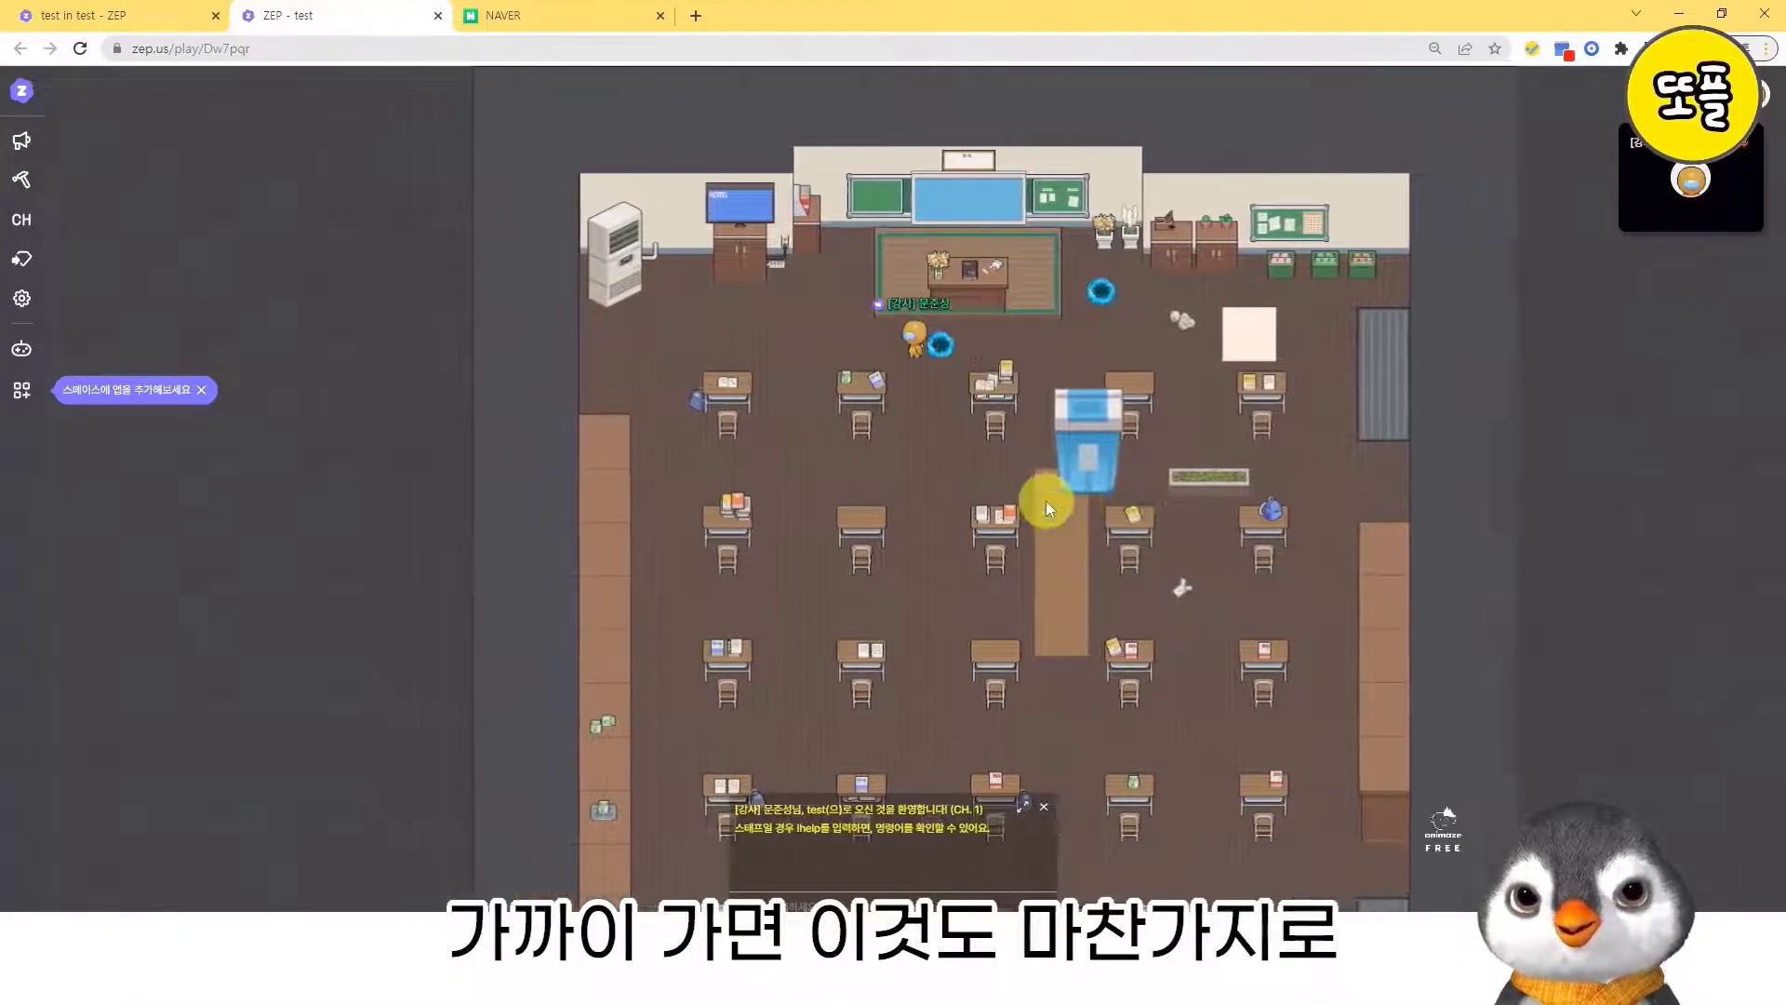
{"action": "key", "text": "Right"}
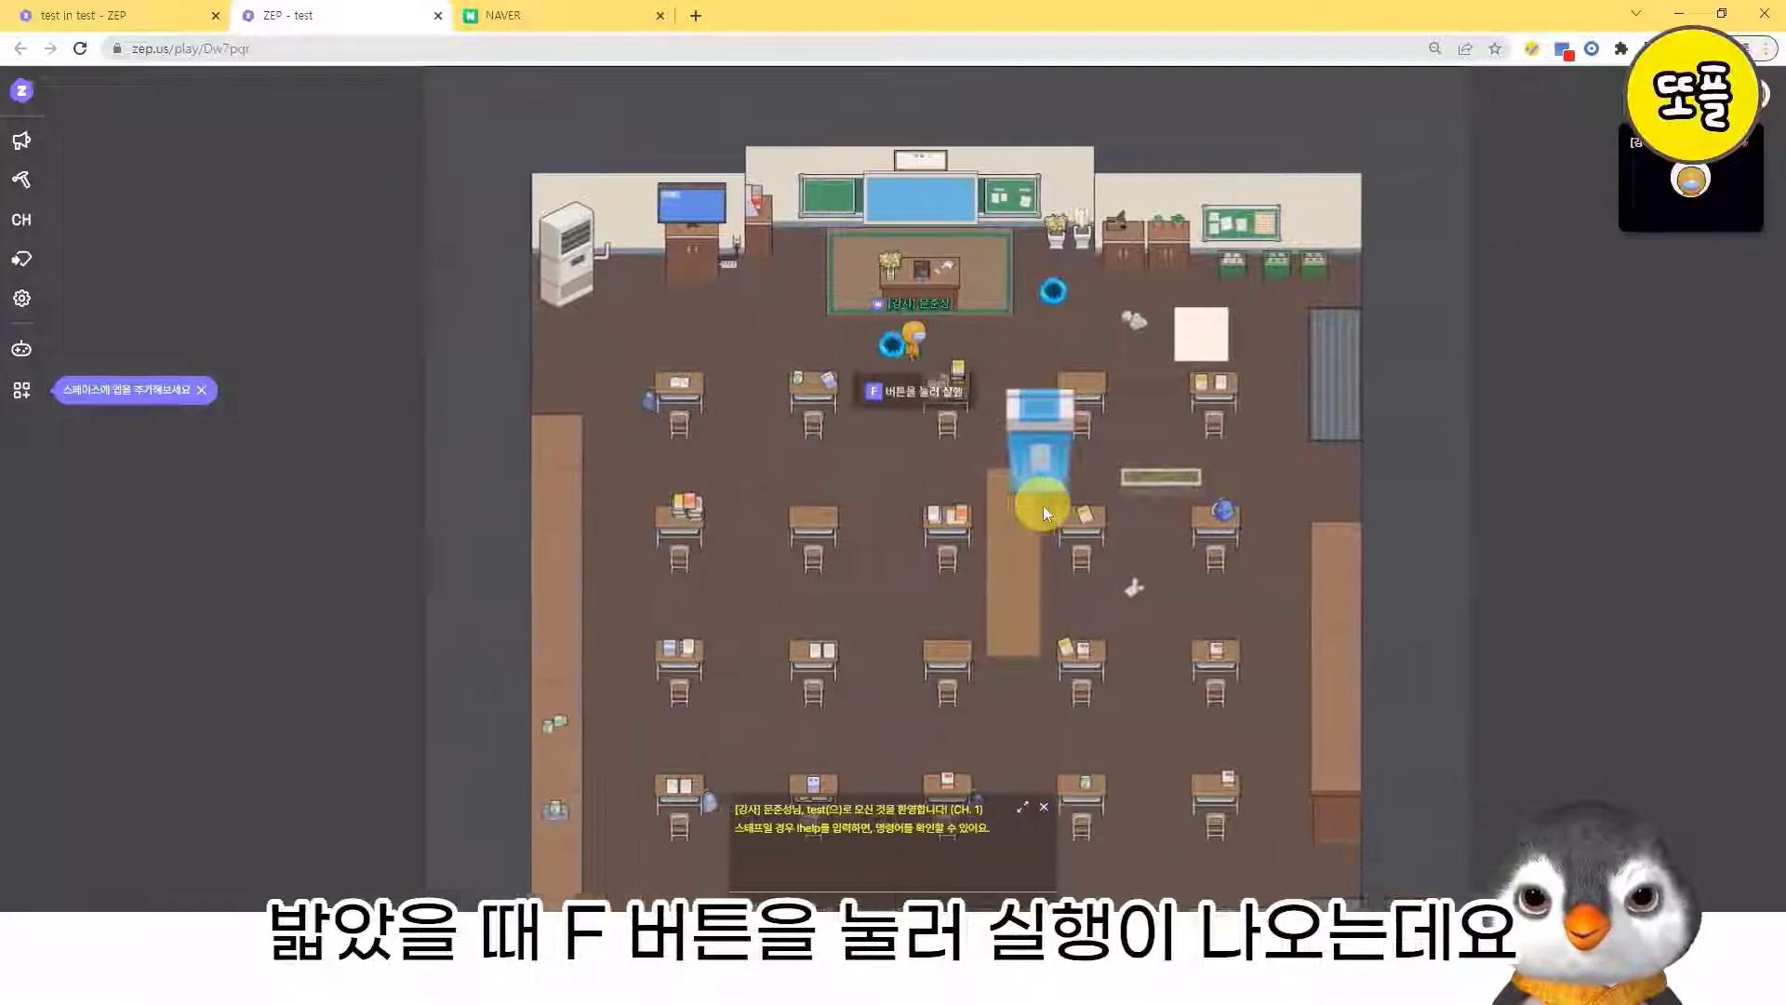
{"action": "key", "text": "Left"}
{"action": "key", "text": "Right"}
{"action": "key", "text": "Left"}
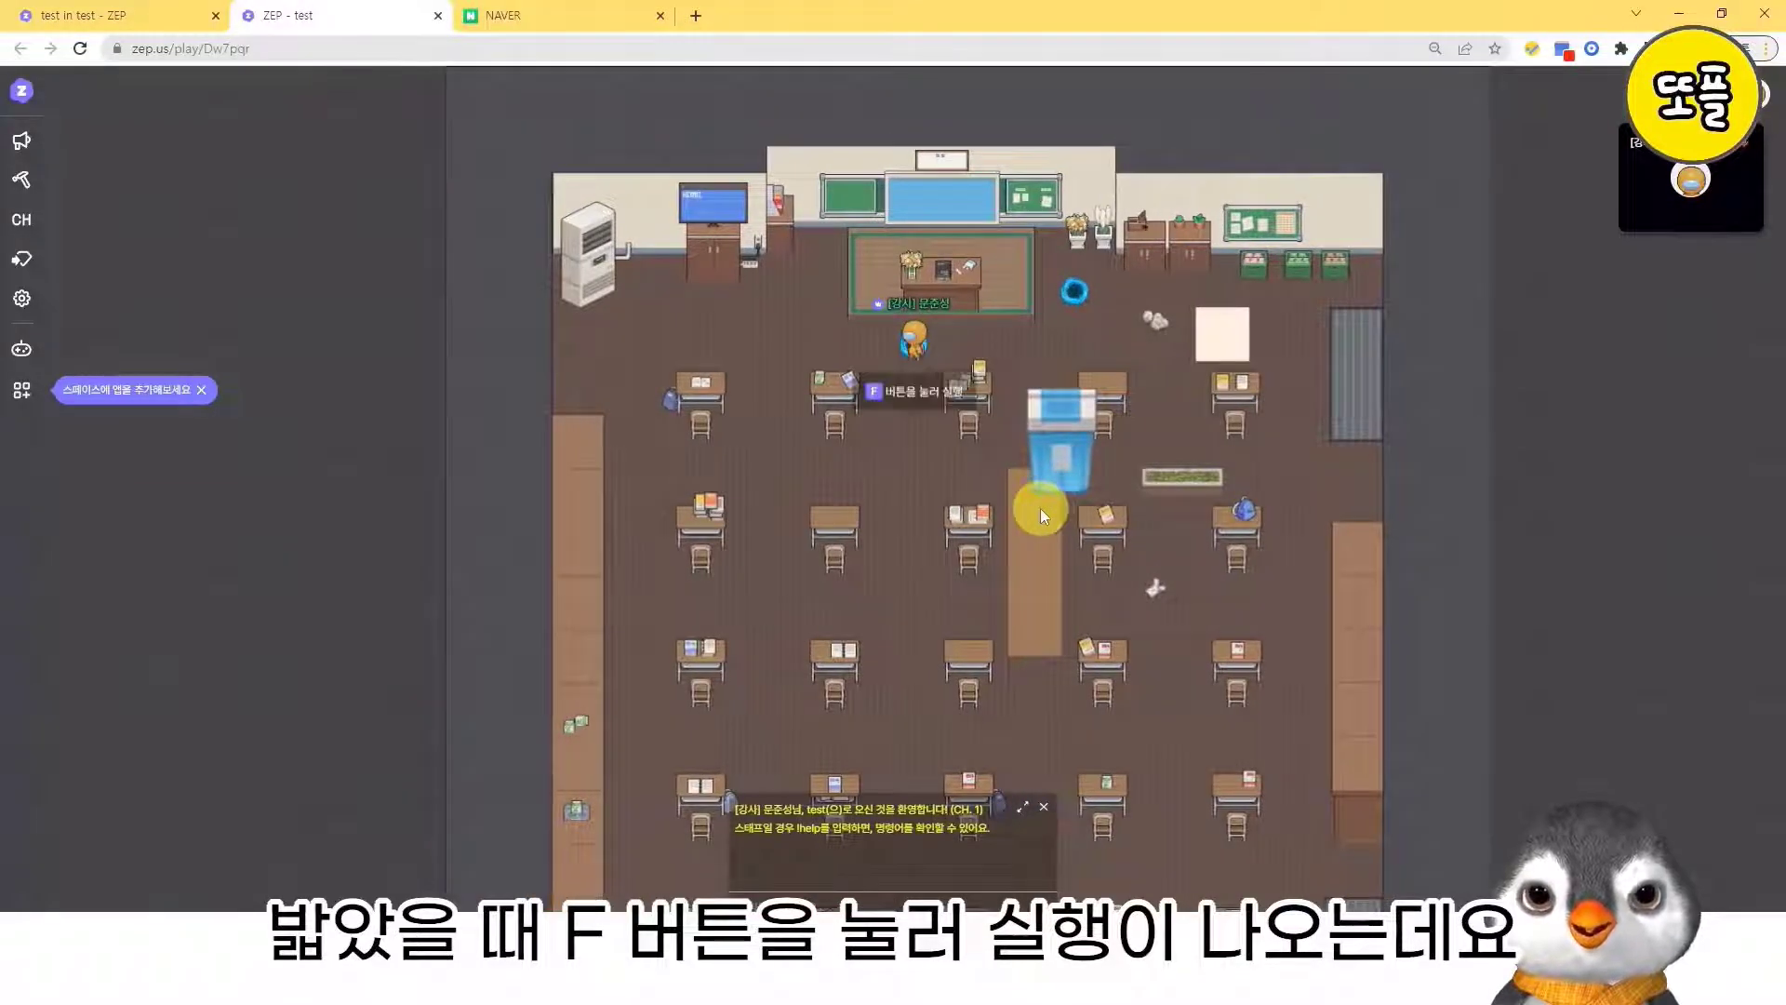
{"action": "key", "text": "f"}
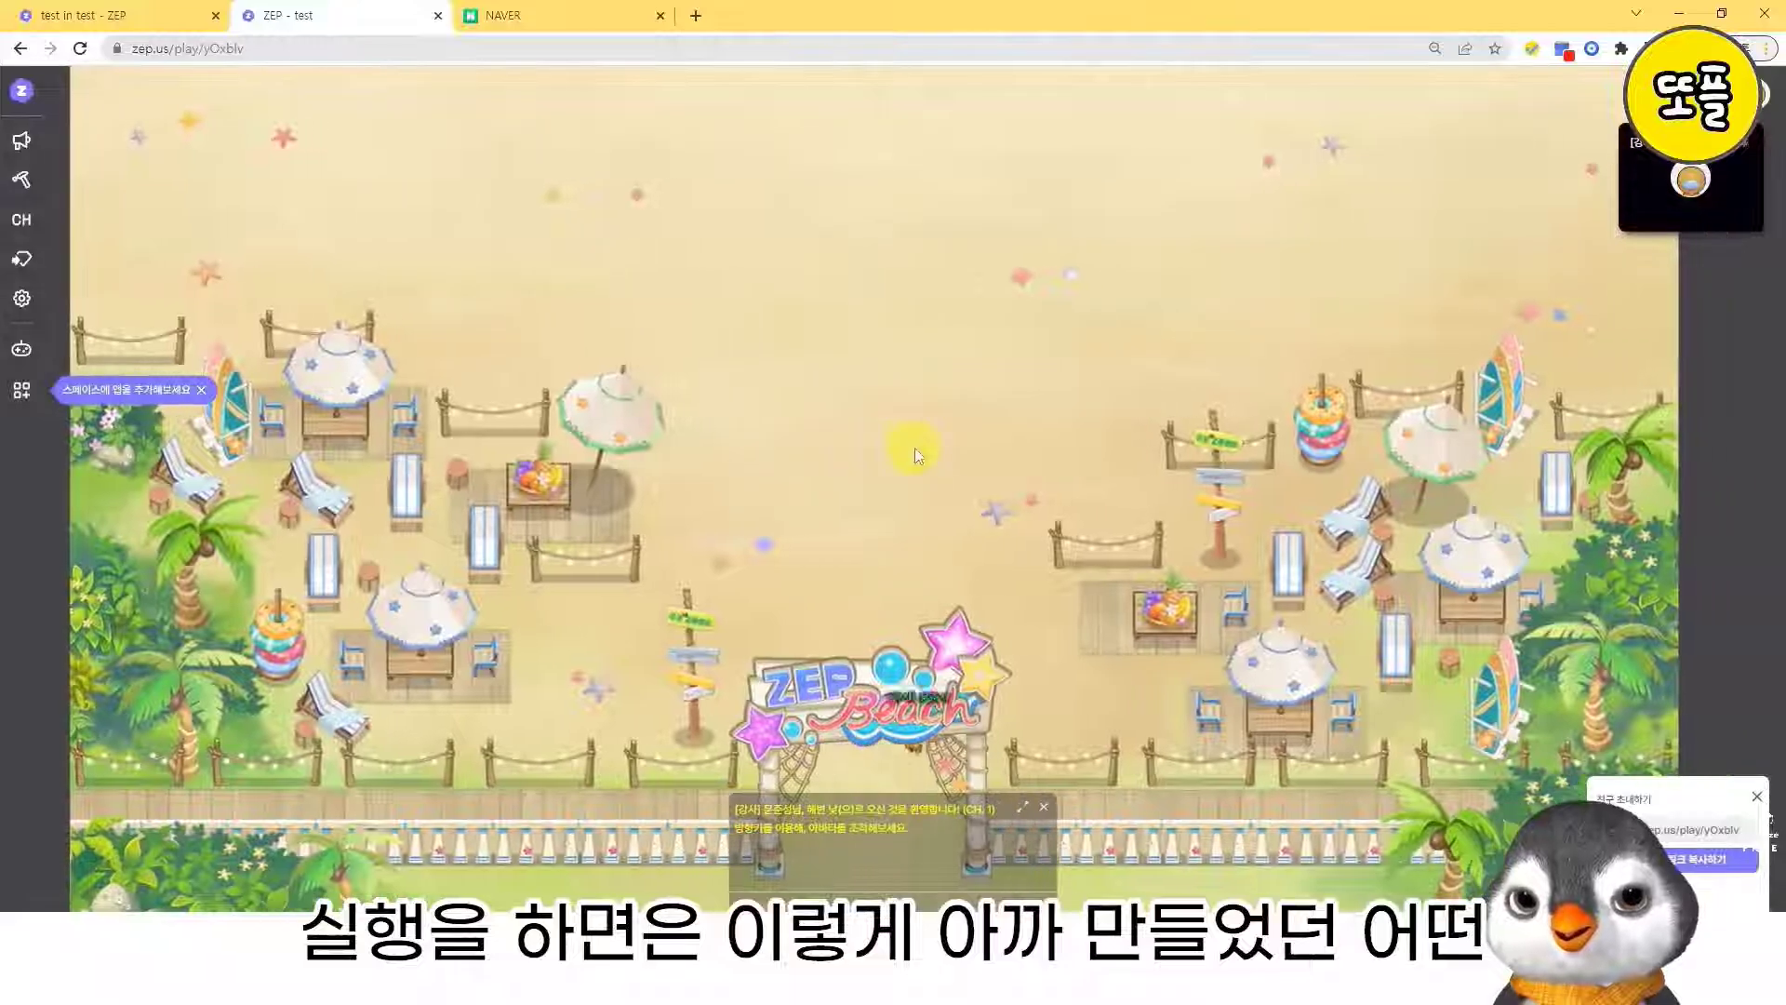
- Walk the avatar around the beach map, up toward the sea and back over the sand, to look it over
{"action": "key", "text": "Up"}
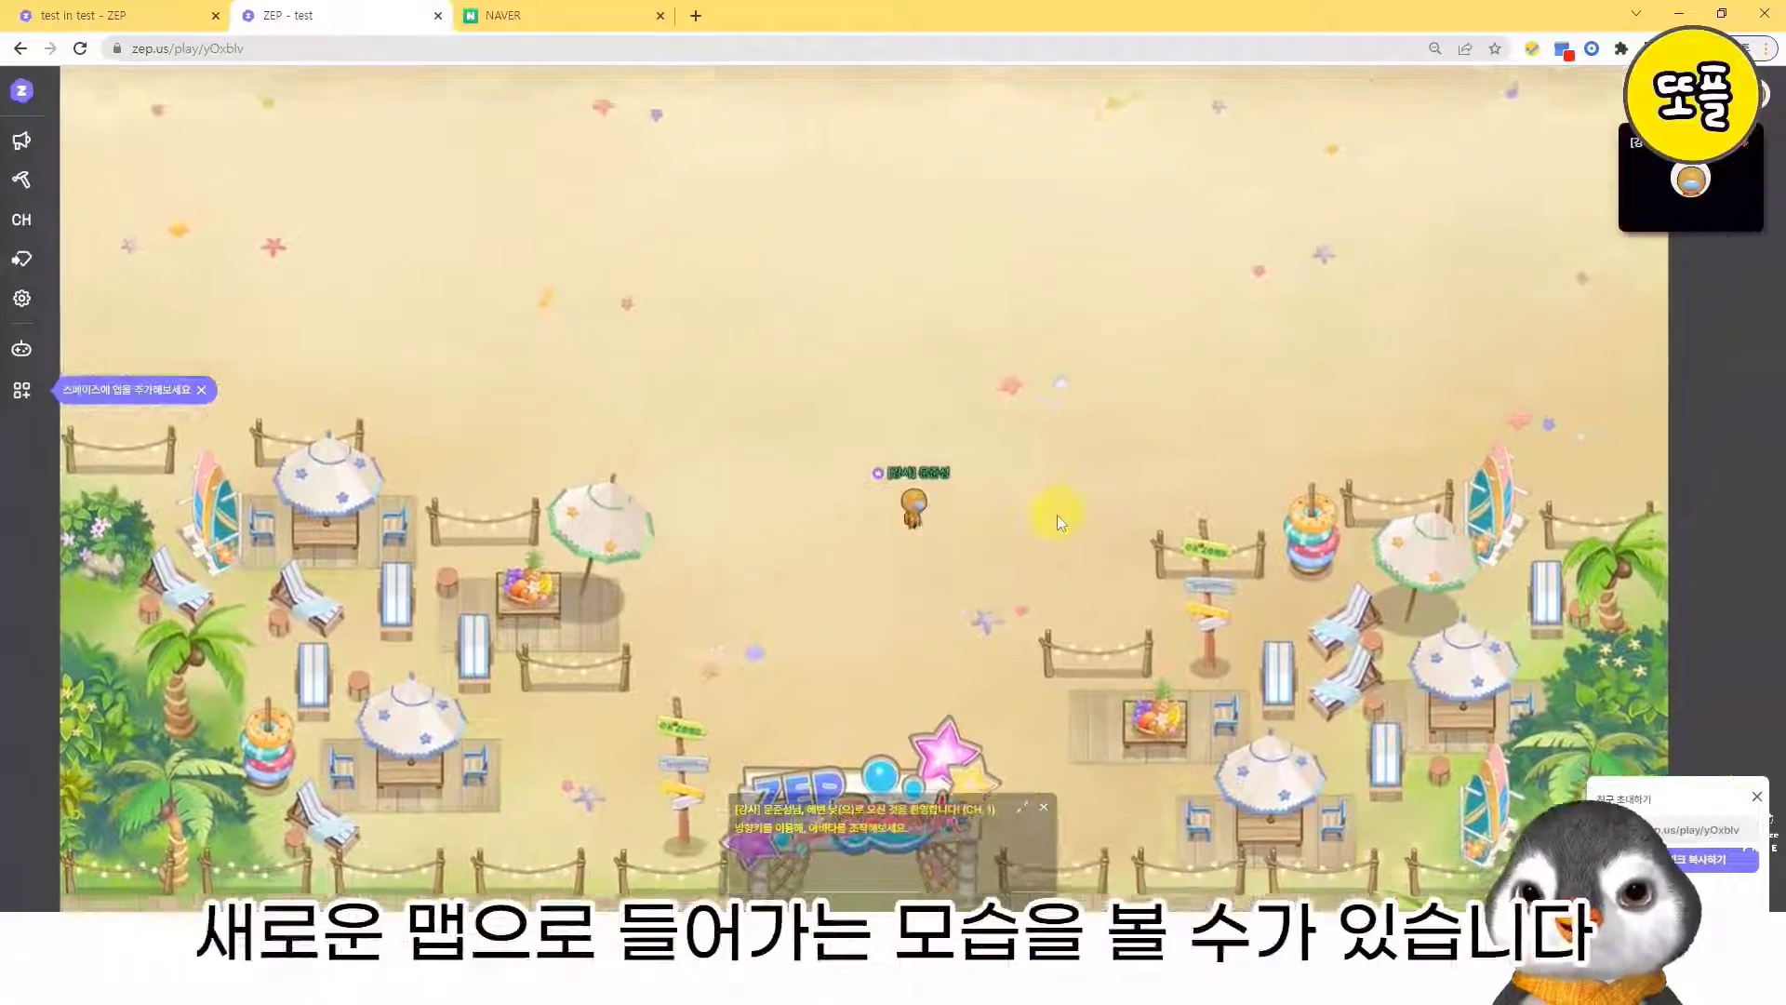
{"action": "key", "text": "Left"}
{"action": "key", "text": "Up"}
{"action": "key", "text": "Right"}
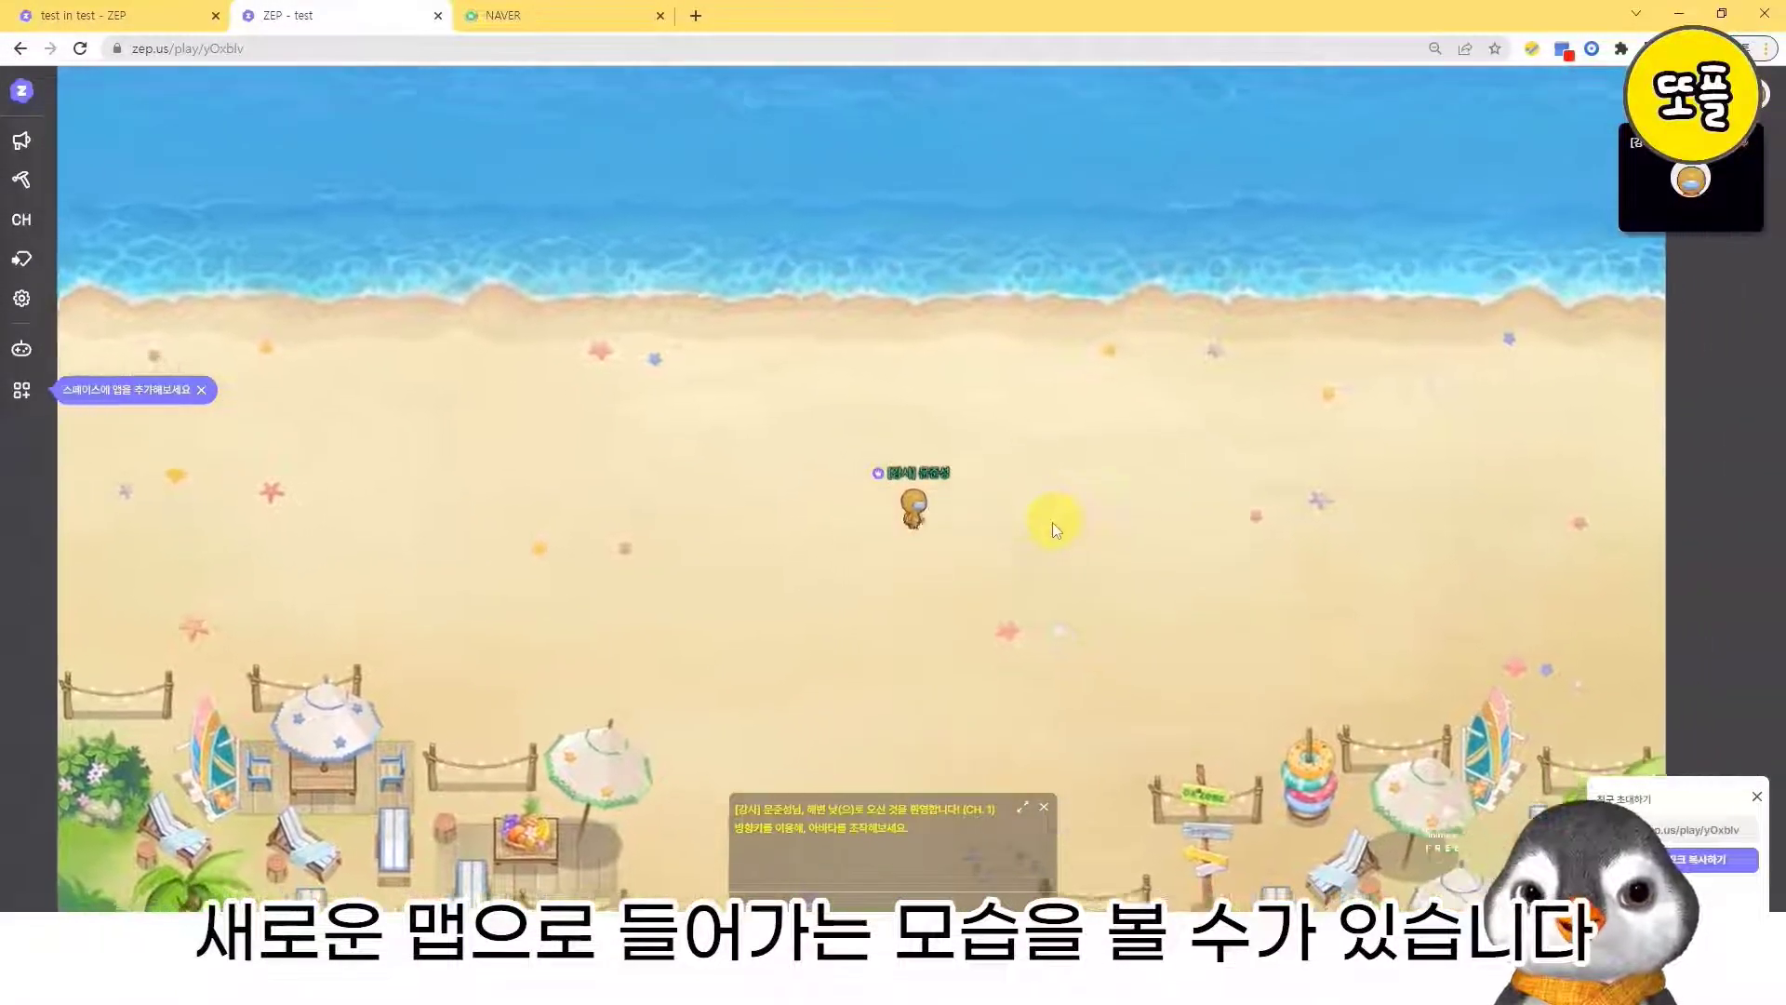
{"action": "key", "text": "Down"}
{"action": "key", "text": "Left"}
{"action": "key", "text": "Down"}
{"action": "key", "text": "Right"}
{"action": "key", "text": "Up"}
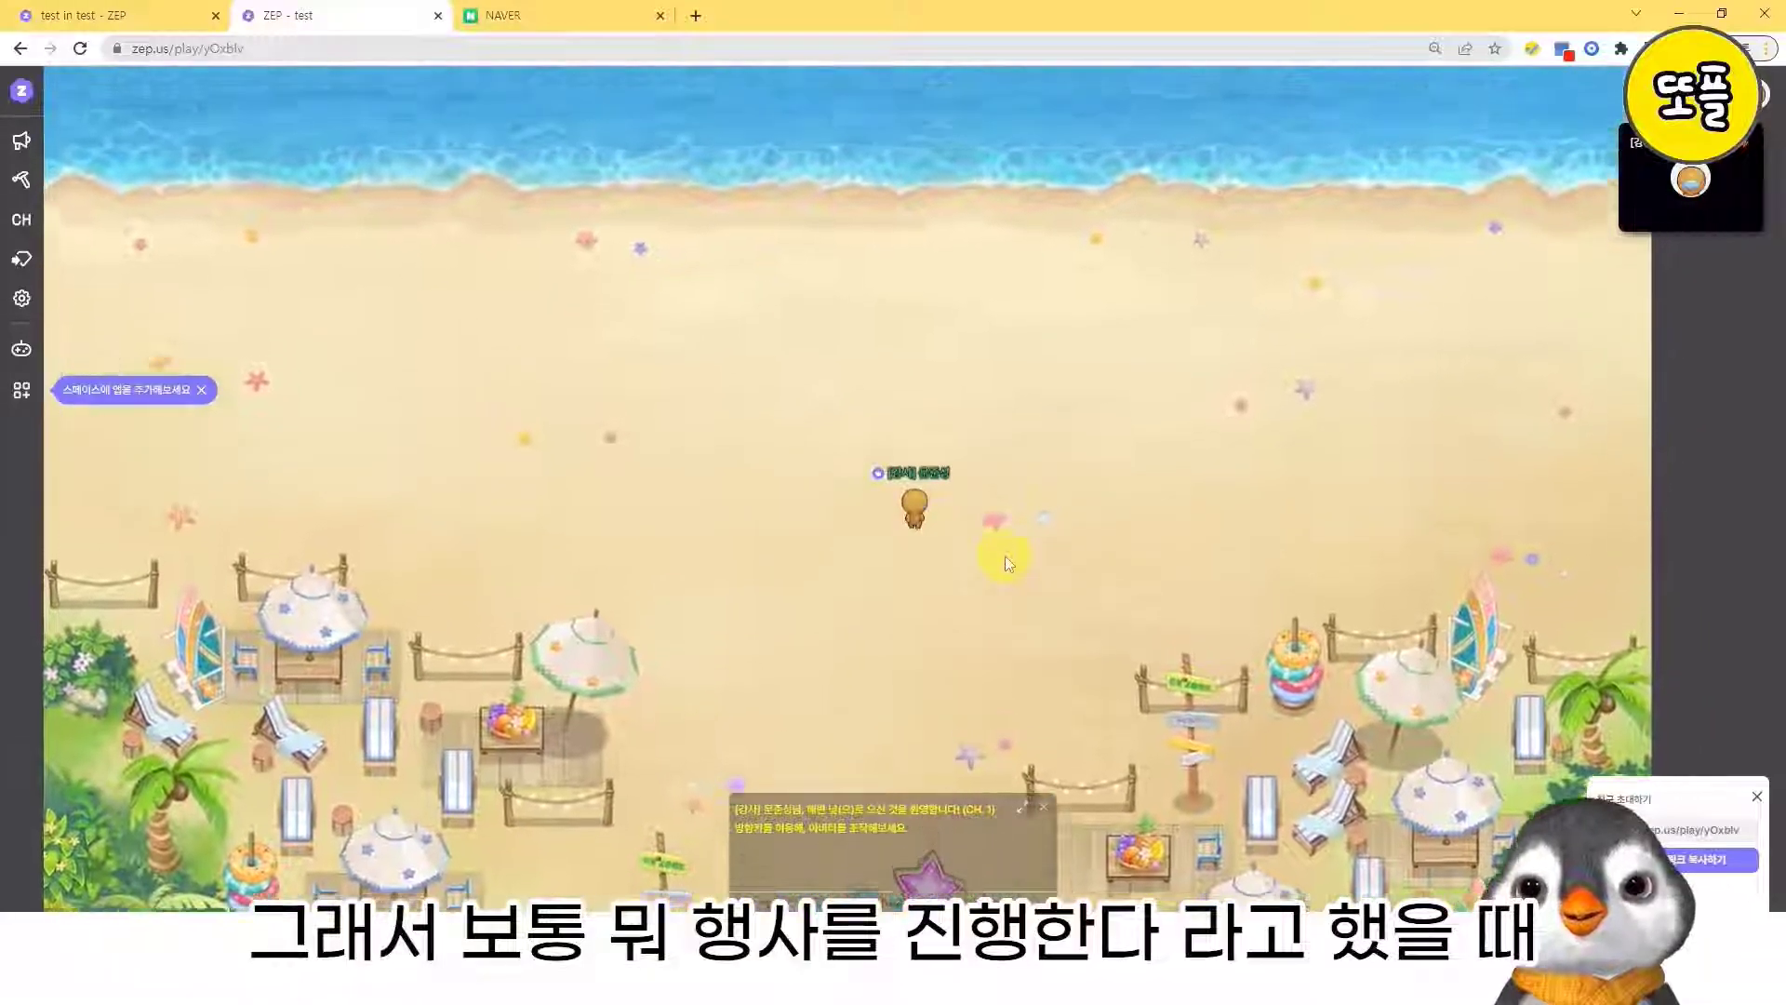
{"action": "key", "text": "Left"}
{"action": "key", "text": "Left"}
{"action": "key", "text": "Down"}
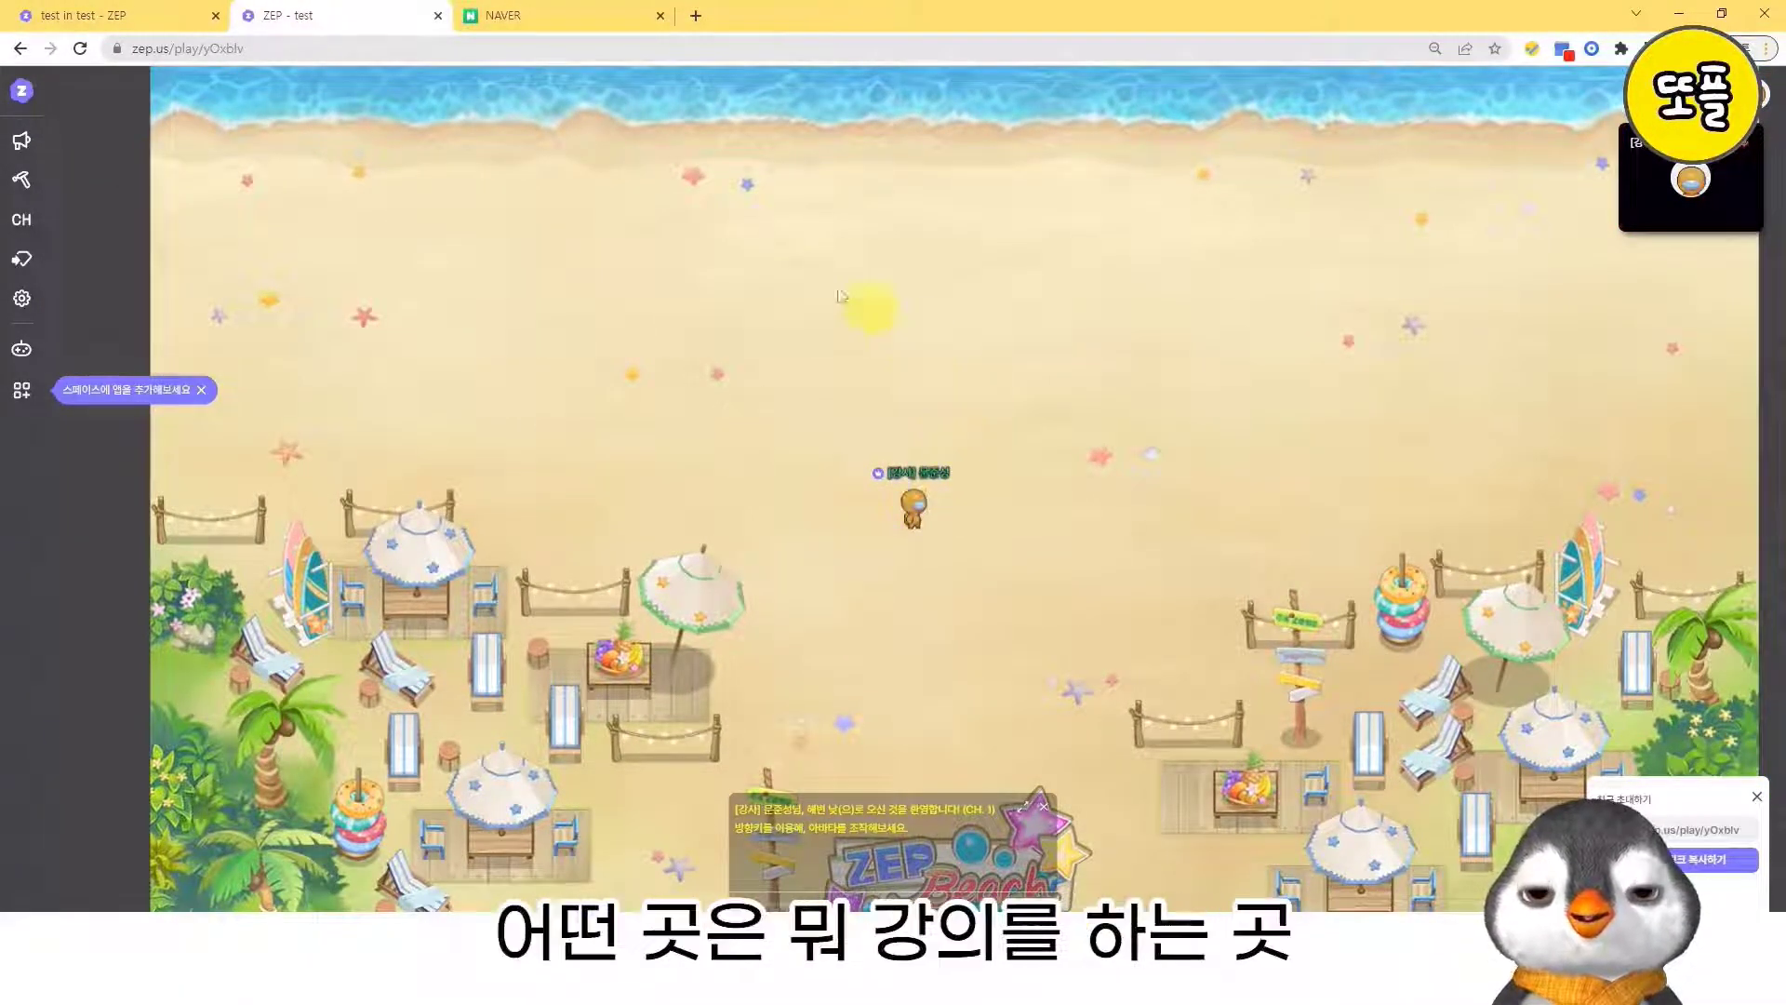
{"action": "key", "text": "Up"}
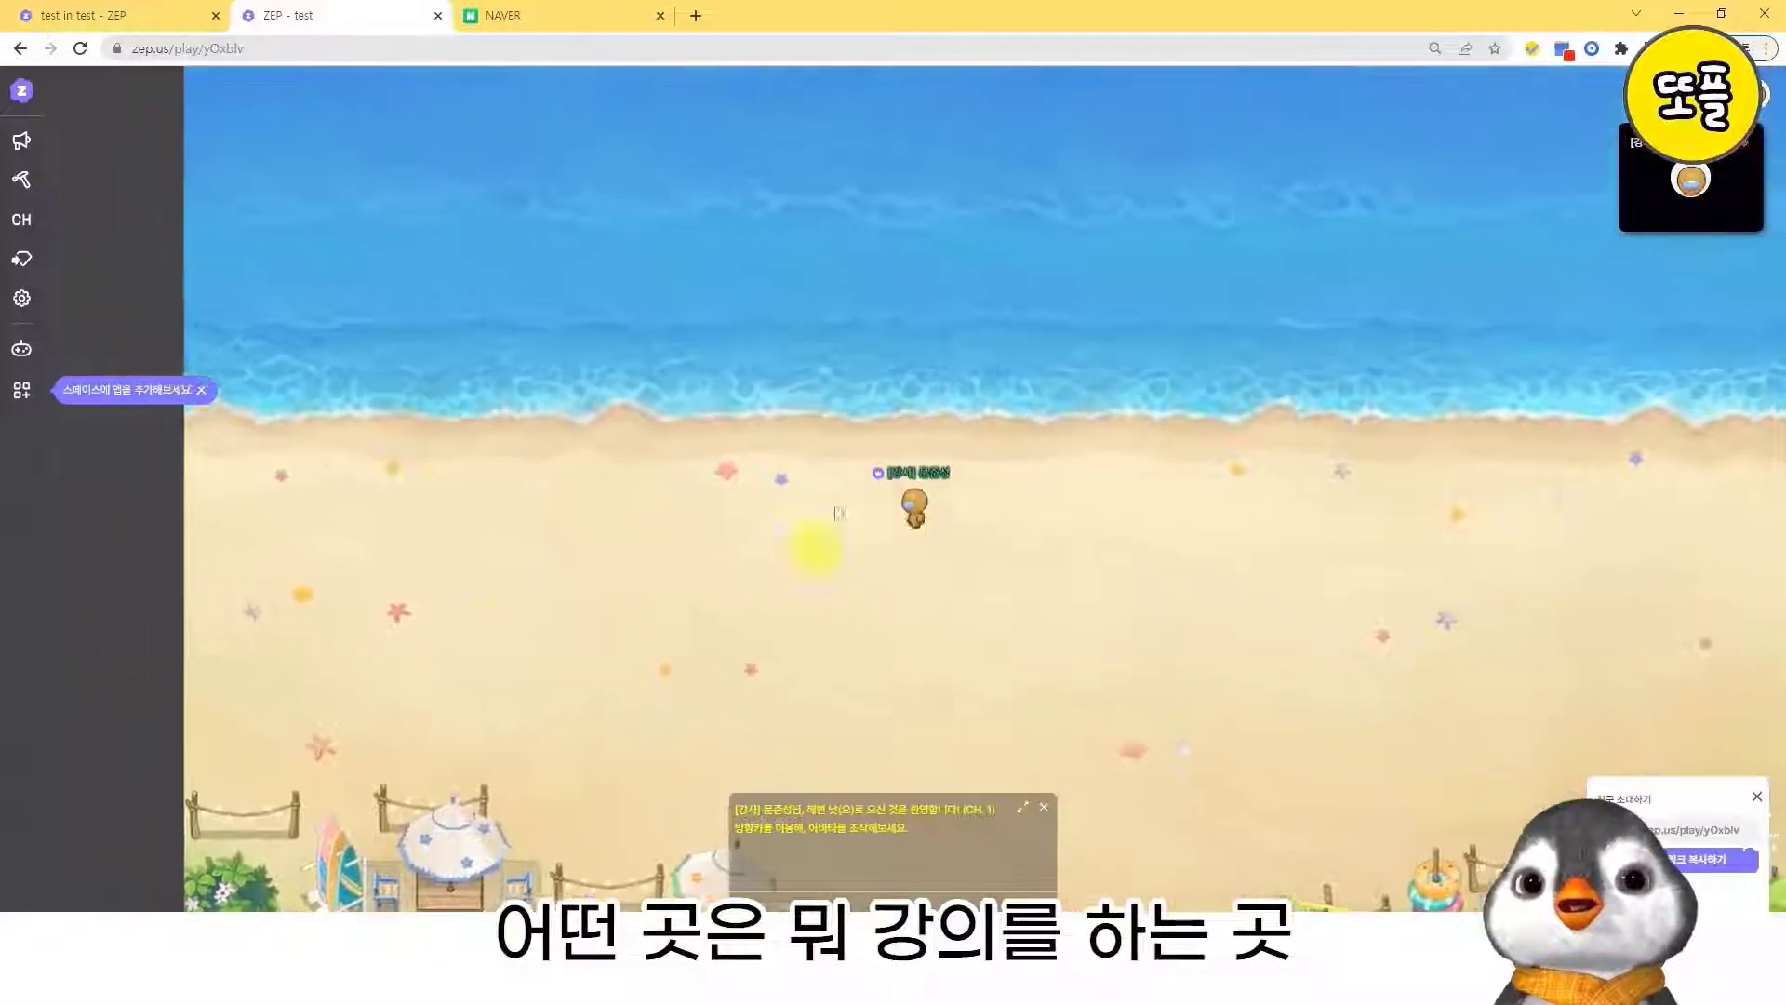
{"action": "key", "text": "Down"}
{"action": "key", "text": "Right"}
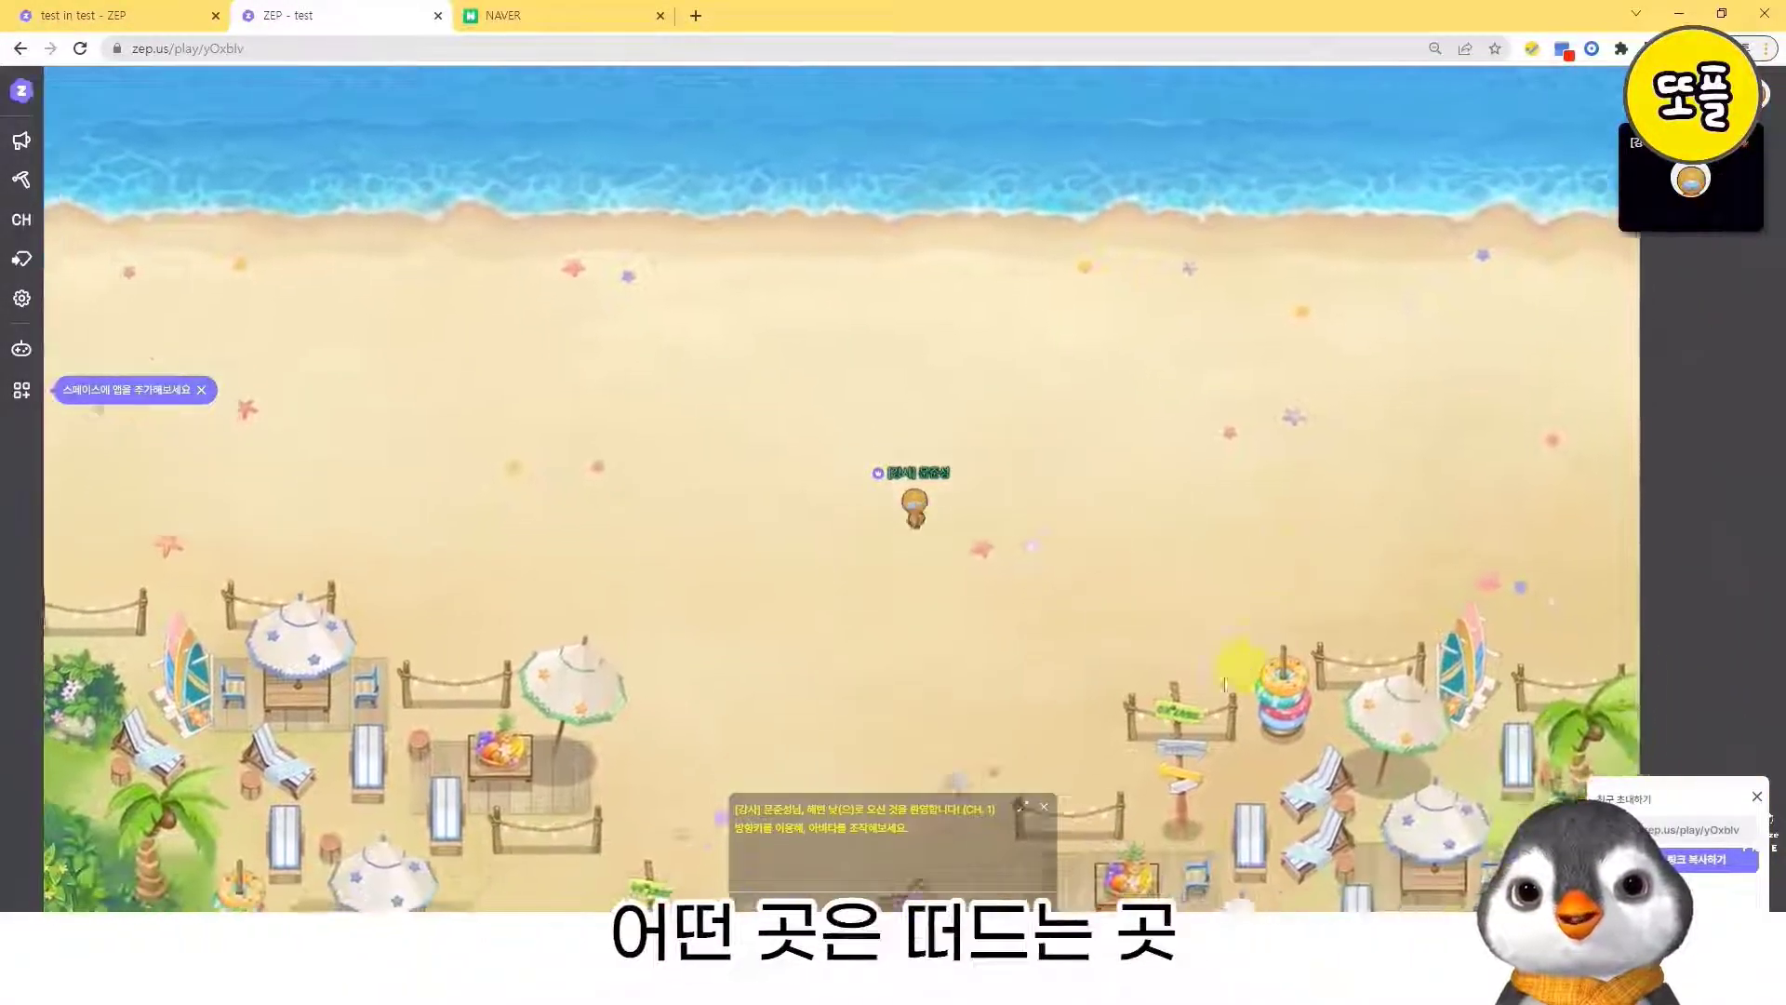
{"action": "key", "text": "Left"}
{"action": "key", "text": "Up"}
{"action": "key", "text": "Right"}
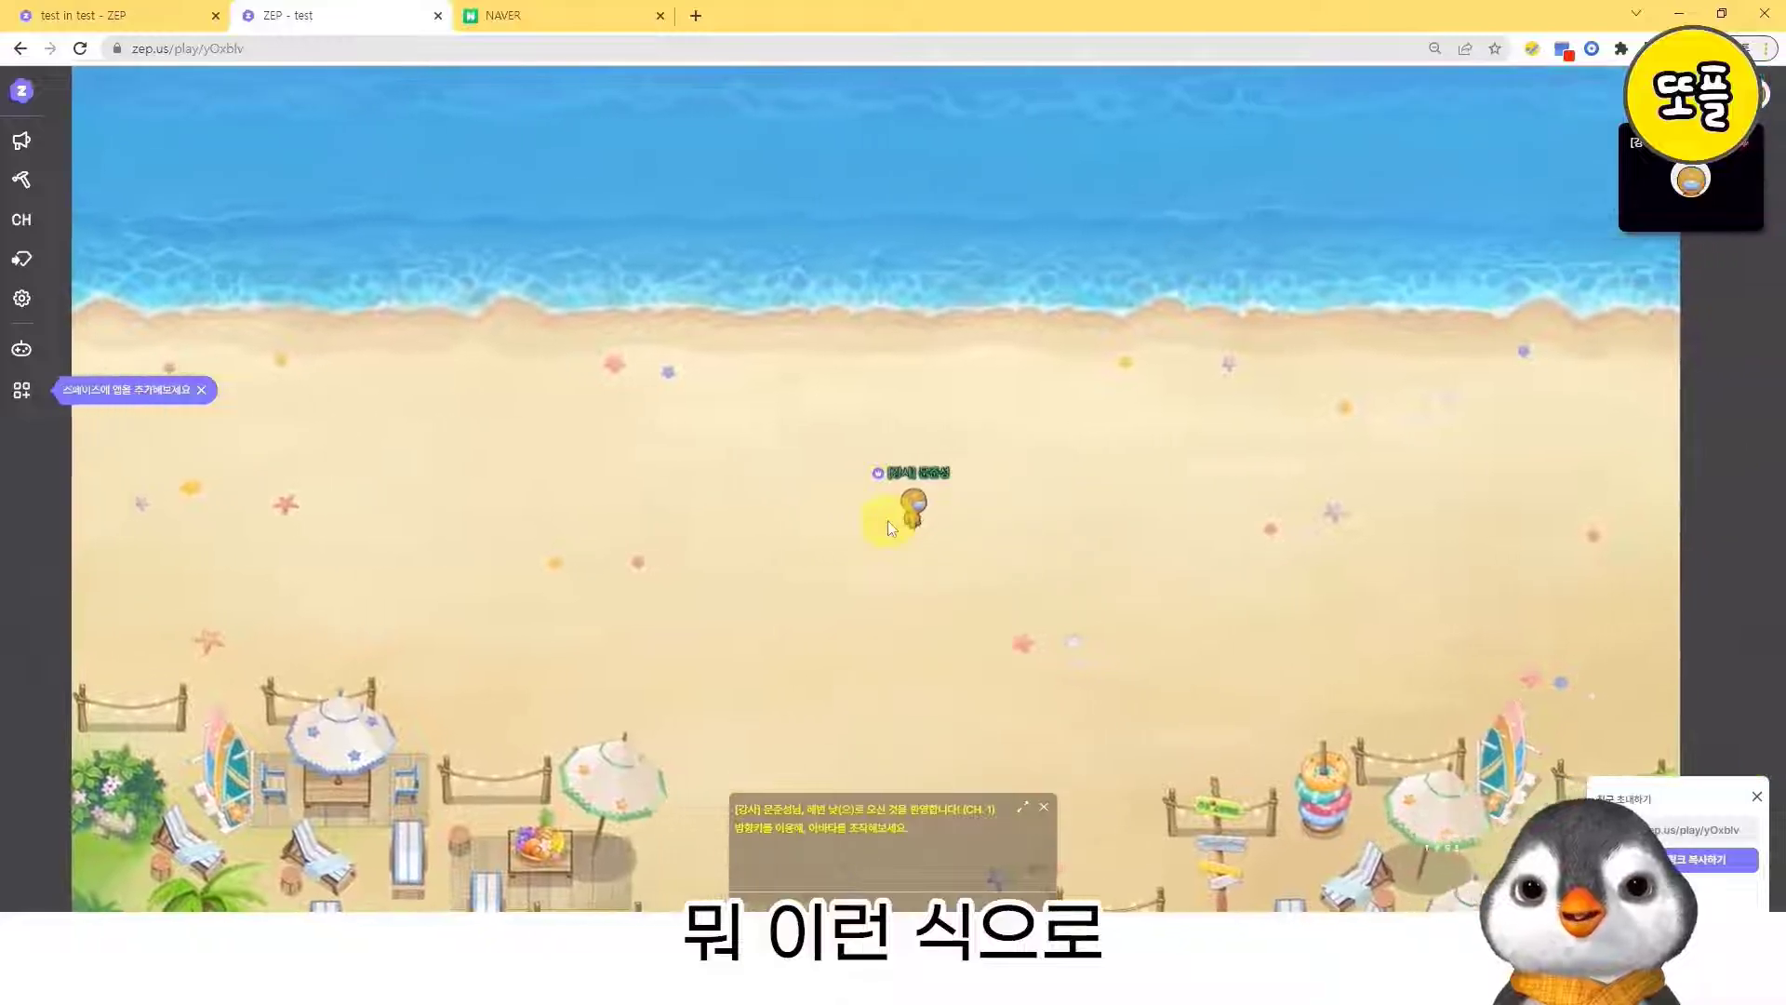
{"action": "key", "text": "Down"}
{"action": "key", "text": "Left"}
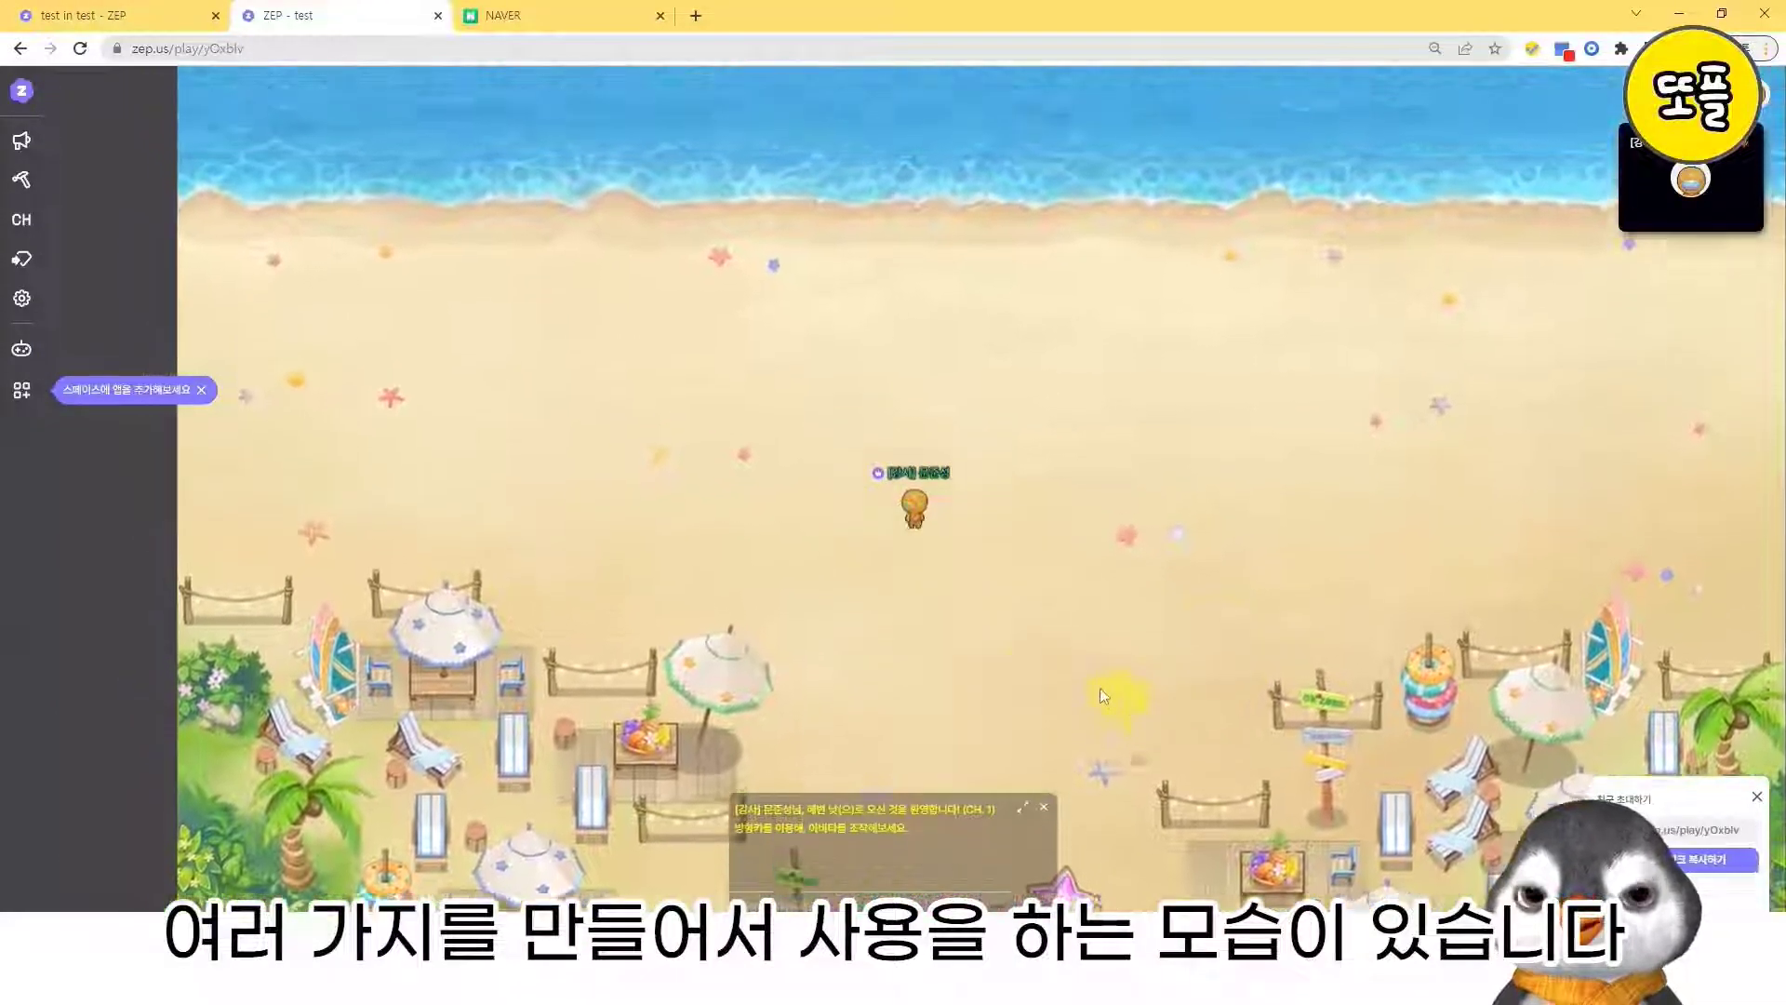
{"action": "key", "text": "Up"}
{"action": "key", "text": "Right"}
{"action": "key", "text": "Down"}
{"action": "key", "text": "Left"}
{"action": "key", "text": "Right"}
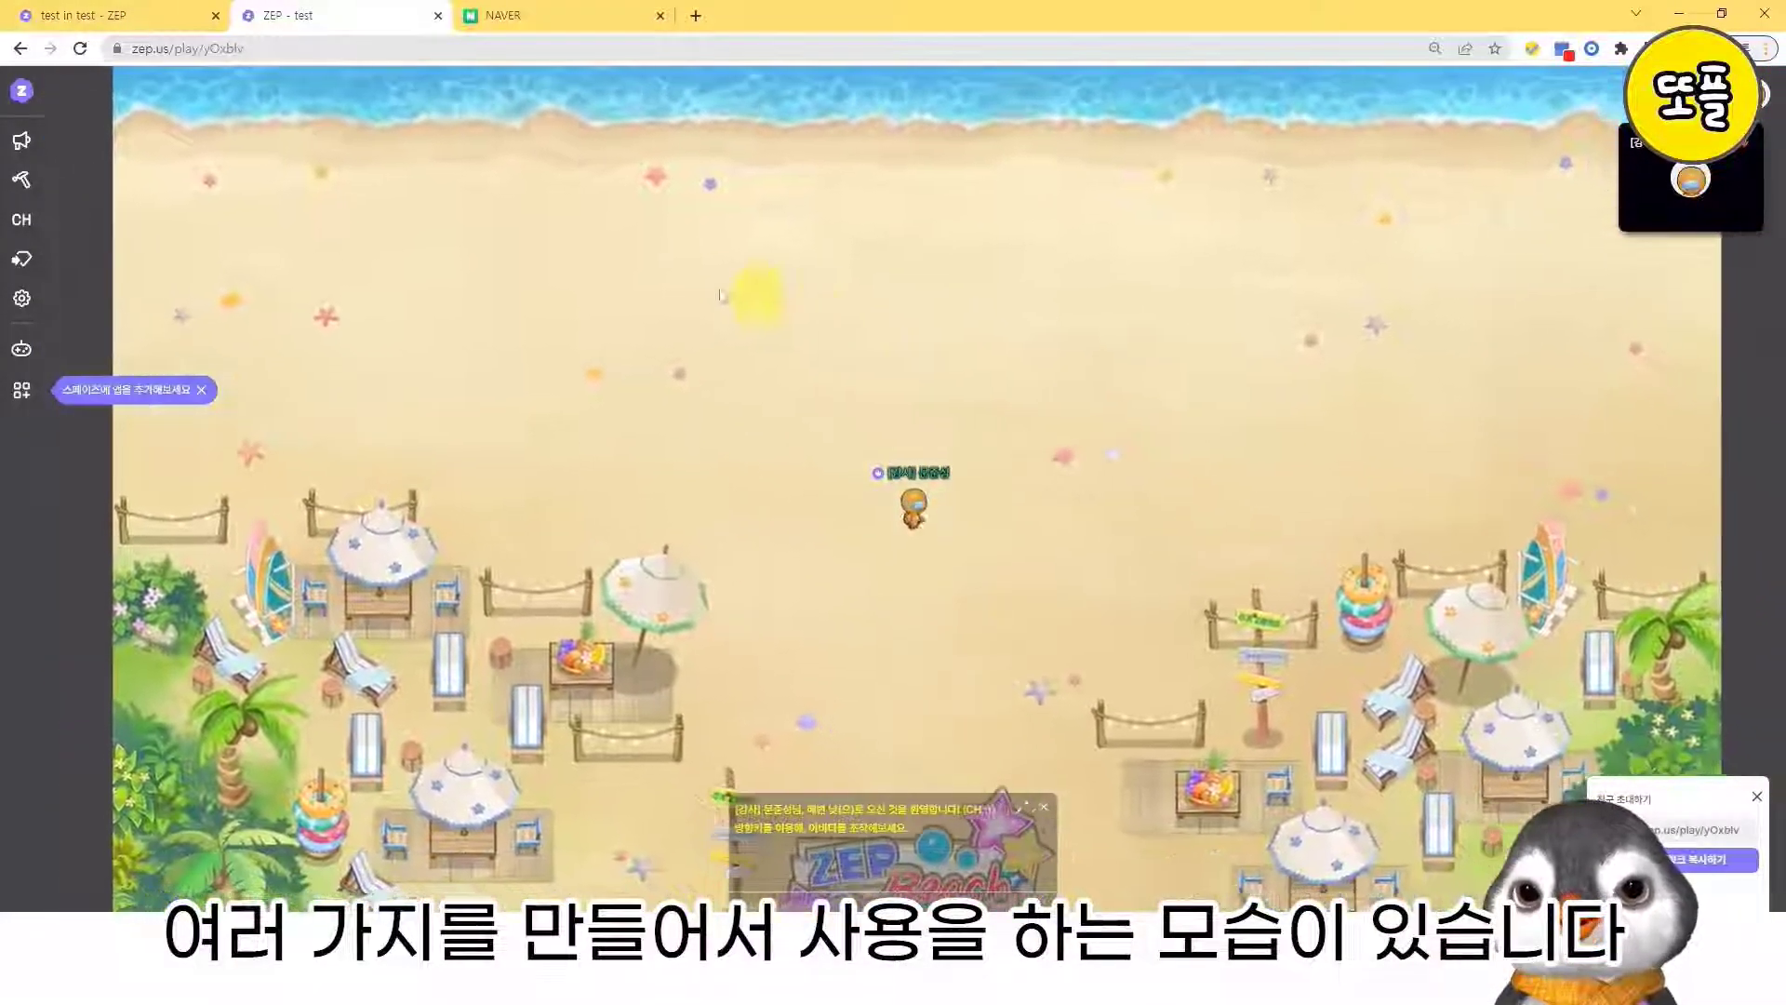
{"action": "key", "text": "Up"}
{"action": "key", "text": "Left"}
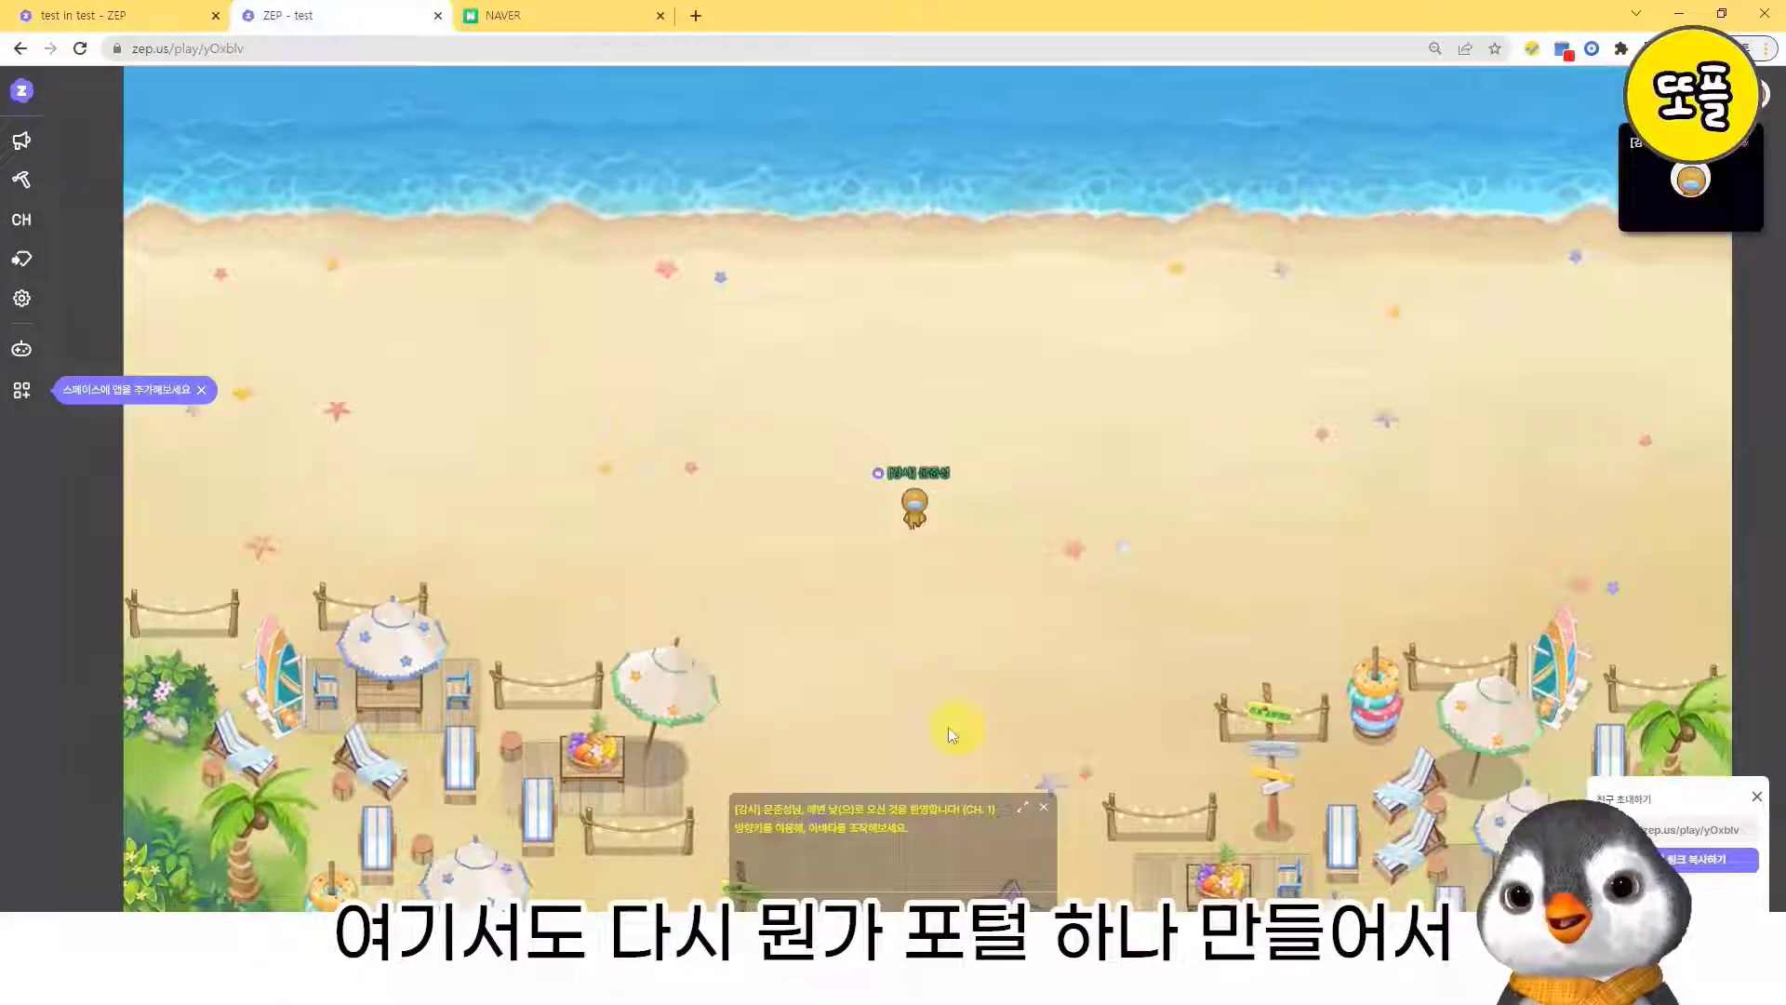
- Walk the avatar down to the ZEP Beach entrance sign and back up across the sand toward the sea
{"action": "key", "text": "Down"}
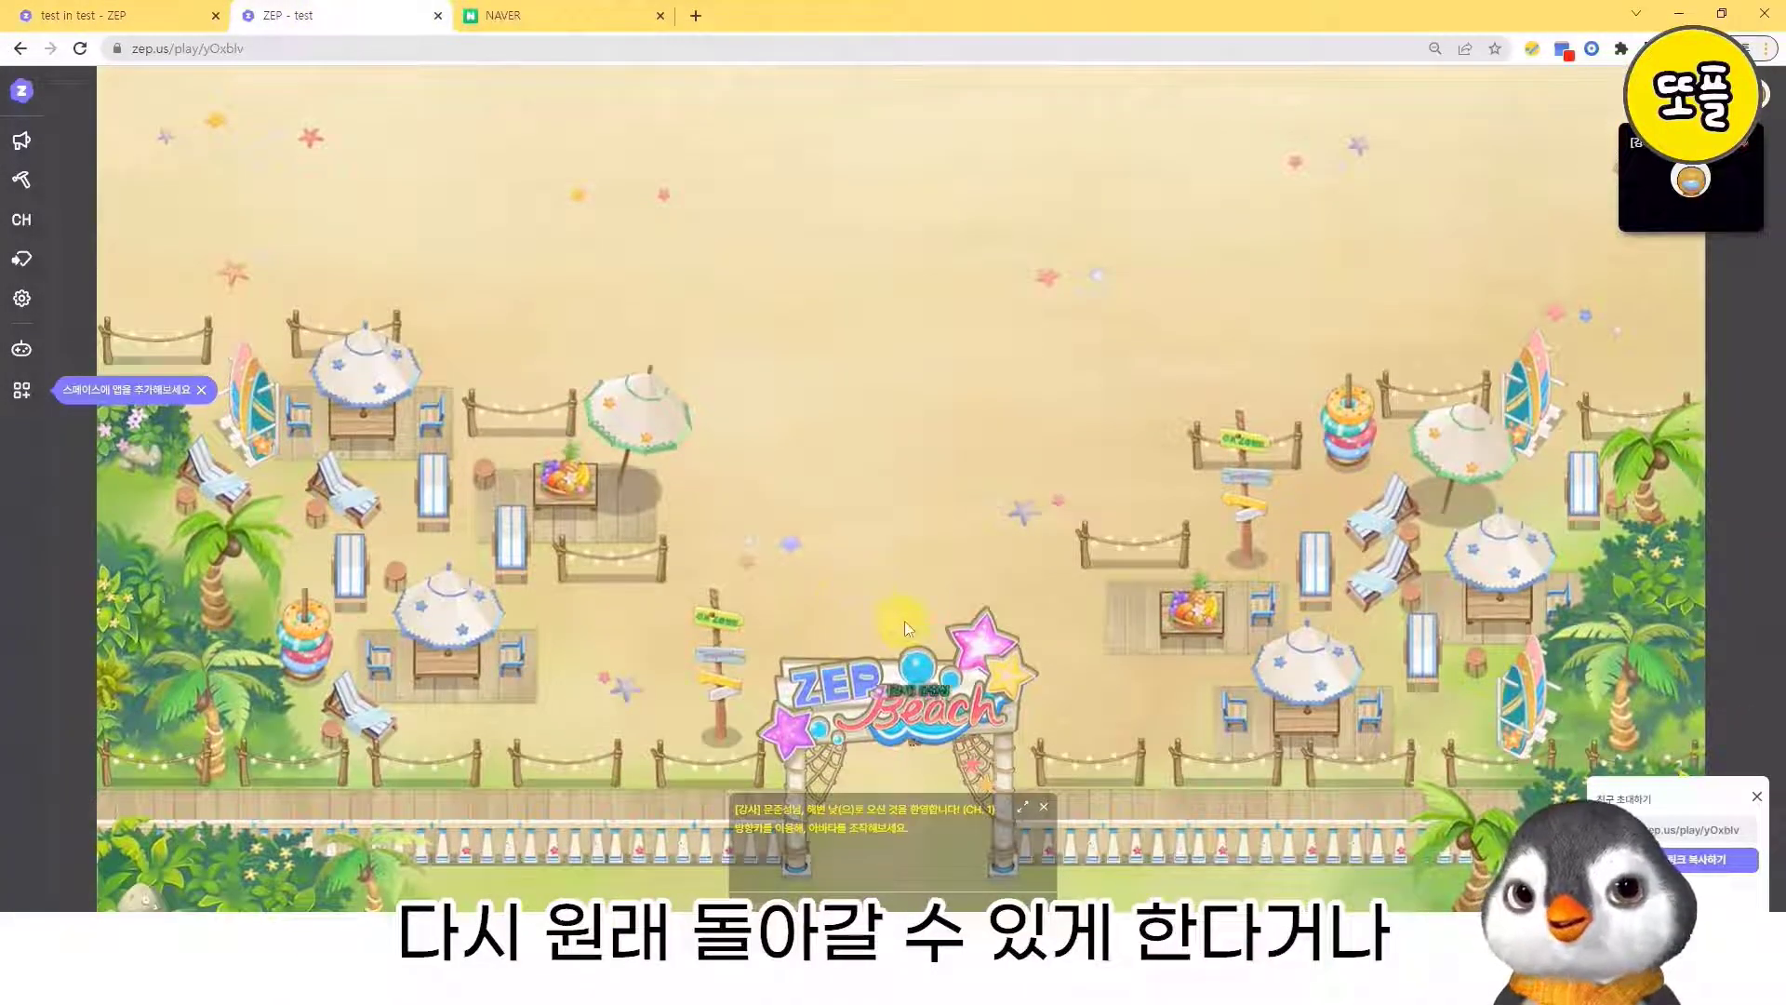
{"action": "key", "text": "Right"}
{"action": "key", "text": "Left"}
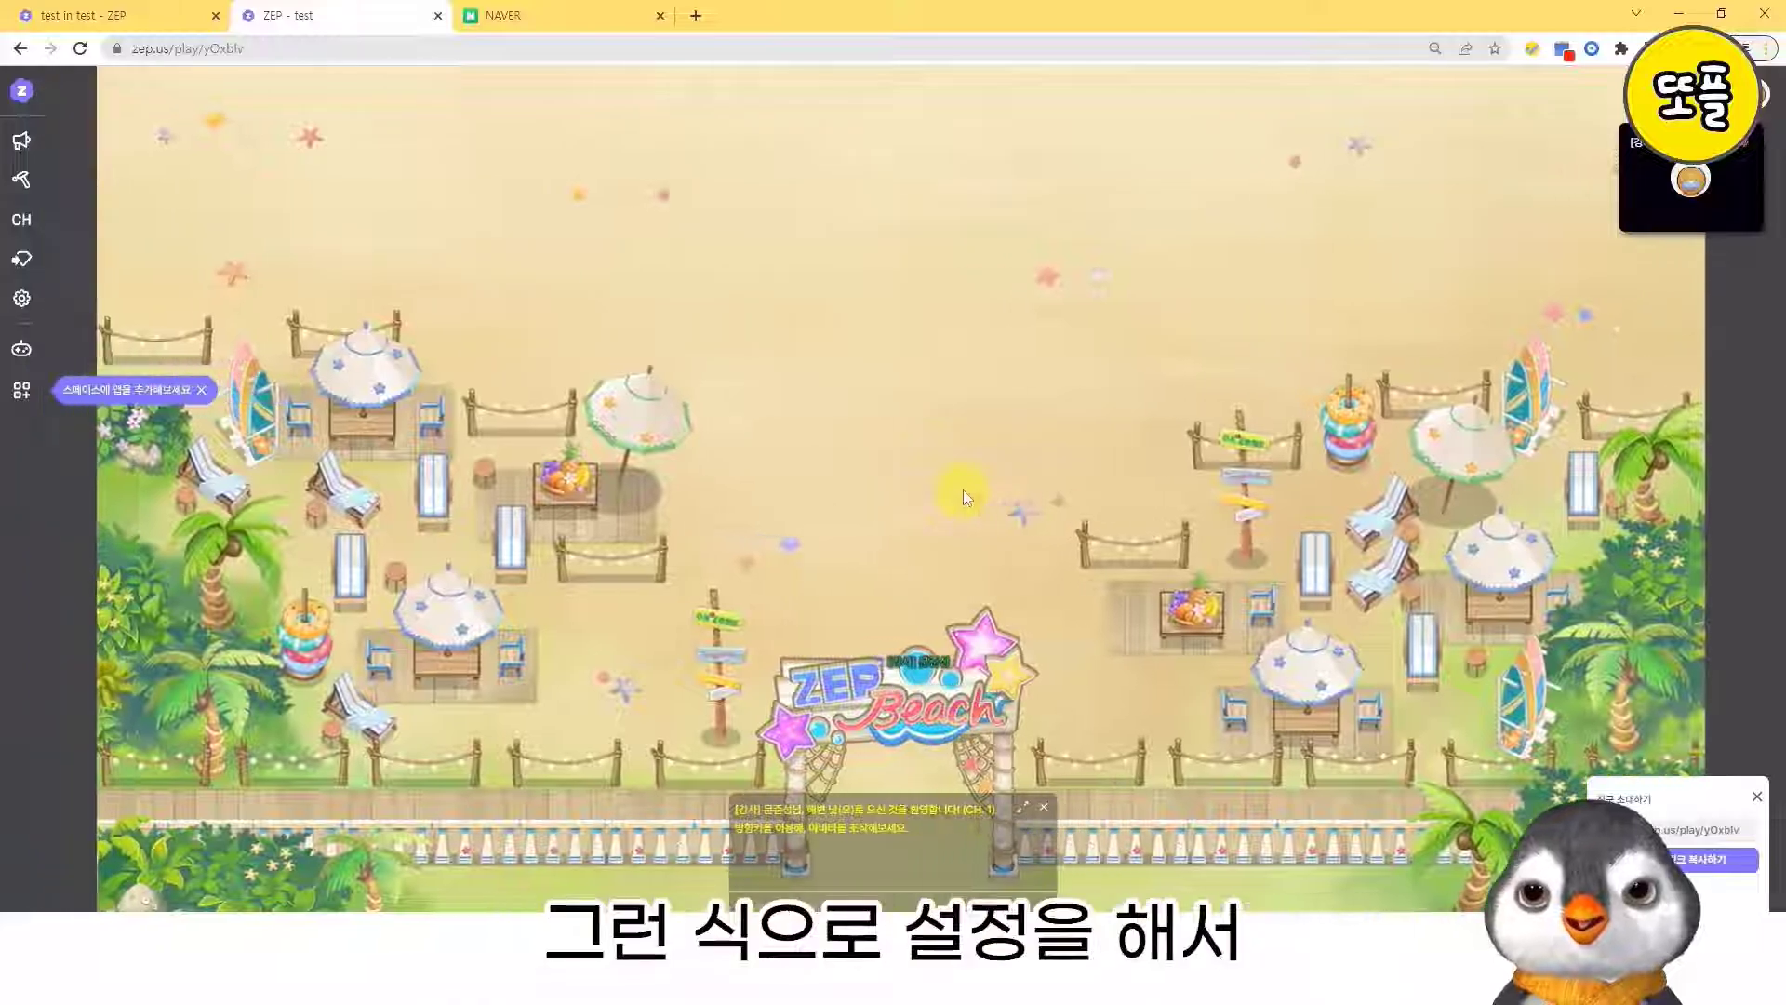
{"action": "key", "text": "Up"}
{"action": "key", "text": "Up"}
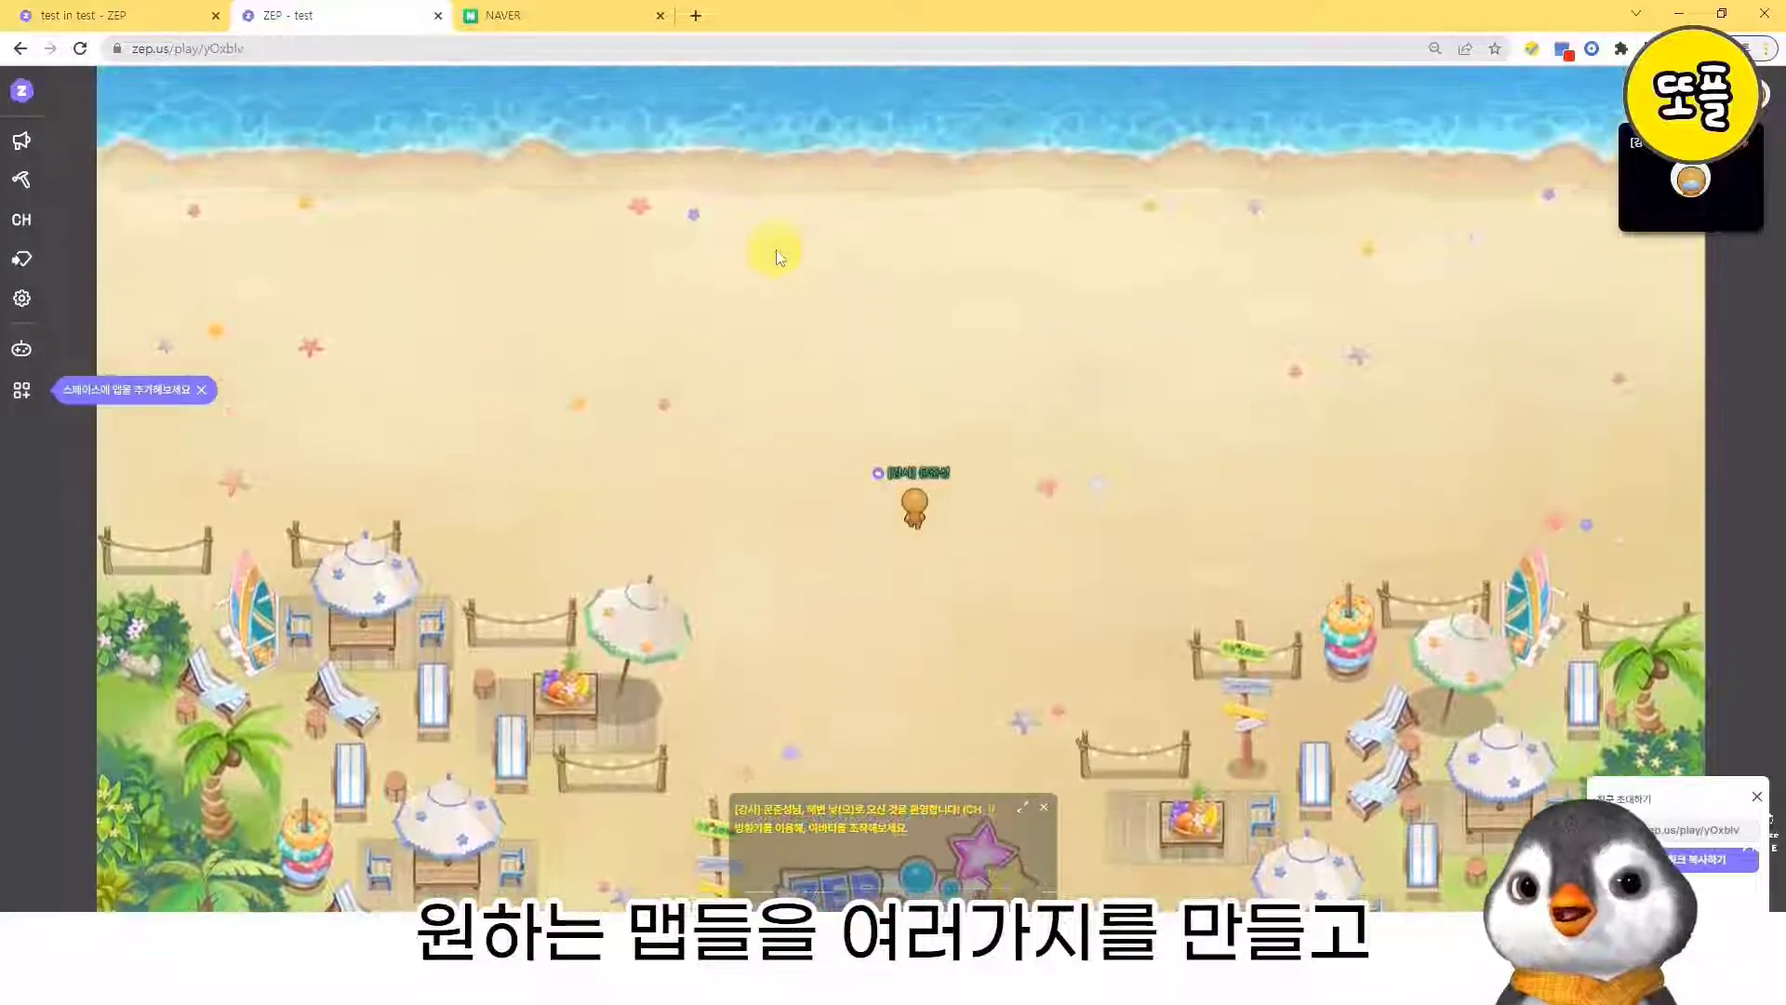
{"action": "key", "text": "Left"}
{"action": "key", "text": "Right"}
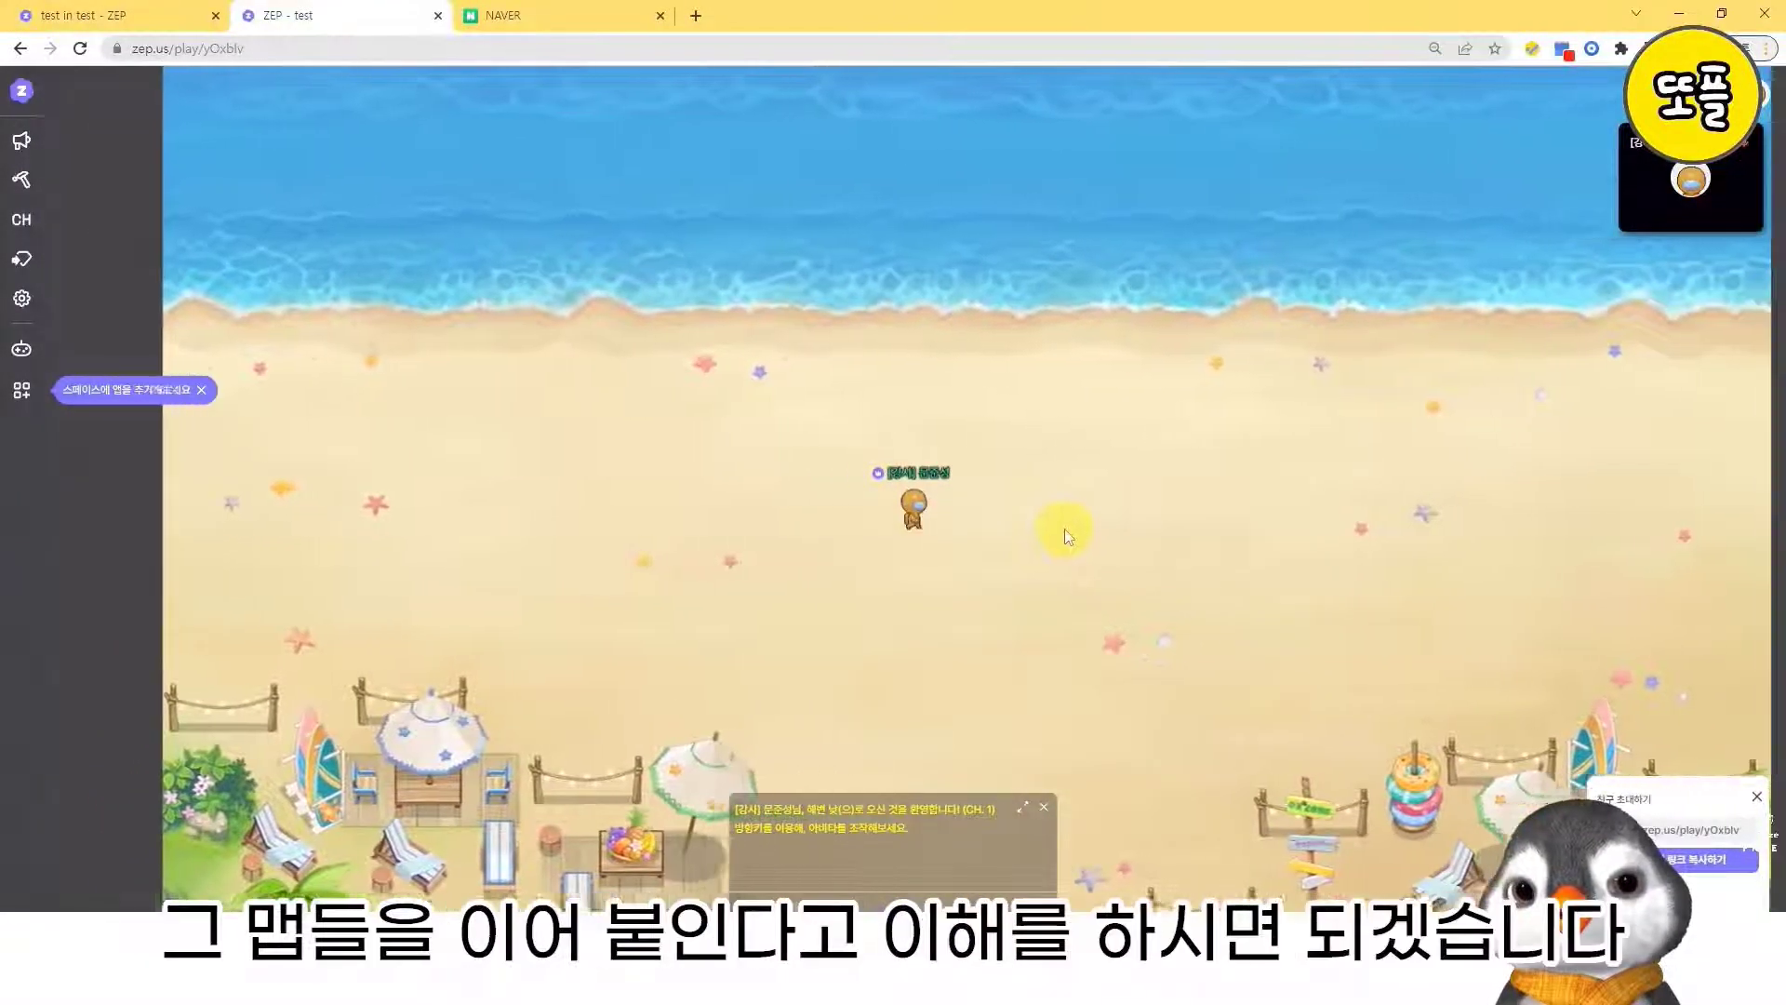
{"action": "key", "text": "Right"}
{"action": "key", "text": "Down"}
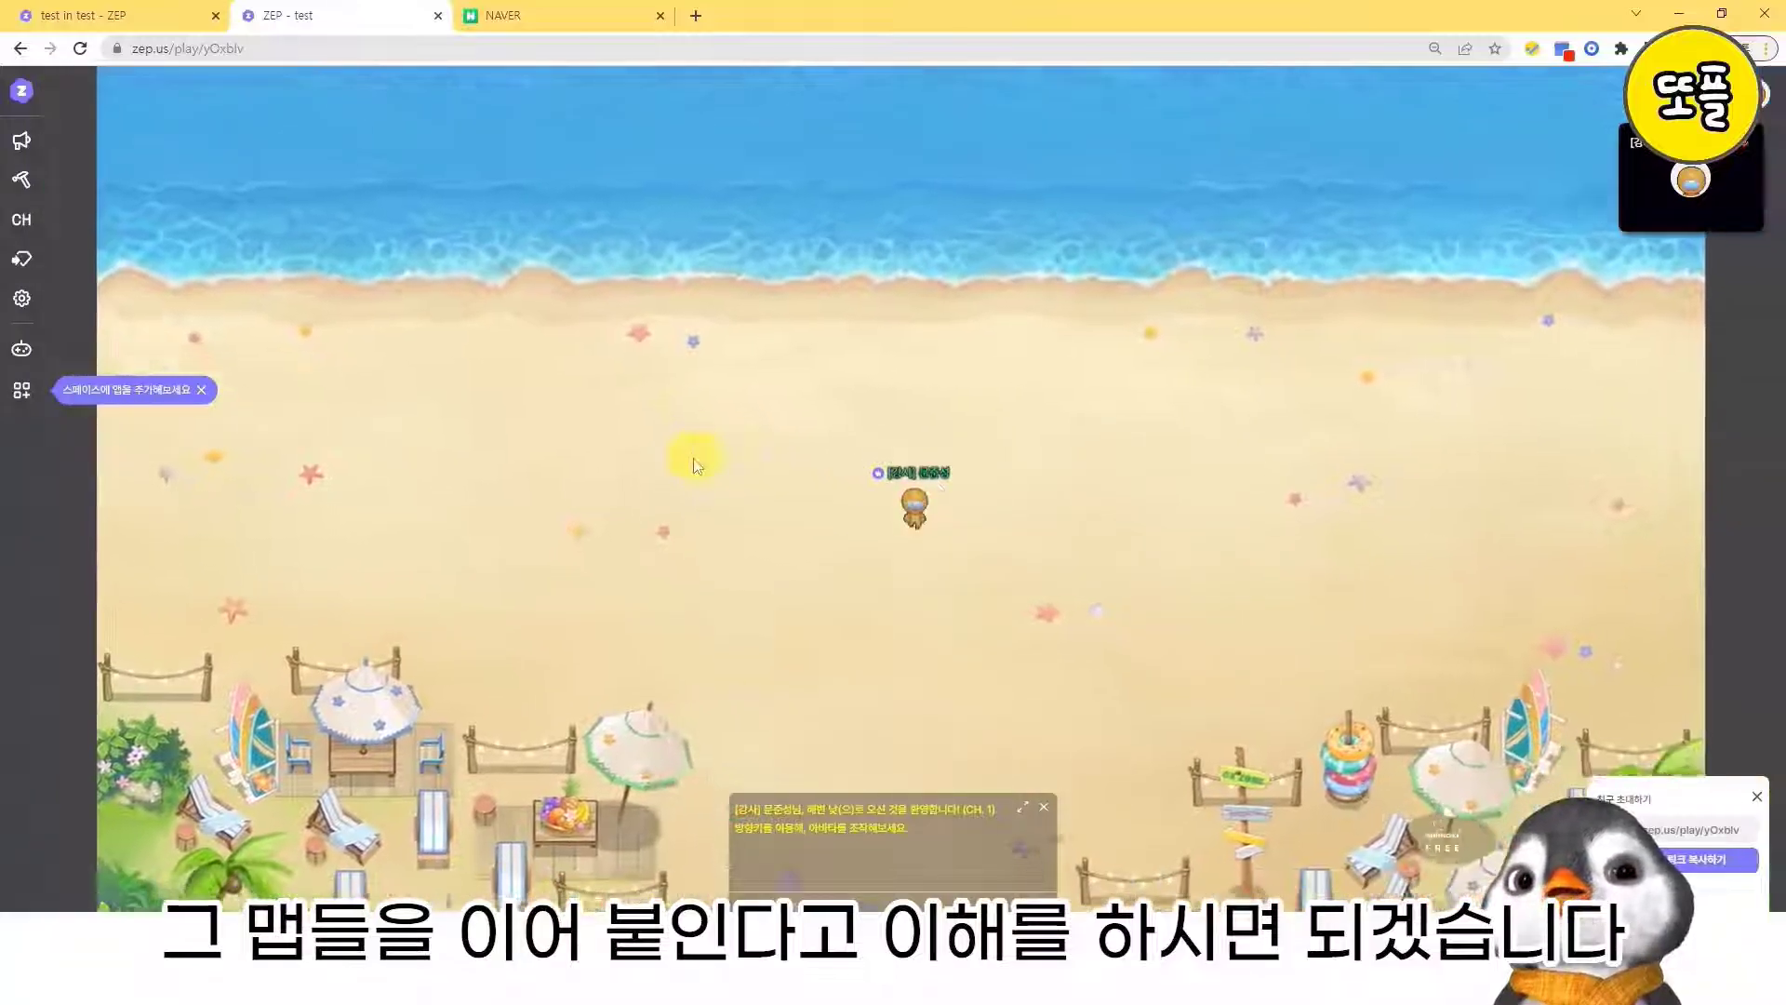
- In the map editor tab, stamp a block of private space tiles, five by three, with area ID 1 below the second front desk
{"action": "left_click", "coordinate": [102, 15]}
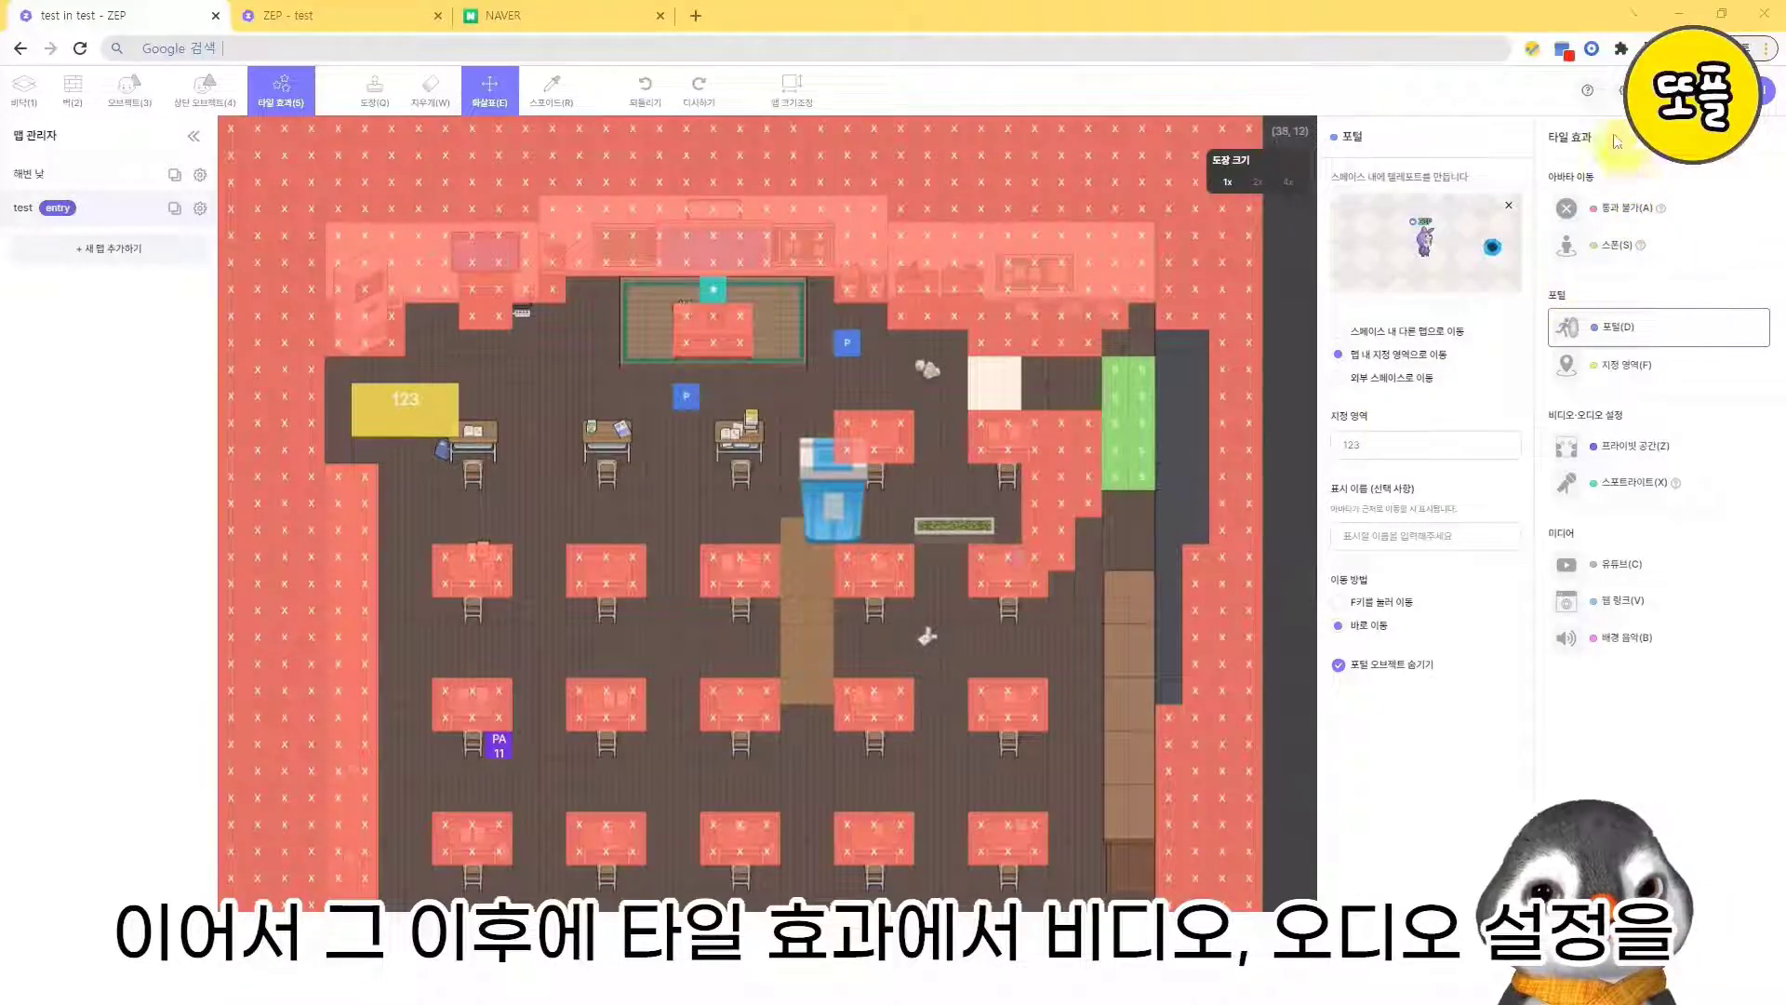
{"action": "left_click", "coordinate": [1638, 459]}
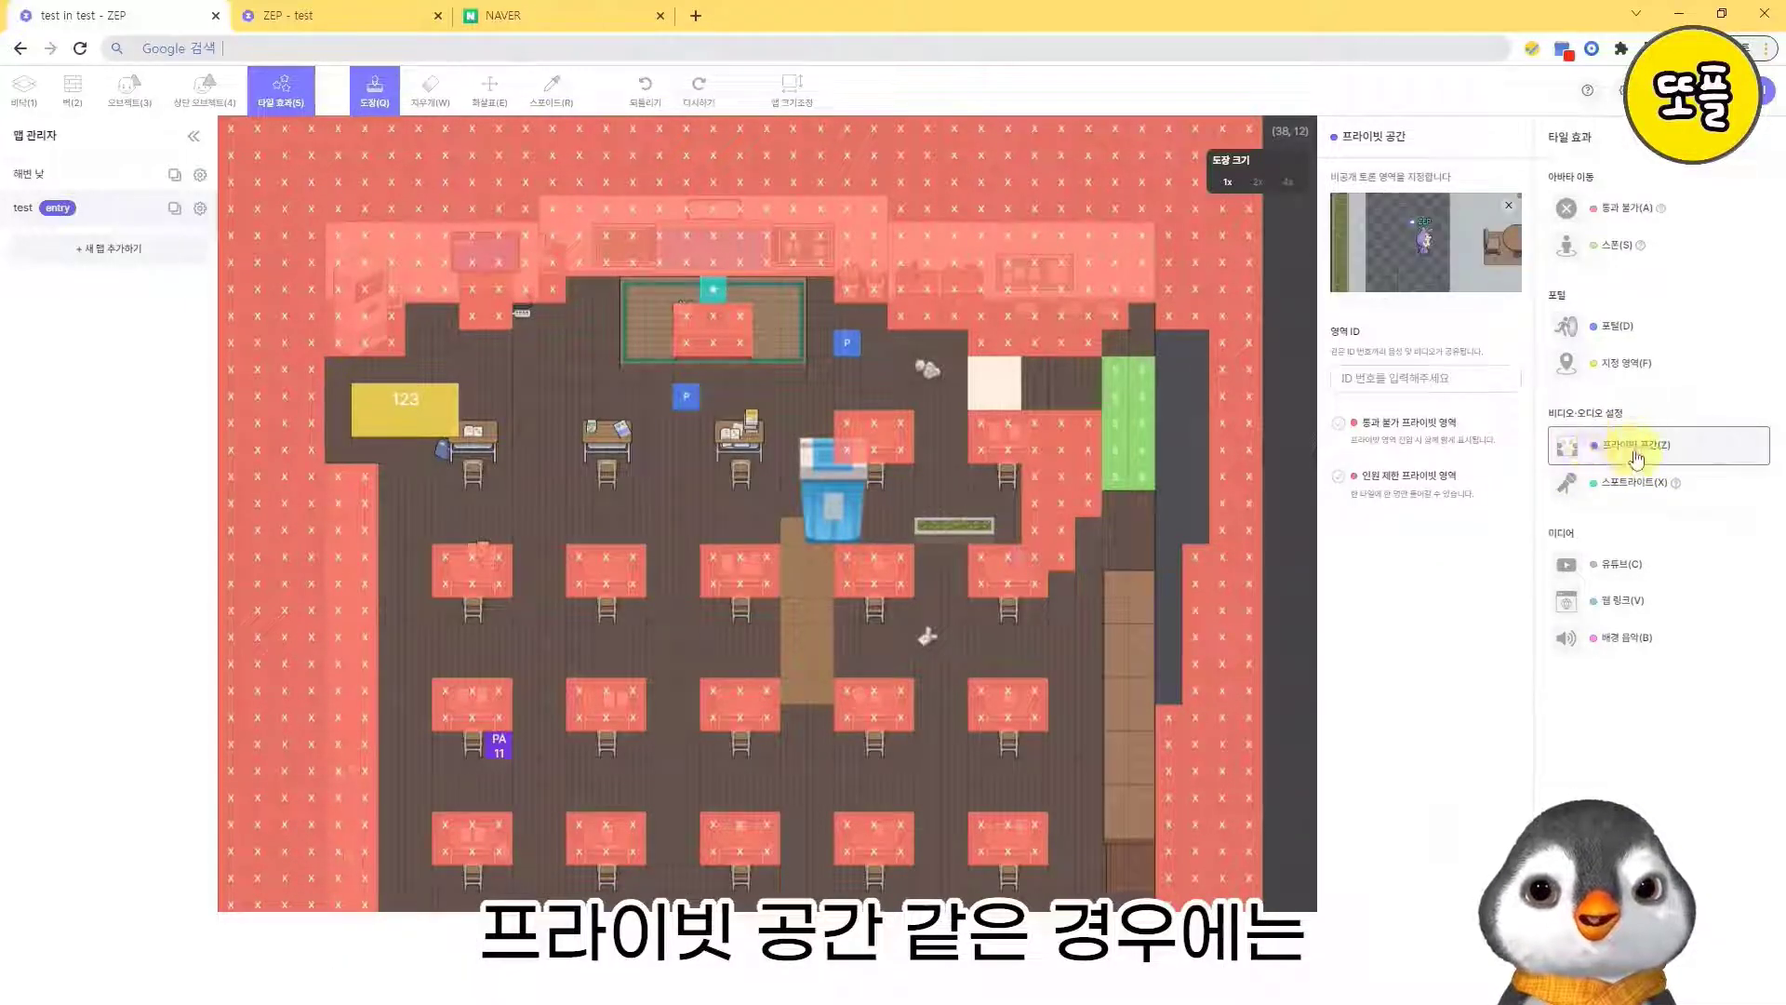
{"action": "left_click", "coordinate": [1386, 379]}
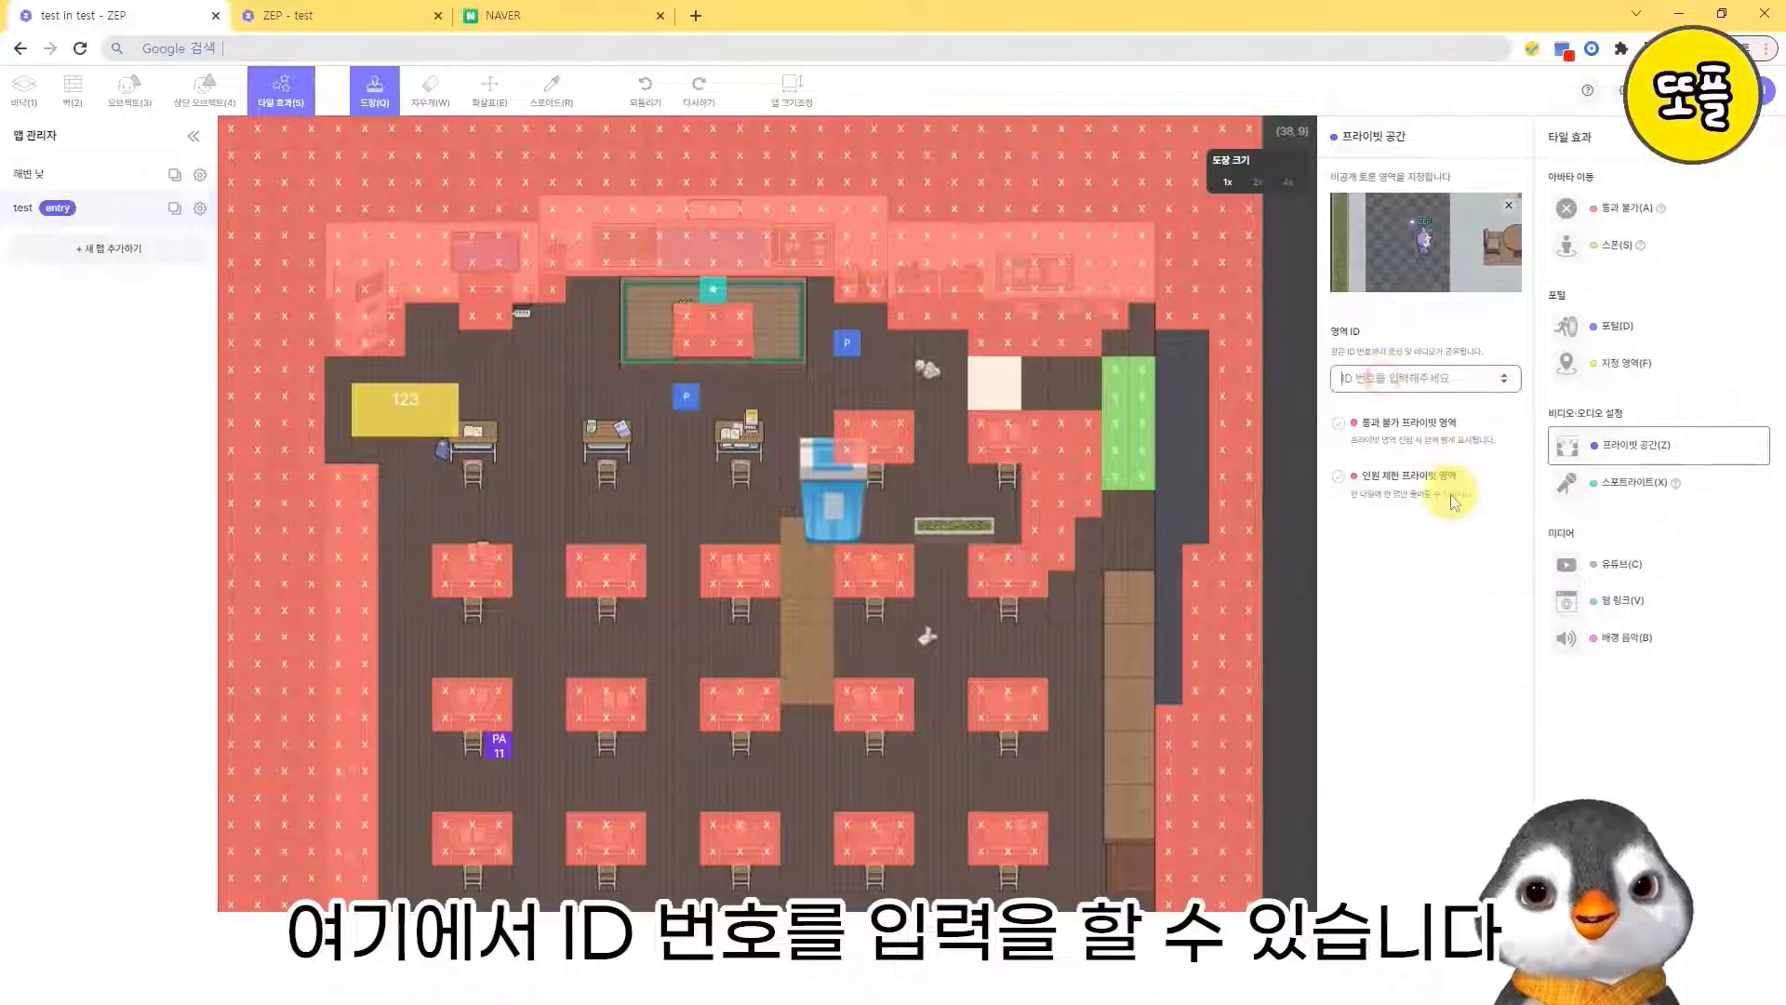
{"action": "type", "text": "ㄷ"}
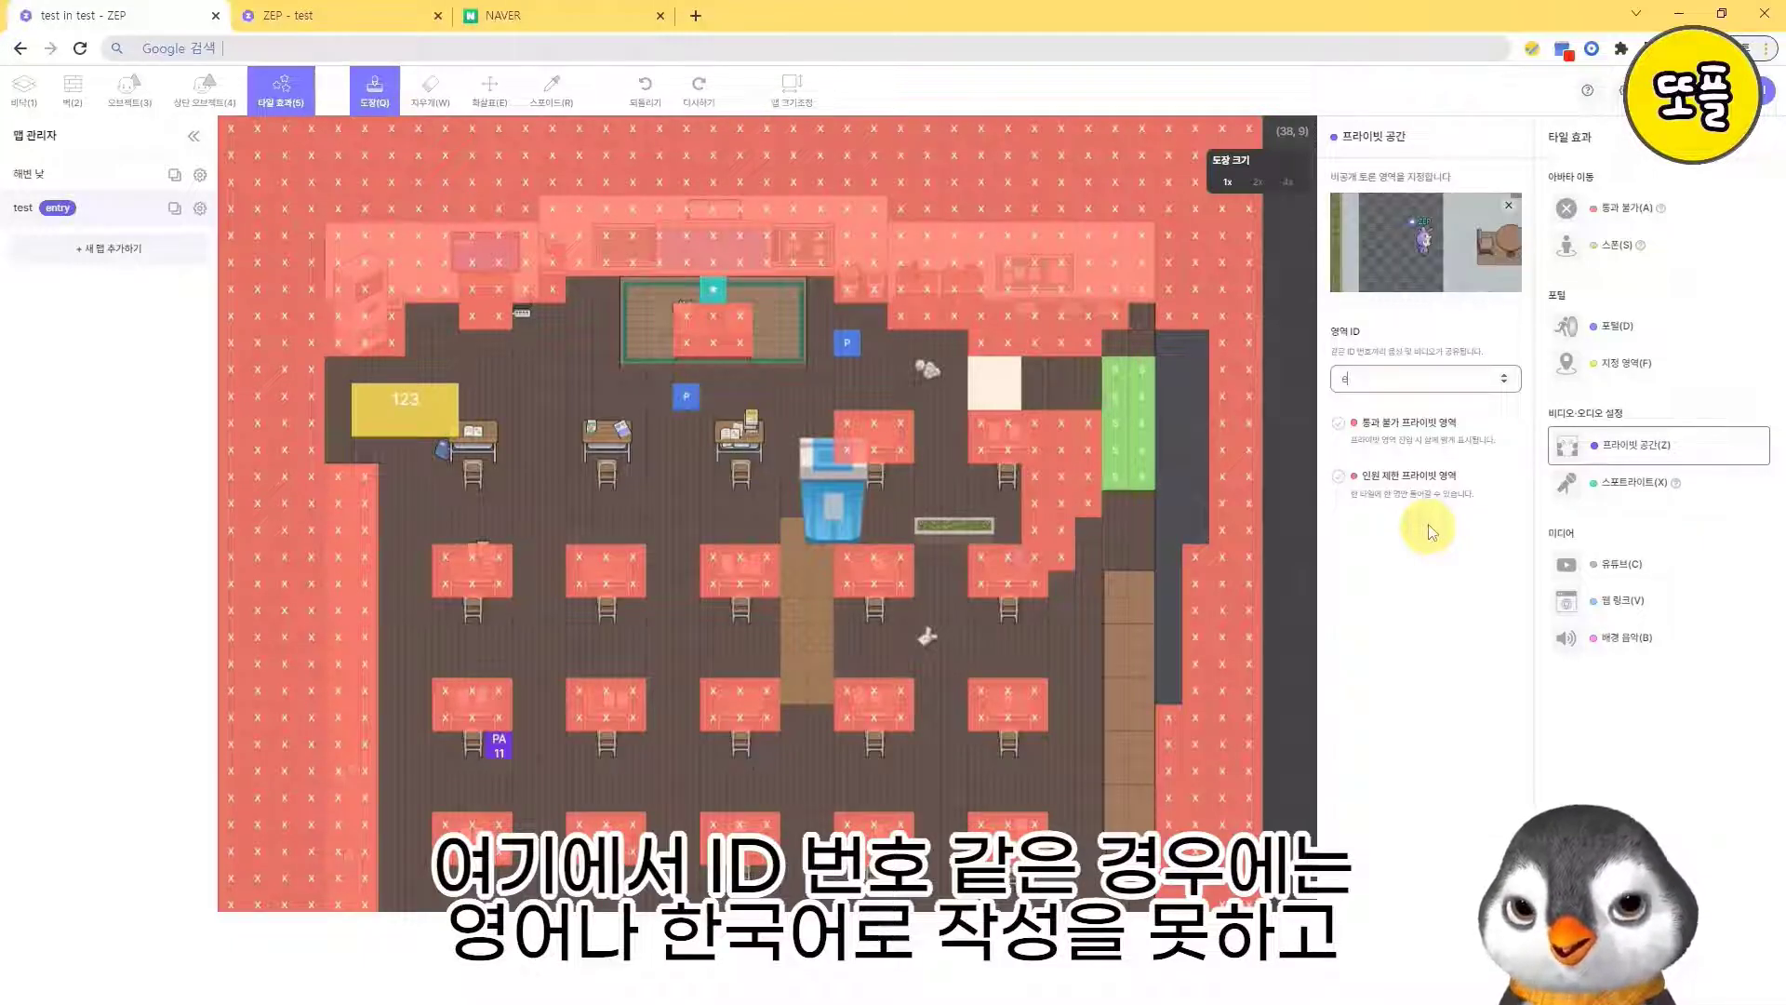
{"action": "key", "text": "BackSpace"}
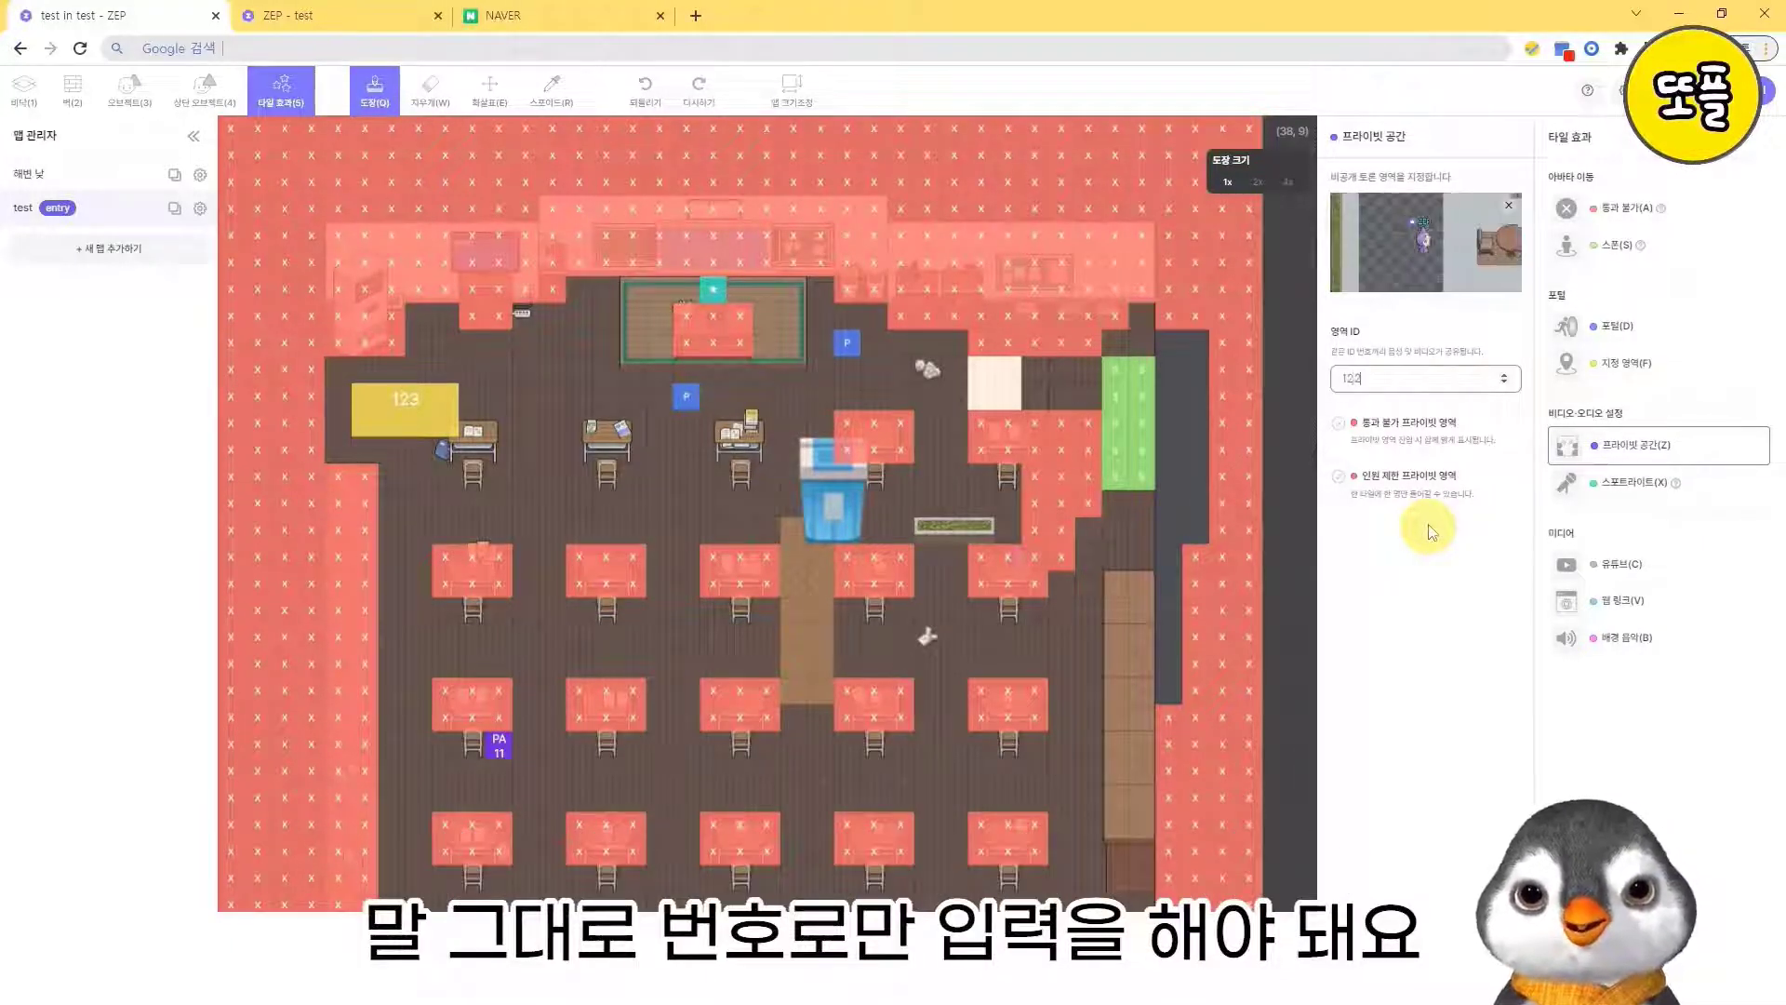
{"action": "key", "text": "BackSpace"}
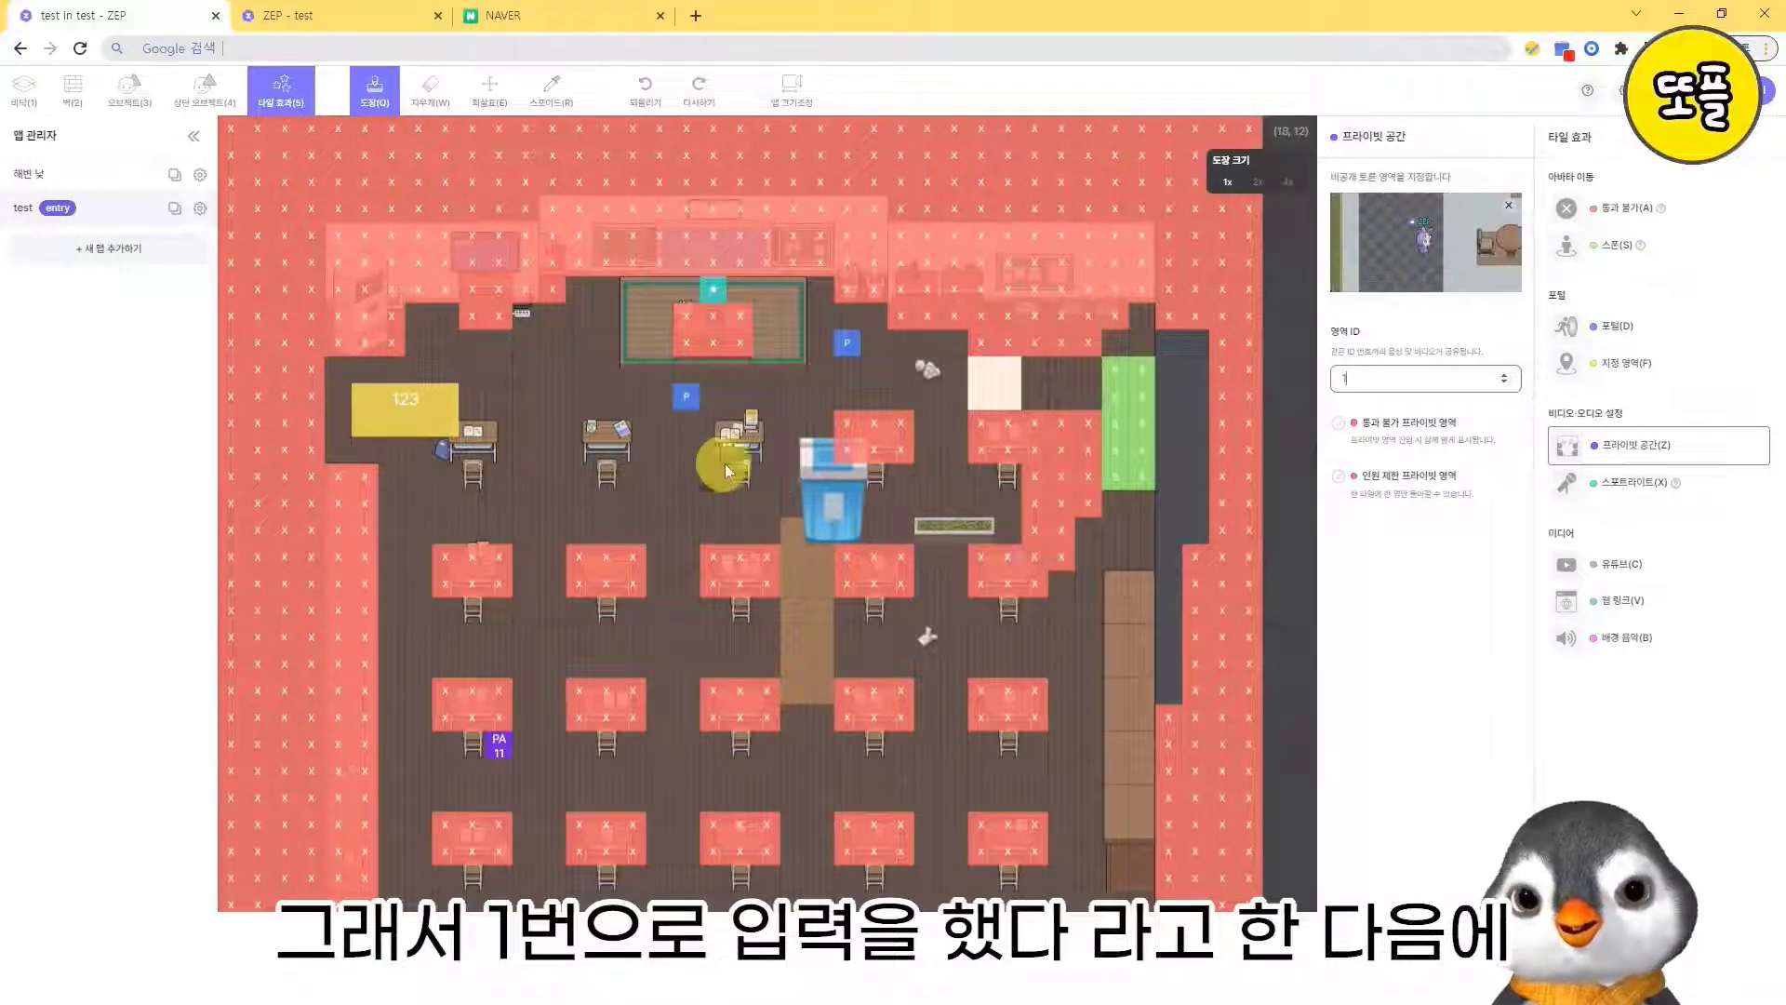
{"action": "left_click", "coordinate": [577, 502]}
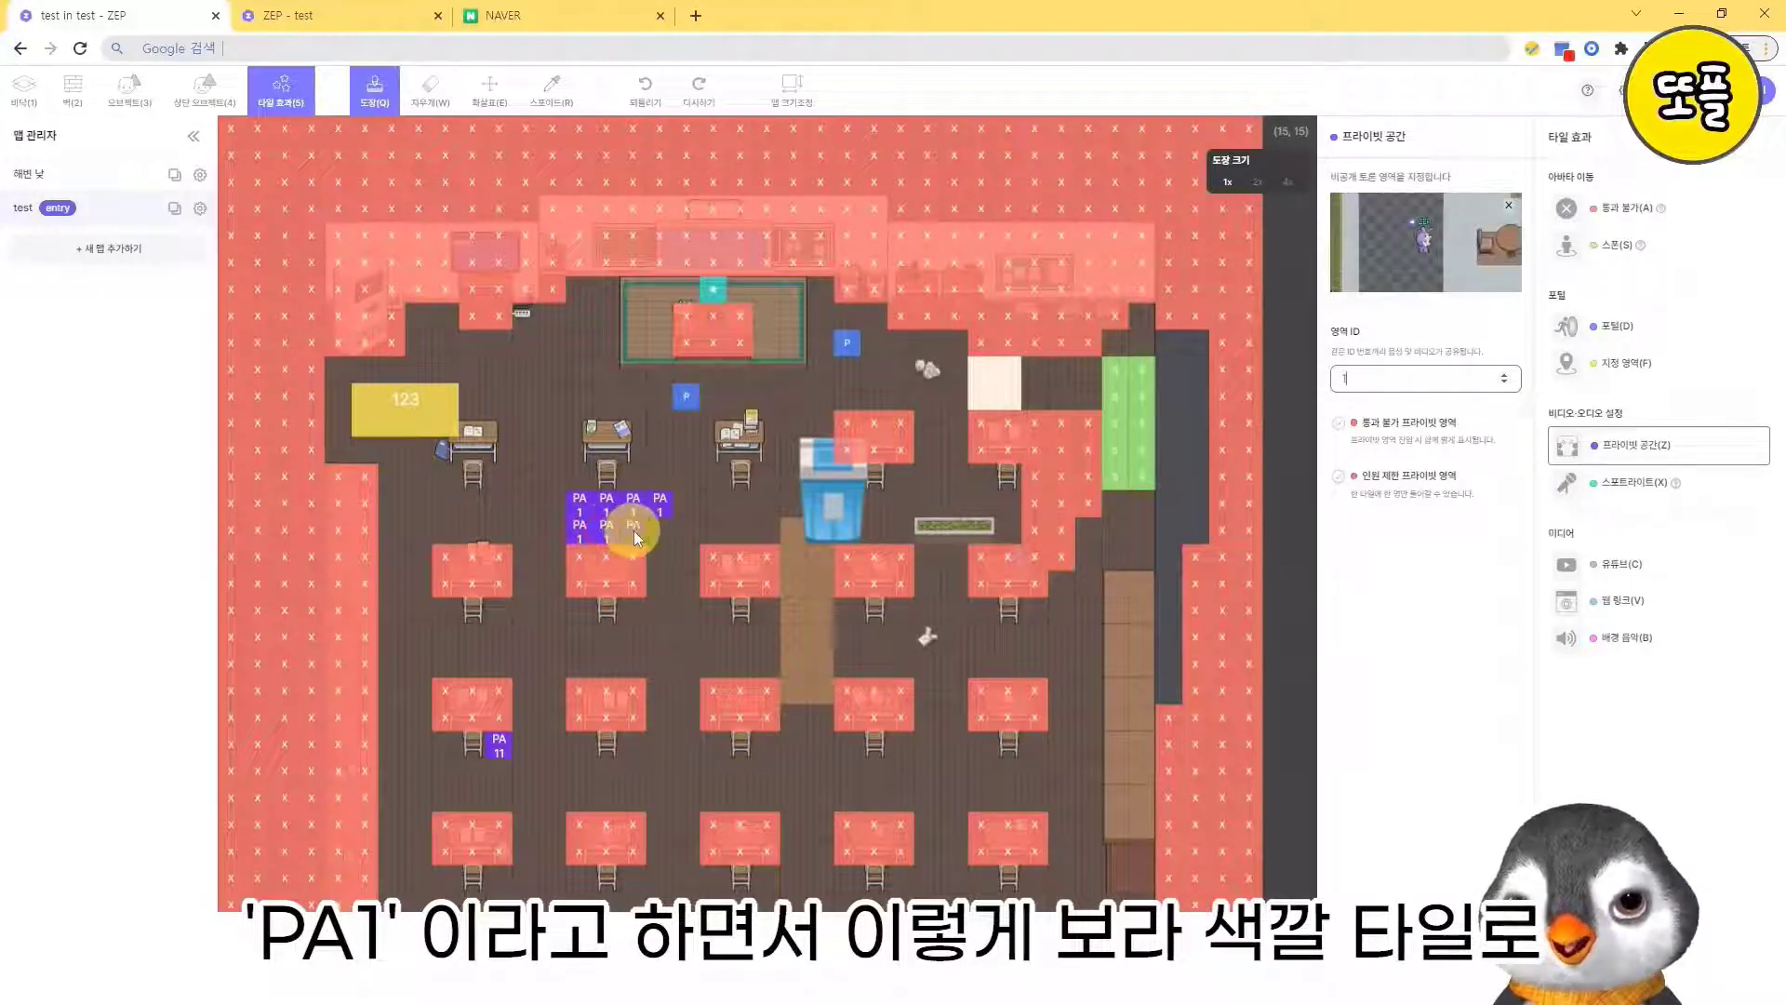
{"action": "mouse_move", "coordinate": [696, 527]}
{"action": "left_mouse_down"}
{"action": "mouse_move", "coordinate": [696, 508]}
{"action": "mouse_move", "coordinate": [607, 479]}
{"action": "left_mouse_up"}
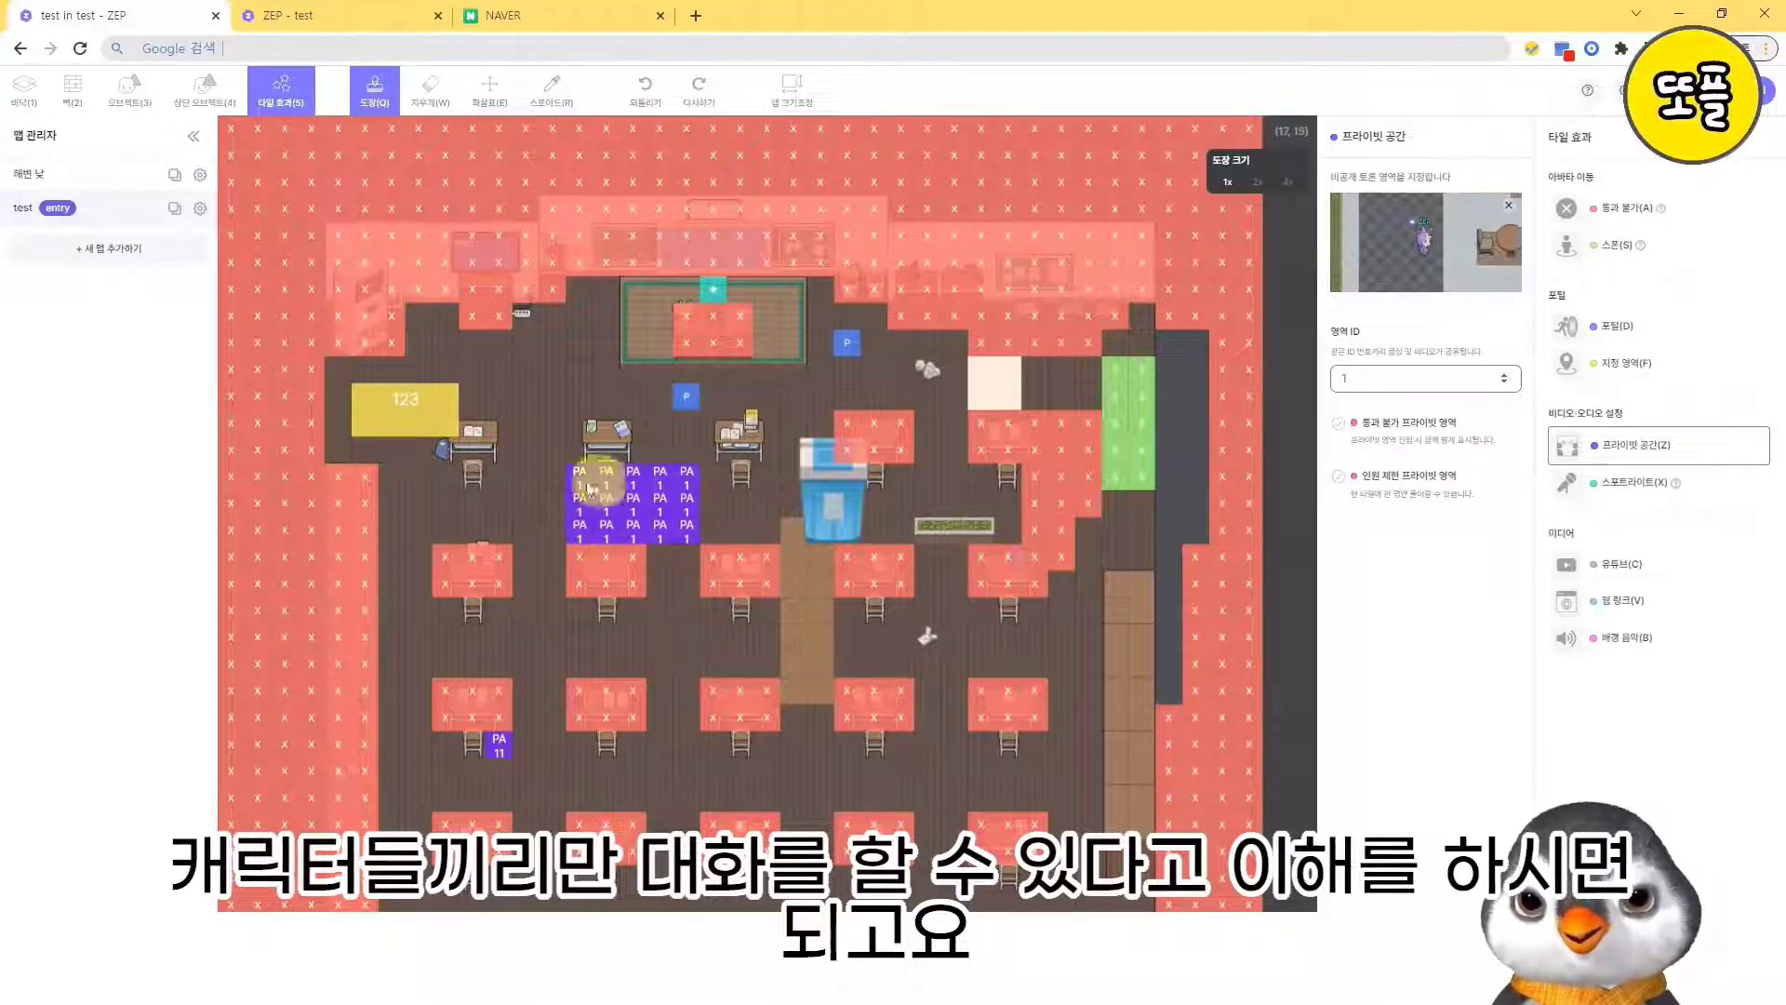
- Stamp a row of seven spotlight tiles along the upper edge of the teacher's platform
{"action": "left_click", "coordinate": [1637, 495]}
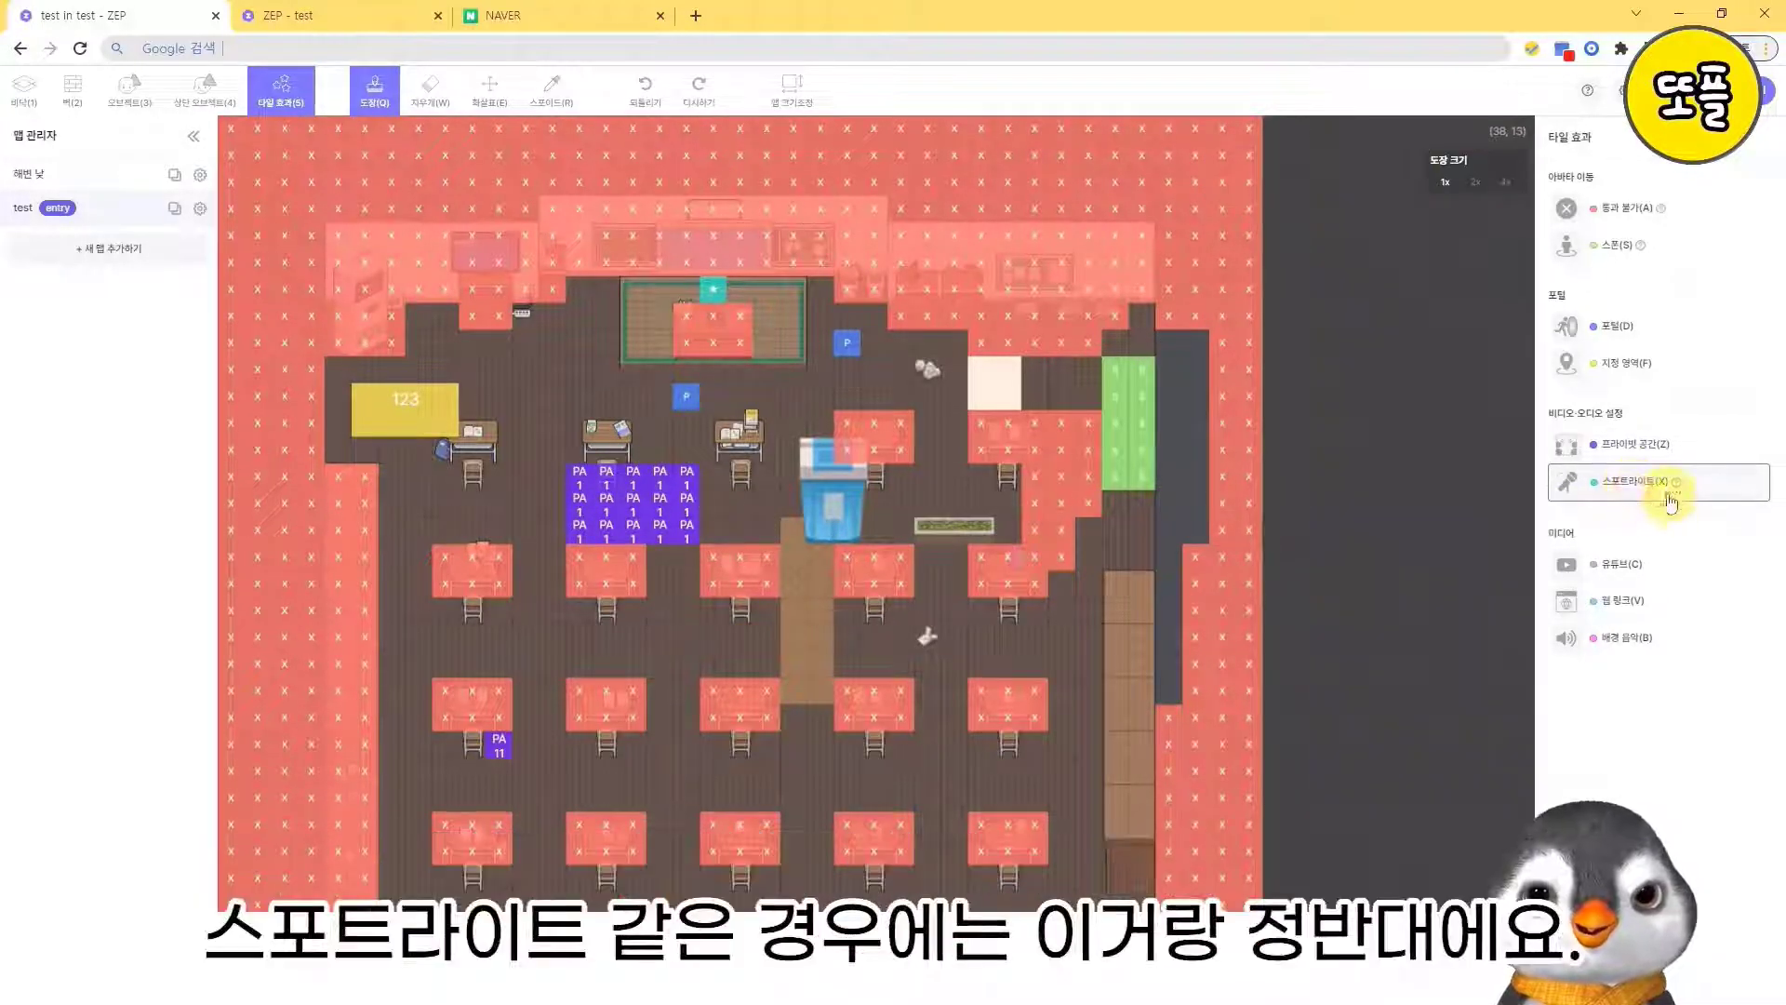
{"action": "left_click", "coordinate": [686, 289]}
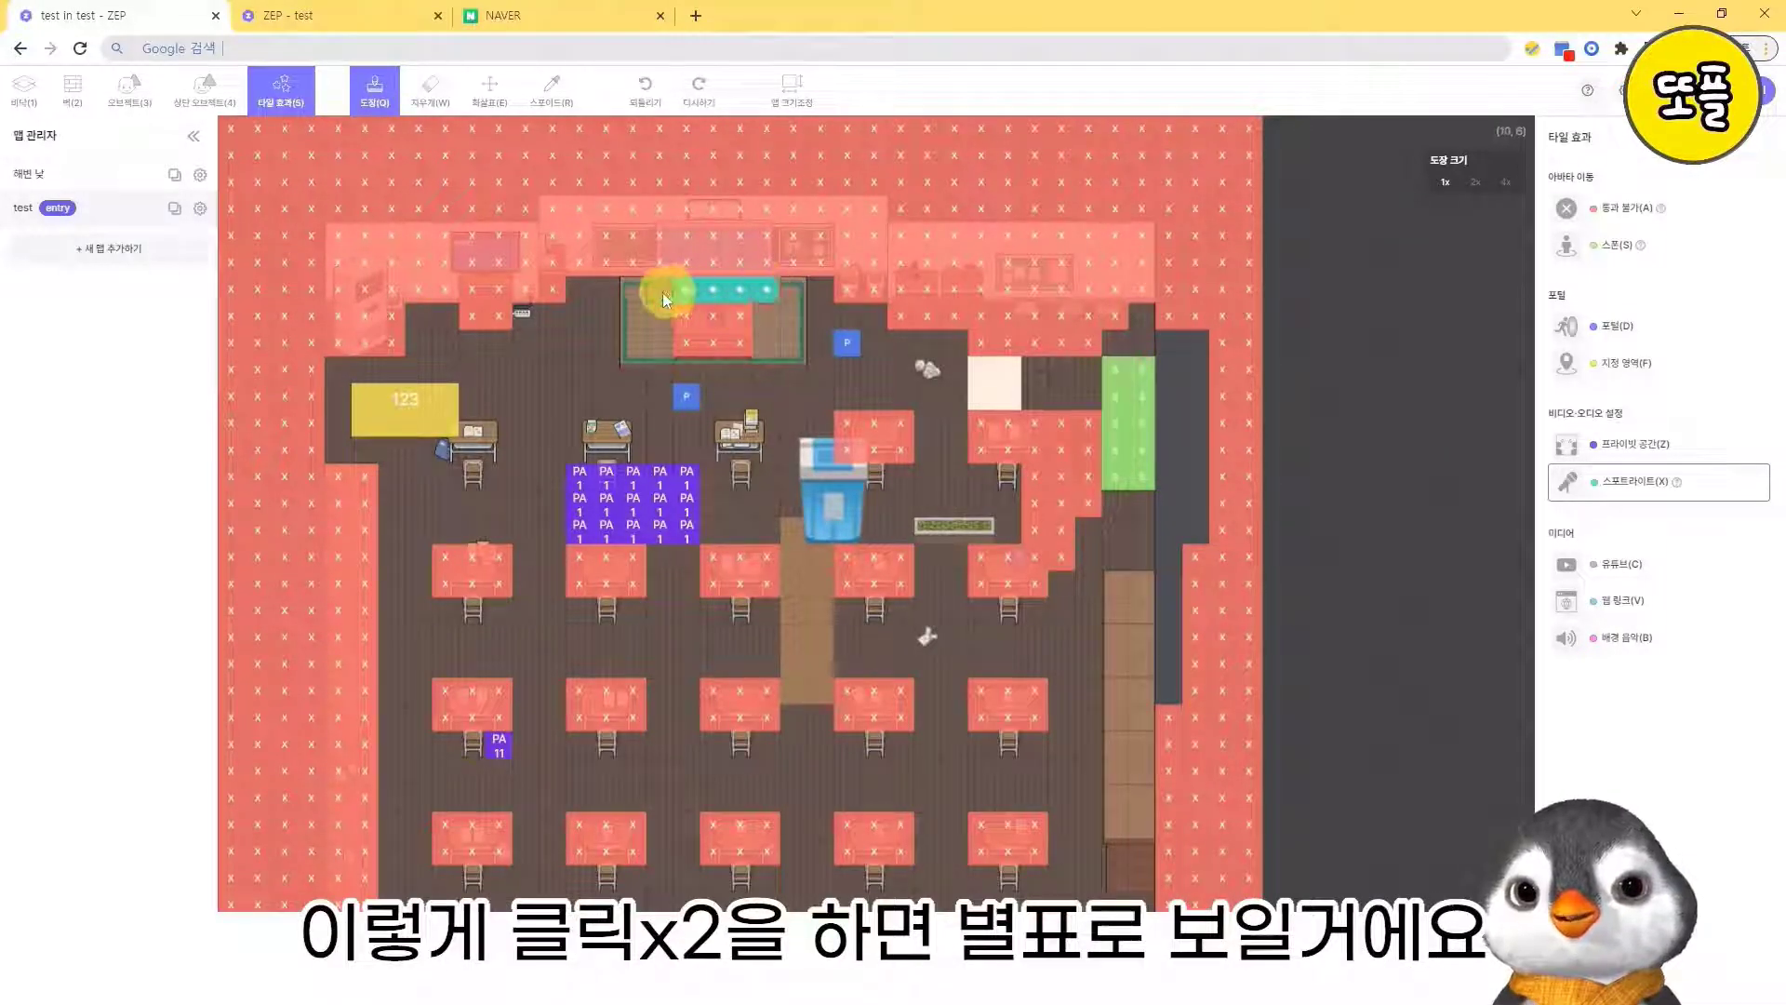
{"action": "left_click", "coordinate": [792, 286]}
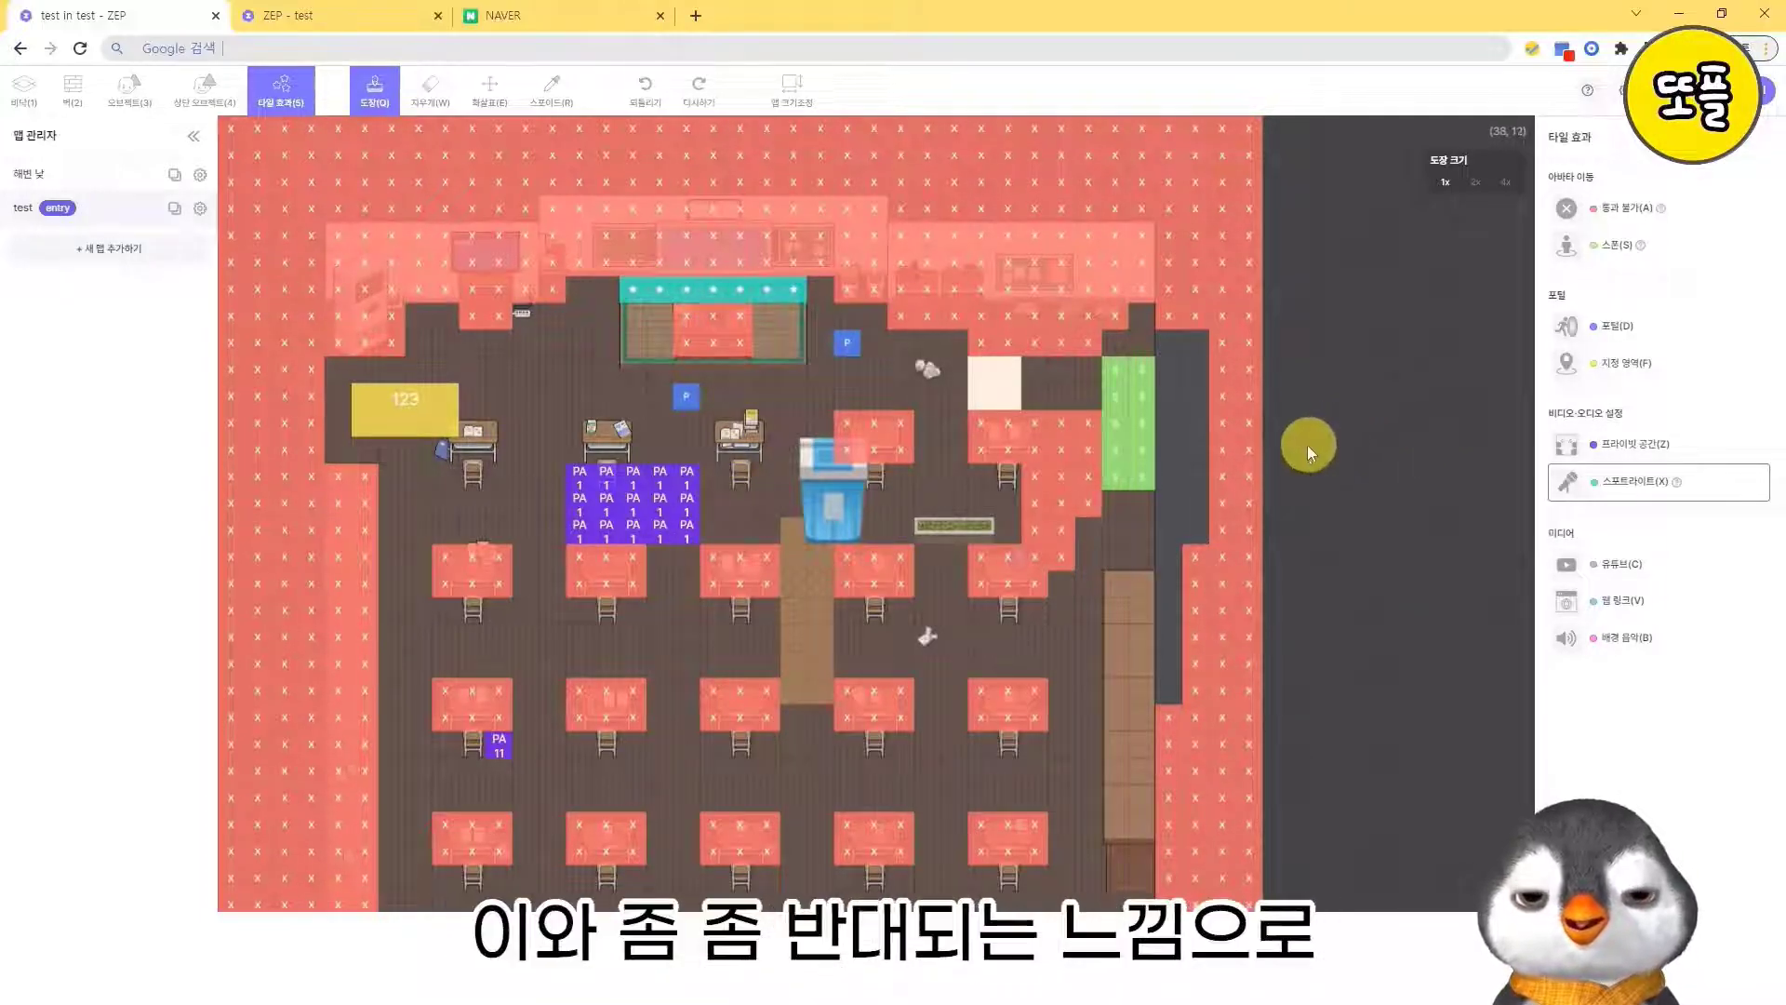
- Save the map, close the old play tab showing the beach, and launch the test map in play mode from the editor
{"action": "left_click", "coordinate": [1570, 447]}
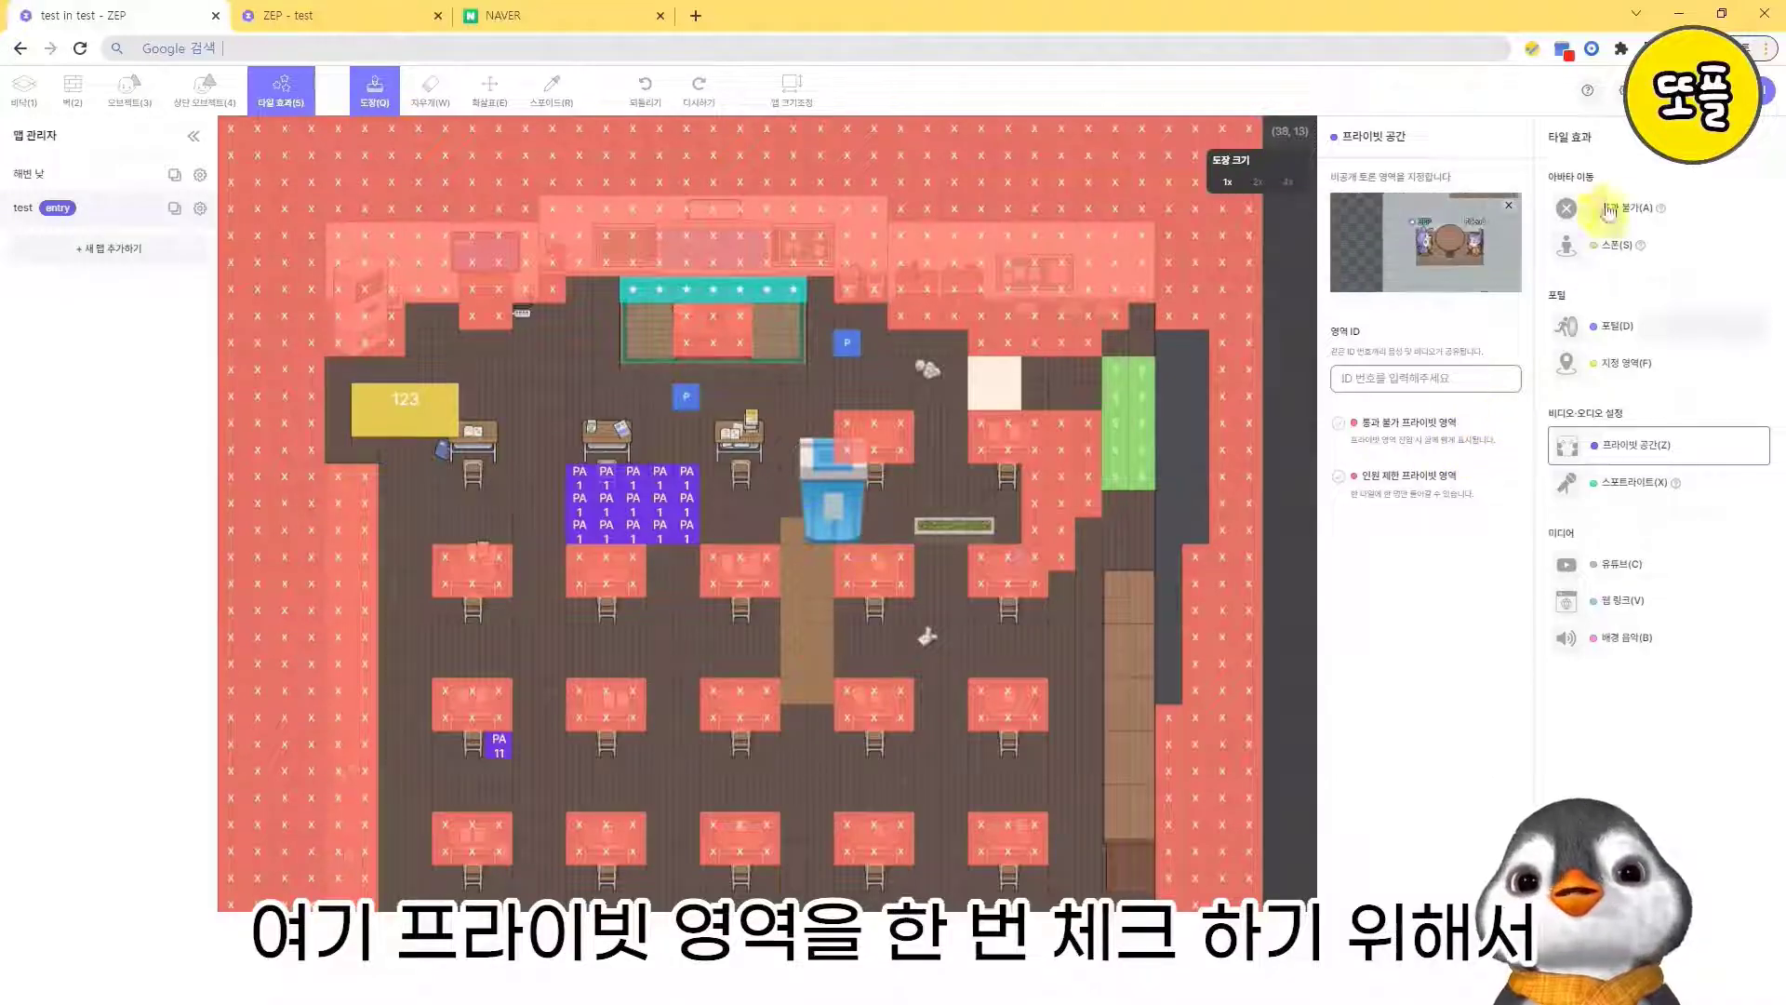
{"action": "left_click", "coordinate": [1686, 90]}
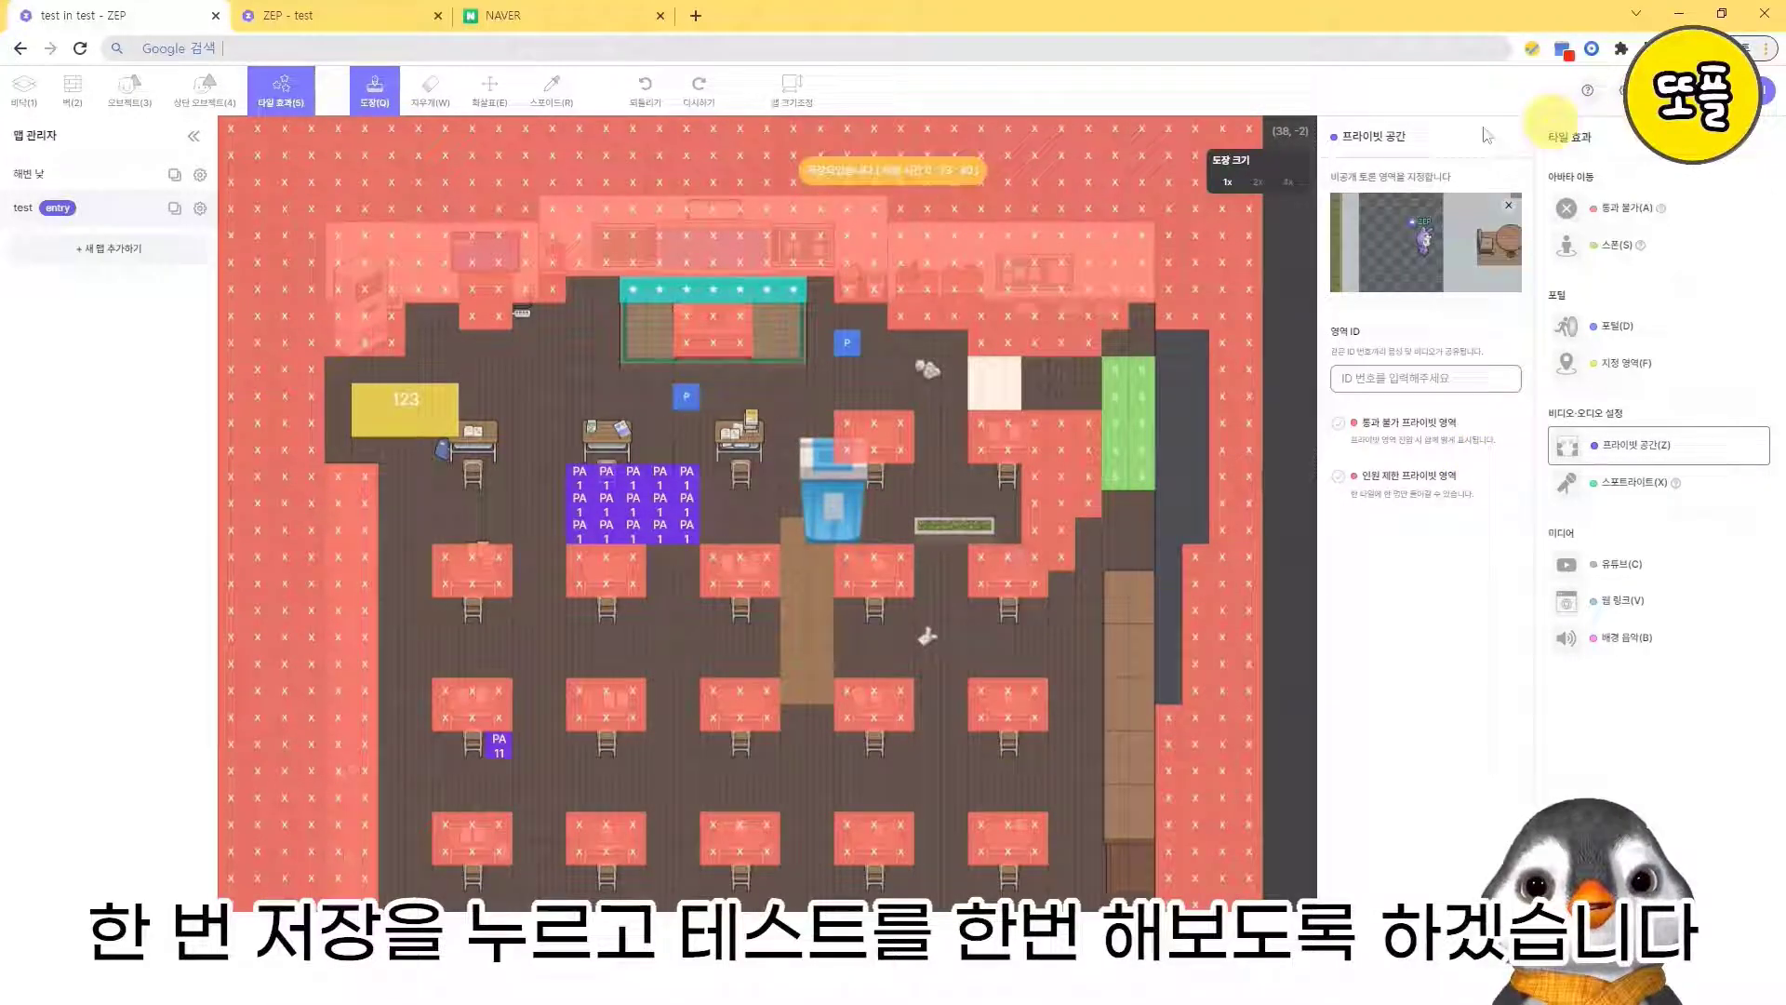
{"action": "left_click", "coordinate": [390, 16]}
{"action": "left_click", "coordinate": [150, 16]}
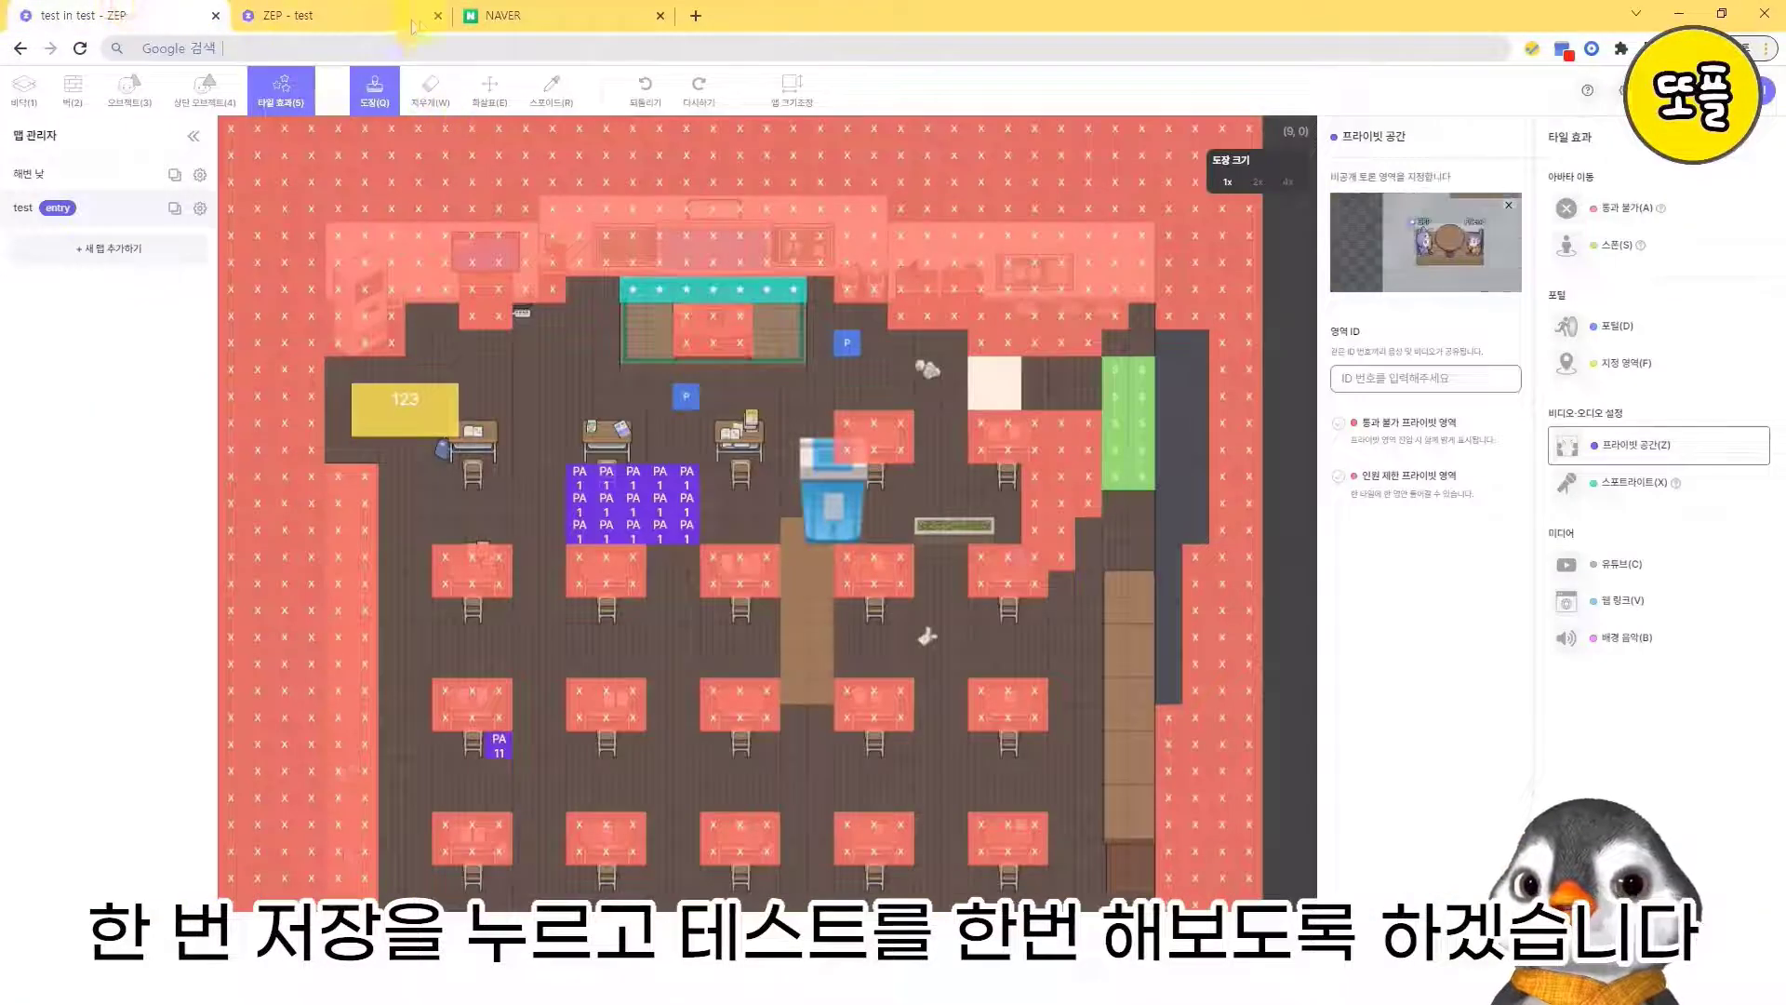
{"action": "left_click", "coordinate": [358, 13]}
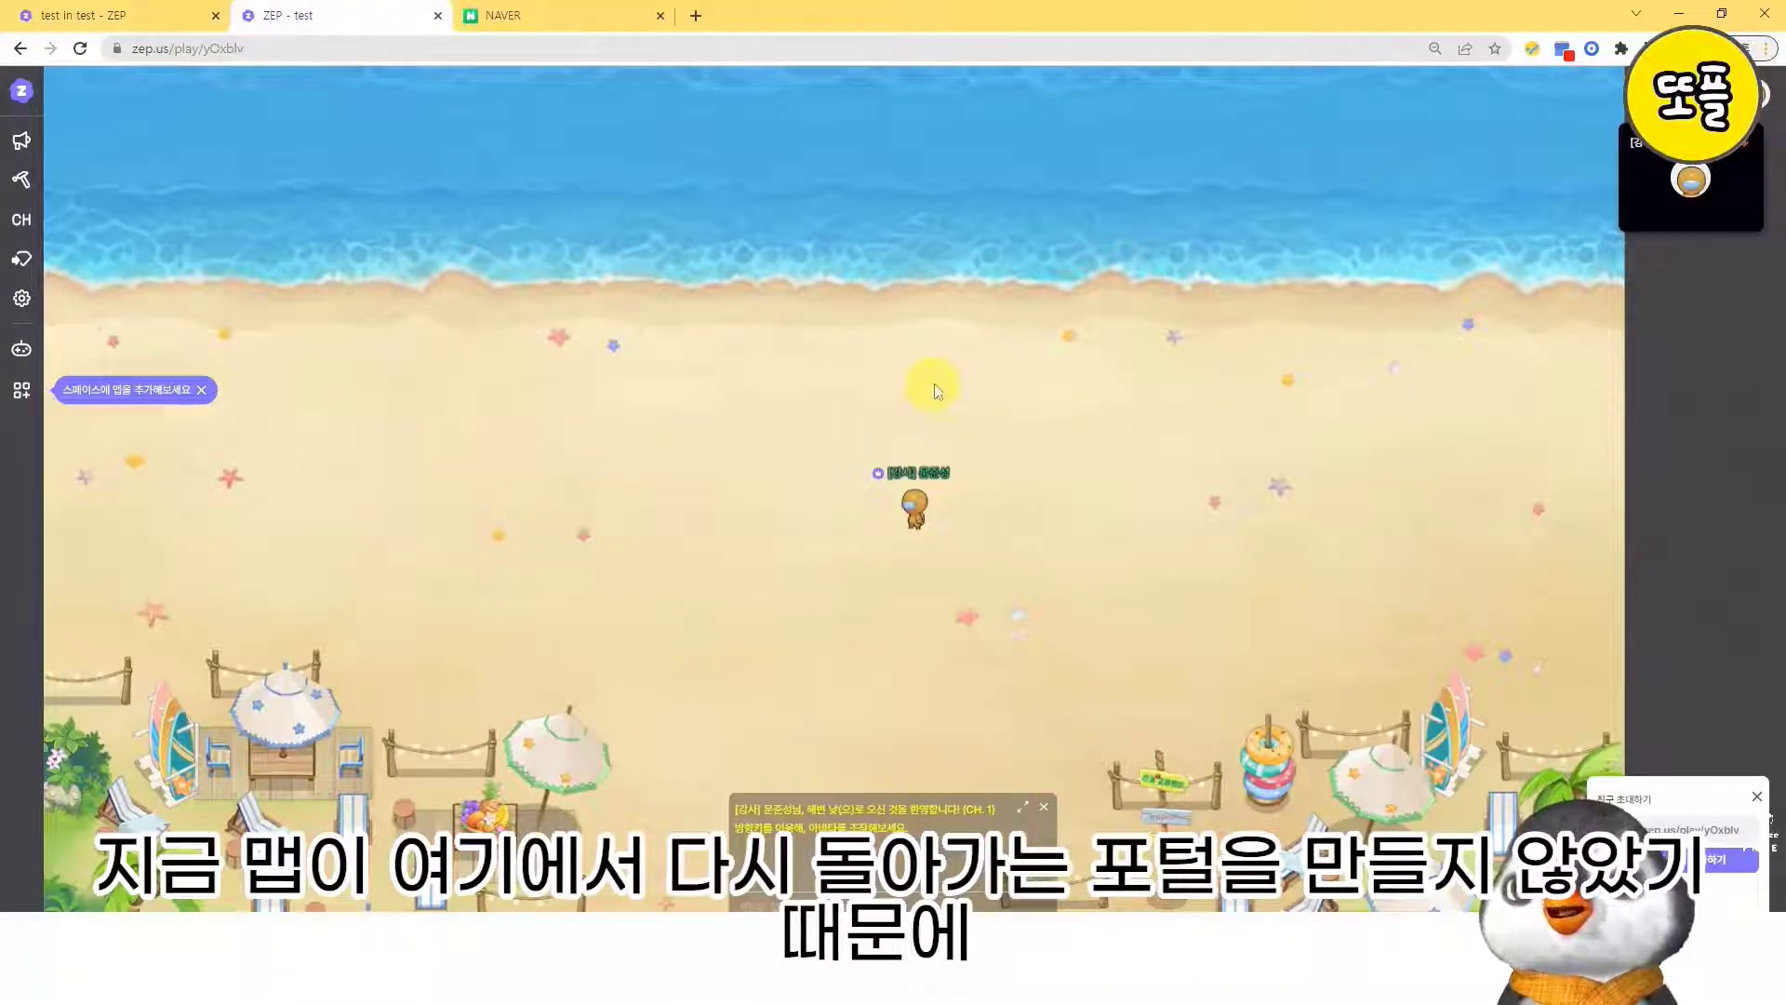
{"action": "left_click", "coordinate": [438, 15]}
{"action": "left_click", "coordinate": [140, 15]}
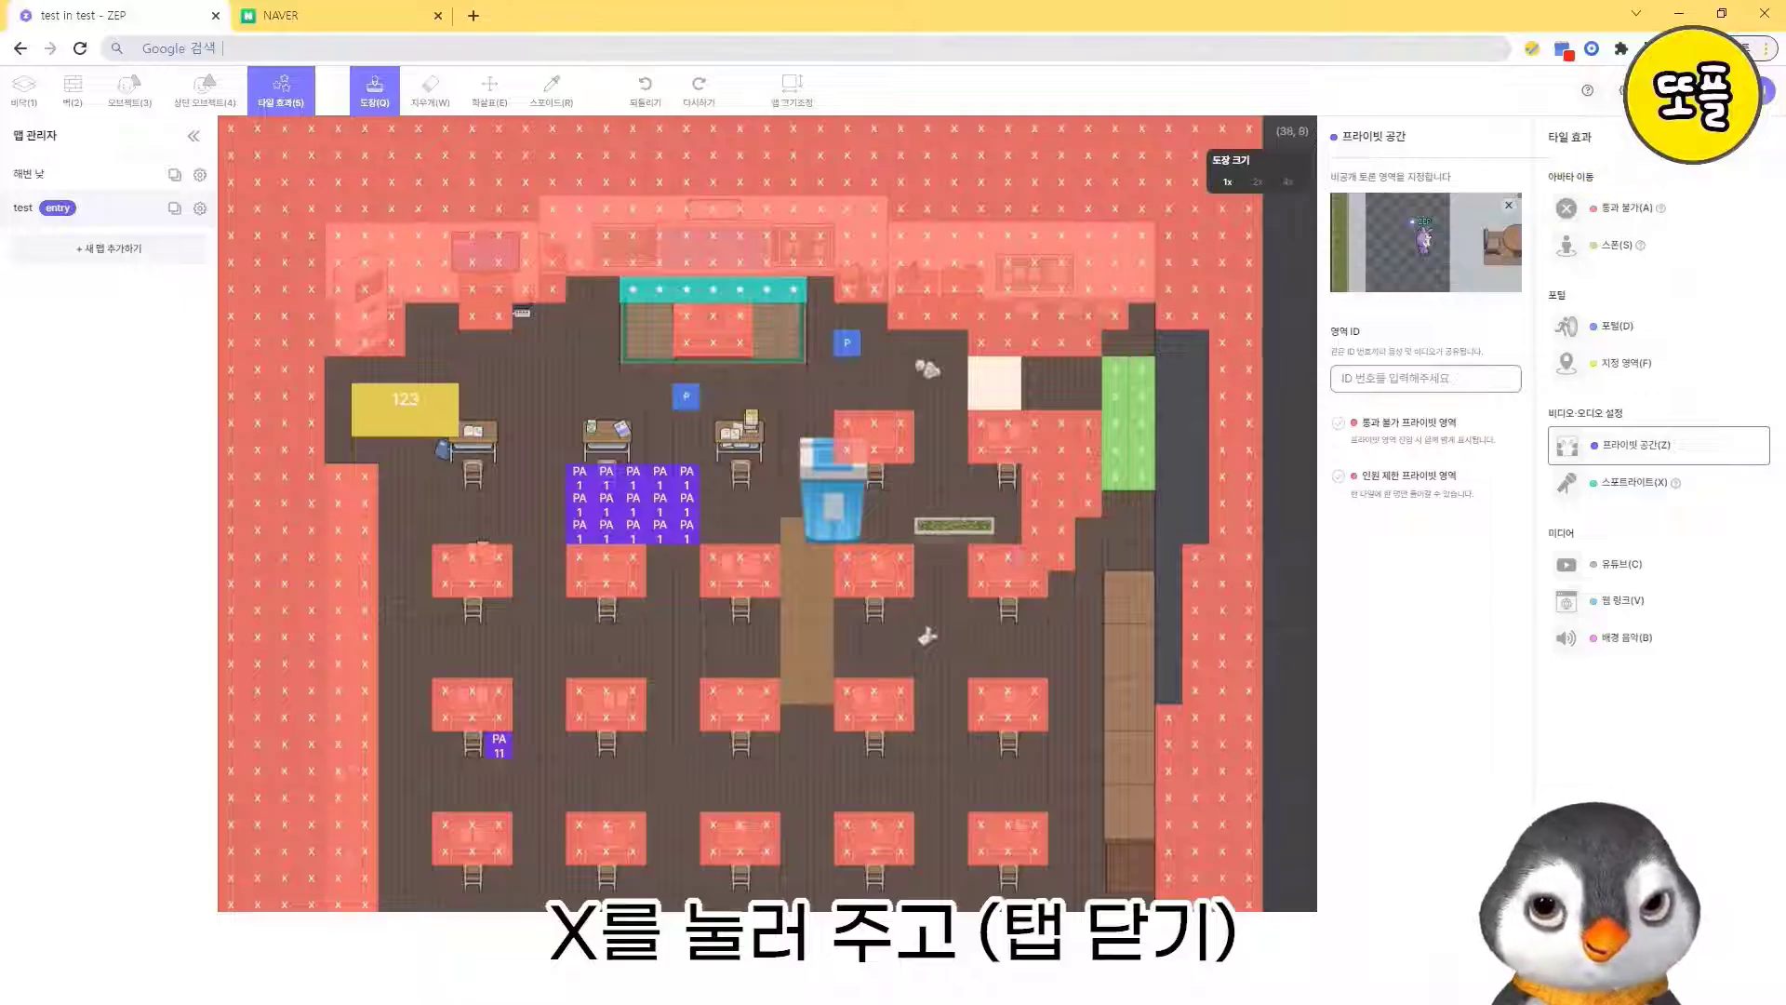
{"action": "left_click", "coordinate": [1721, 91]}
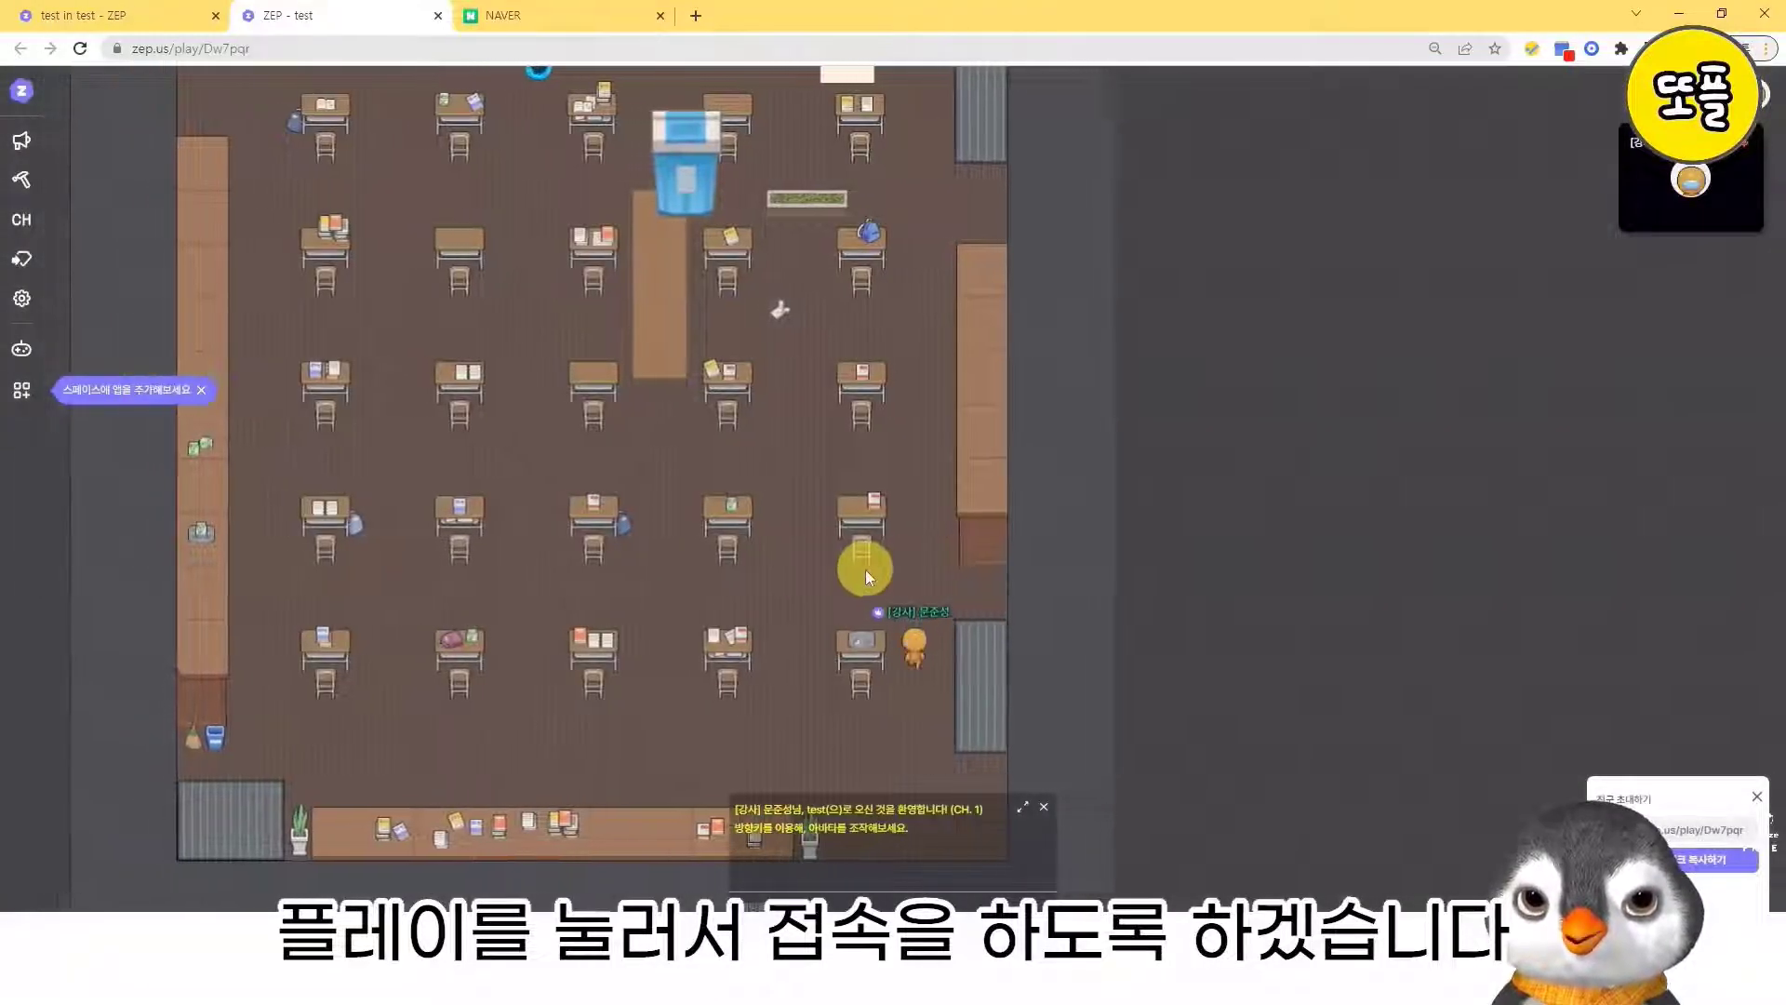
- Walk the avatar up through the classroom desks into the private space below the second front desk
{"action": "key", "text": "Left"}
{"action": "key", "text": "Up"}
{"action": "key", "text": "Left"}
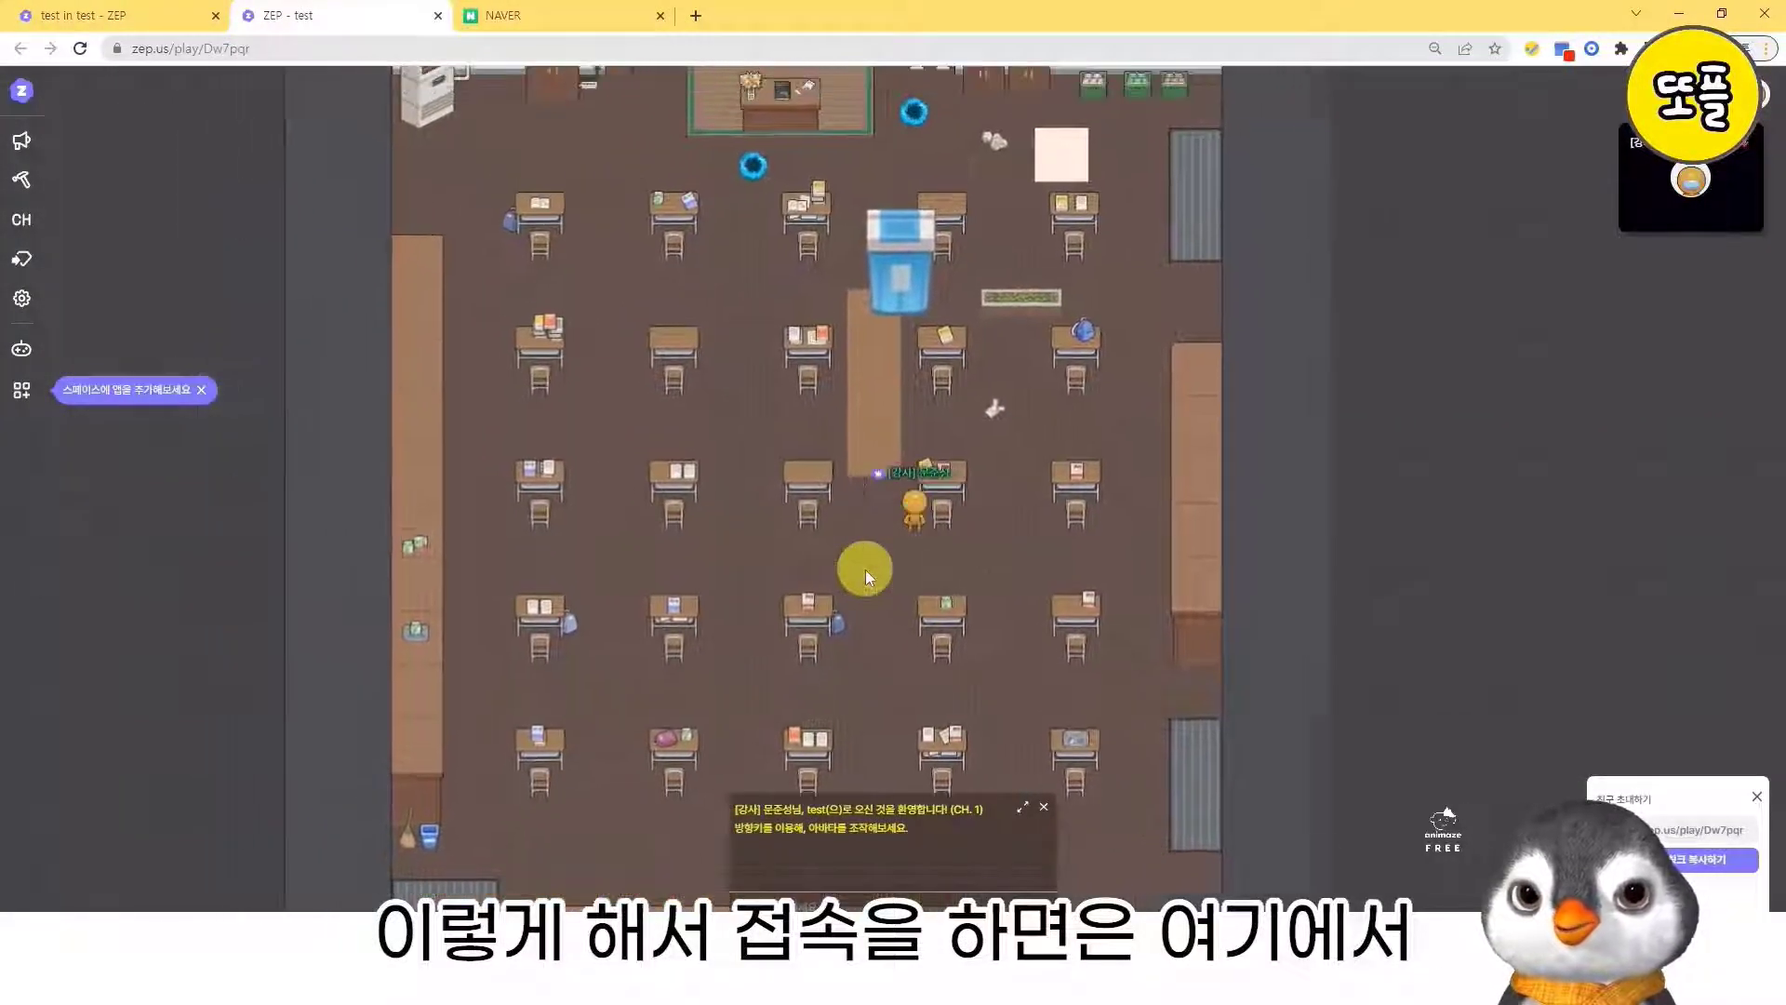
{"action": "key", "text": "Up"}
{"action": "key", "text": "Left"}
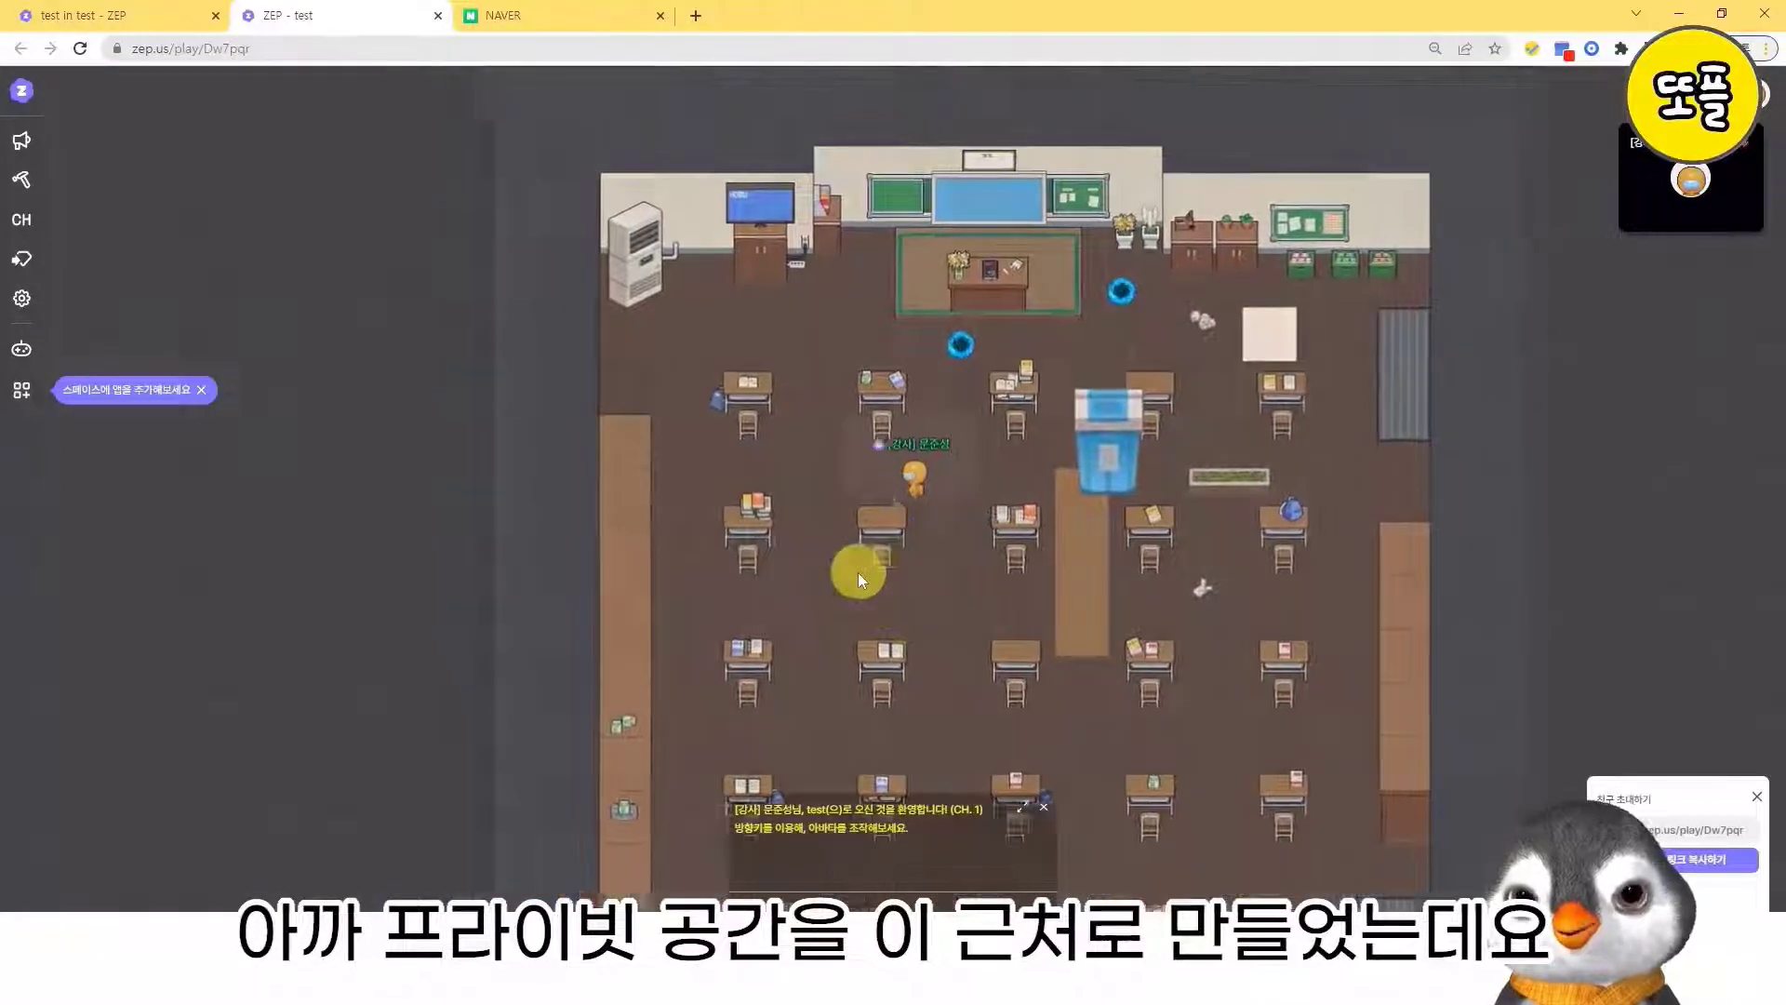
{"action": "key", "text": "Up"}
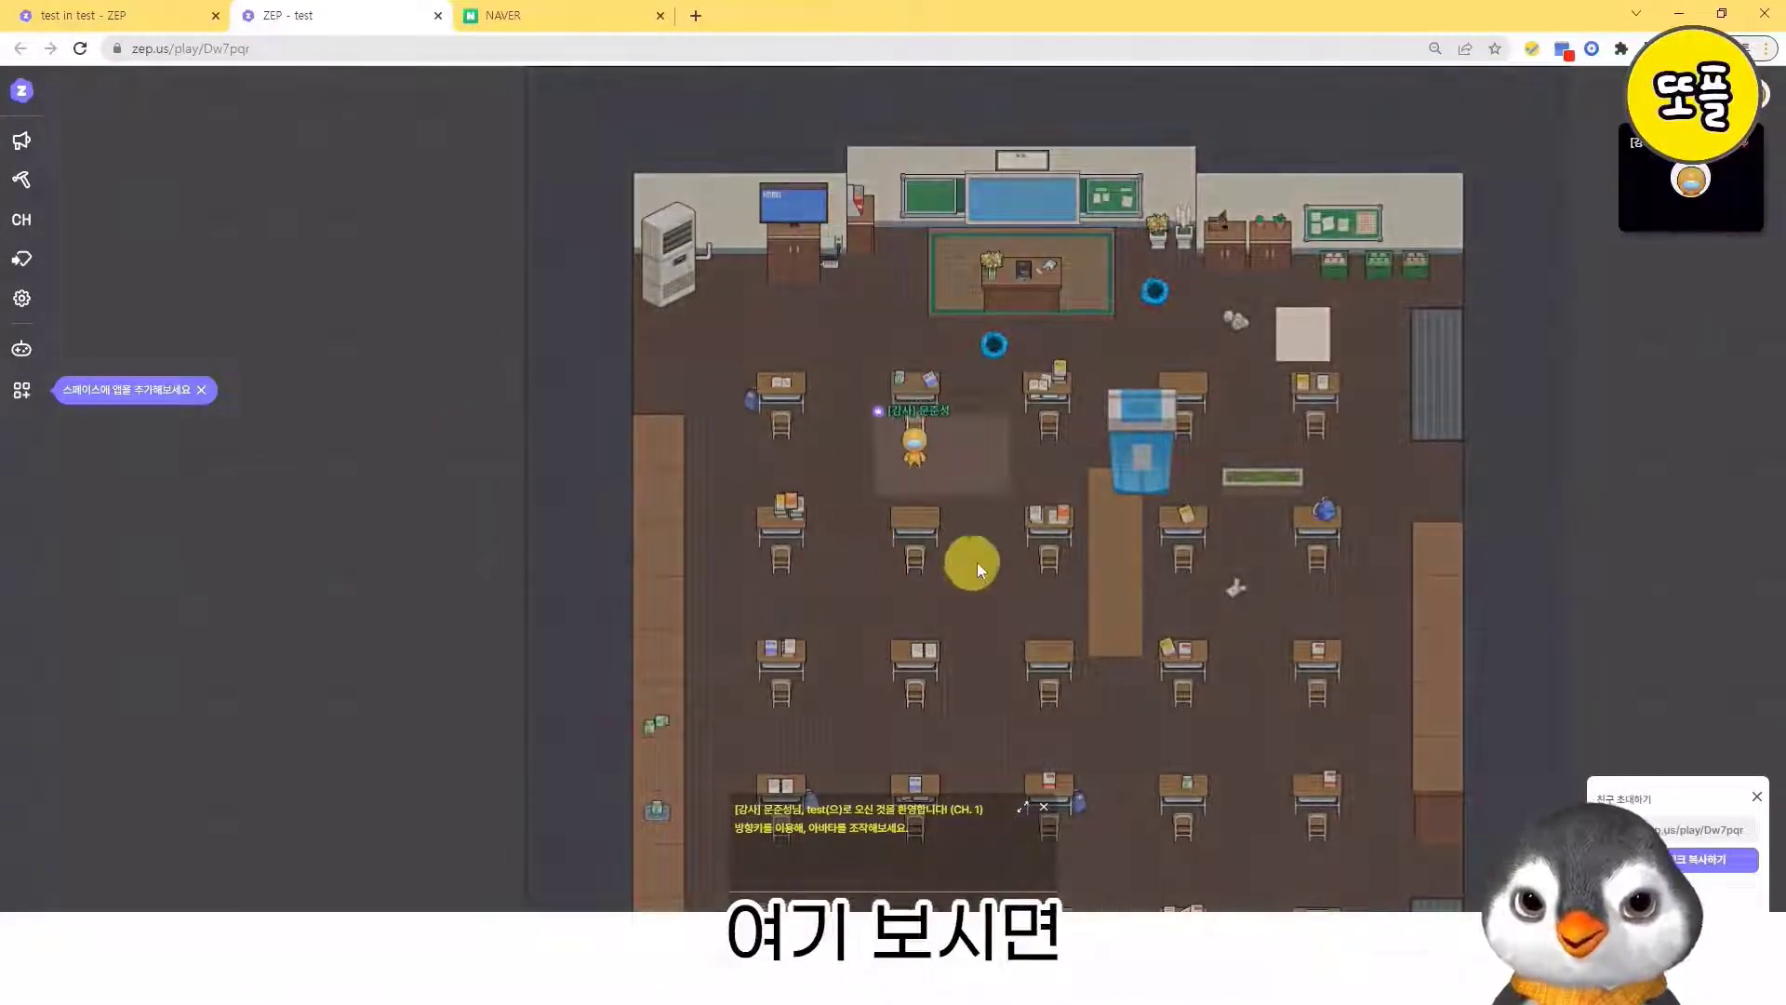
{"action": "key", "text": "Down"}
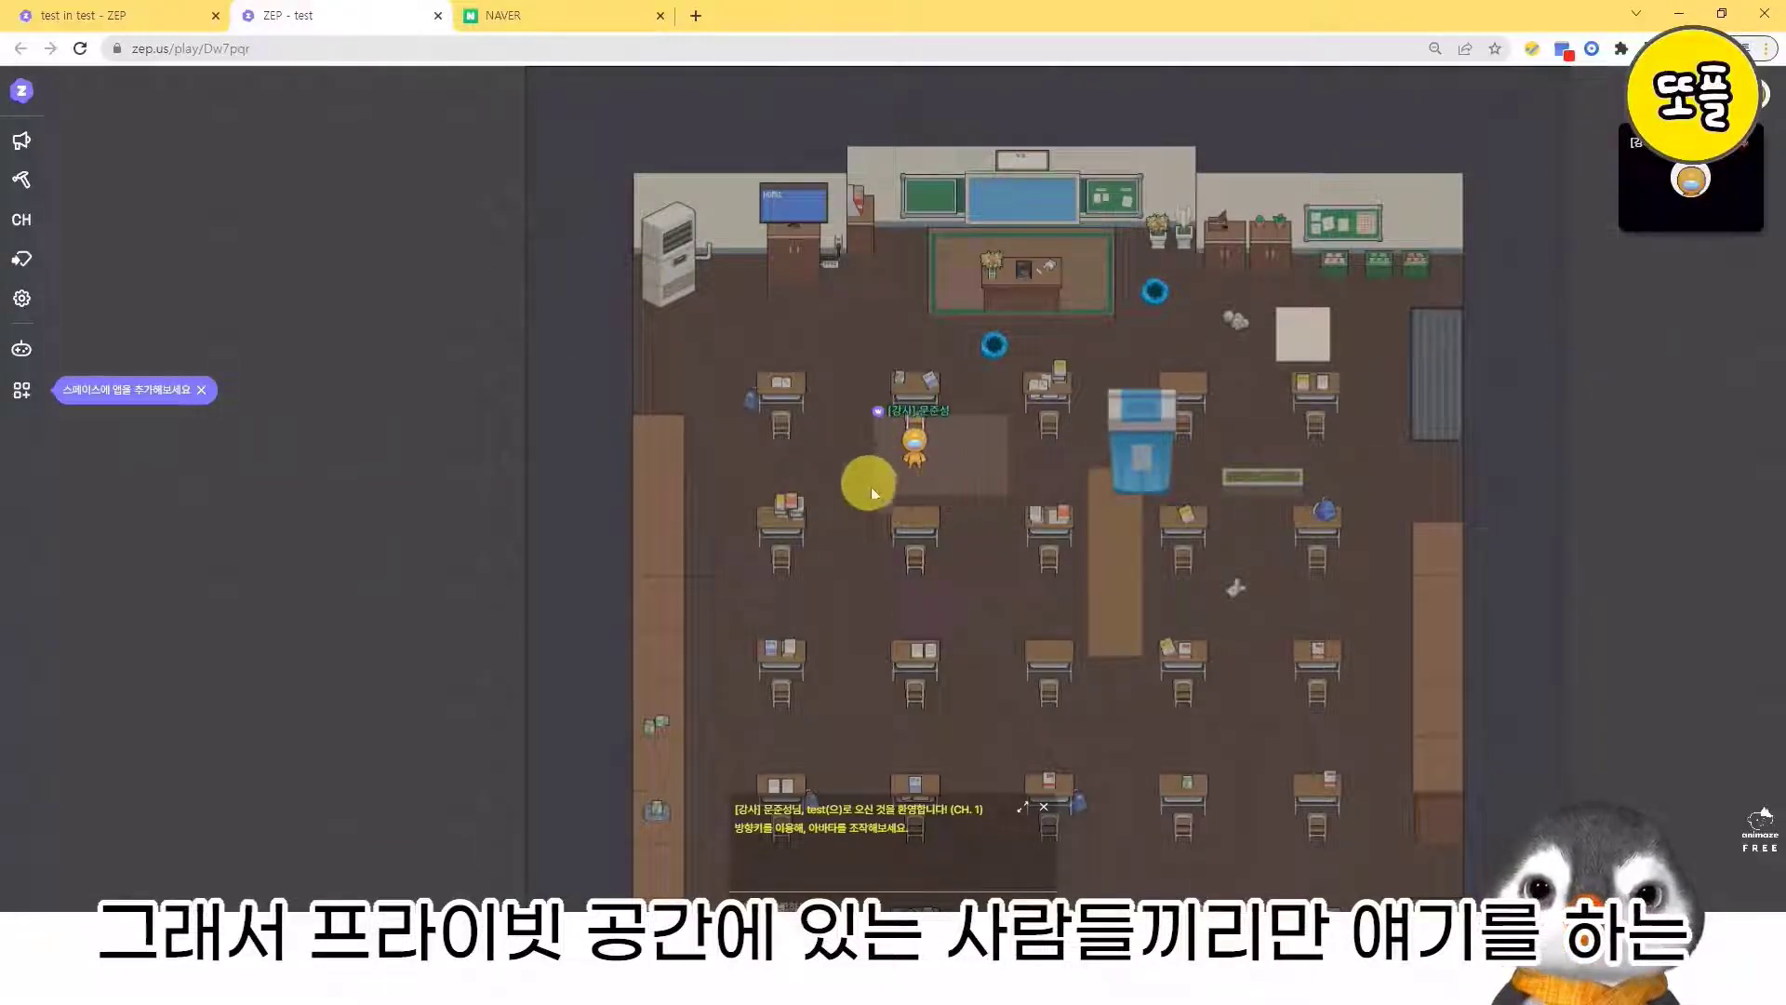
- Walk the avatar out of the private space and up onto the spotlight tiles behind the teacher's desk
{"action": "key", "text": "Up"}
{"action": "key", "text": "Up"}
{"action": "key", "text": "Up"}
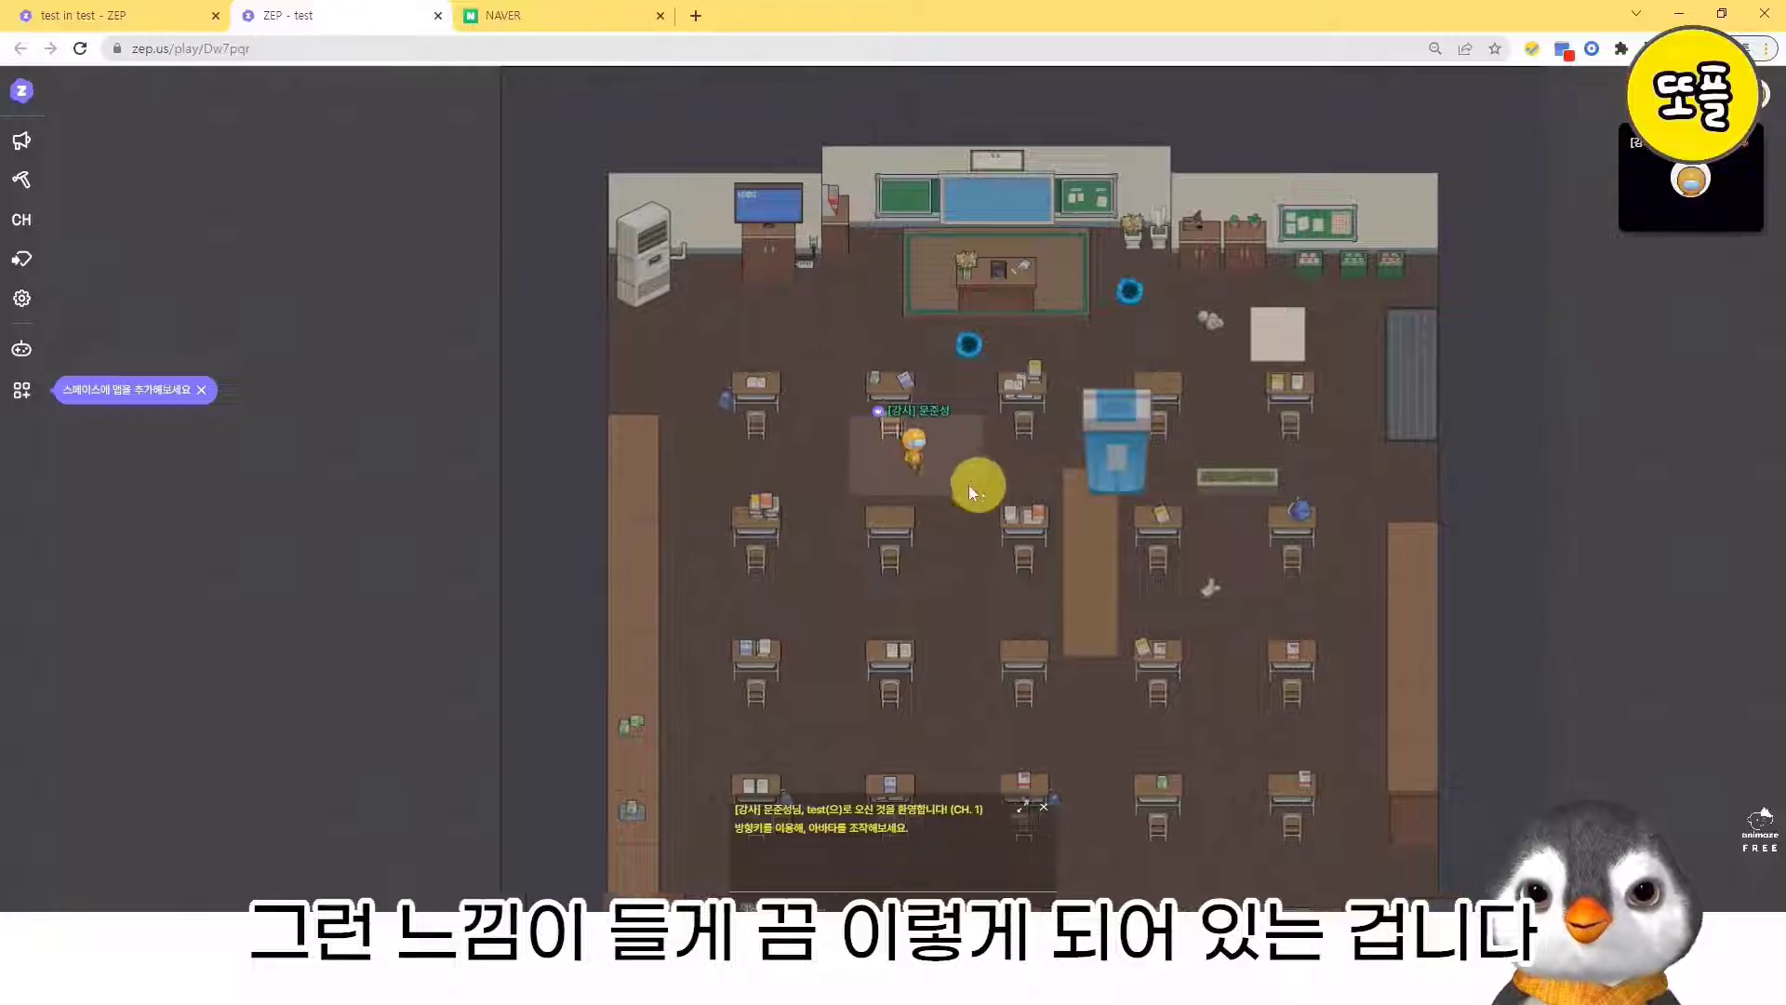
{"action": "key", "text": "Up"}
{"action": "key", "text": "Up"}
{"action": "key", "text": "Up"}
{"action": "key", "text": "Up"}
{"action": "key", "text": "Right"}
{"action": "key", "text": "Right"}
{"action": "key", "text": "Right"}
{"action": "key", "text": "Right"}
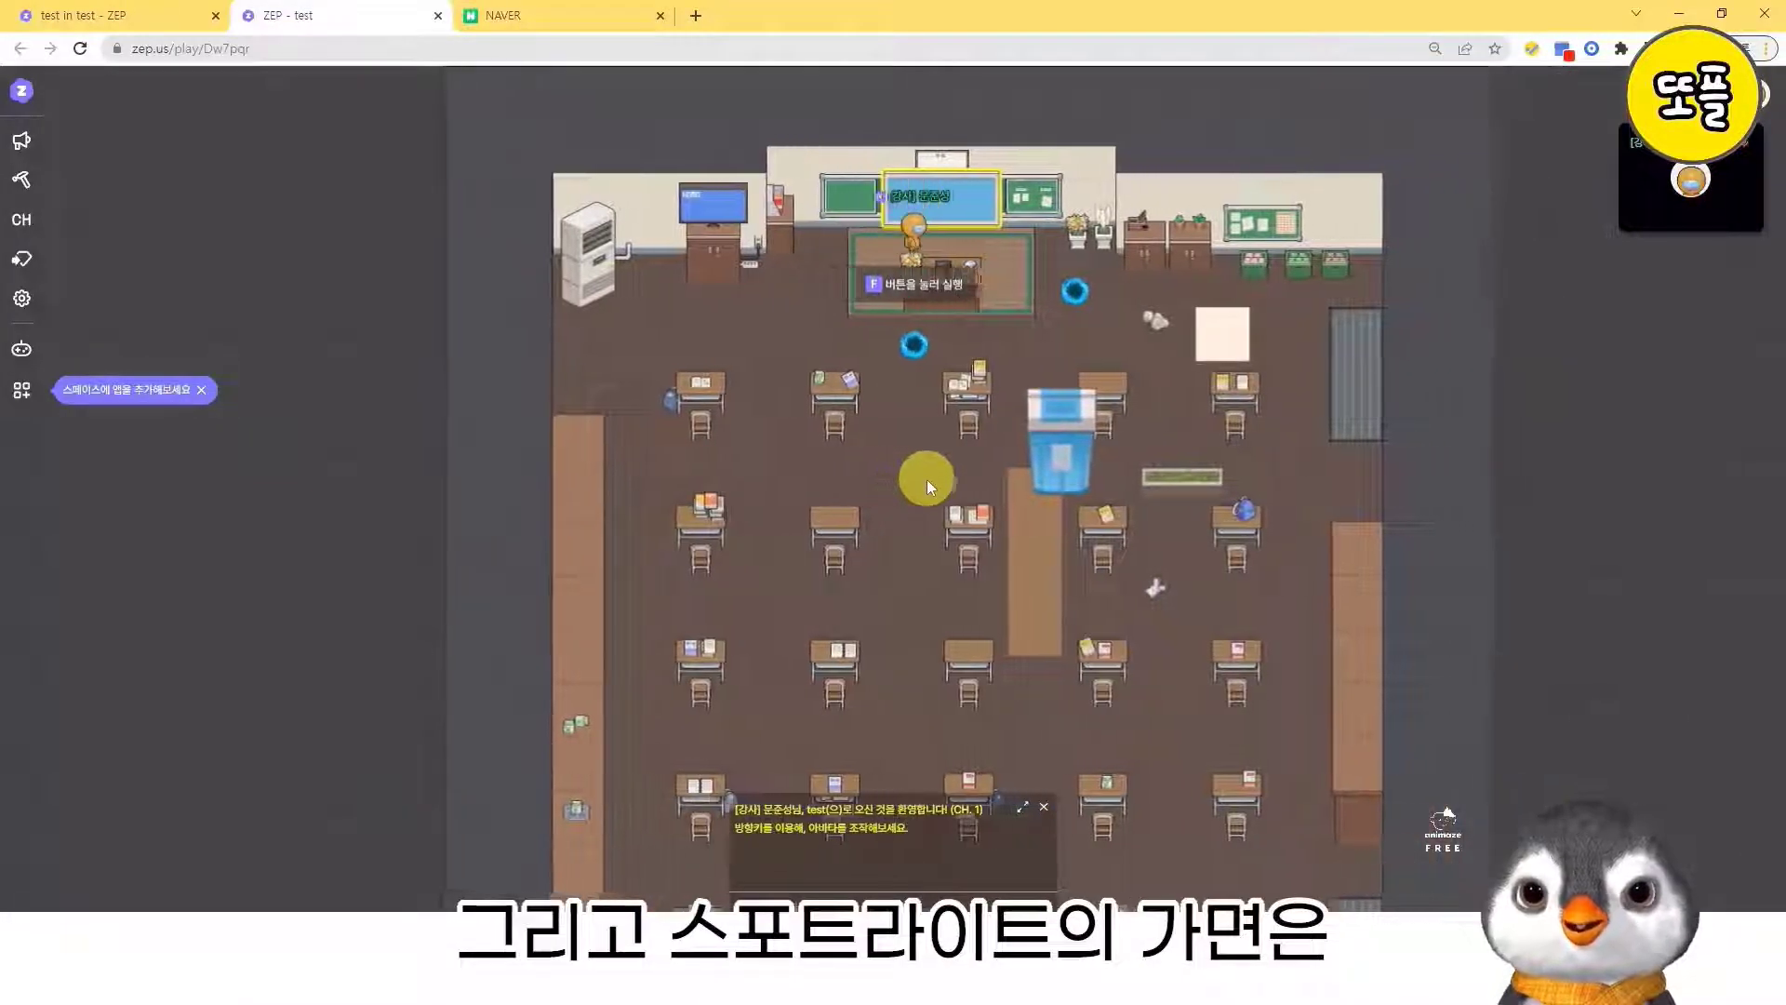
- Walk the avatar along the spotlight row and off the teacher's platform toward the TV cabinet
{"action": "key", "text": "Right"}
{"action": "key", "text": "Left"}
{"action": "key", "text": "Left"}
{"action": "key", "text": "Left"}
{"action": "key", "text": "Left"}
{"action": "key", "text": "Left"}
{"action": "key", "text": "Left"}
{"action": "key", "text": "Left"}
{"action": "key", "text": "Left"}
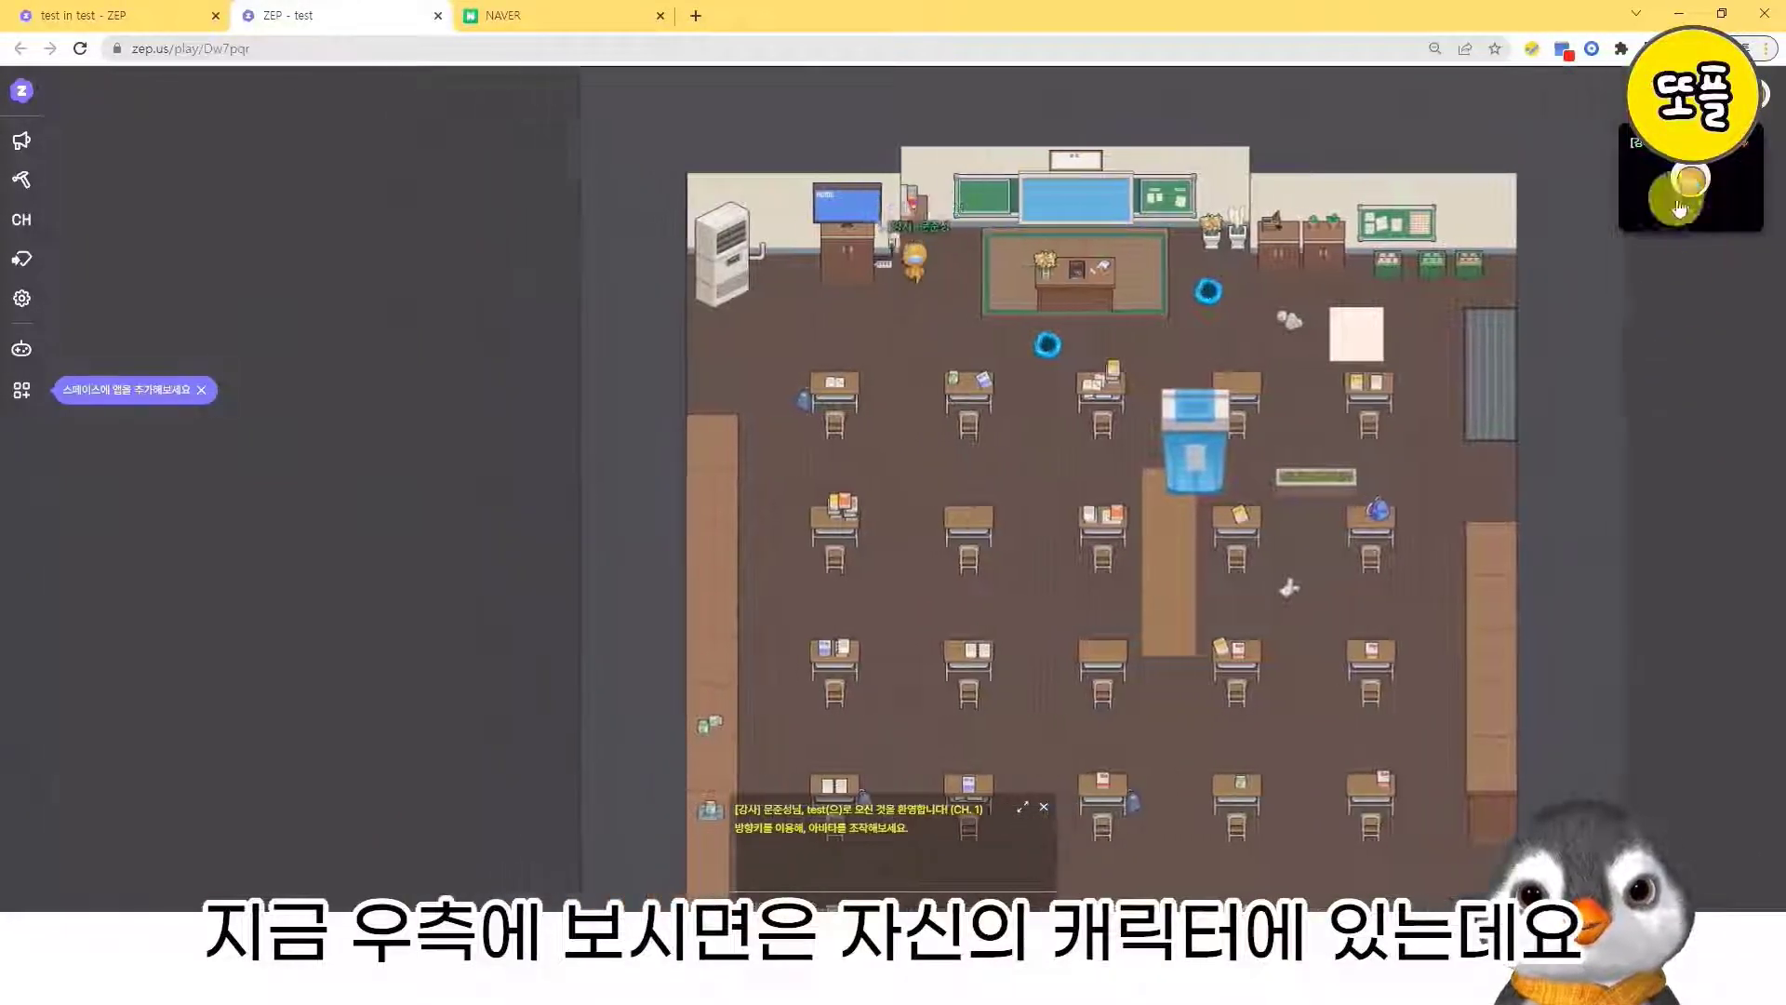
- Walk the avatar from the TV cabinet back onto the spotlight tiles behind the teacher's desk
{"action": "key", "text": "Down"}
{"action": "key", "text": "Down"}
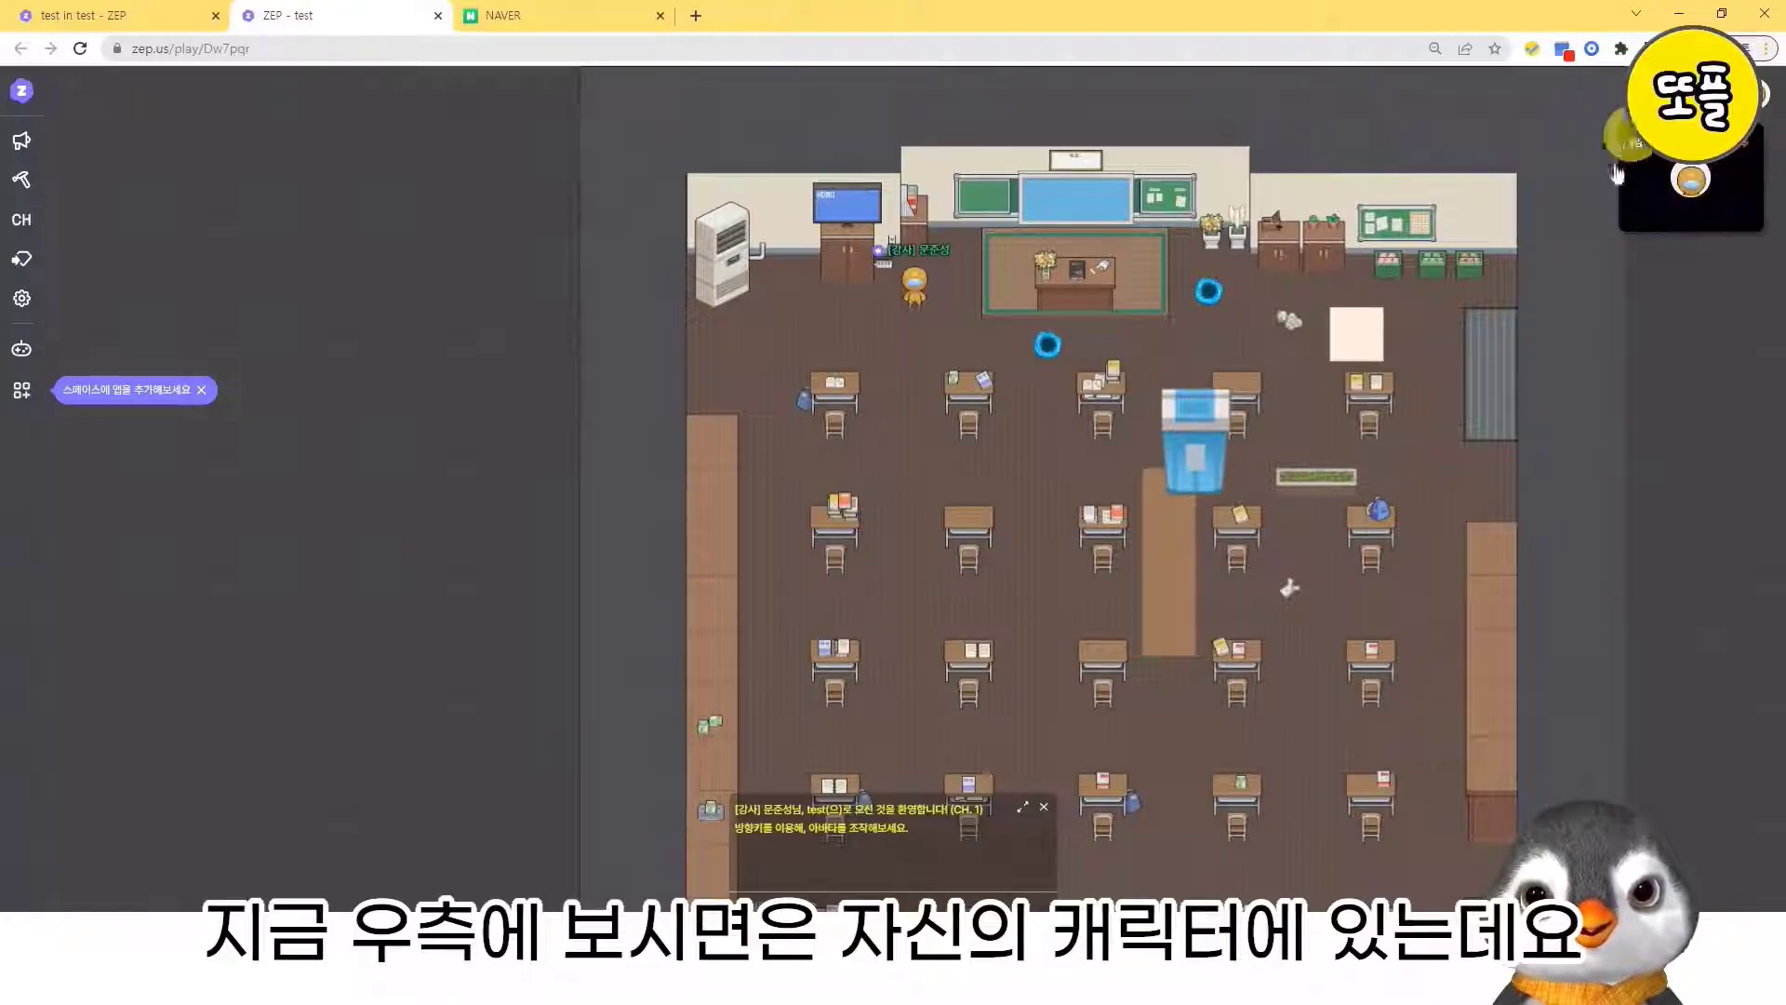
{"action": "key", "text": "Up"}
{"action": "key", "text": "Up"}
{"action": "key", "text": "Right"}
{"action": "key", "text": "Right"}
{"action": "key", "text": "Right"}
- Walk the avatar along the spotlight row, leave the teacher's platform, and go down among the student desks
{"action": "key", "text": "Right"}
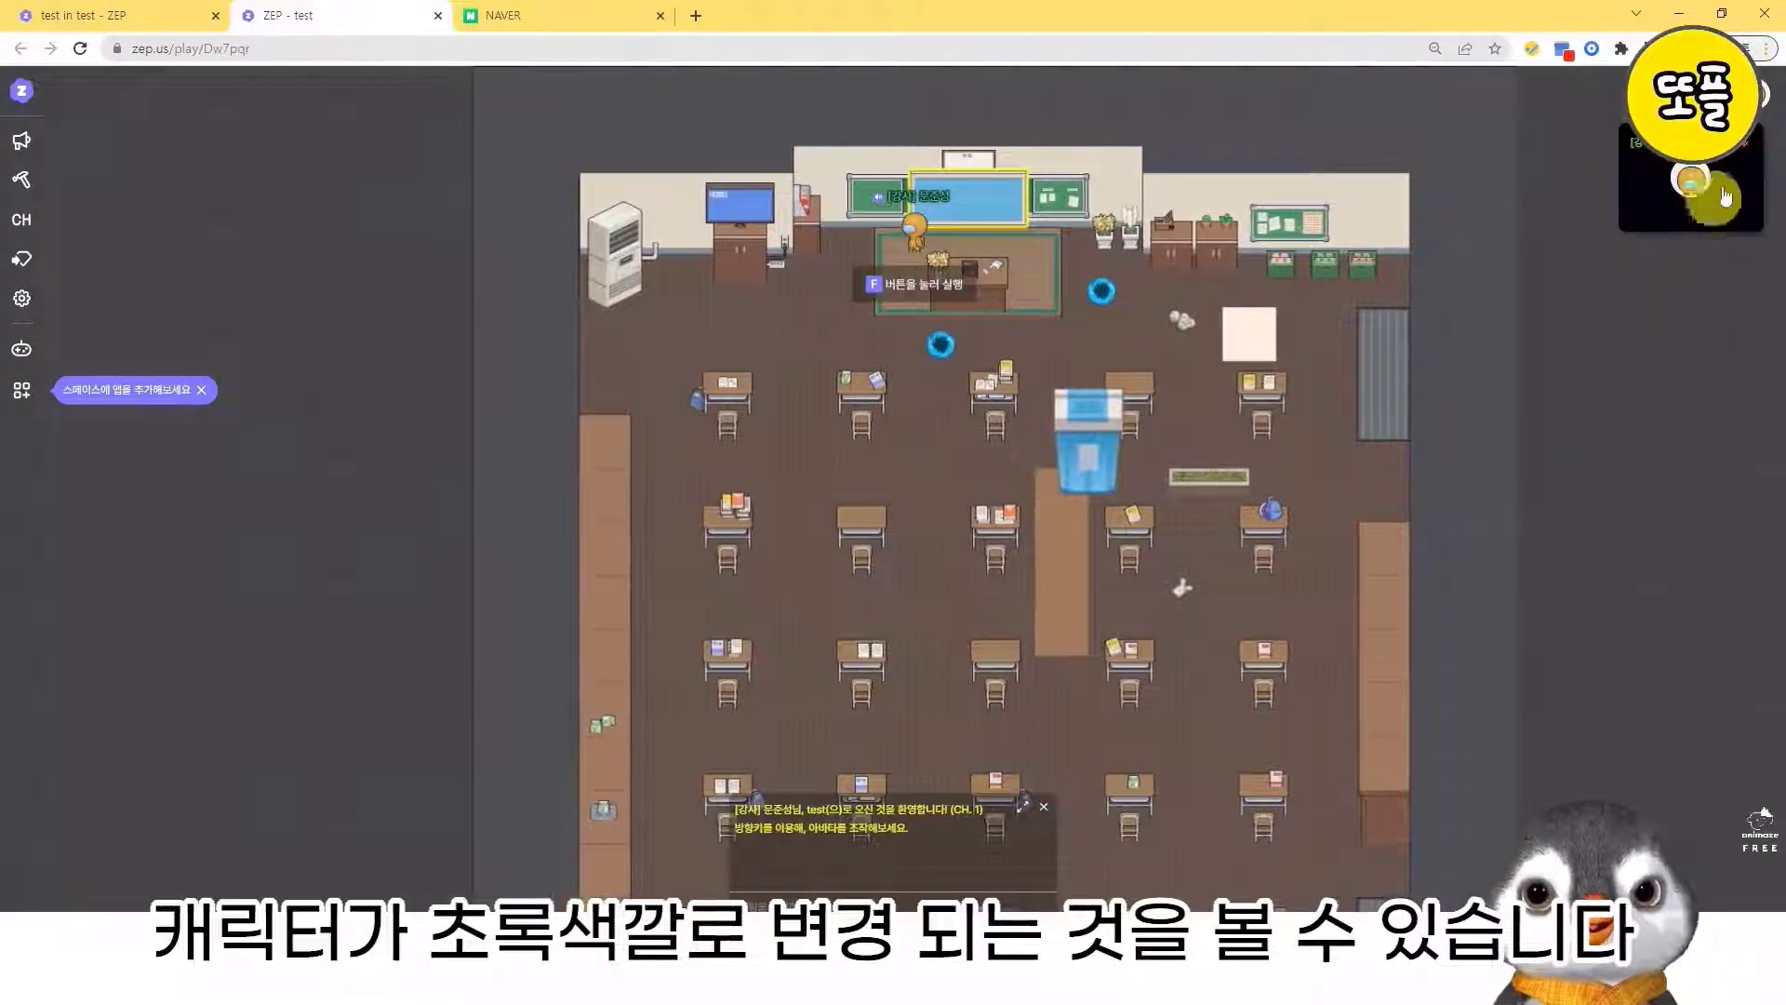
{"action": "key", "text": "Right"}
{"action": "key", "text": "Left"}
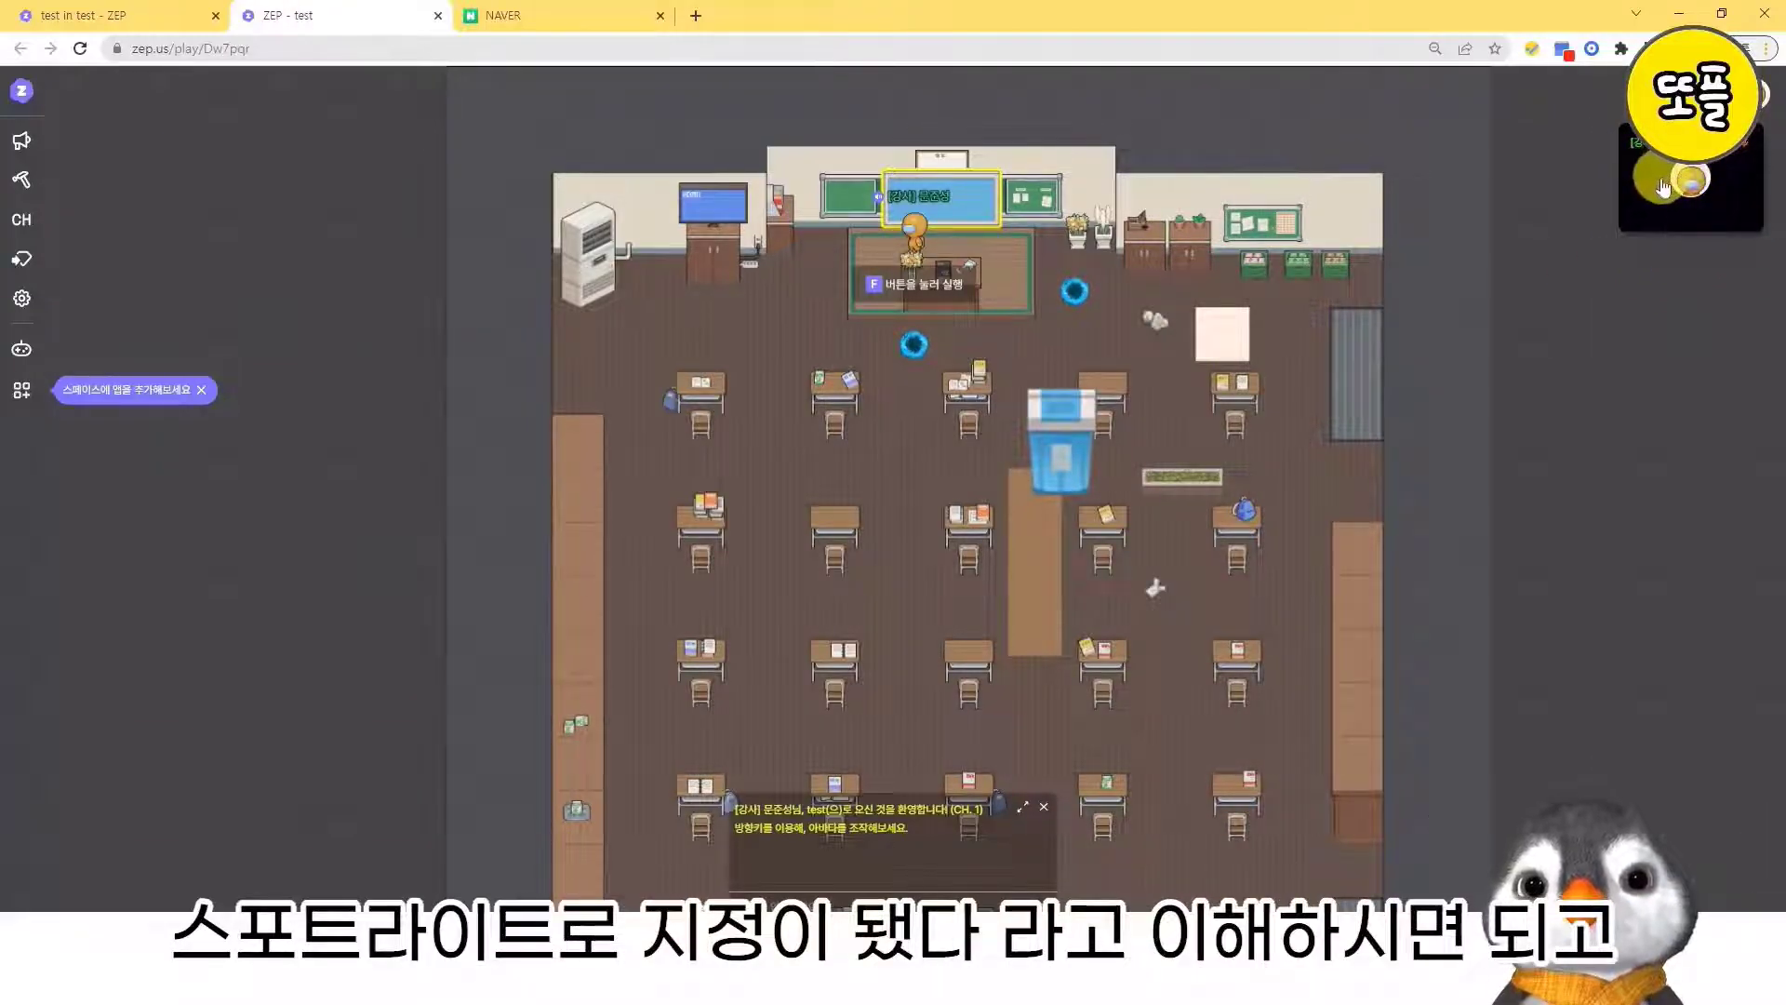
{"action": "key", "text": "Right"}
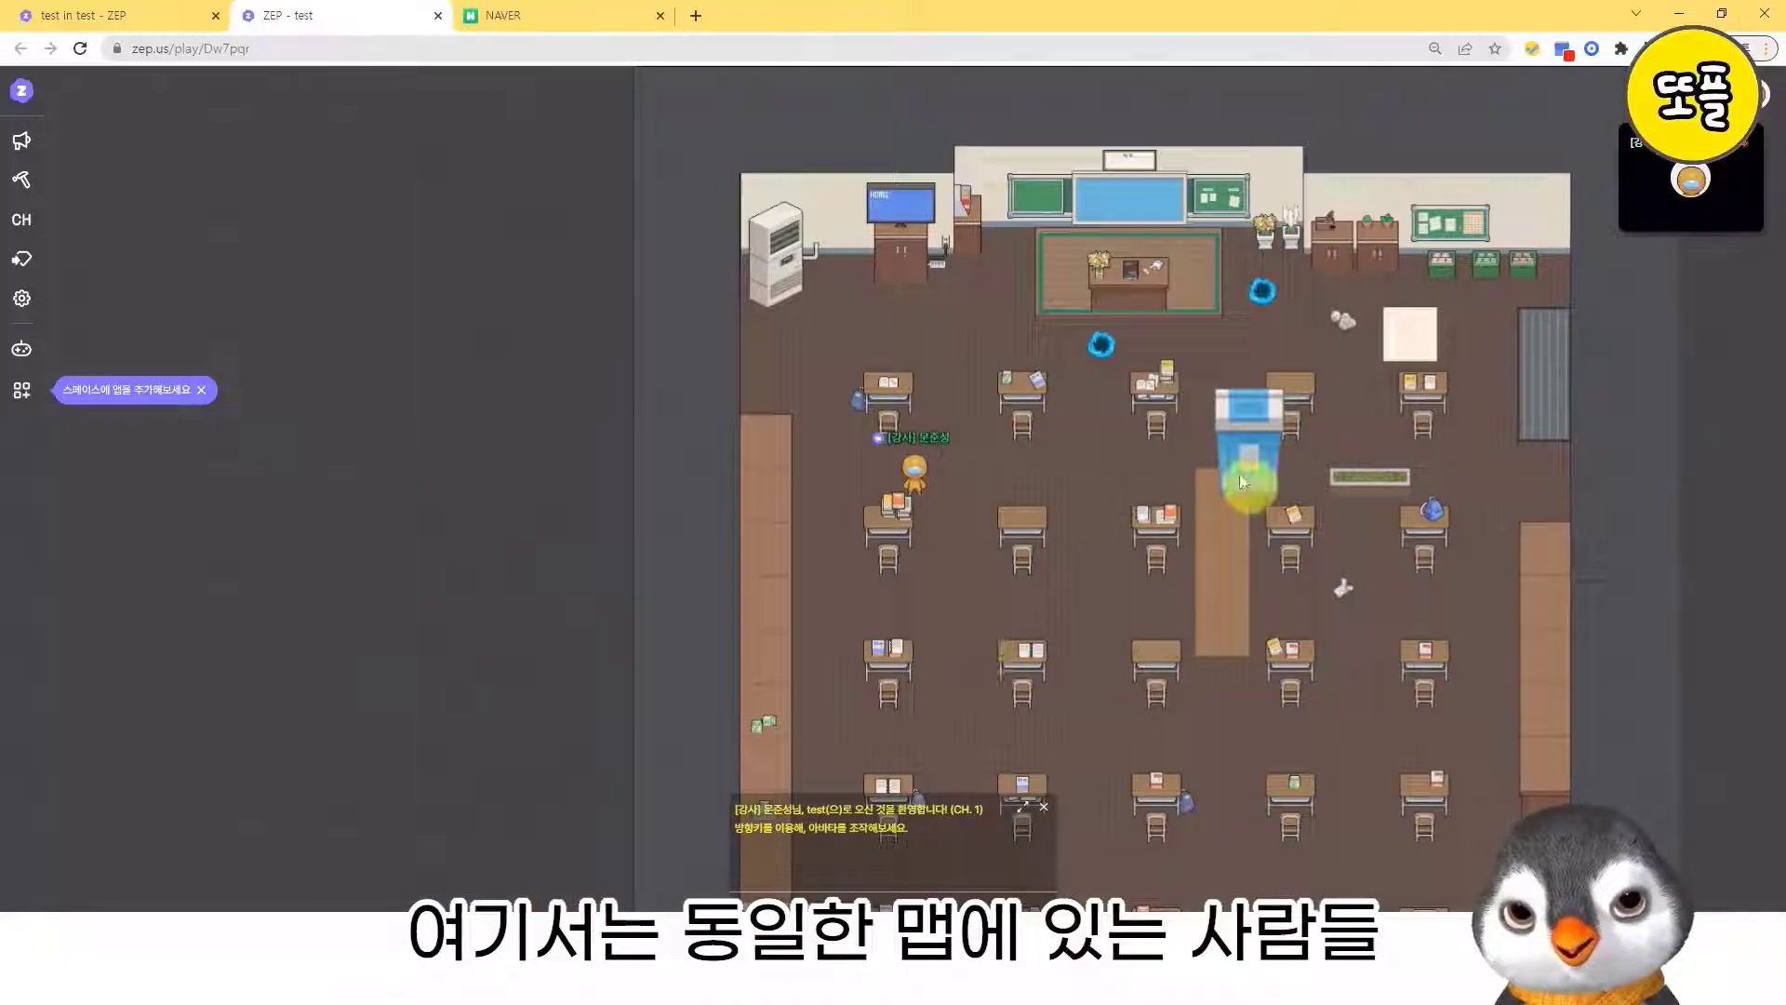
{"action": "key", "text": "Right"}
{"action": "key", "text": "Down"}
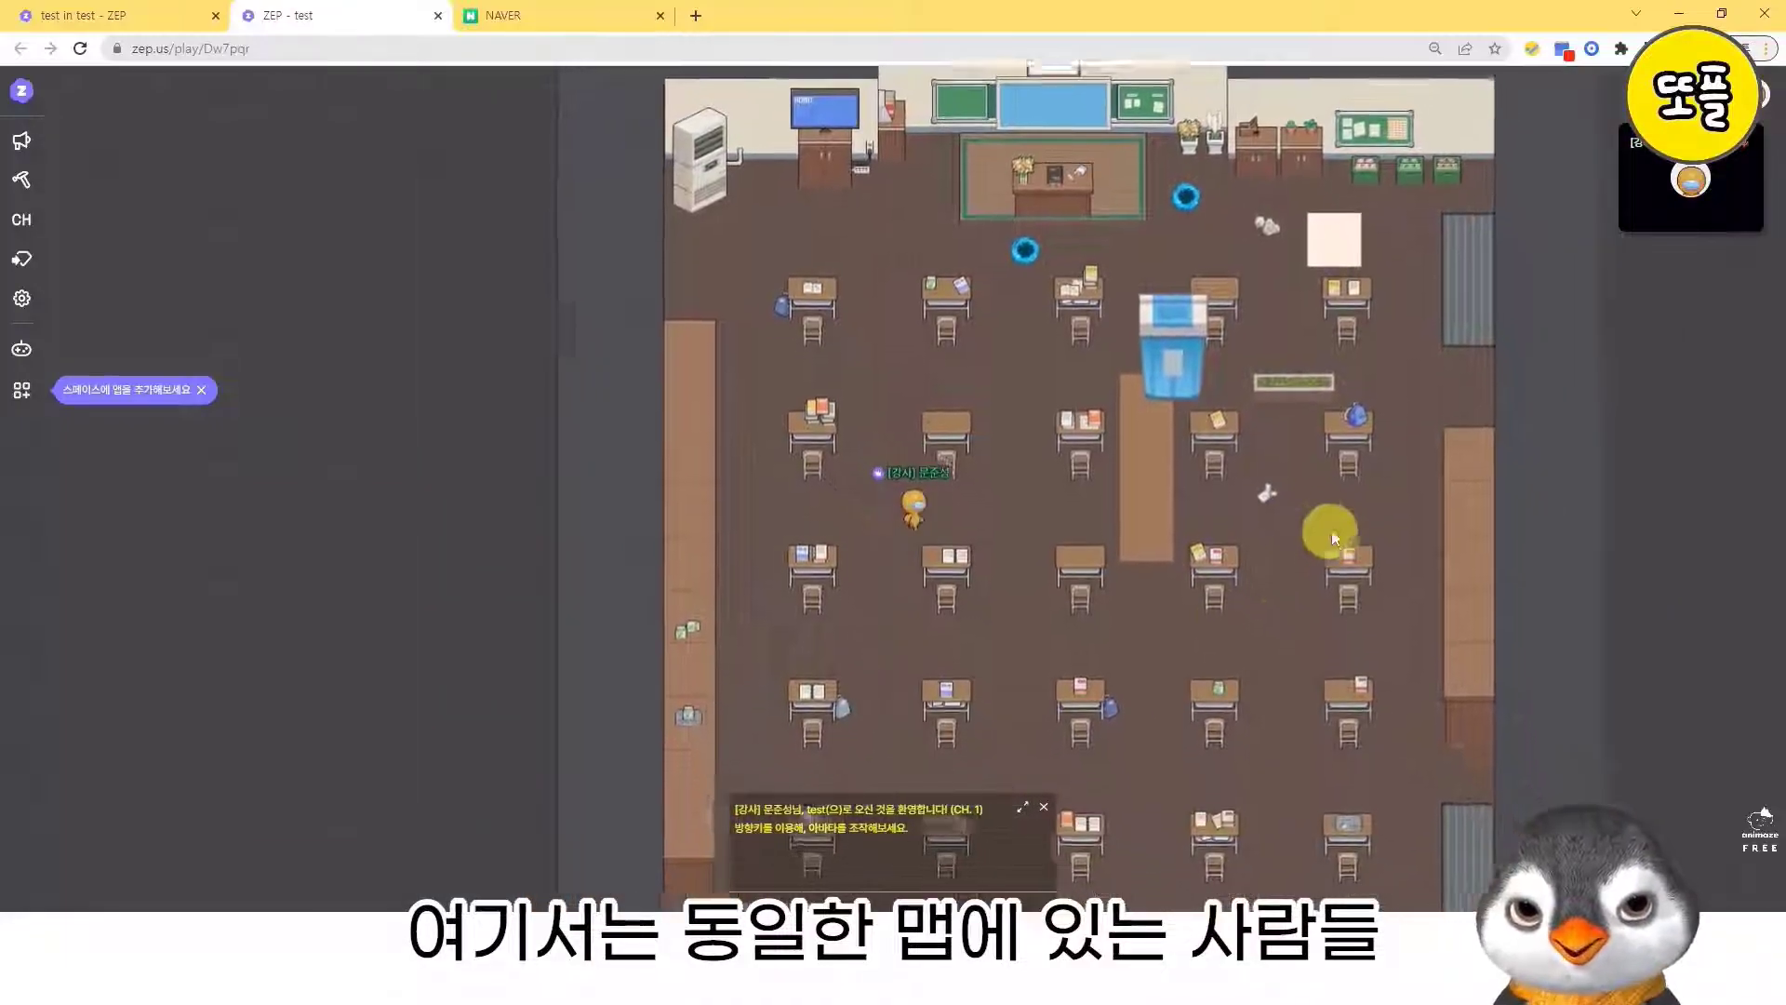
- Return the avatar to the spotlight tiles in front of the blackboard and move it back and forth along them
{"action": "key", "text": "Right"}
{"action": "key", "text": "Up"}
{"action": "key", "text": "Left"}
{"action": "key", "text": "Right"}
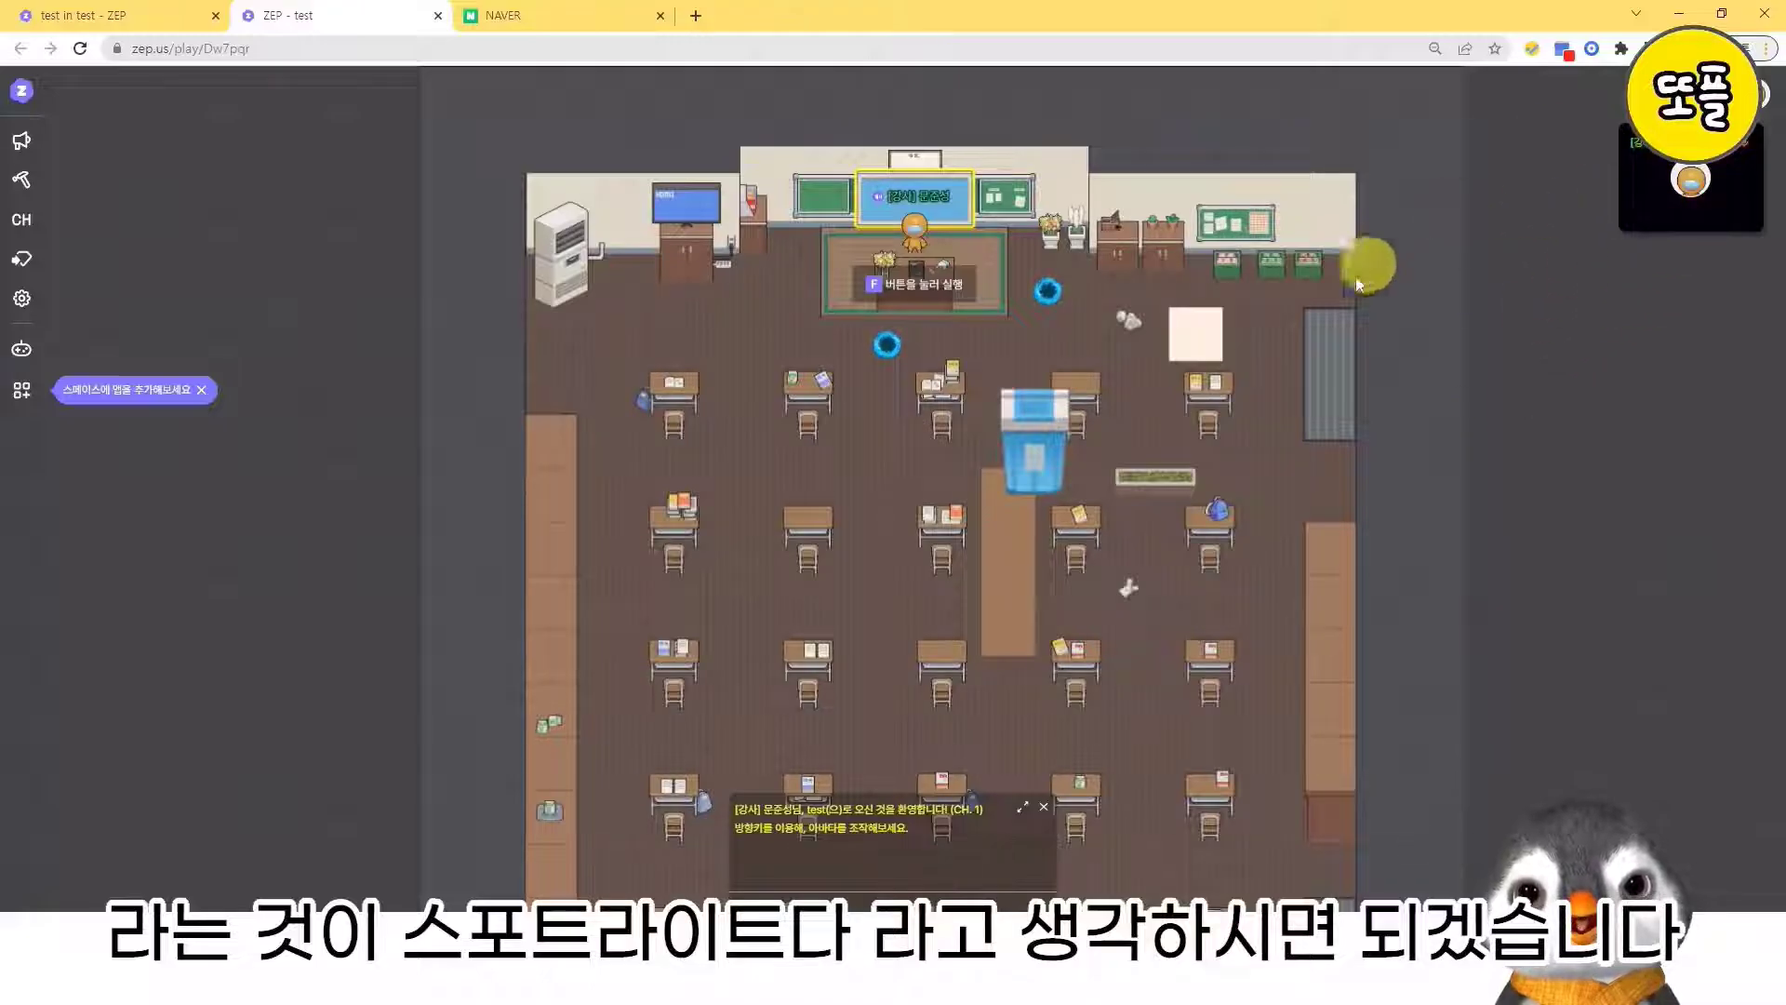
{"action": "key", "text": "Right"}
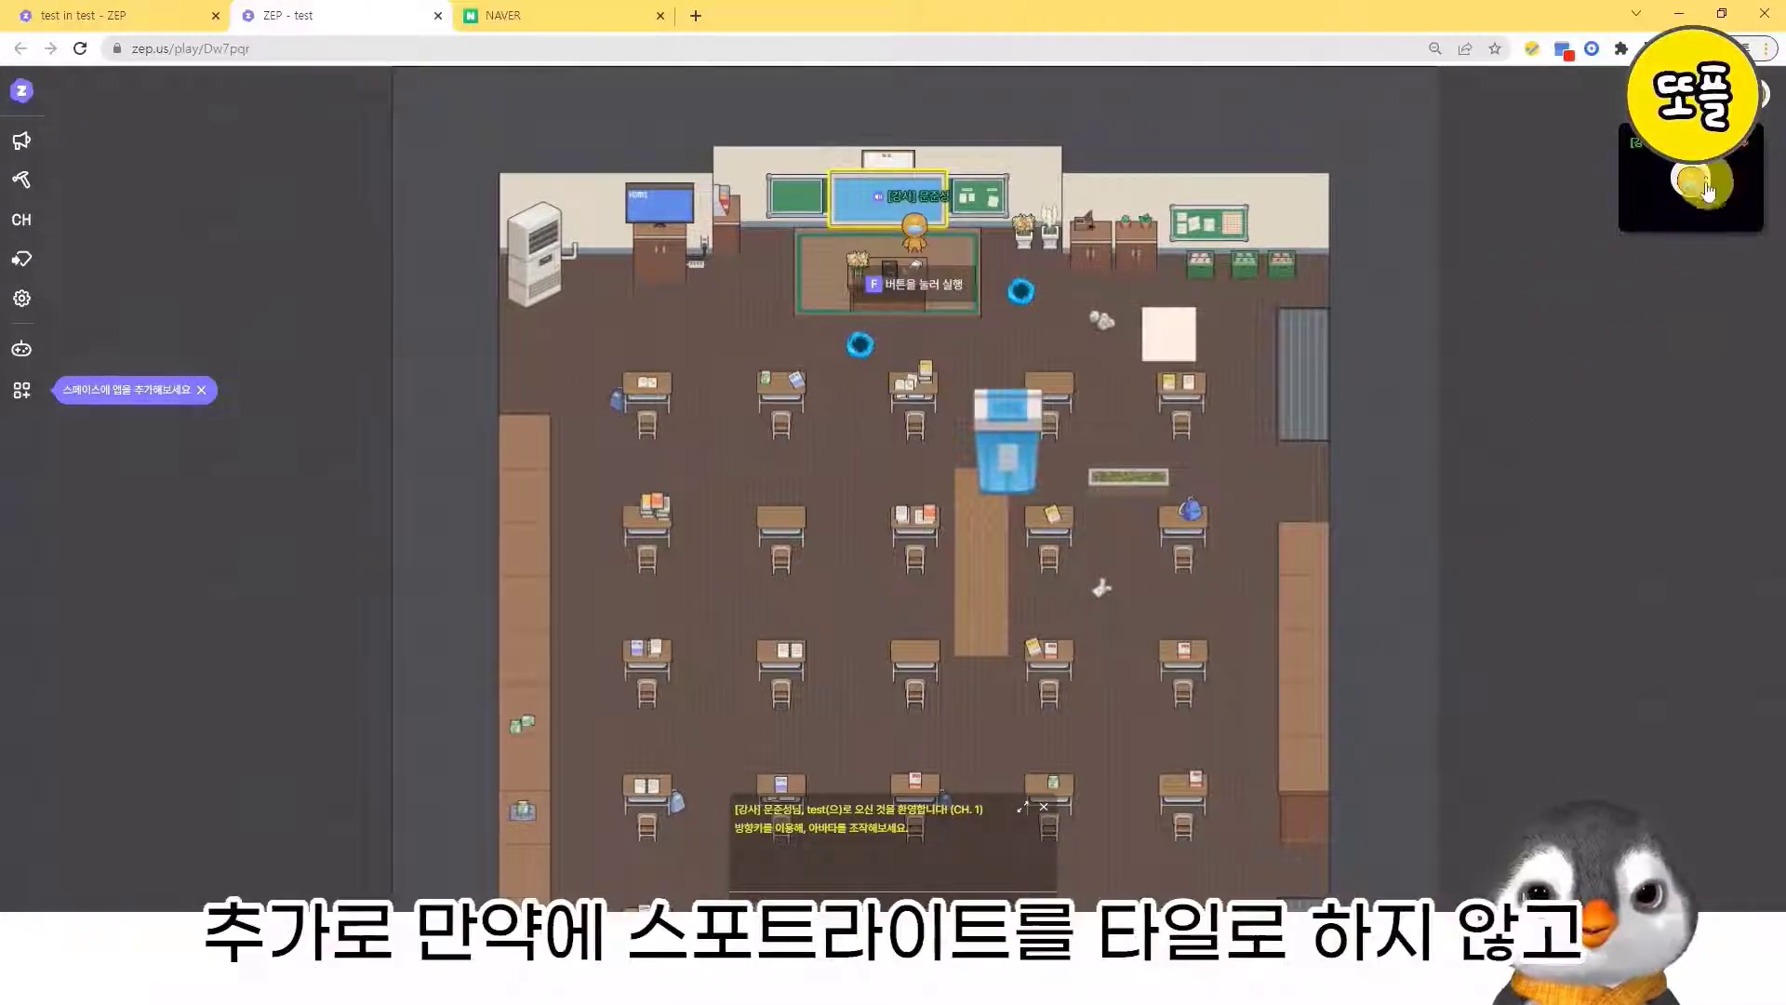
{"action": "key", "text": "Left"}
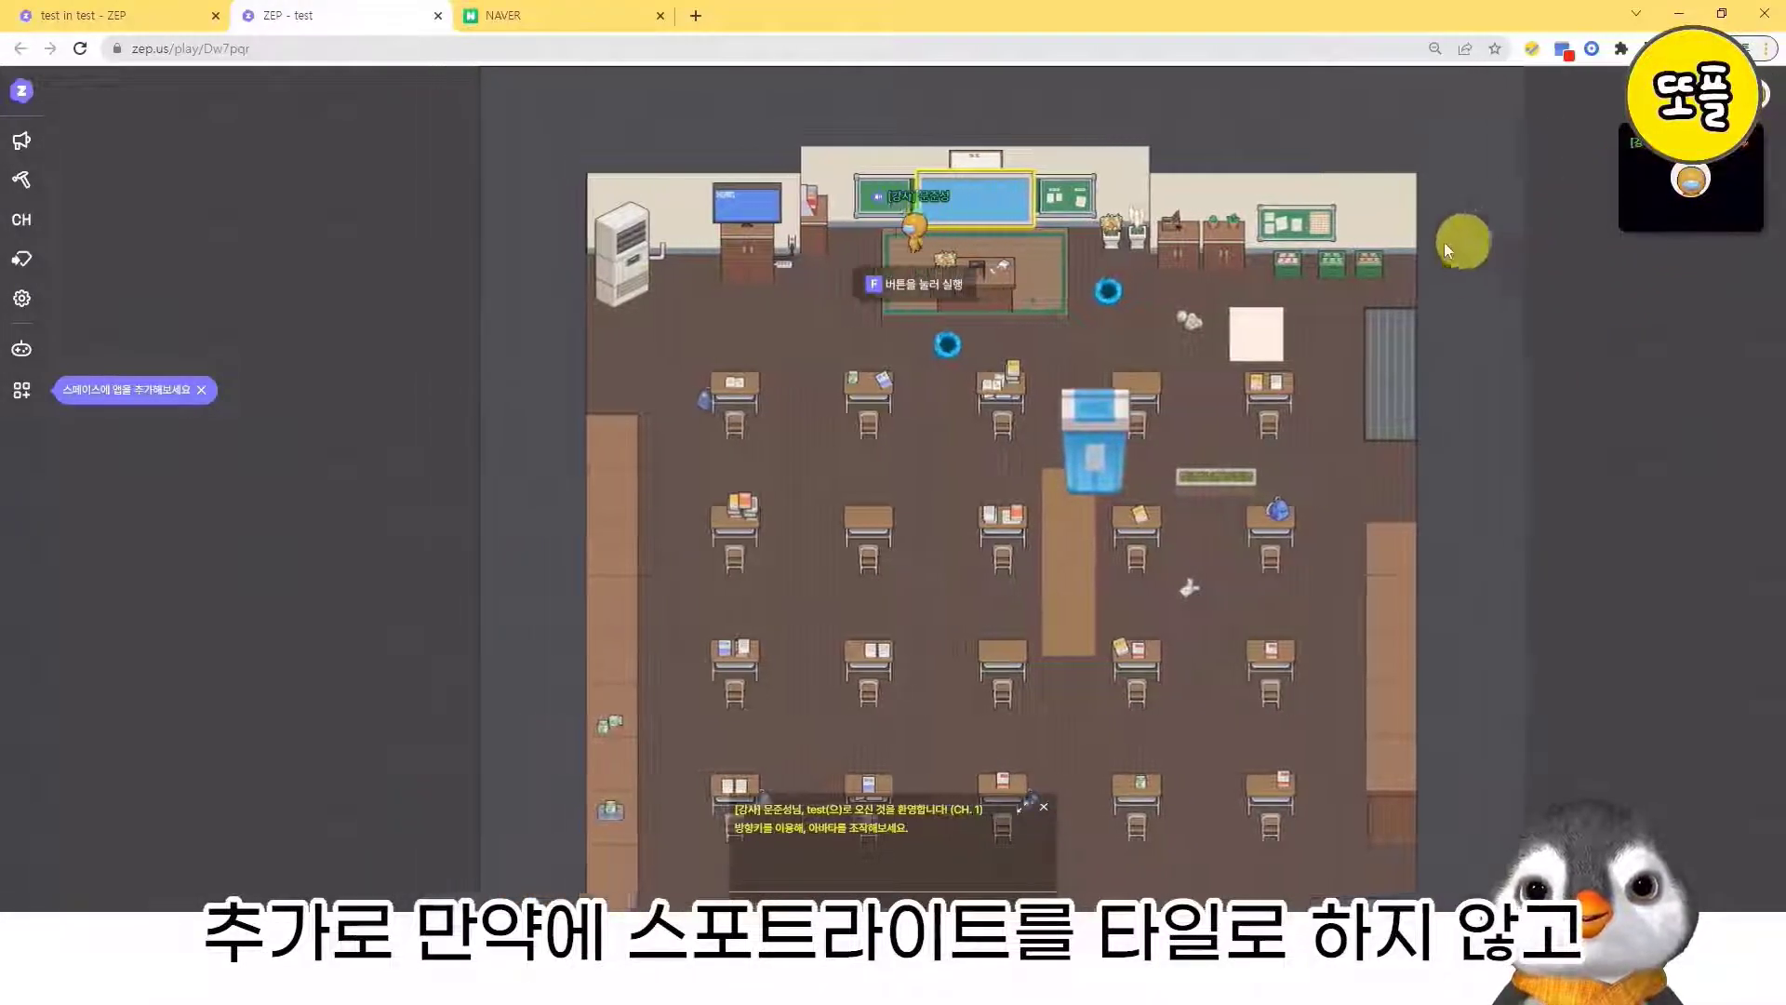
- Walk the avatar down between the first two front desks and enable the spotlight designation in its own profile
{"action": "key", "text": "Down"}
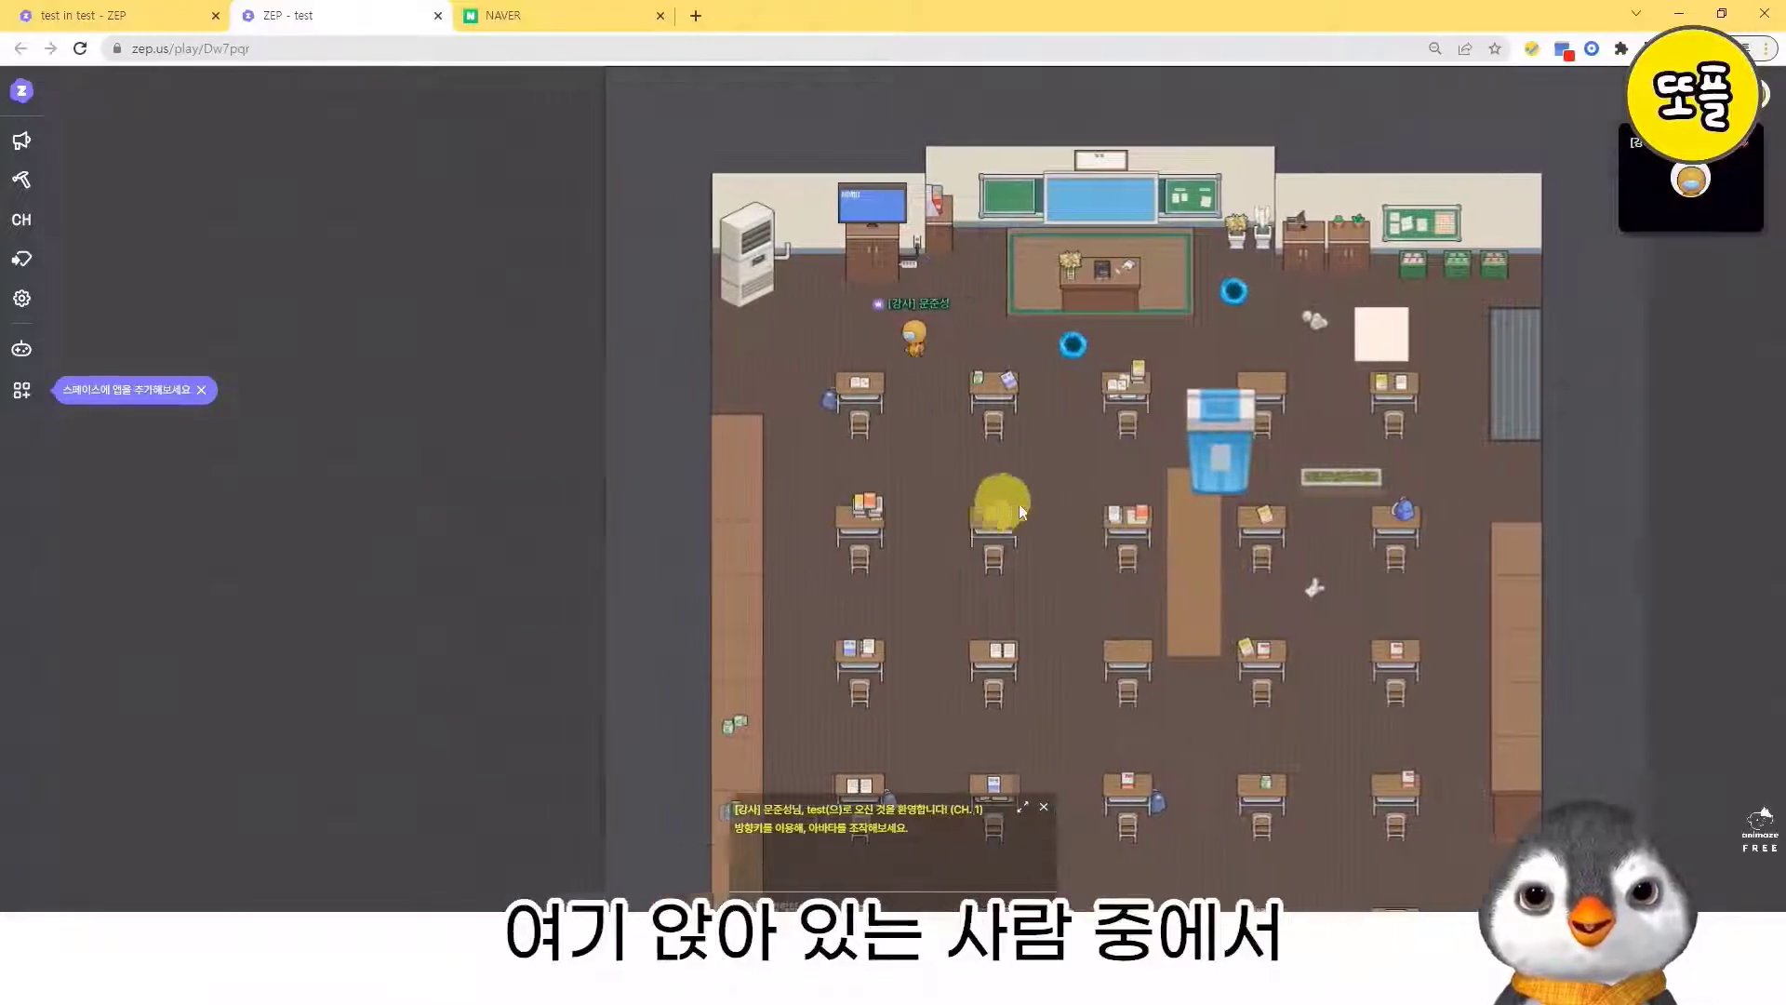
{"action": "key", "text": "Left"}
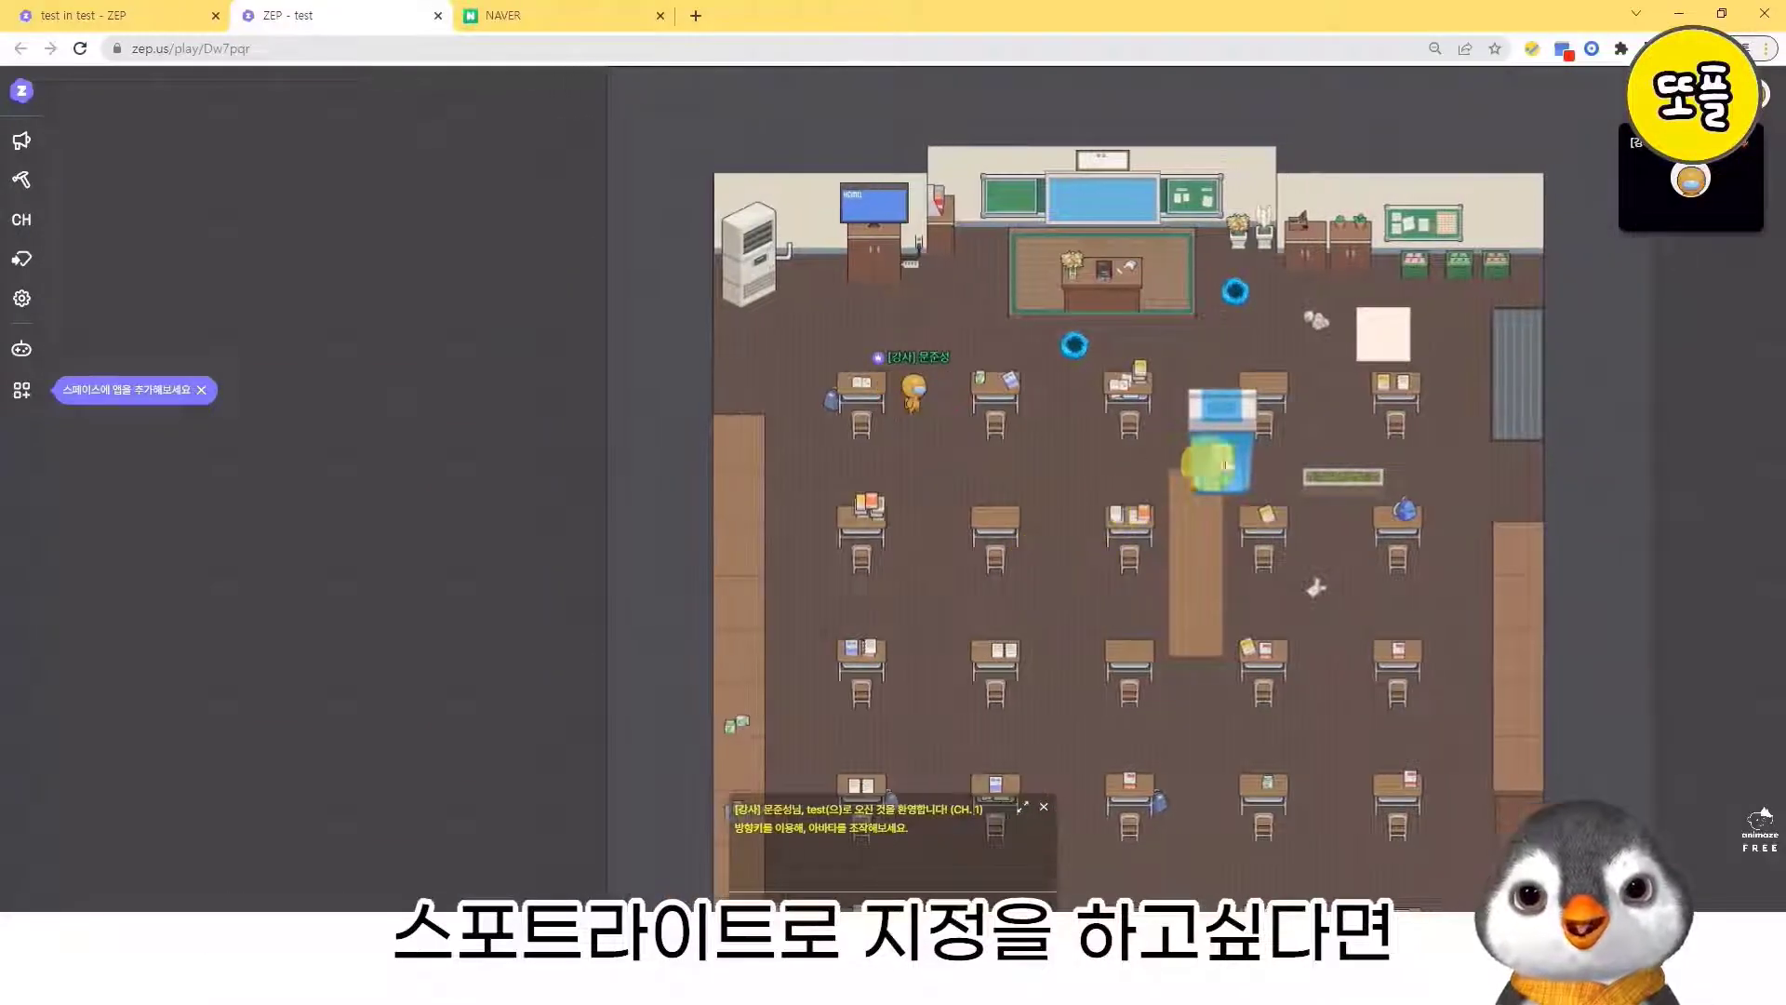
{"action": "left_click", "coordinate": [1710, 199]}
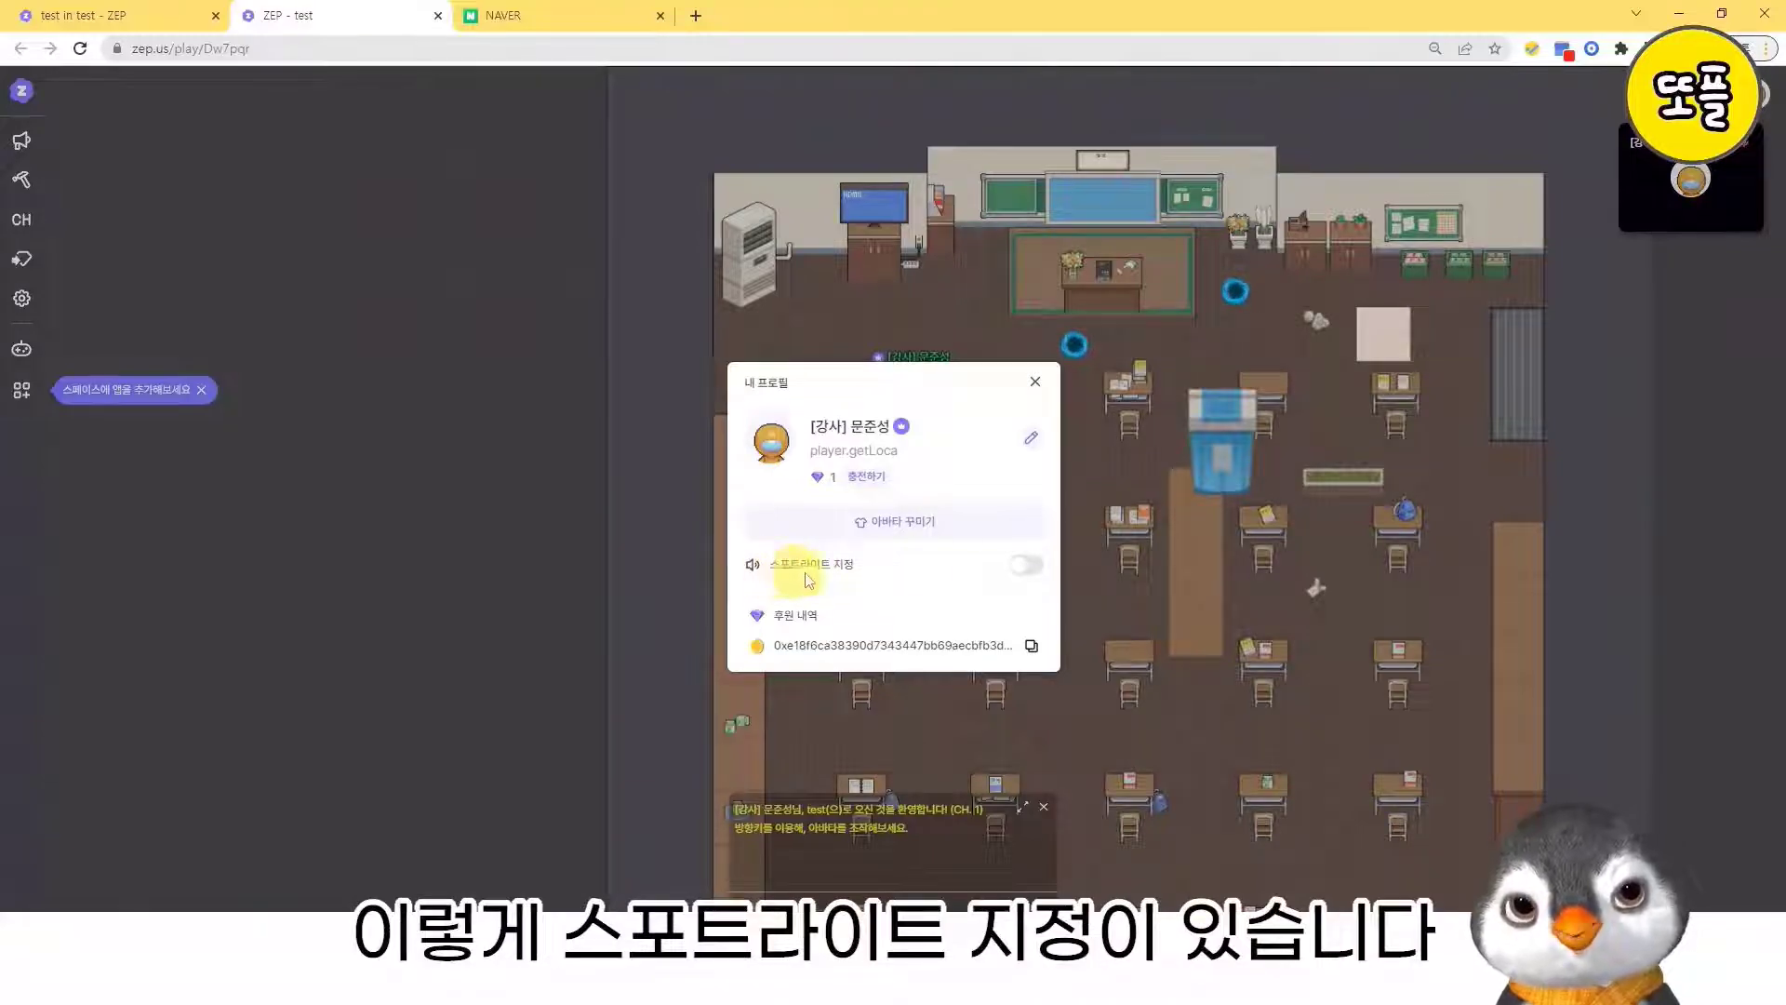
{"action": "left_click", "coordinate": [1026, 565]}
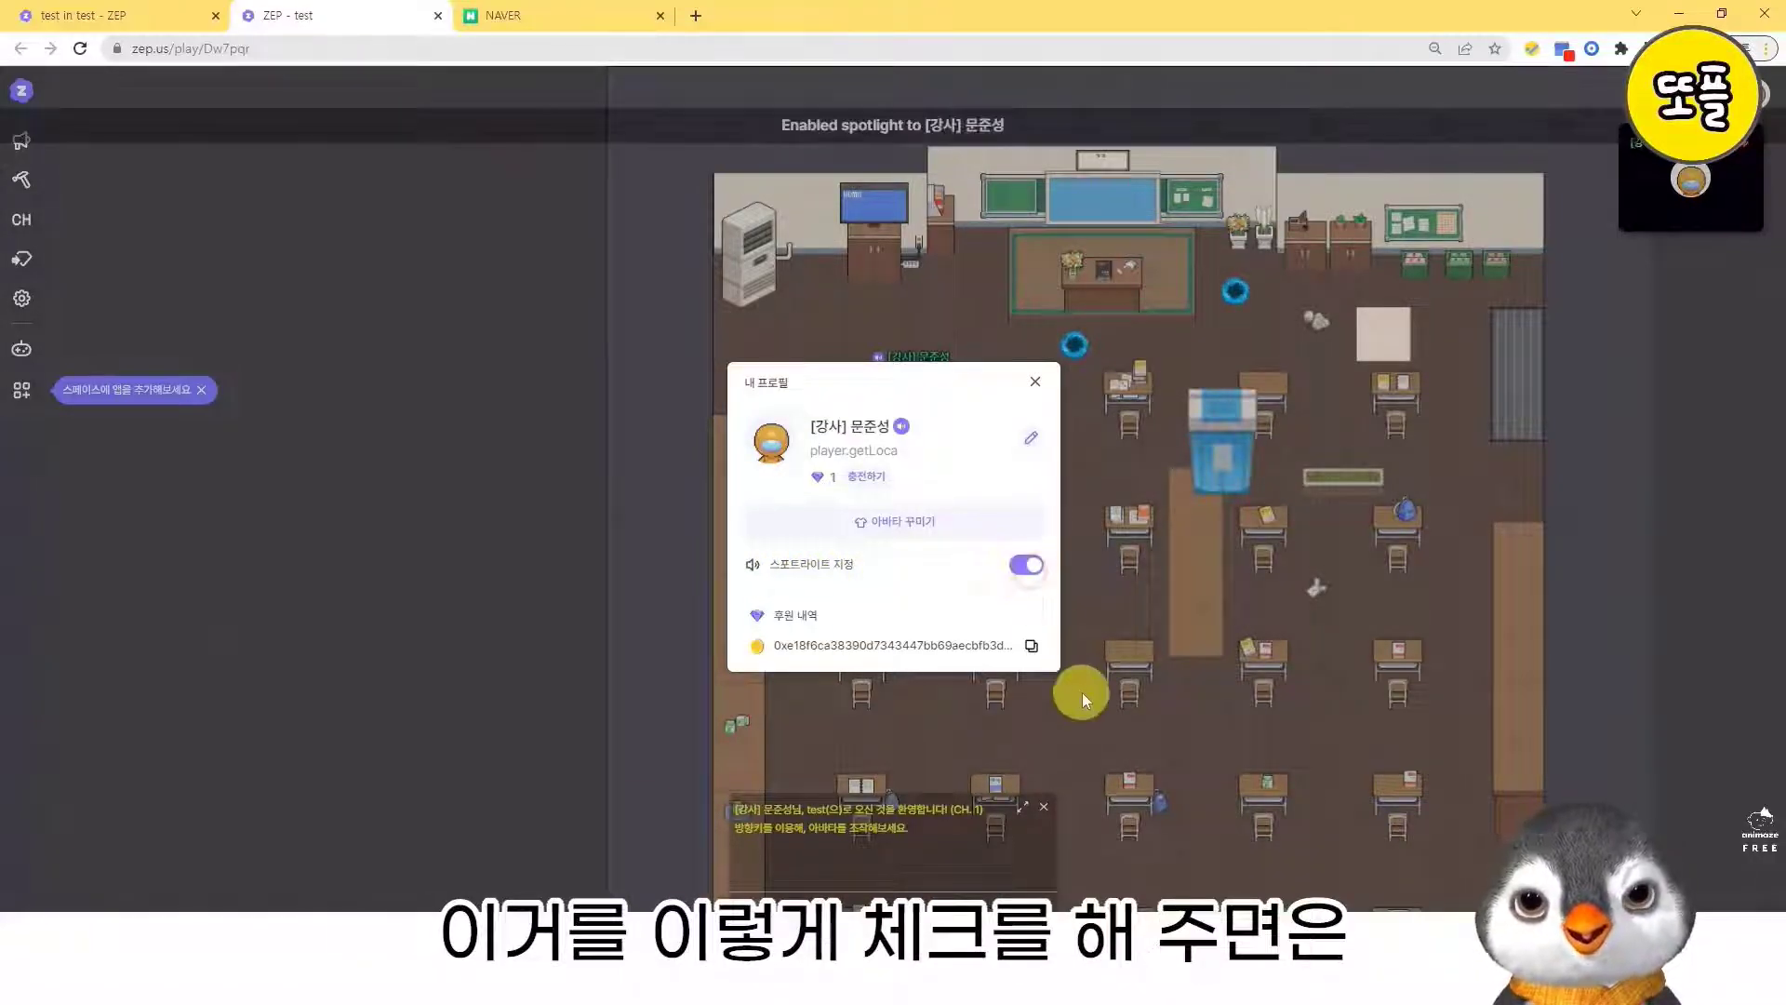
{"action": "left_click", "coordinate": [1036, 381]}
- Walk the avatar around the desks outside the spotlight tiles to test the spotlight designation
{"action": "key", "text": "Right"}
{"action": "key", "text": "Up"}
{"action": "key", "text": "Left"}
{"action": "key", "text": "Down"}
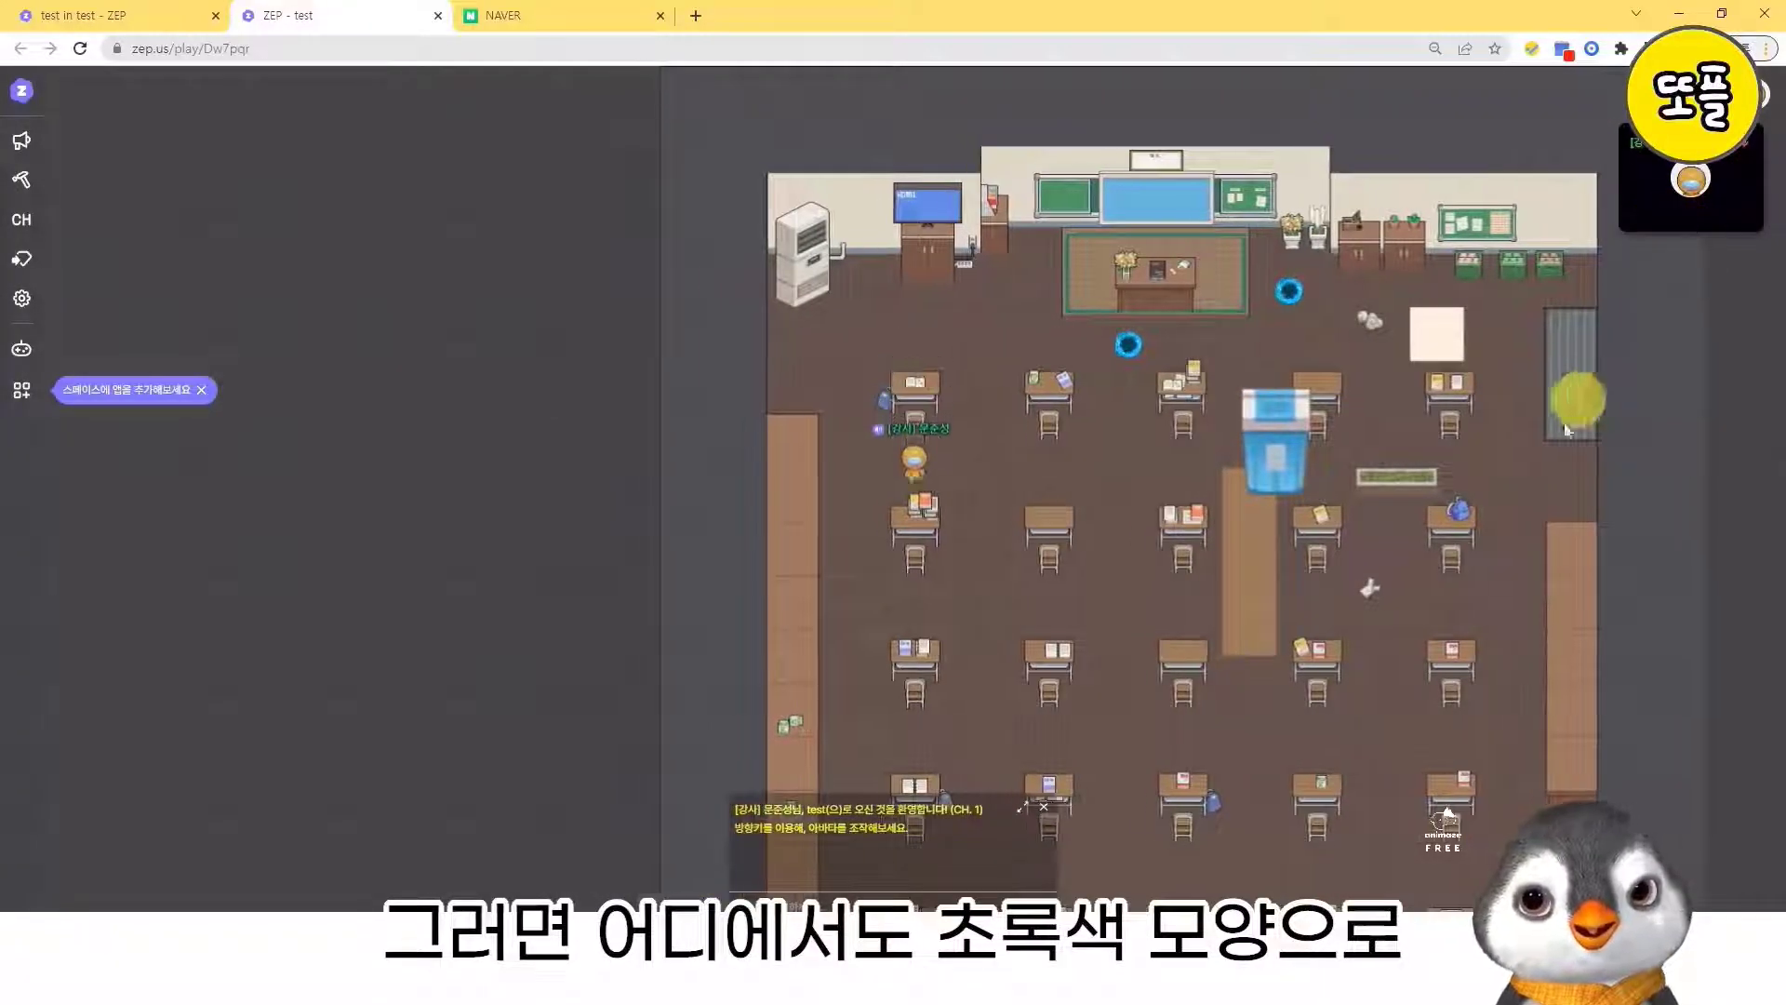
{"action": "key", "text": "Right"}
{"action": "key", "text": "Down"}
{"action": "key", "text": "Right"}
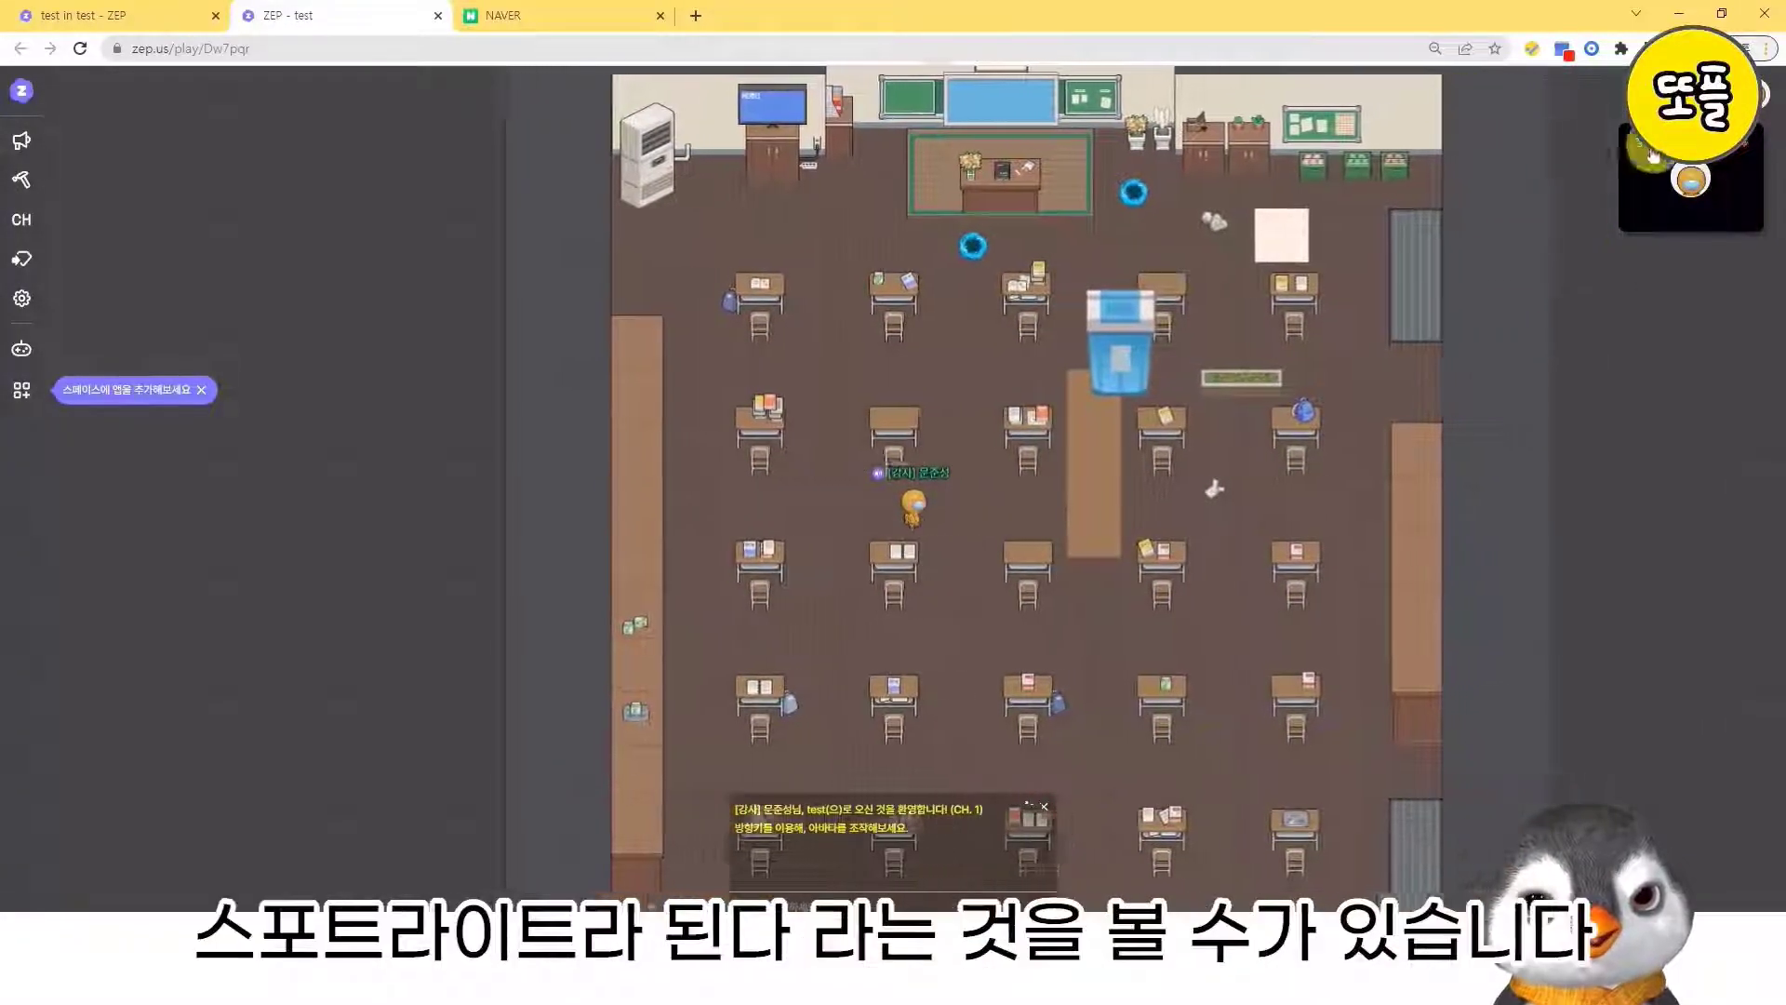
{"action": "key", "text": "Up"}
{"action": "key", "text": "Up"}
{"action": "key", "text": "Left"}
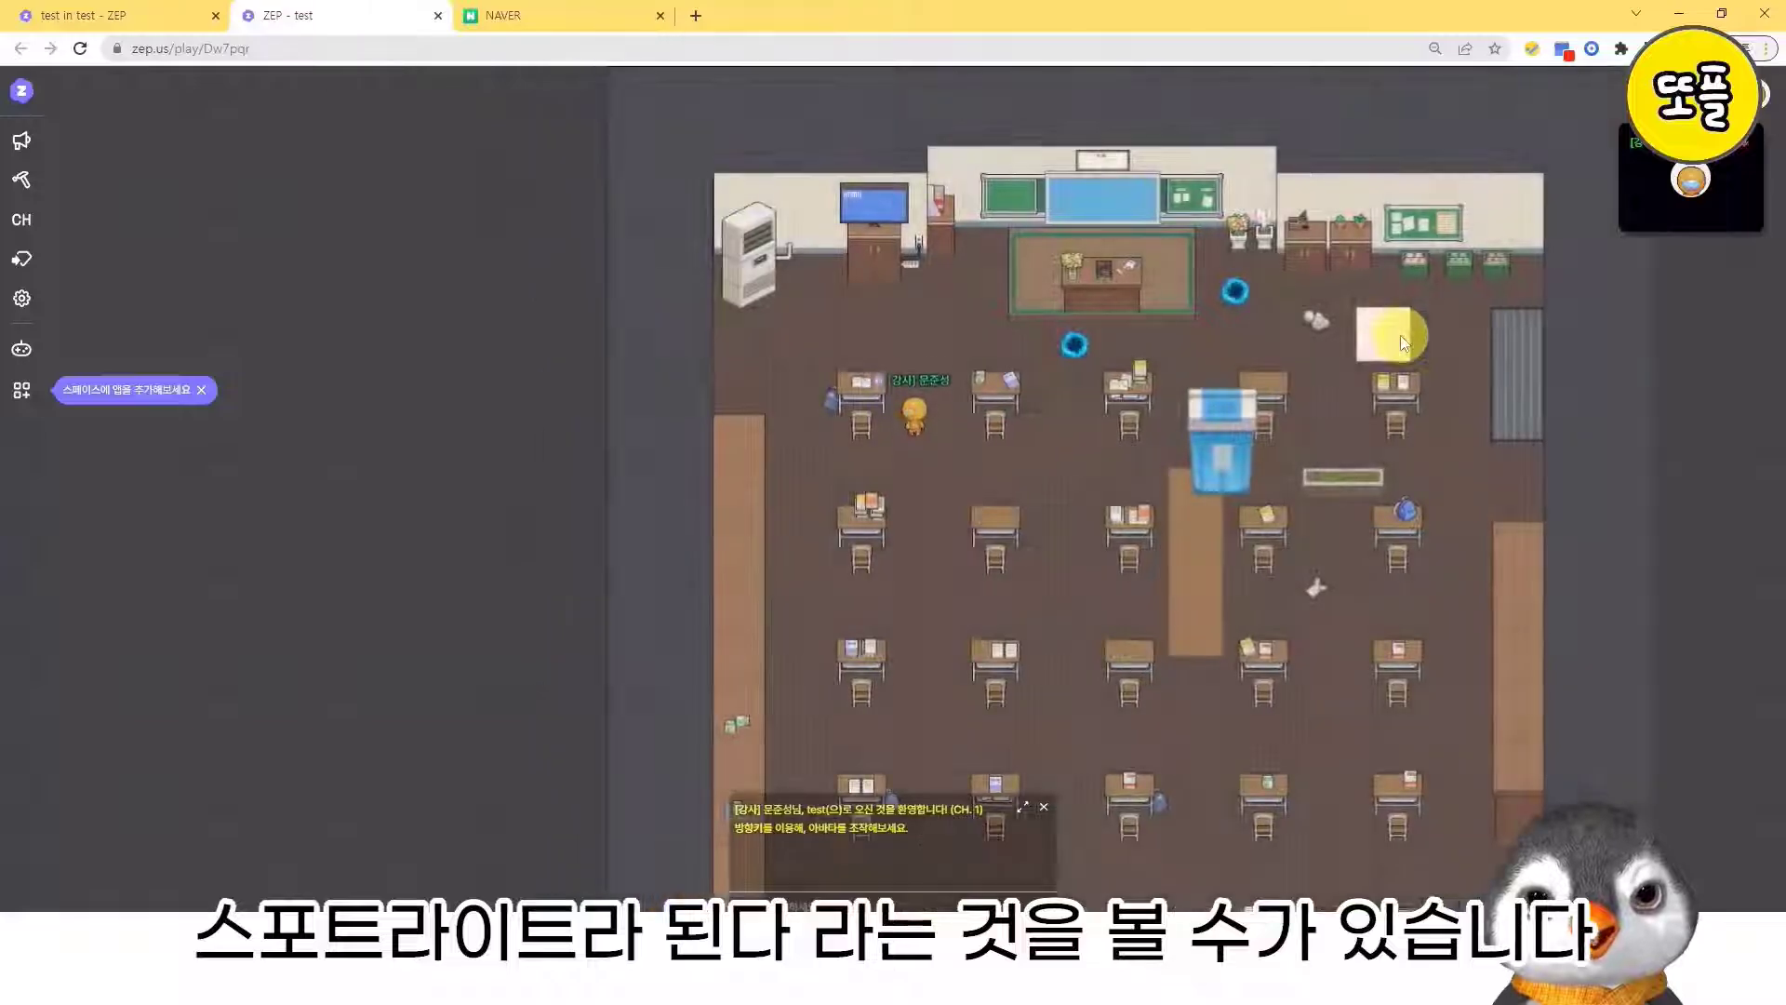
- Move the avatar into the private space below the second front desk to test the spotlight there
{"action": "key", "text": "Right"}
{"action": "key", "text": "Down"}
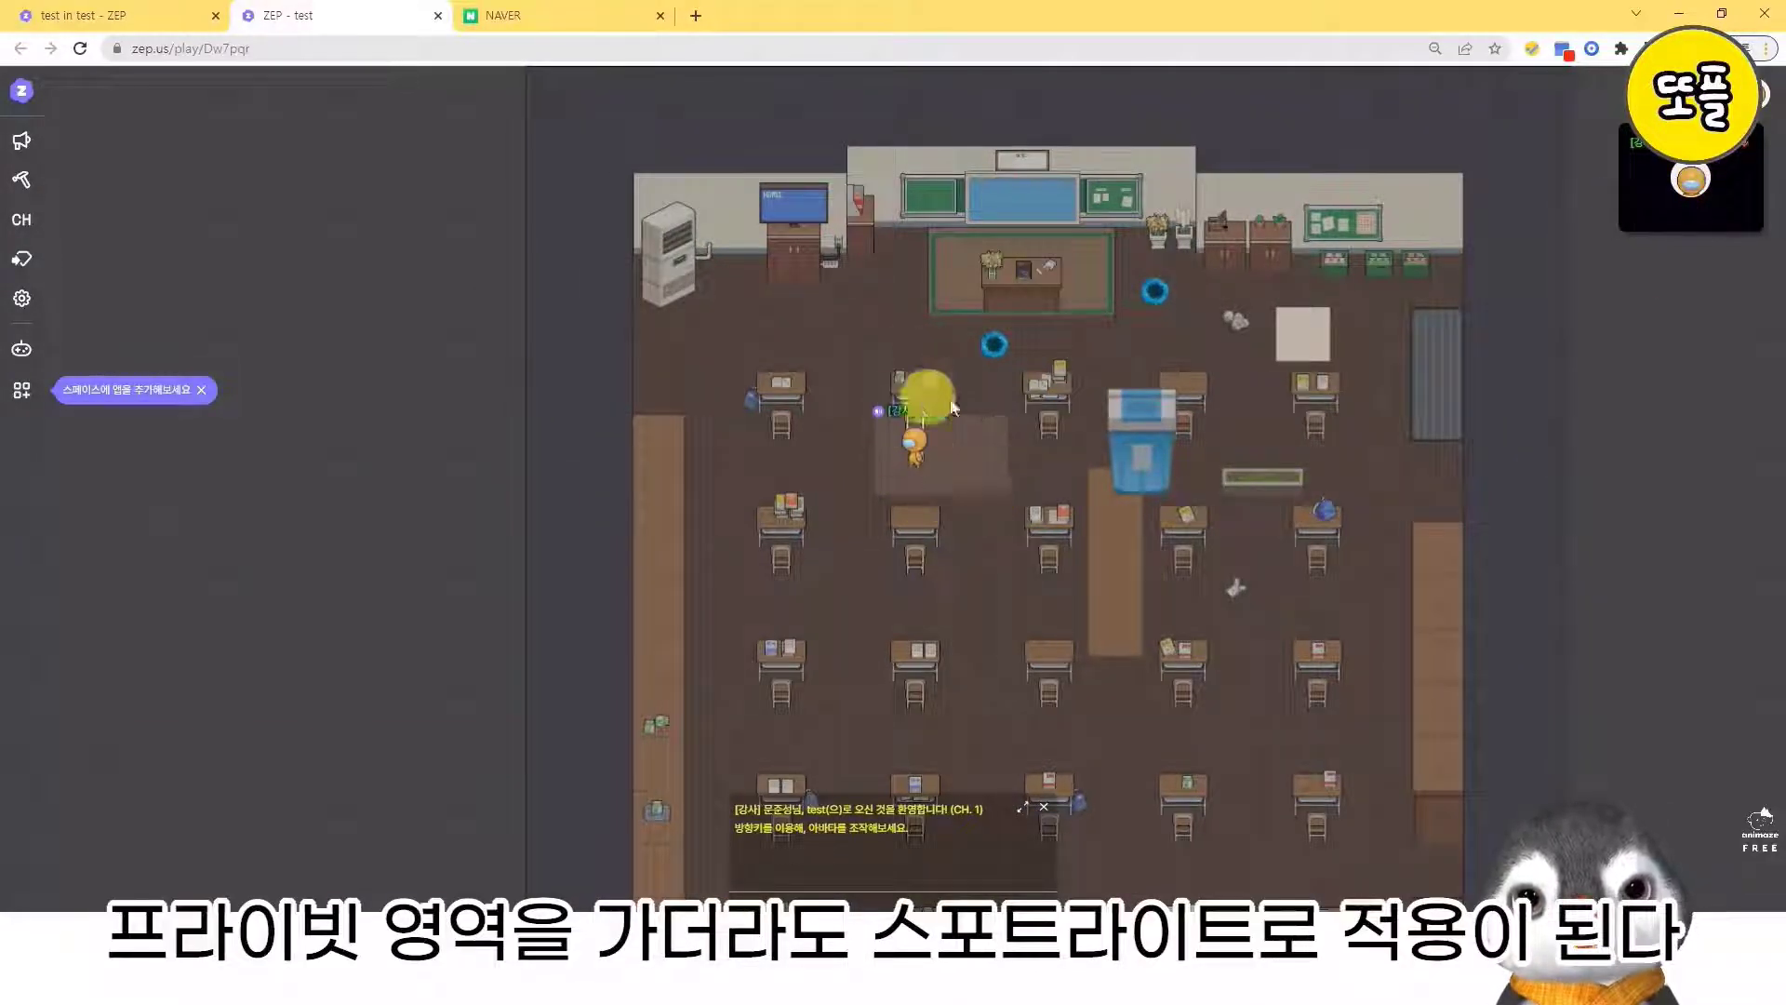
{"action": "key", "text": "Down"}
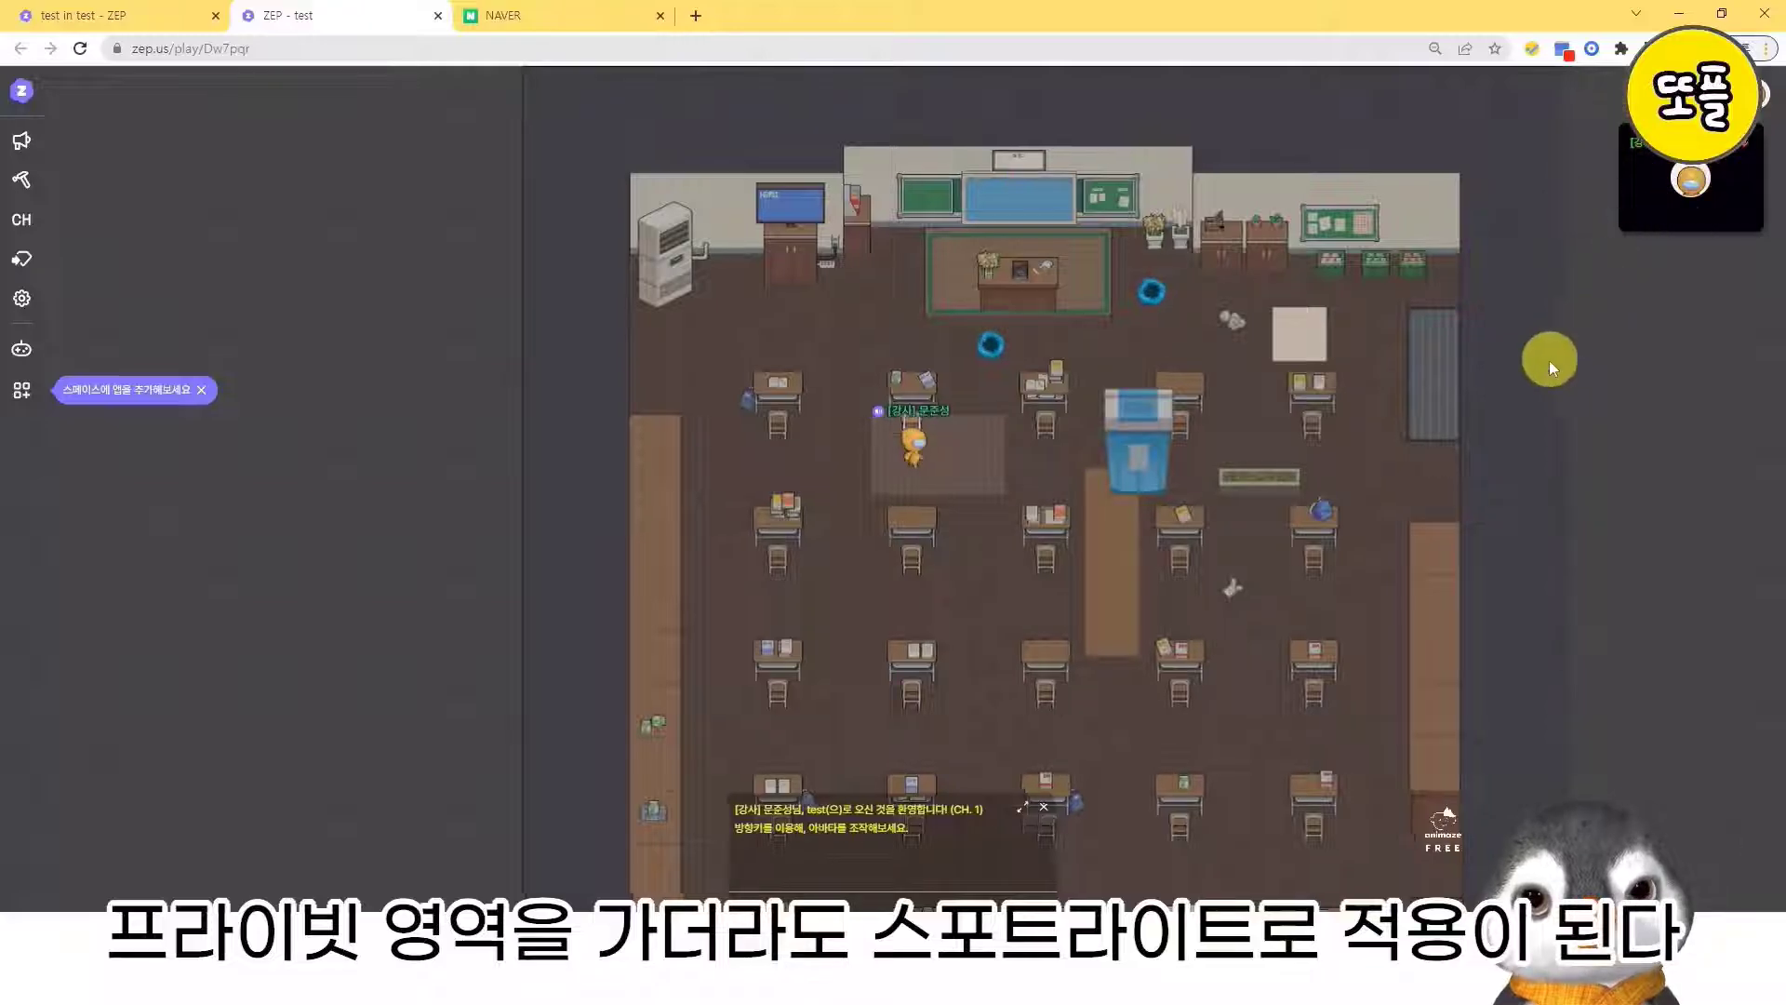
{"action": "key", "text": "Right"}
{"action": "key", "text": "Left"}
{"action": "key", "text": "Up"}
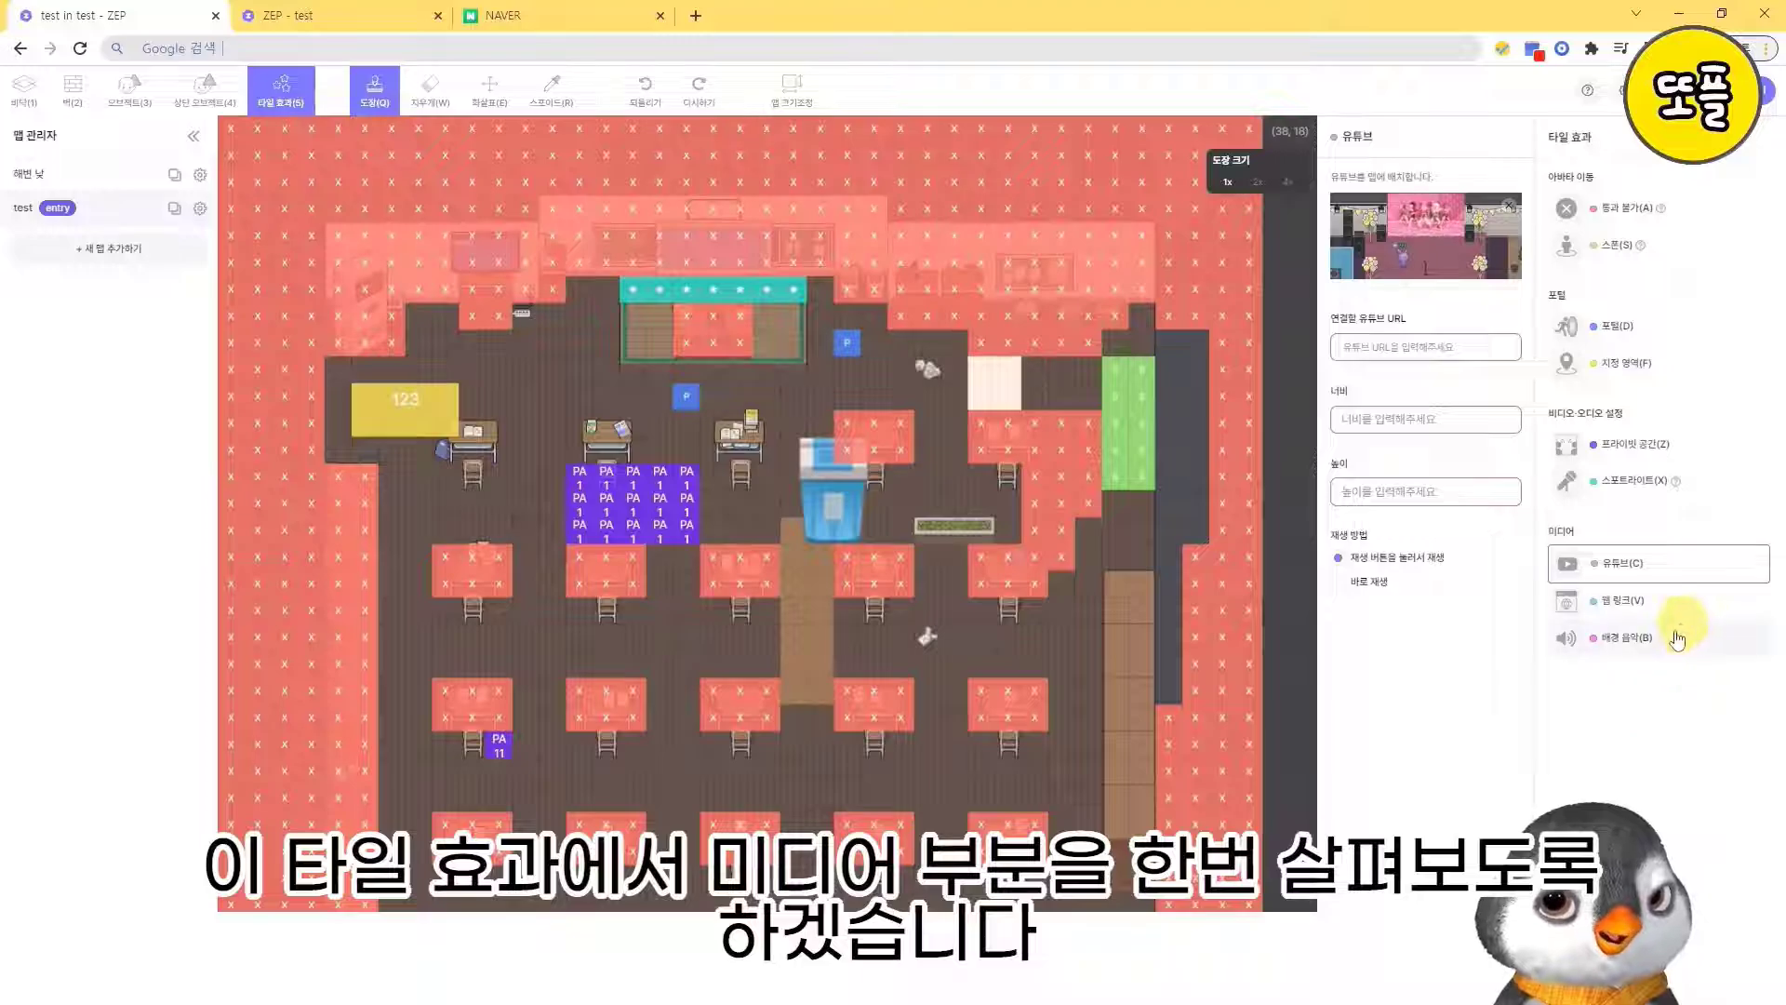
- Examine the settings of the YouTube, web link and background music tile effects in the map editor
{"action": "left_click", "coordinate": [1626, 600]}
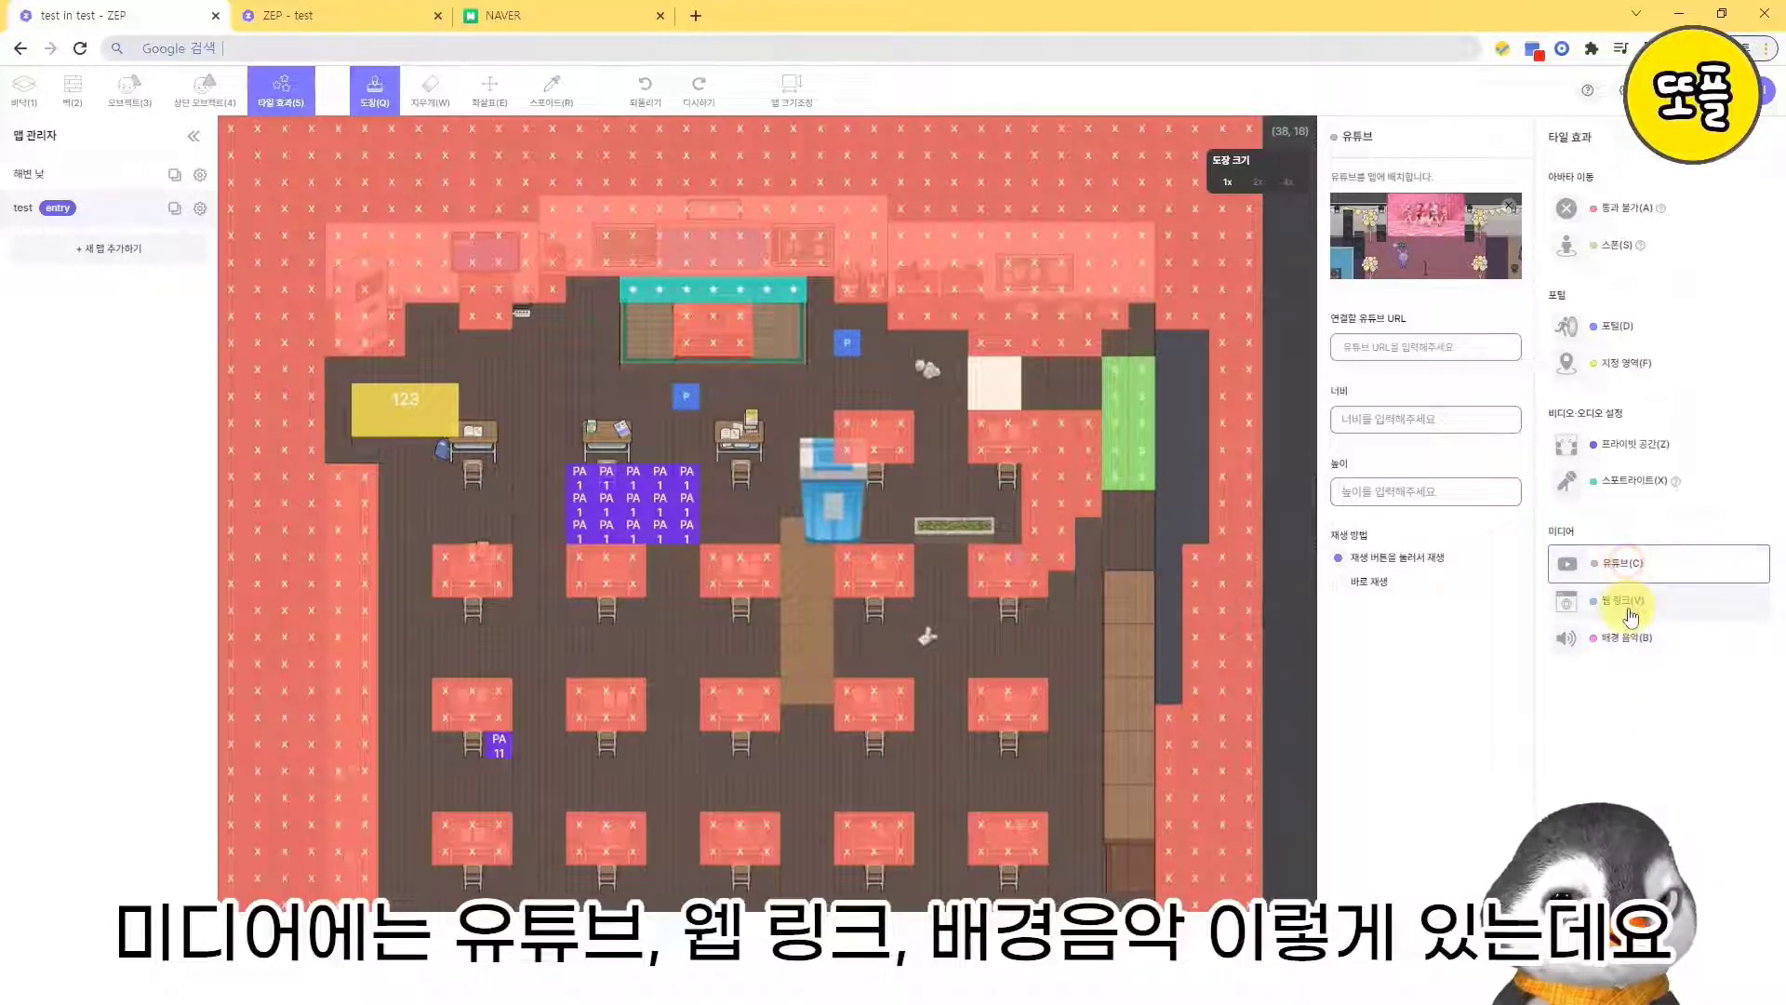
{"action": "left_click", "coordinate": [1630, 640]}
{"action": "left_click", "coordinate": [1627, 568]}
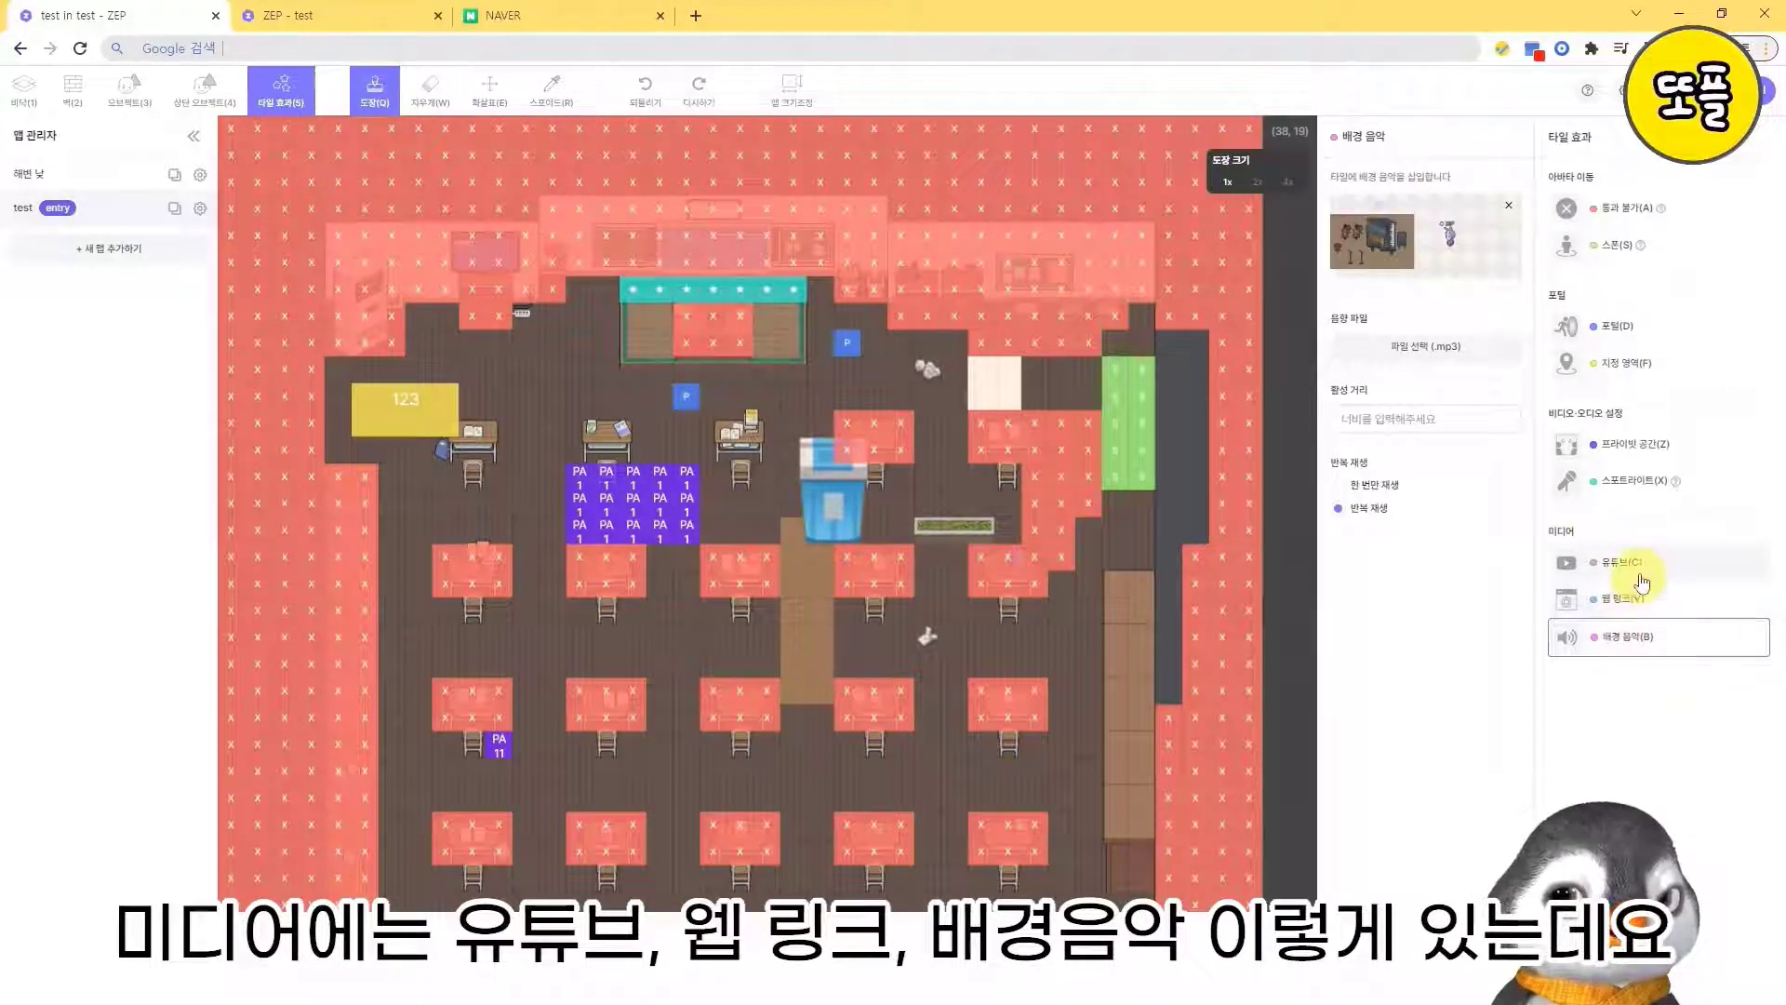
{"action": "left_click", "coordinate": [1624, 600]}
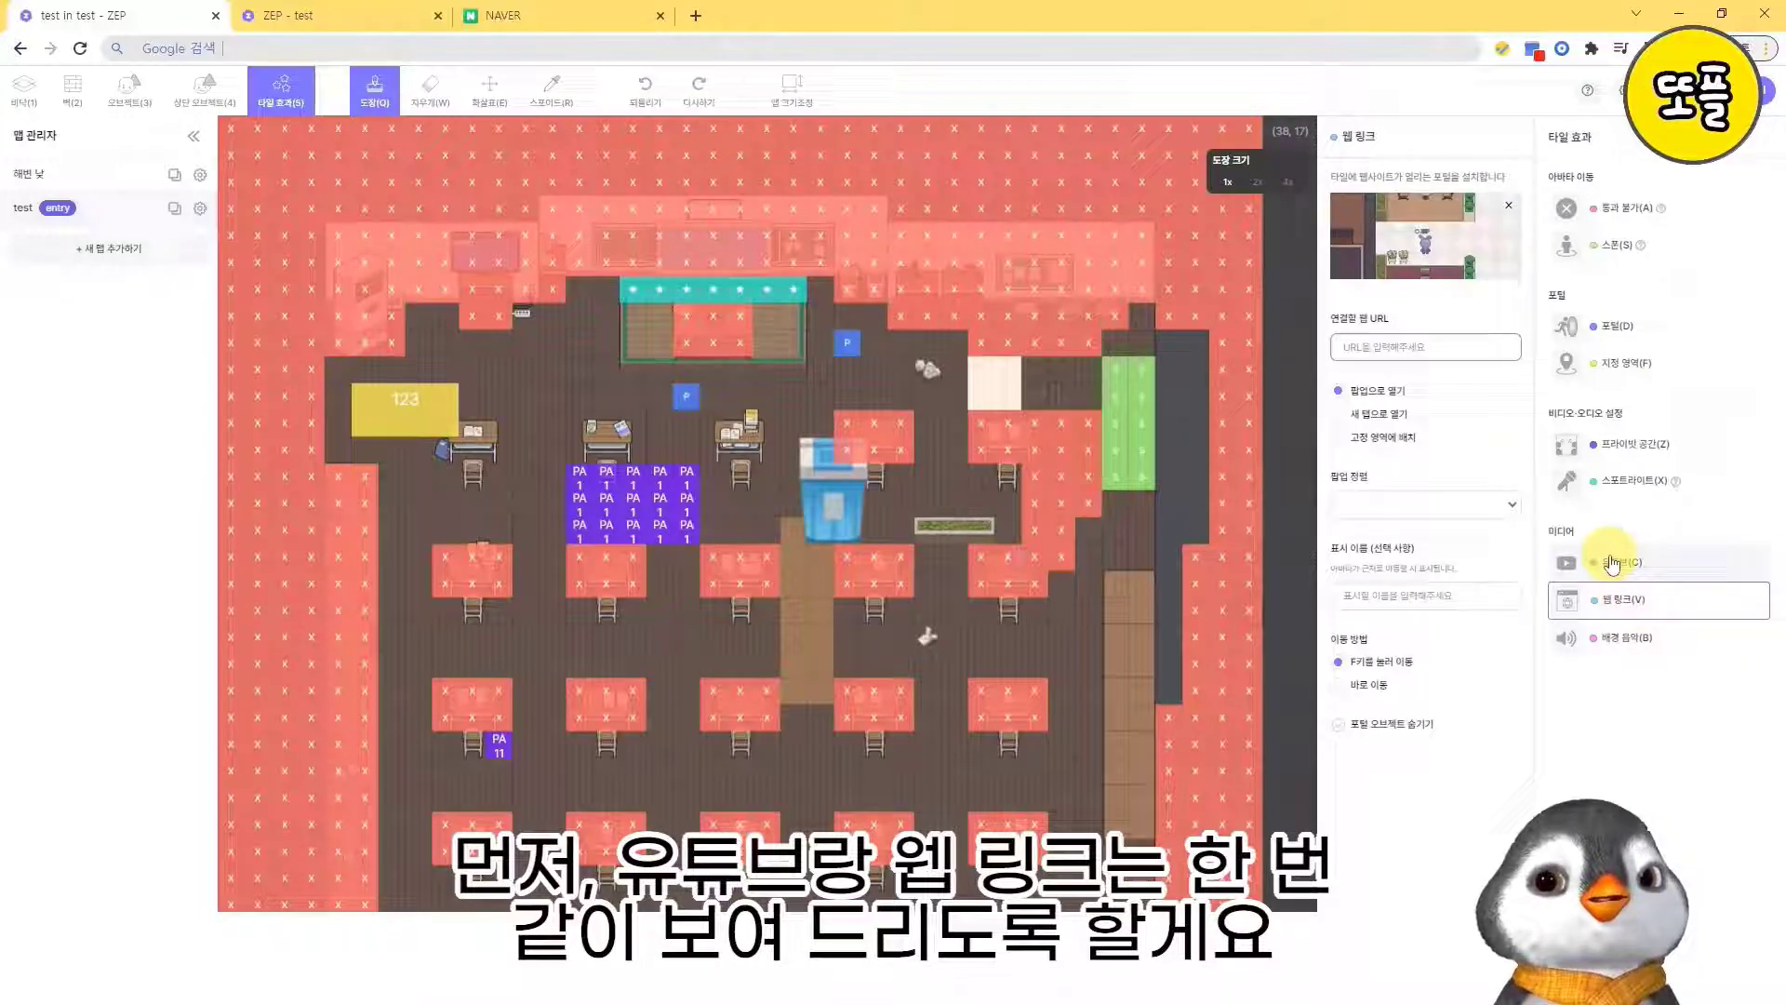
{"action": "left_click", "coordinate": [1617, 637]}
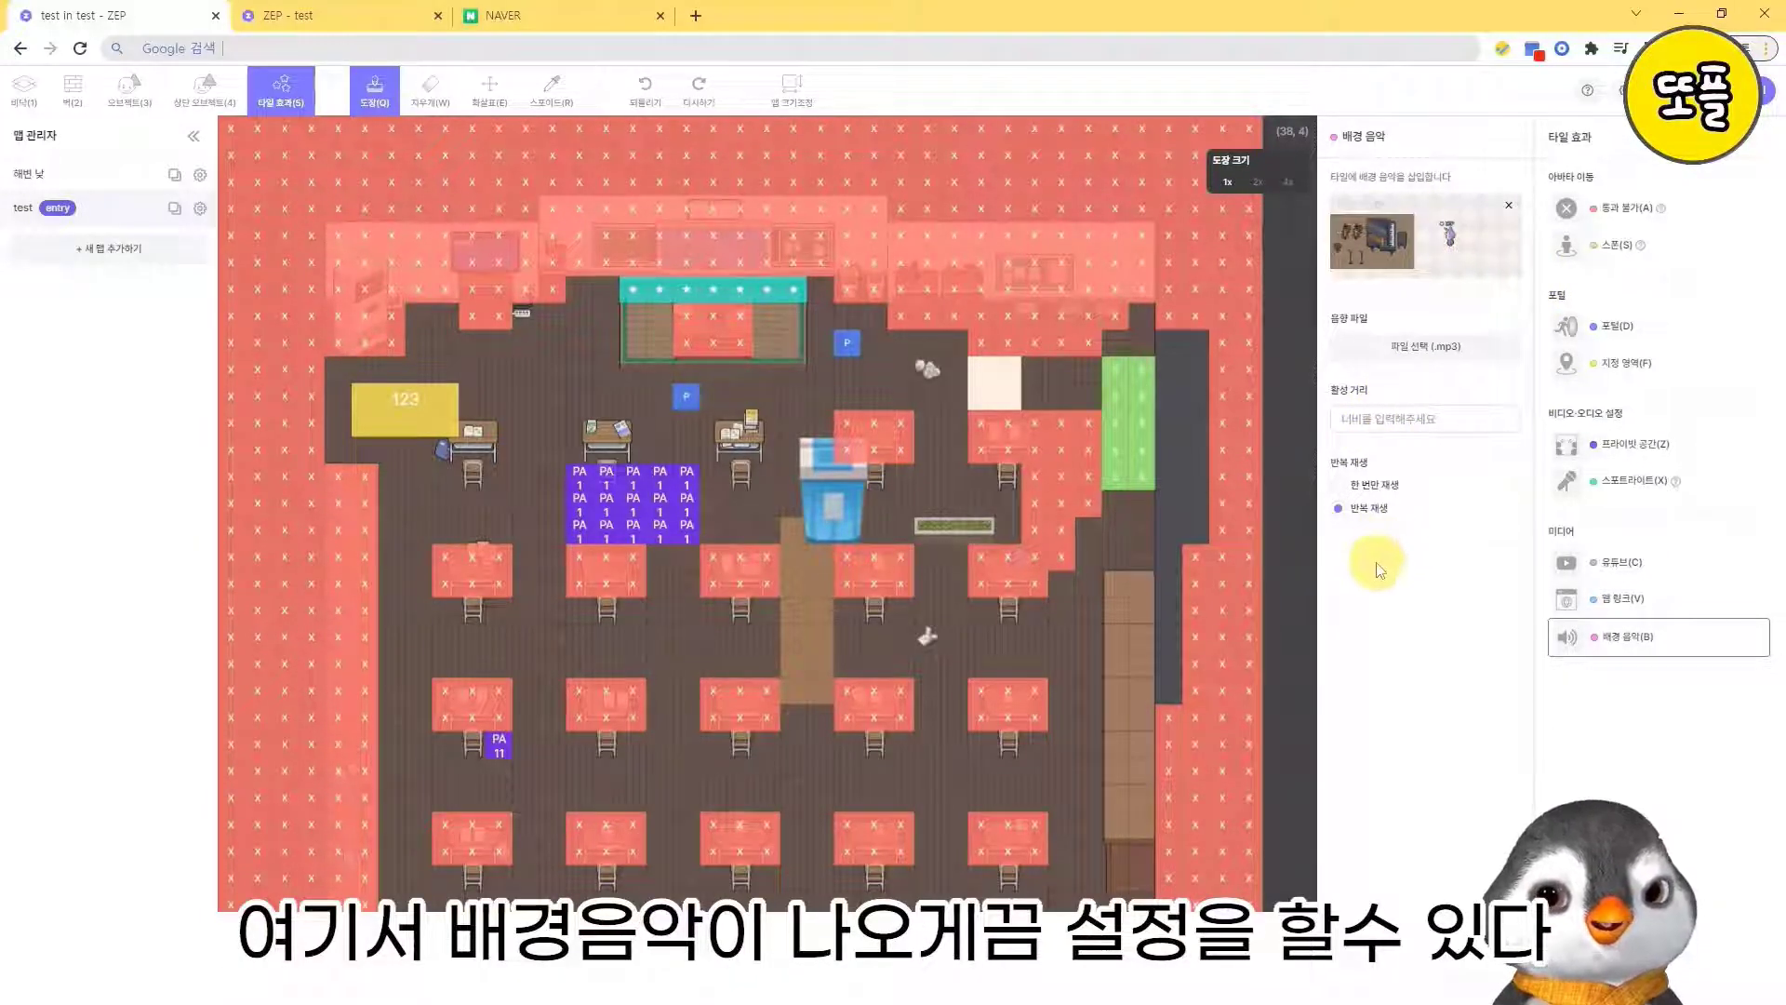
- Place a YouTube tile below the paper scrap under the planter, using the copied video URL, width 15 and height 7, and save the map
{"action": "left_click", "coordinate": [1616, 565]}
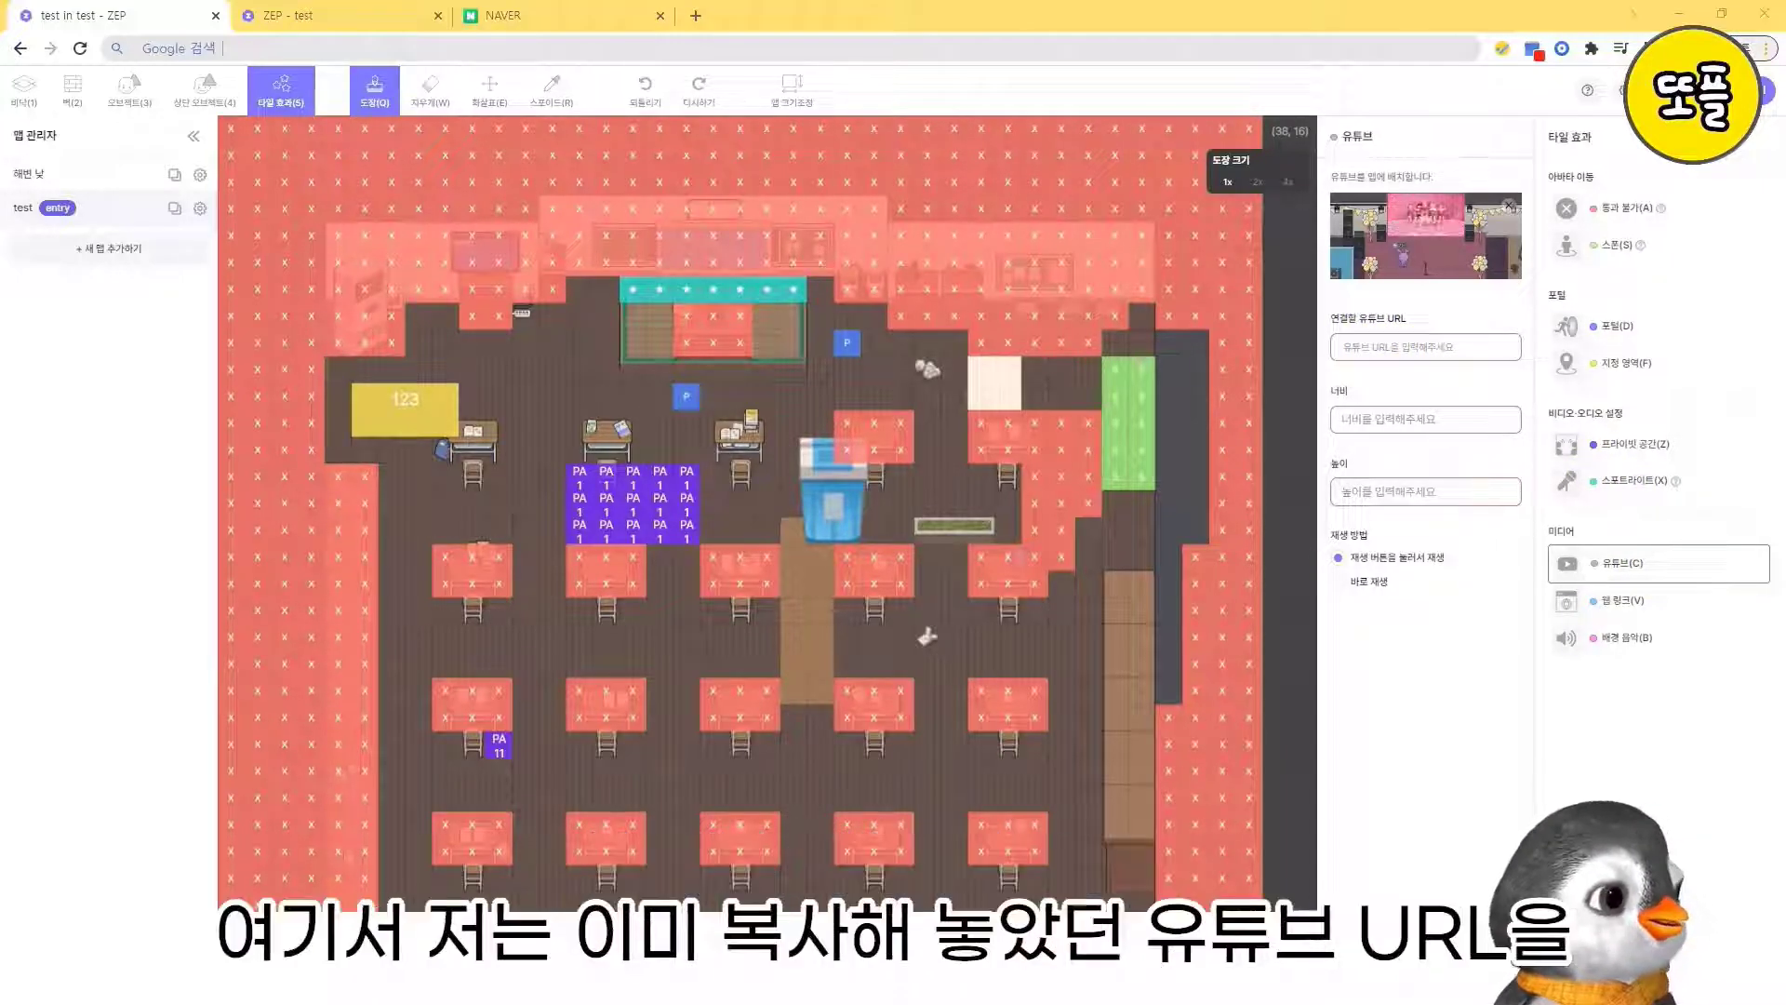
{"action": "left_click", "coordinate": [1438, 346]}
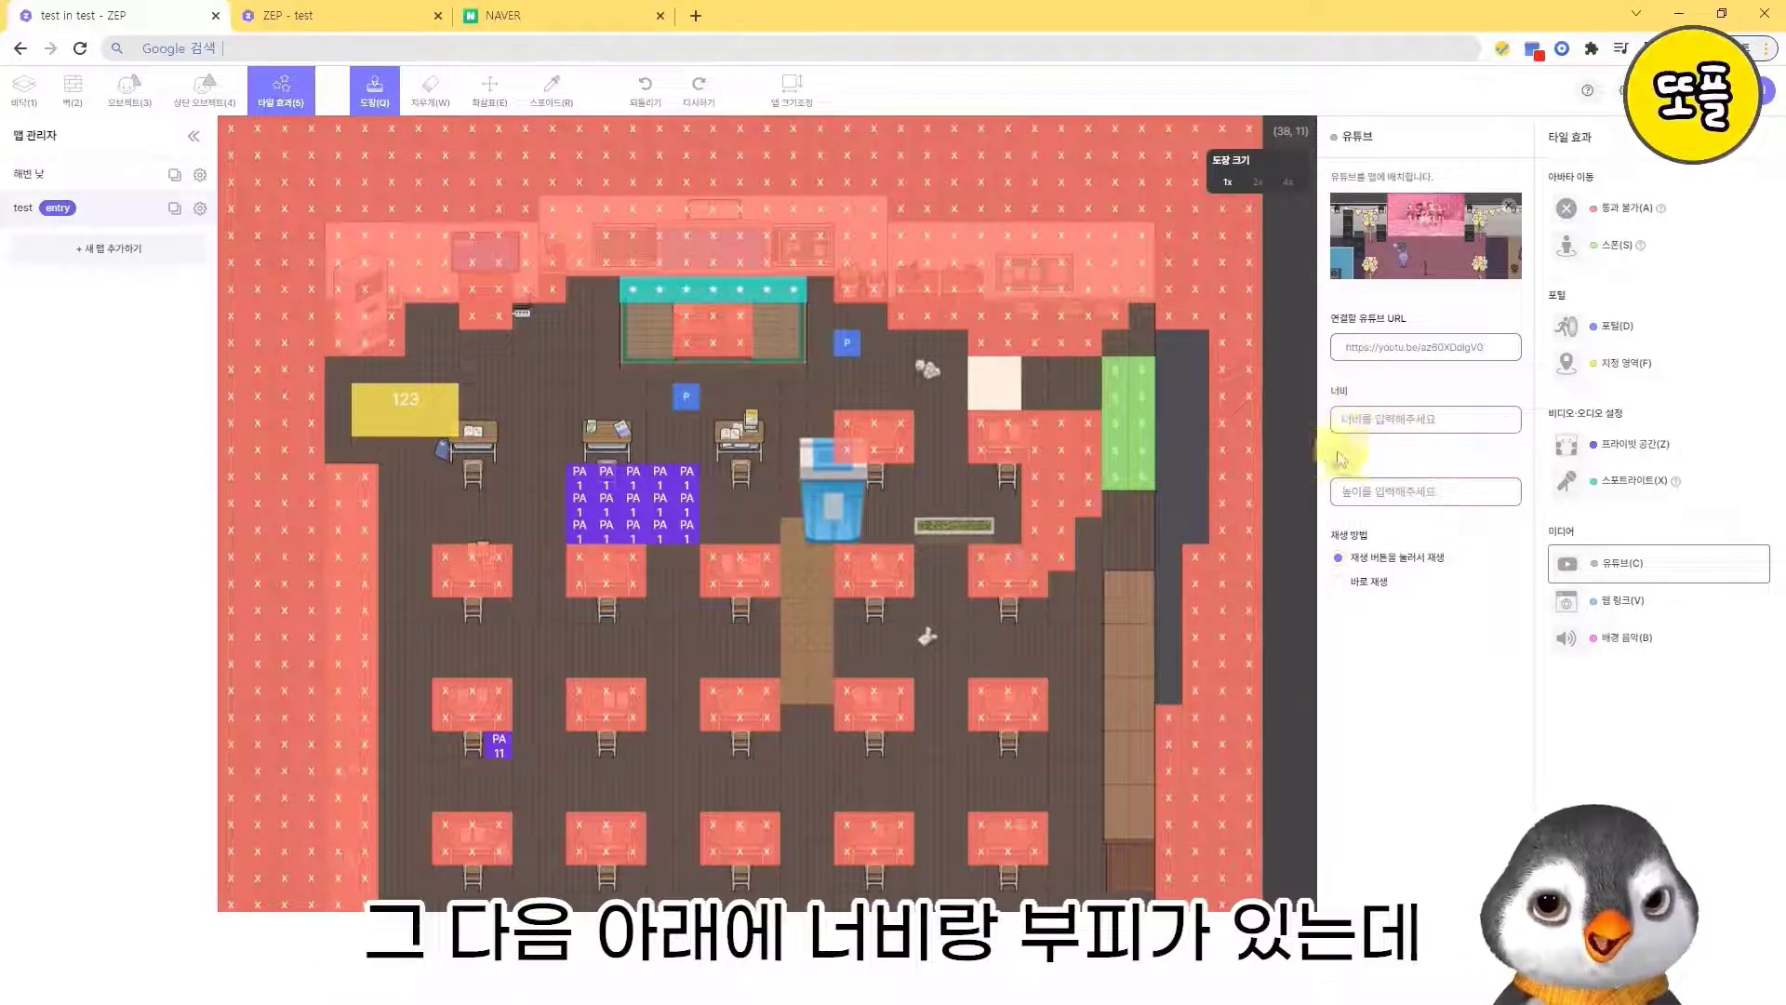
{"action": "left_click", "coordinate": [1398, 426]}
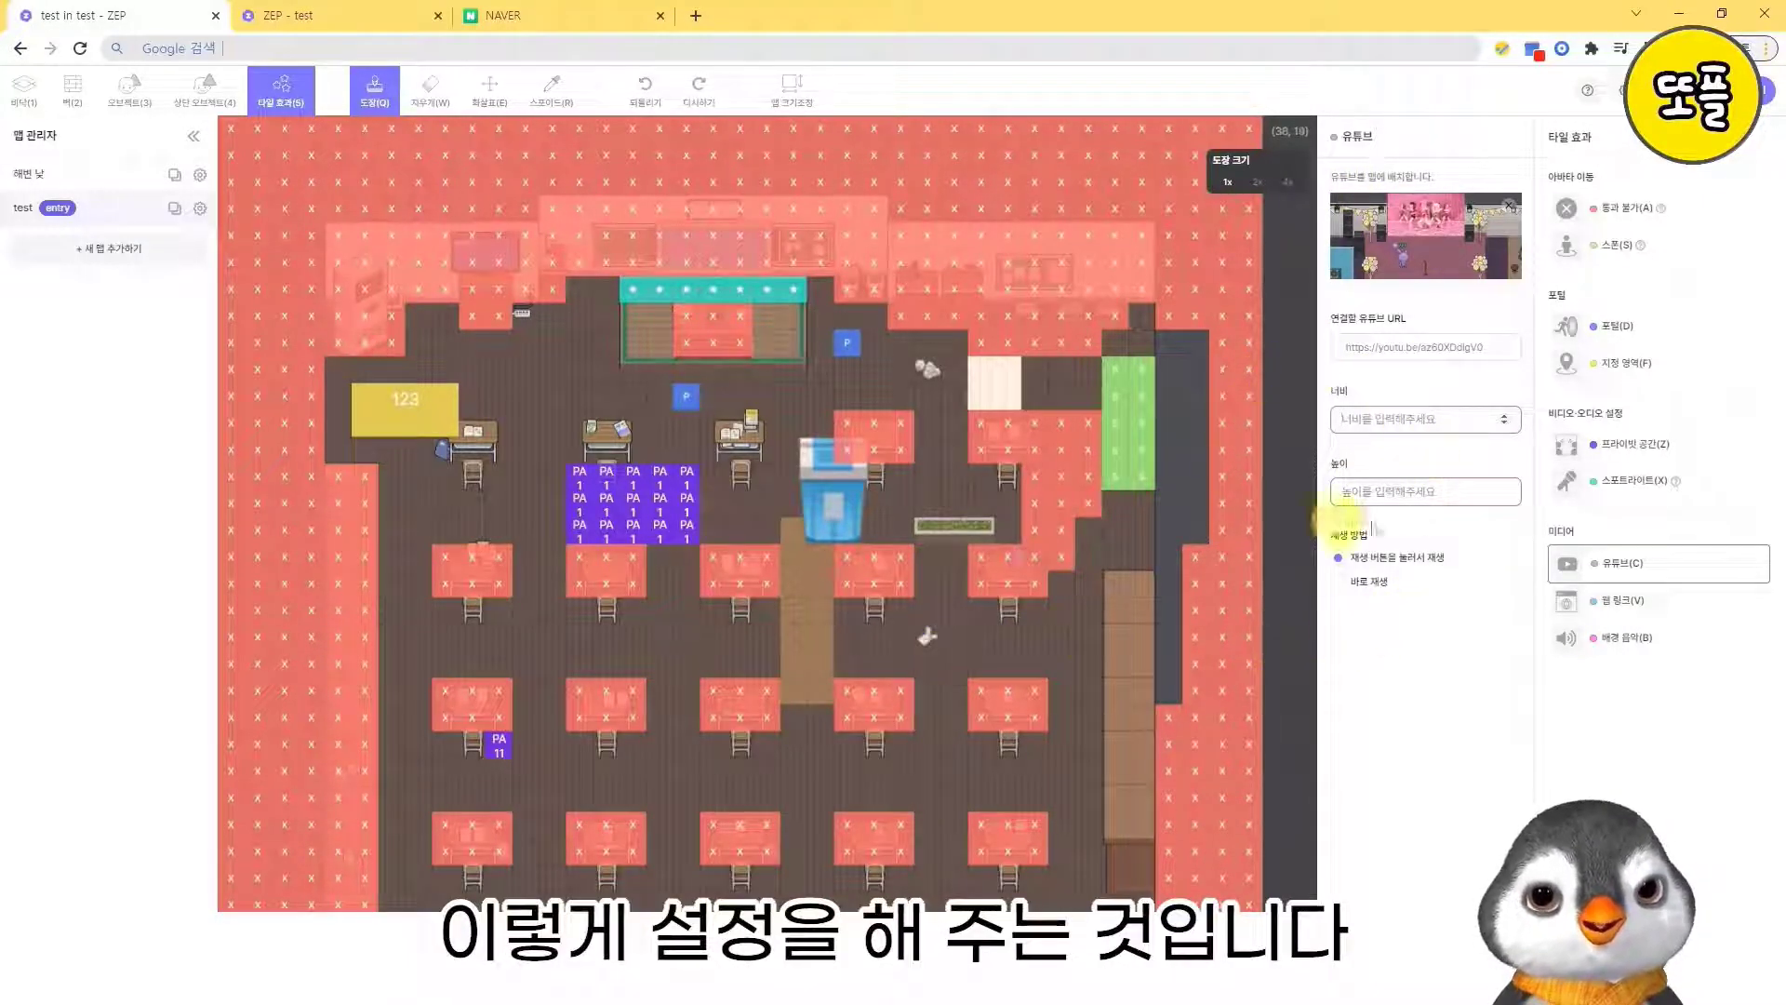
{"action": "left_click", "coordinate": [1417, 414]}
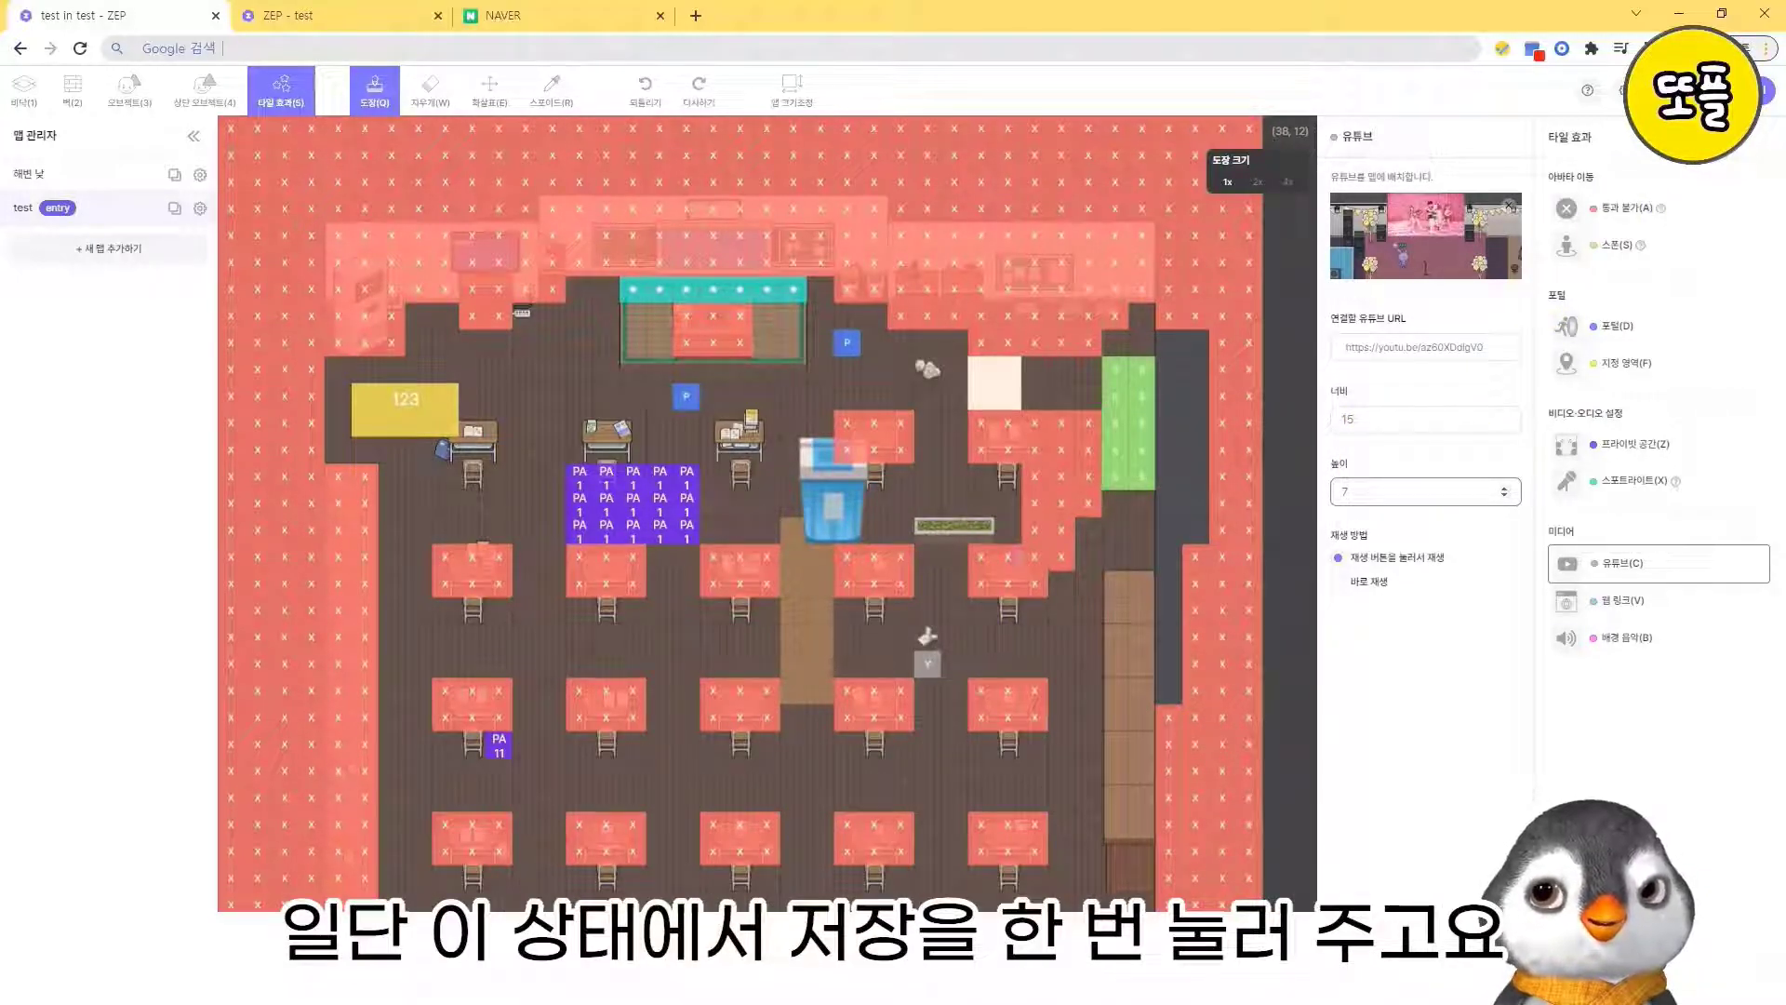
{"action": "left_click", "coordinate": [1686, 90]}
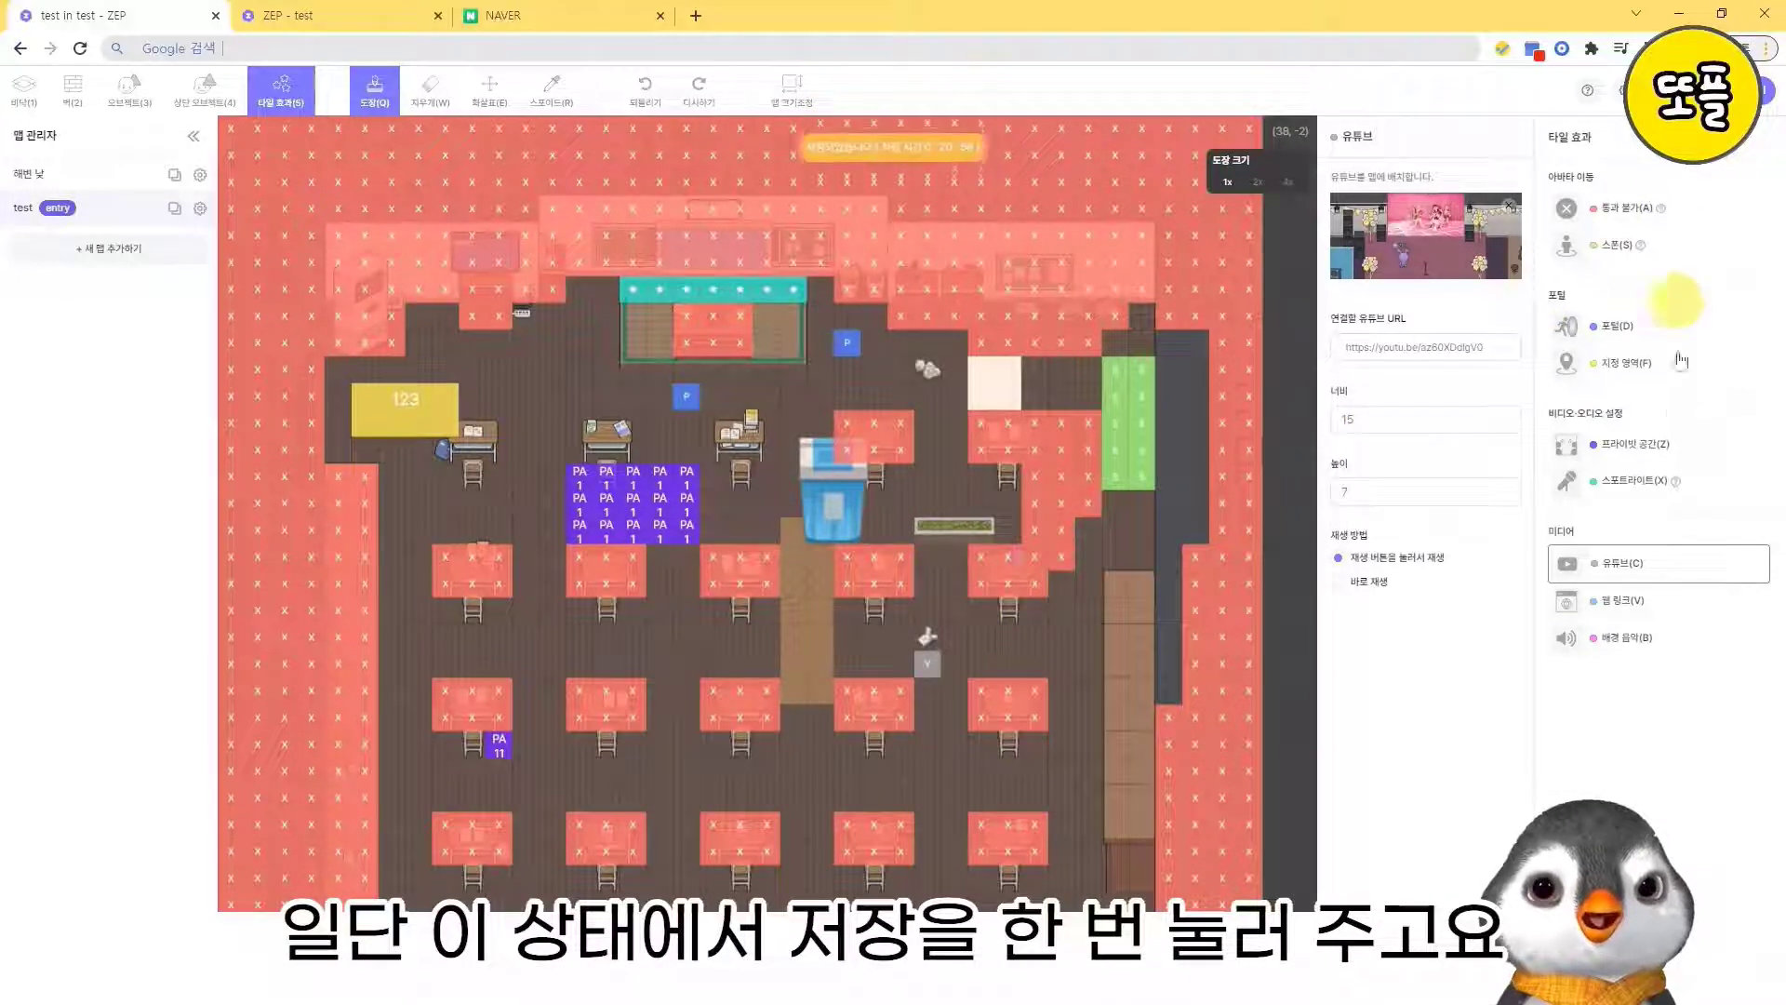
- Set up a fixed-area web link with the YouTube channel URL, width 10 and height 8, and place it beside the second row's first desk
{"action": "left_click", "coordinate": [1645, 603]}
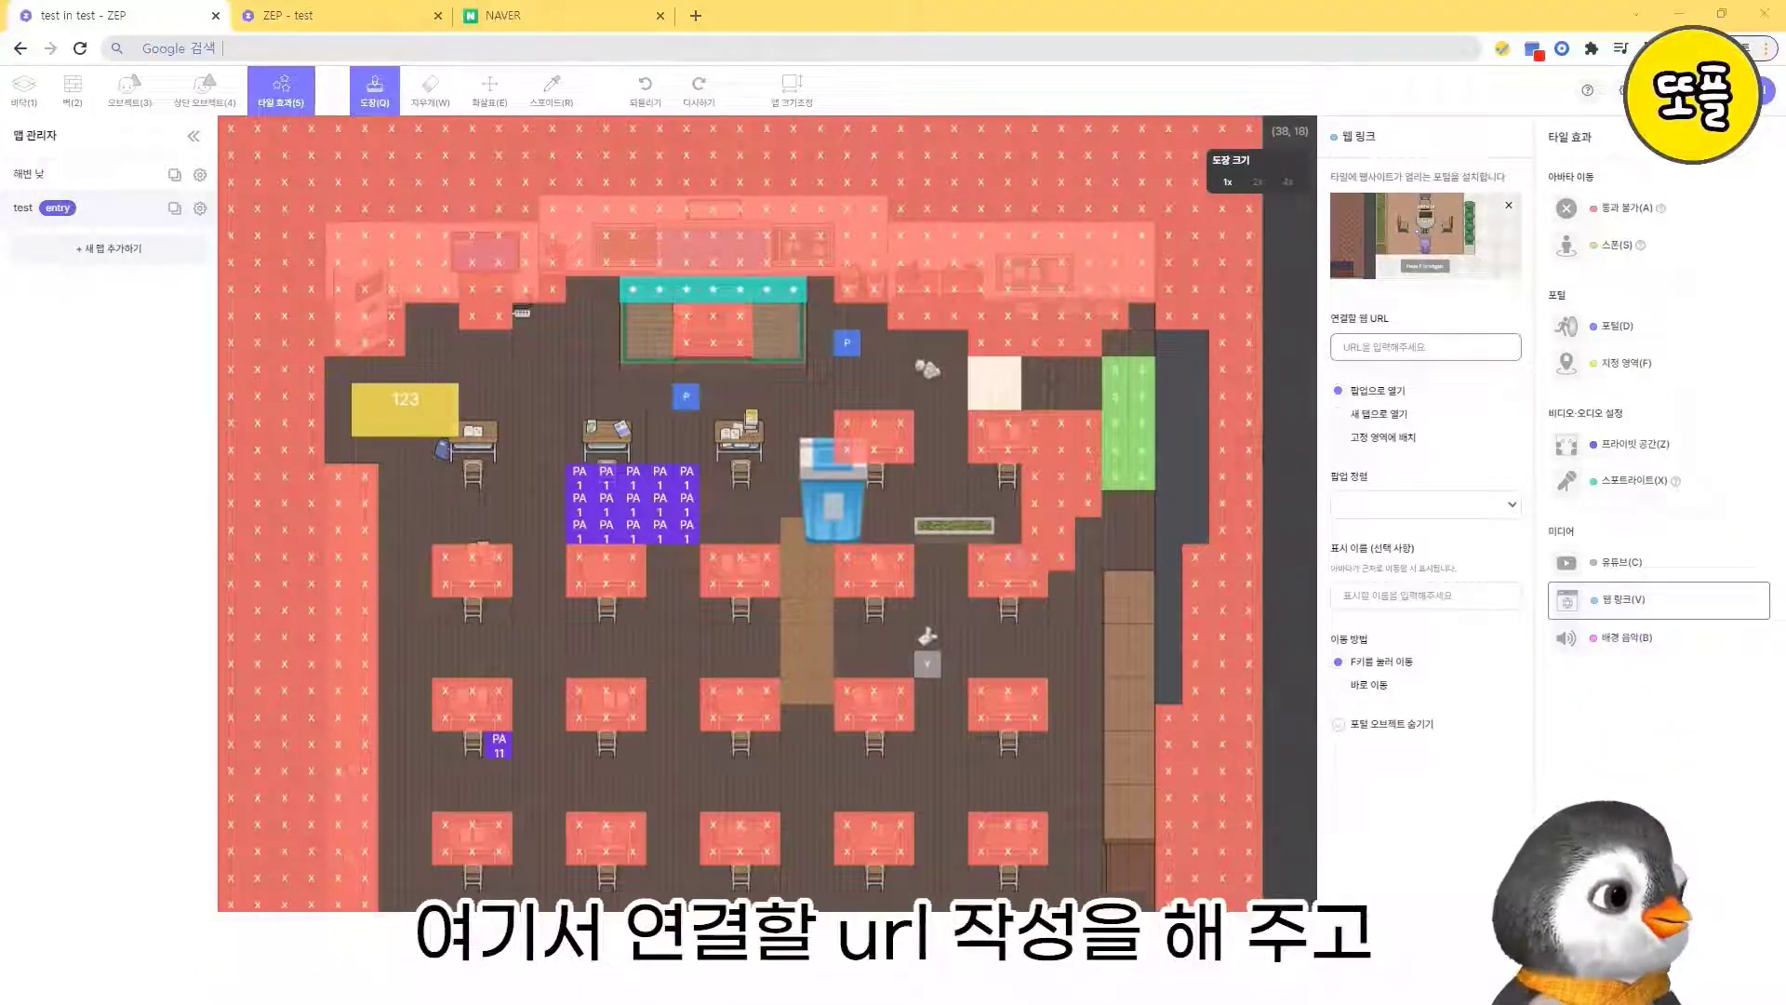
{"action": "left_click", "coordinate": [1403, 347]}
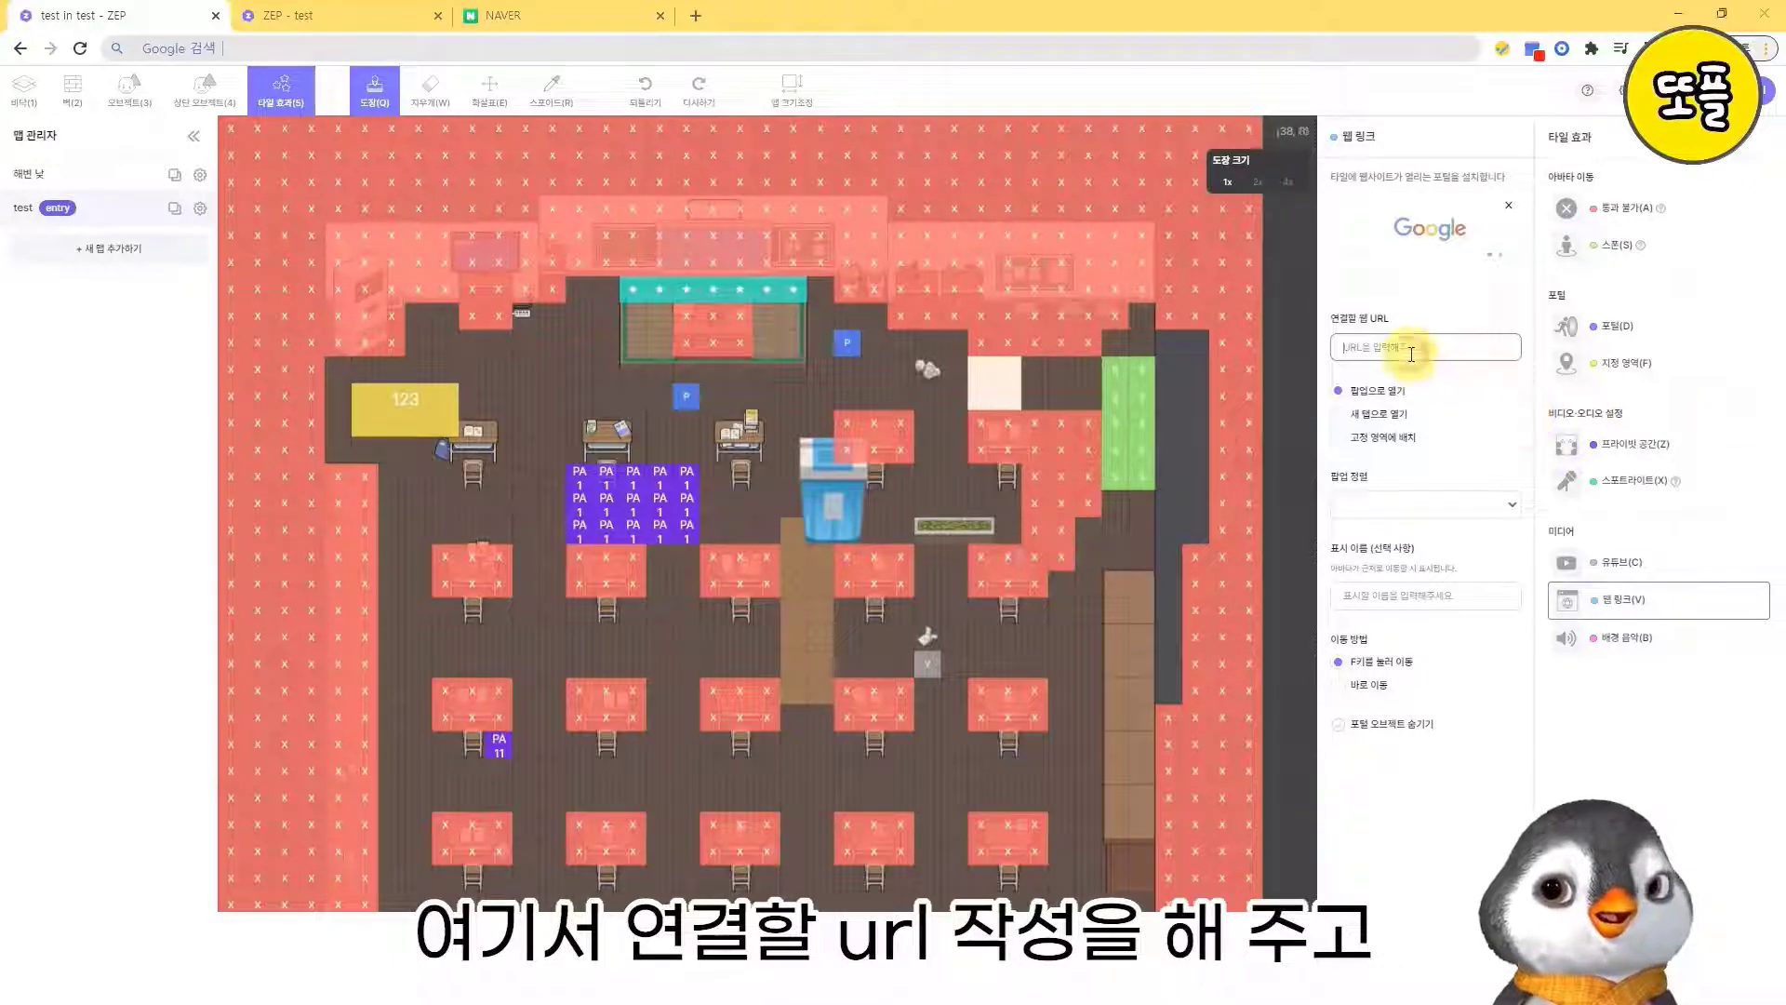
{"action": "key", "text": "ctrl+v"}
{"action": "left_click", "coordinate": [1386, 437]}
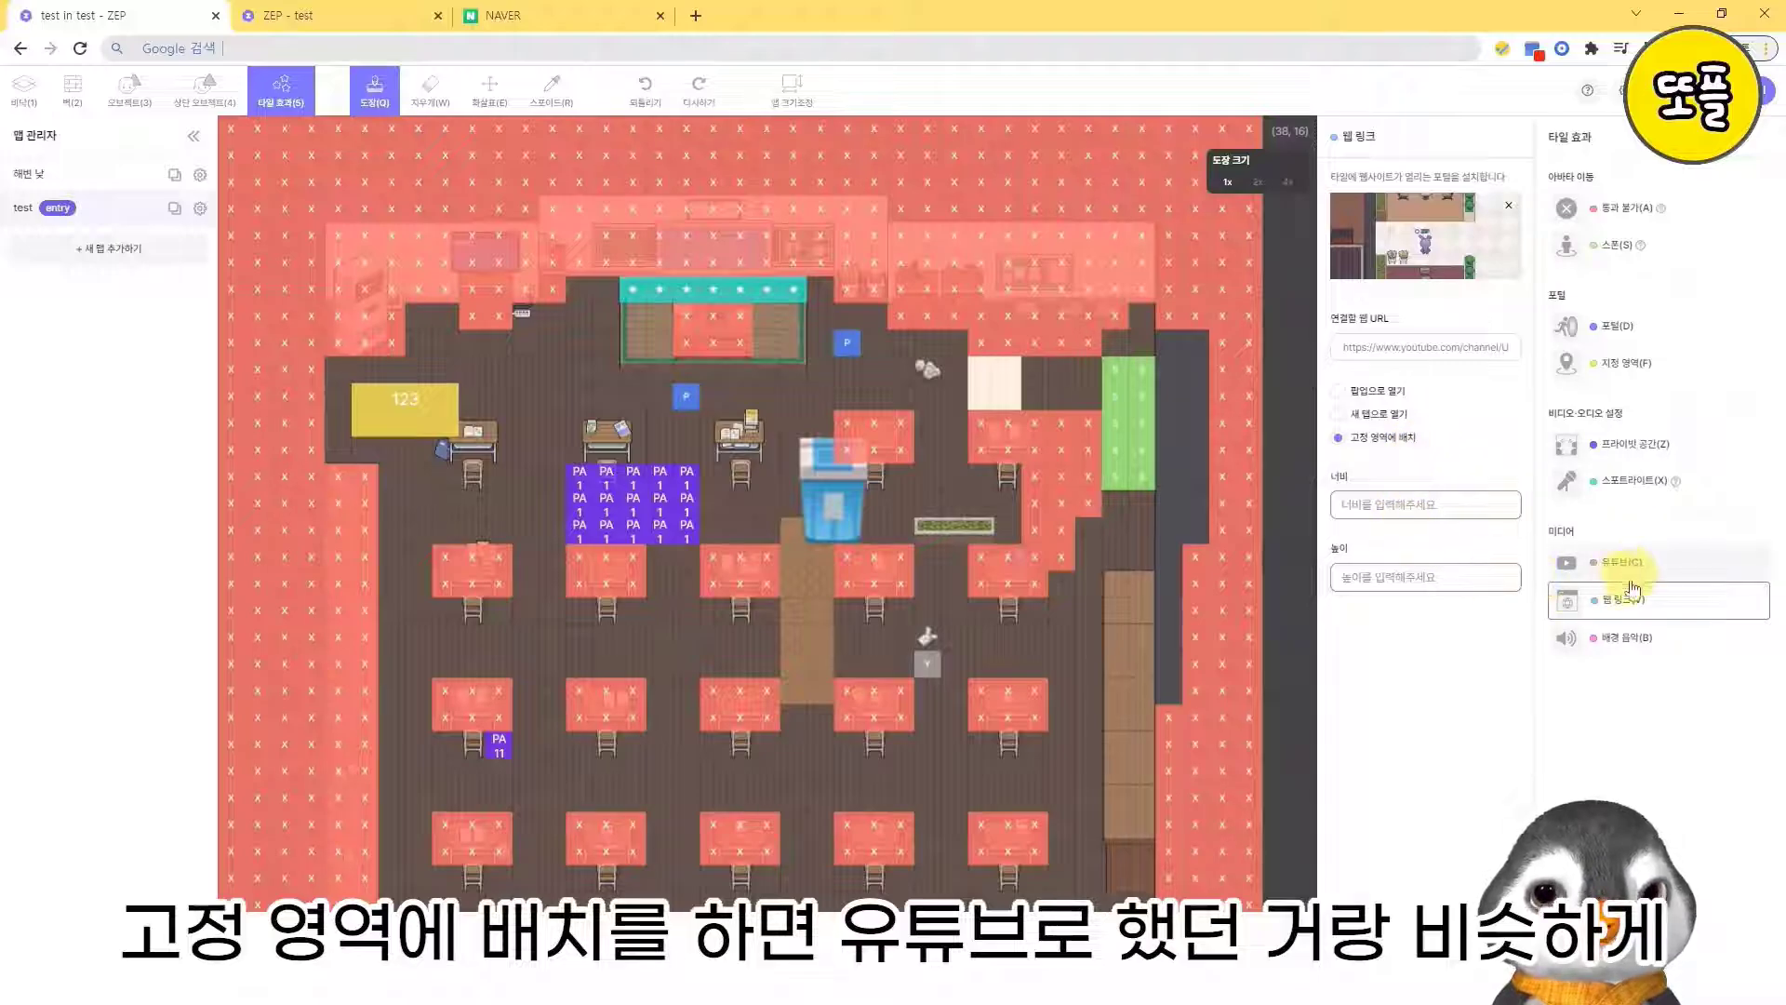
{"action": "left_click", "coordinate": [1379, 503]}
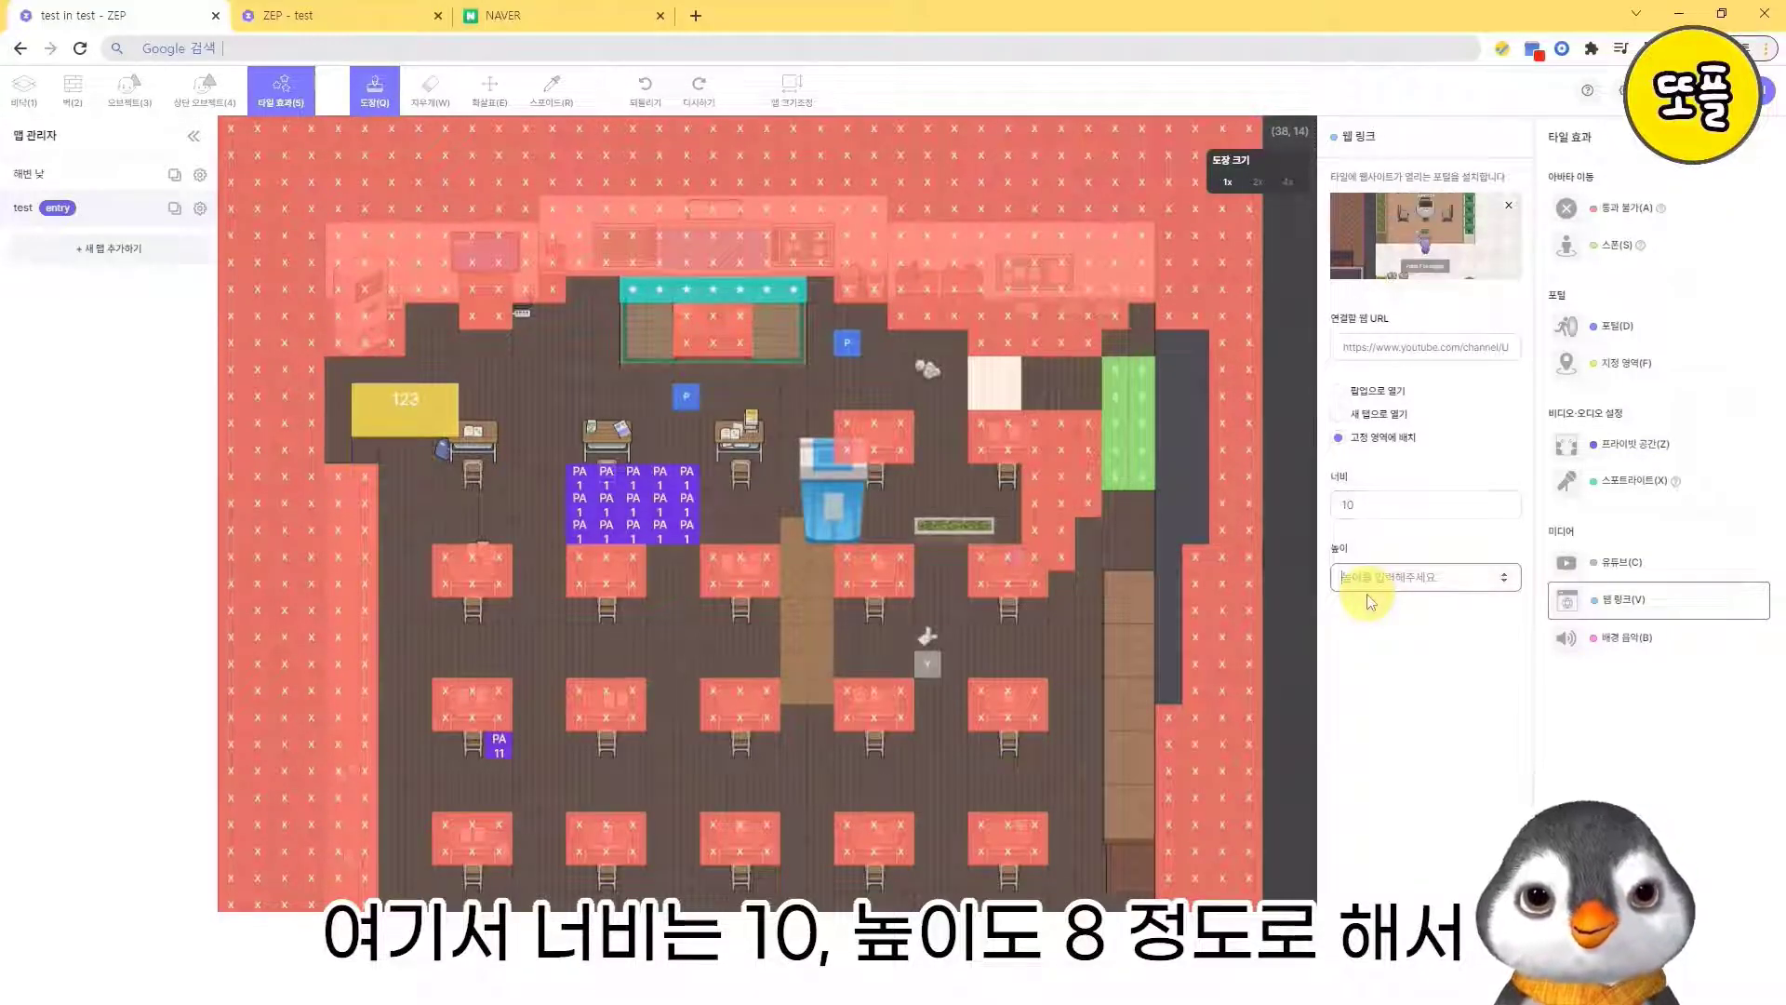
{"action": "type", "text": "8"}
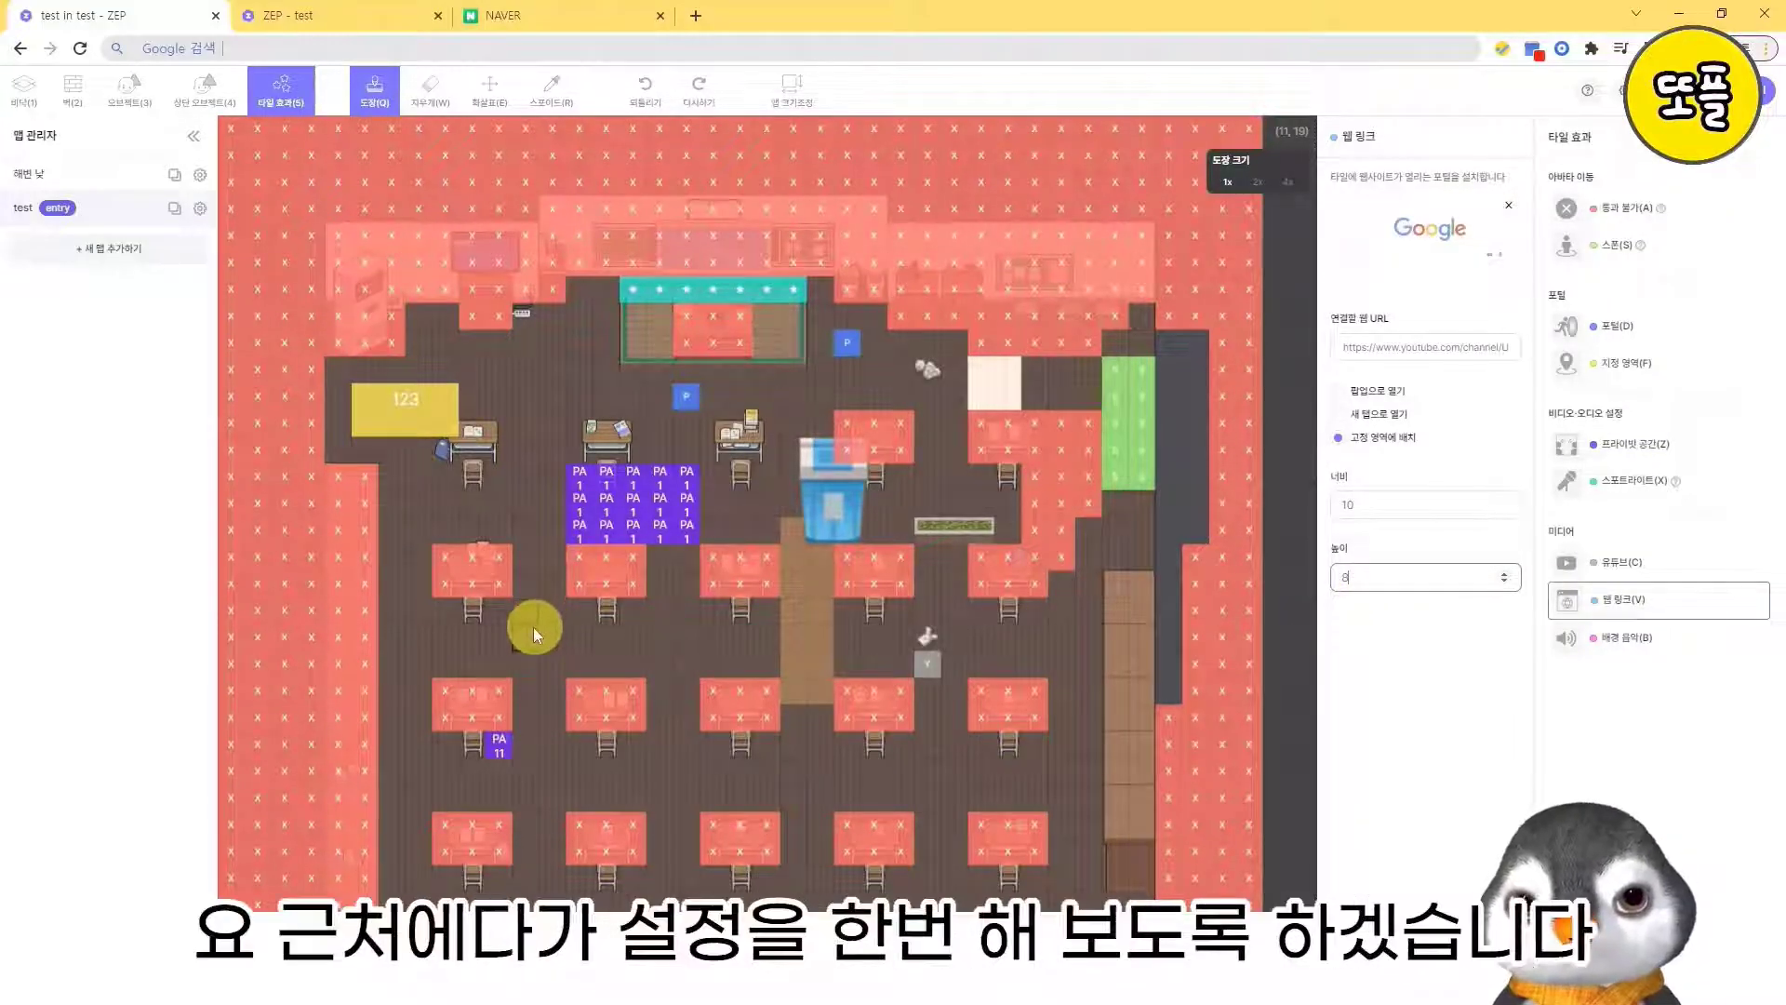
{"action": "type", "text": "c"}
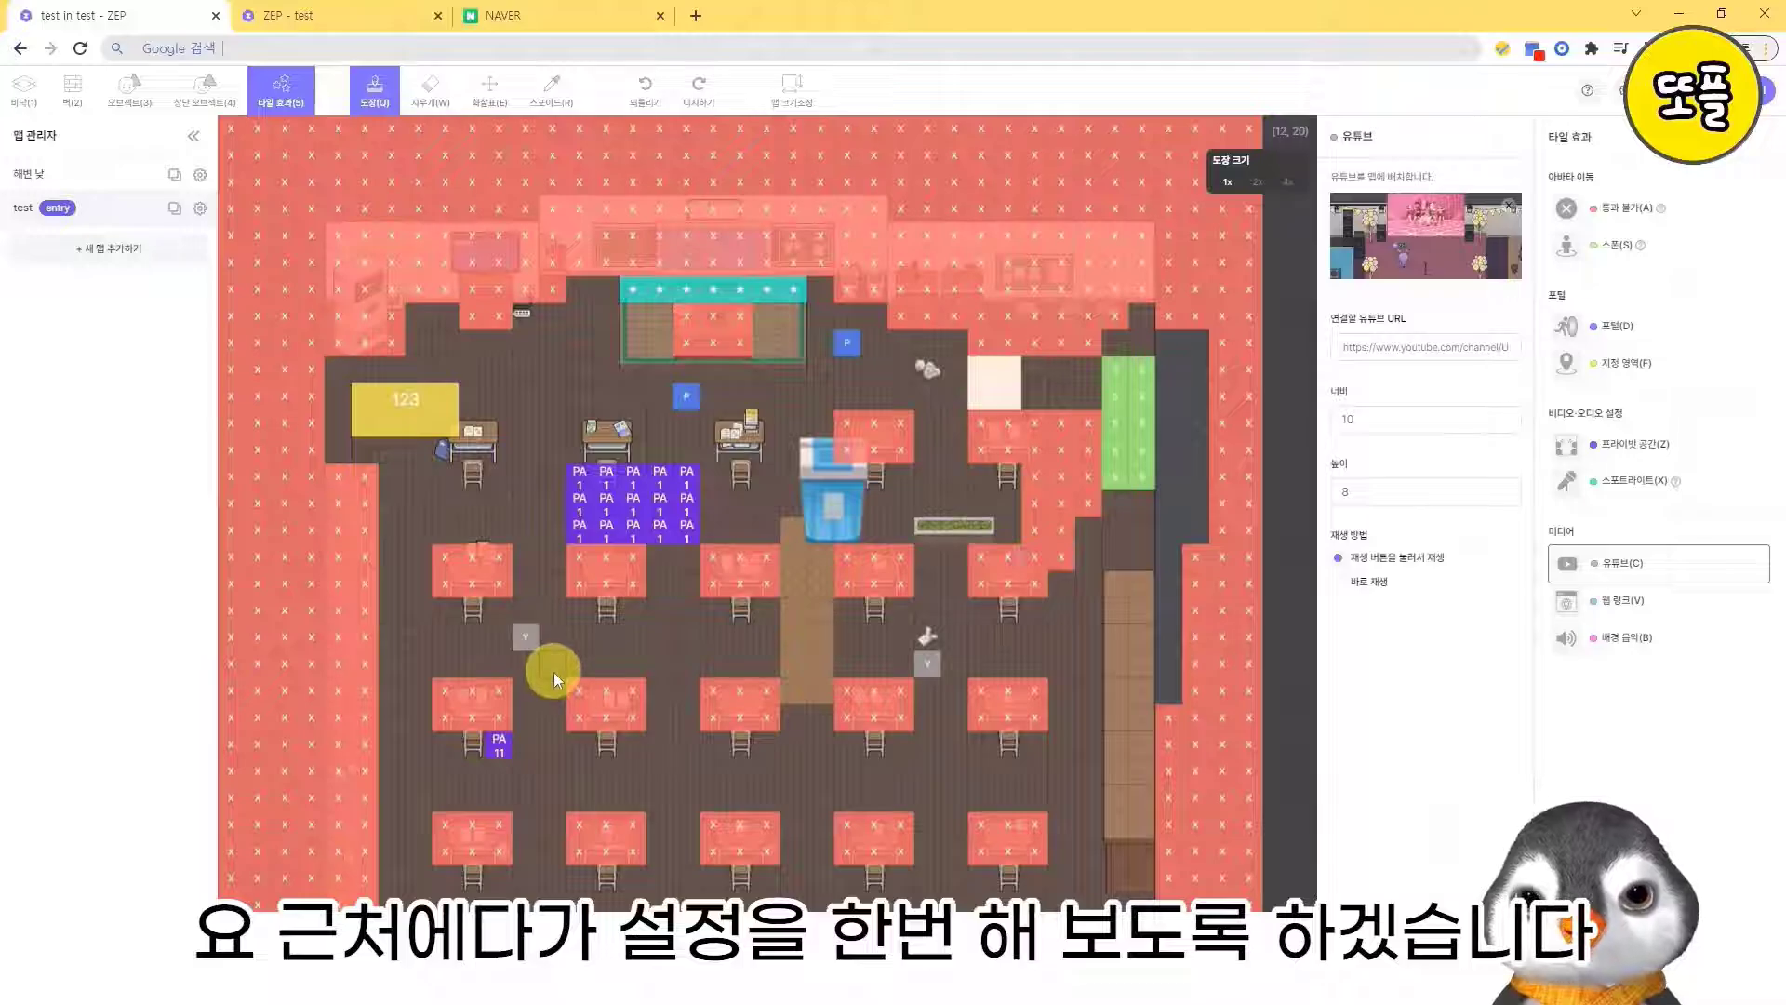
{"action": "left_click", "coordinate": [1652, 614]}
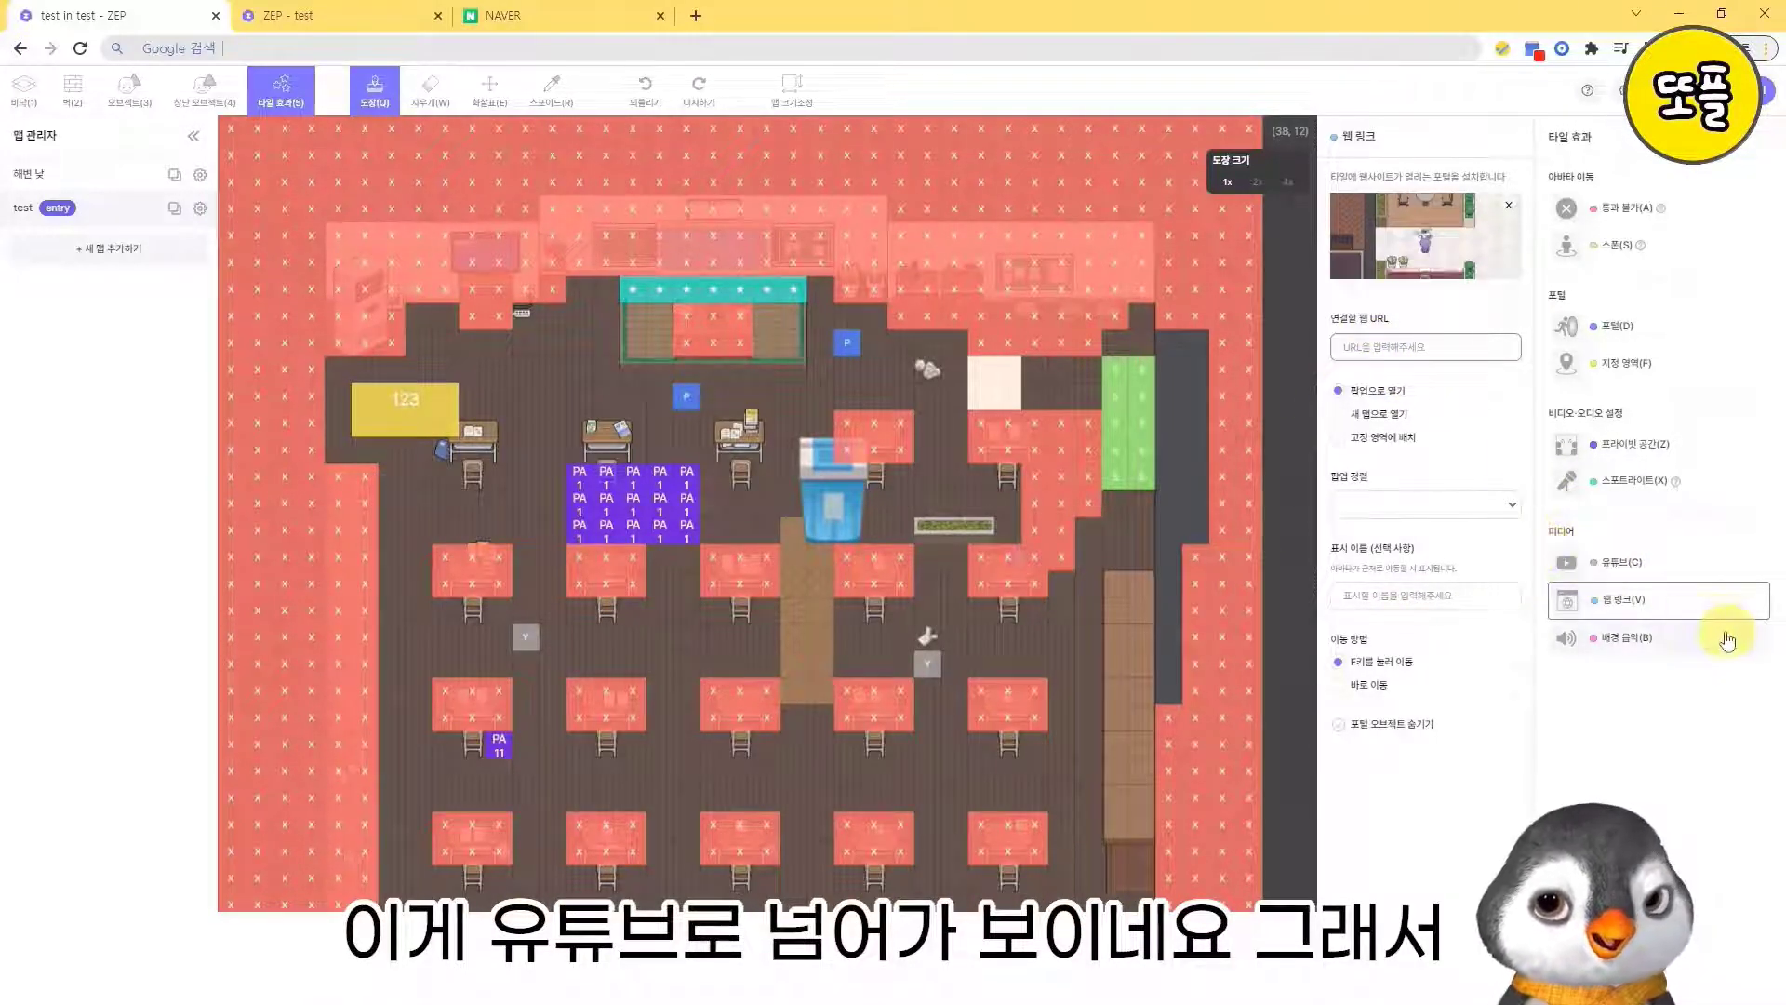
{"action": "left_click", "coordinate": [1426, 356]}
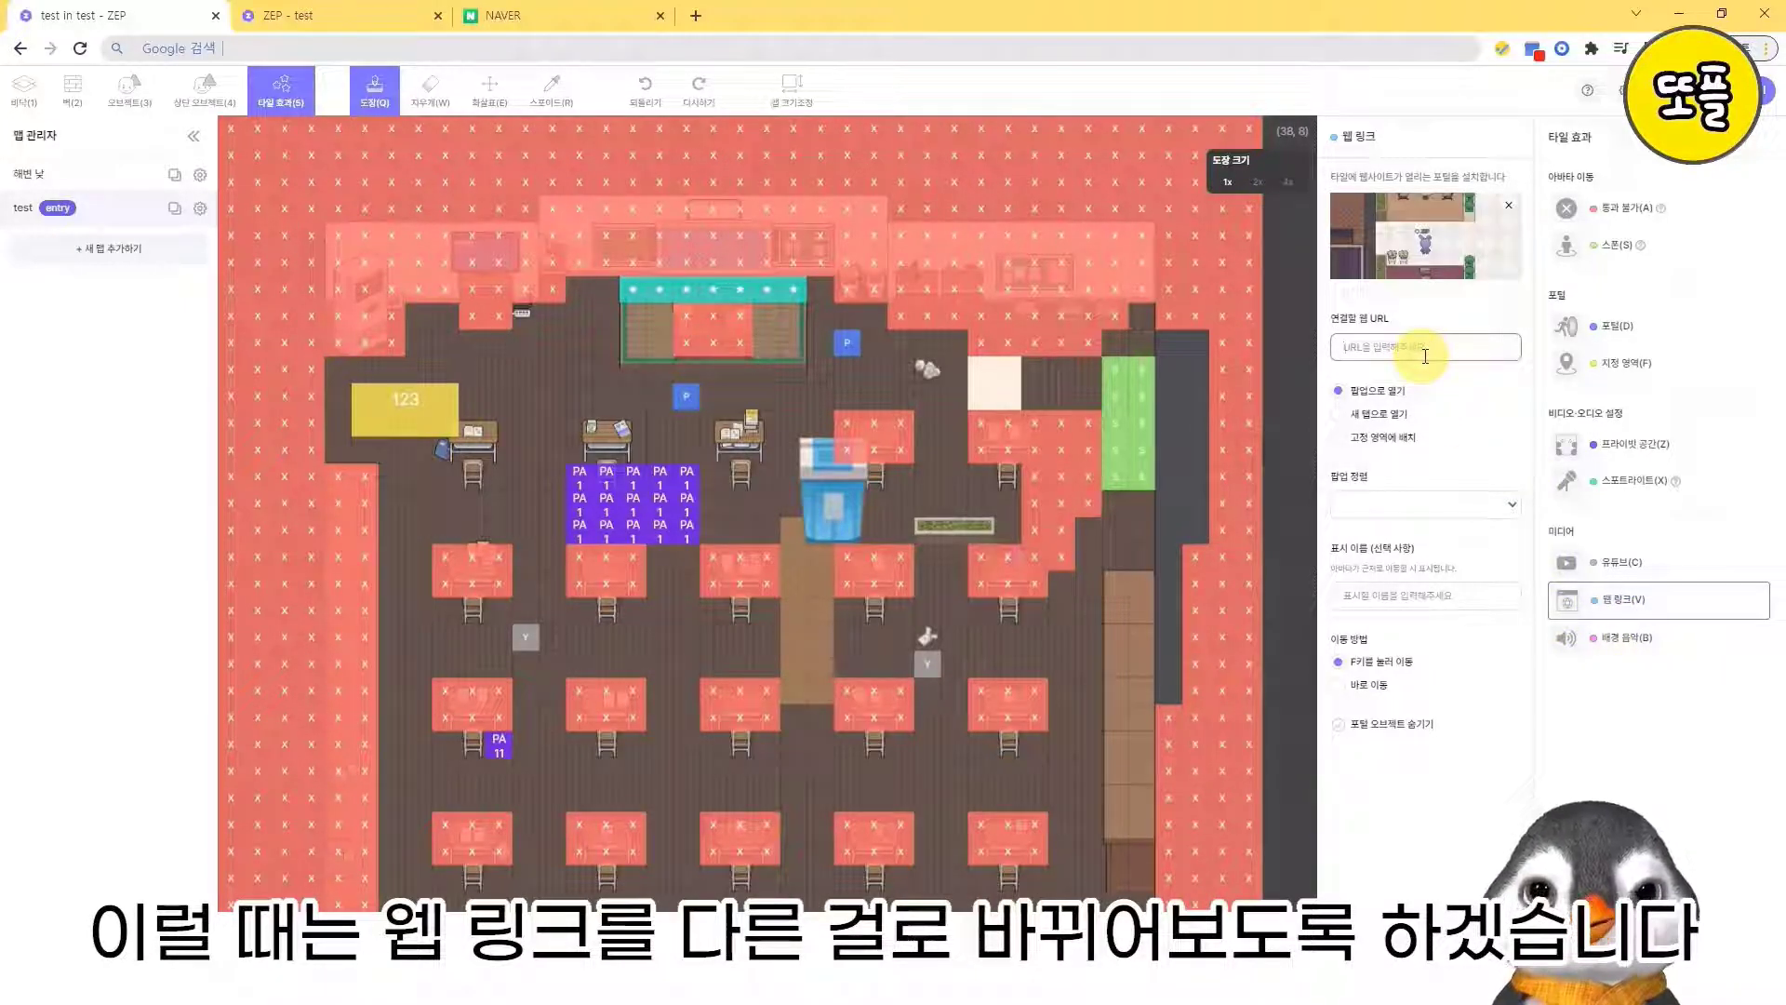
{"action": "type", "text": "wwww"}
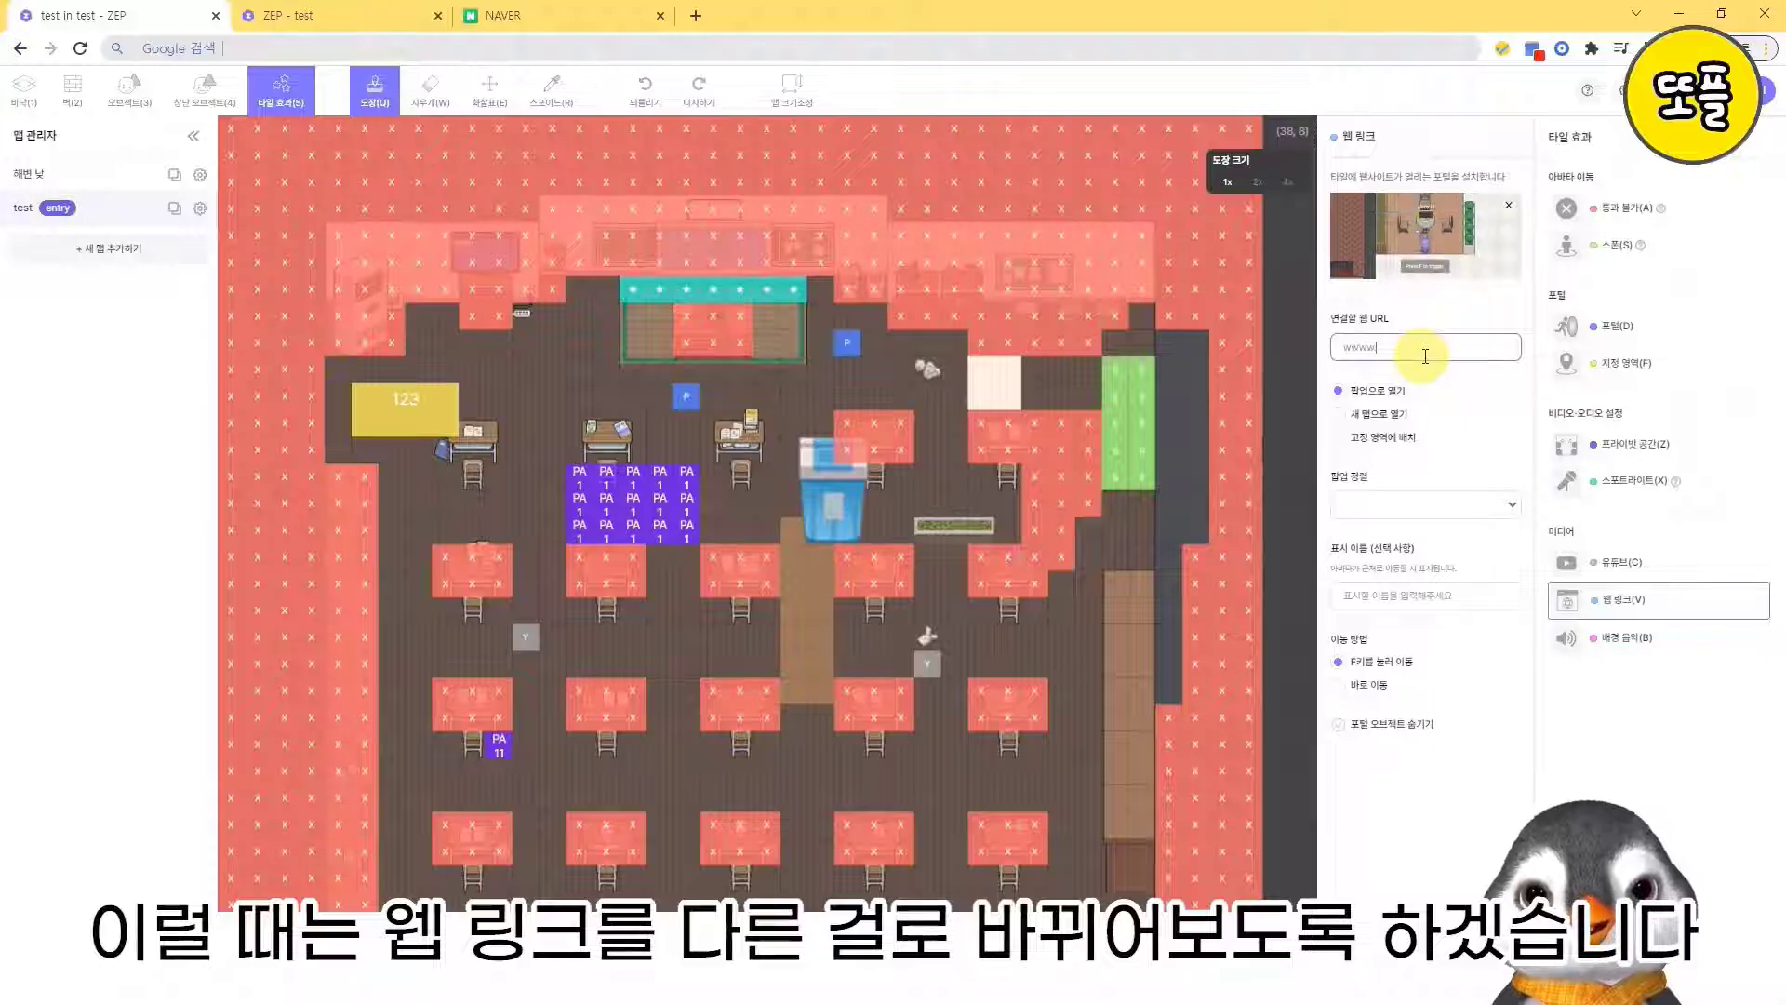
{"action": "key", "text": "BackSpace"}
{"action": "type", "text": ".naver.com"}
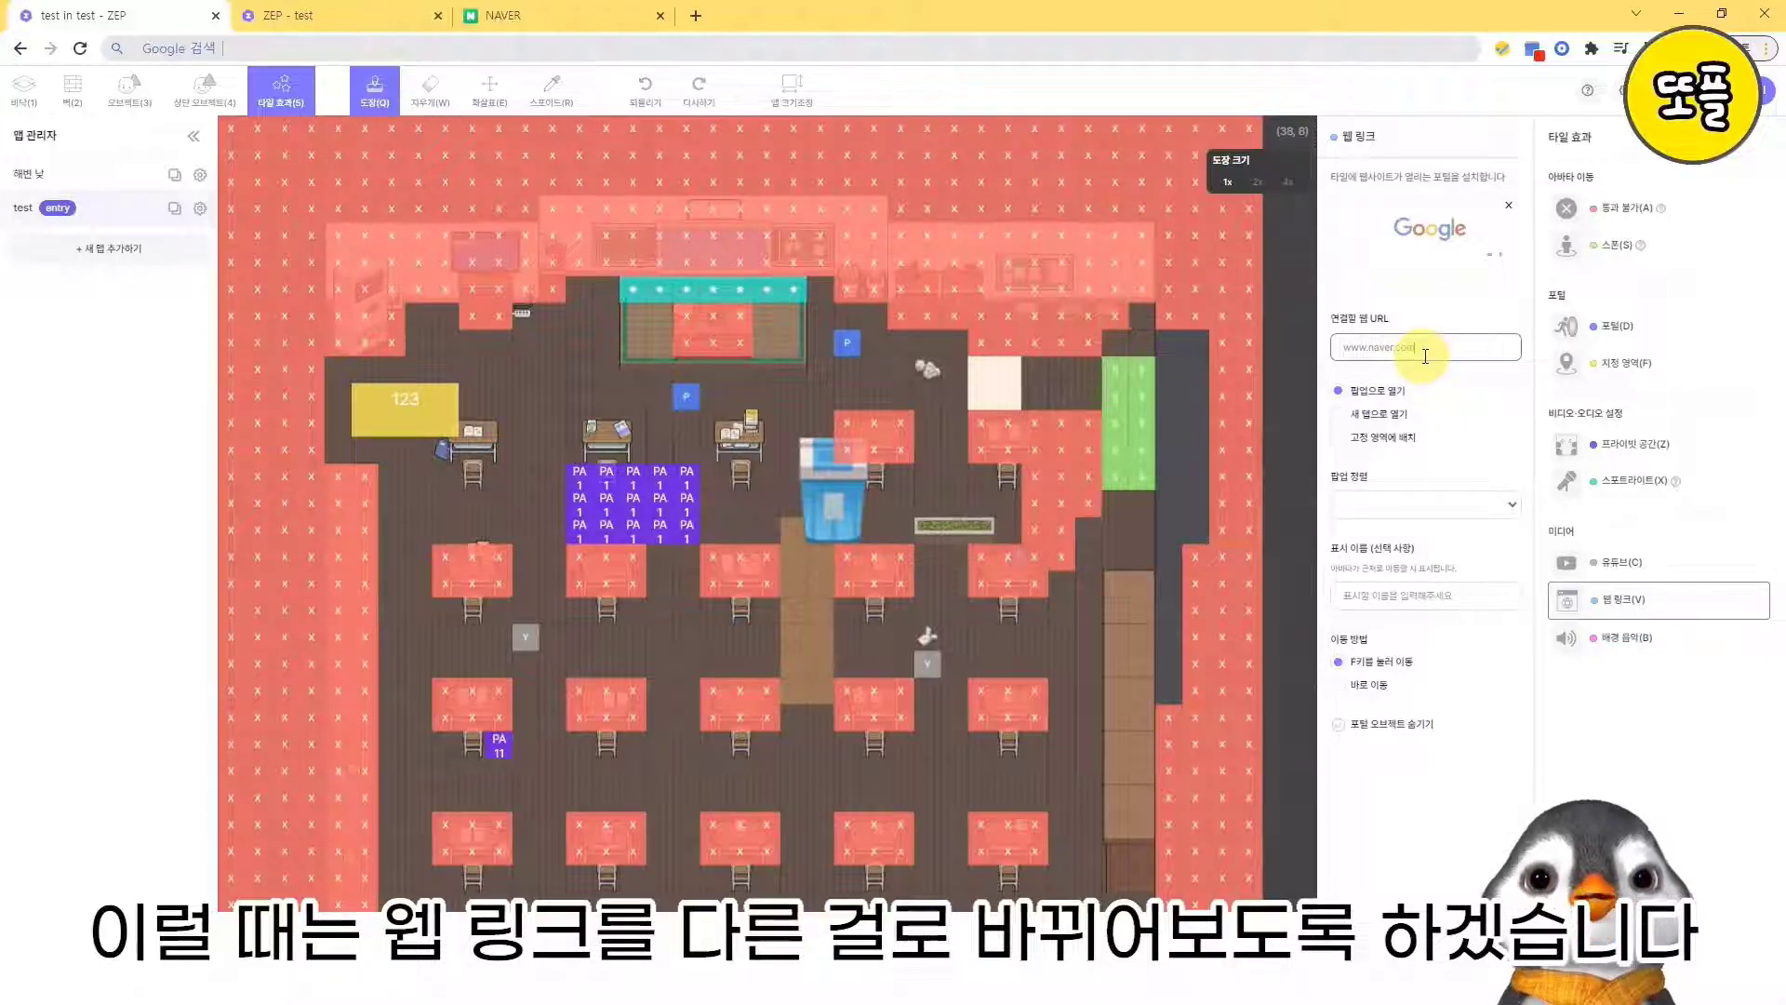
{"action": "left_click", "coordinate": [1384, 438]}
{"action": "left_click", "coordinate": [1405, 505]}
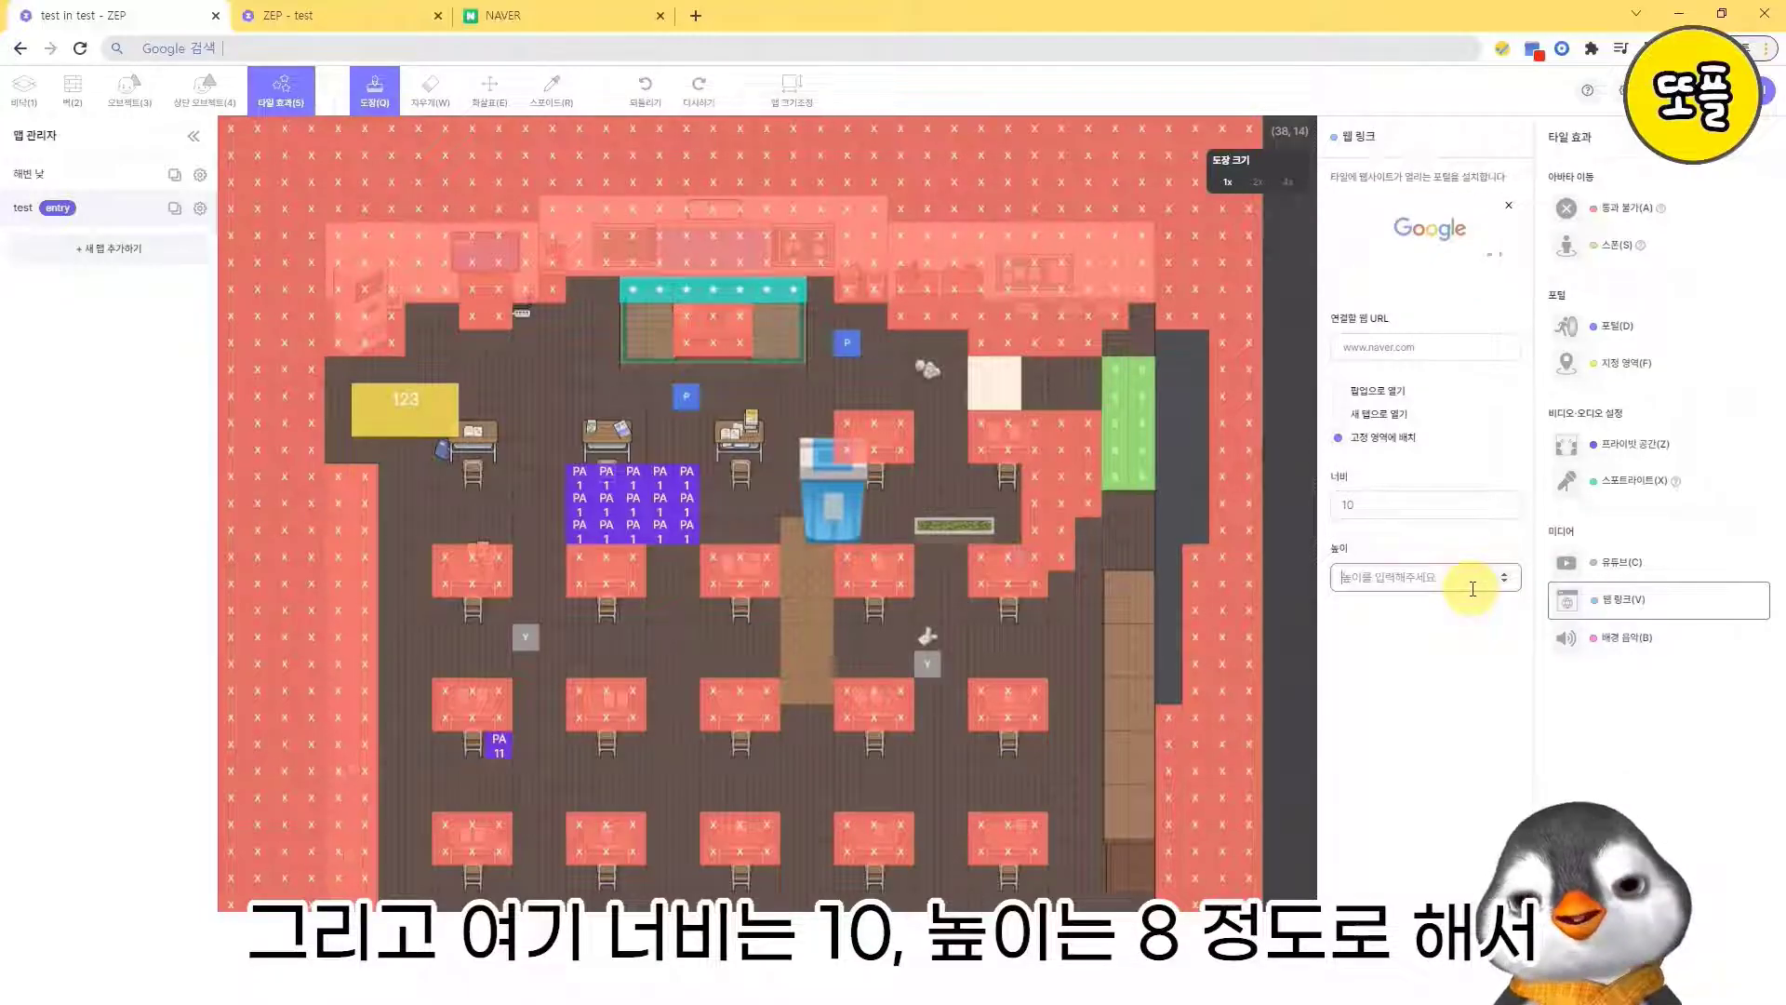
{"action": "type", "text": "8"}
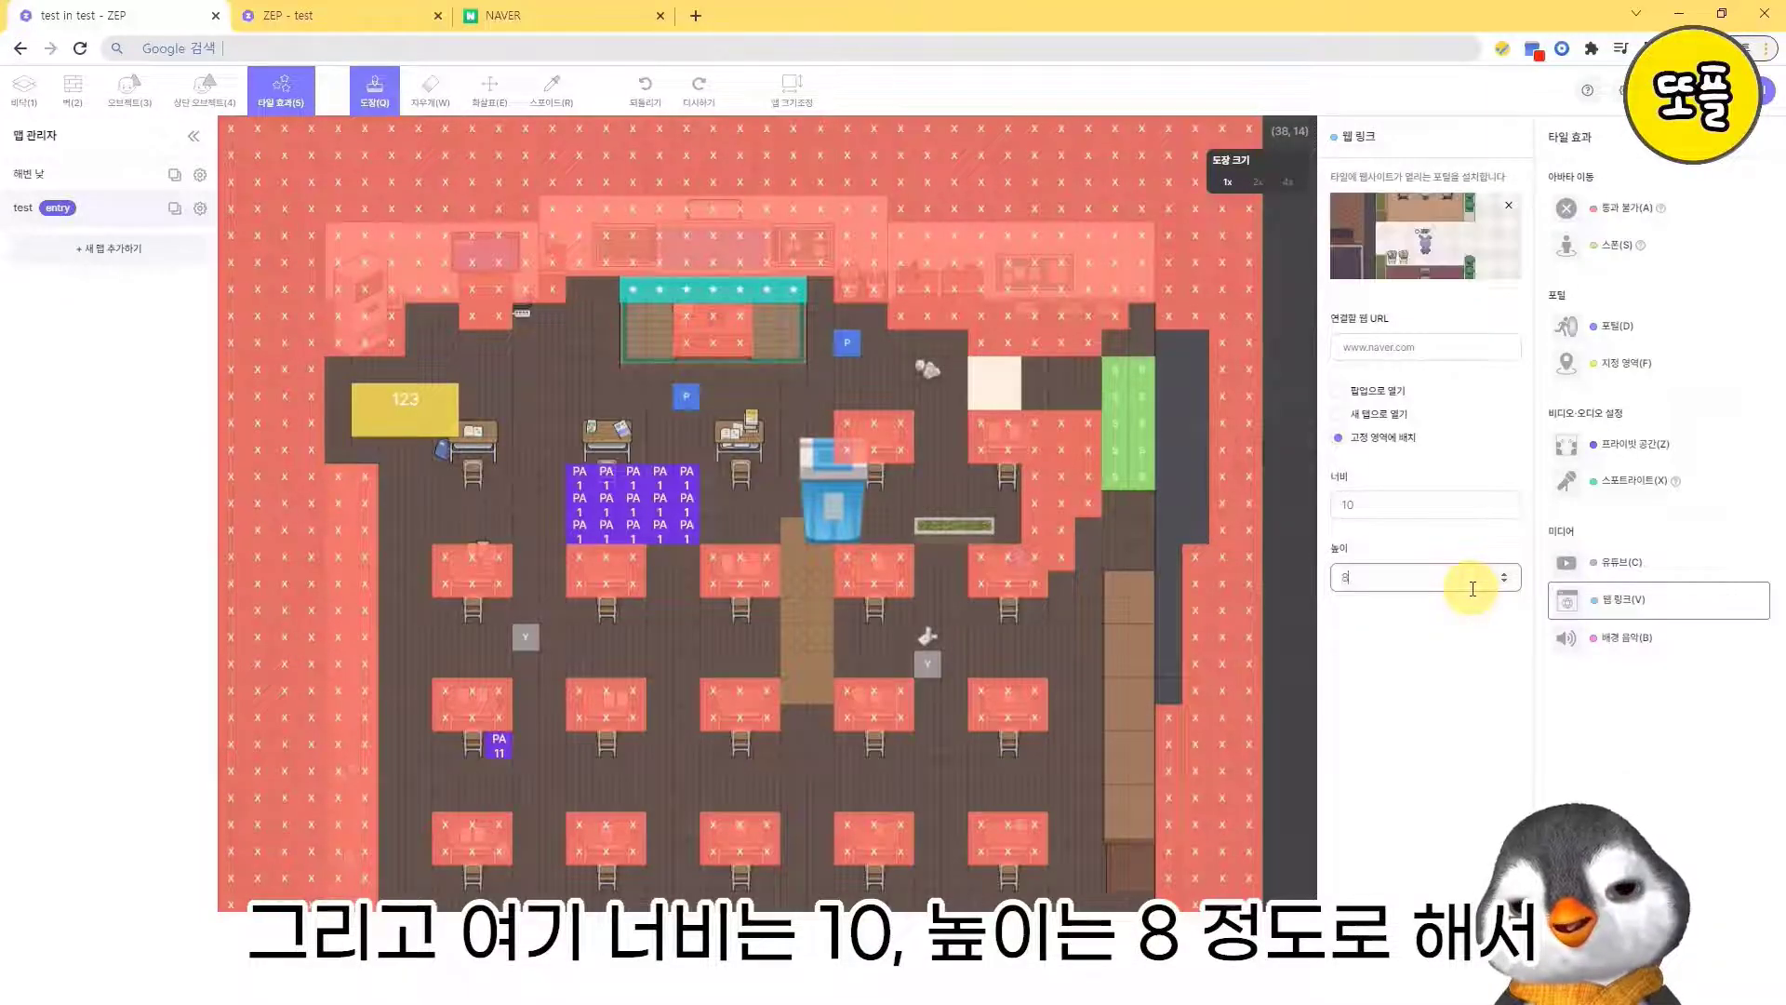
- Place the web link tile beside the chair of the third row's second desk, save the map and launch the space
{"action": "left_click", "coordinate": [668, 756]}
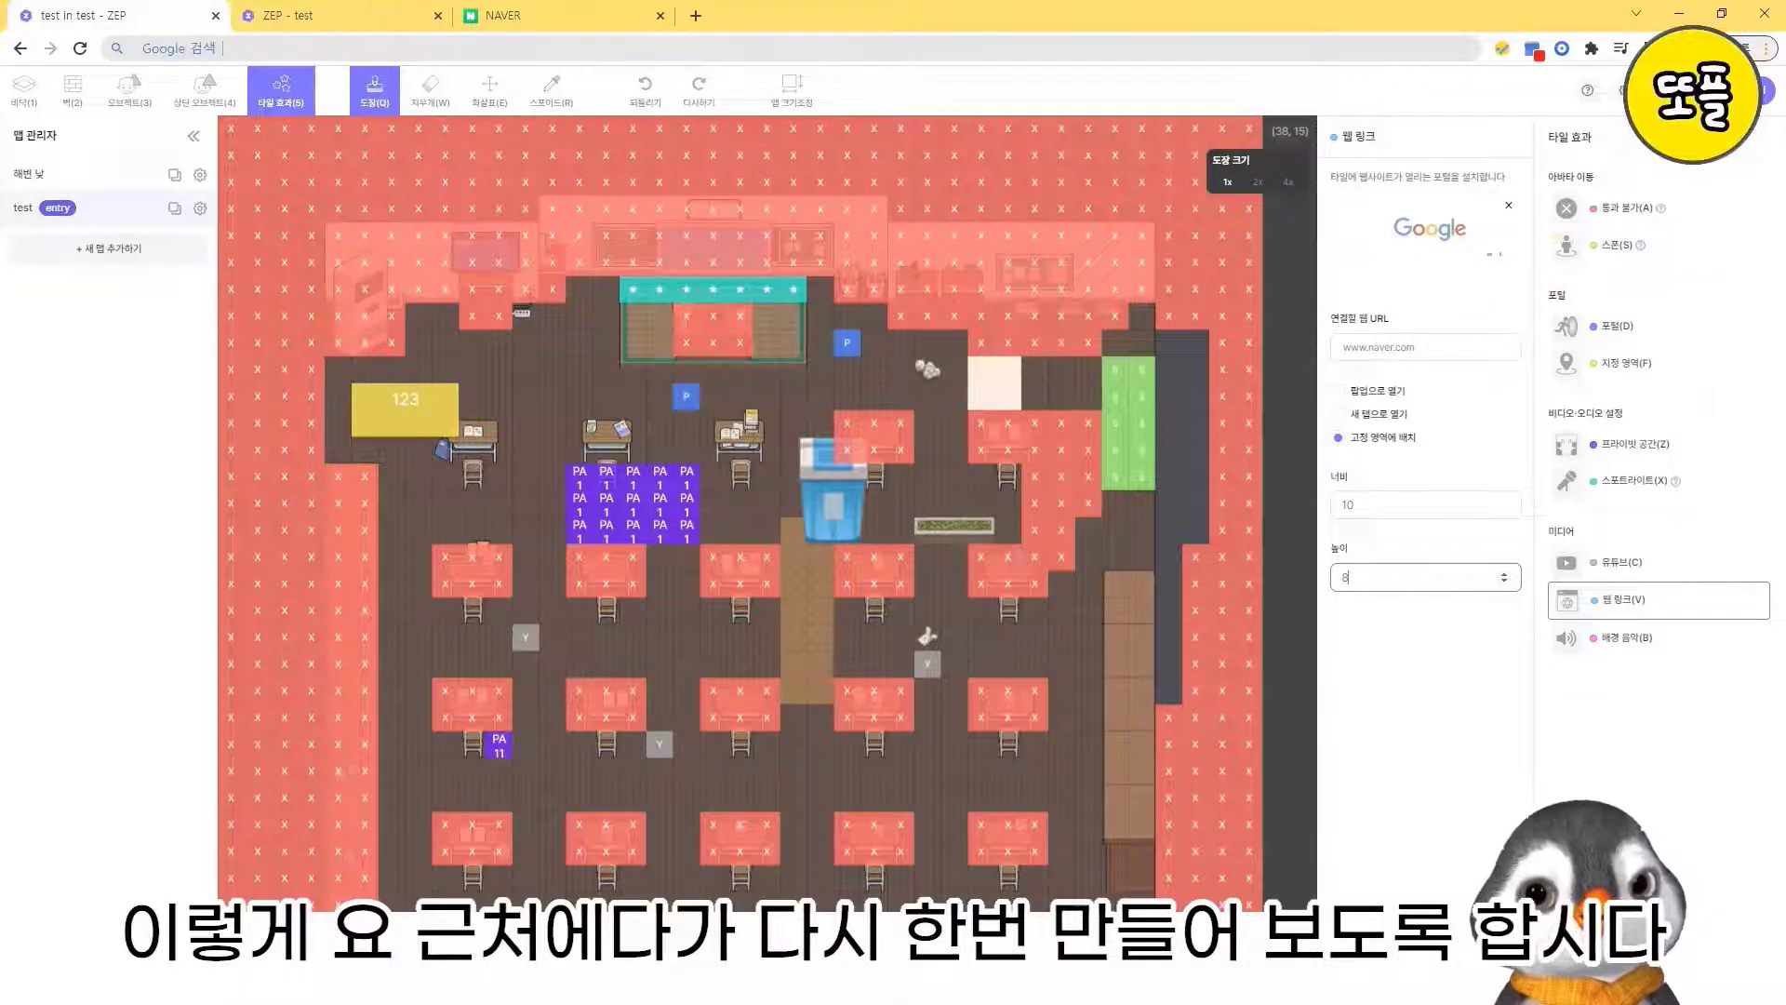
{"action": "left_click", "coordinate": [1667, 91]}
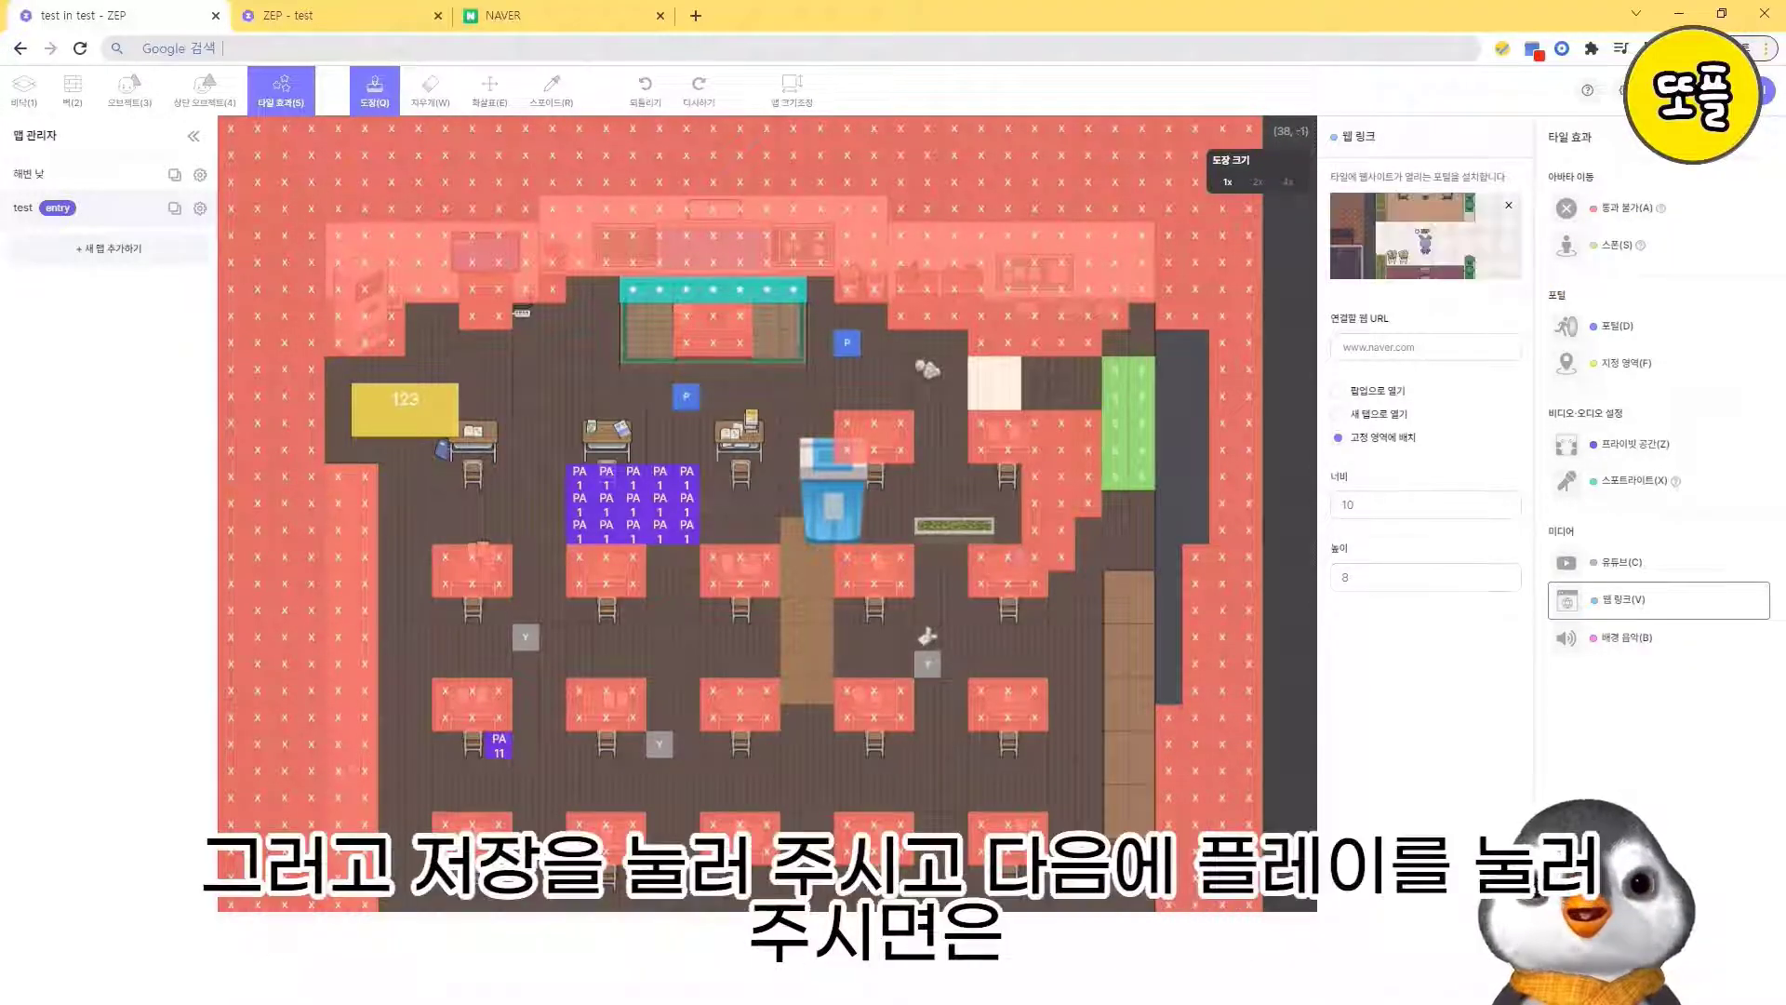
{"action": "left_click", "coordinate": [1717, 90]}
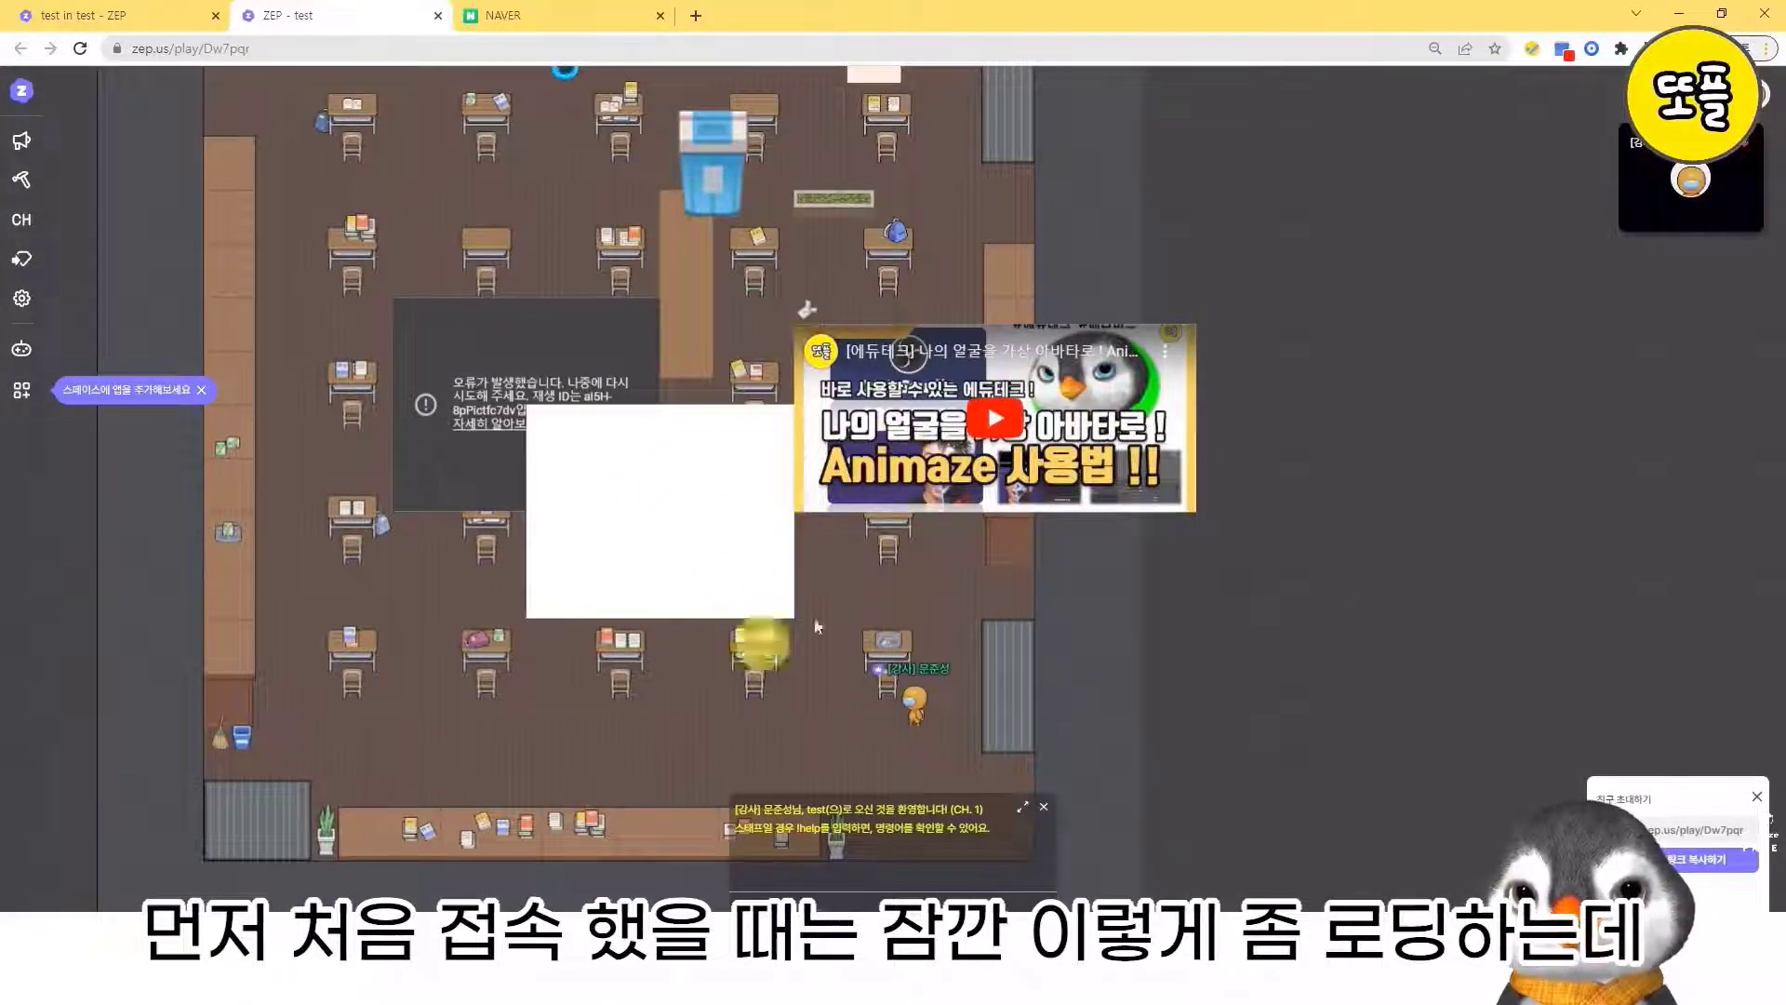
- Walk the avatar up to the embedded YouTube video and around it to check how it displays
{"action": "key", "text": "Up"}
{"action": "key", "text": "Right"}
{"action": "key", "text": "Up"}
{"action": "key", "text": "Up"}
{"action": "key", "text": "Up"}
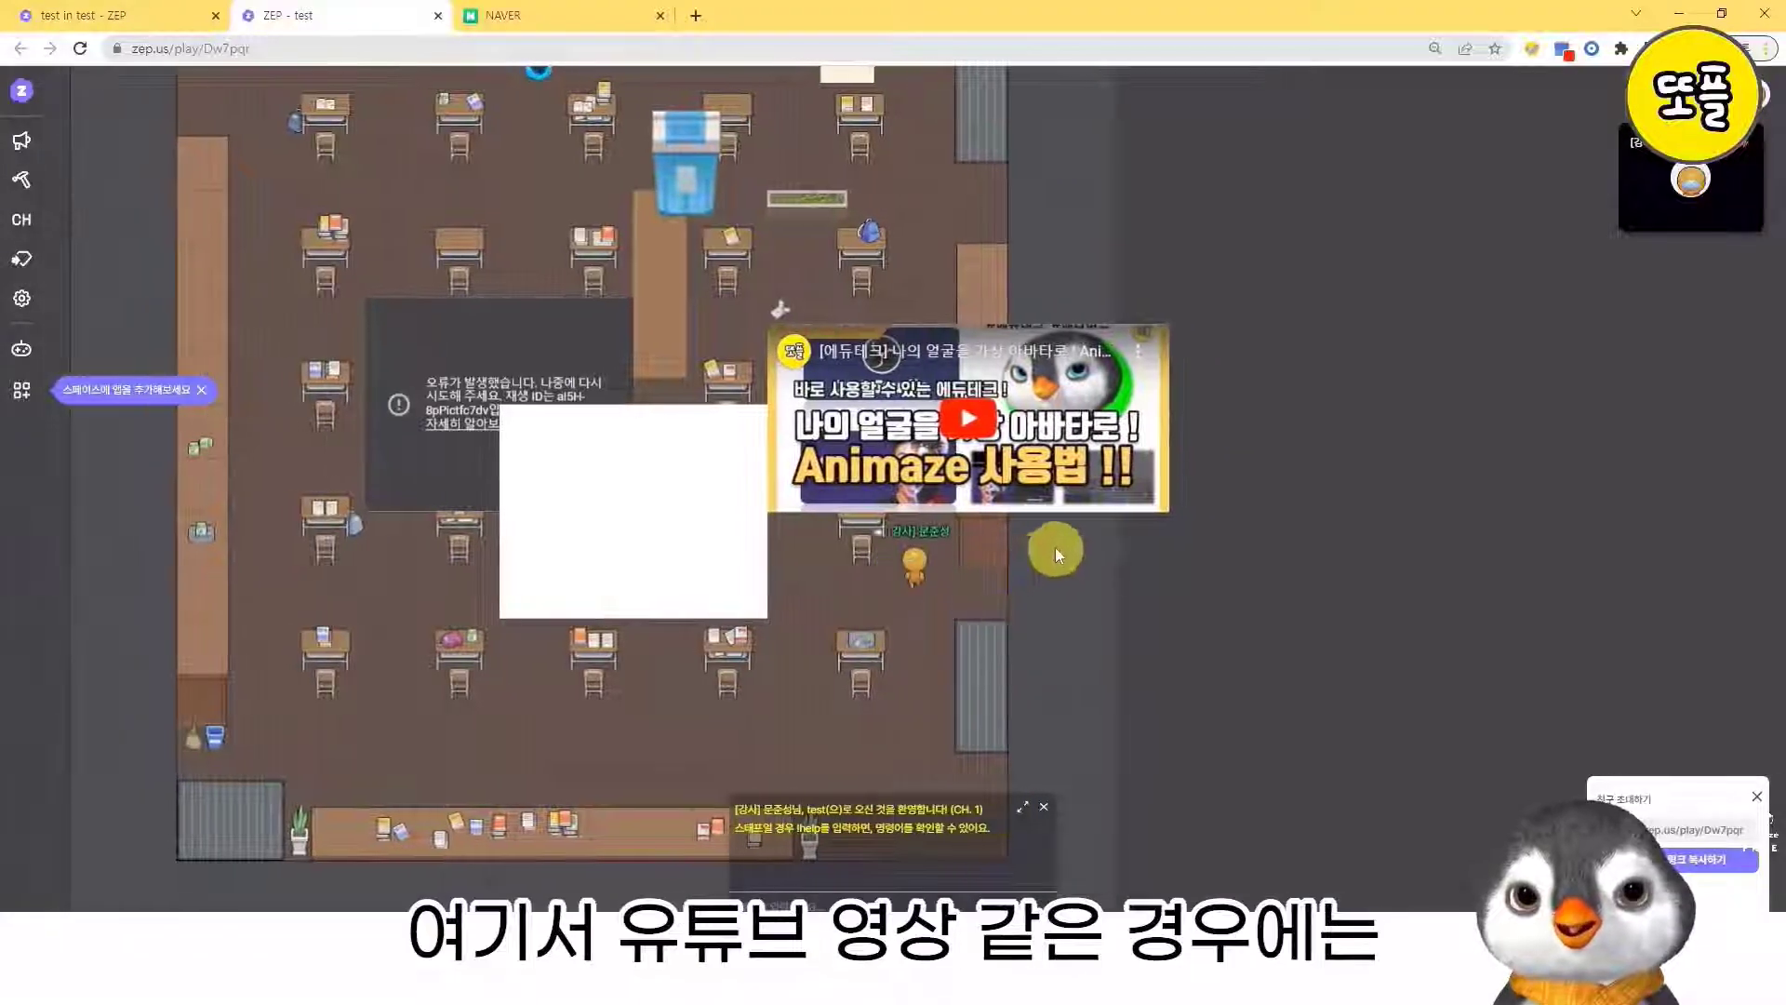
{"action": "key", "text": "Right"}
{"action": "key", "text": "Right"}
{"action": "key", "text": "Up"}
{"action": "key", "text": "Up"}
{"action": "key", "text": "Up"}
{"action": "key", "text": "Left"}
{"action": "key", "text": "Left"}
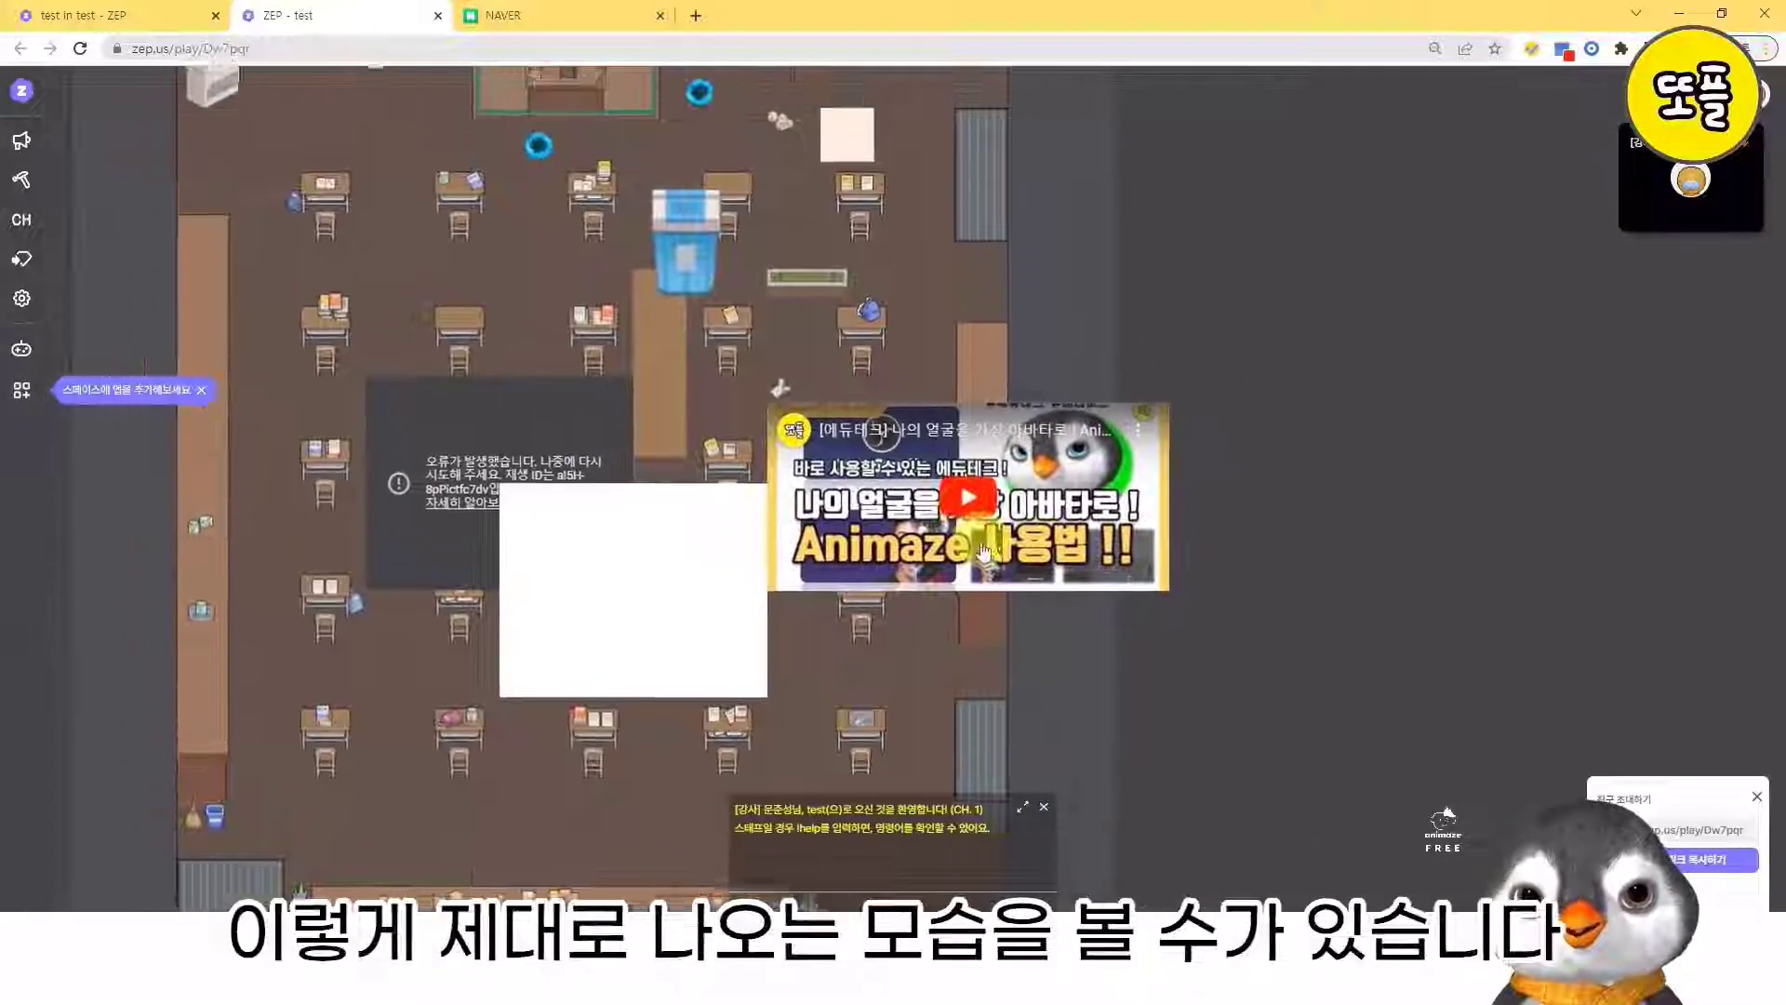
{"action": "key", "text": "Up"}
{"action": "key", "text": "Right"}
{"action": "key", "text": "Down"}
{"action": "key", "text": "Down"}
{"action": "key", "text": "Down"}
{"action": "key", "text": "Down"}
- Play the embedded YouTube video with its sound unmuted, and pause it
{"action": "left_click", "coordinate": [967, 436]}
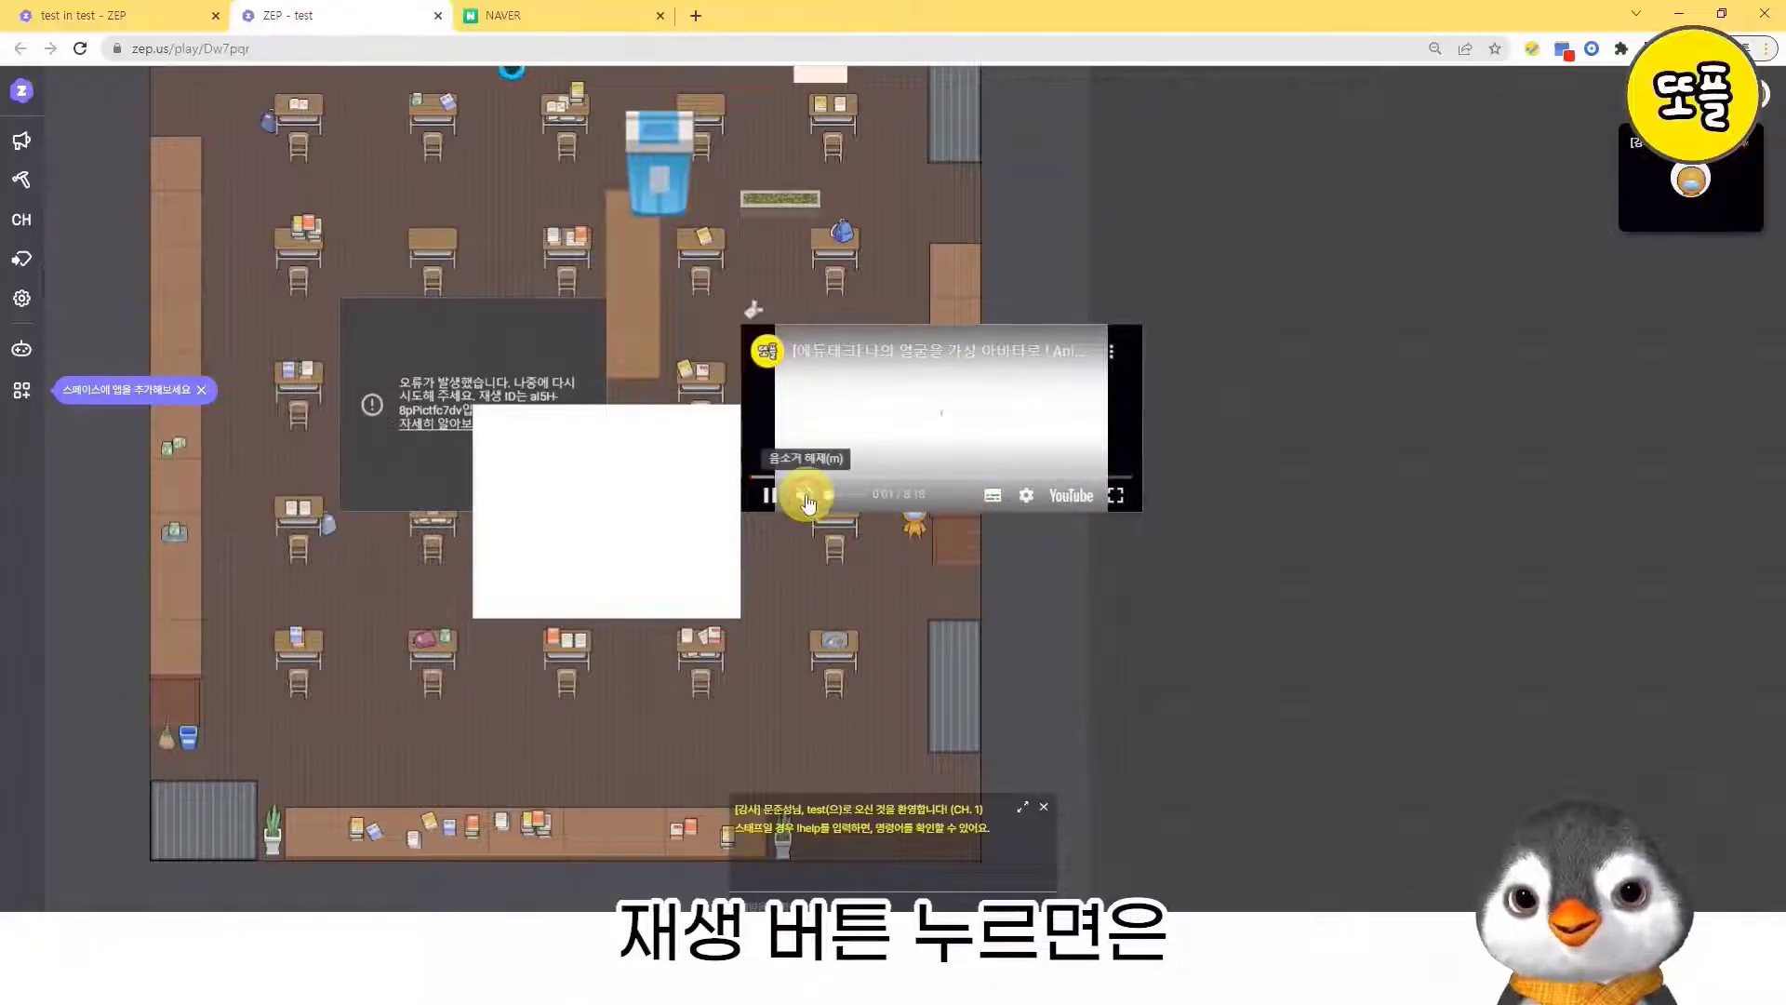
{"action": "left_click", "coordinate": [803, 495]}
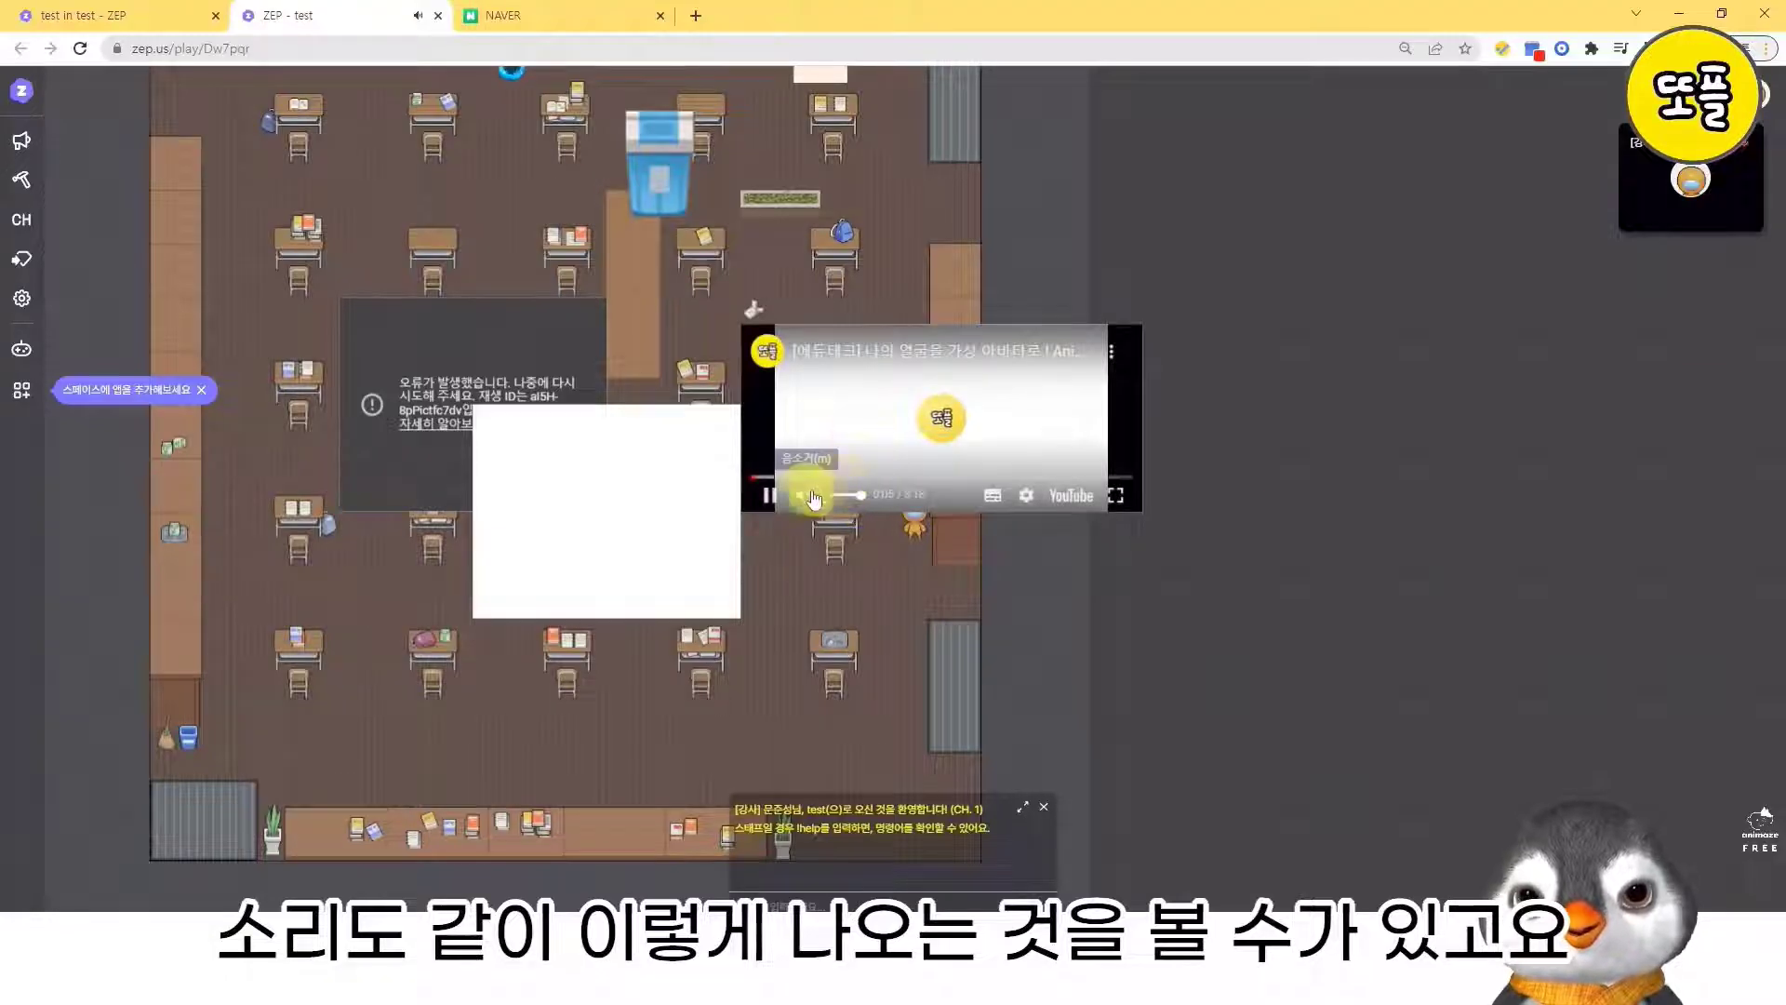
{"action": "left_click", "coordinate": [768, 495]}
- Move the avatar across the room to examine the embedded YouTube channel and Naver frames
{"action": "key", "text": "Left"}
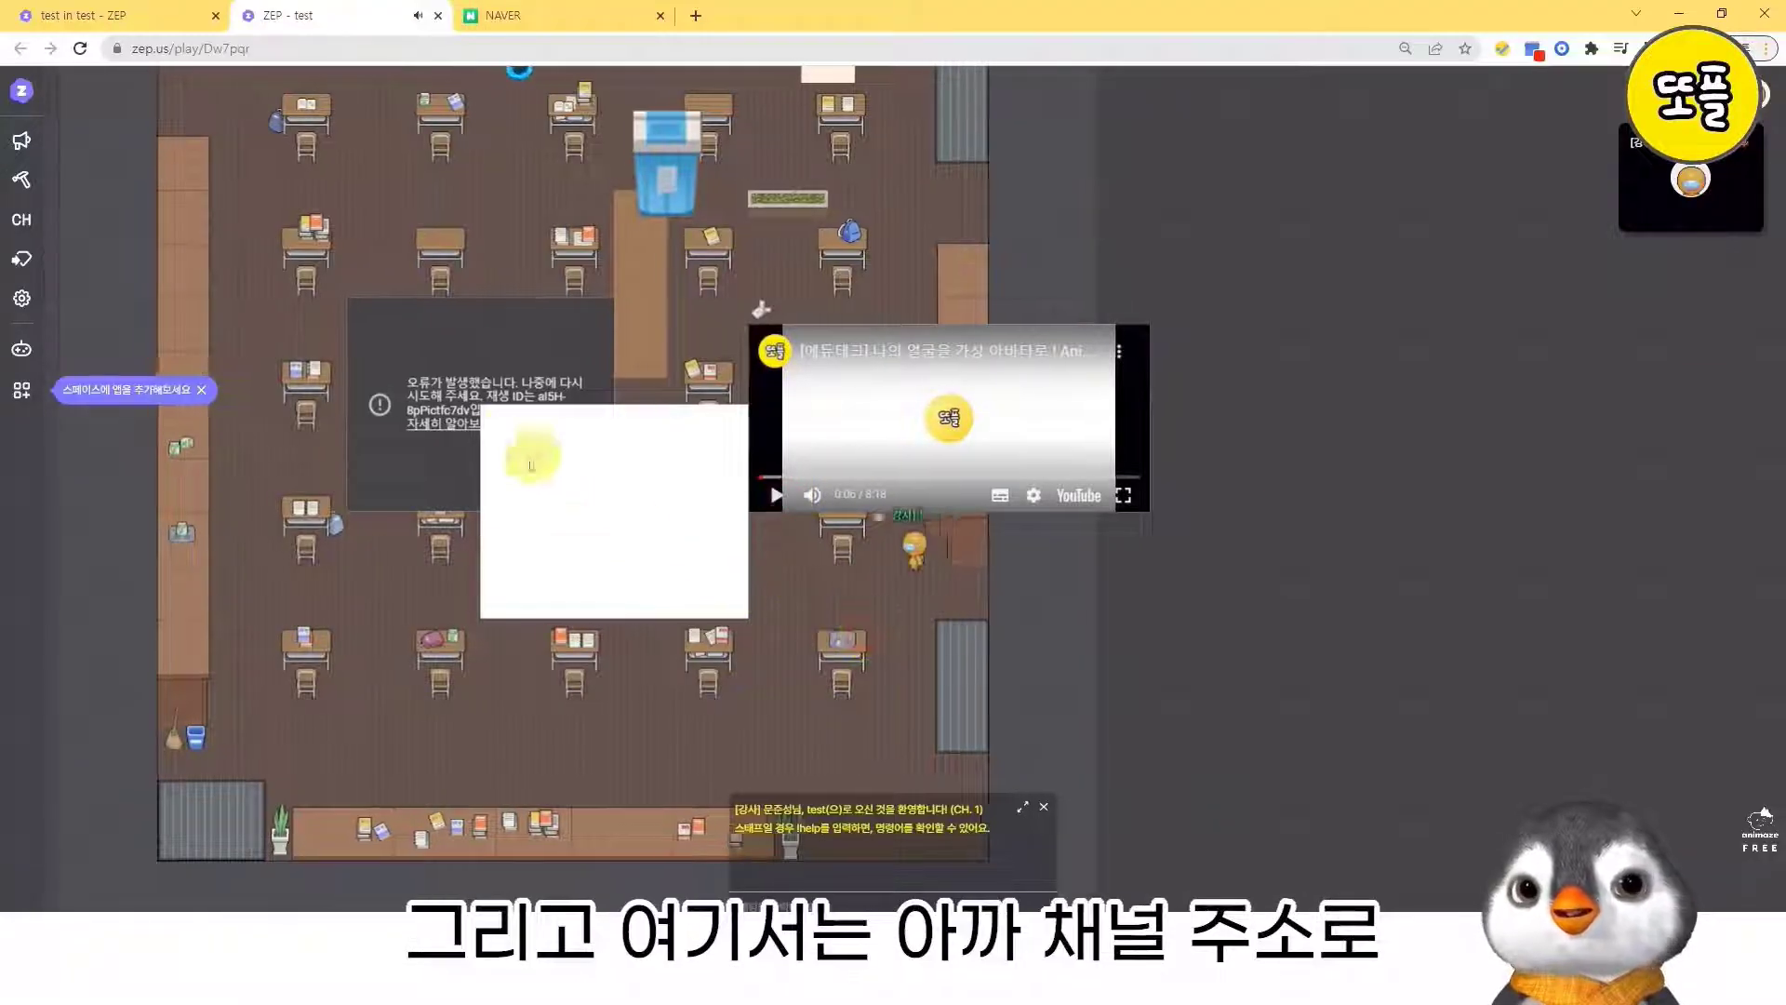
{"action": "key", "text": "Left"}
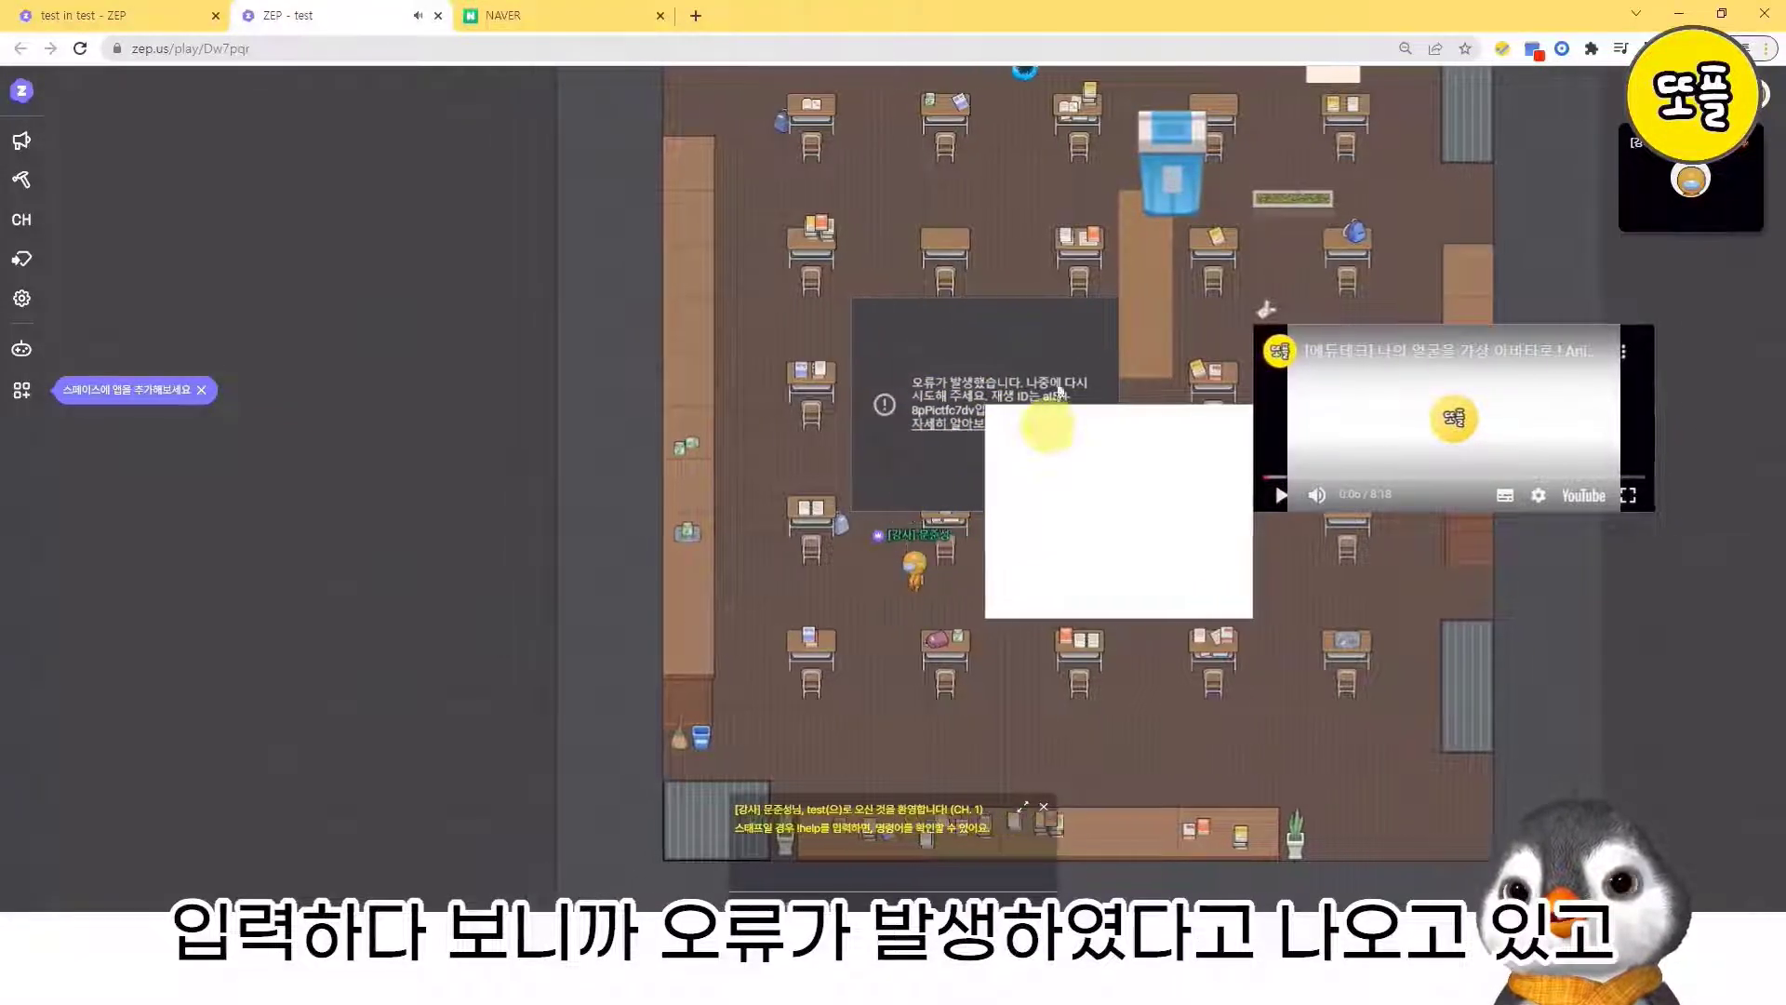
{"action": "key", "text": "Left"}
{"action": "key", "text": "Right"}
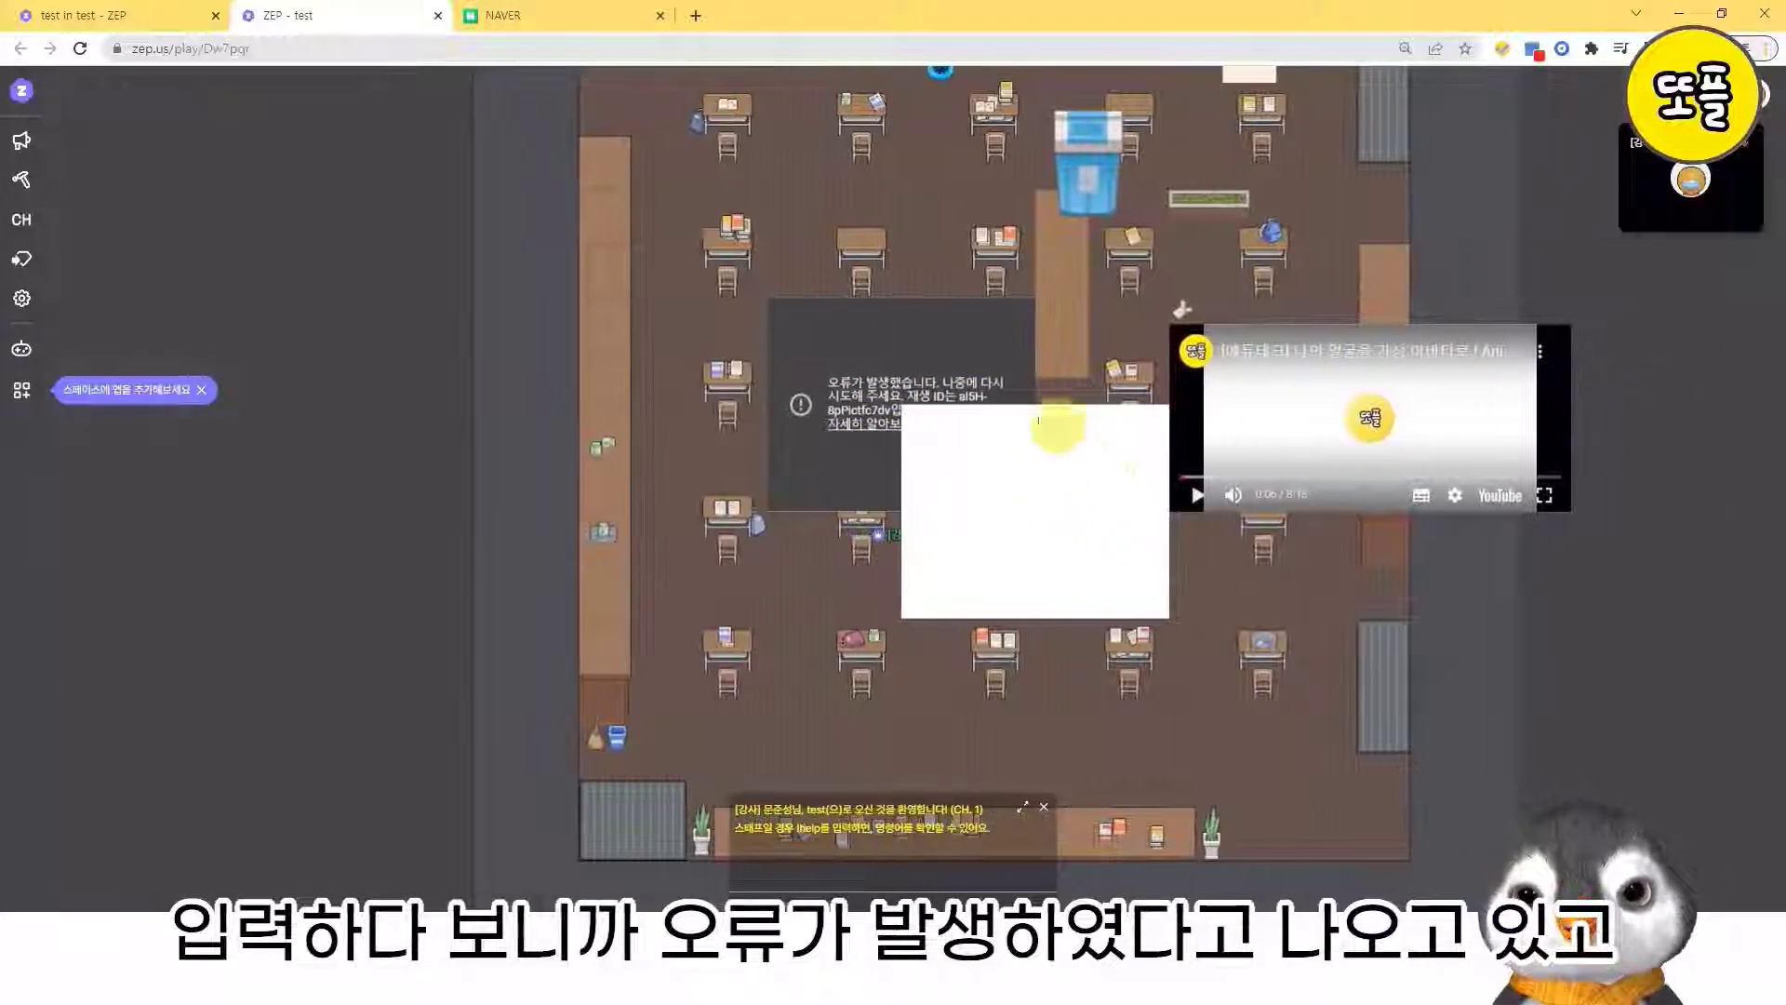
{"action": "key", "text": "Right"}
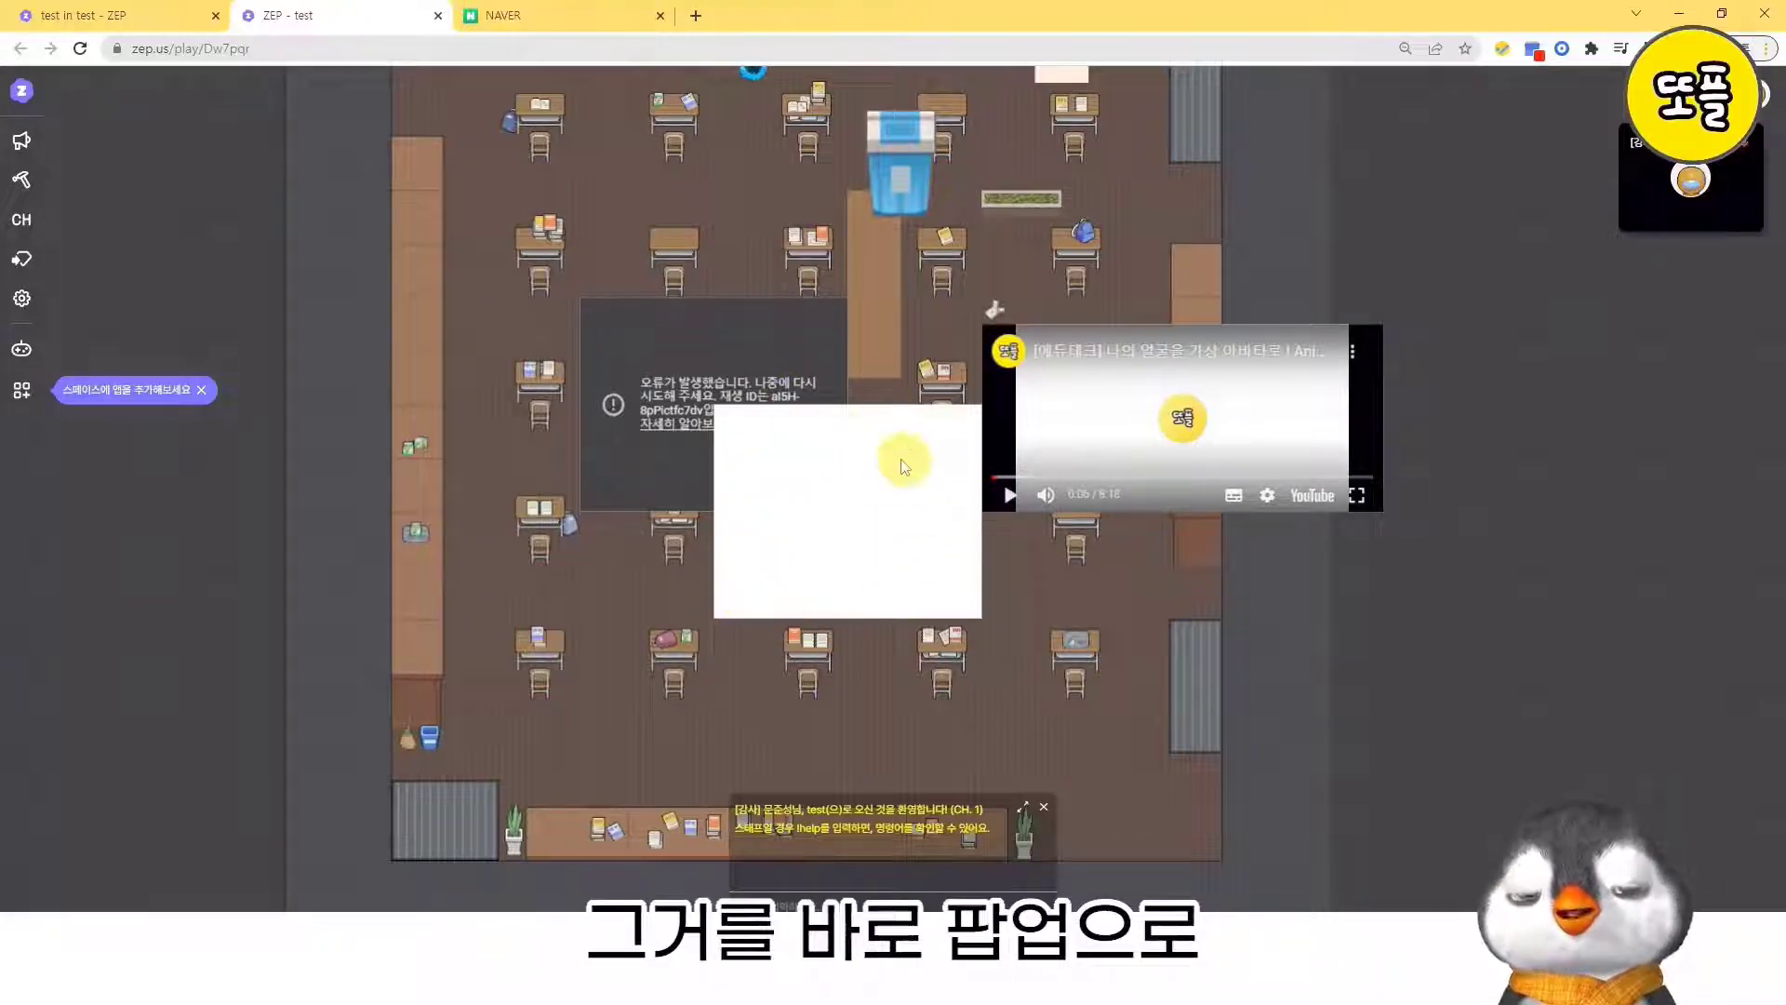
{"action": "key", "text": "Right"}
{"action": "key", "text": "Left"}
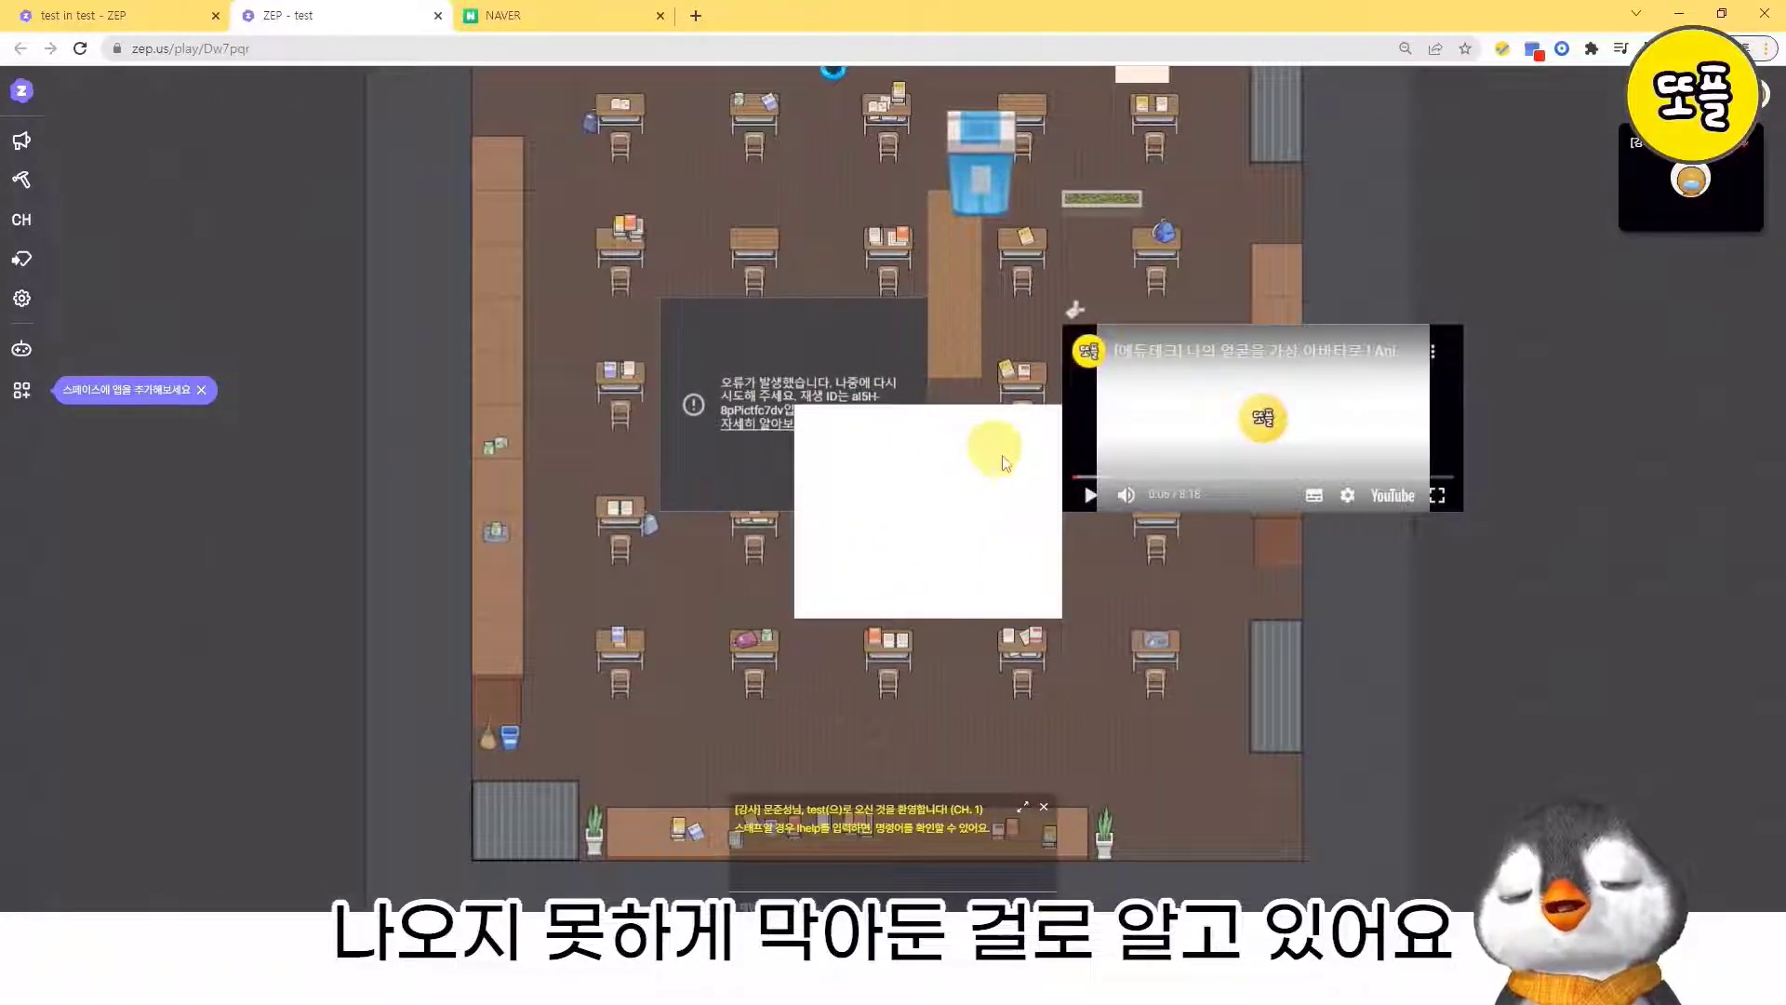
{"action": "key", "text": "Down"}
{"action": "key", "text": "Right"}
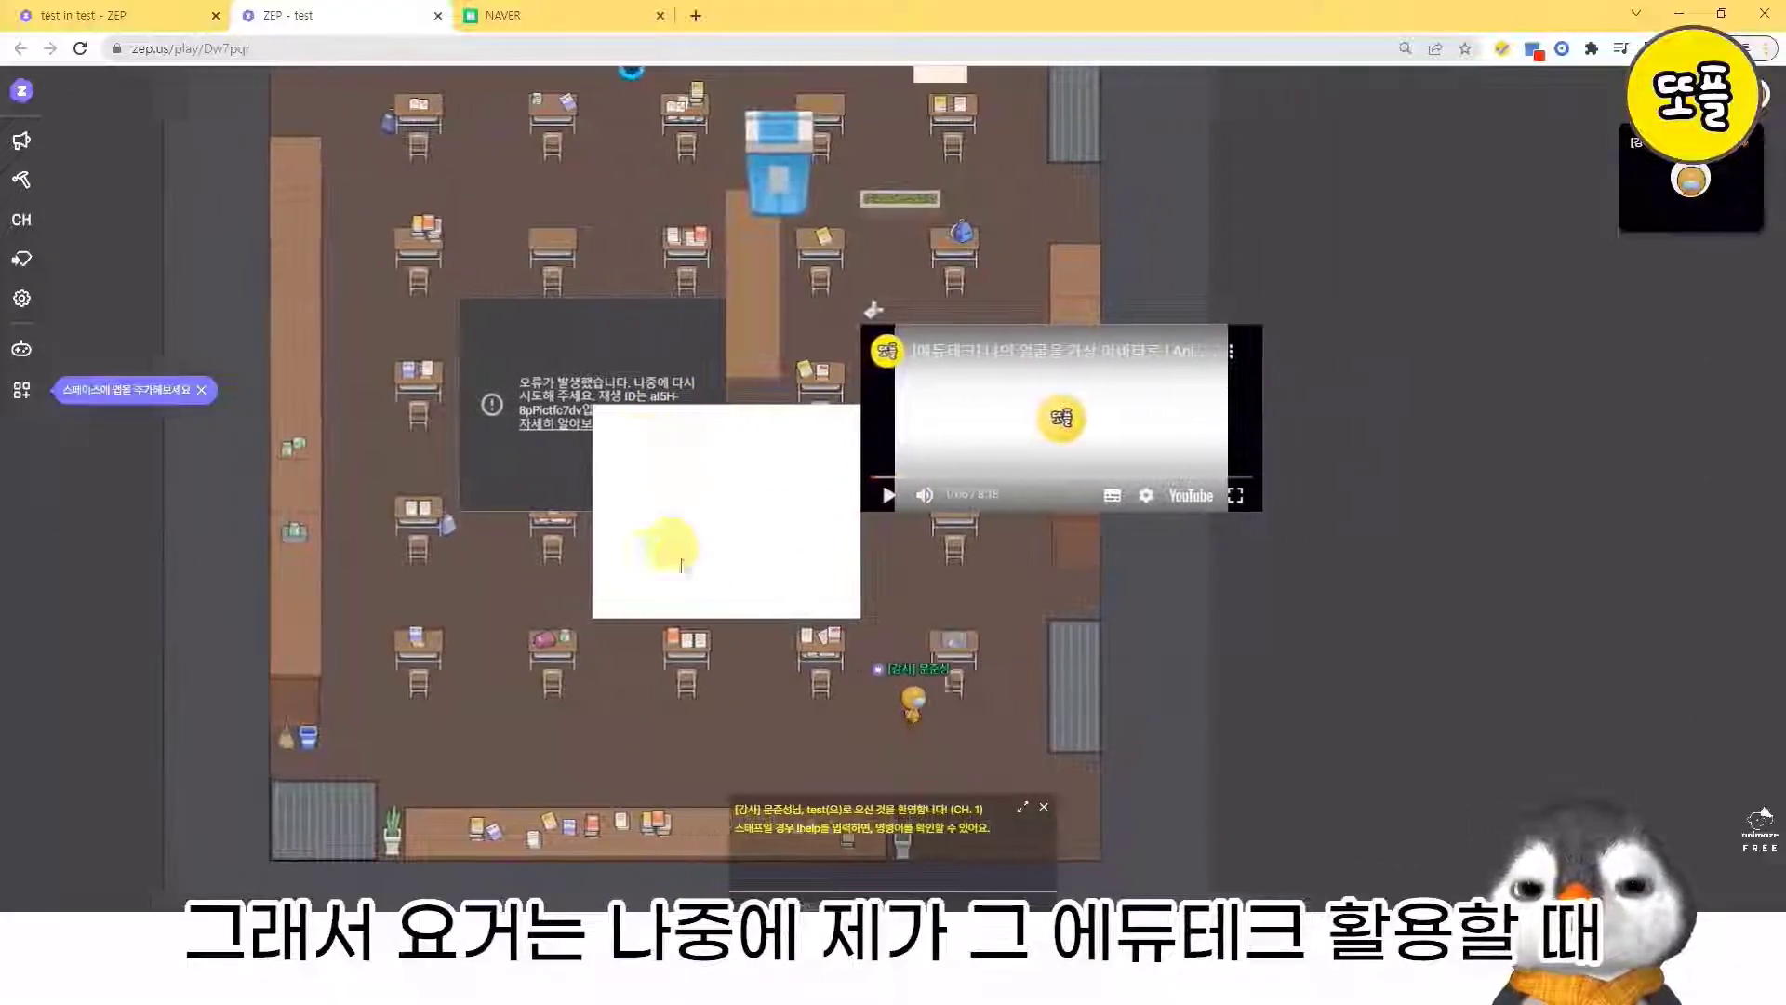
{"action": "key", "text": "Left"}
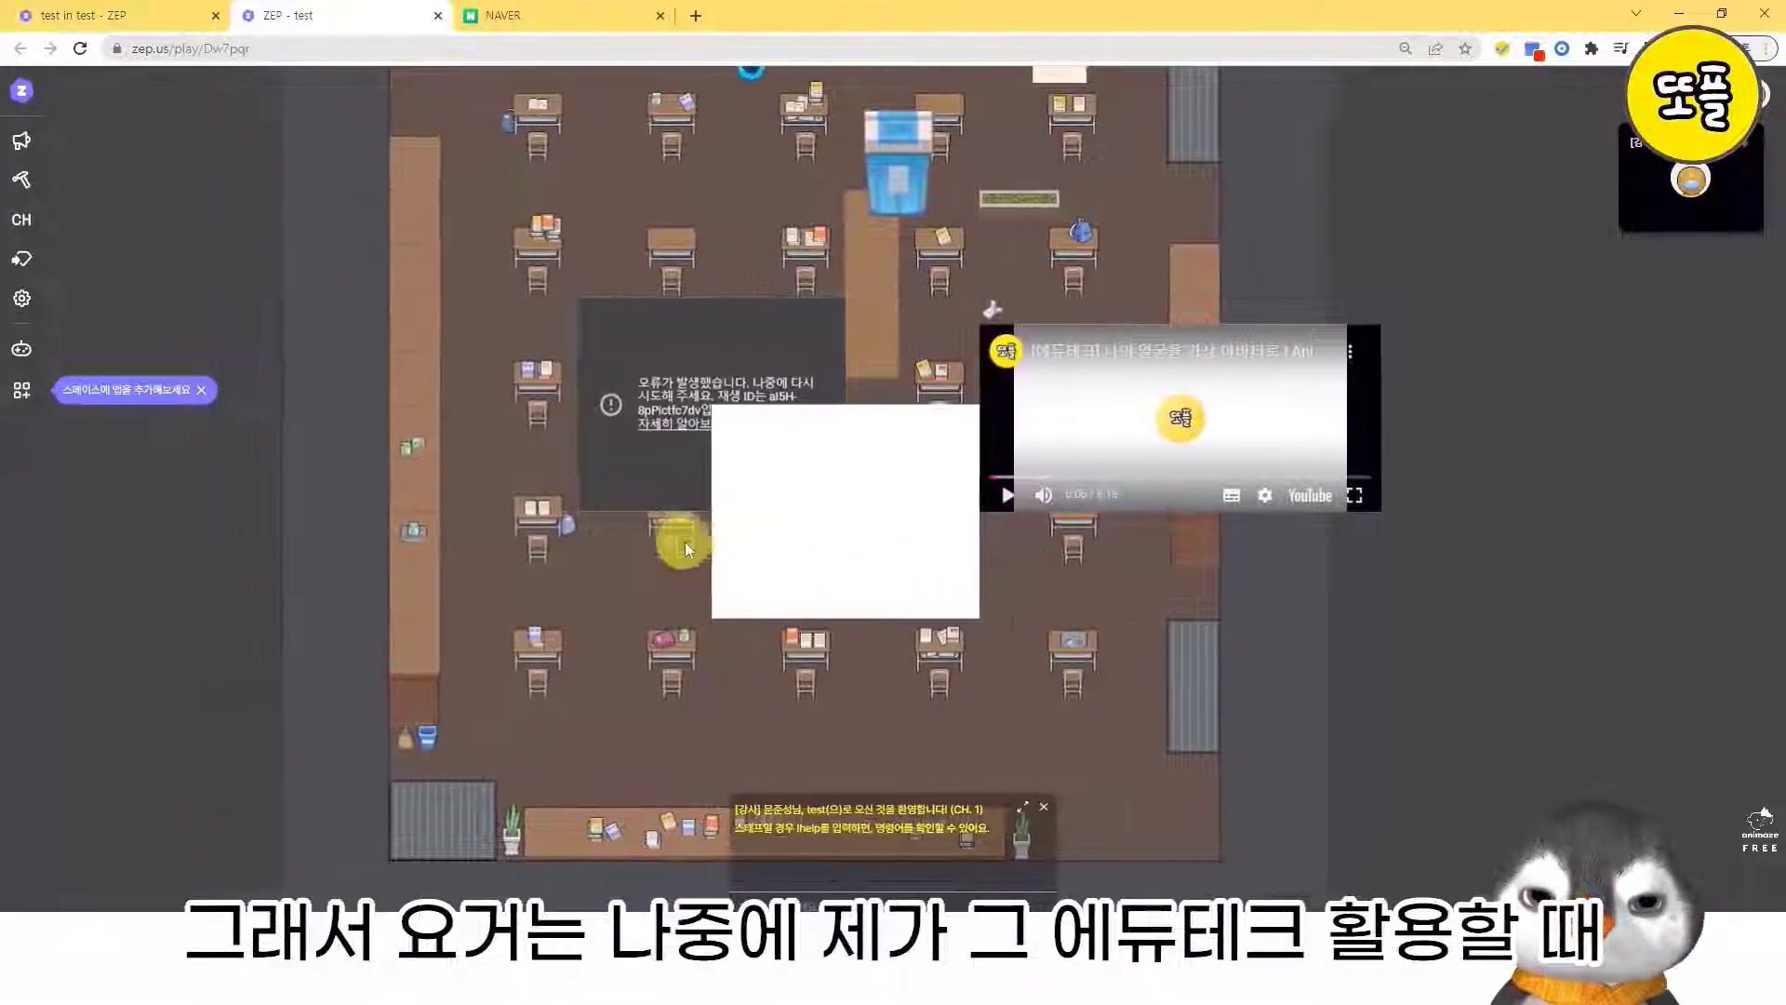
{"action": "key", "text": "Left"}
{"action": "key", "text": "Right"}
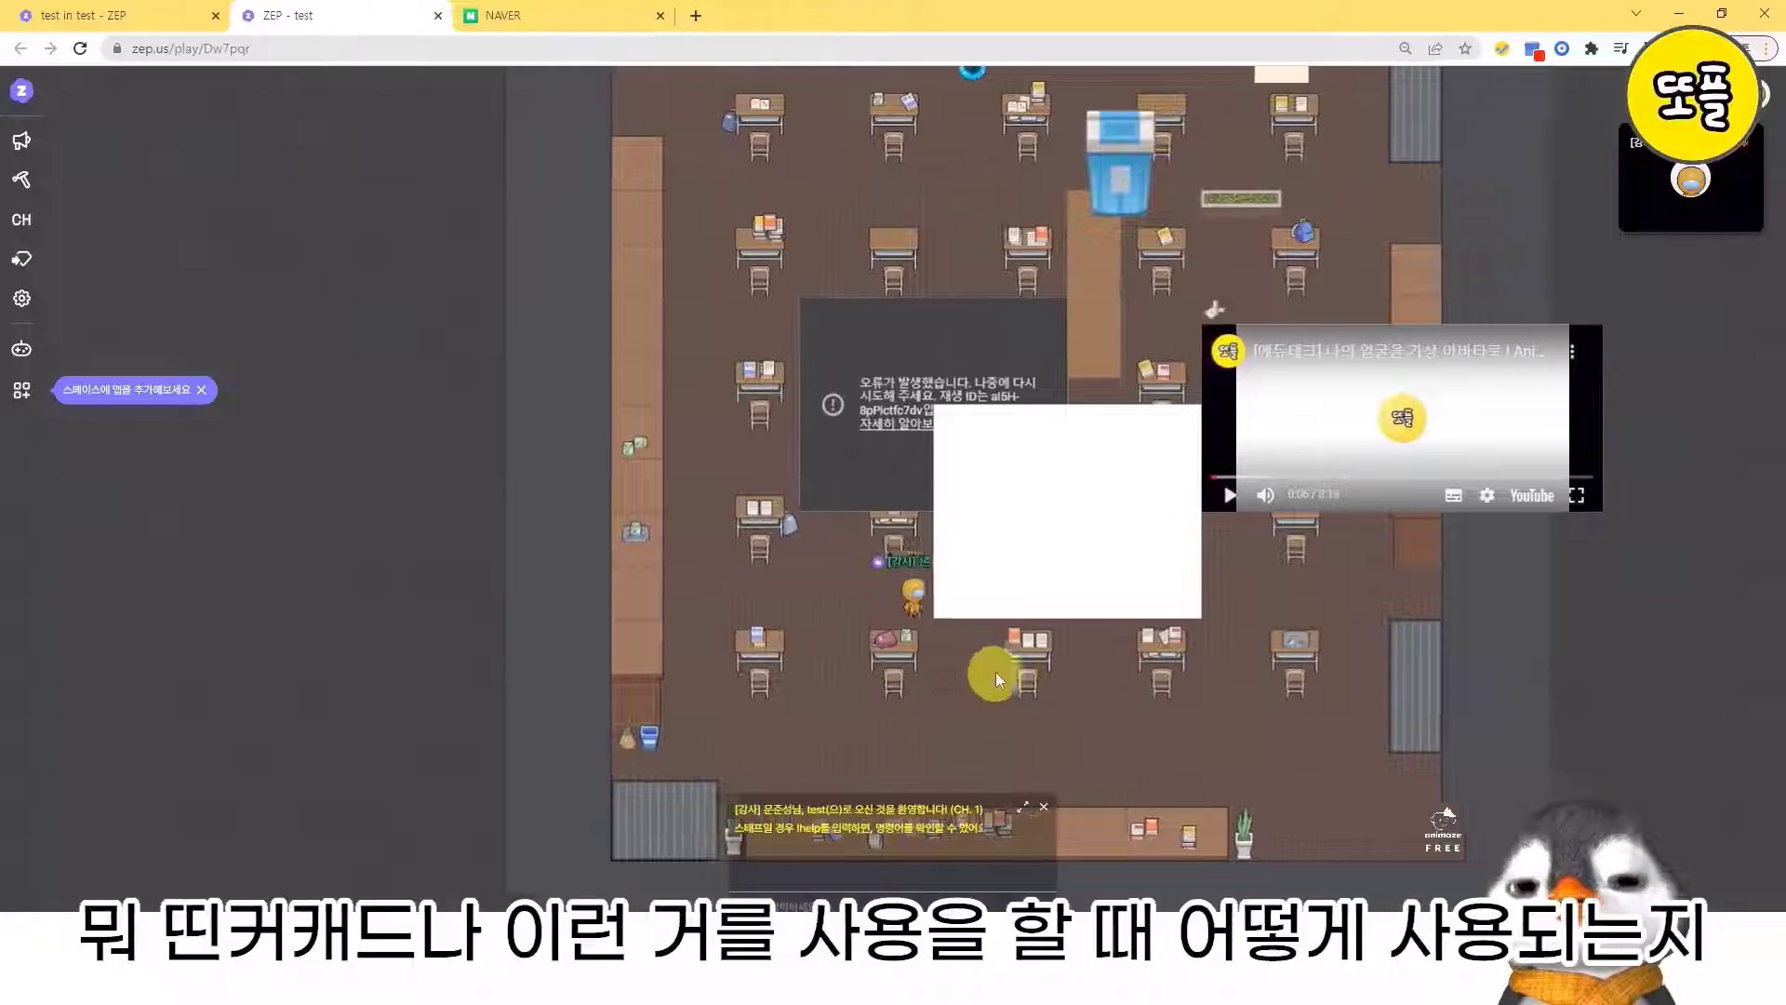
{"action": "key", "text": "Down"}
{"action": "key", "text": "Down"}
{"action": "key", "text": "Left"}
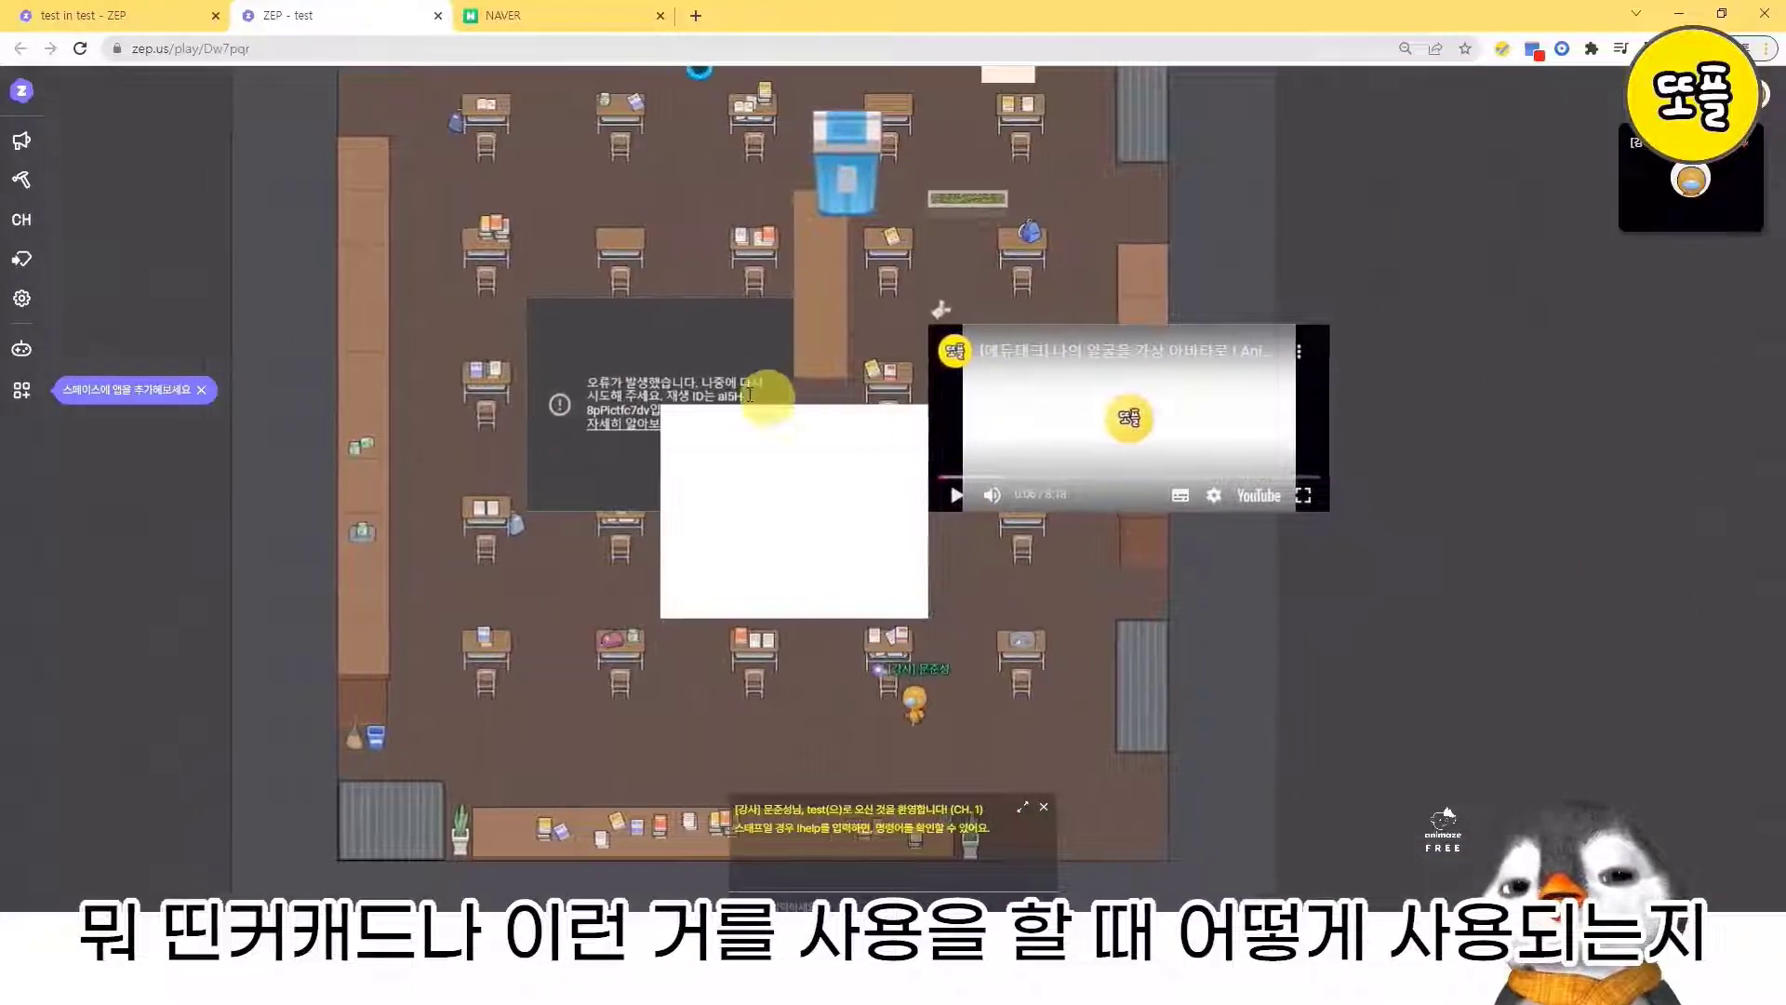
{"action": "key", "text": "Up"}
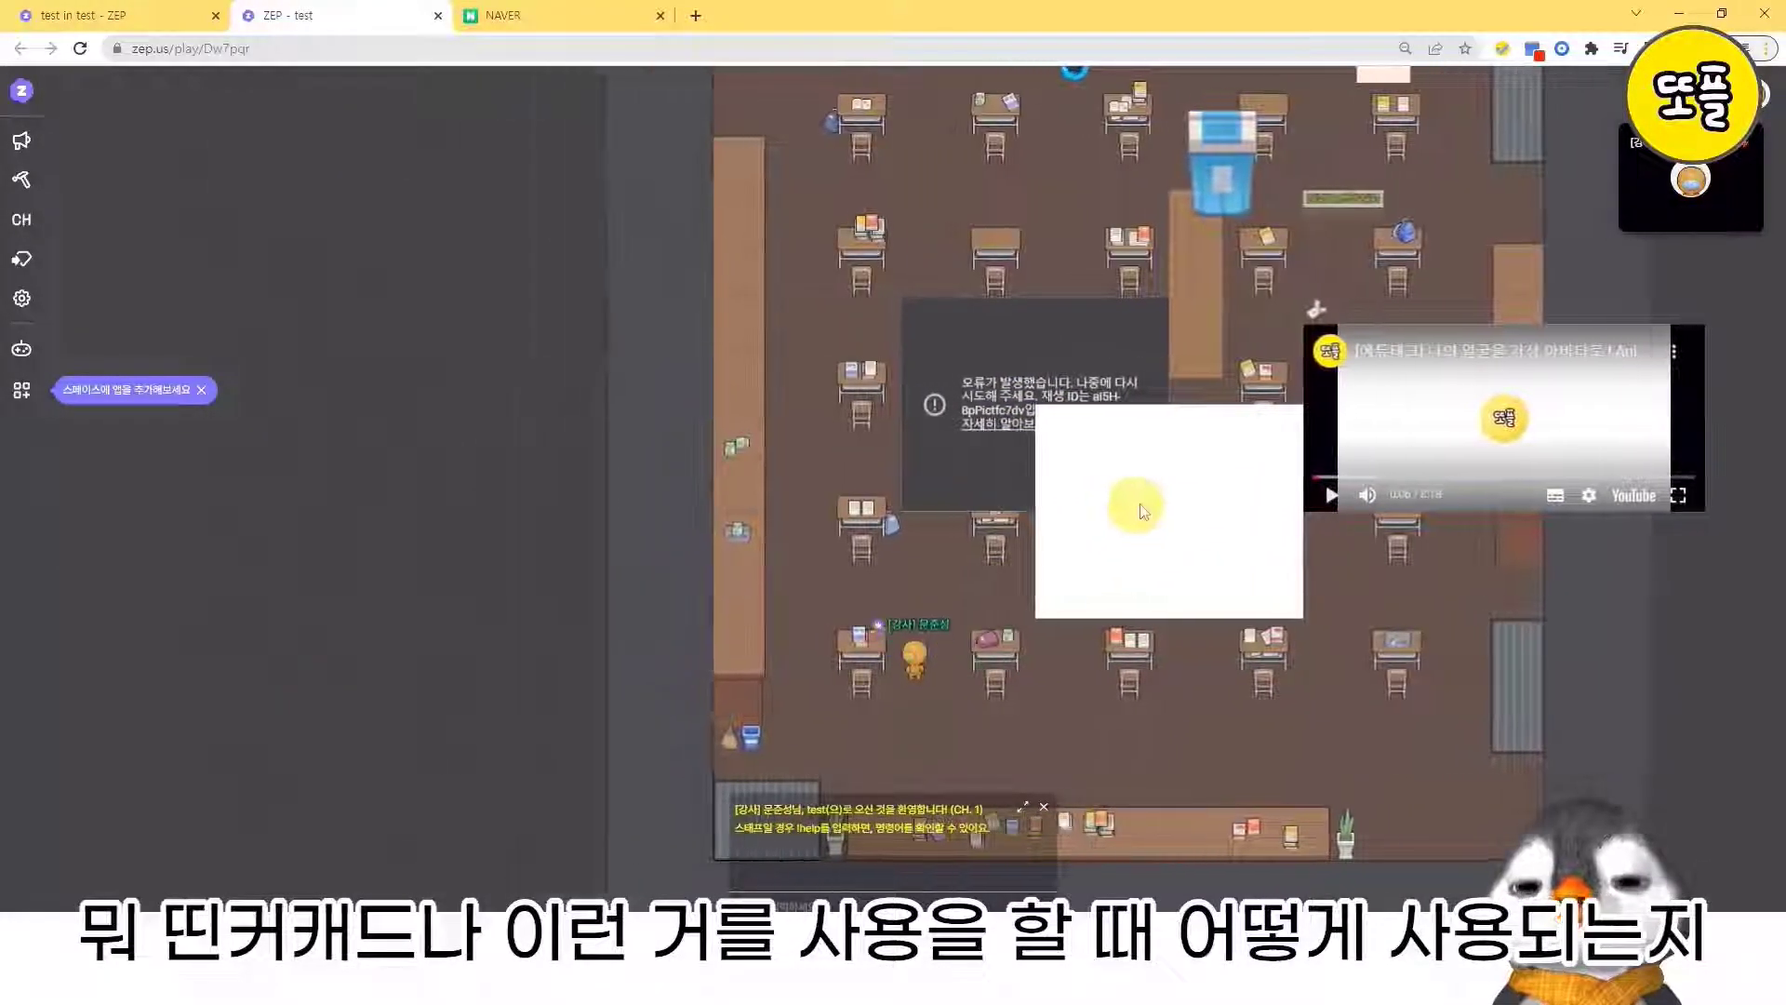
{"action": "key", "text": "Right"}
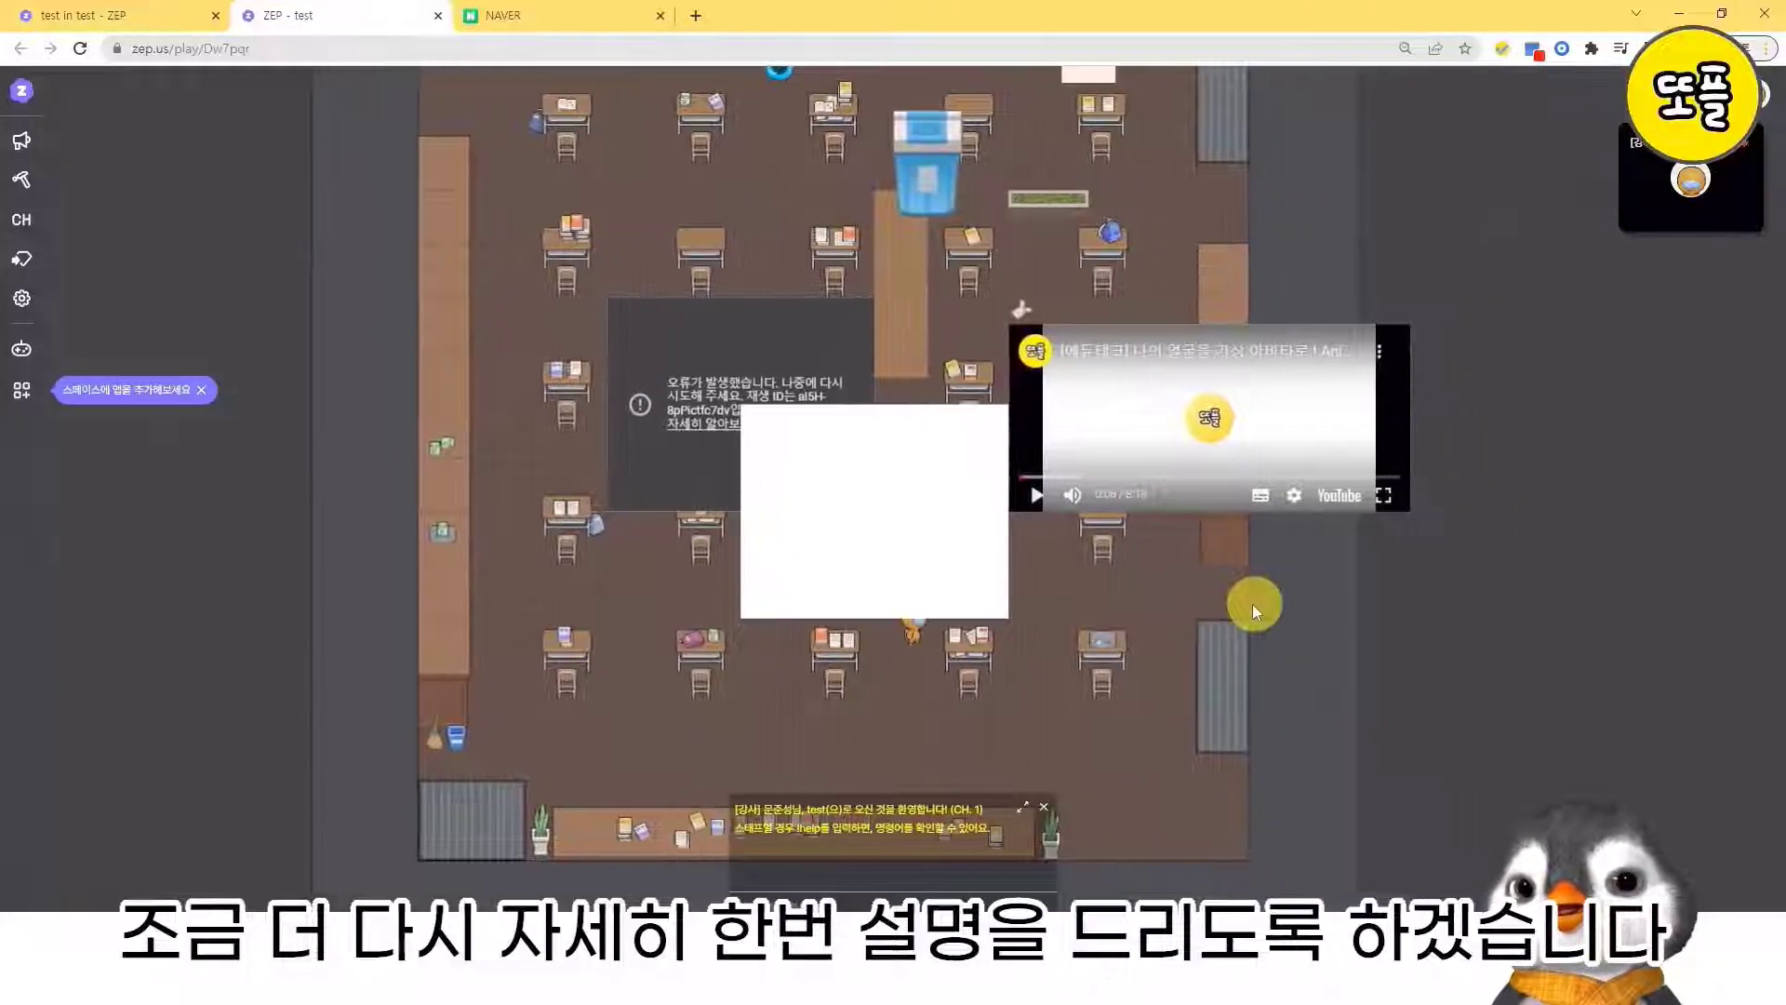
{"action": "key", "text": "Right"}
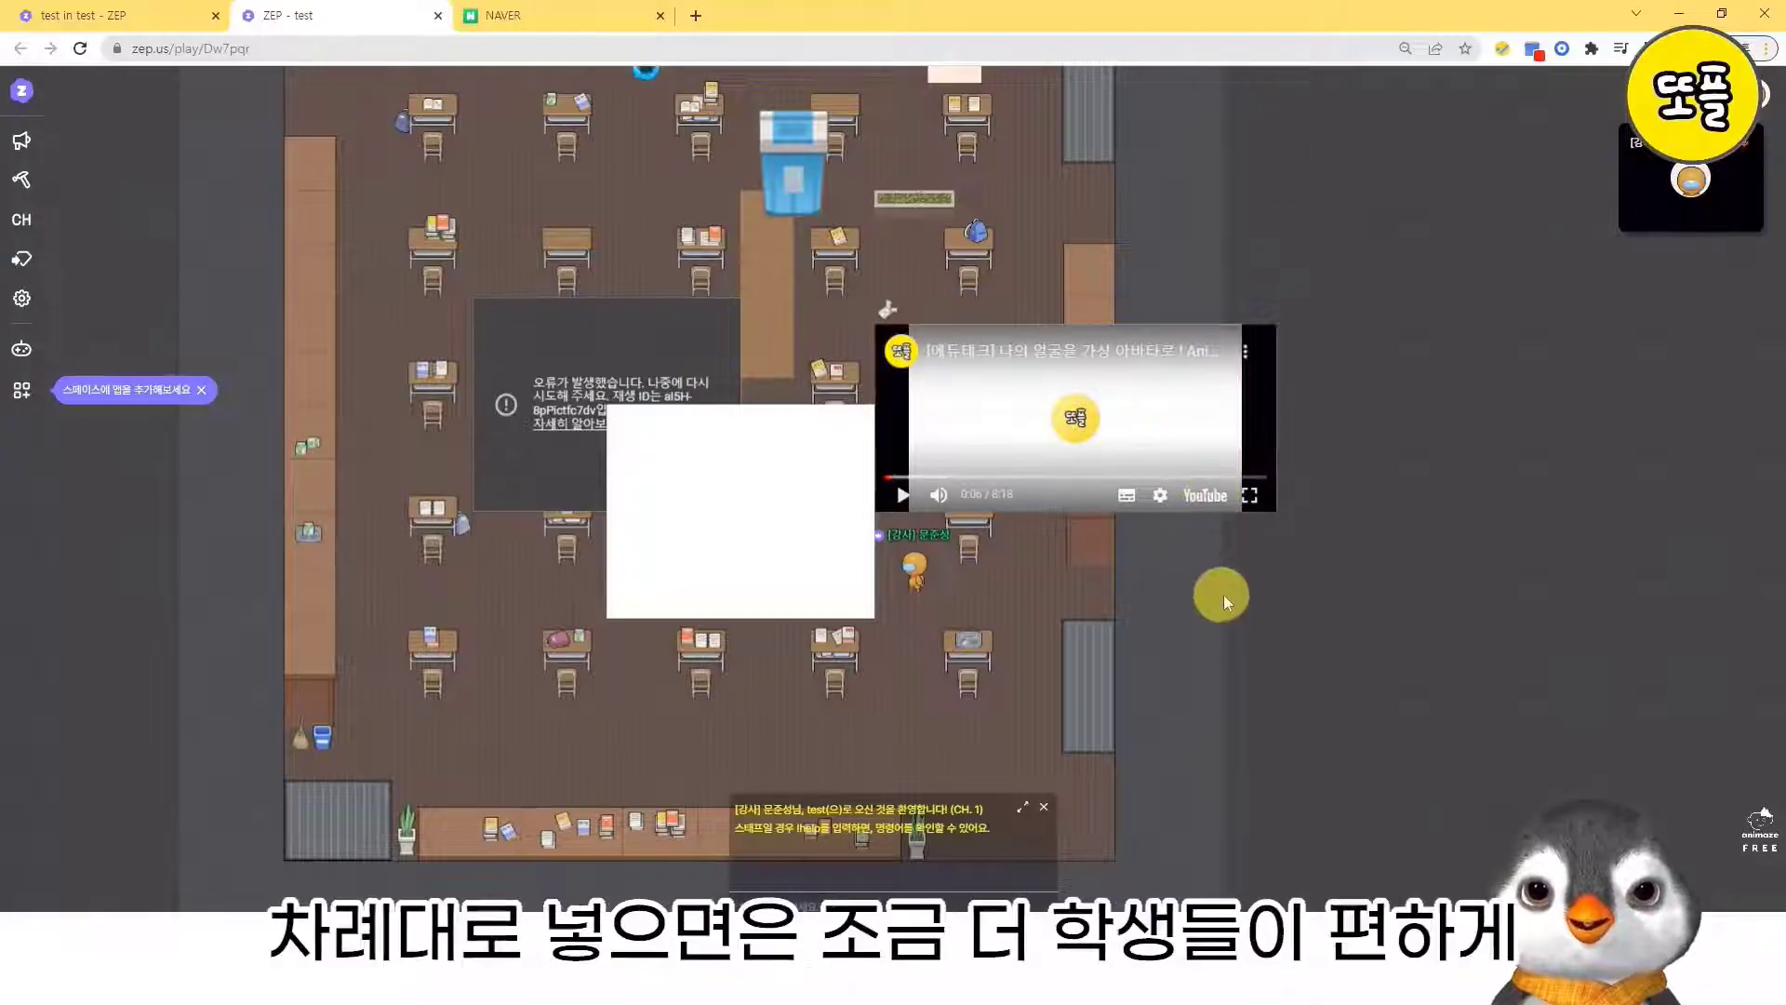
{"action": "key", "text": "Right"}
{"action": "key", "text": "Left"}
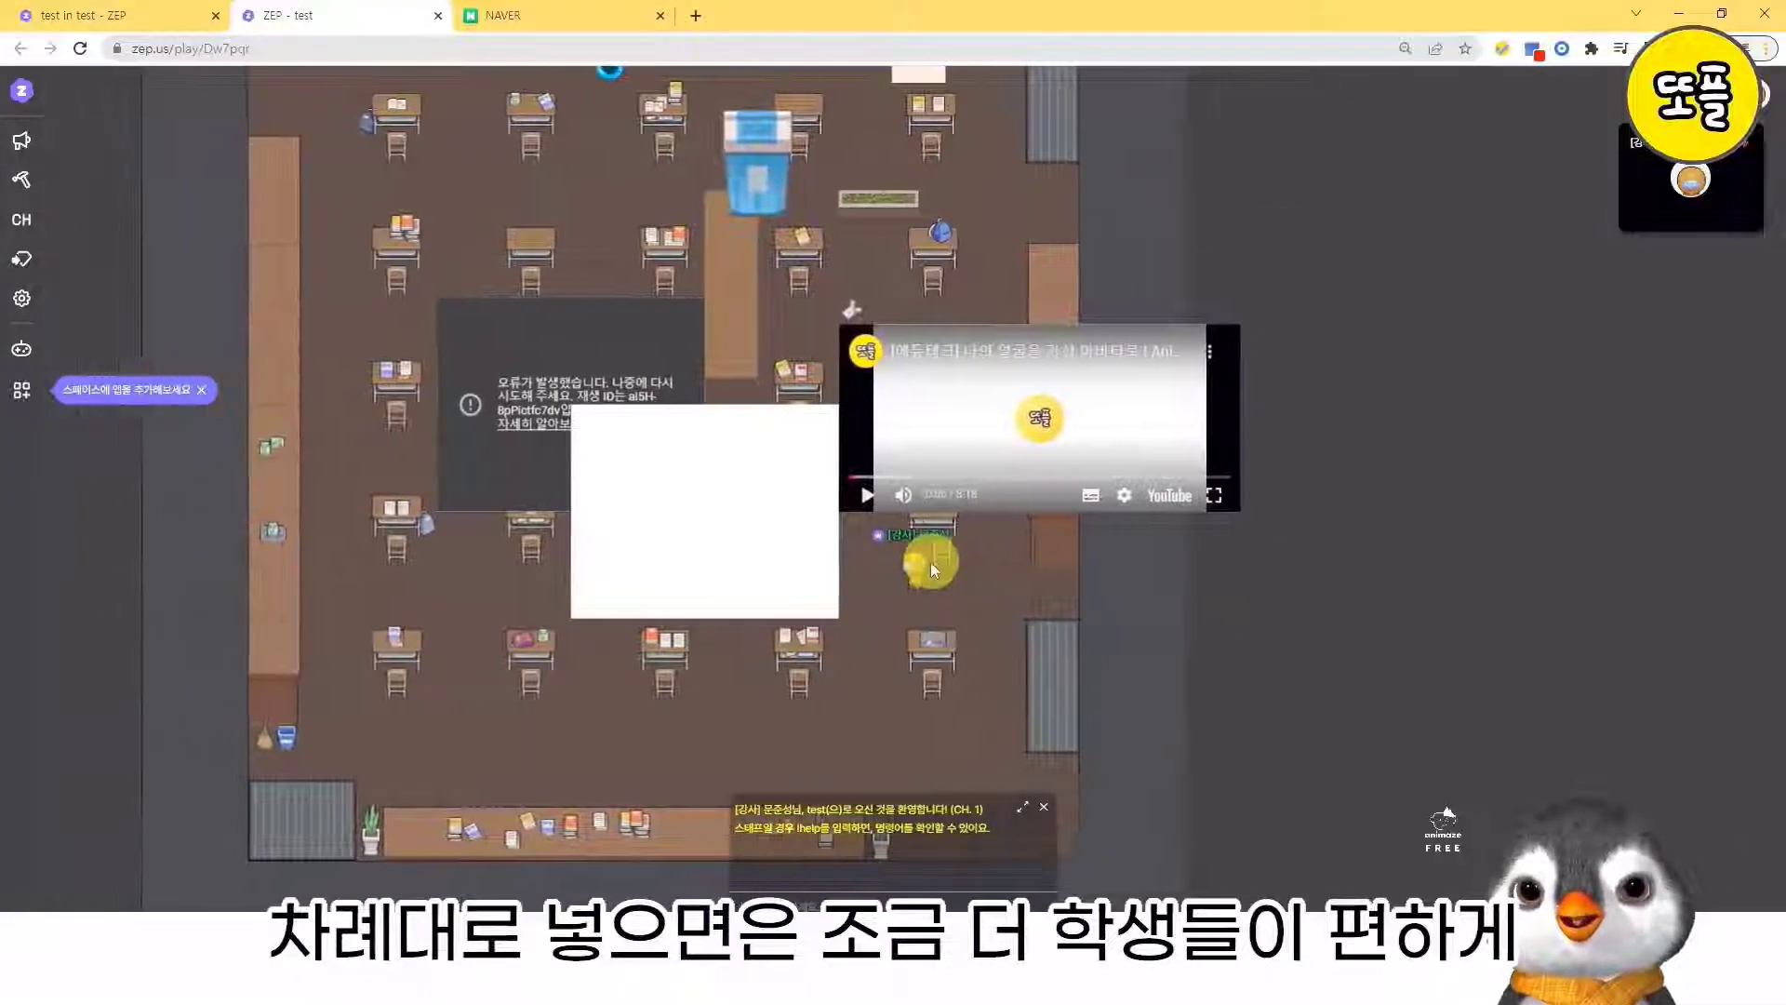
{"action": "key", "text": "Left"}
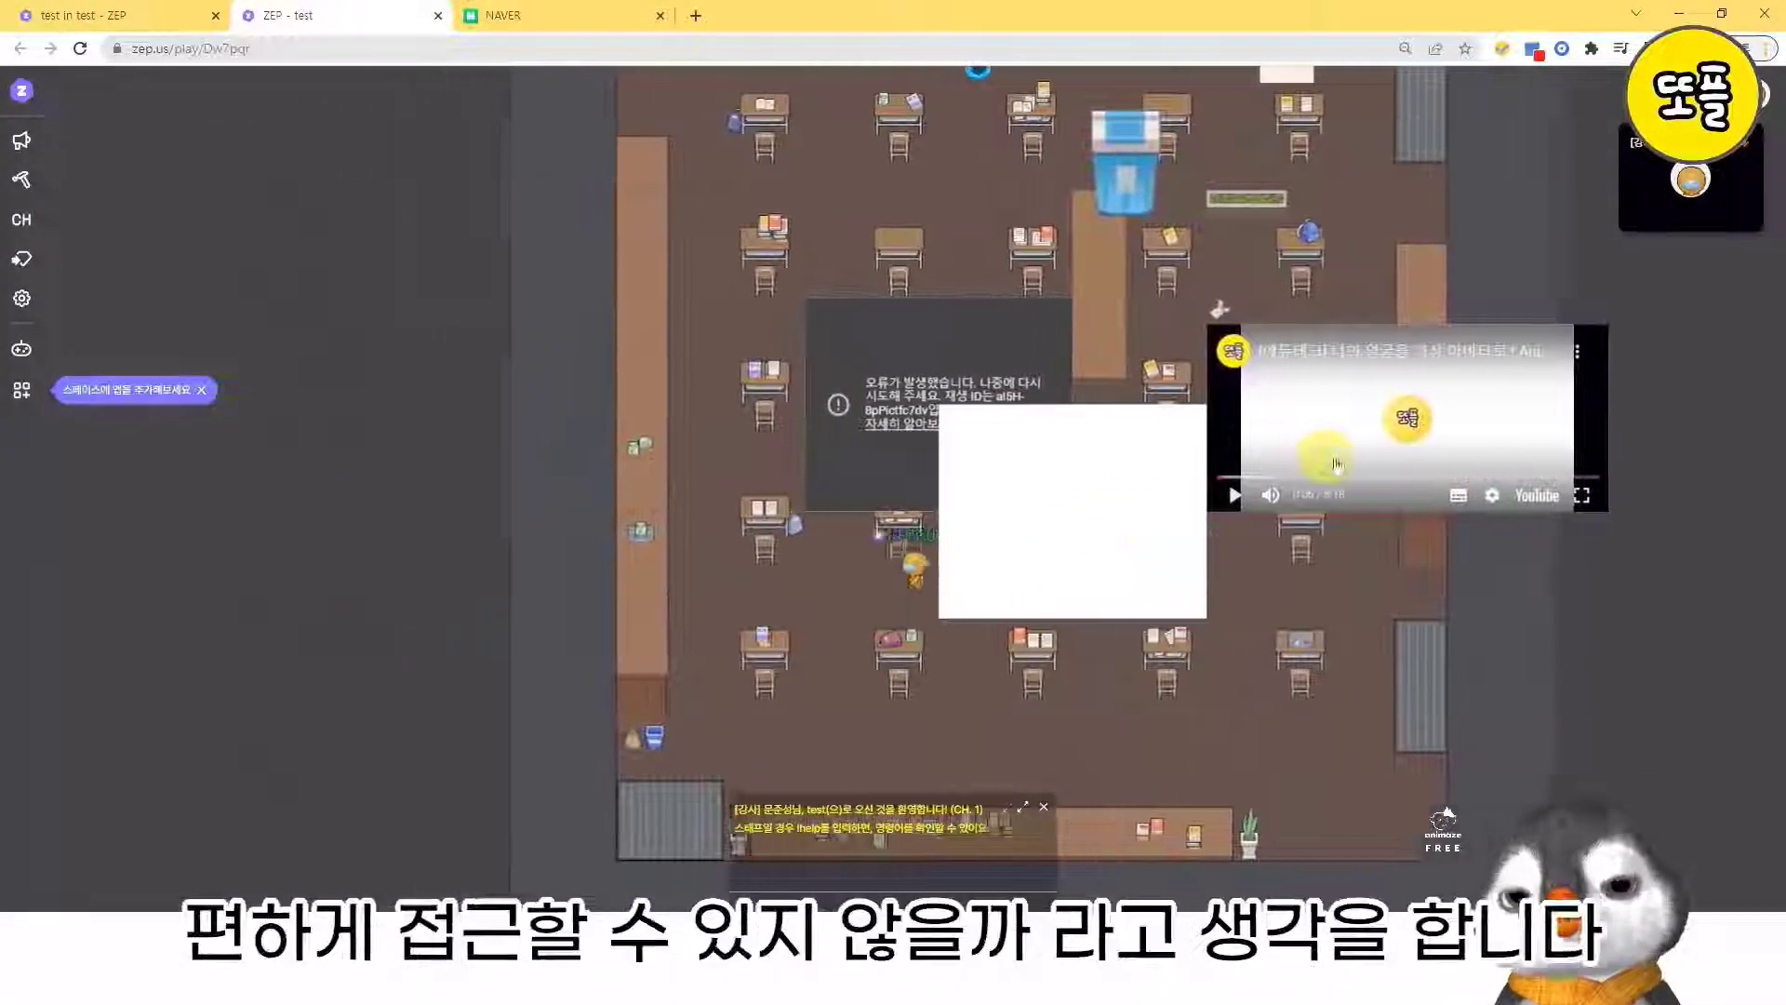
{"action": "key", "text": "Right"}
{"action": "key", "text": "Right"}
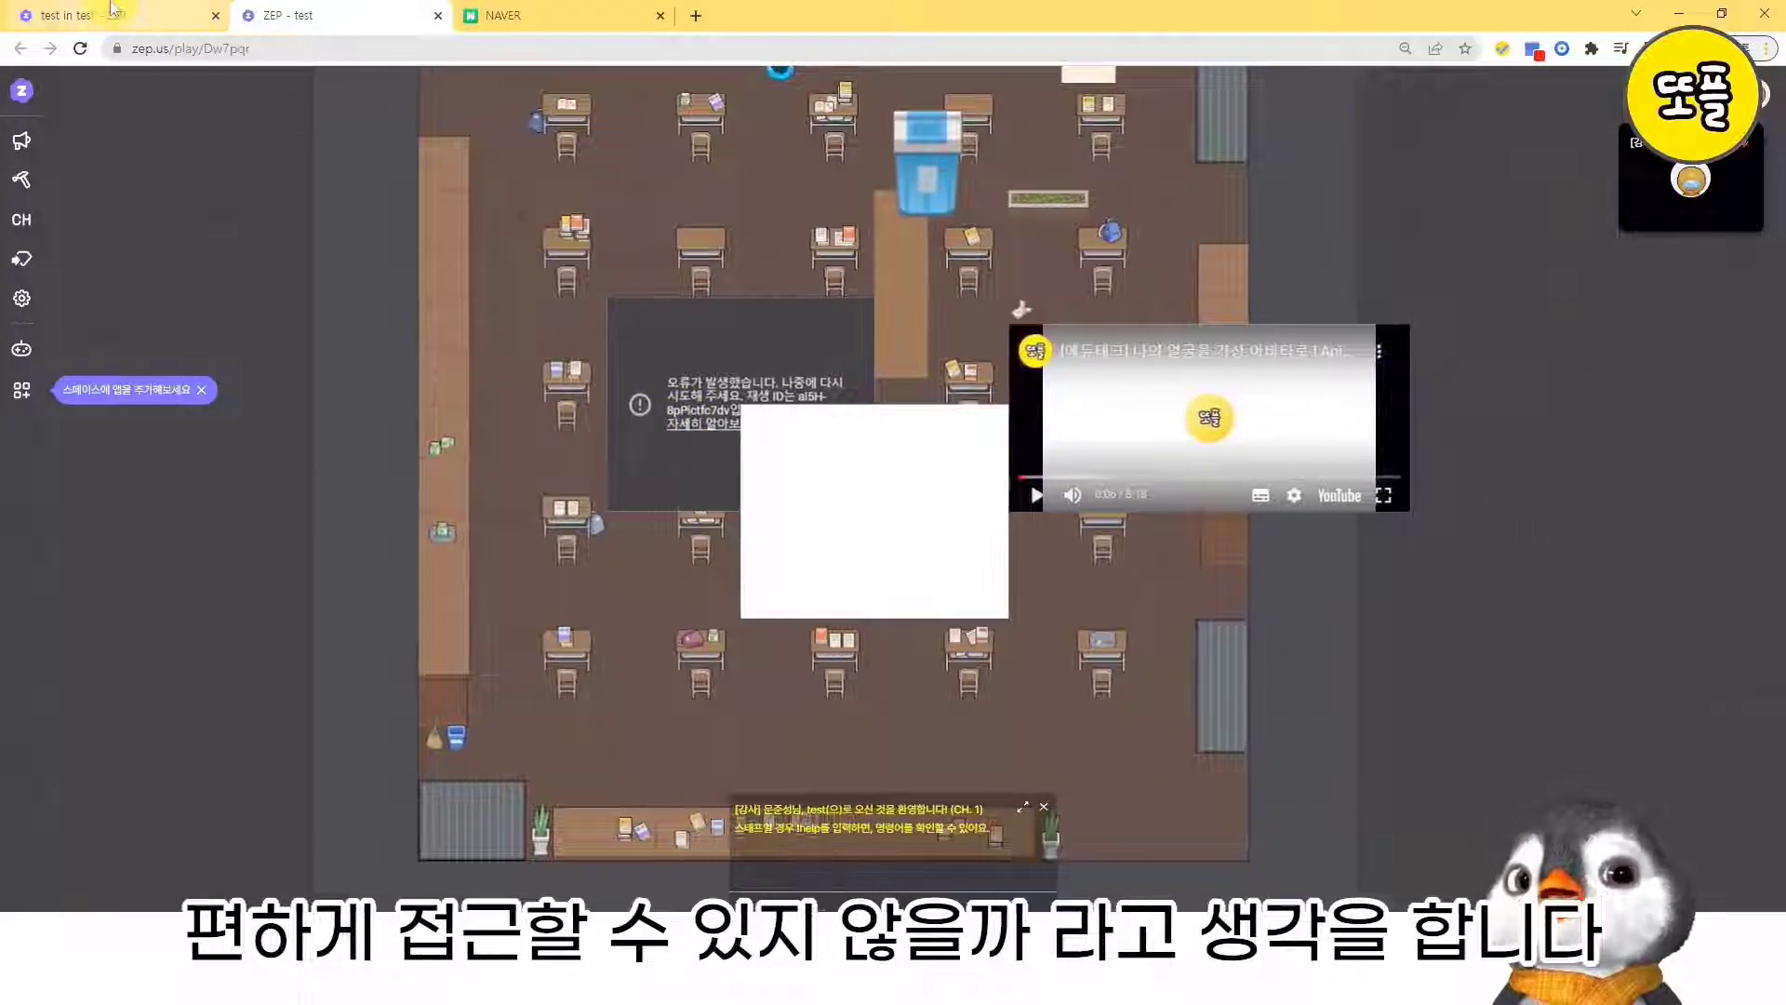
- Return to the map editor of the test space
{"action": "left_click", "coordinate": [104, 13]}
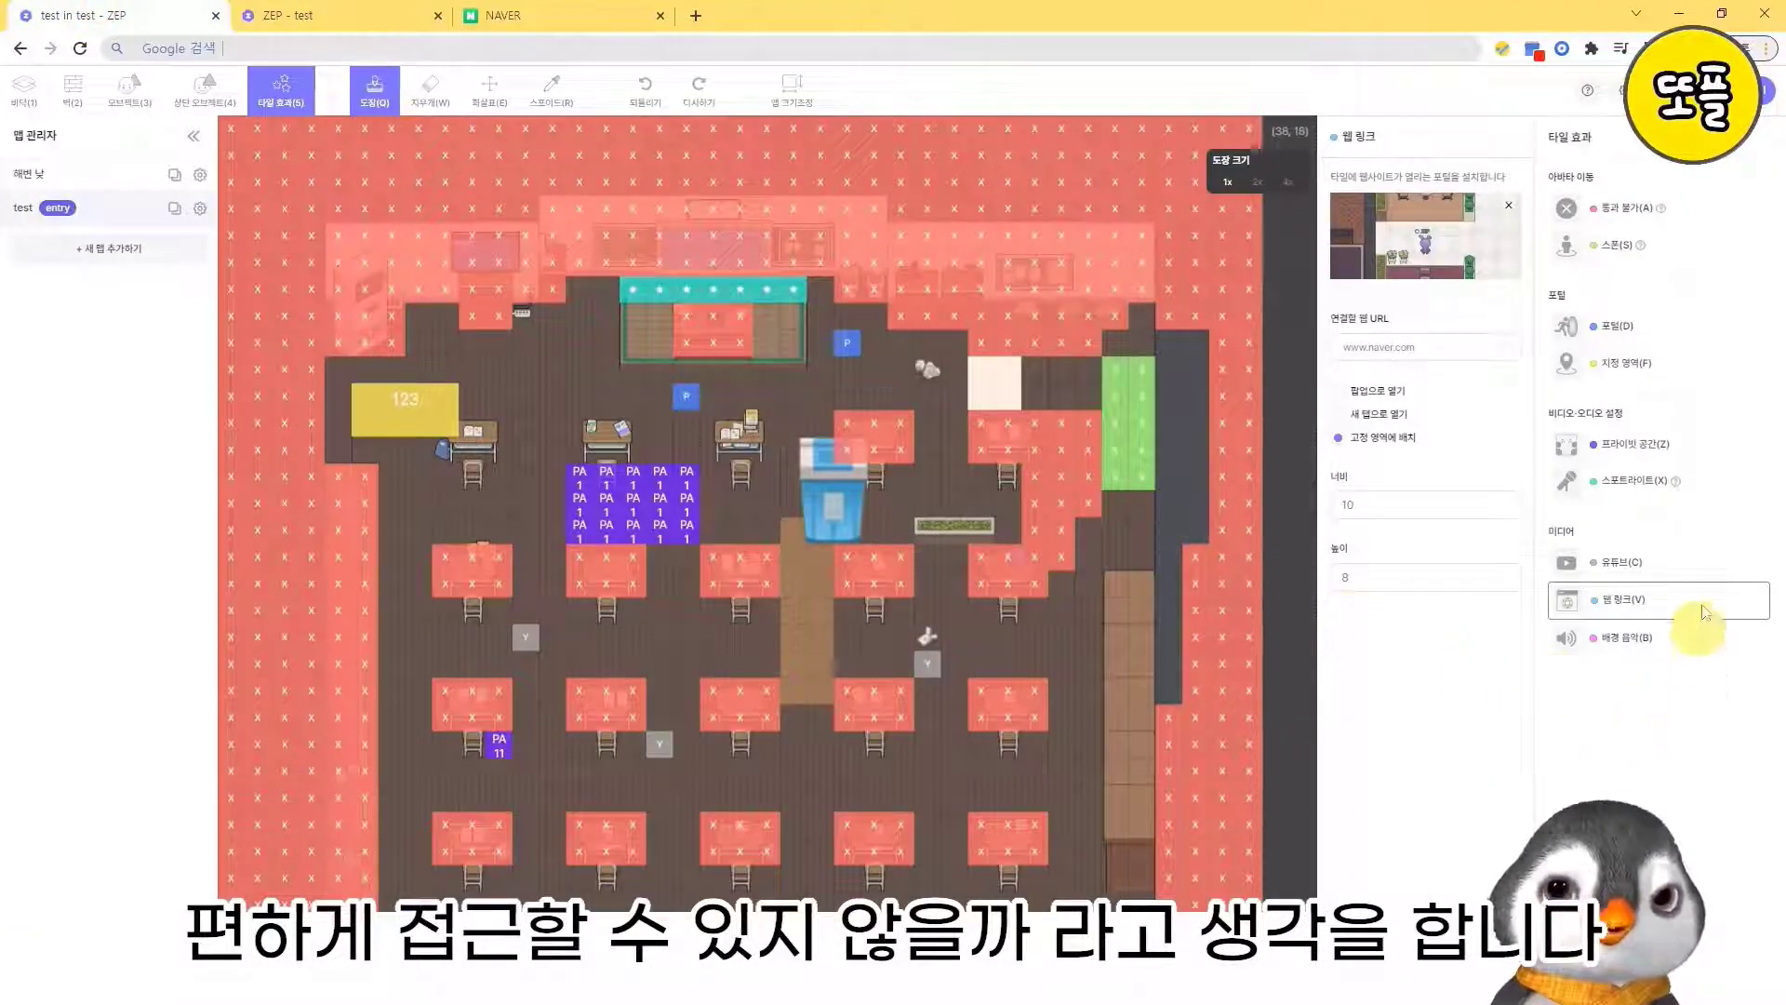